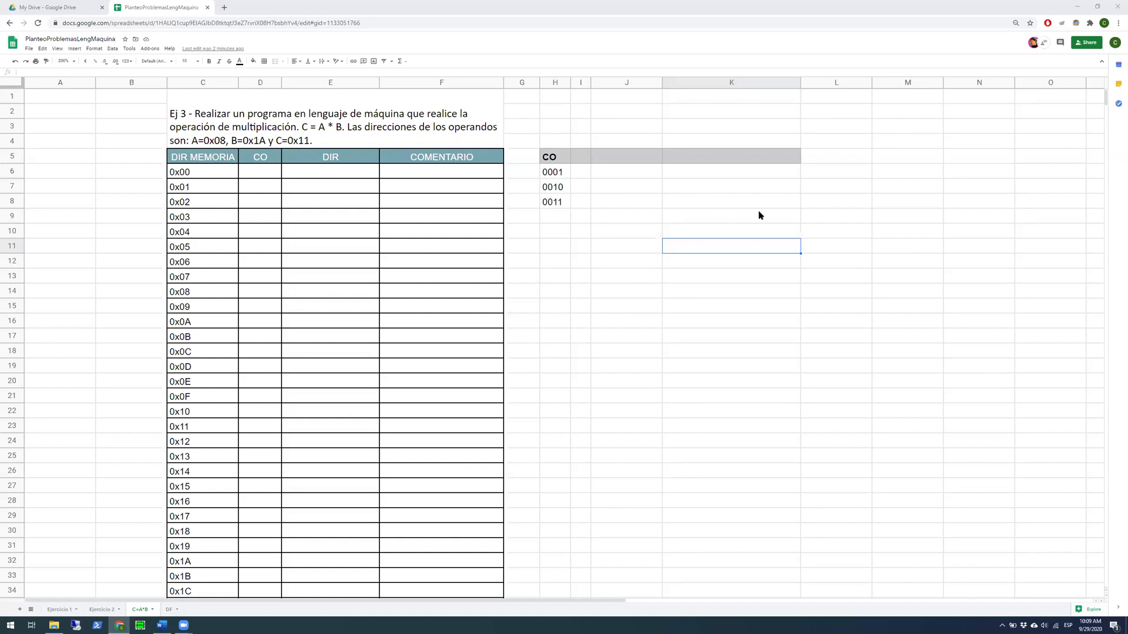
Switch to the Word practice guide and read through the machine-language exercises 1 to 4
left_click(162, 625)
left_click(328, 247)
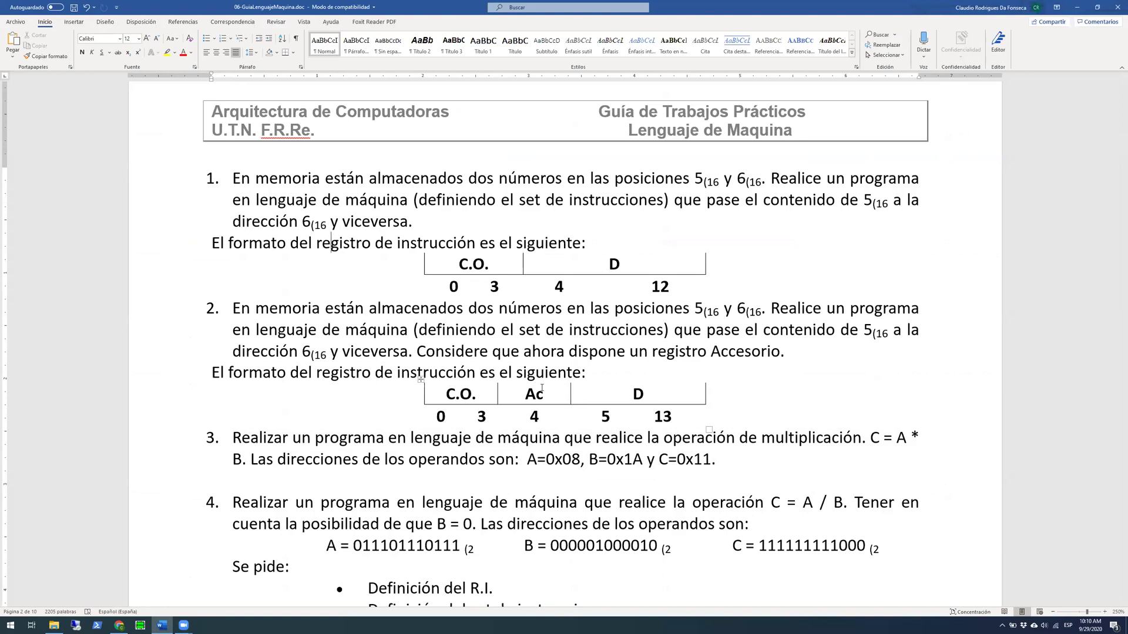
scroll(541, 388, "down", 1)
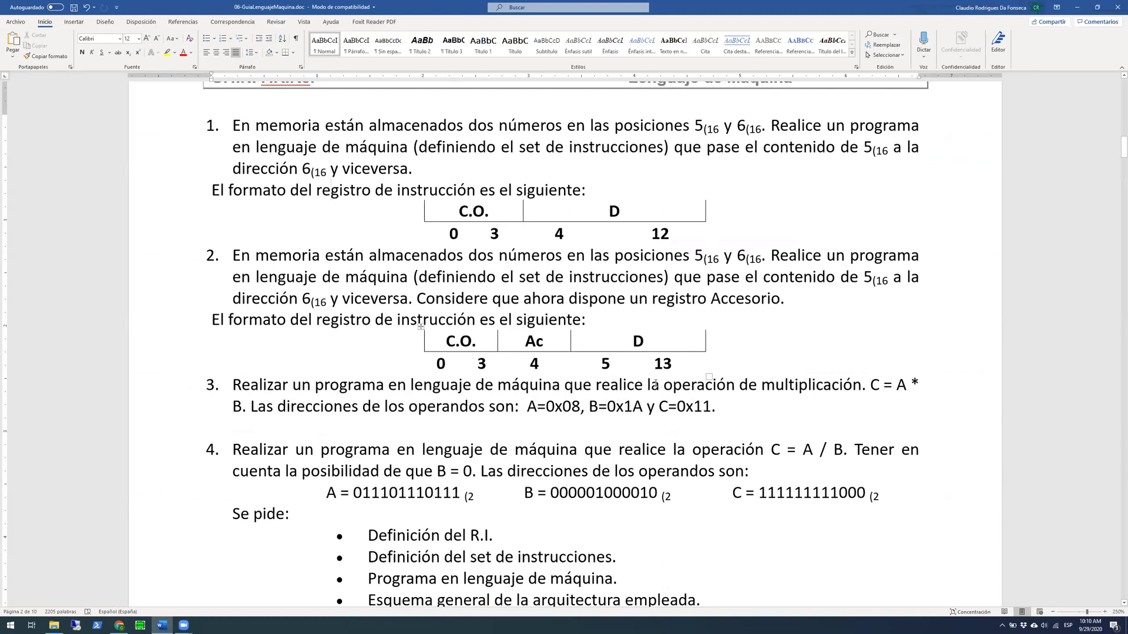
scroll(631, 382, "down", 2)
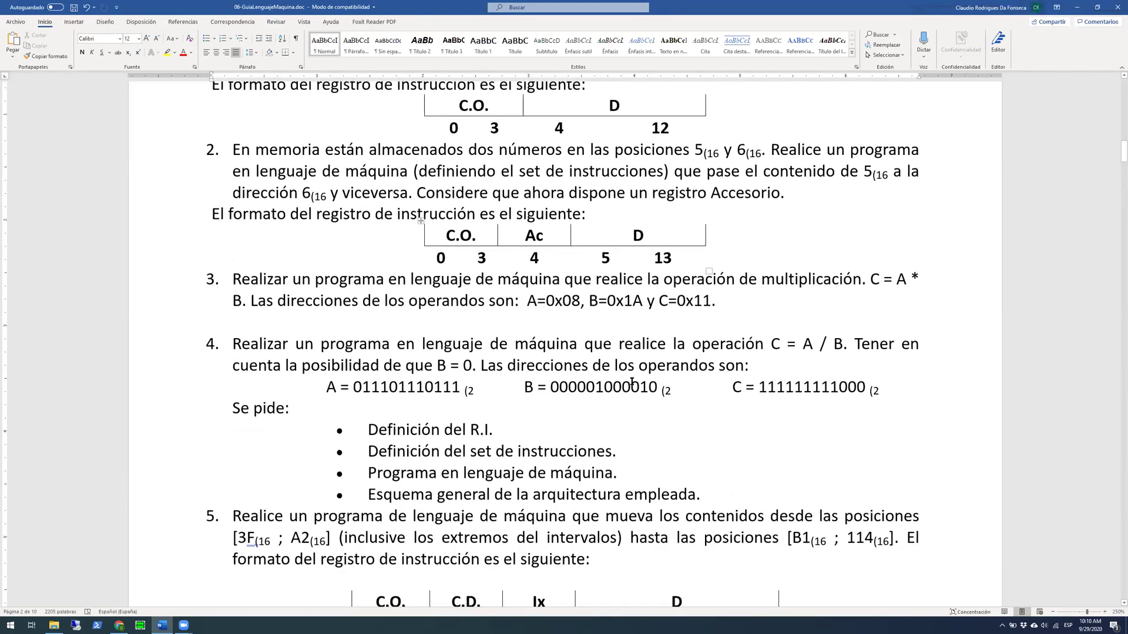
scroll(631, 382, "up", 4)
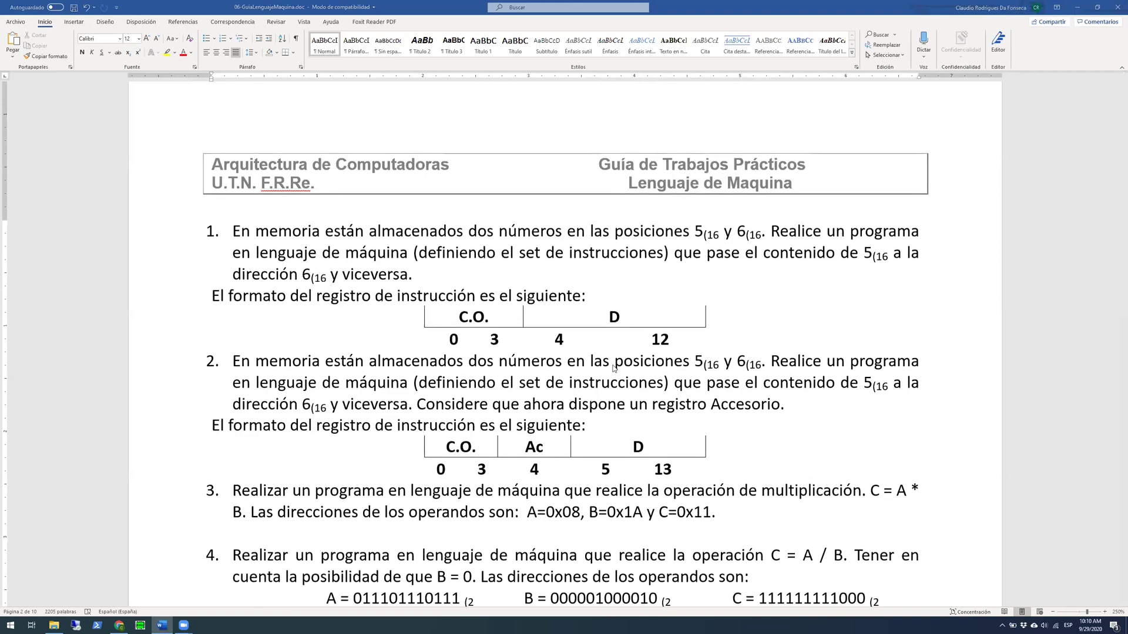
Switch back to the Google Sheets workbook and move the flowchart on sheet Ejercicio 1 slightly up and farther from the table
left_click(124, 624)
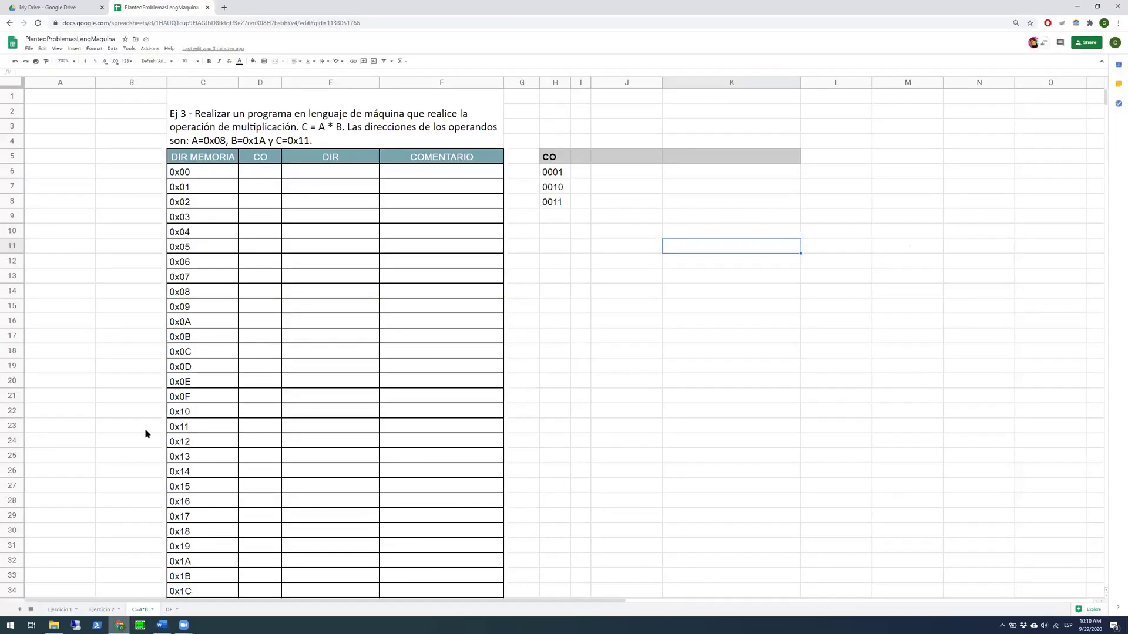
left_click(60, 610)
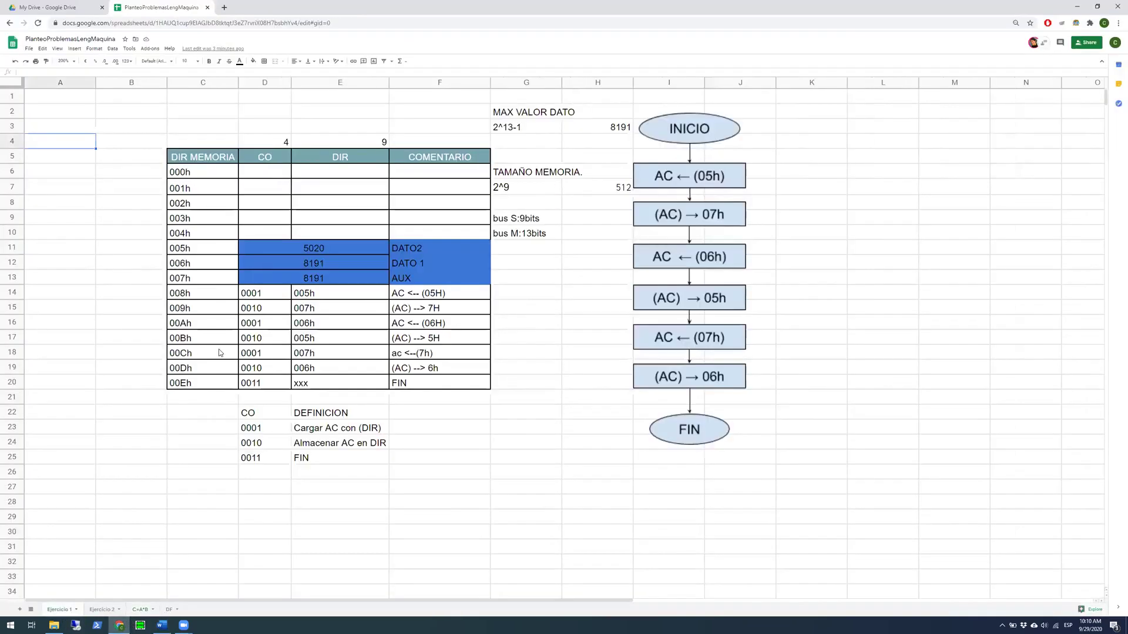
left_click(662, 292)
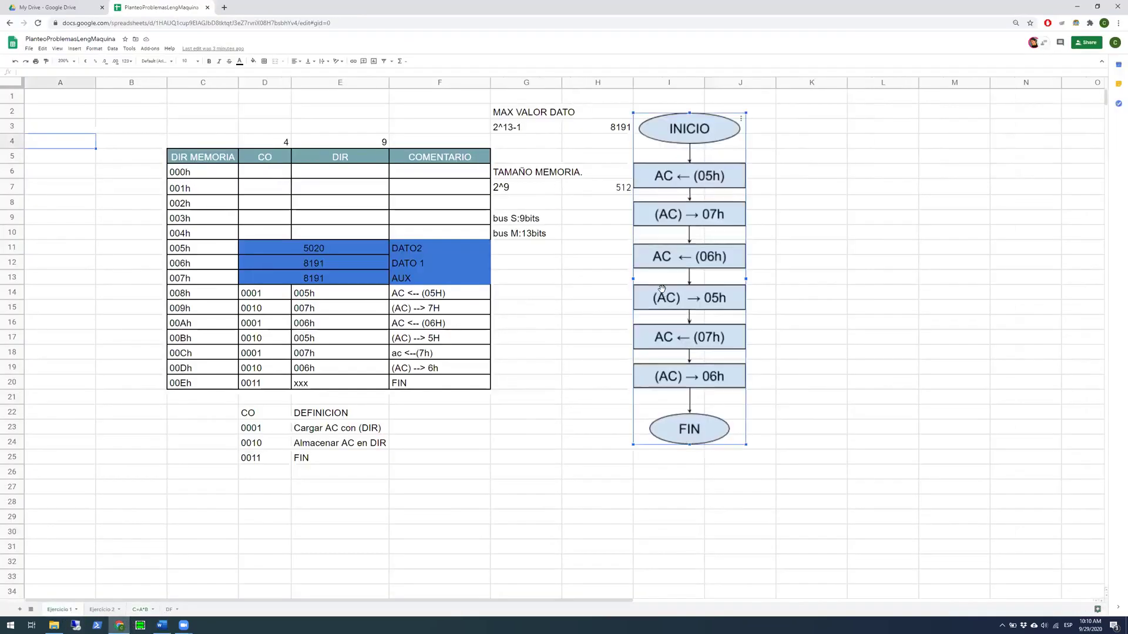
mouse_move(662, 280)
left_mouse_down()
mouse_move(677, 281)
mouse_move(671, 272)
left_mouse_up()
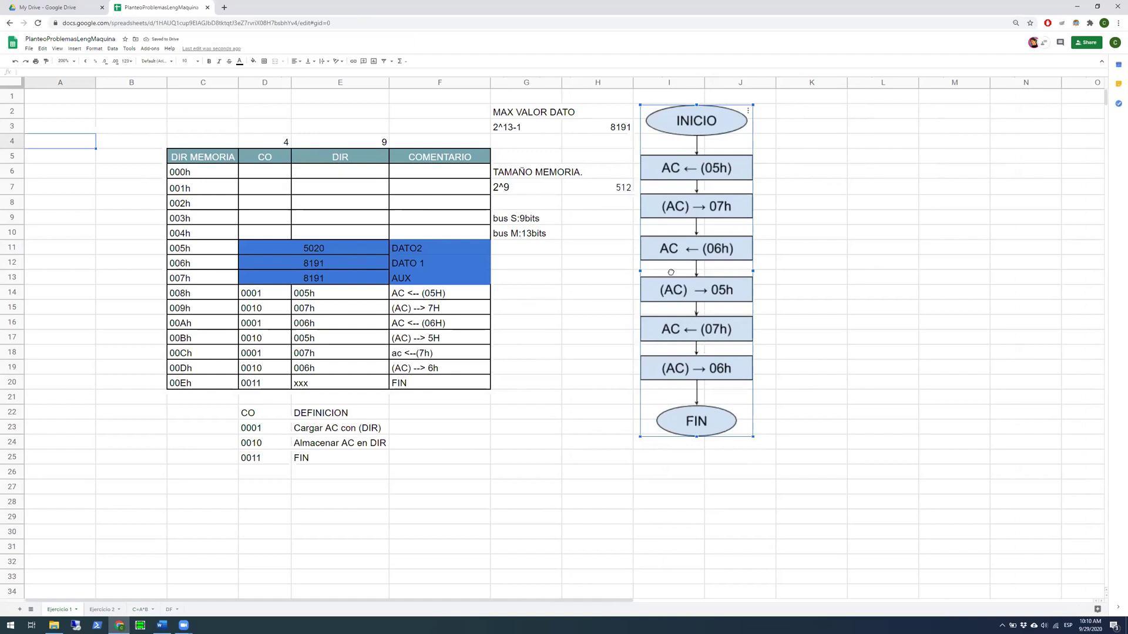
left_click_drag(670, 272, 666, 270)
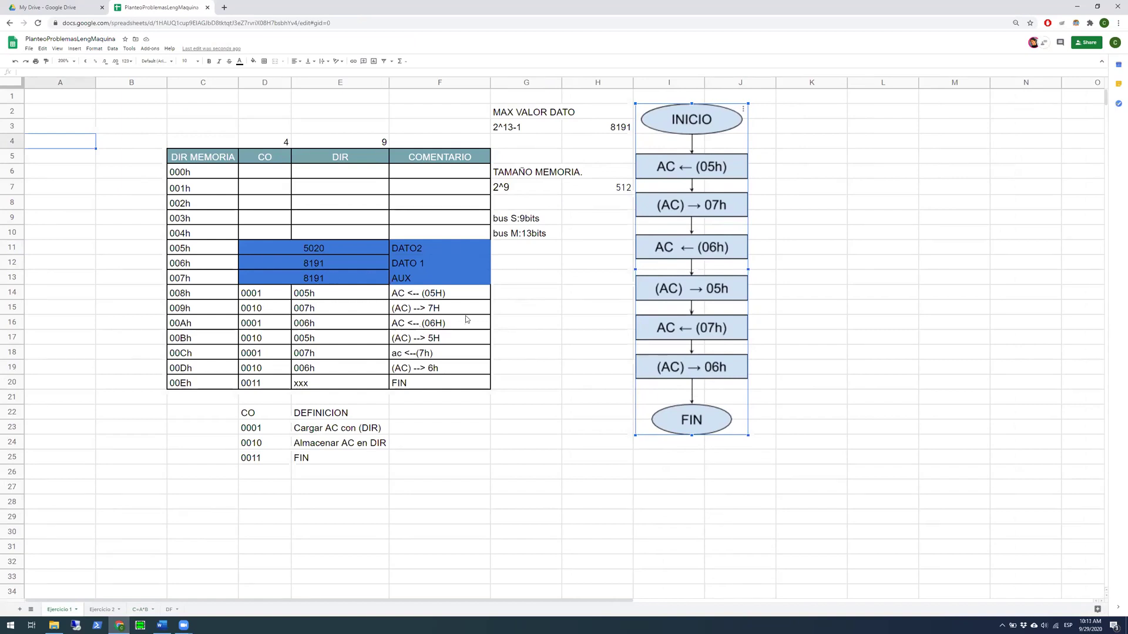
left_click_drag(675, 273, 690, 274)
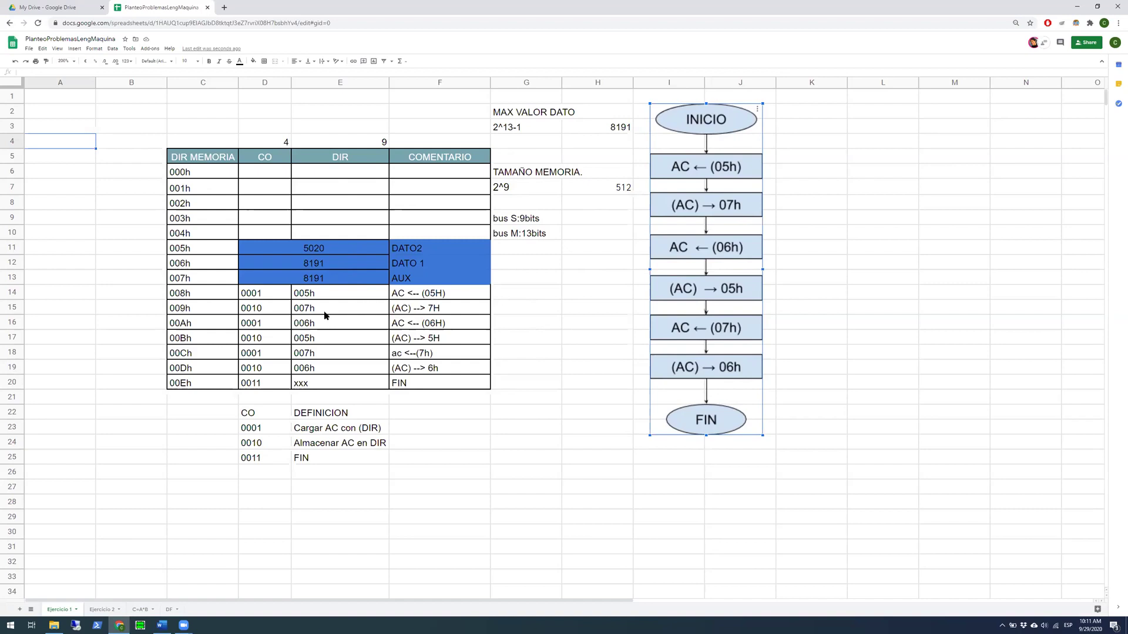
Review the program table and flowchart on sheet Ejercicio 2
left_click(94, 611)
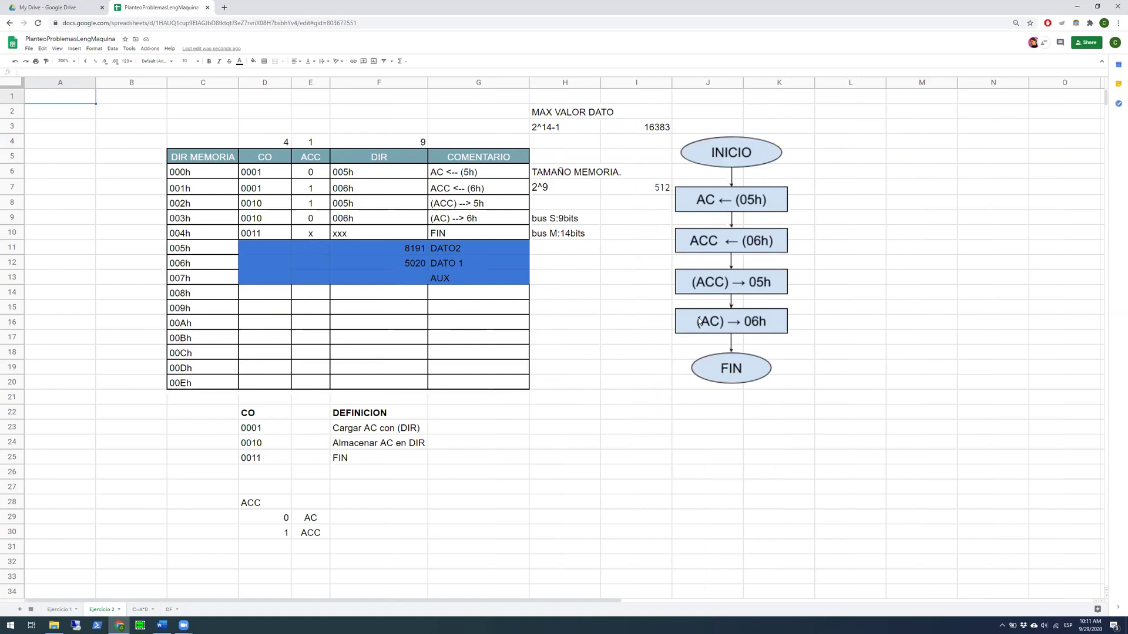
left_click(663, 333)
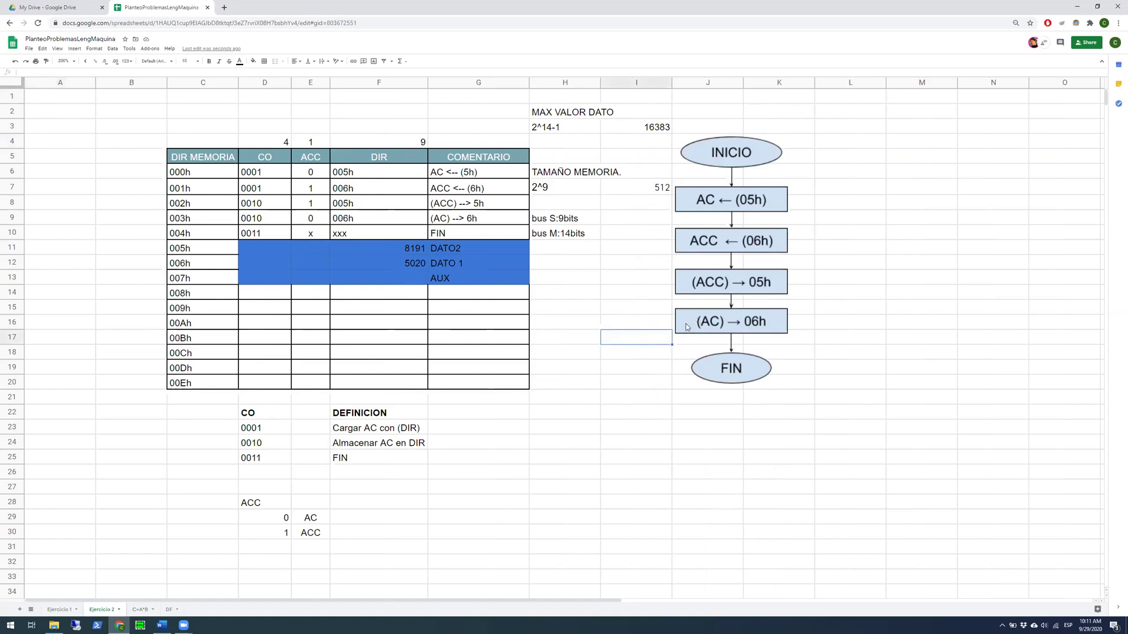
left_click(643, 426)
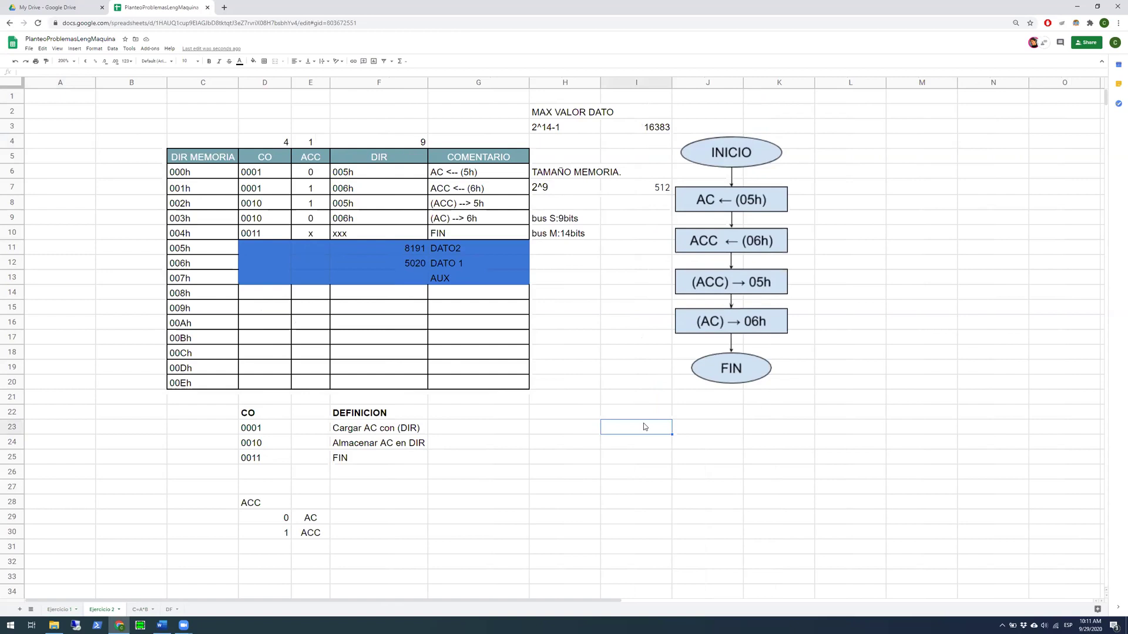
left_click(725, 307)
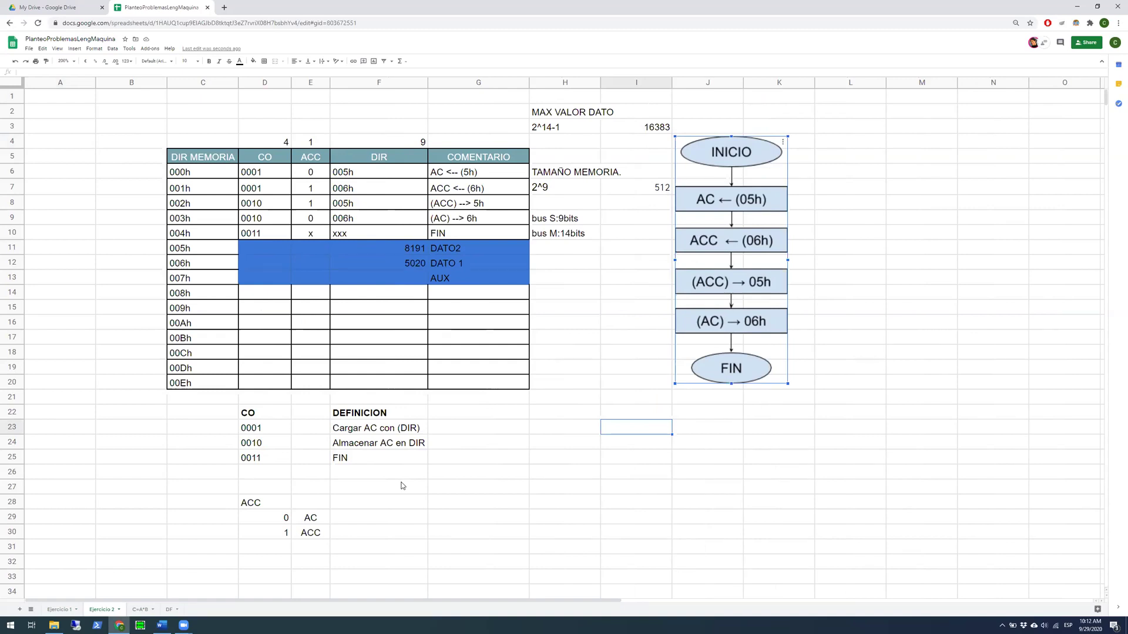
In the Word guide, remove the spaces inside exercise 3's multiplication formula so that it reads C=A*B
left_click(143, 611)
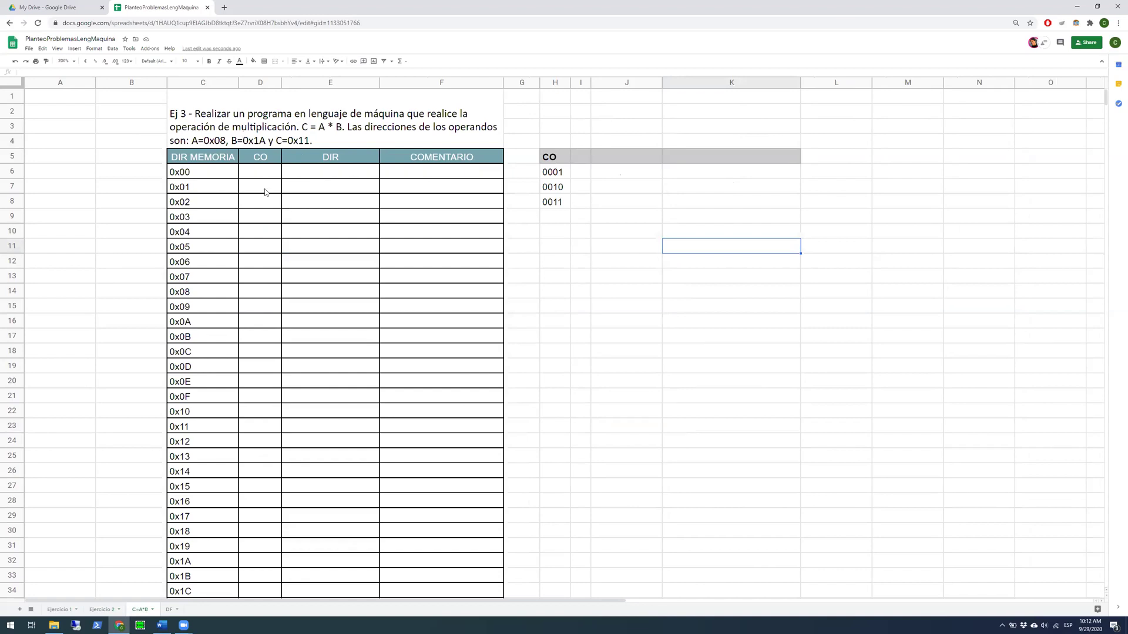
left_click(162, 625)
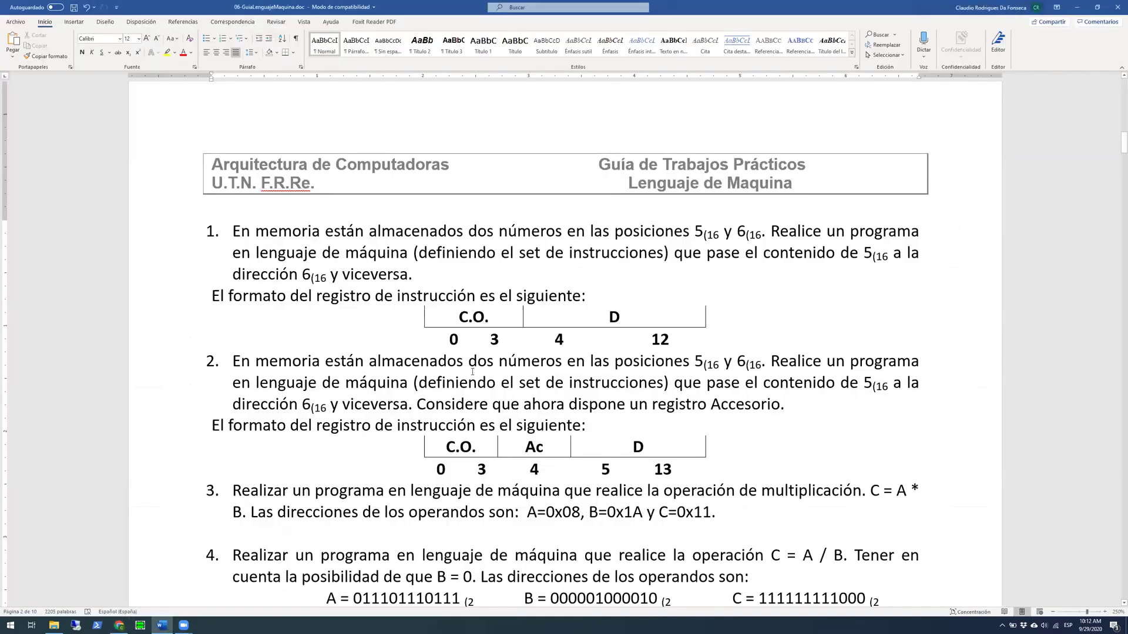
scroll(455, 378, "down", 3)
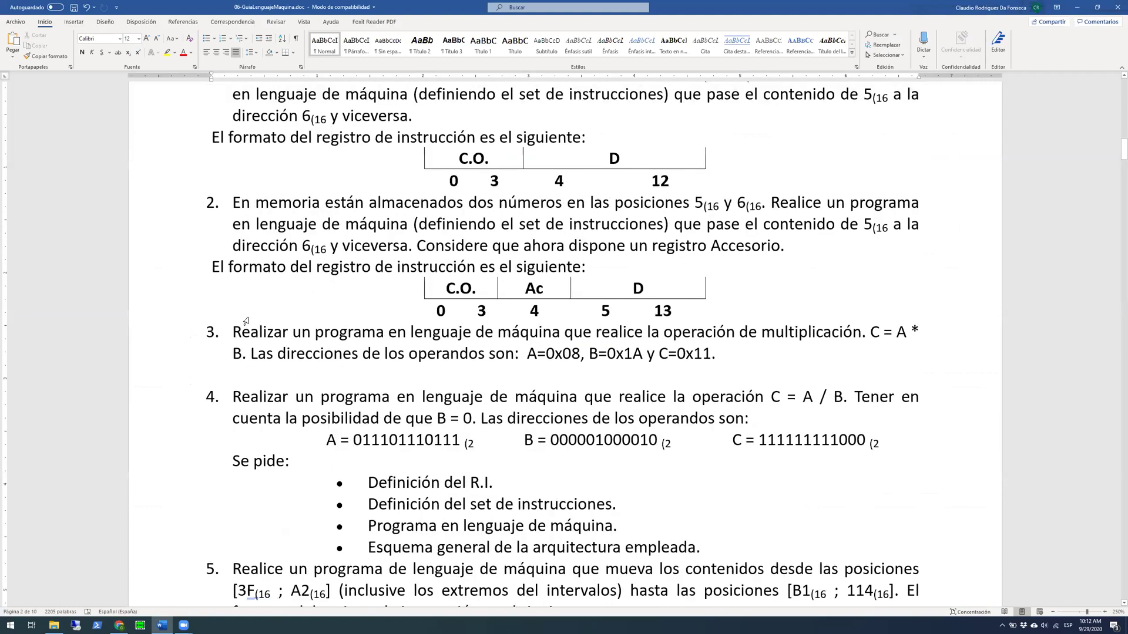
left_click(241, 327)
left_click(905, 334)
key("Delete")
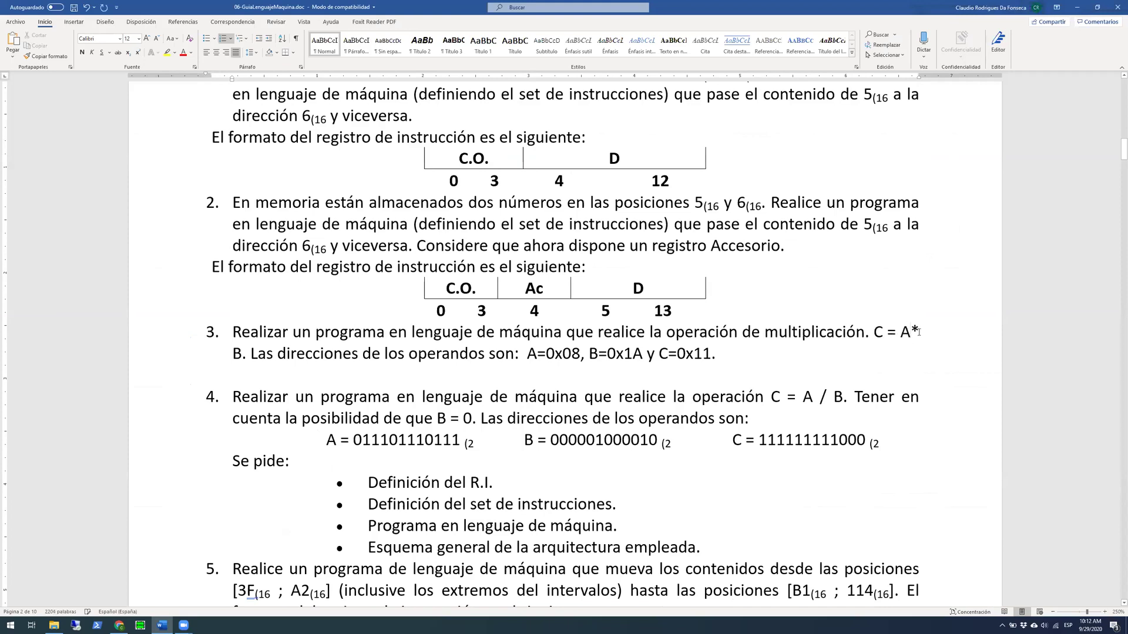
key("Delete")
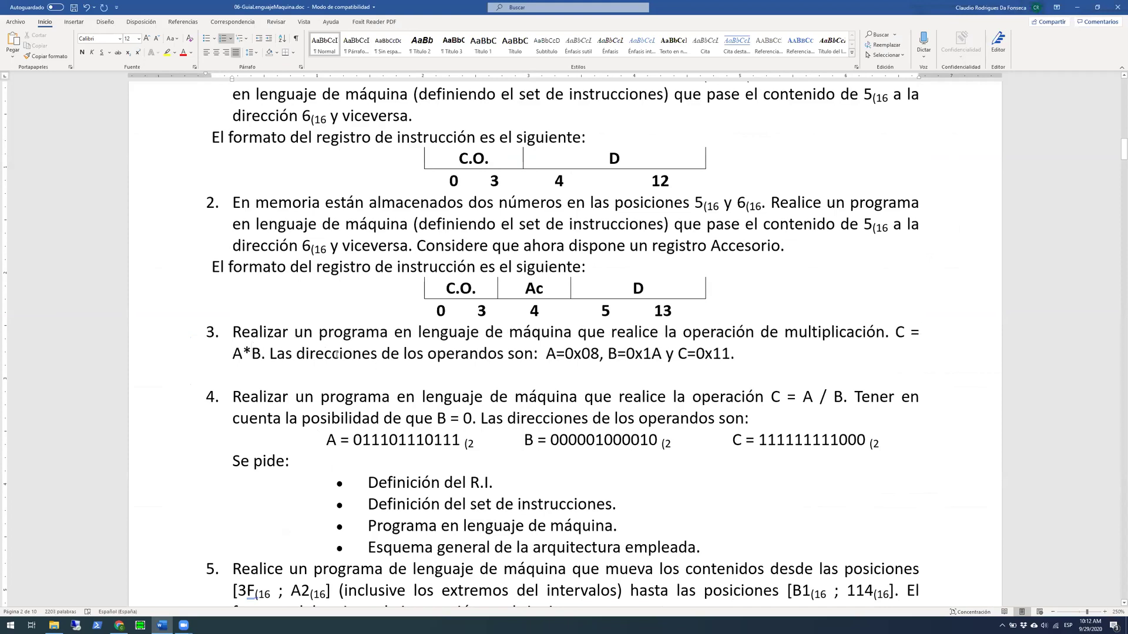
left_click(904, 332)
key("Delete")
key("Right")
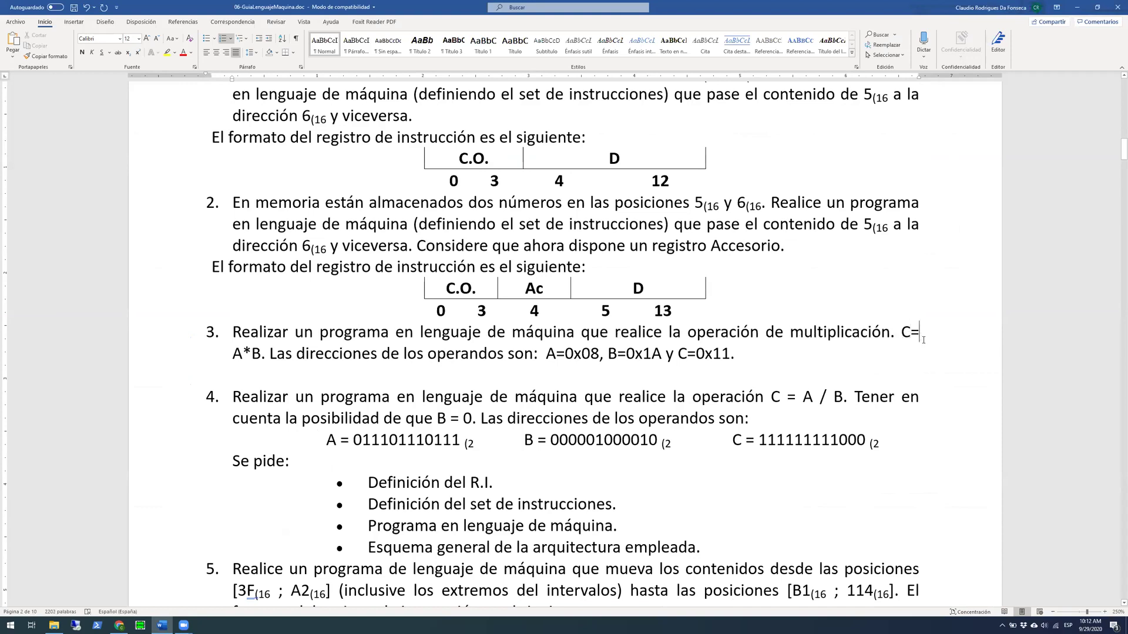
key("Delete")
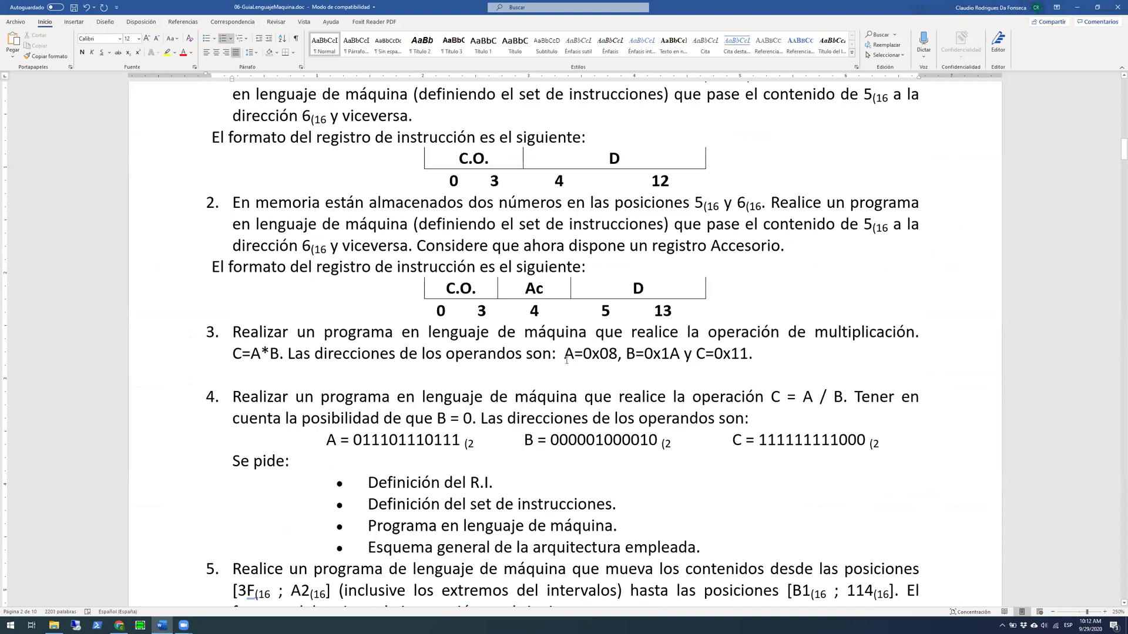
Highlight exercise 3's operand addresses and compare their 0x prefix with the subscript-16 notation used in exercise 1
left_click_drag(566, 353, 748, 355)
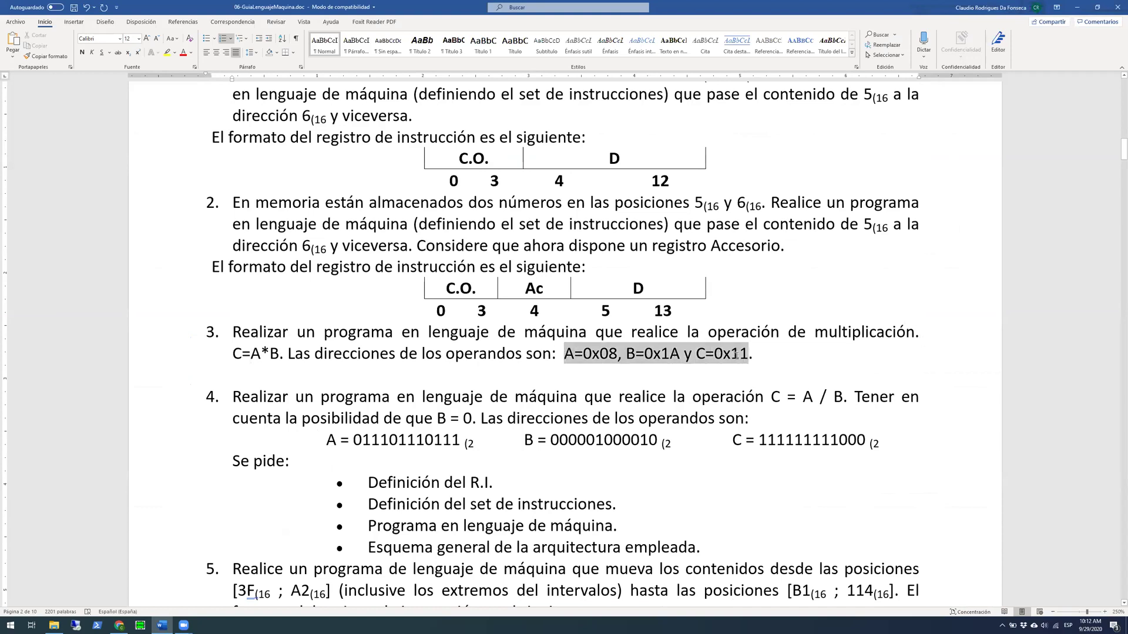
left_click(662, 355)
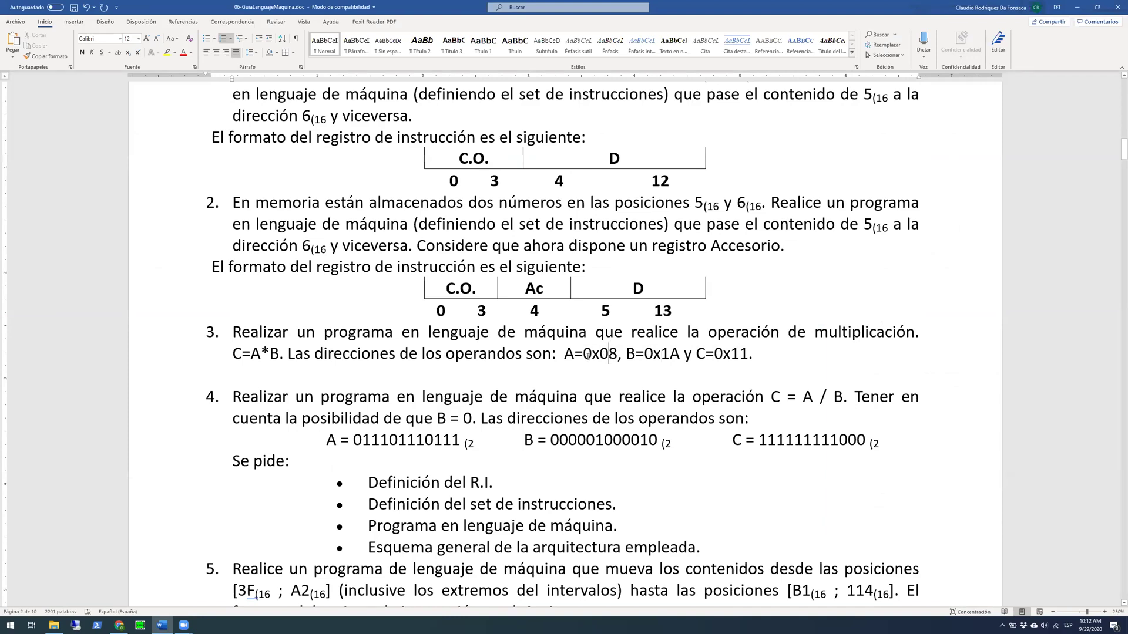
left_click_drag(583, 355, 608, 355)
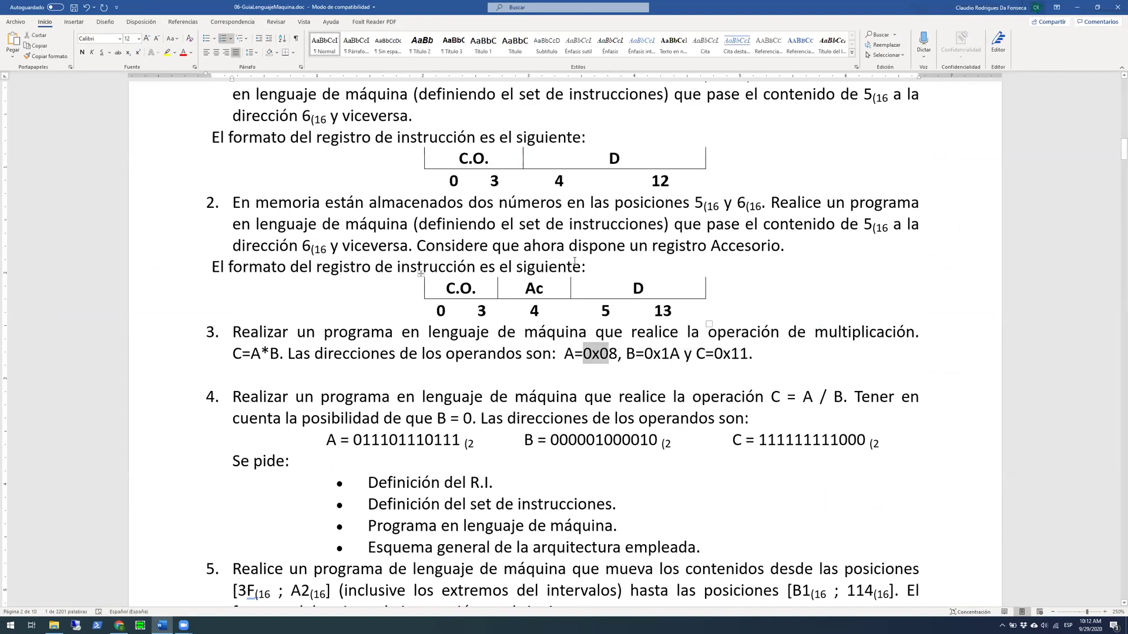
scroll(763, 264, "up", 2)
left_click_drag(864, 198, 892, 201)
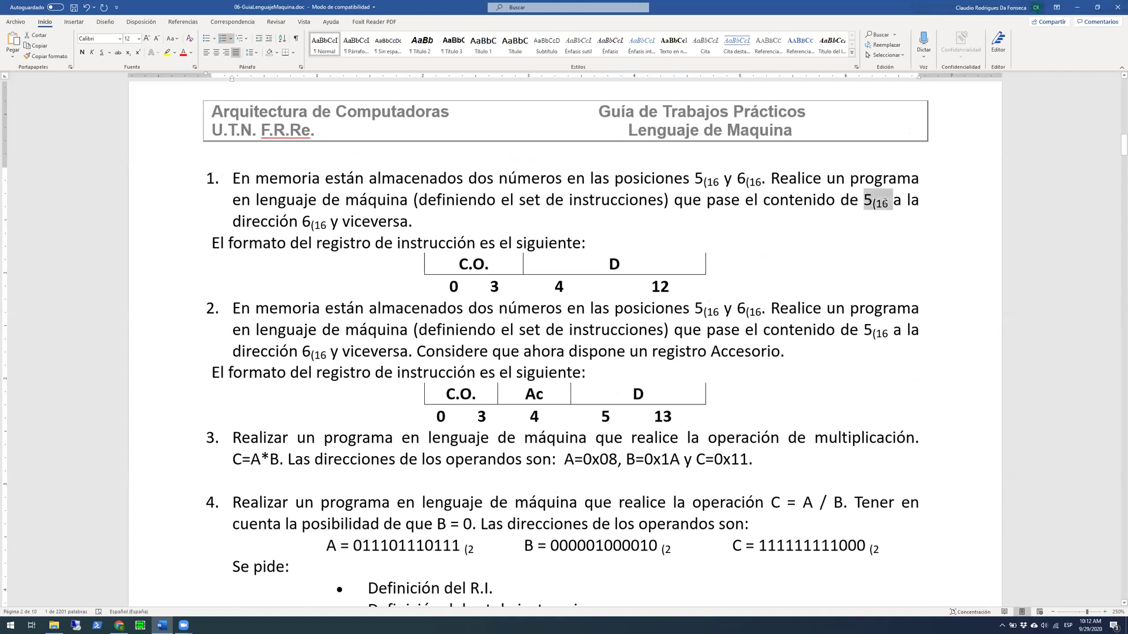
Return to the Google Sheets workbook and compare the memory address columns of sheets Ejercicio 1 and C=A*B
left_click(119, 625)
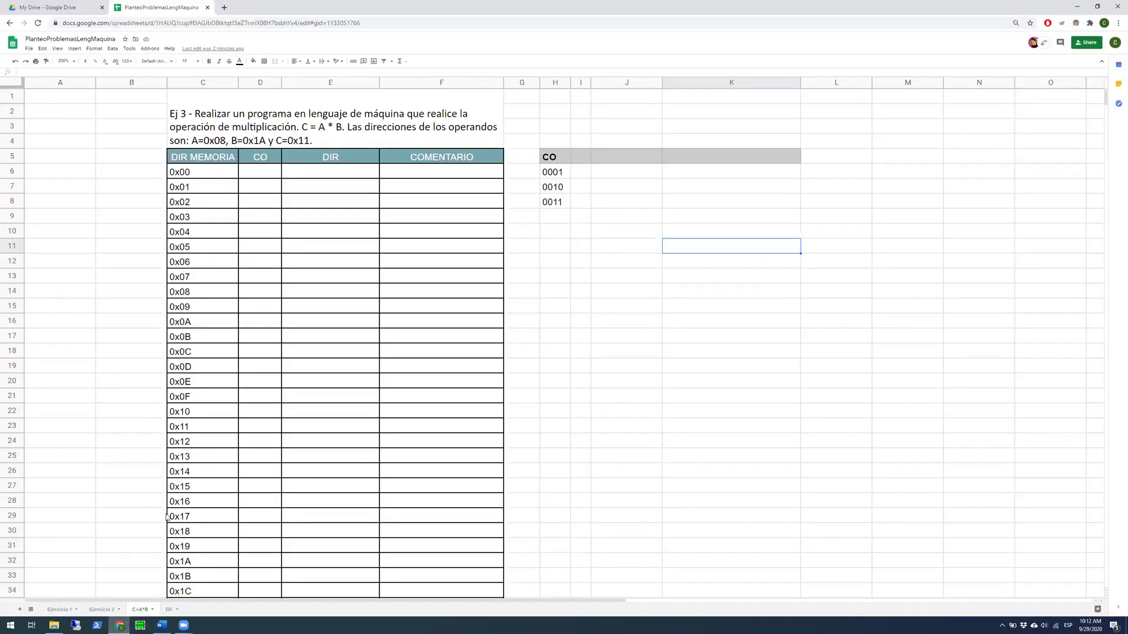
left_click(59, 610)
left_click_drag(200, 196, 206, 381)
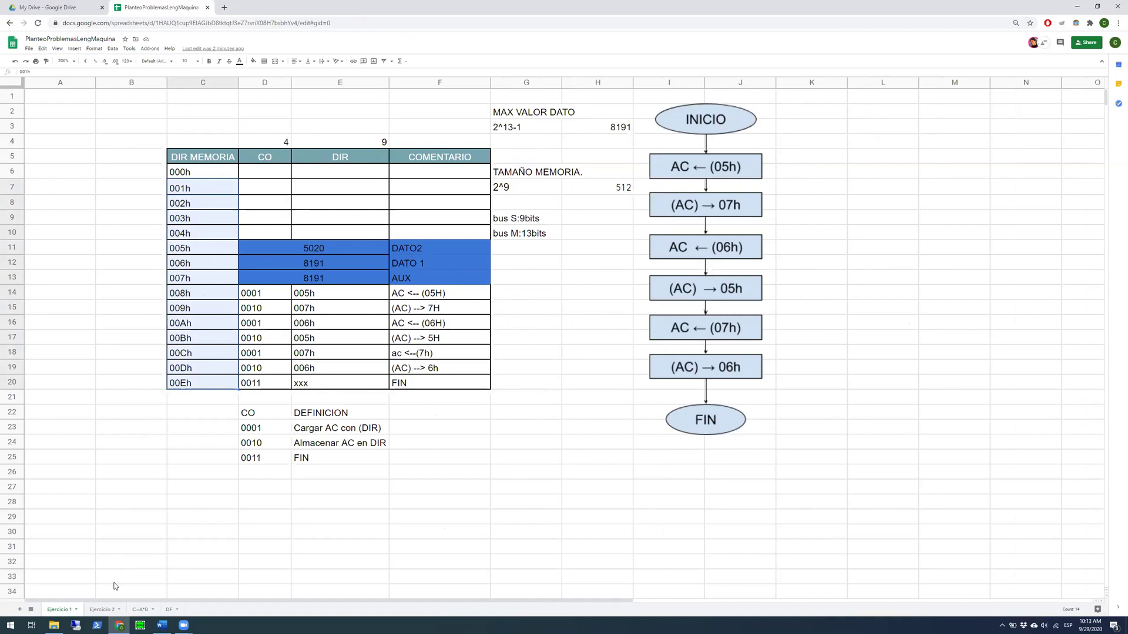
left_click(135, 612)
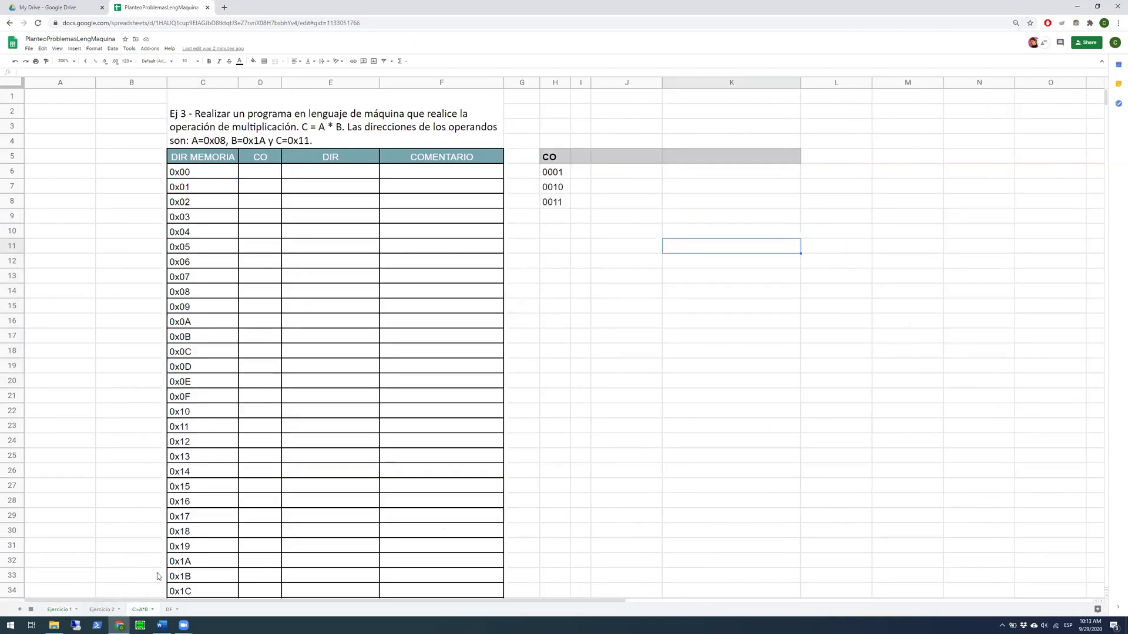
left_click(178, 253)
left_click_drag(185, 233, 205, 415)
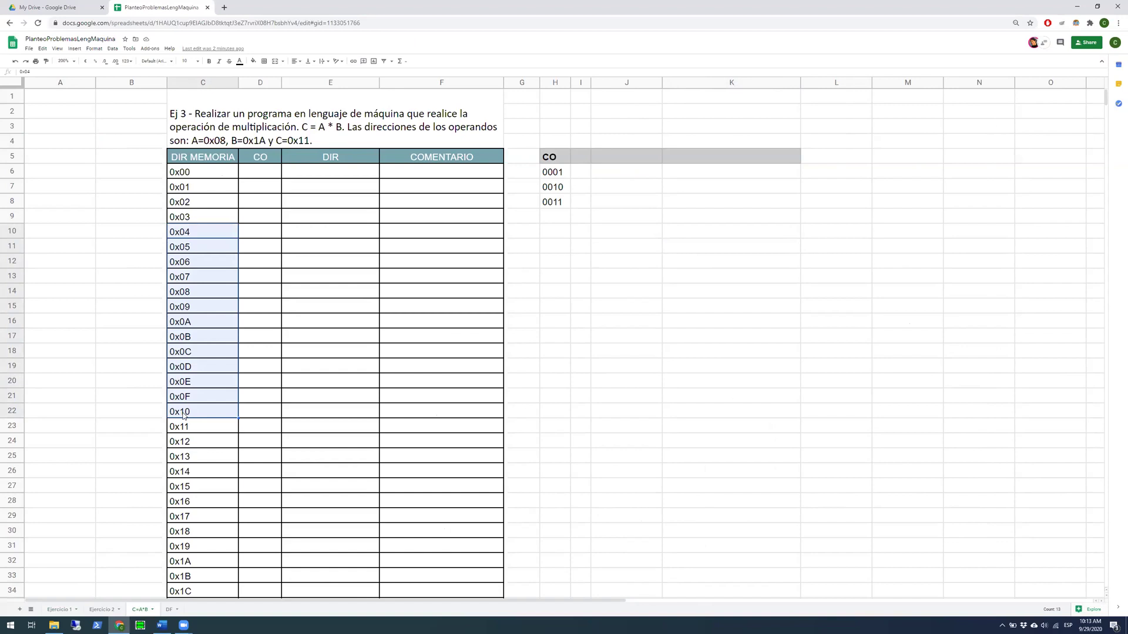
Change the memory address in cell C22 of sheet C=A*B to 0x010
left_click(183, 415)
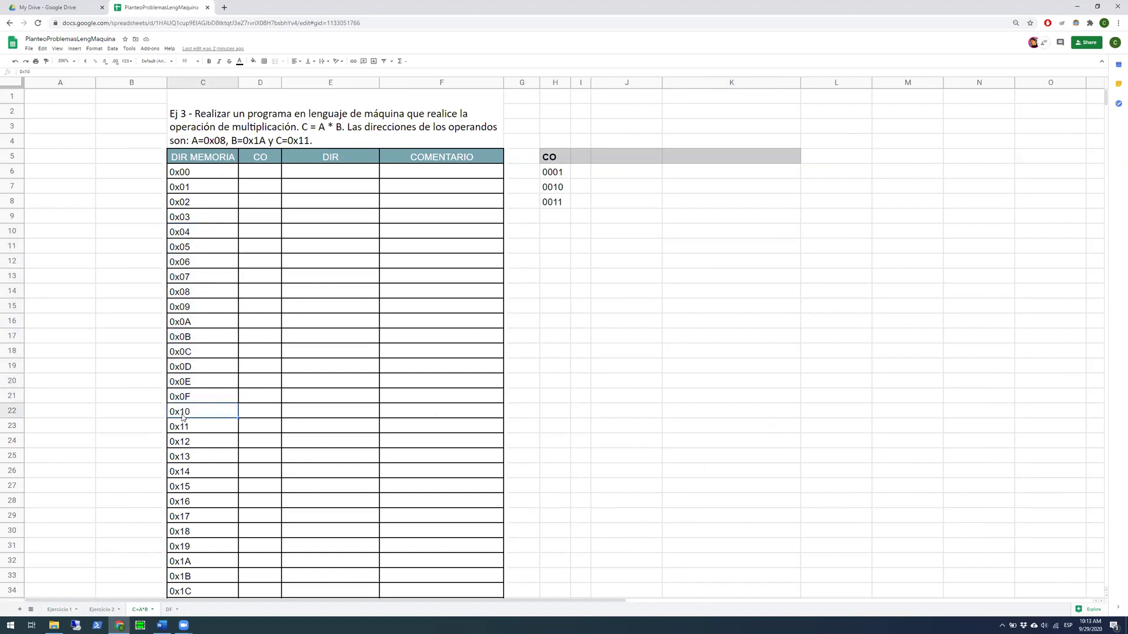
double_click(182, 413)
type("0")
mouse_move(184, 410)
left_mouse_down()
mouse_move(169, 410)
mouse_move(194, 410)
left_mouse_up()
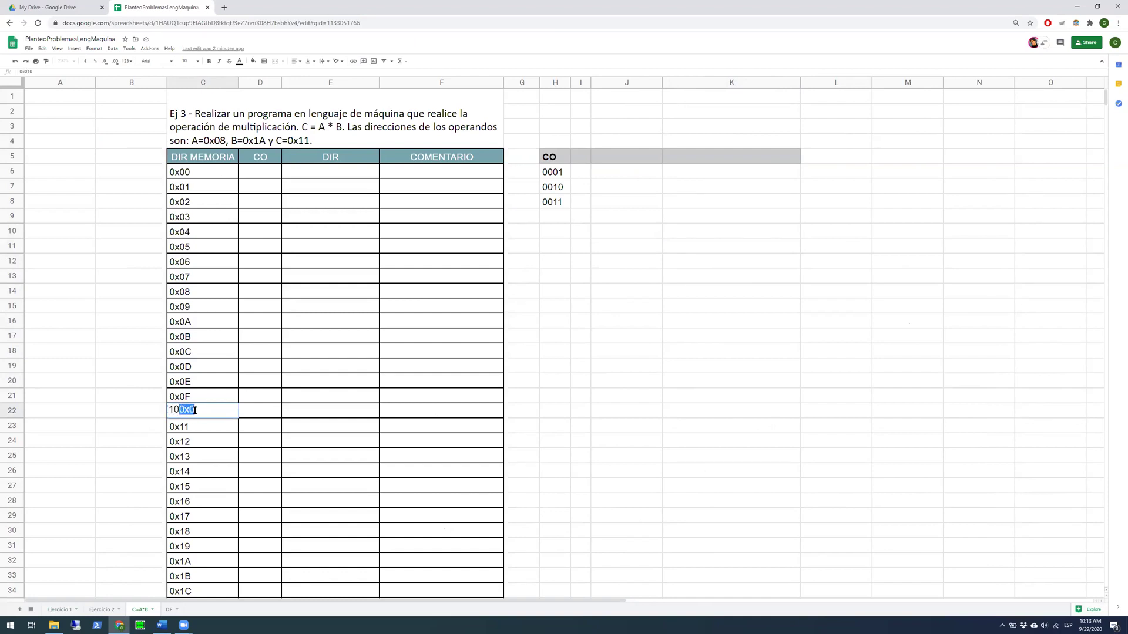
key("ctrl+z")
left_click_drag(185, 410, 195, 410)
Change the memory address in cell C23 to 0x011
left_click(179, 427)
double_click(179, 427)
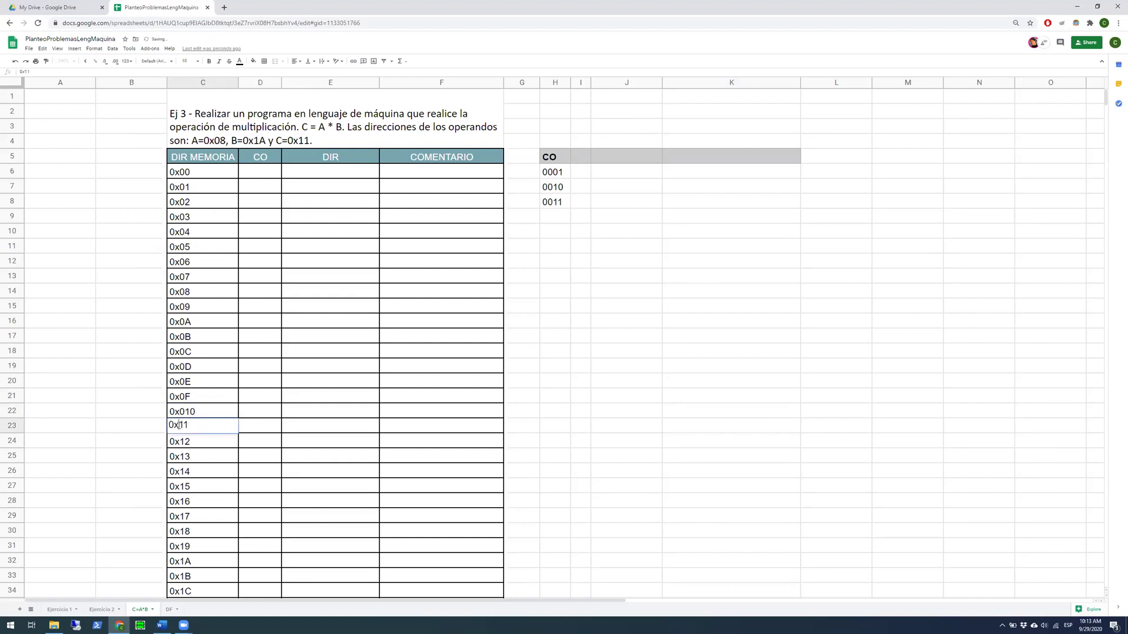
left_click_drag(187, 425, 179, 425)
left_click(179, 425)
left_click_drag(178, 424, 188, 425)
left_click(180, 425)
type("0")
key("Return")
Check the two addresses in C22:C23, then select the exercise 3 statement above the table
left_click_drag(194, 417, 194, 426)
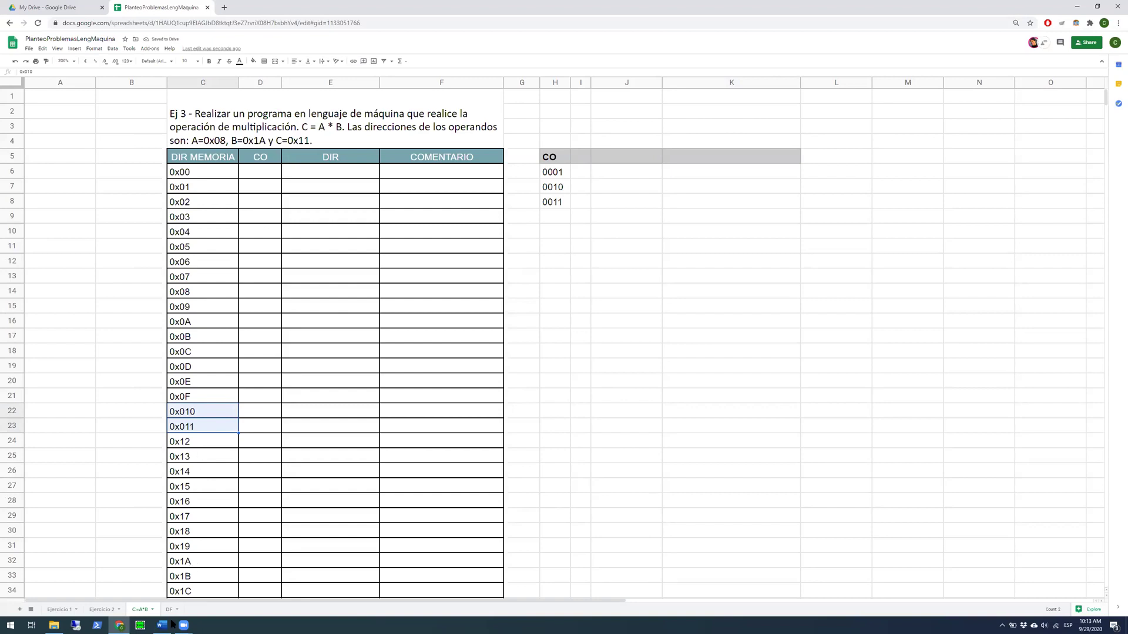
left_click(231, 399)
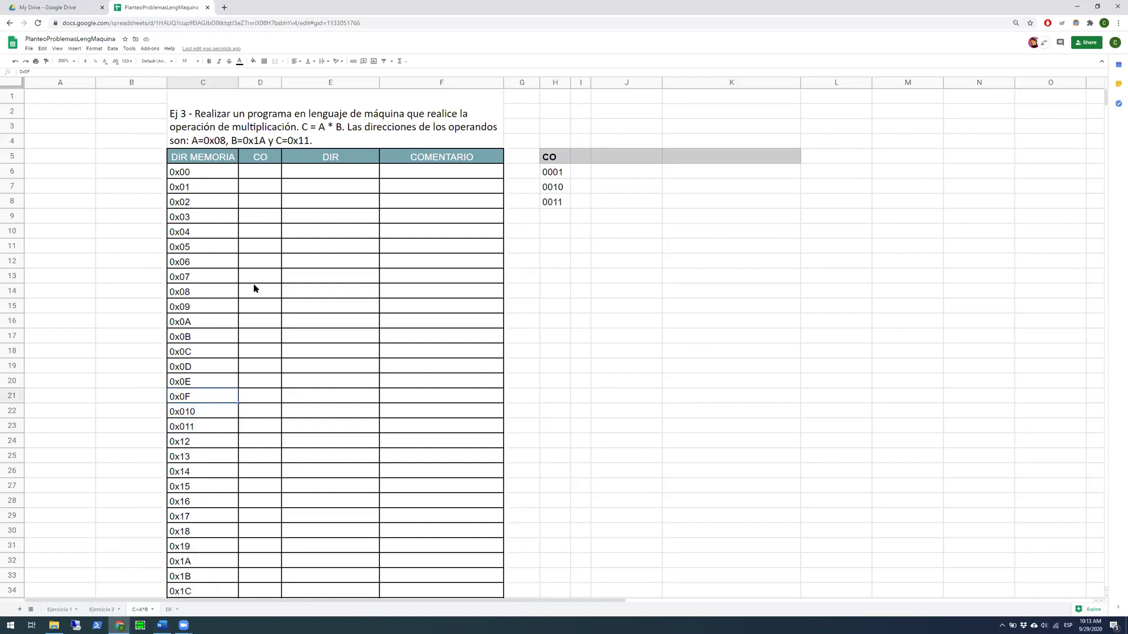
left_click(314, 141)
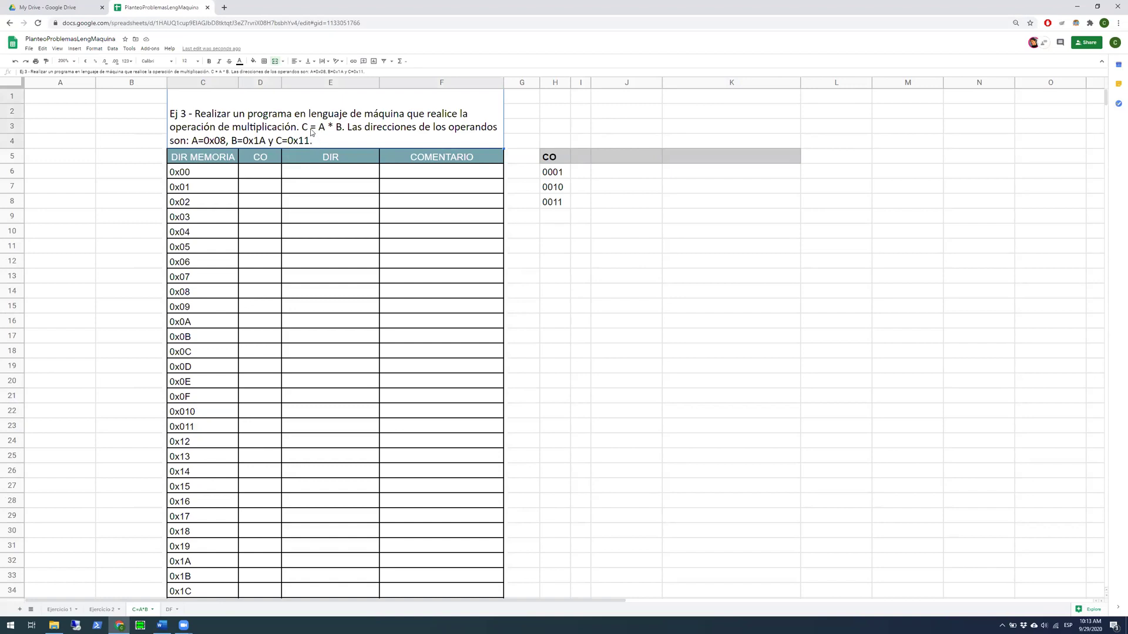
Remove the spaces from the formula in the exercise 3 statement on sheet C=A*B so it reads C=A*B
double_click(307, 133)
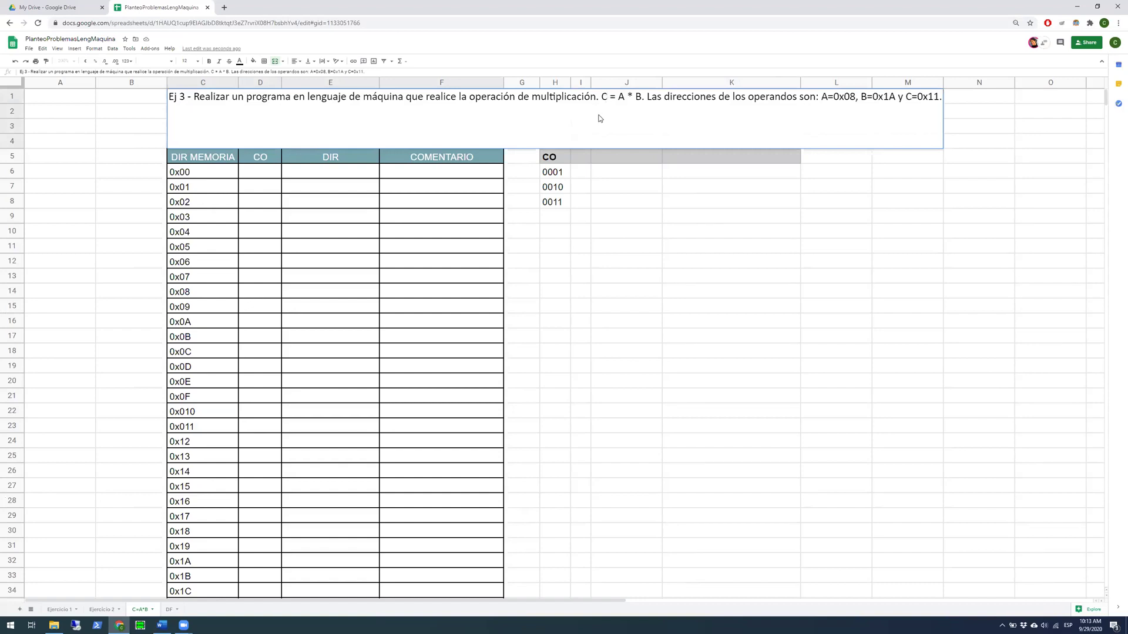
key("Delete")
left_click(621, 98)
key("Delete")
key("BackSpace")
left_click(615, 96)
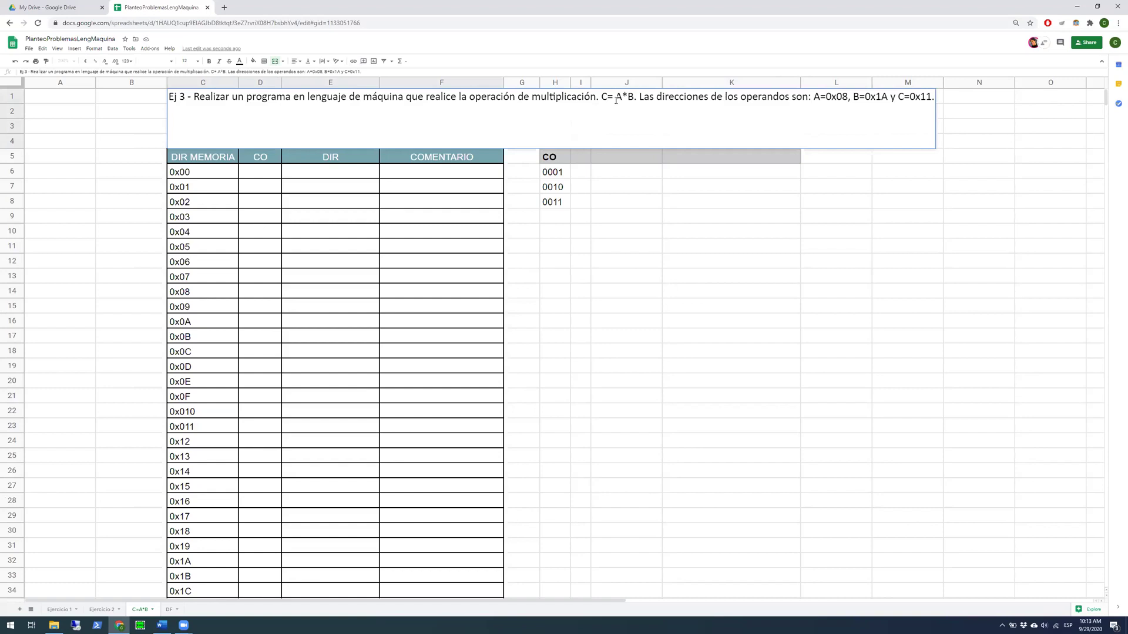
key("BackSpace")
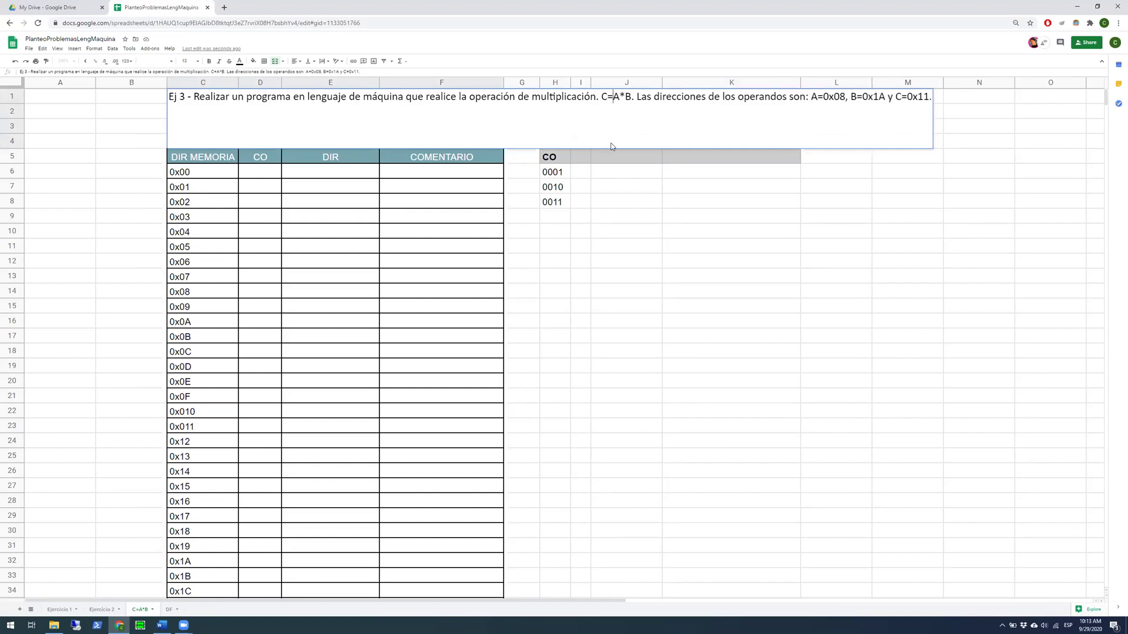
left_click(603, 210)
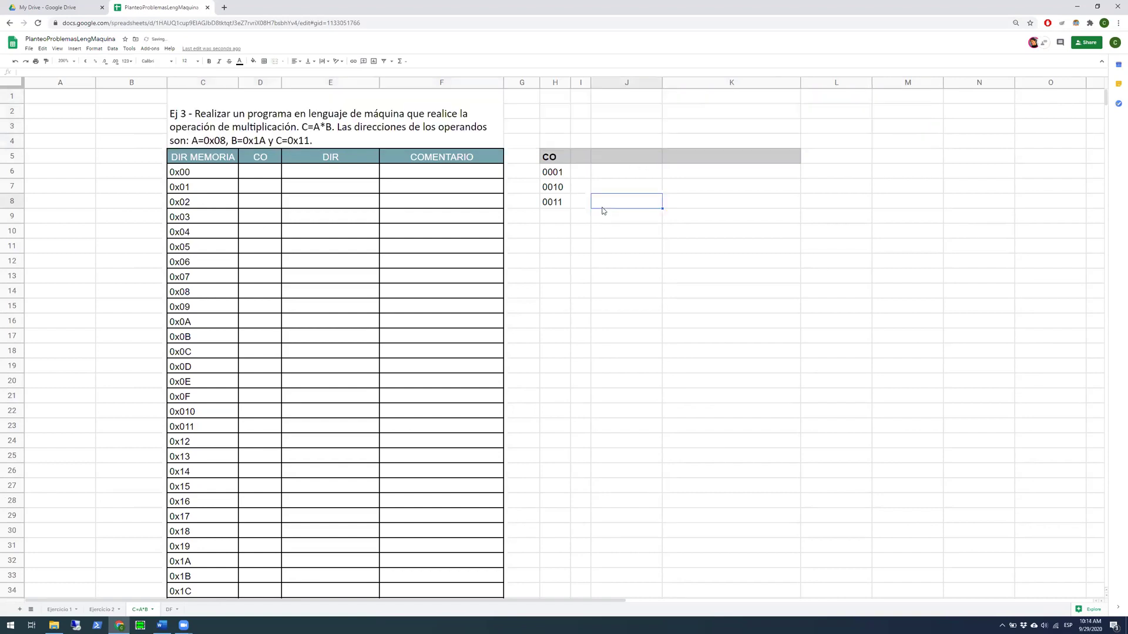
left_click(325, 134)
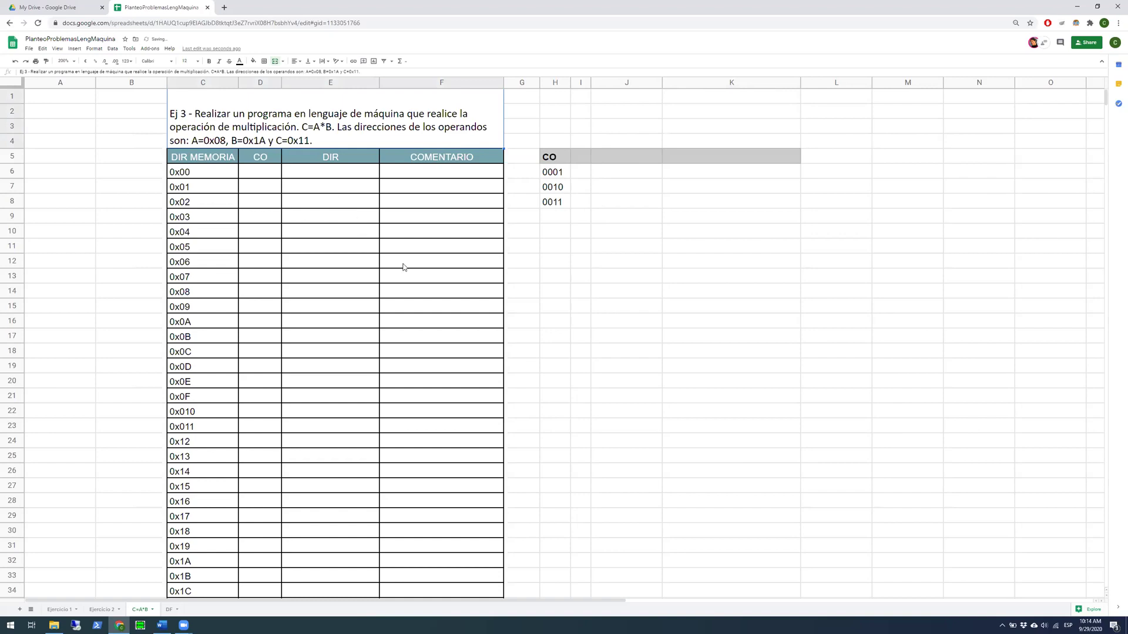
Switch to the Word guide 06-GuiaLenguajeMaquina.doc and look through the exercise statements around exercise 3
left_click(164, 625)
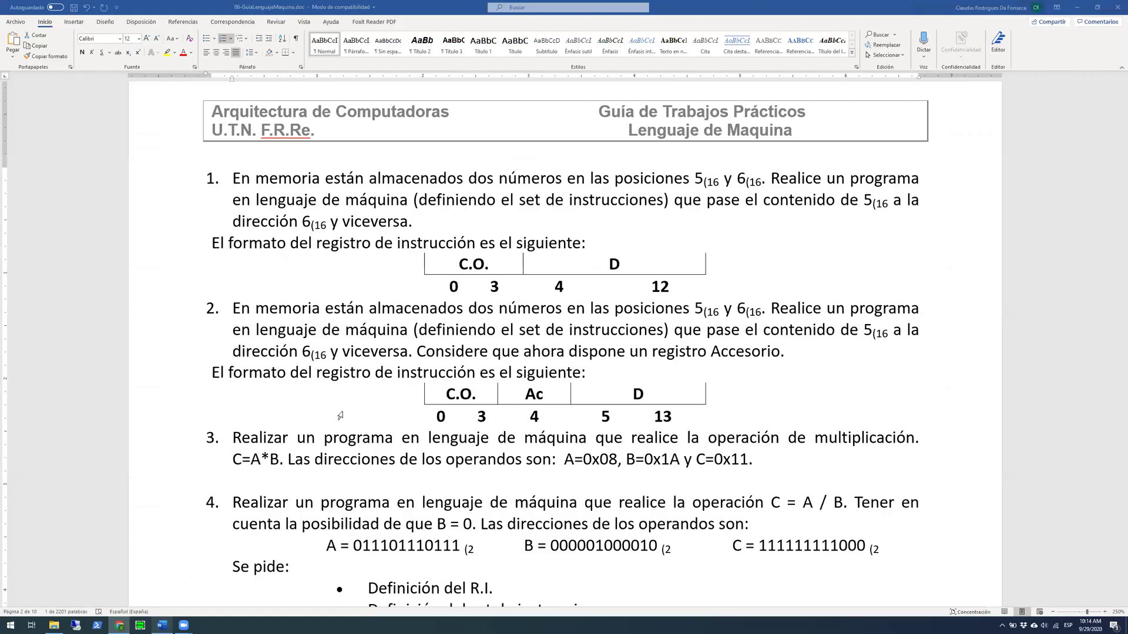
scroll(340, 416, "down", 1)
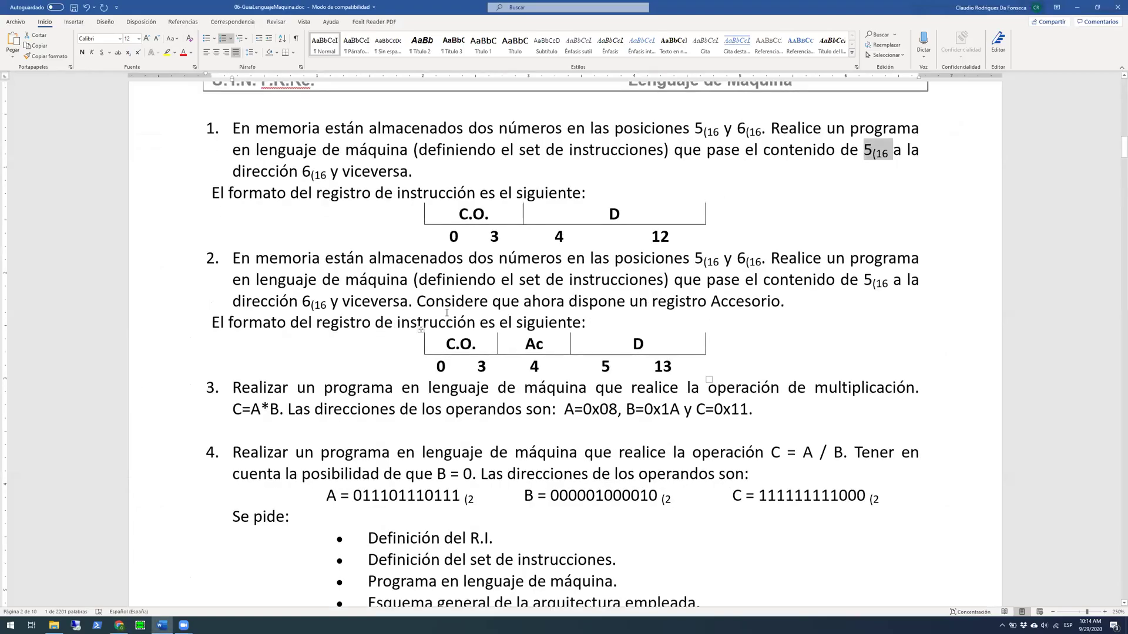
scroll(447, 313, "down", 1)
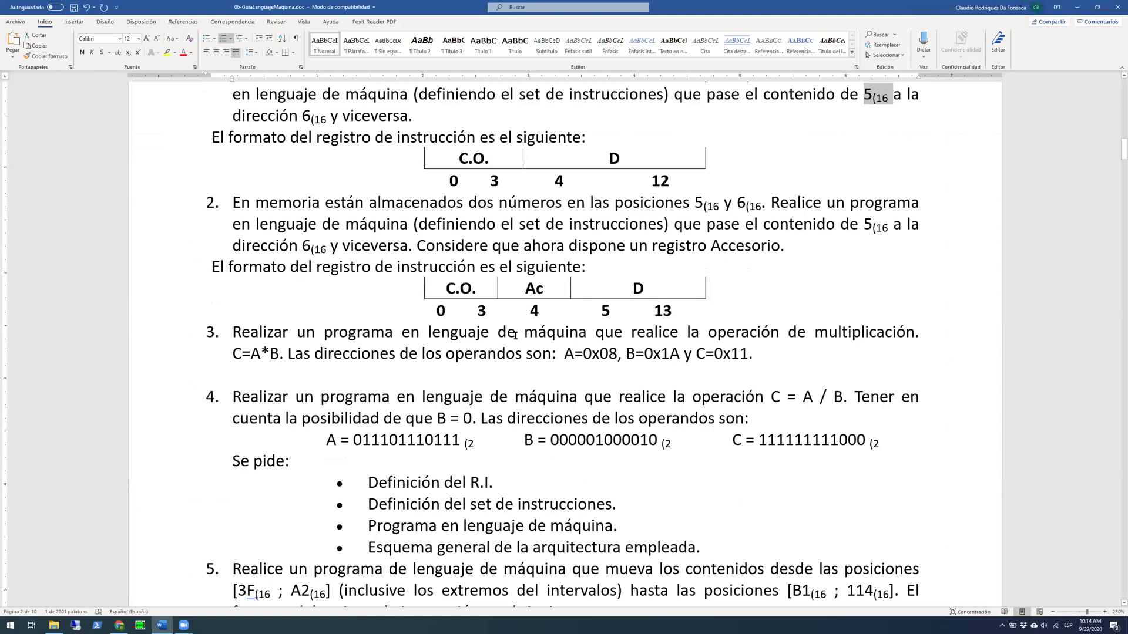
scroll(516, 335, "down", 6)
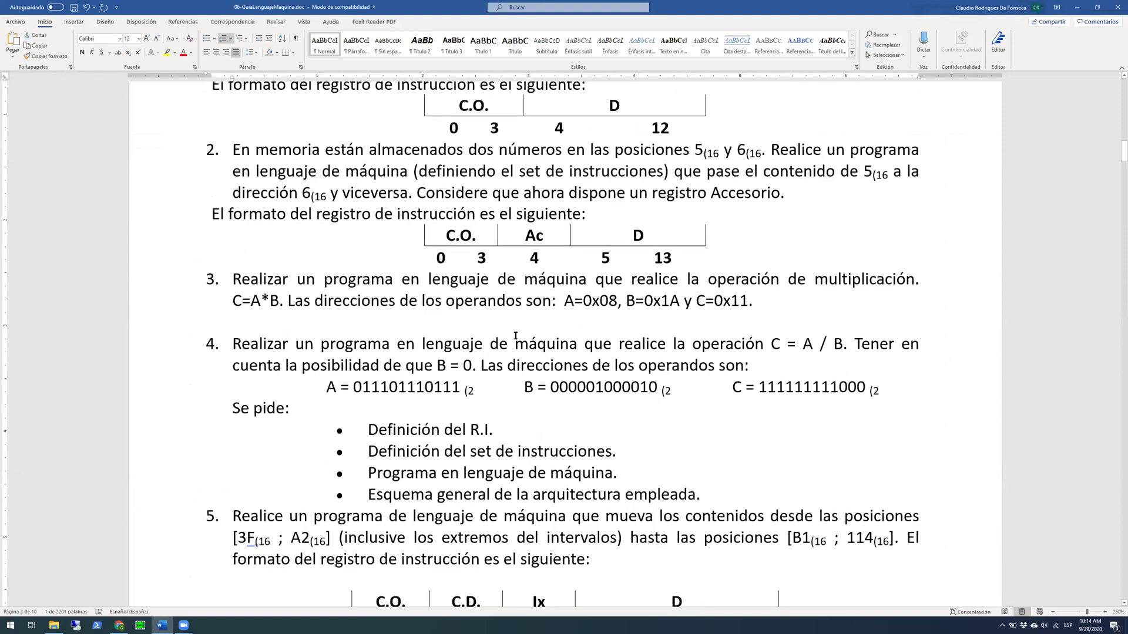
scroll(478, 545, "down", 3)
scroll(459, 447, "up", 10)
scroll(459, 447, "up", 2)
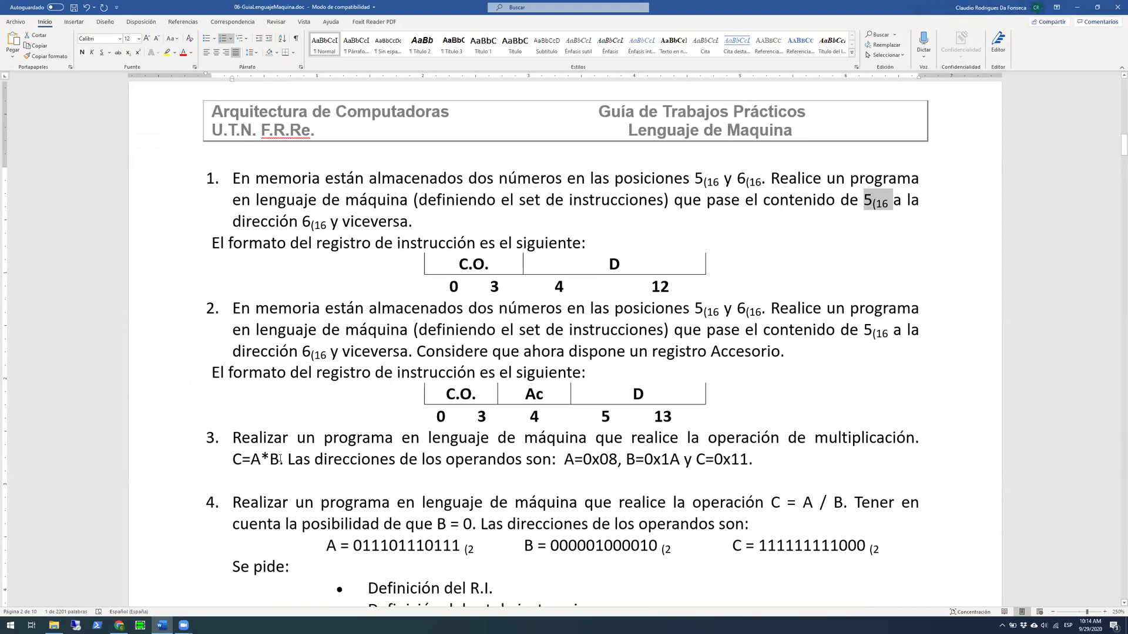
Examine the expression C=A*B in exercise 3, highlighting the whole formula and its factors A and B
left_click_drag(280, 459, 233, 459)
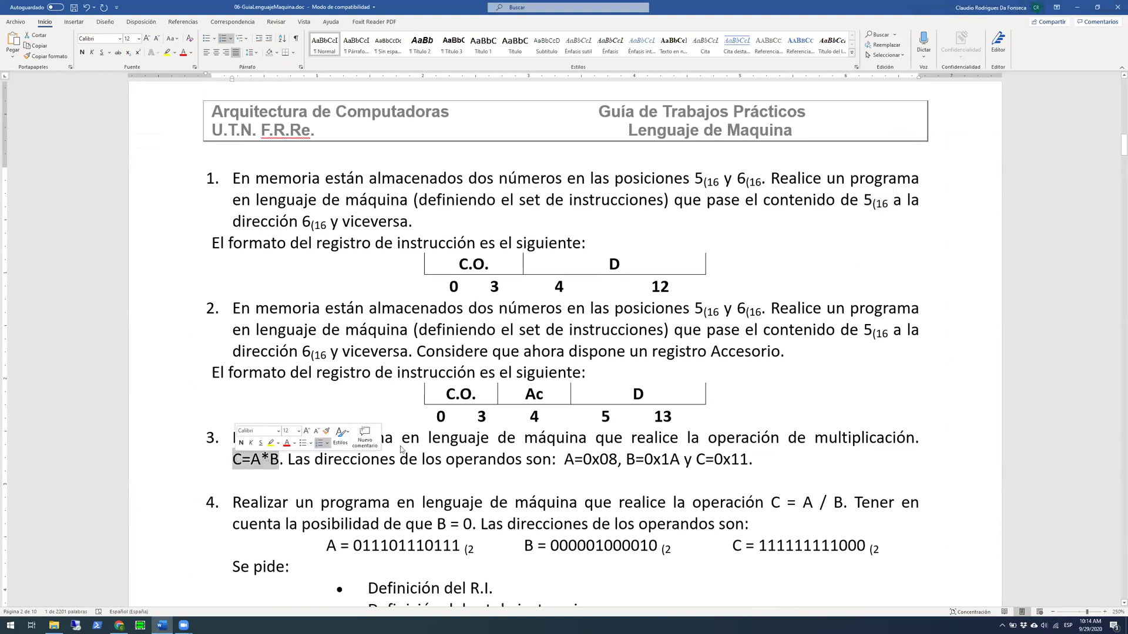
left_click(755, 381)
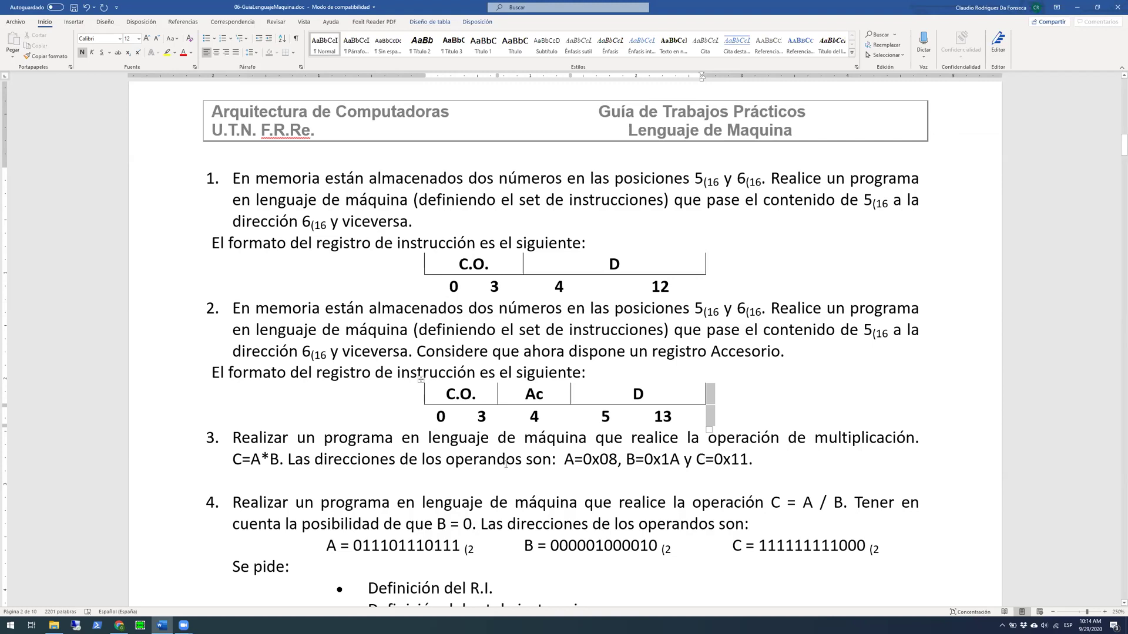
left_click(426, 460)
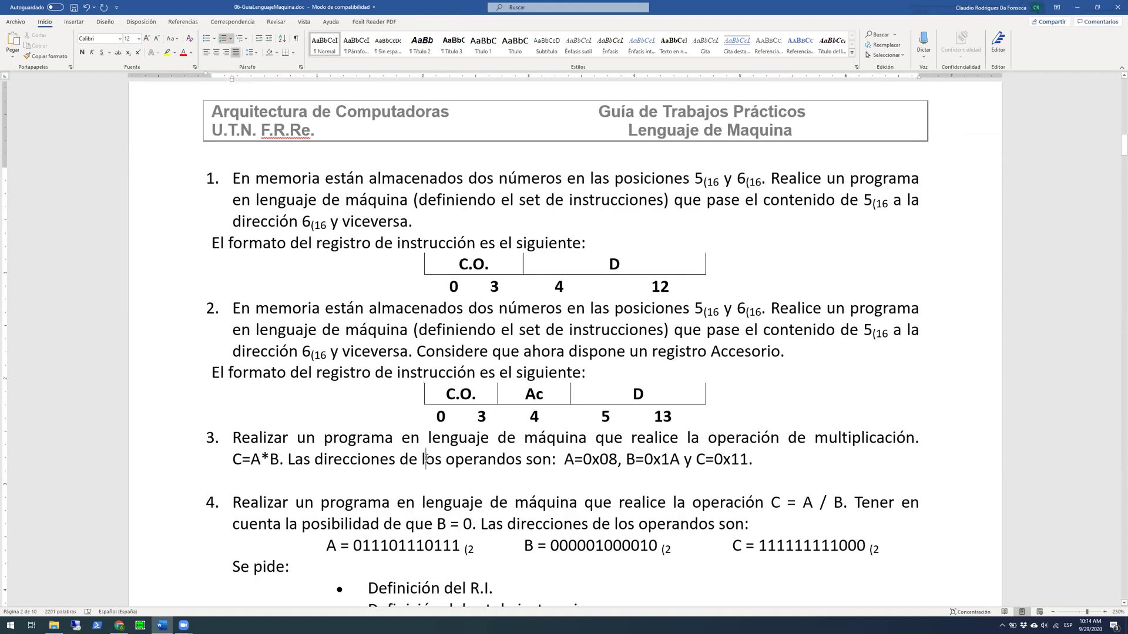
left_click_drag(233, 460, 276, 462)
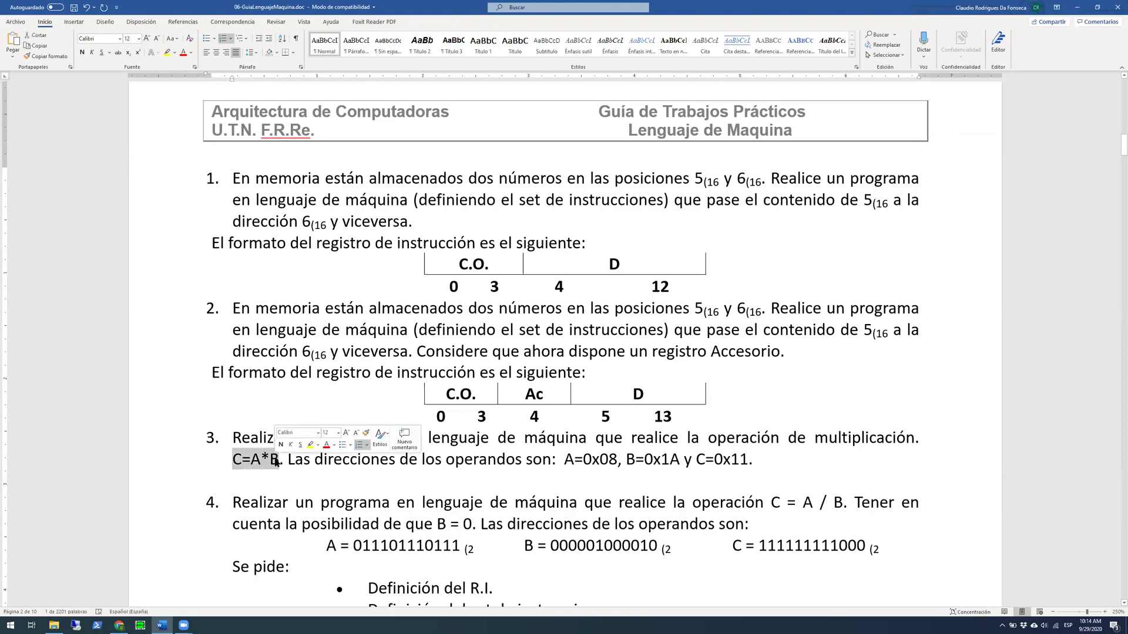
left_click(277, 462)
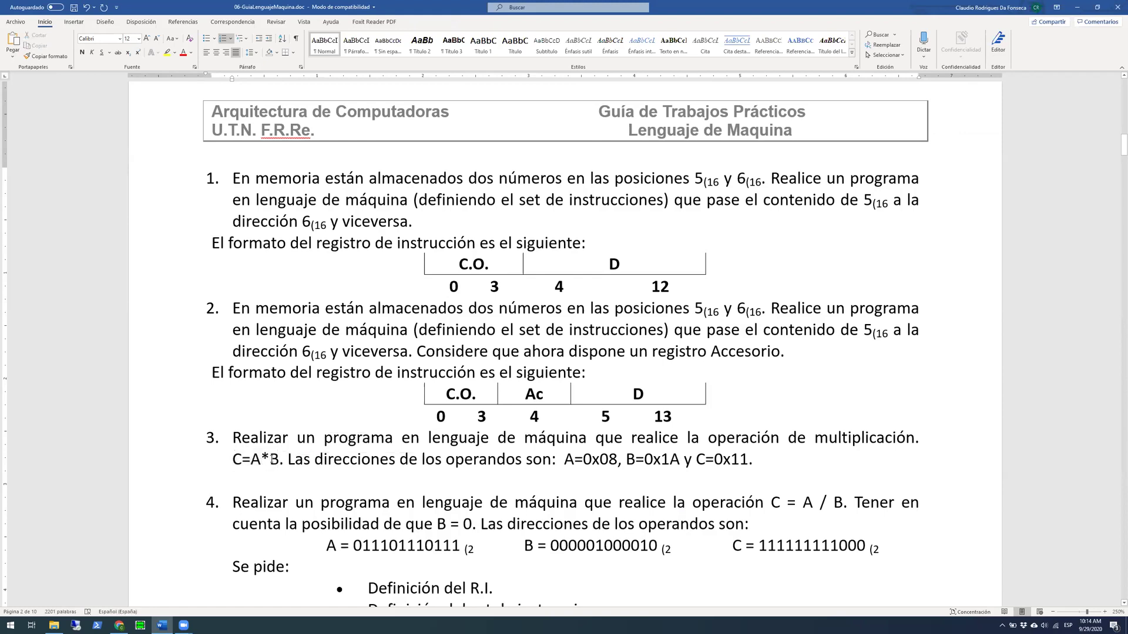
double_click(274, 461)
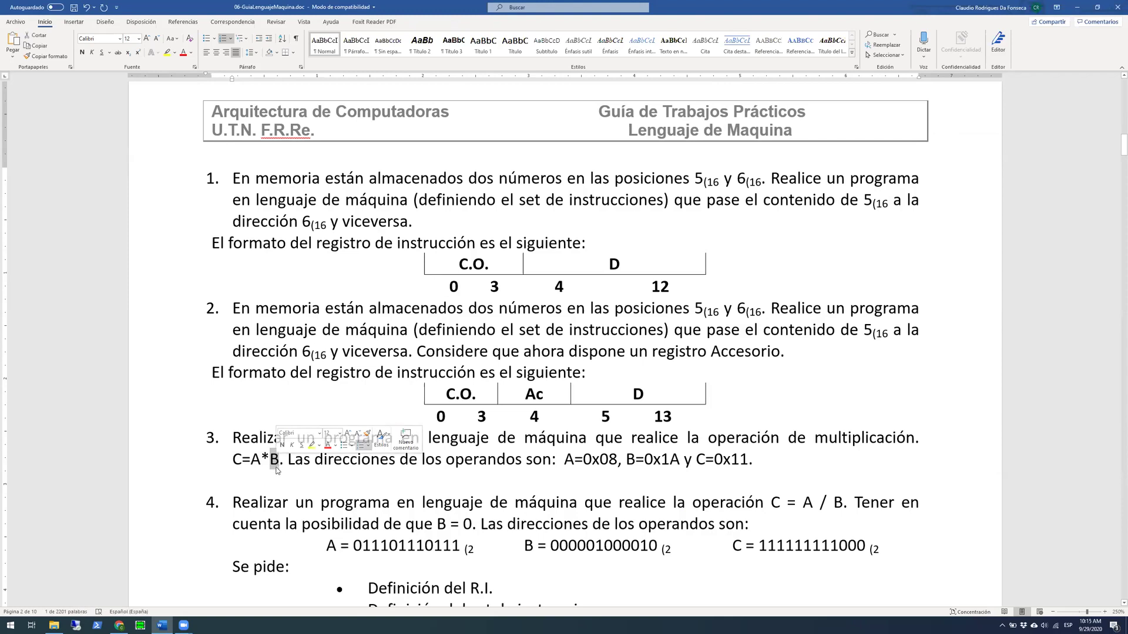
left_click(277, 470)
double_click(256, 460)
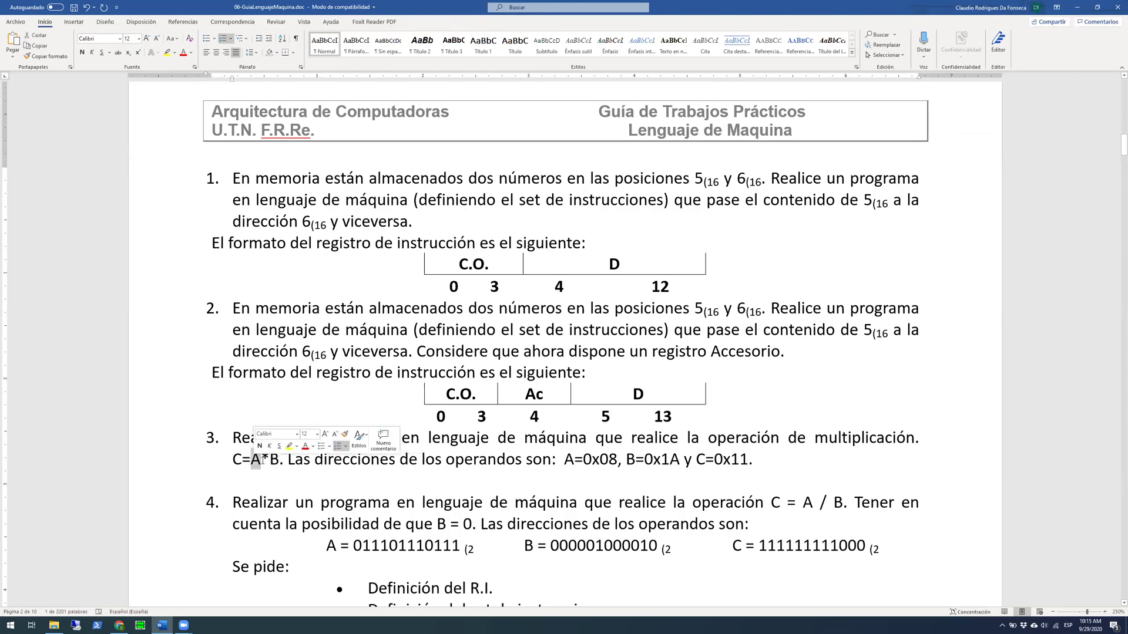
left_click(271, 460)
double_click(274, 461)
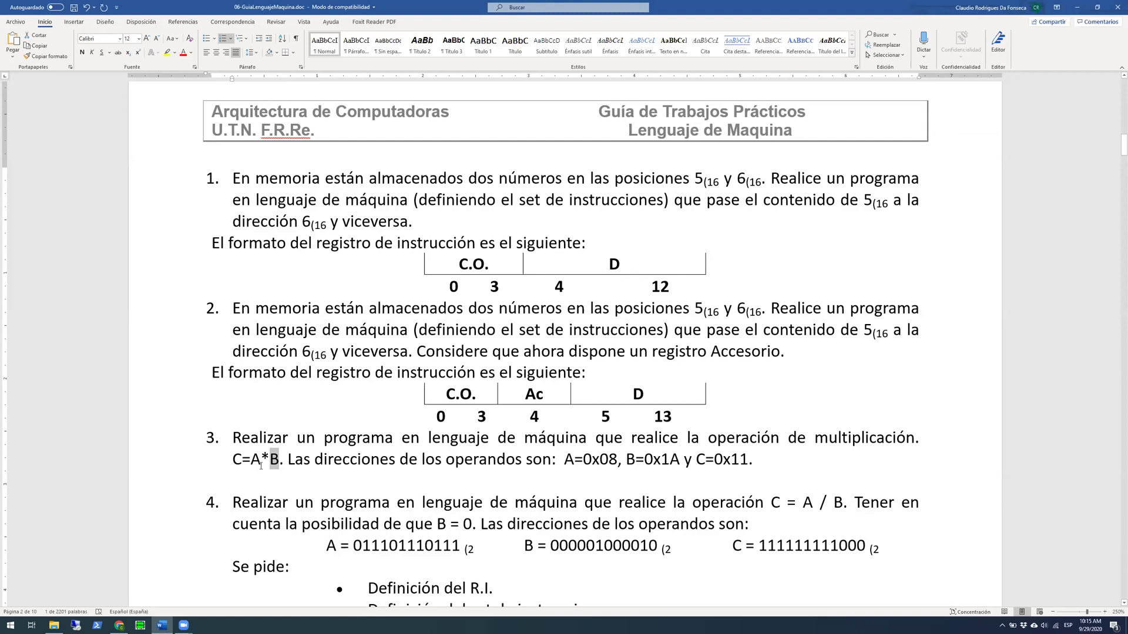
Return to the Google Sheets workbook and select empty cell K14 beside the table on sheet C=A*B
left_click(120, 625)
left_click(584, 365)
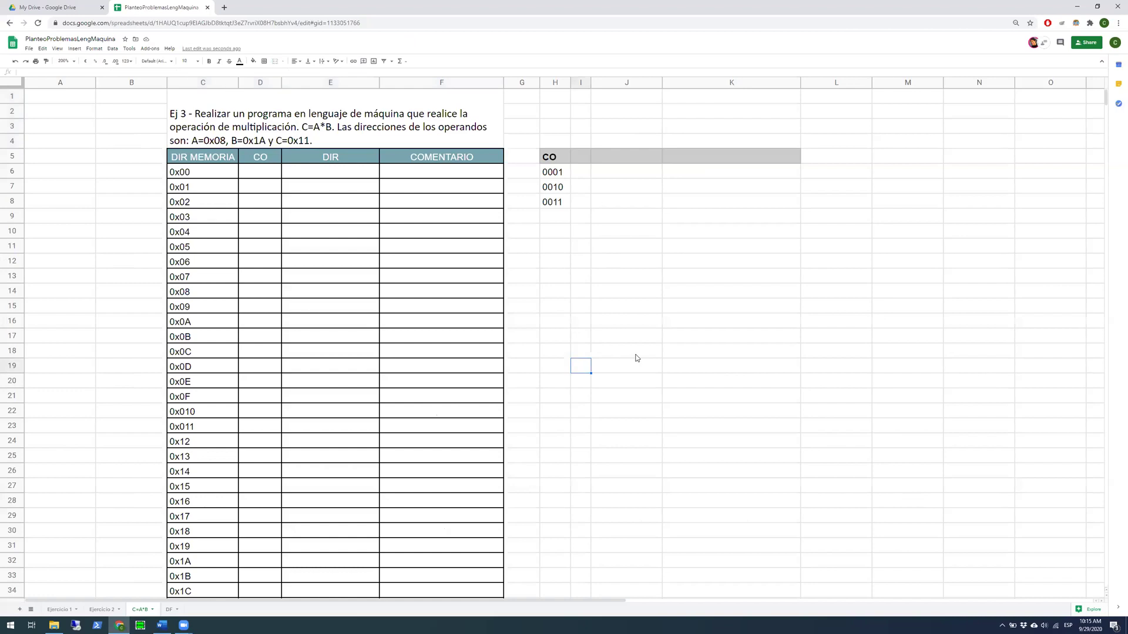
left_click(691, 288)
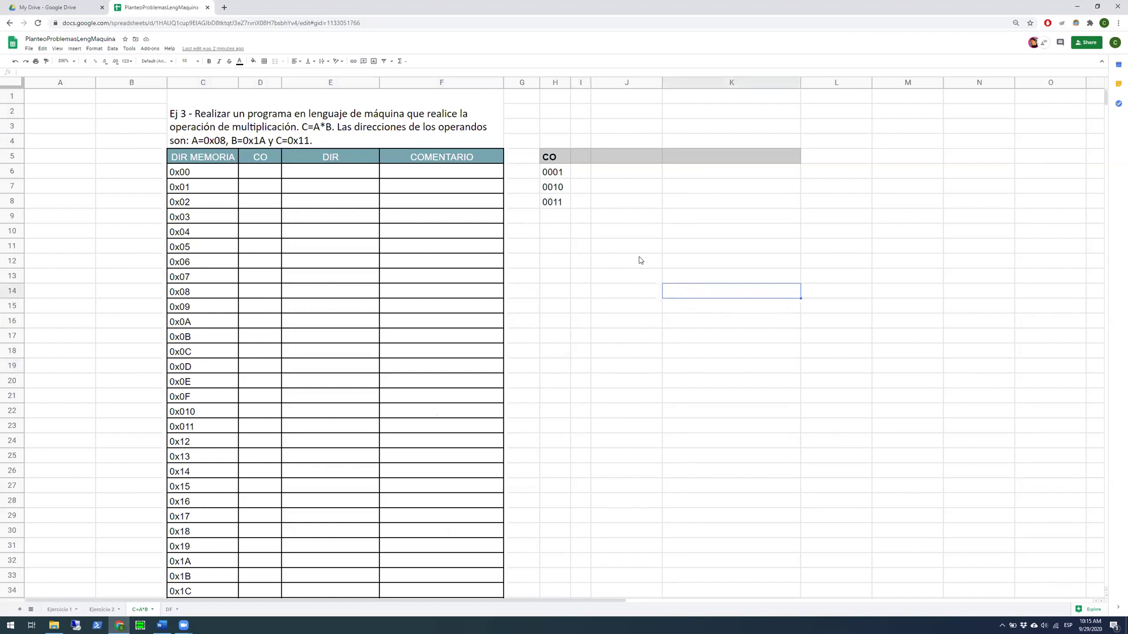
left_click(94, 49)
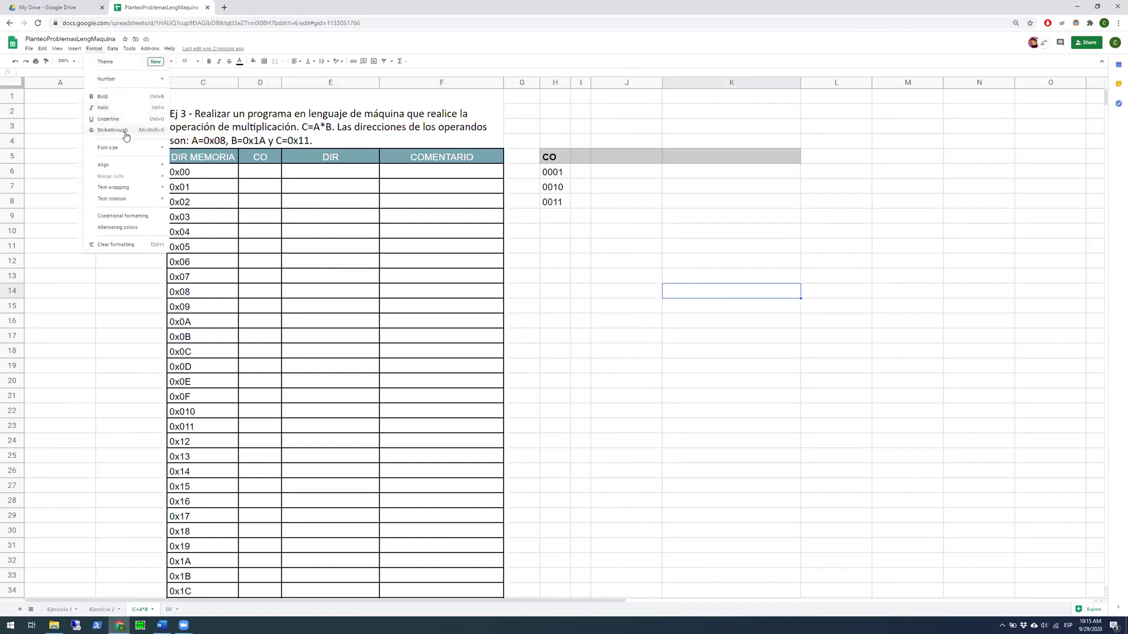
mouse_move(75, 50)
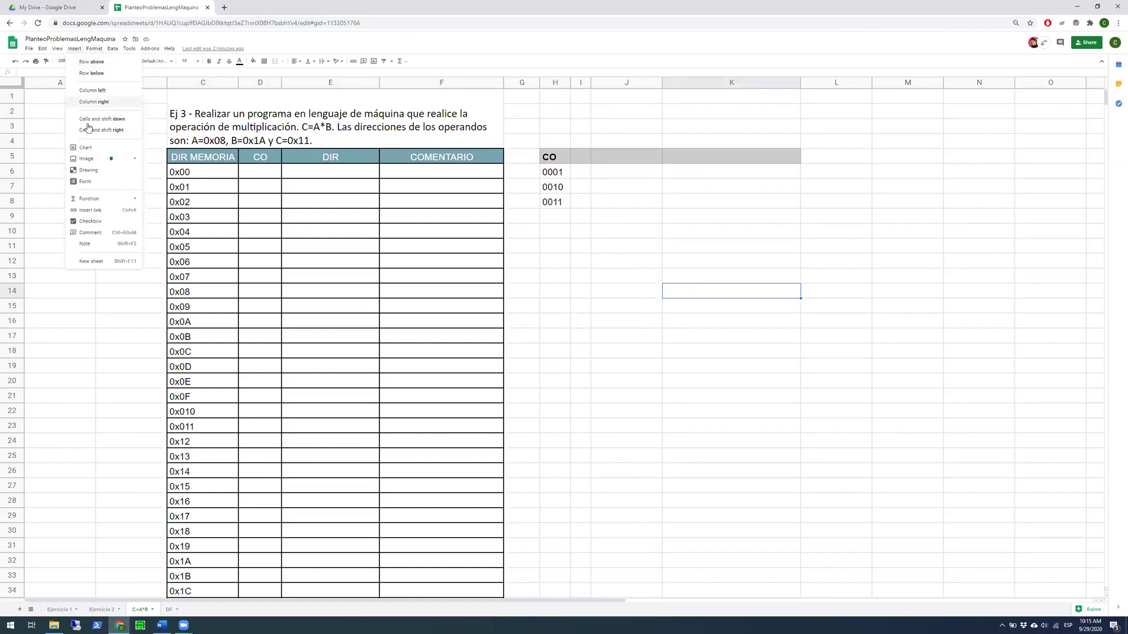
key("Escape")
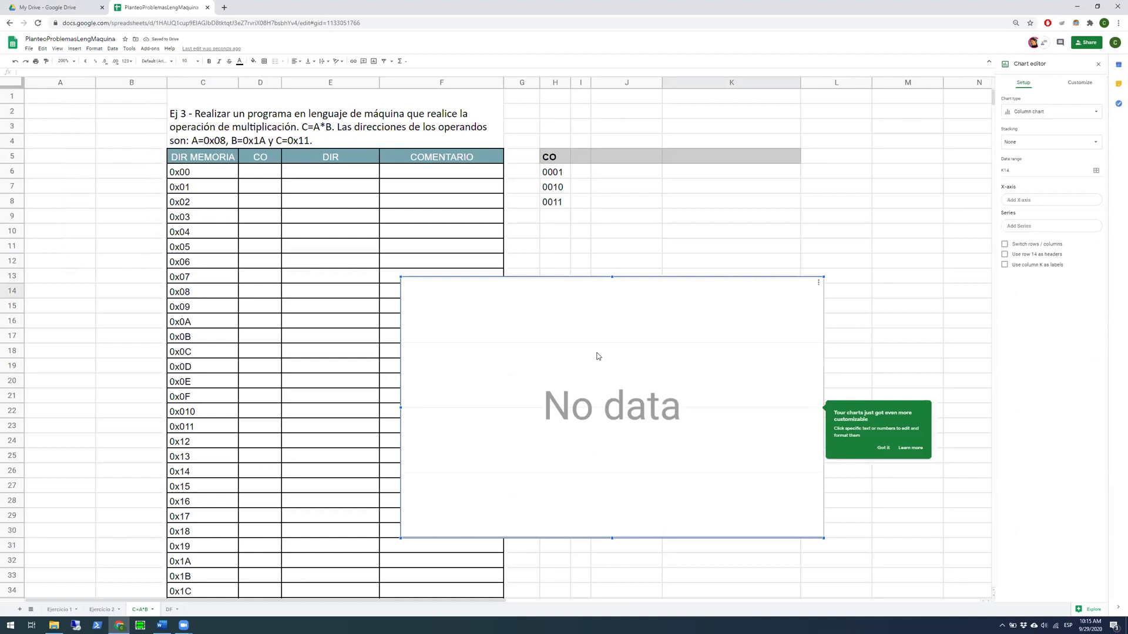
left_click(623, 405)
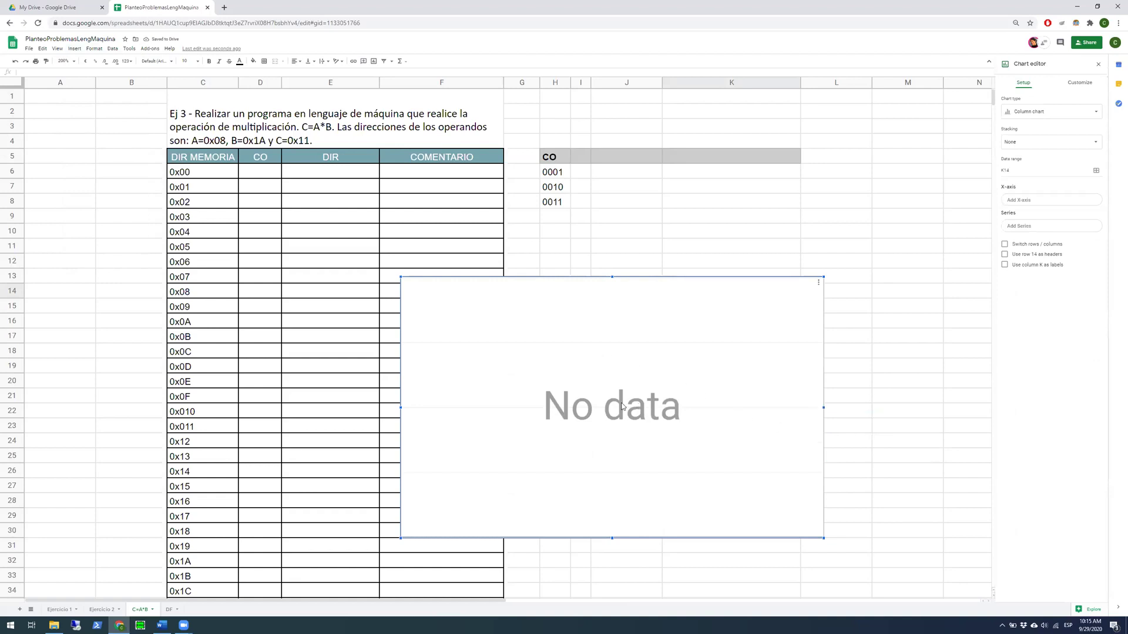
left_click_drag(601, 348, 596, 345)
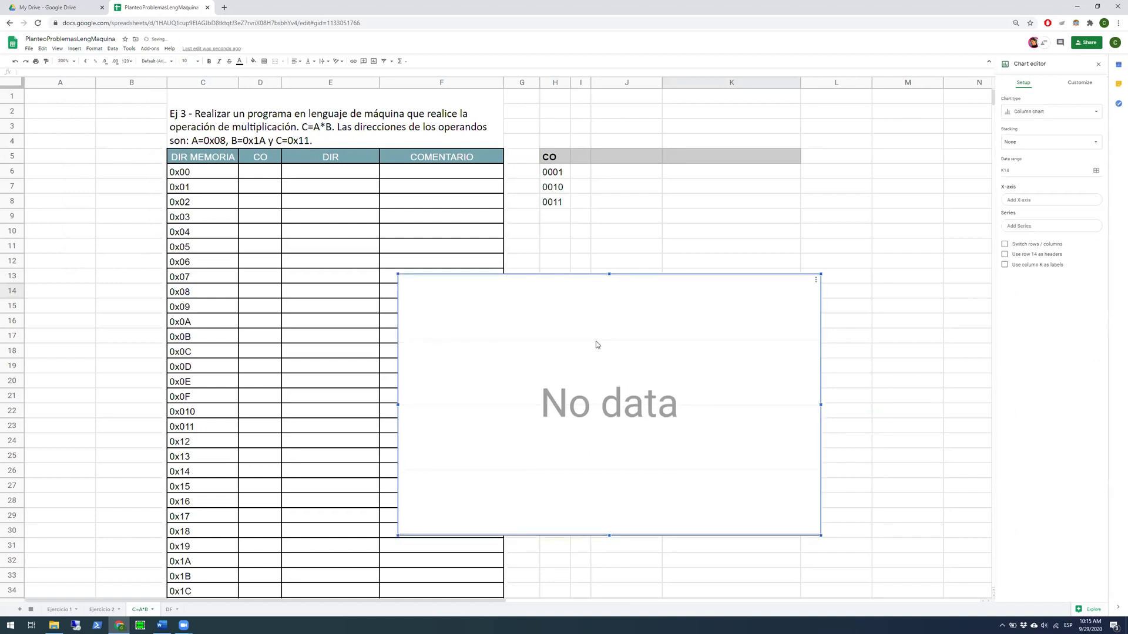
left_click(487, 326)
key("Delete")
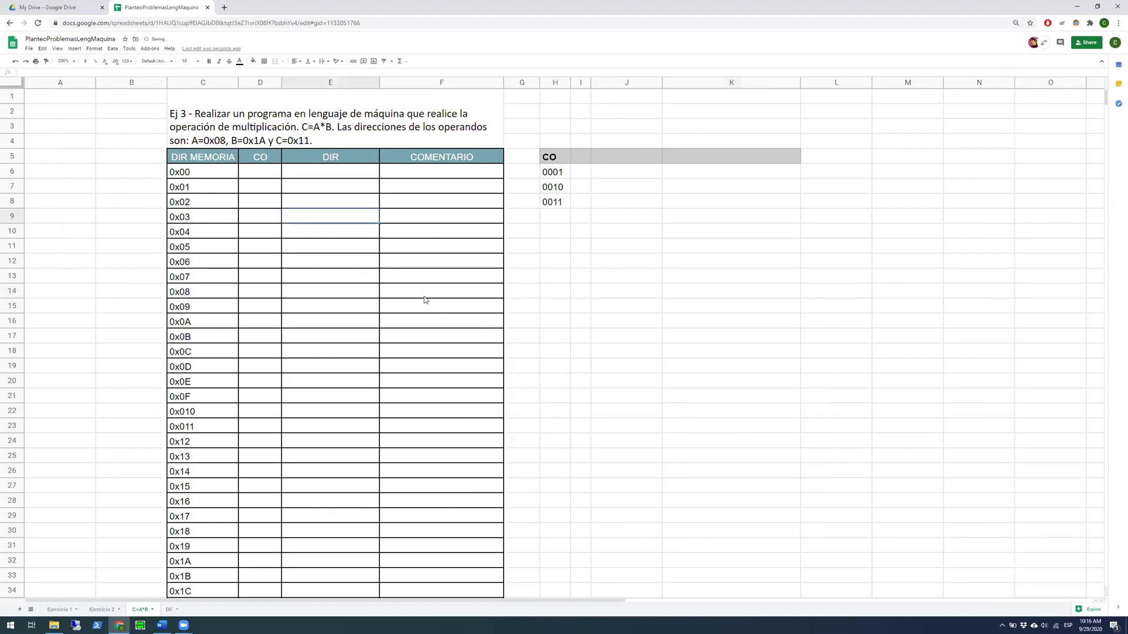
Insert a new drawing in sheet C=A*B and add a horizontal ellipse labelled INICIO near the canvas's upper edge
left_click(75, 48)
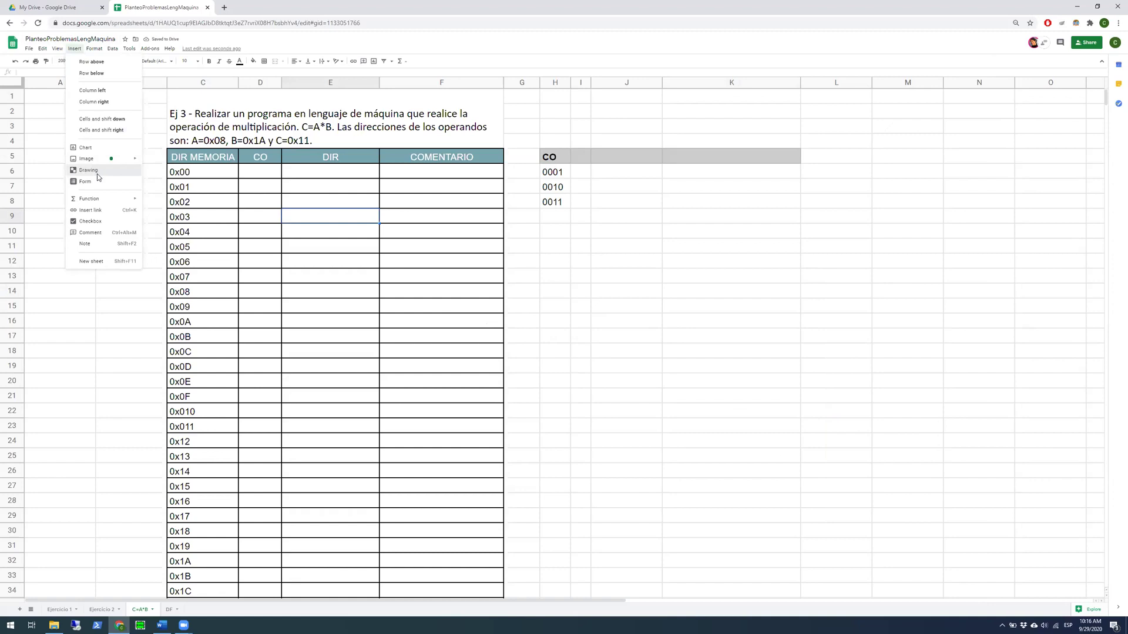
left_click(89, 170)
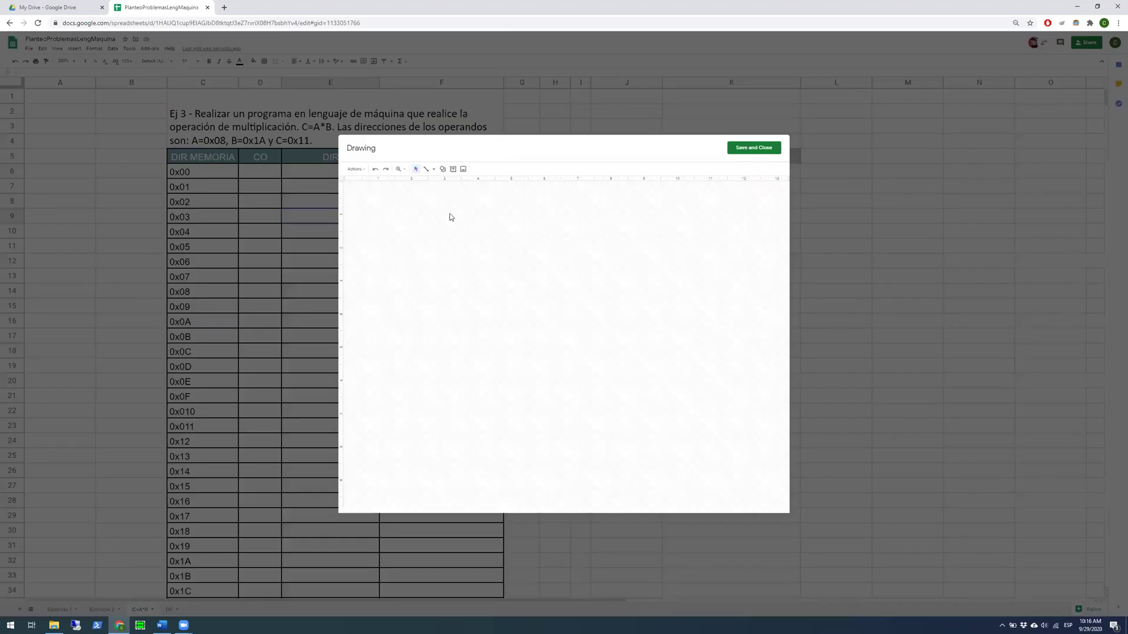
left_click(442, 169)
mouse_move(466, 186)
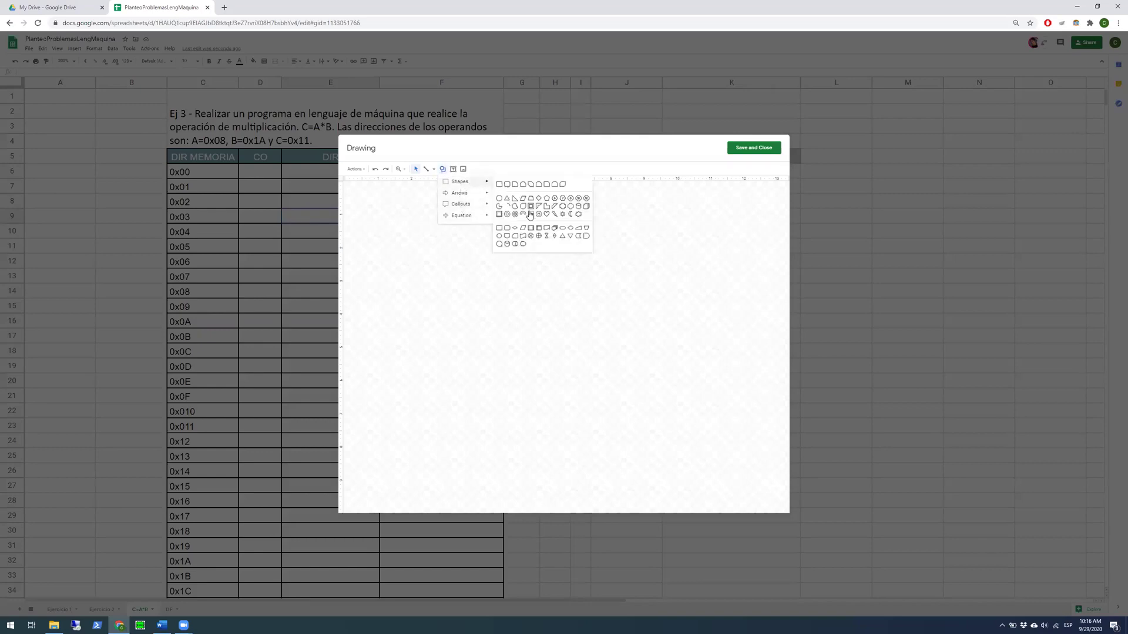
left_click(501, 242)
left_click_drag(487, 217, 573, 242)
left_click(531, 234)
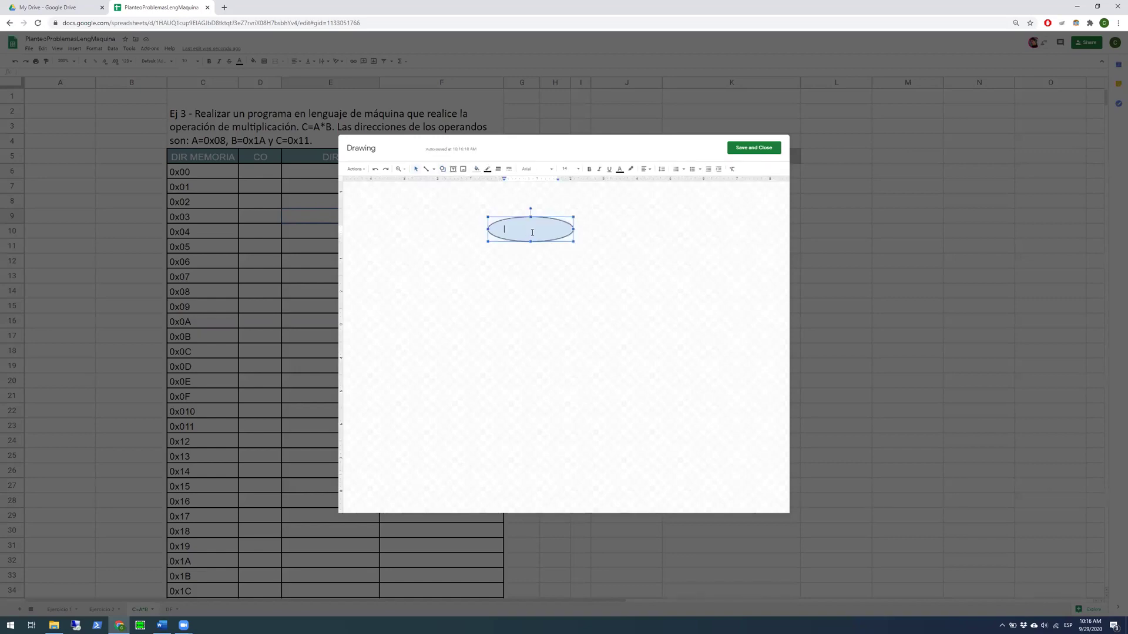
type("INICIO")
key("Escape")
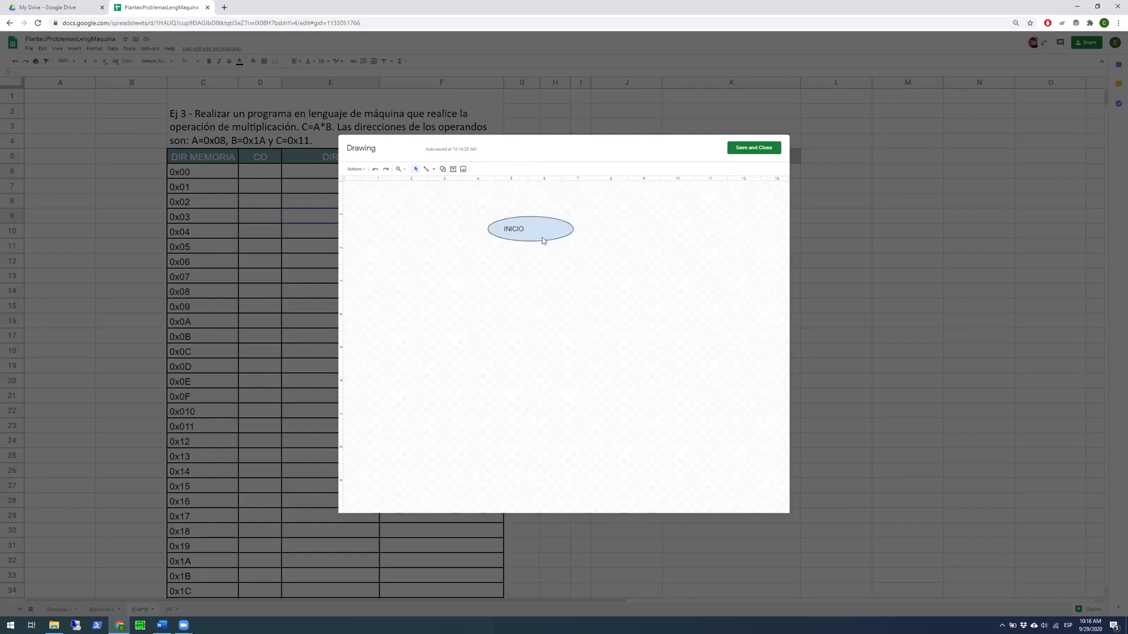
Duplicate the INICIO ellipse near the canvas's lower edge and change the copy's text to FIN
left_click_drag(543, 235, 547, 477)
double_click(542, 477)
double_click(522, 477)
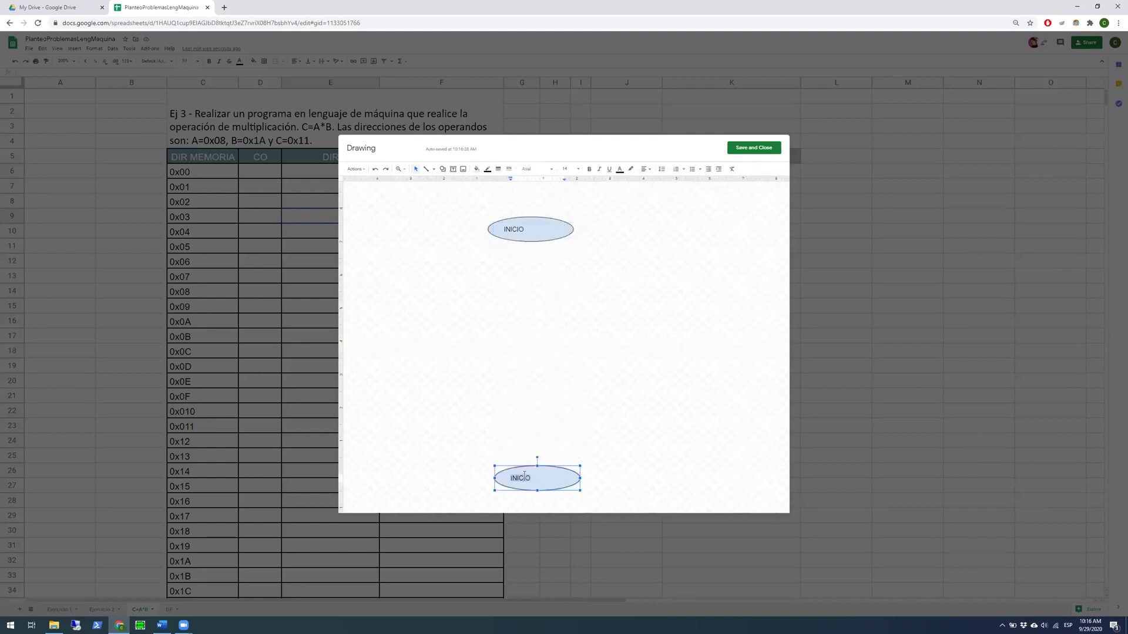
type("FIN")
left_click(543, 383)
Centre the text in both the INICIO and FIN ellipses and move the two shapes together slightly up and left
left_click(533, 230)
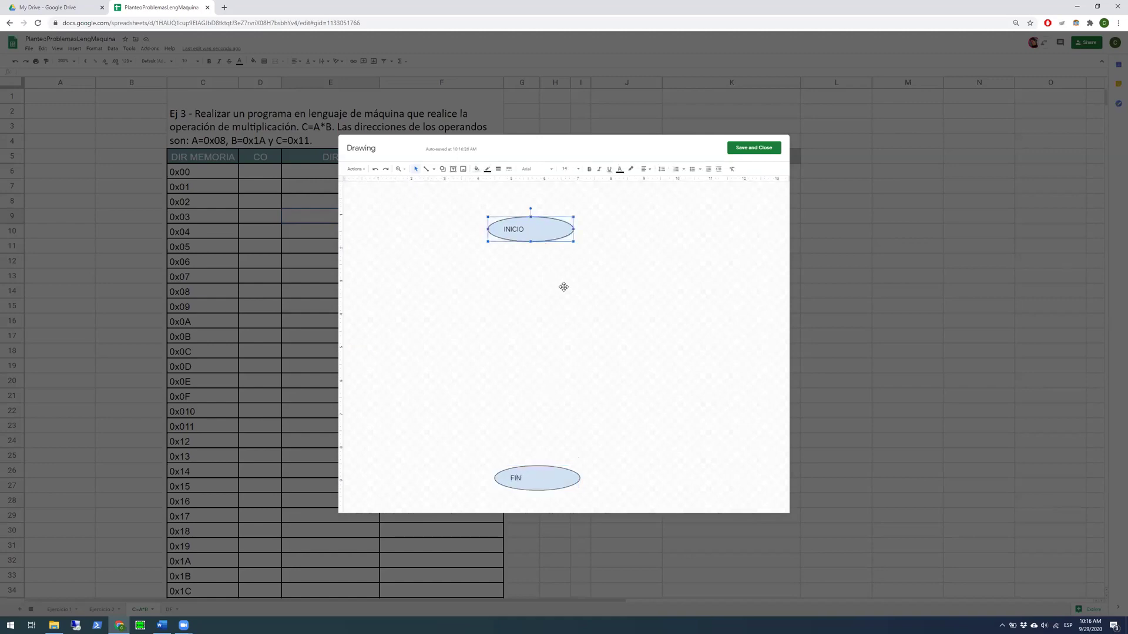
left_click_drag(615, 495, 463, 186)
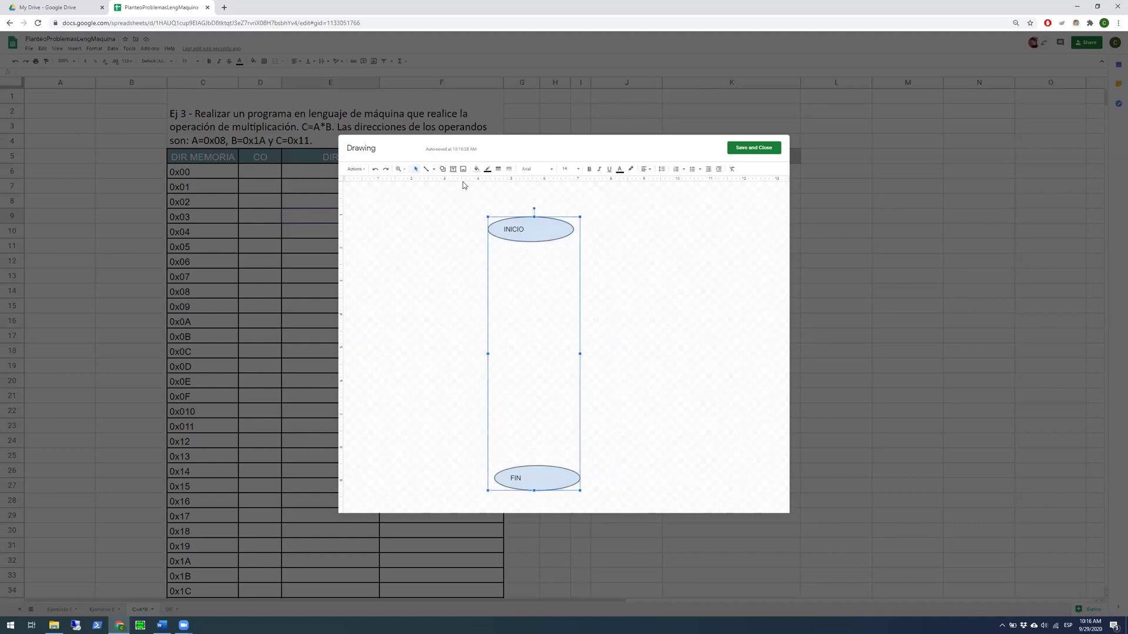
left_click(646, 168)
left_click(655, 179)
left_click_drag(549, 227, 541, 212)
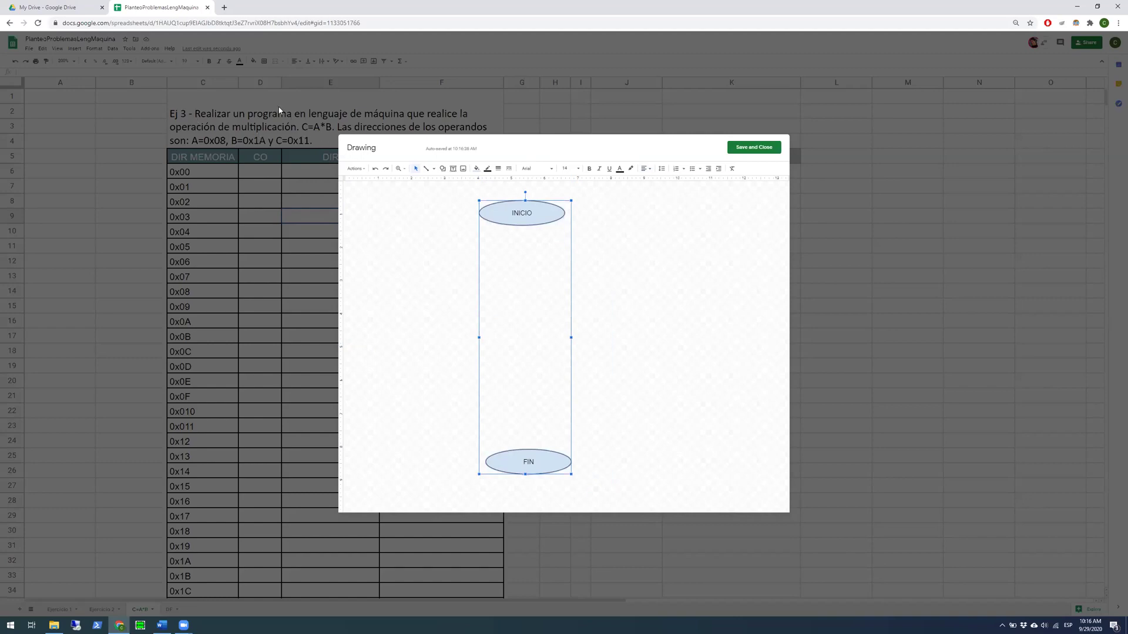
Narrow the INICIO and FIN ellipses together, keeping their height
left_click(646, 257)
left_click_drag(591, 481, 458, 194)
left_click_drag(570, 337, 557, 337)
left_click(567, 323)
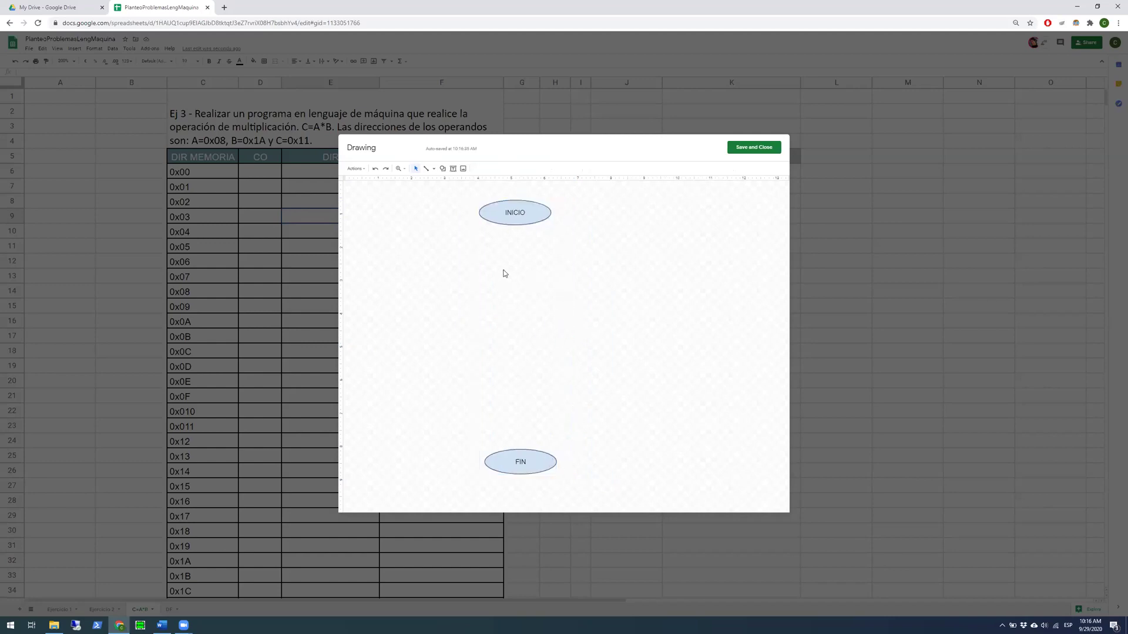
left_click(517, 221)
left_click(552, 264)
Move both ellipses so INICIO sits at the canvas's upper edge, and narrow the pair a little more
left_click_drag(572, 478, 458, 203)
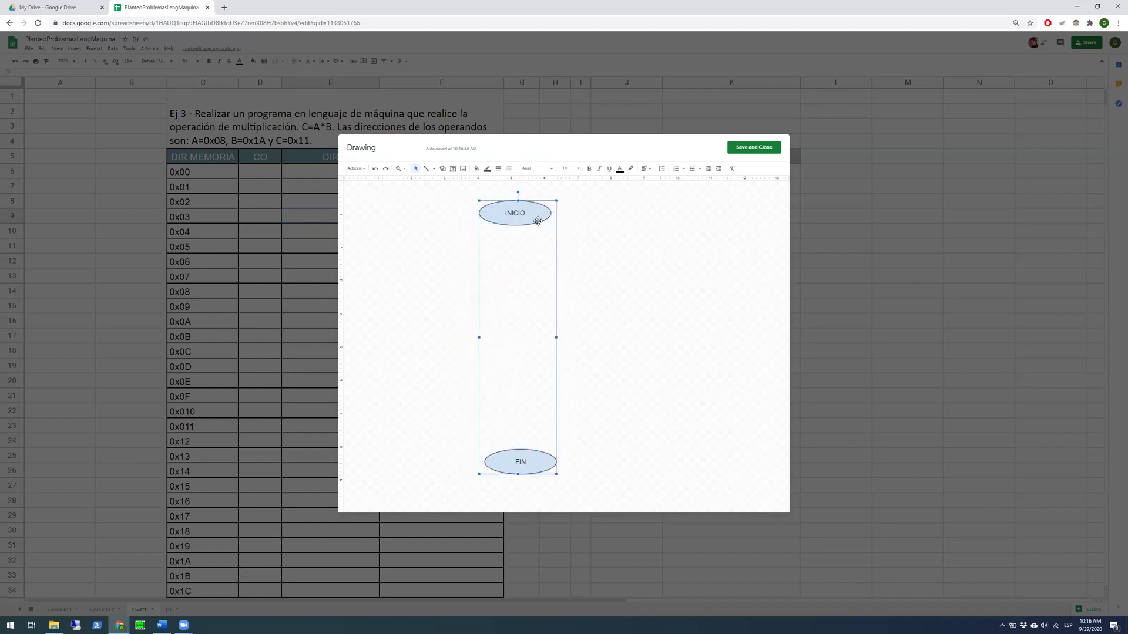
left_click_drag(539, 218, 552, 203)
left_click(605, 240)
left_click_drag(597, 468, 457, 185)
left_click_drag(570, 322, 561, 322)
left_click(582, 320)
left_click(525, 199)
left_click(534, 225)
left_click(533, 207)
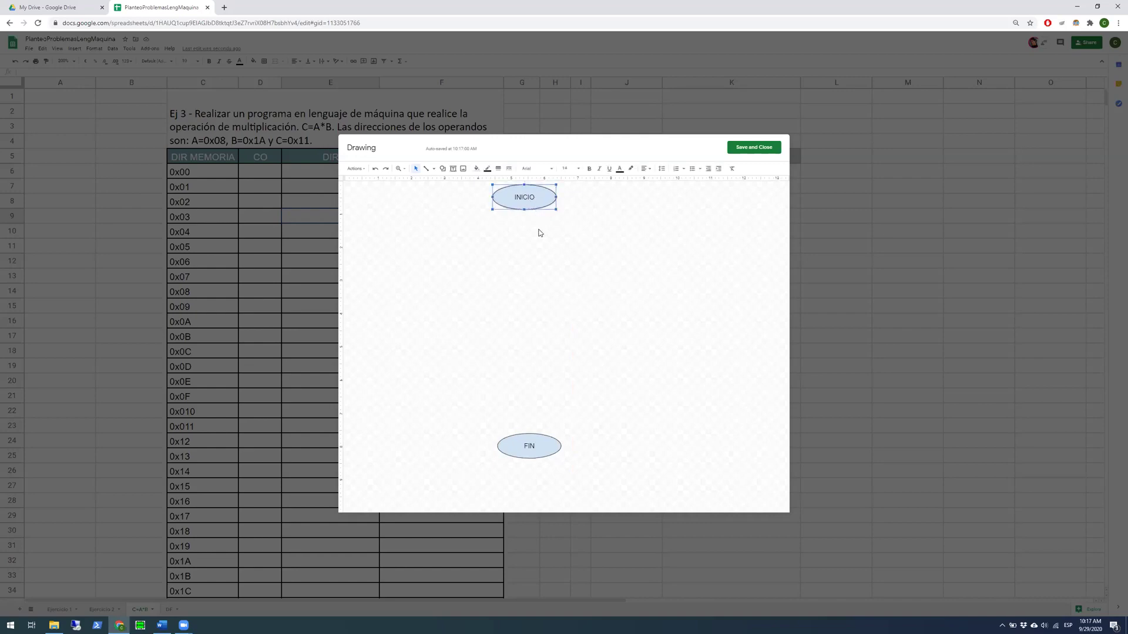
Draw a horizontal process rectangle just below the INICIO ellipse, slightly wider than it and centred beneath it
left_click(443, 169)
mouse_move(453, 186)
left_click(501, 186)
left_click_drag(490, 224, 548, 241)
left_click(583, 246)
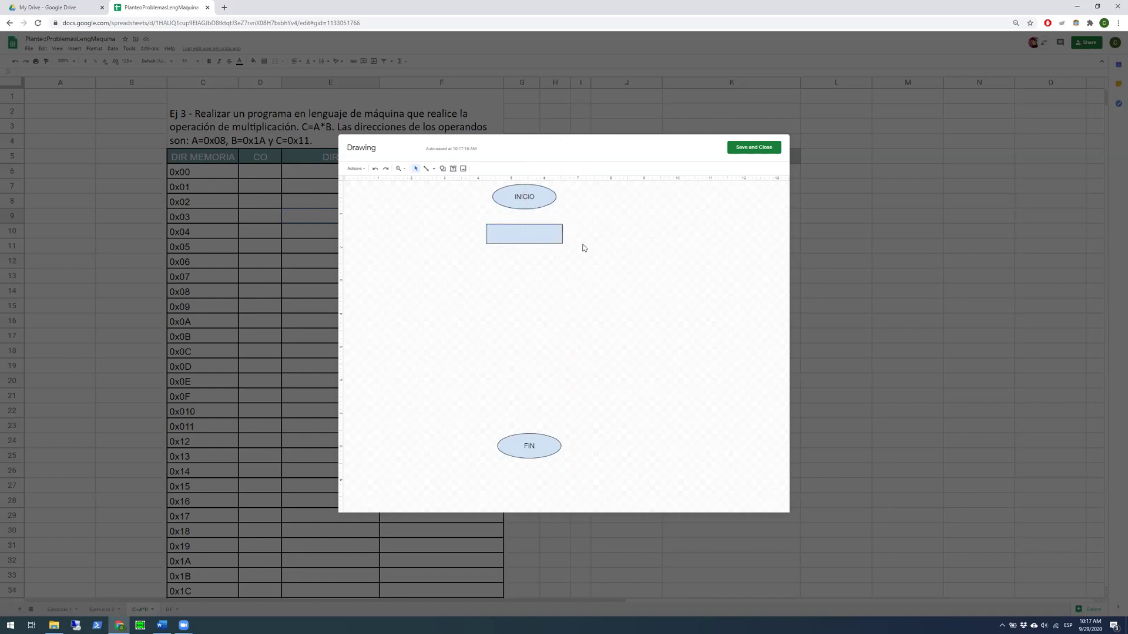
Connect the lower point of the INICIO ellipse to the upper edge of the rectangle with an arrow
left_click(434, 169)
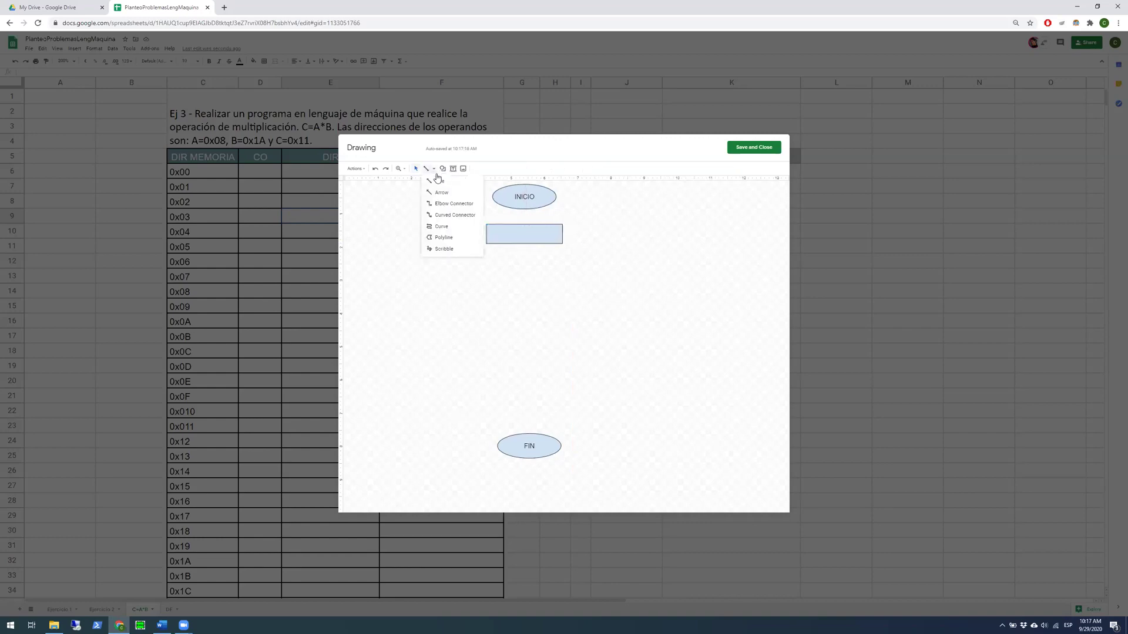
left_click(439, 192)
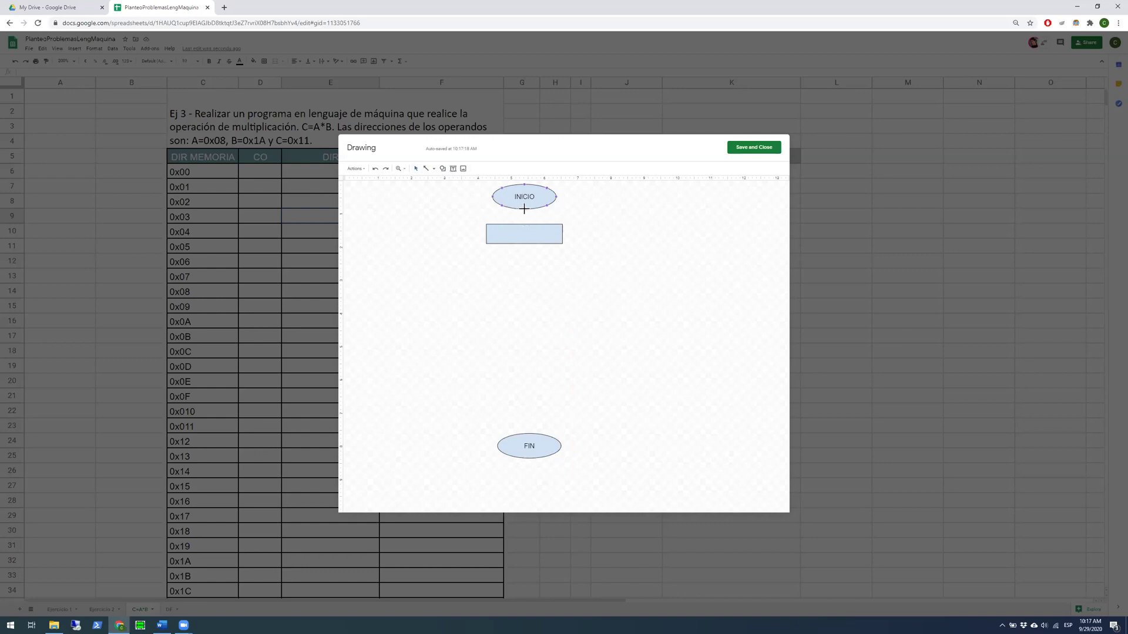
left_click_drag(524, 210, 524, 224)
left_click(417, 169)
Move the empty process rectangle slightly up, closer to INICIO
double_click(520, 234)
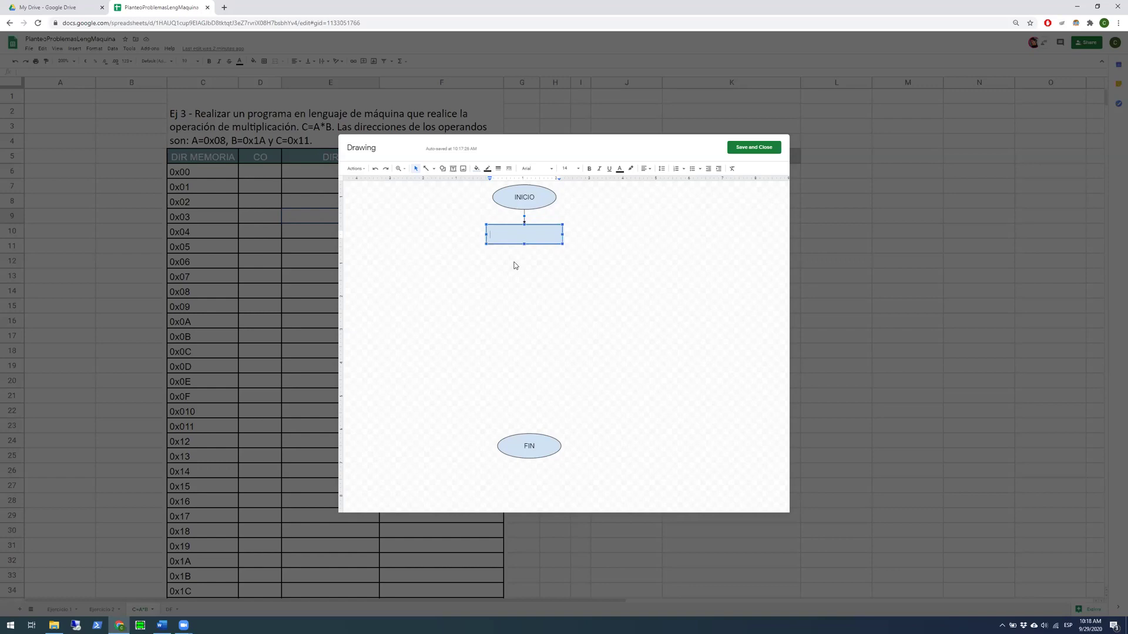
left_click(514, 225)
left_click_drag(514, 222, 514, 219)
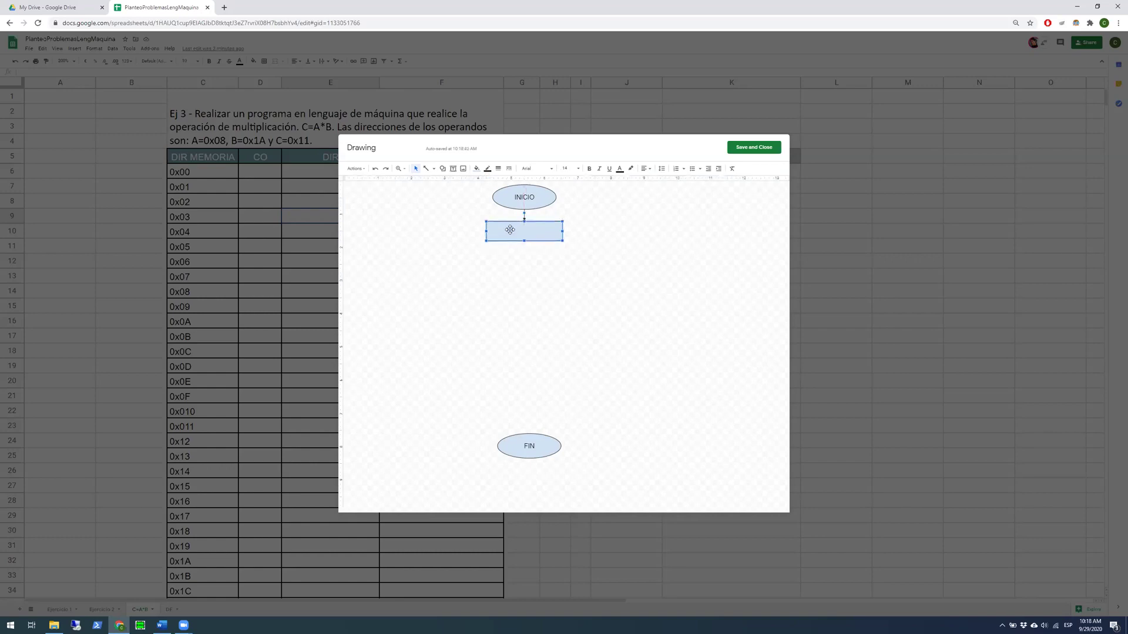
left_click(511, 236)
left_click(518, 267)
Label the process rectangle Ix ← (0x08)
left_click(512, 238)
left_click(512, 238)
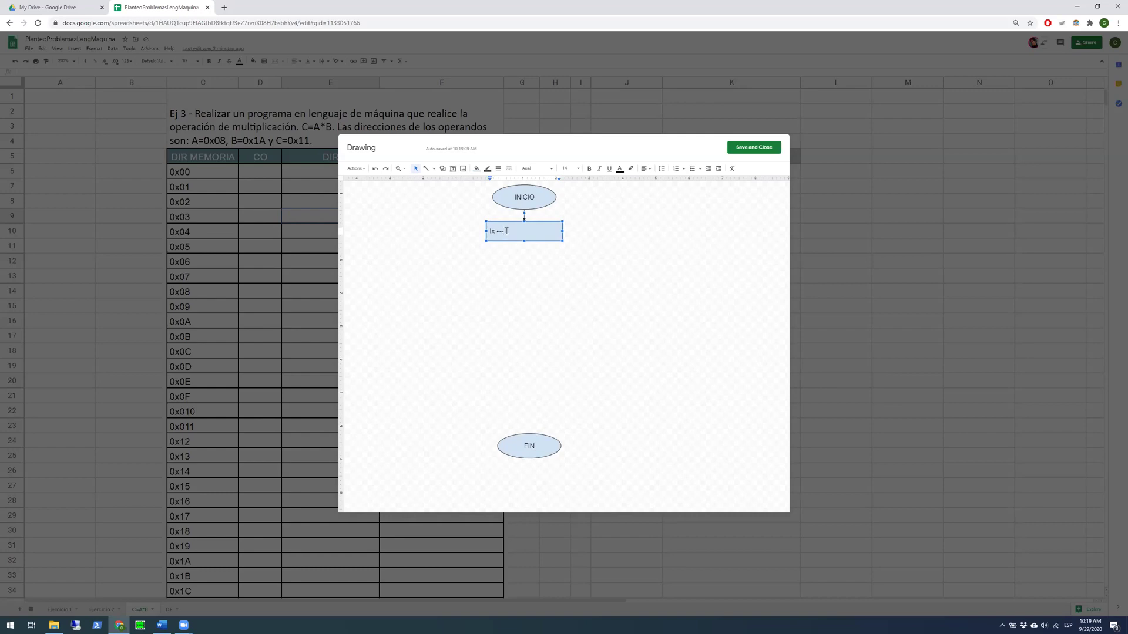
type("0x0")
type("8")
type(")")
type("(")
key("Escape")
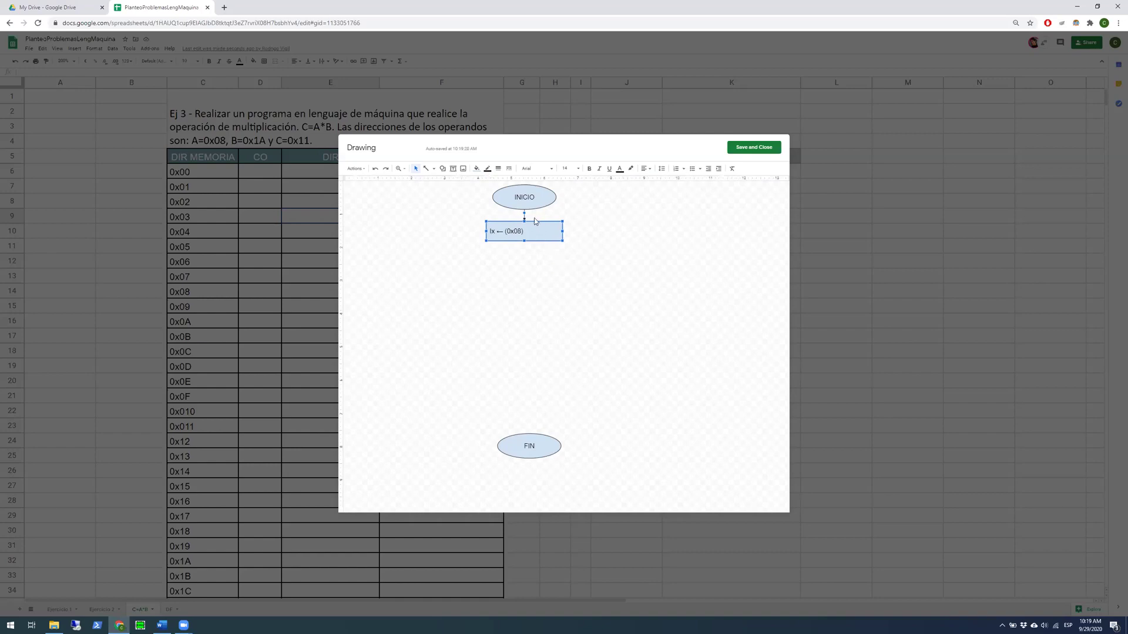
Set the text of the Ix ← (0x08) box to size 24 and centre it
left_click(578, 171)
left_click(568, 260)
left_click(578, 168)
left_click(567, 283)
left_click(650, 170)
left_click(655, 180)
Duplicate the Ix ← (0x08) box and place the copy directly below it
key("ctrl+d")
left_click_drag(516, 244, 511, 271)
left_click(572, 272)
left_click(530, 264)
Change the second box's text to AC ← 0x00, without parentheses
double_click(498, 262)
type("AC")
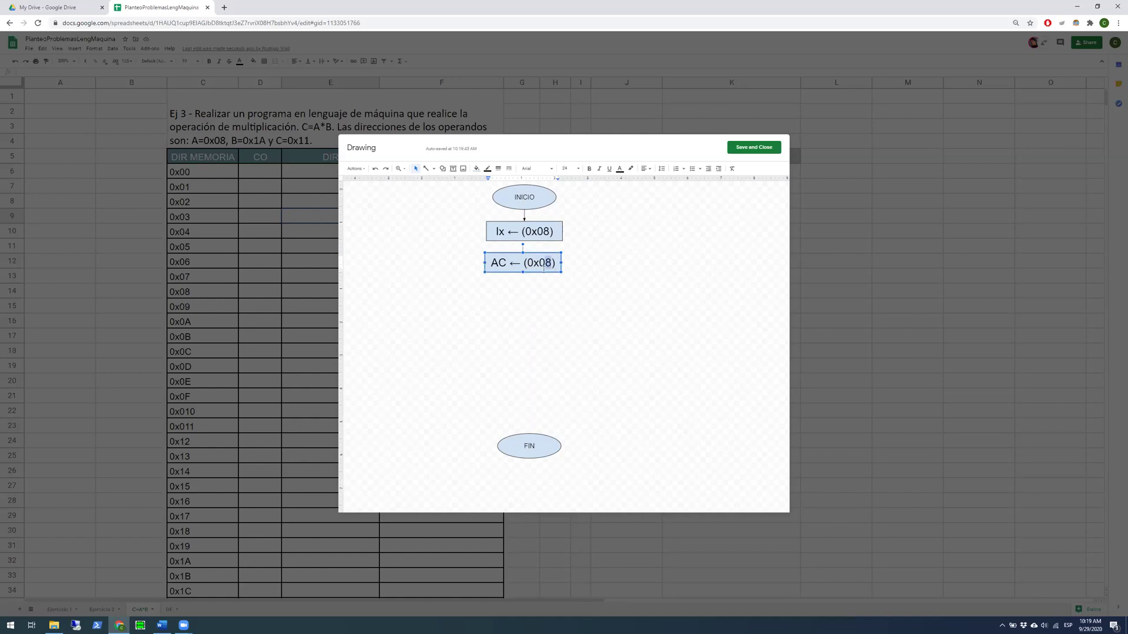
type("0")
key("Delete")
left_click(527, 262)
key("BackSpace")
left_click(538, 286)
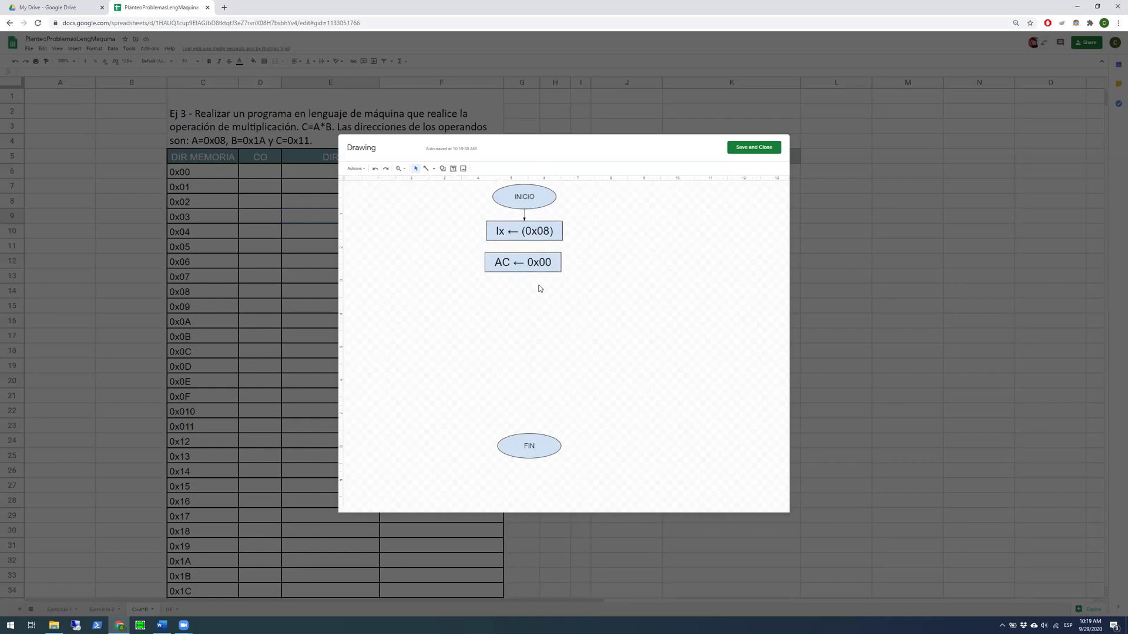
Connect the Ix ← (0x08) box to the AC ← 0x00 box with a copied arrow and align the lower box beneath
left_click(524, 214)
left_click(530, 216)
left_click_drag(530, 216, 523, 253)
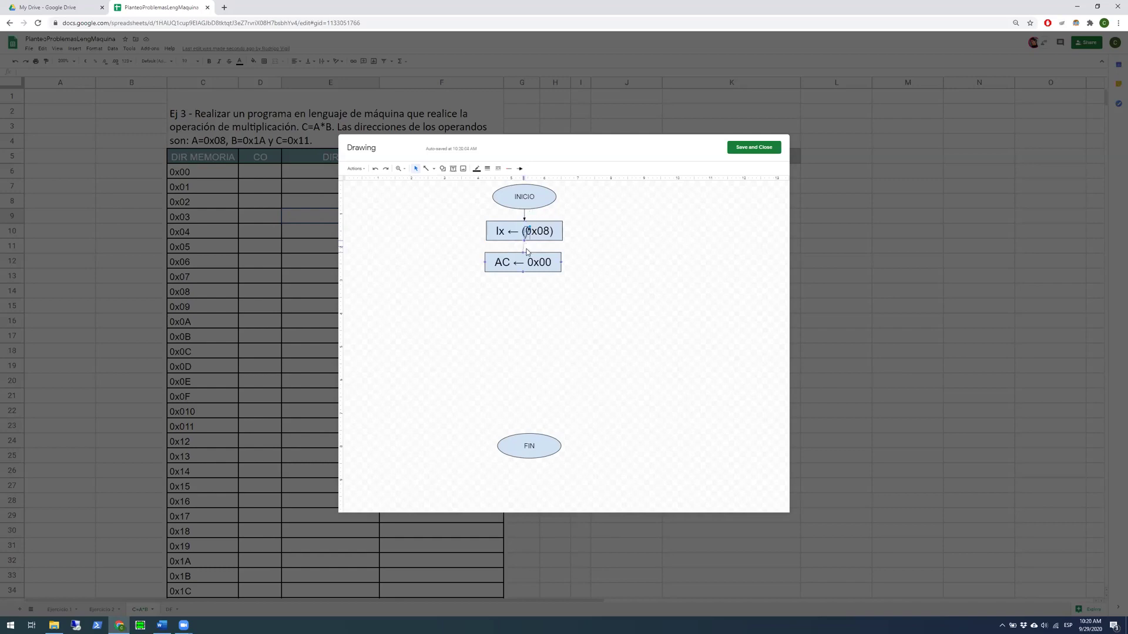
left_click(548, 269)
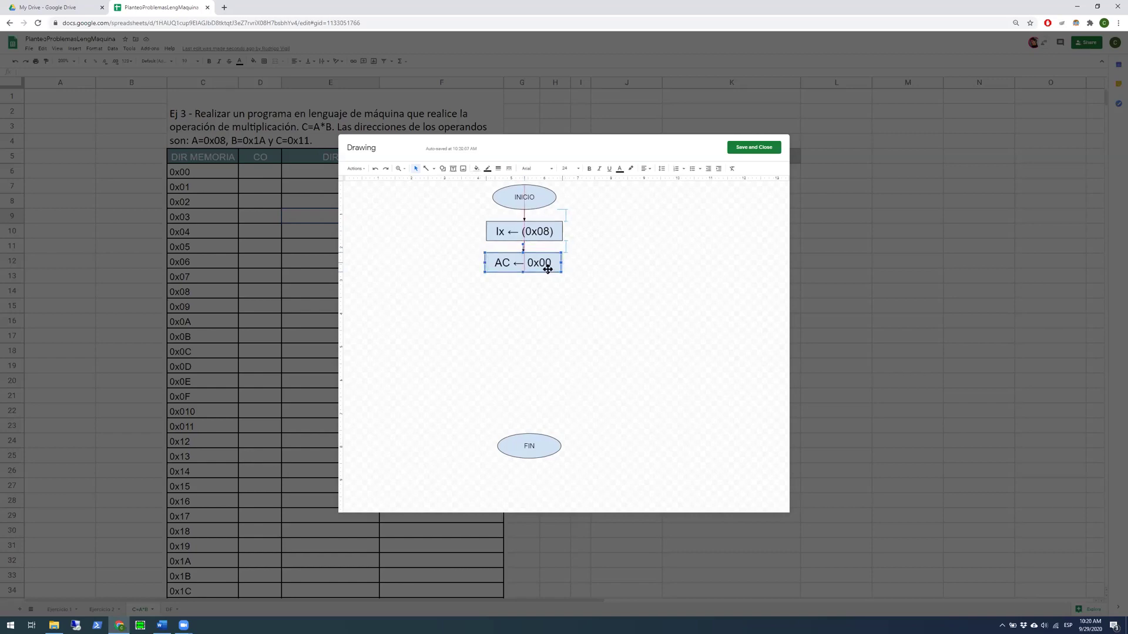
Duplicate the AC ← 0x00 box below itself and change the copy's text to AC ← AC+(0x1A
key("ctrl+d")
left_click_drag(537, 281, 530, 306)
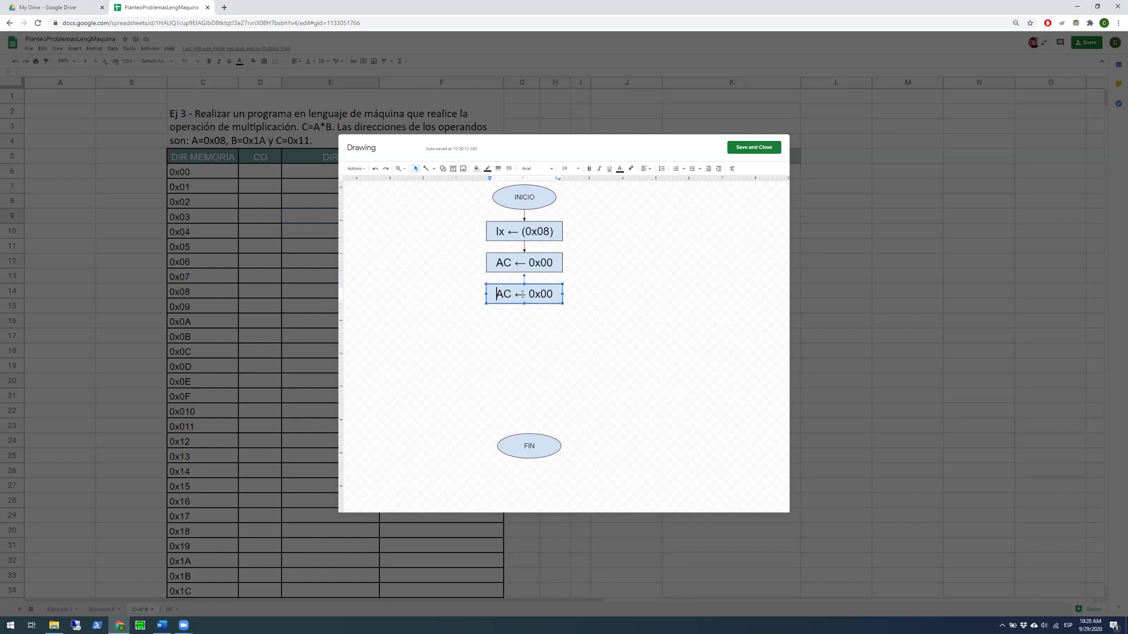
double_click(536, 293)
key("BackSpace")
type("AC+(0x1A")
Widen the three process boxes together and add the closing parenthesis after 0x1A in the third box
left_click_drag(576, 311, 555, 263)
left_click(577, 281)
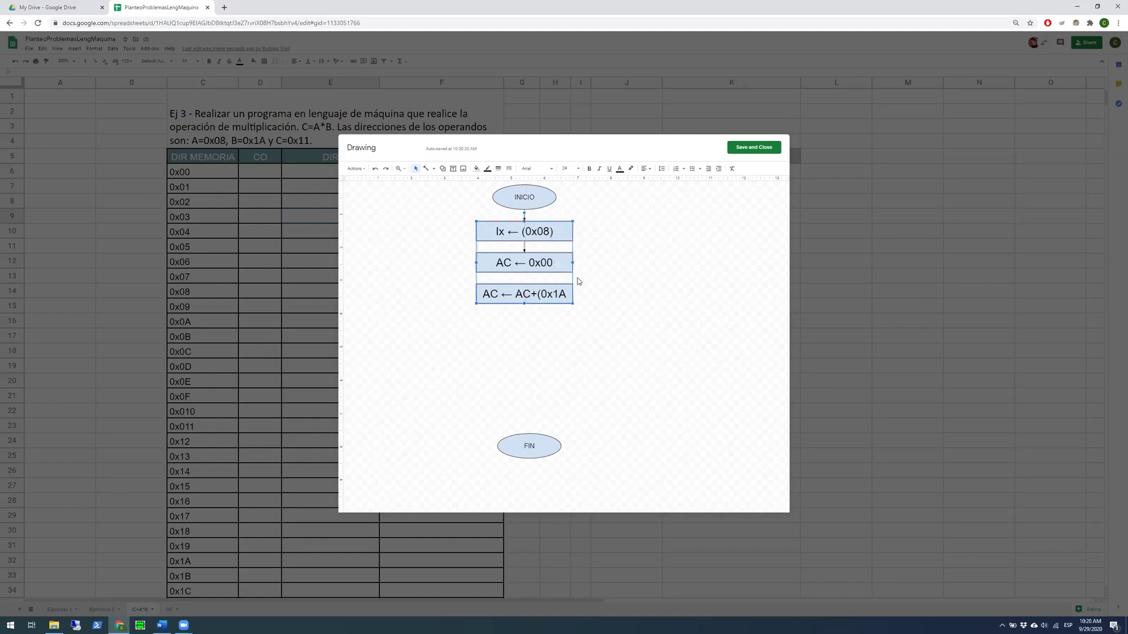
left_click(560, 293)
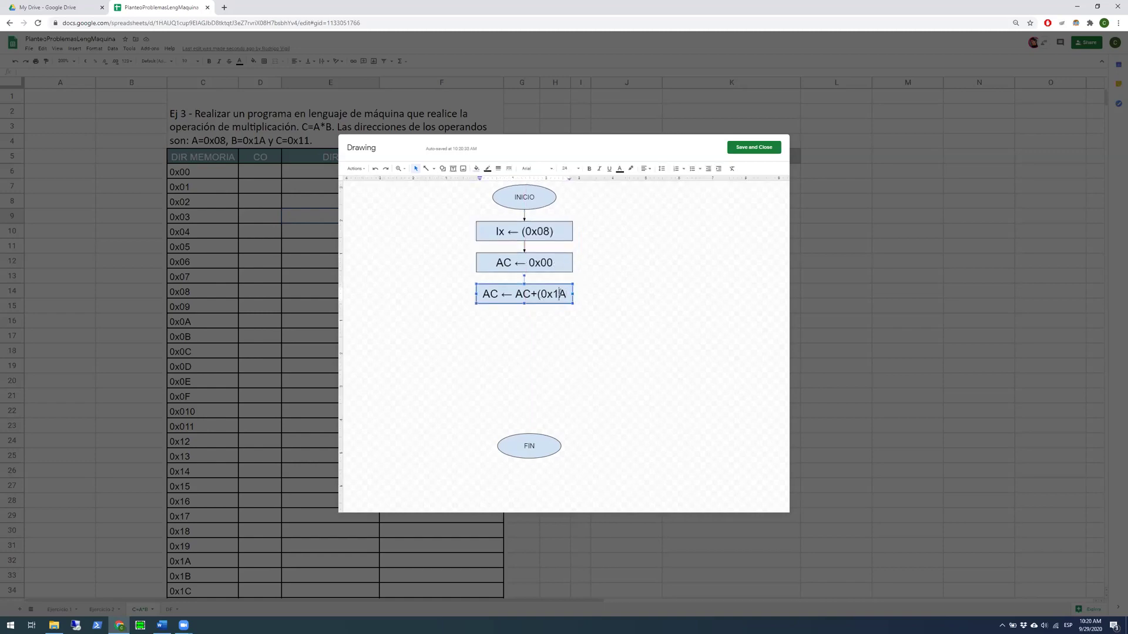
type(")")
left_click(514, 294)
left_click_drag(514, 294, 525, 294)
left_click(516, 296)
left_click(523, 248)
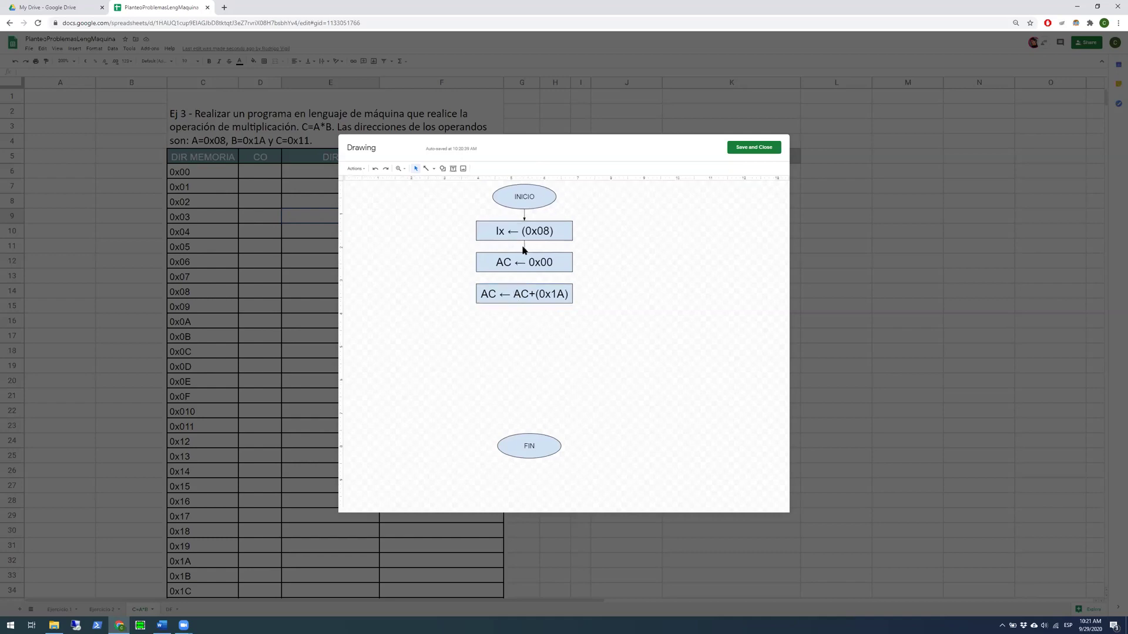
Draw an arrow from the AC ← 0x00 box to the AC+(0x1A) box and another leading down from the latter
left_click(427, 169)
left_click_drag(524, 272, 525, 284)
left_click_drag(524, 304, 525, 321)
left_click(417, 169)
Duplicate the Ix ← (0x08) box below the third box and change the copy's text to Ix ← Ix - 0x01
left_click(532, 238)
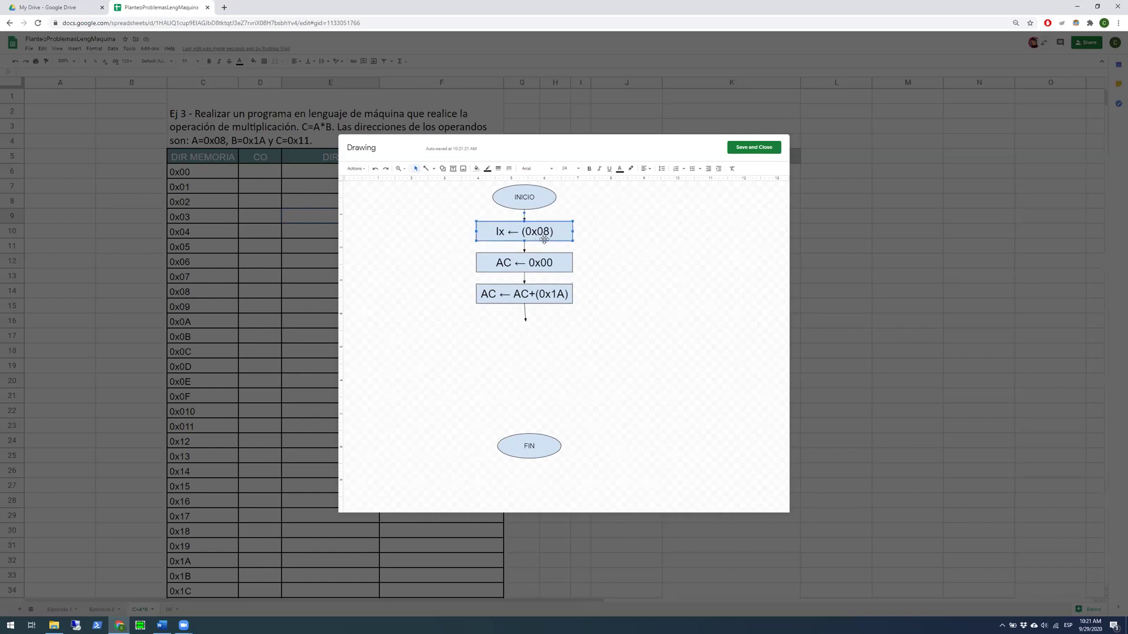
key("ctrl+d")
left_click_drag(558, 242, 557, 331)
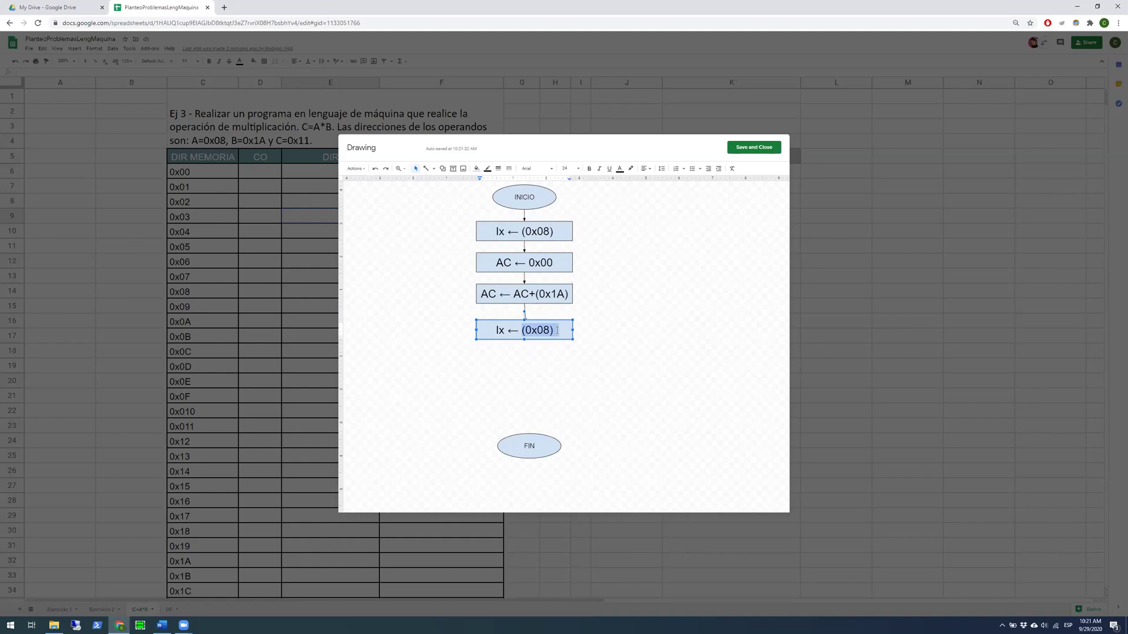
type("Ix-0x01")
left_click(520, 330)
Nudge the Ix ← Ix - 0x01 box sideways and realign it under the boxes above
left_click(533, 340)
left_click_drag(534, 339, 530, 338)
left_click(553, 351)
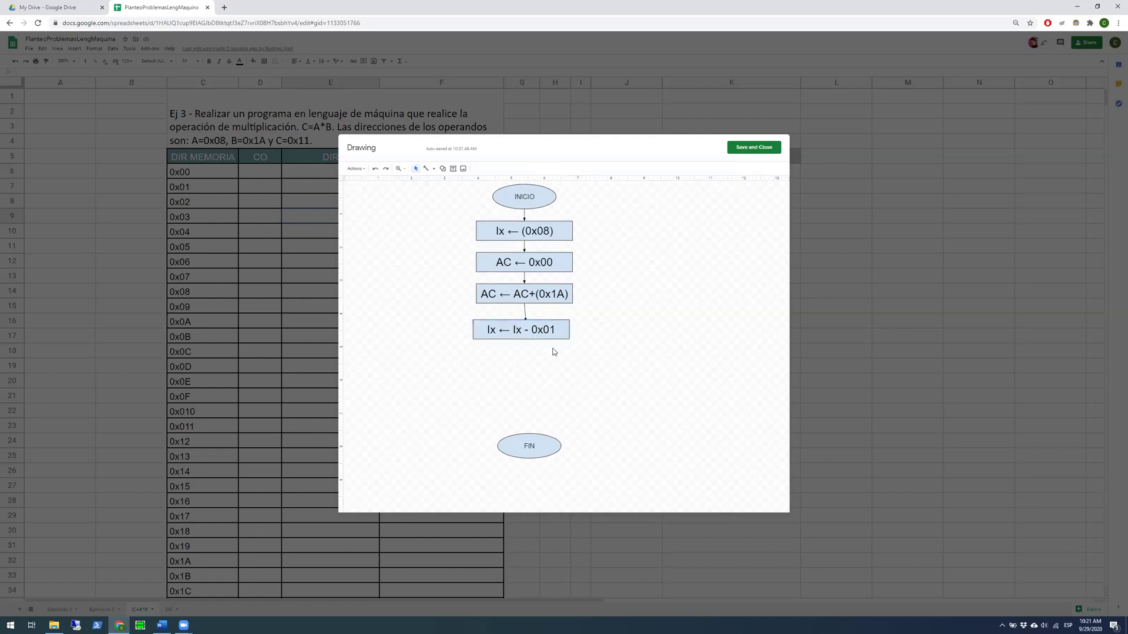
left_click(548, 339)
left_click_drag(548, 339, 551, 339)
left_click(551, 353)
Put parentheses around the second Ix so the fourth box reads Ix ← (Ix) - 0x01
left_click(524, 336)
left_click(524, 336)
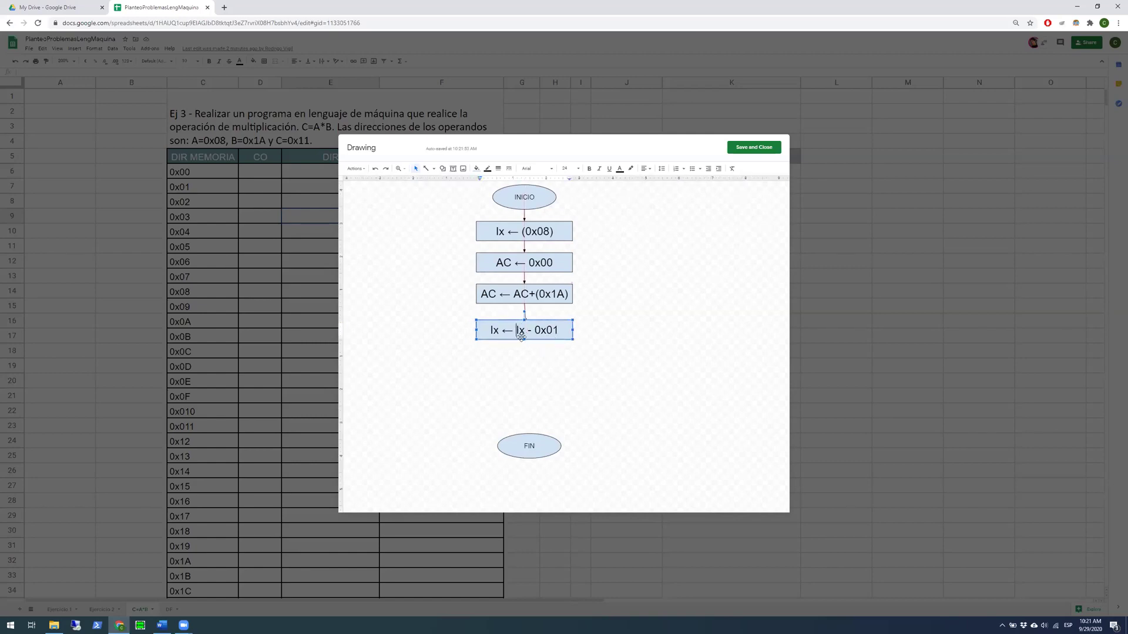
type("(")
key("Right")
key("Right")
type(")")
key("BackSpace")
type(")")
Straighten the arrow between the third and fourth boxes by attaching its end to the fourth box's upper edge
left_click(529, 318)
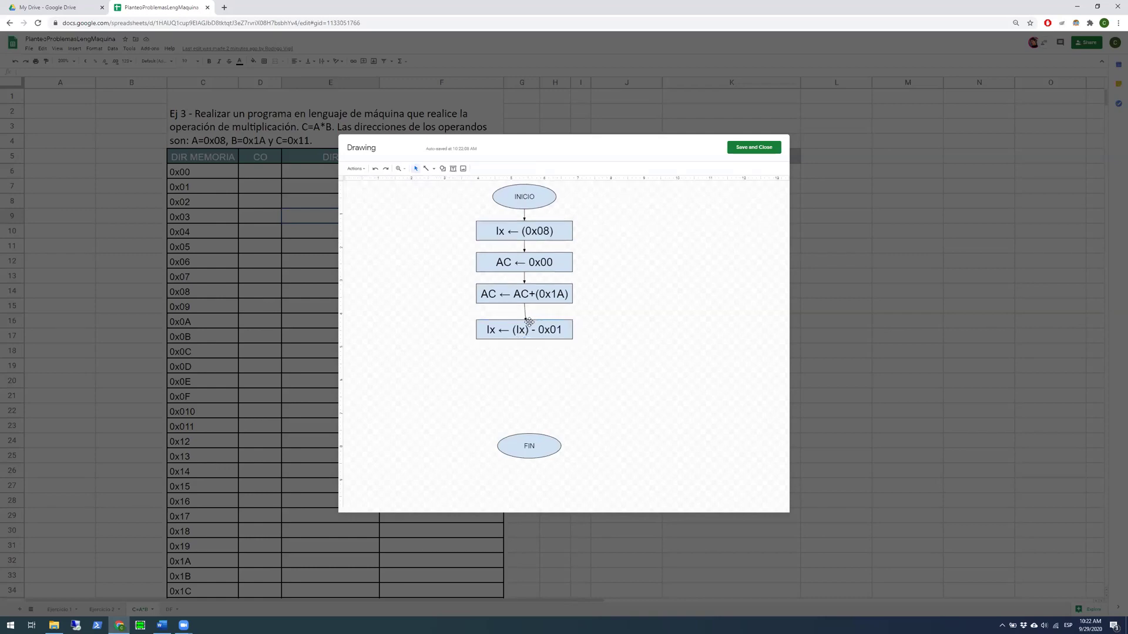
left_click(525, 317)
left_click(546, 340)
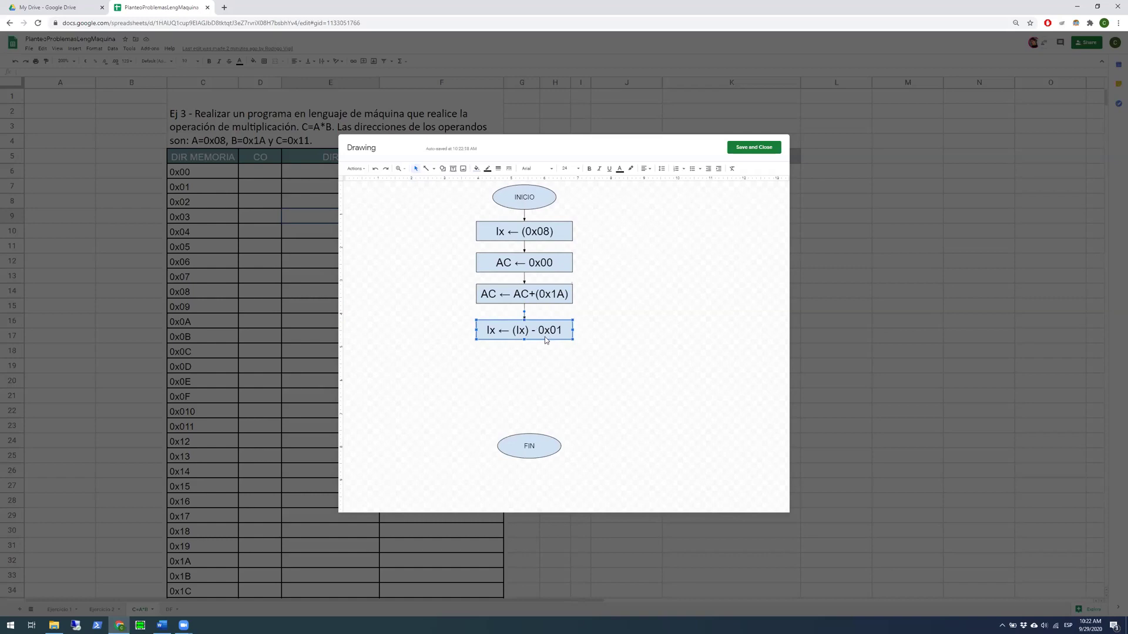
Examine the (Ix) and 0x01 terms in the fourth box
left_click(522, 332)
left_click_drag(514, 332, 559, 330)
left_click(536, 350)
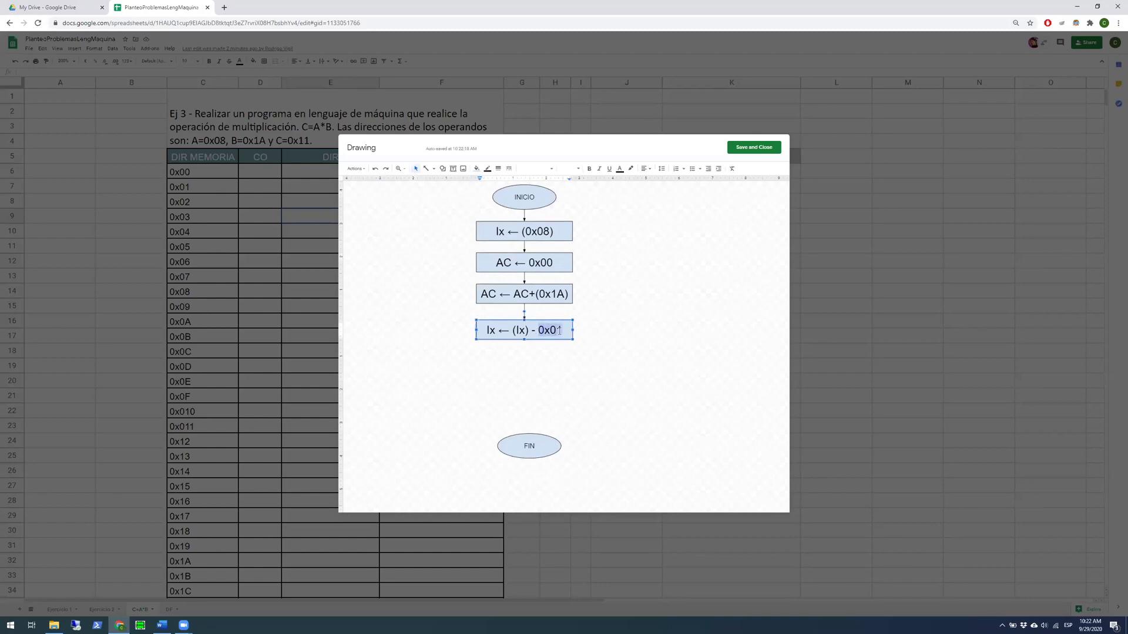
left_click(595, 345)
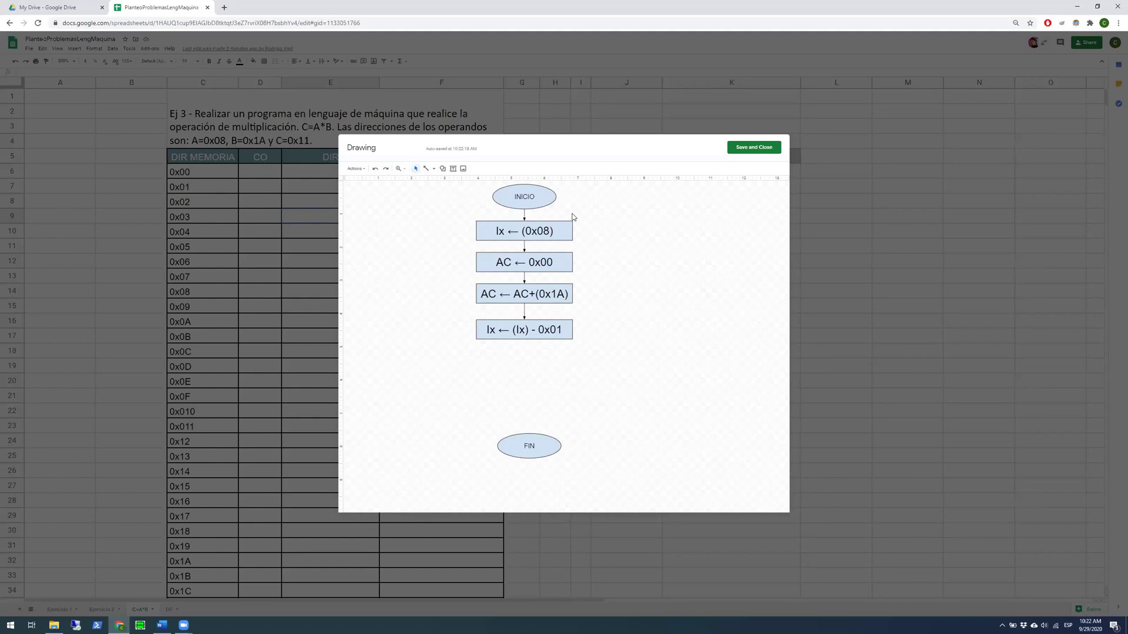
Add a tall text box beside the flowchart and write a repeated-addition example ending in 3+3+3+3=12
left_click(452, 170)
left_click_drag(609, 216, 724, 432)
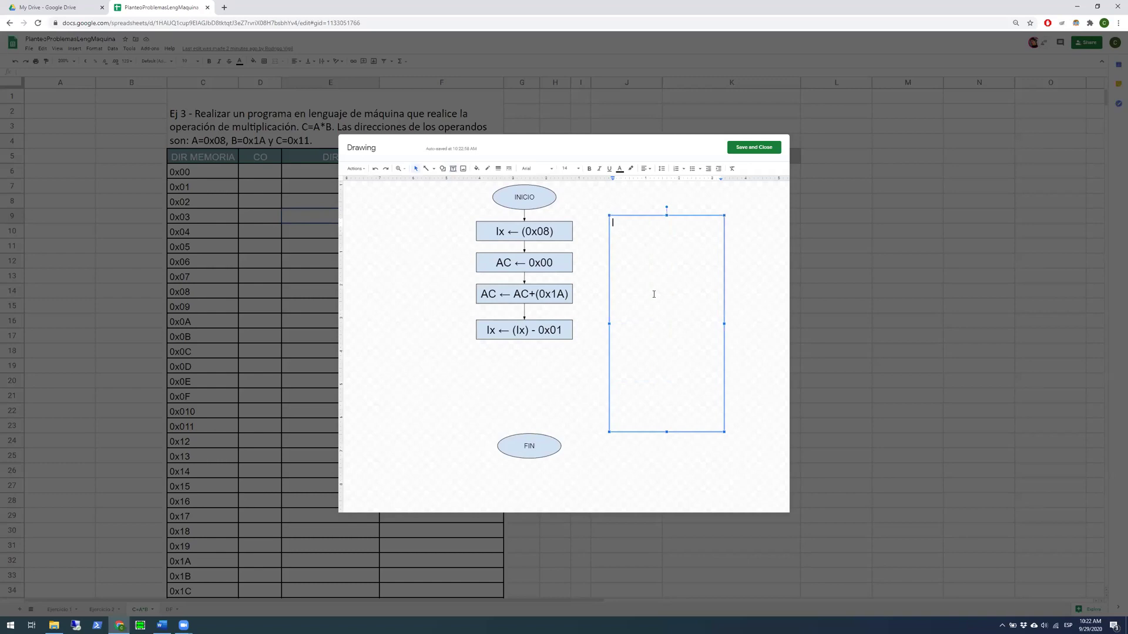
type("3")
type("*2")
type("4")
key("Return")
type("3+3+3+3")
type("=12")
Generalise the note by changing the product to A*B and replacing each 3 in the sum with A
key("Right")
key("Left")
key("Left")
key("Right")
key("Right")
key("Right")
key("Right")
key("BackSpace")
key("BackSpace")
type("A*B")
key("Delete")
type("A")
key("Delete")
type("A")
key("Delete")
type("A")
key("Delete")
type("A")
Add the line B=4 between the A*B line and the sum
key("Up")
type("B=4")
key("Return")
key("Return")
Complete the note's sum line as A + A + A +... + A = C
key("Down")
key("Right")
key("Right")
key("Right")
key("Right")
type("+ ...")
key("End")
key("BackSpace")
key("BackSpace")
type("C")
Review the B=4 and sum lines of the note against the AC ← AC+(0x1A) box
left_click_drag(624, 239, 617, 238)
left_click(618, 238)
left_click(619, 255)
left_click(556, 300)
left_click(558, 293)
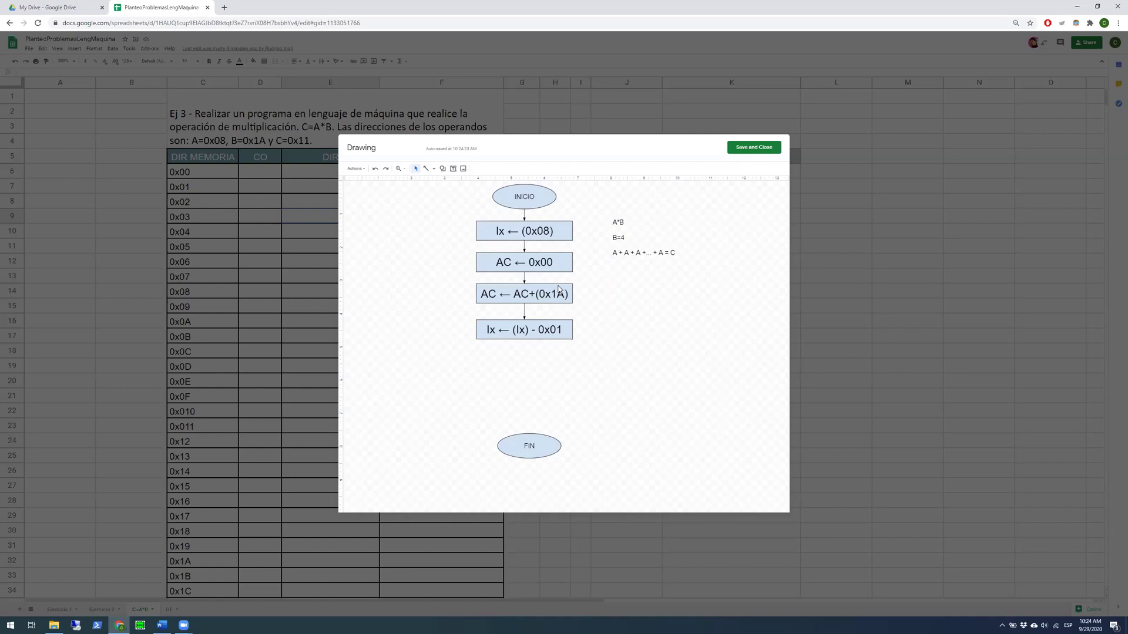
Set all the text in the A*B note to size 24 and widen its text box
left_click(613, 254)
left_click_drag(613, 254, 663, 257)
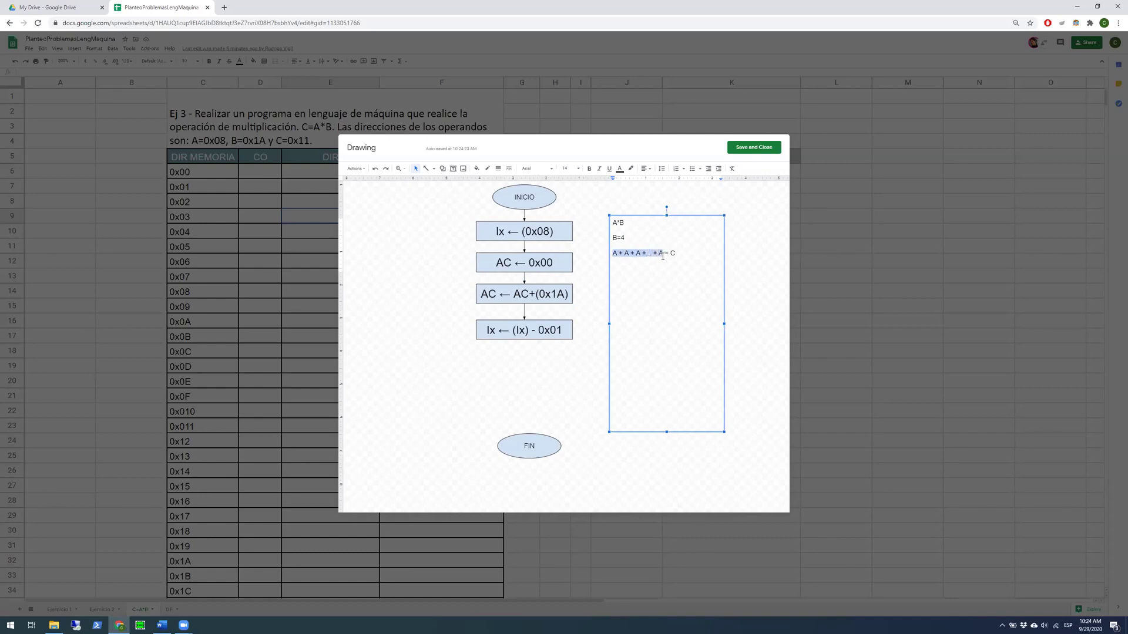
left_click(577, 170)
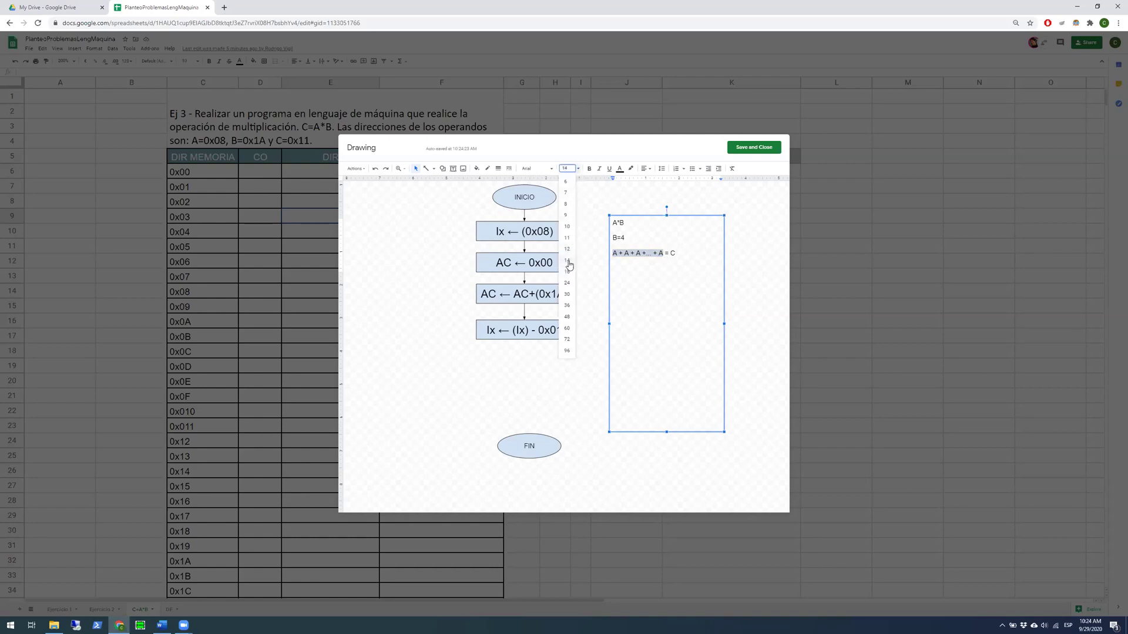
left_click(568, 261)
left_click(652, 215)
left_click(579, 169)
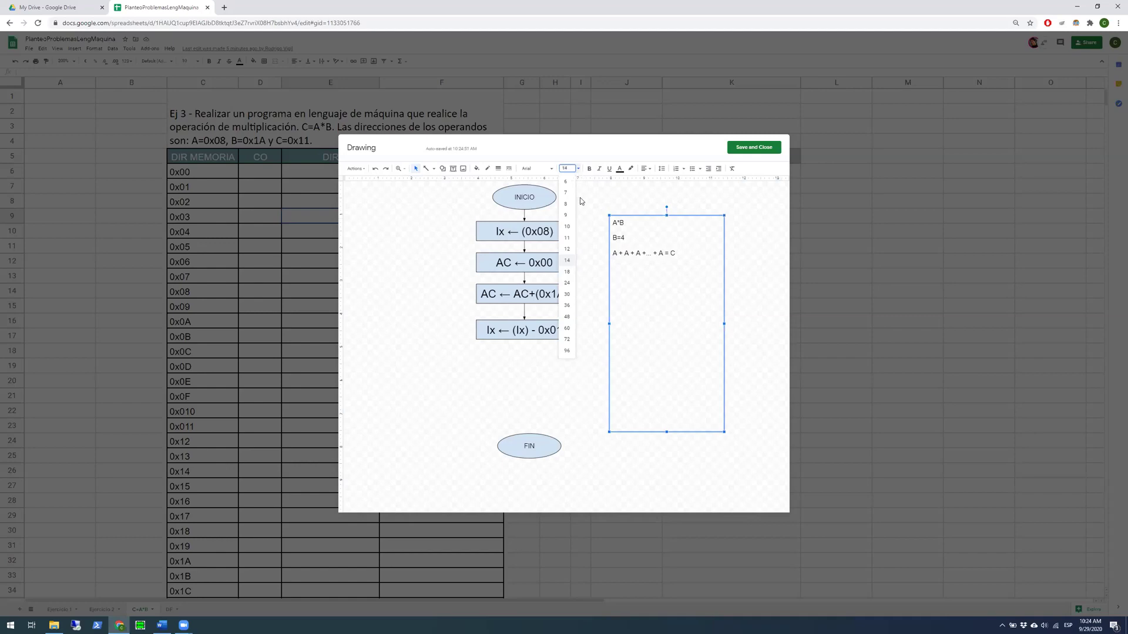
left_click(567, 283)
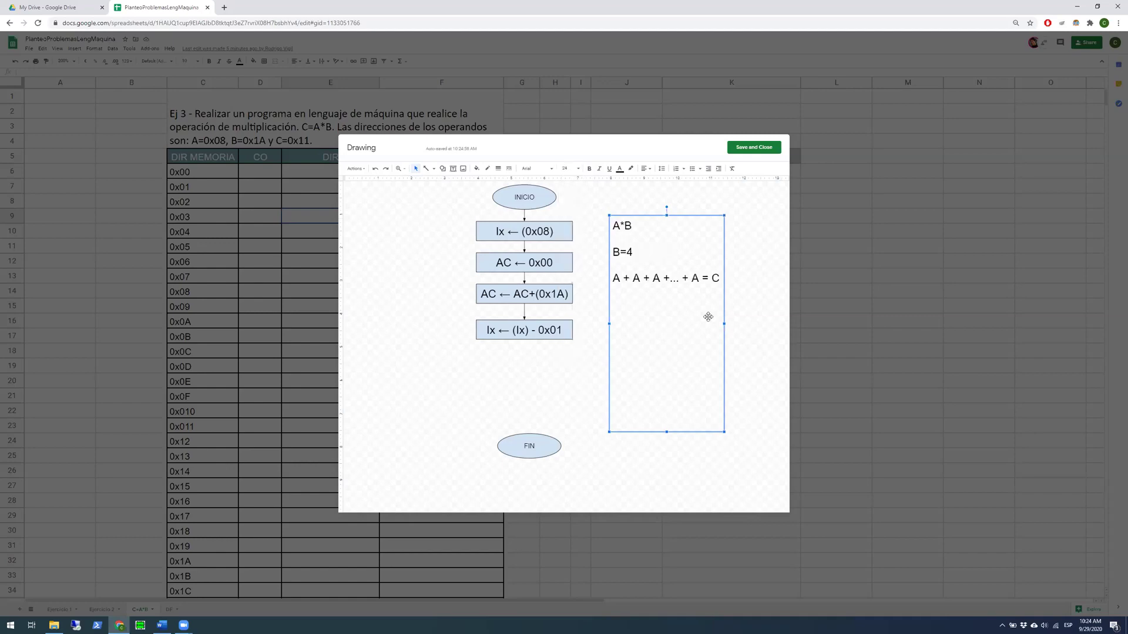
left_click_drag(723, 324, 767, 323)
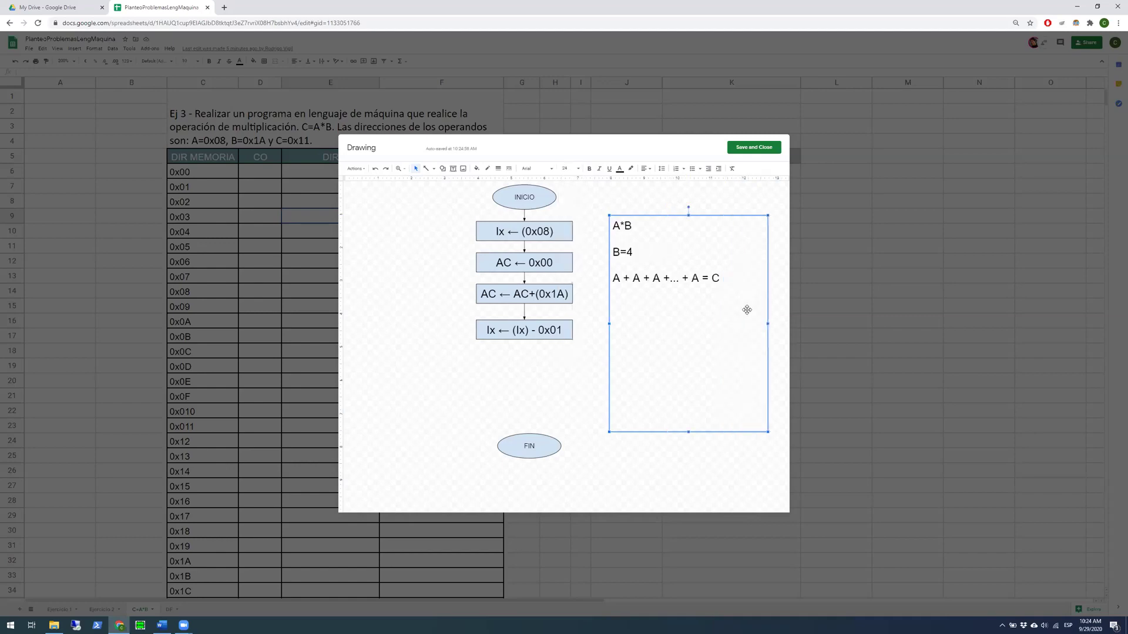
Compare the 0x1A operand in the accumulation box with the B=4 line of the enlarged note
left_click(550, 288)
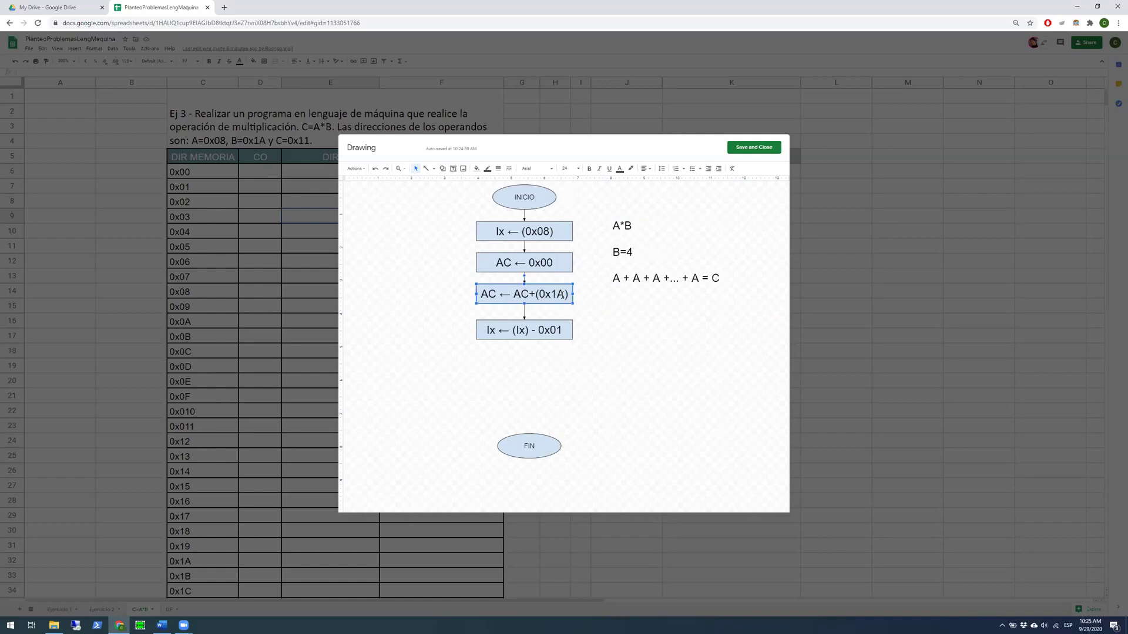
left_click(620, 251)
left_click_drag(634, 252, 613, 251)
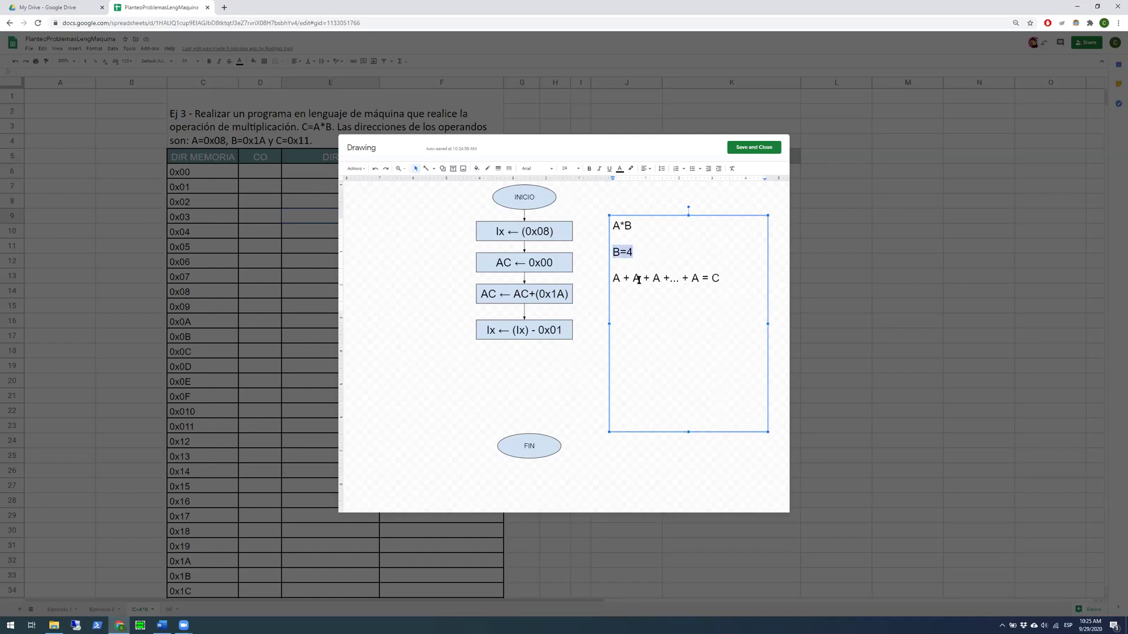
Rewrite the note's sum line as A + A + A + A => C
left_click_drag(663, 279, 675, 293)
key("BackSpace")
type(">")
left_click(556, 303)
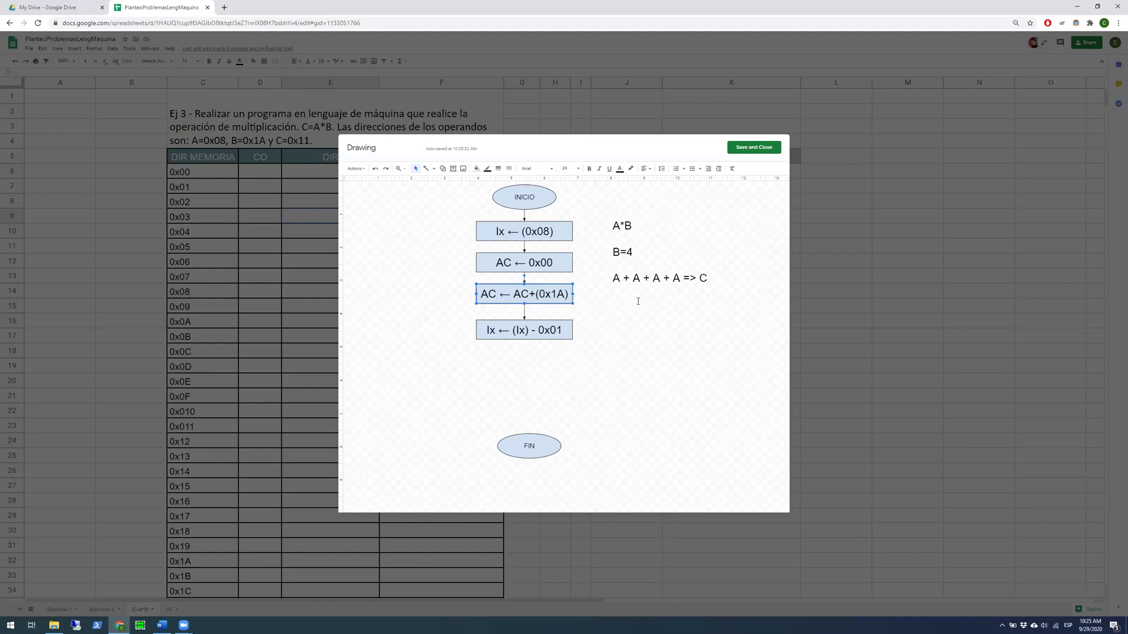
Replace every A in the note's sum line with B, giving B + B + B + B => C
left_click(619, 281)
left_click_drag(619, 281, 615, 284)
type("B")
key("Right")
key("Right")
key("Right")
key("shift+Right")
type("B")
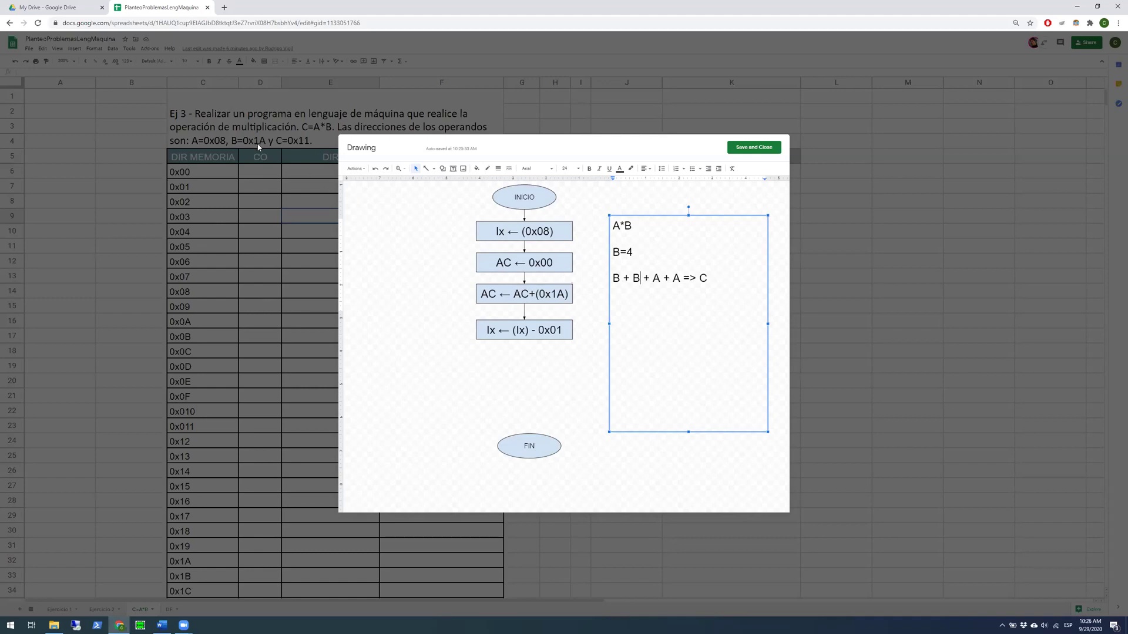
double_click(658, 278)
type("B")
double_click(676, 279)
type("B")
Change the note's B=4 line to A=3 and shorten the sum line to B + B + B => C
double_click(616, 252)
type("A")
double_click(629, 253)
type("3")
left_click_drag(680, 279, 662, 279)
key("BackSpace")
Add the example 3*4 in bold on its own line between A*B and A=3 in the note
type("4")
type("*")
key("BackSpace")
key("BackSpace")
key("BackSpace")
type("3*g")
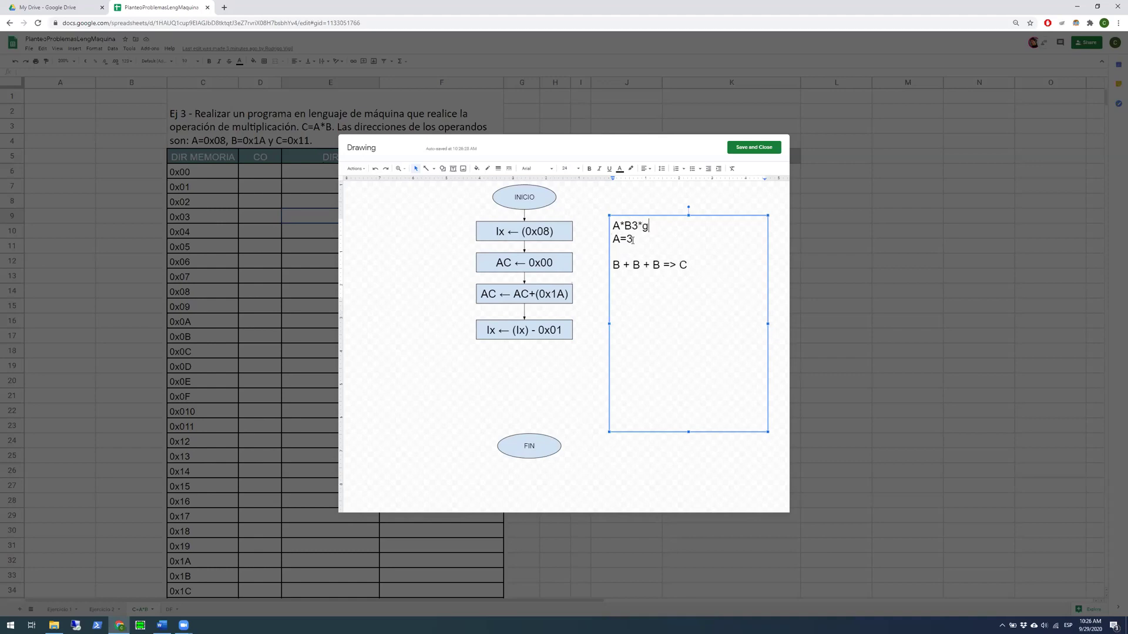
key("BackSpace")
key("BackSpace")
key("BackSpace")
key("Return")
type("3*4")
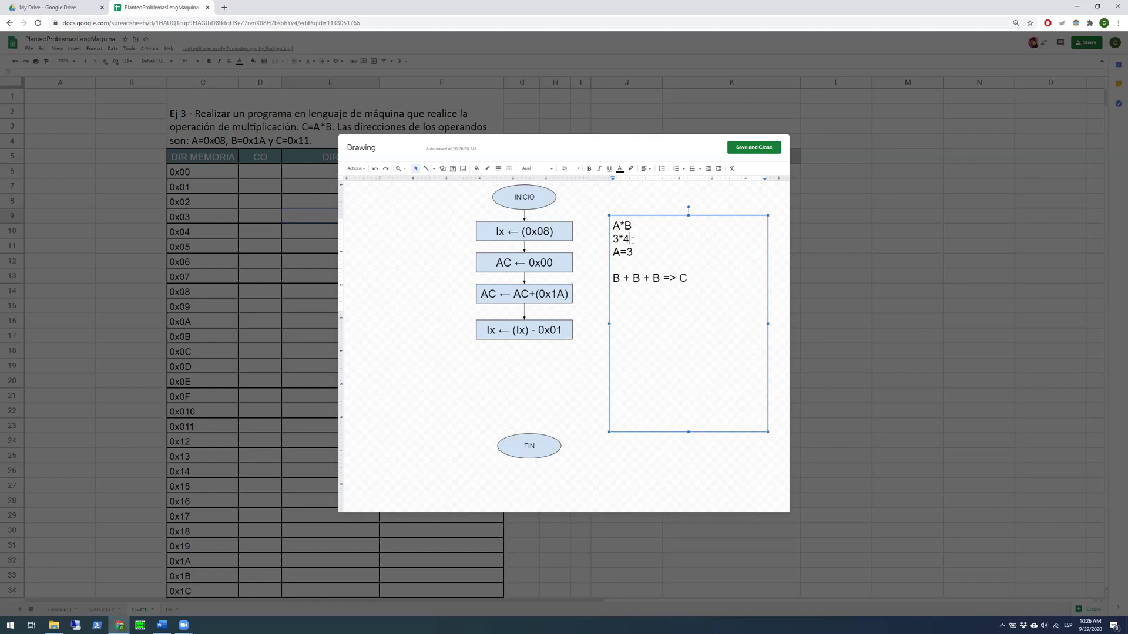
key("shift+Home")
key("ctrl+b")
Compare the note's 3*4 and B + B + B lines with the AC initialization and accumulation boxes
left_click(632, 240)
double_click(615, 243)
double_click(627, 240)
left_click_drag(613, 277, 658, 277)
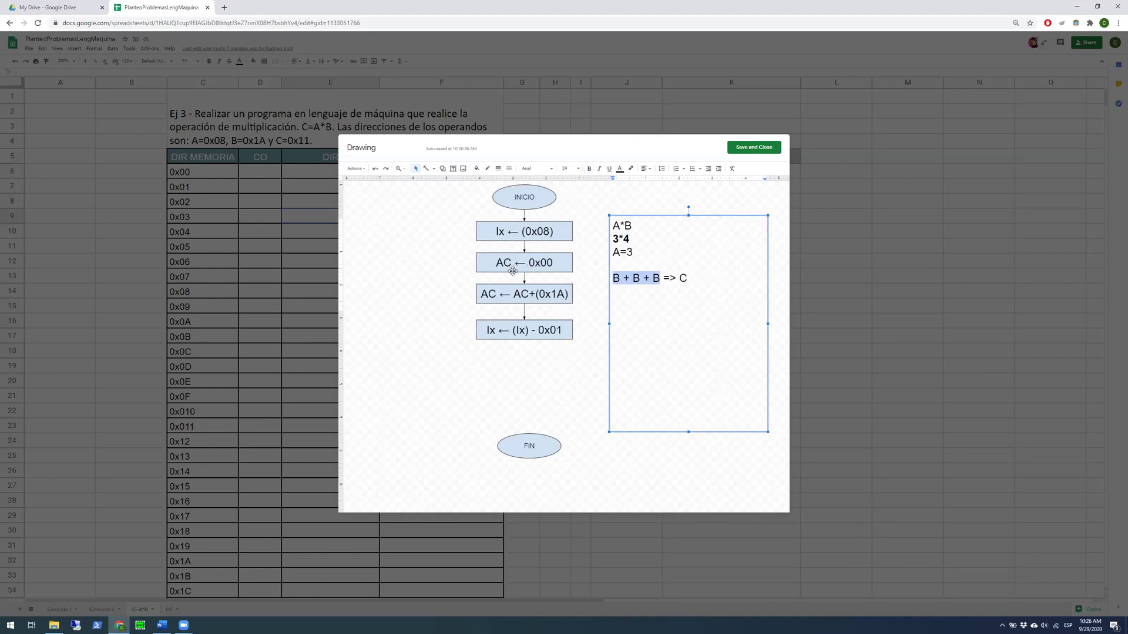
left_click(512, 271)
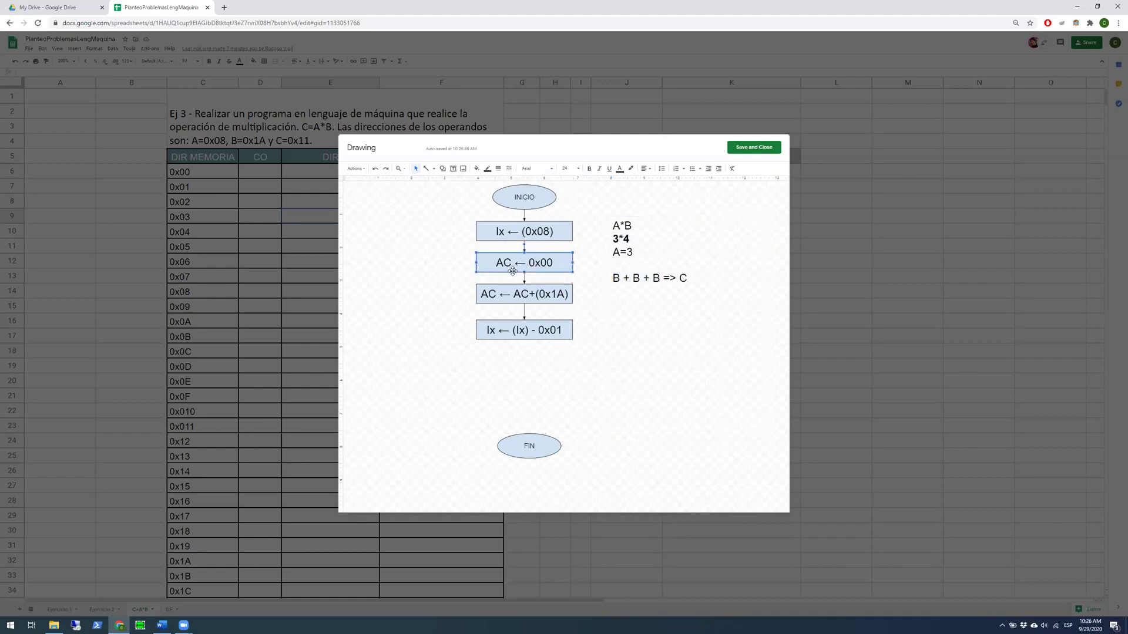
left_click(517, 301)
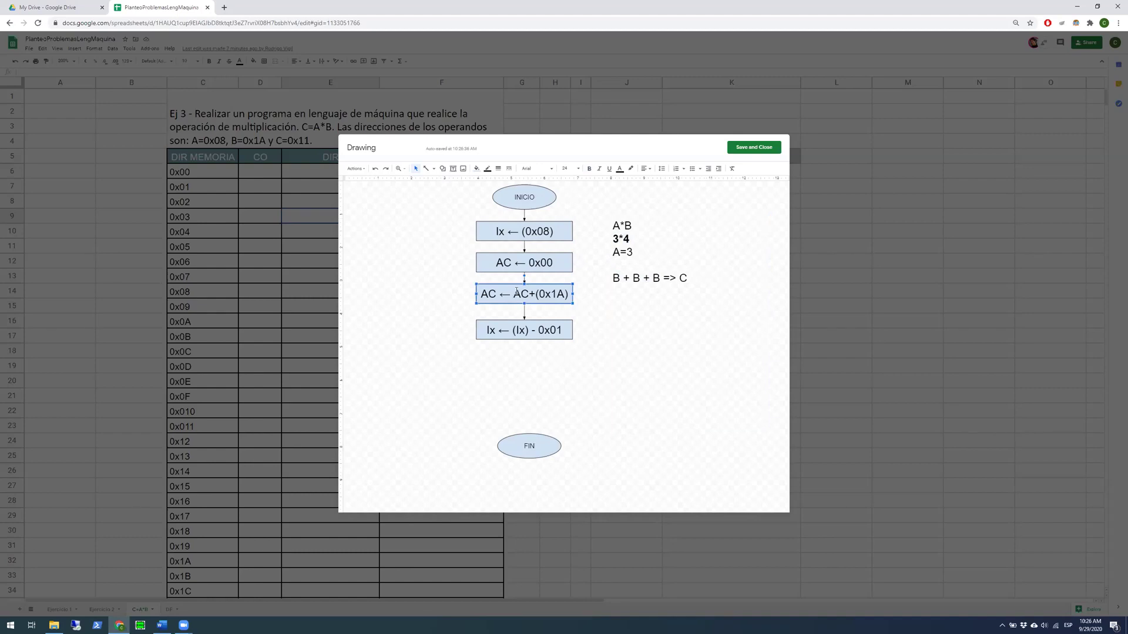
left_click_drag(531, 294, 567, 295)
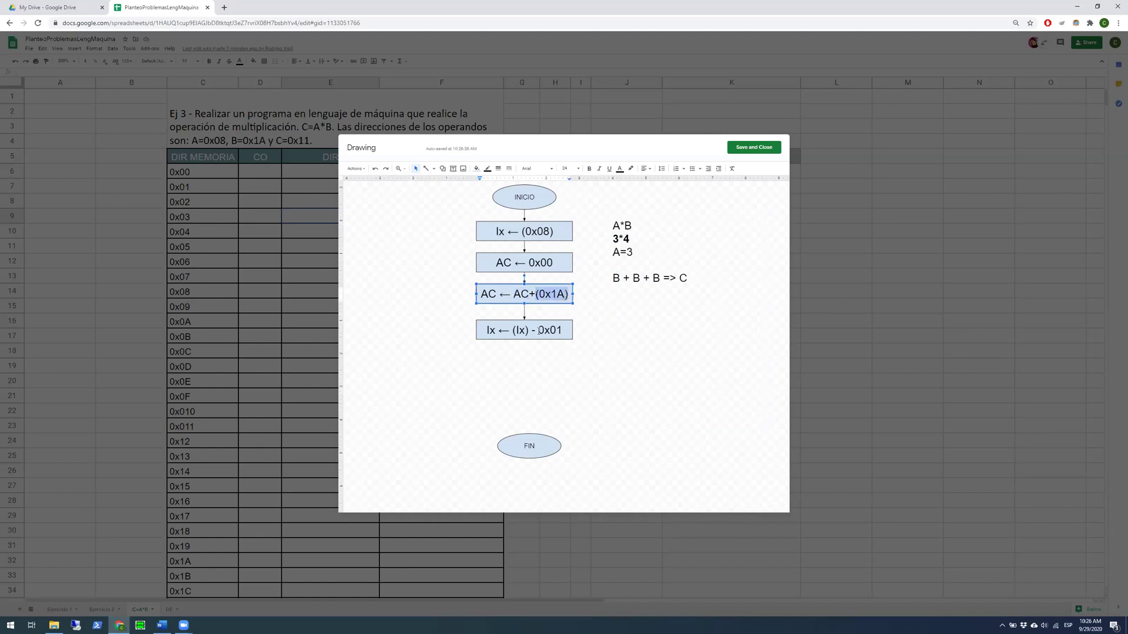
Examine the 0x01 decrement in the Ix ← (Ix) - 0x01 box against the note's A=3 and the initial Ix load
left_click_drag(538, 330, 561, 329)
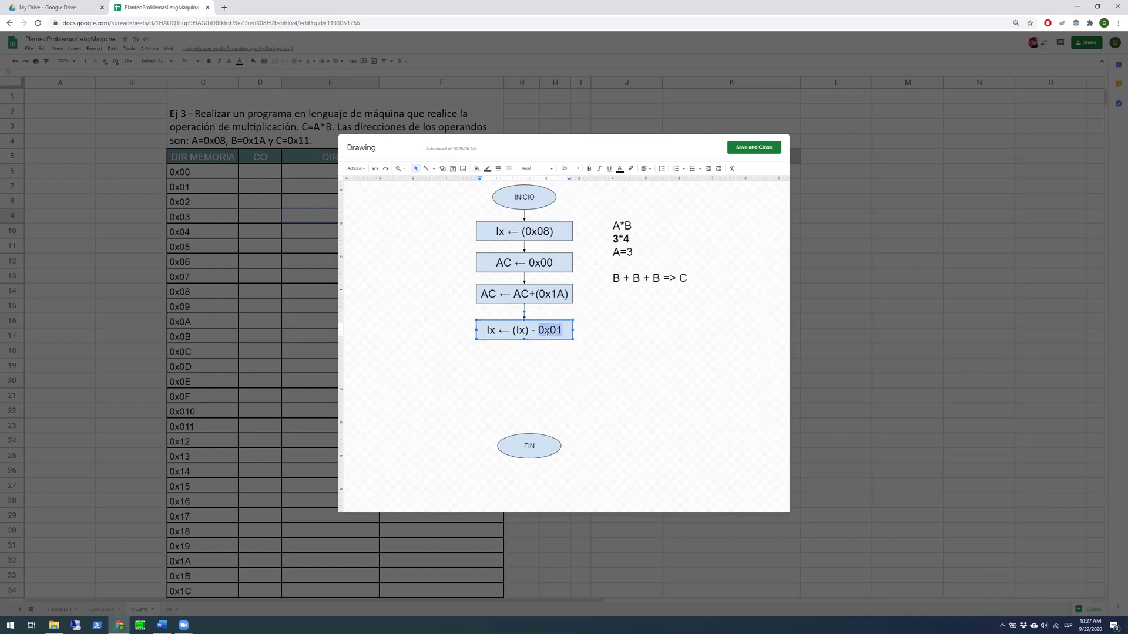
left_click(540, 332)
left_click_drag(539, 330, 561, 330)
left_click(562, 330)
left_click(532, 349)
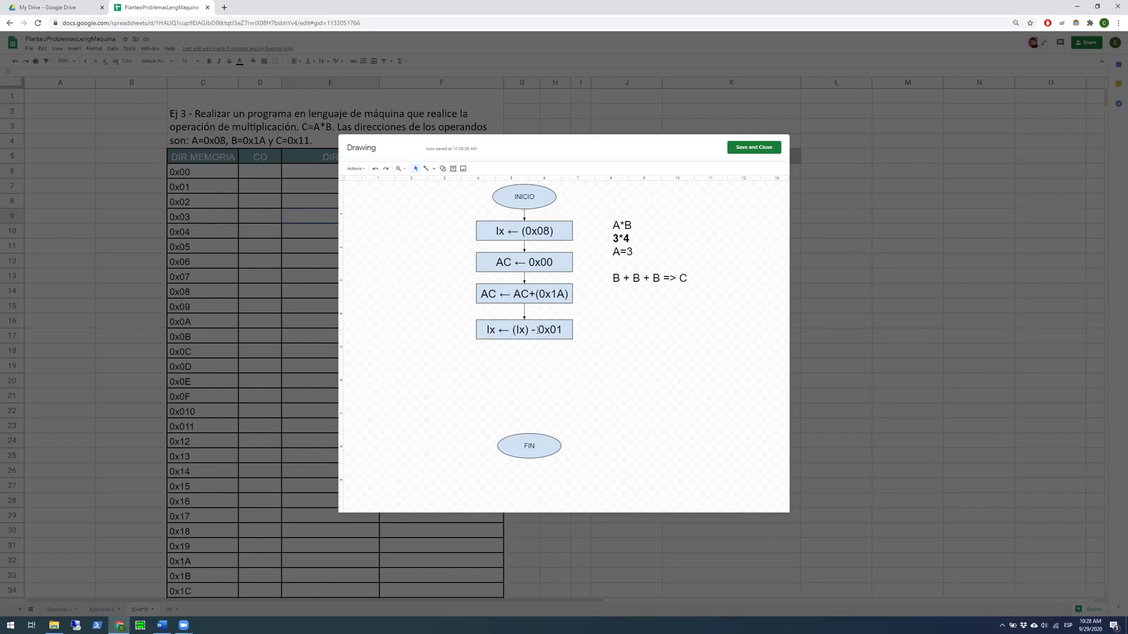
left_click_drag(540, 330, 562, 330)
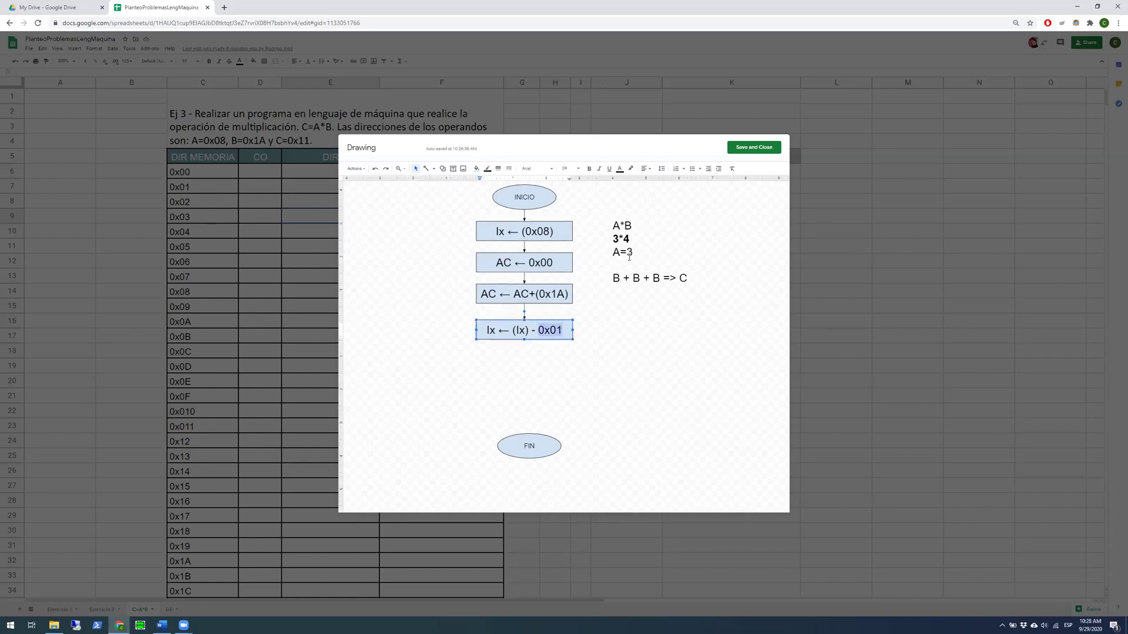
left_click(638, 303)
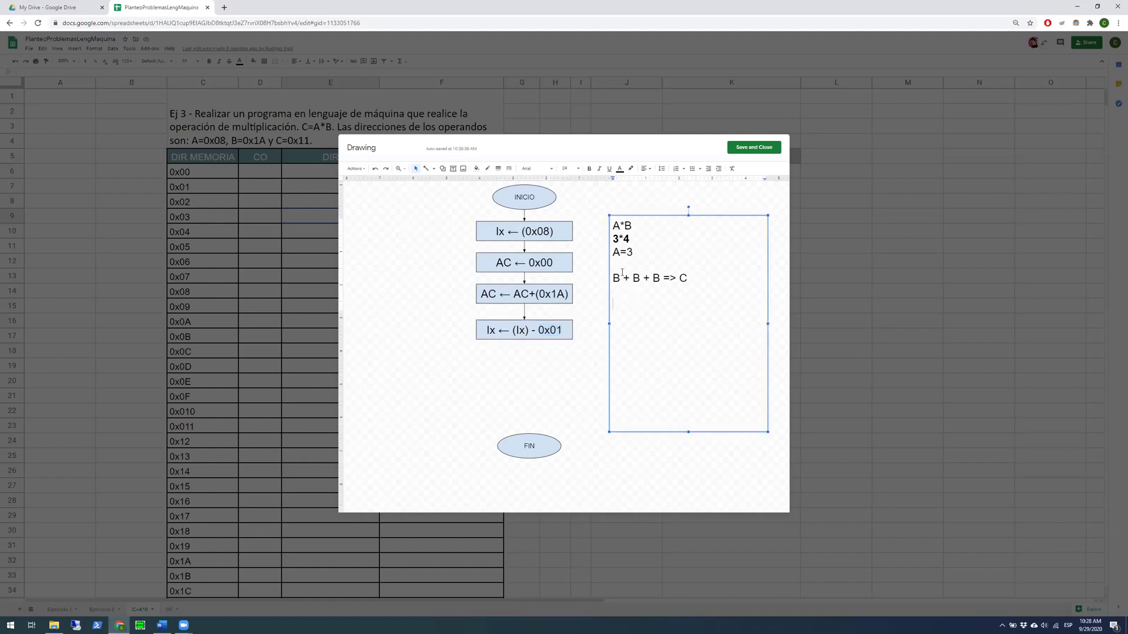
left_click_drag(619, 254, 612, 254)
left_click(559, 233)
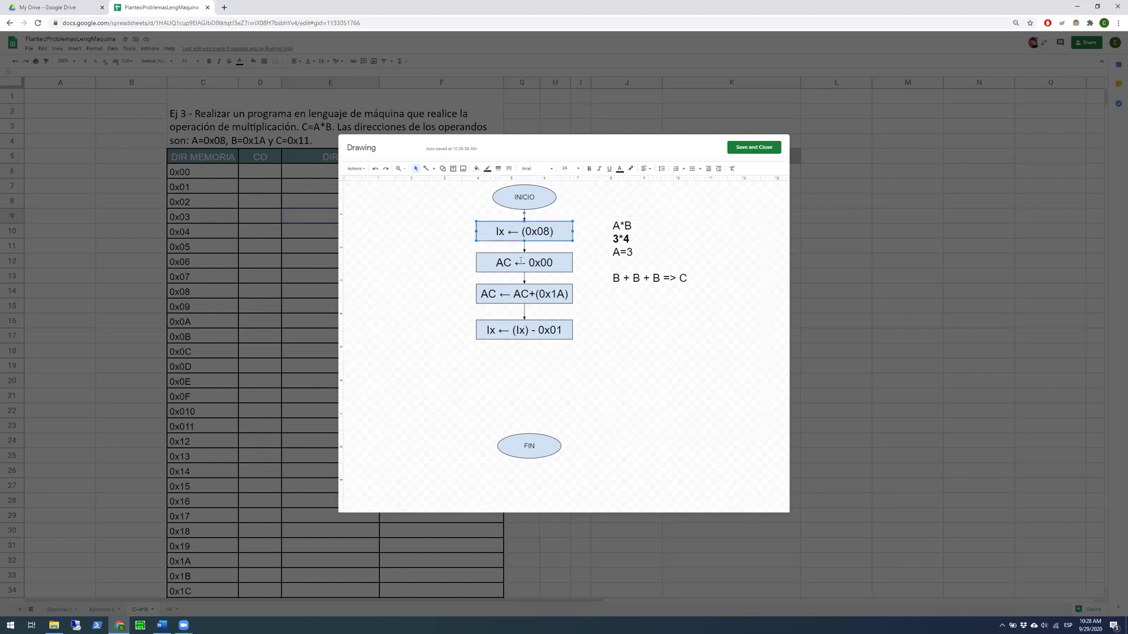
left_click(540, 331)
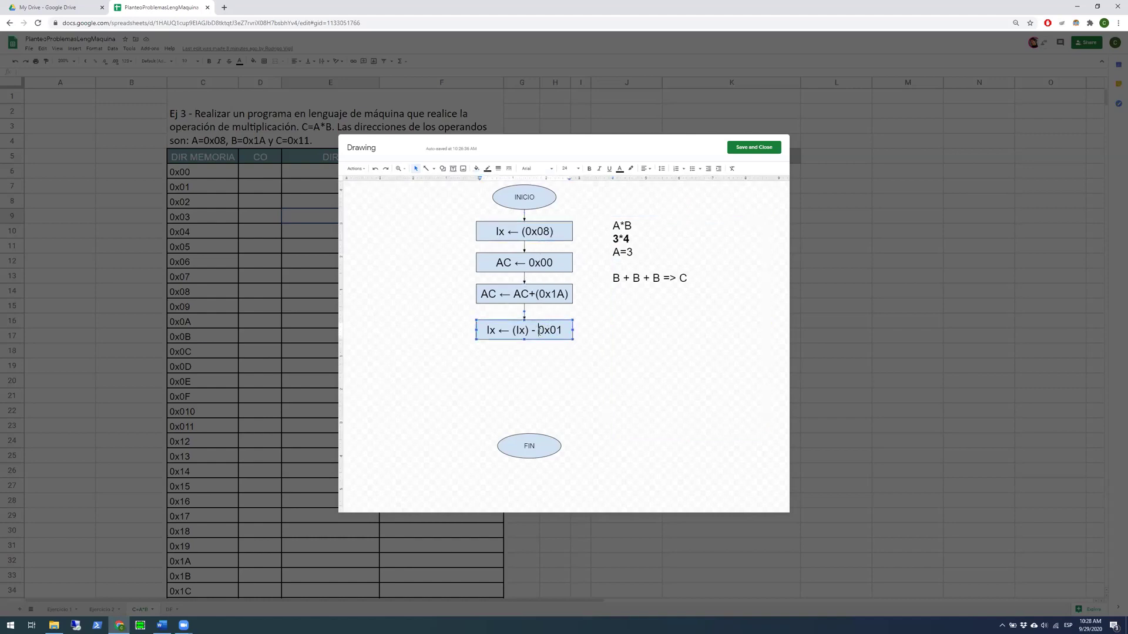
left_click(529, 352)
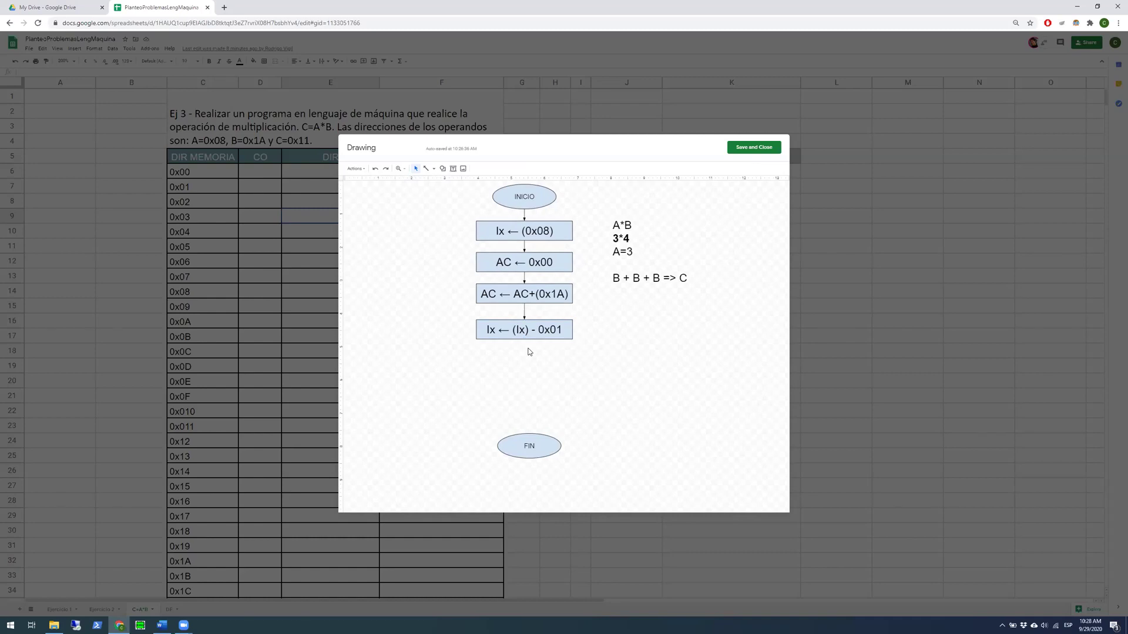
Move the FIN ellipse farther down to make room beneath the Ix ← (Ix) - 0x01 box
left_click(518, 448)
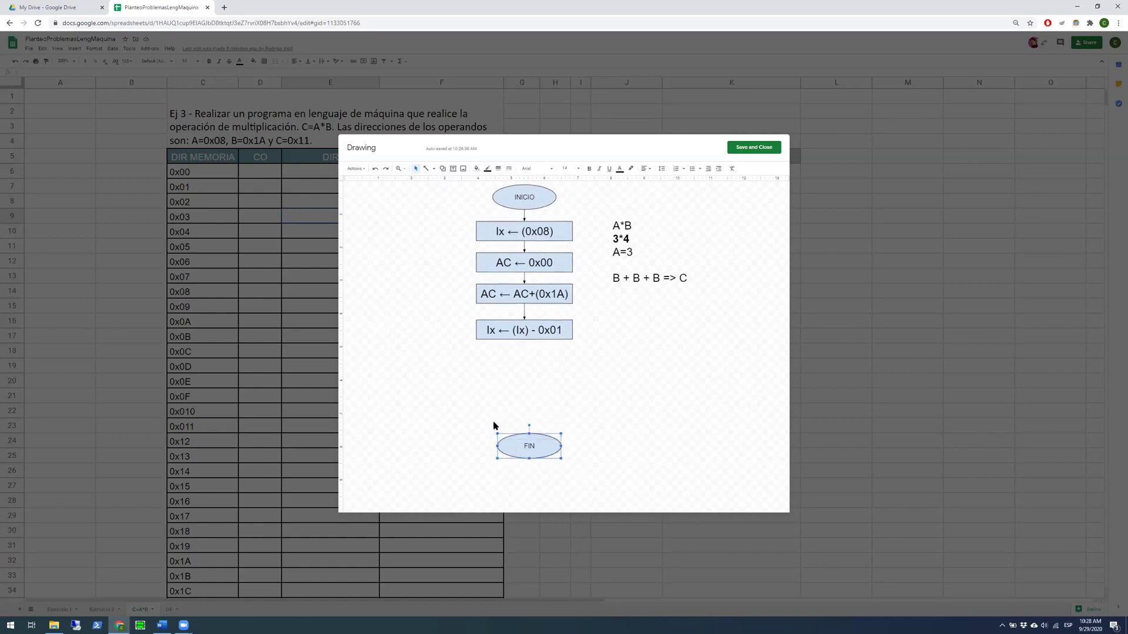
key("Down")
key("Down")
key("Down")
key("Down")
key("Down")
key("Down")
key("Down")
key("Down")
key("Down")
key("Down")
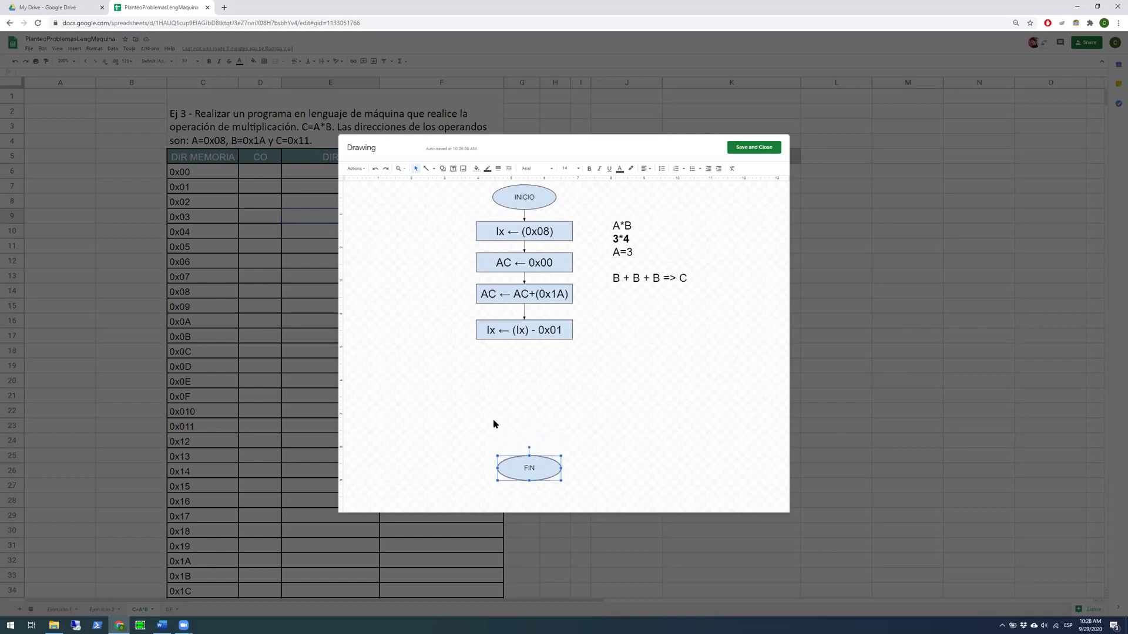
key("Down")
Fill the INICIO and FIN ellipses with cornflower blue
left_click(533, 200)
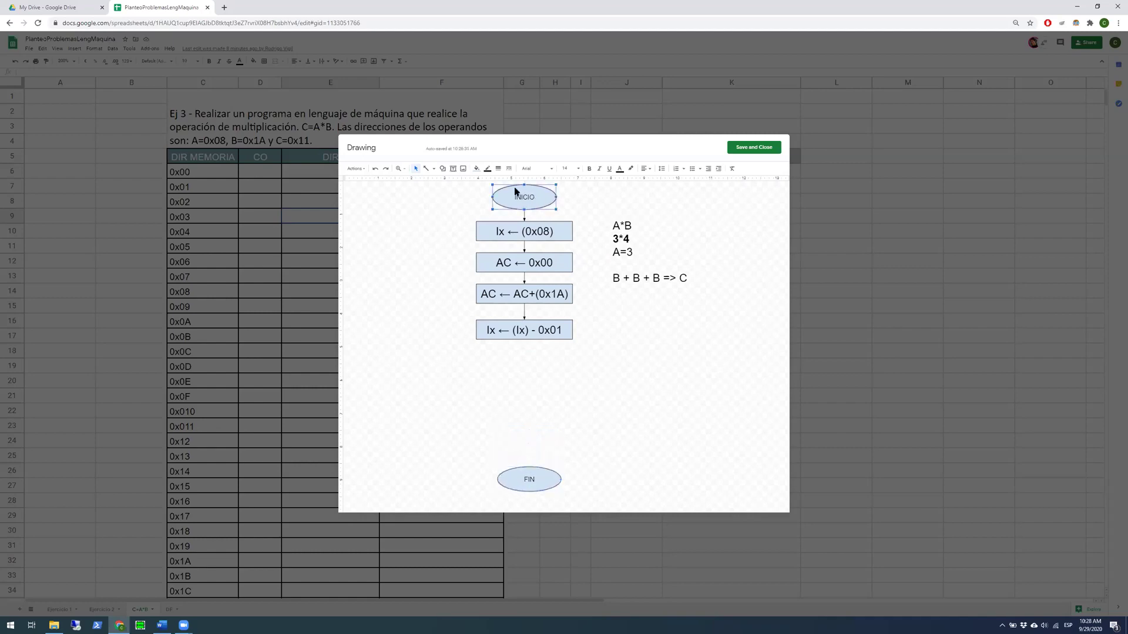
left_click(477, 168)
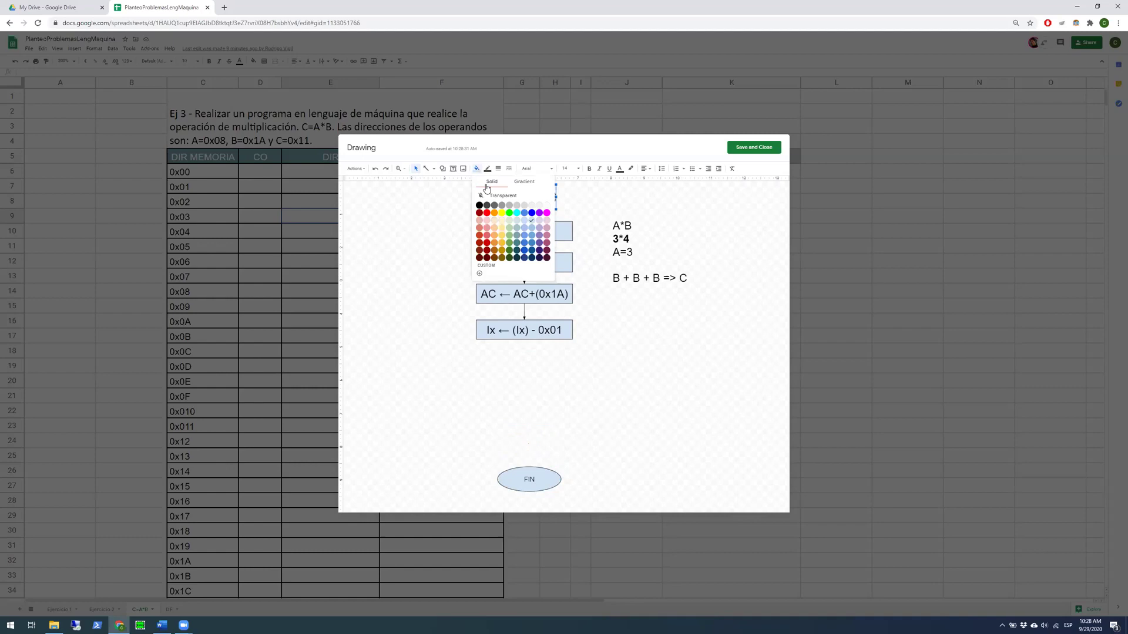
left_click(524, 214)
left_click(603, 359)
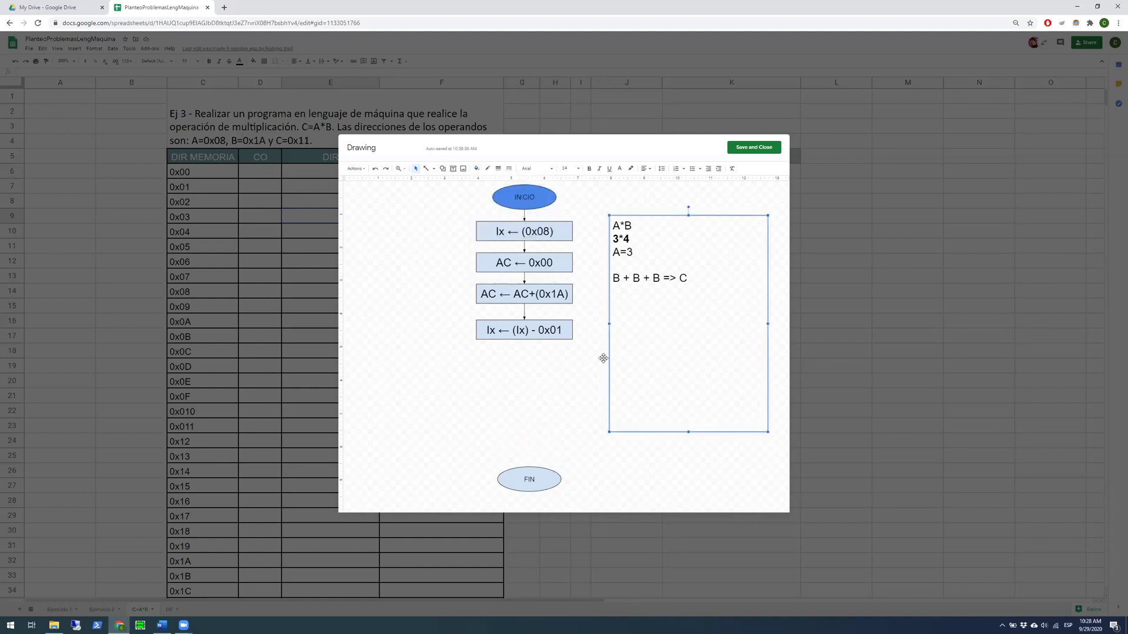
left_click(558, 480)
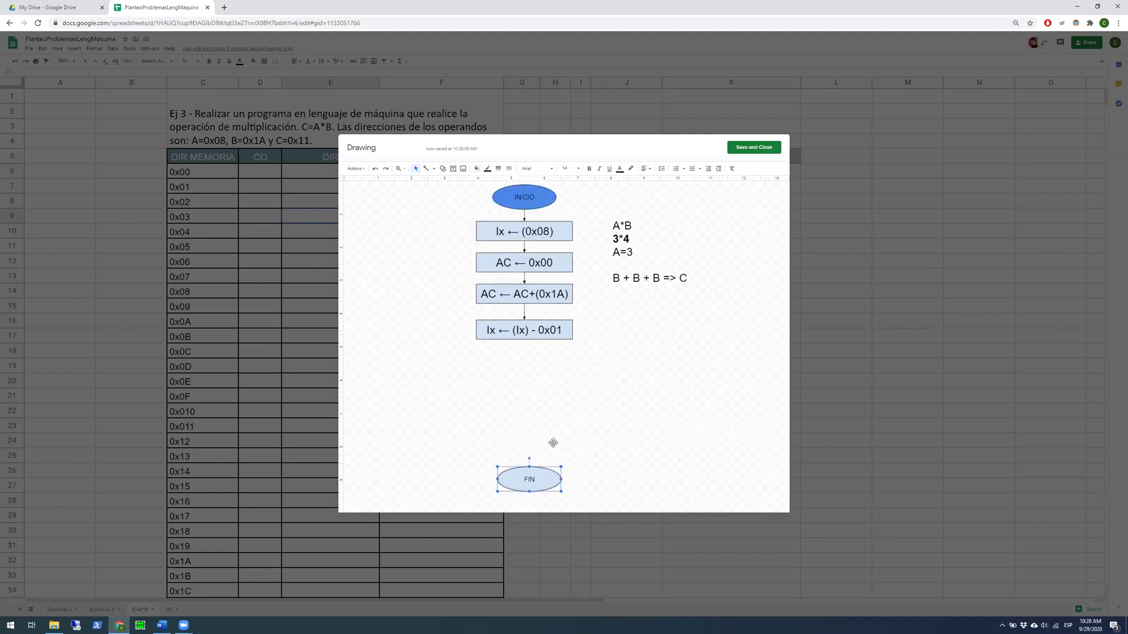
left_click(476, 169)
left_click(525, 212)
left_click(584, 388)
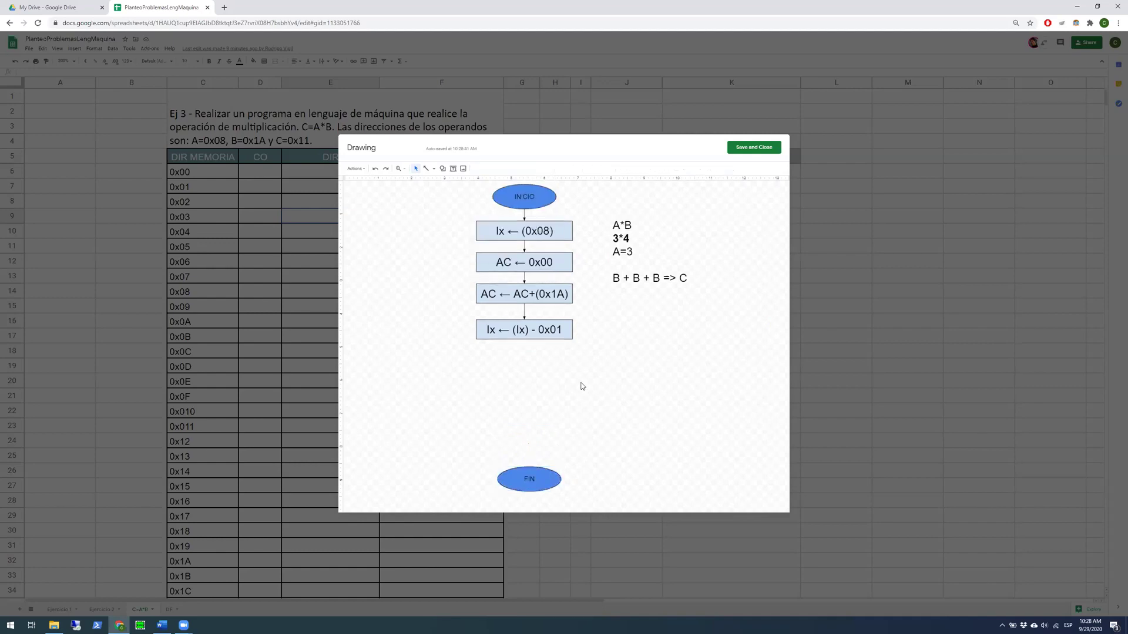
Draw a decision diamond below the Ix ← (Ix) - 0x01 box and label it Ix=0
left_click(443, 168)
mouse_move(464, 181)
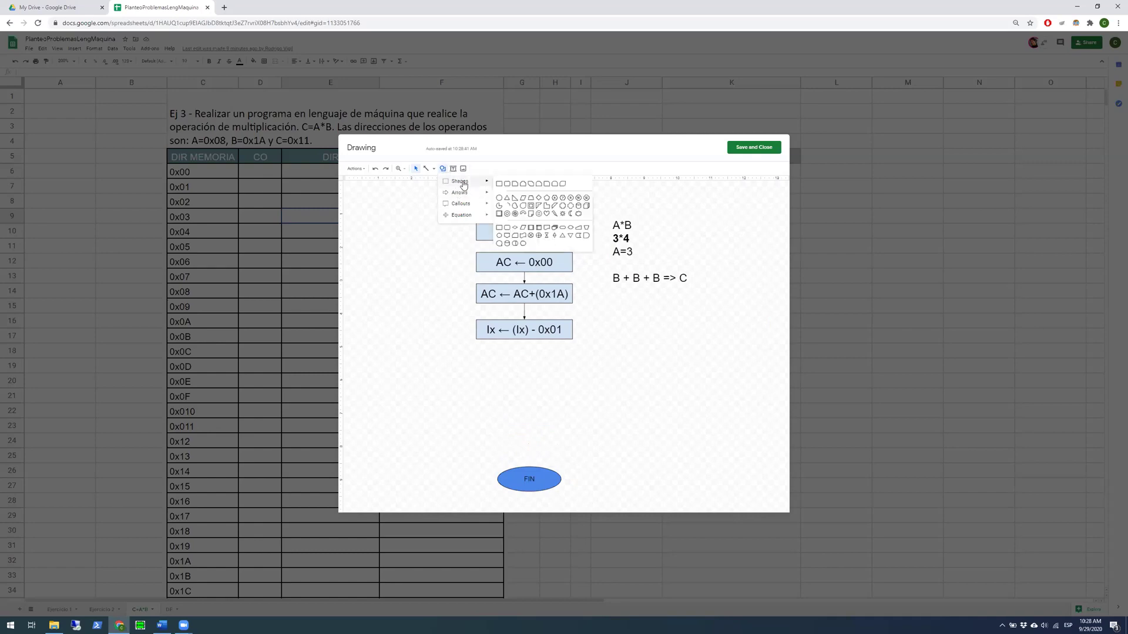
left_click(515, 235)
left_click_drag(486, 361, 573, 414)
left_click_drag(485, 388, 480, 388)
double_click(524, 397)
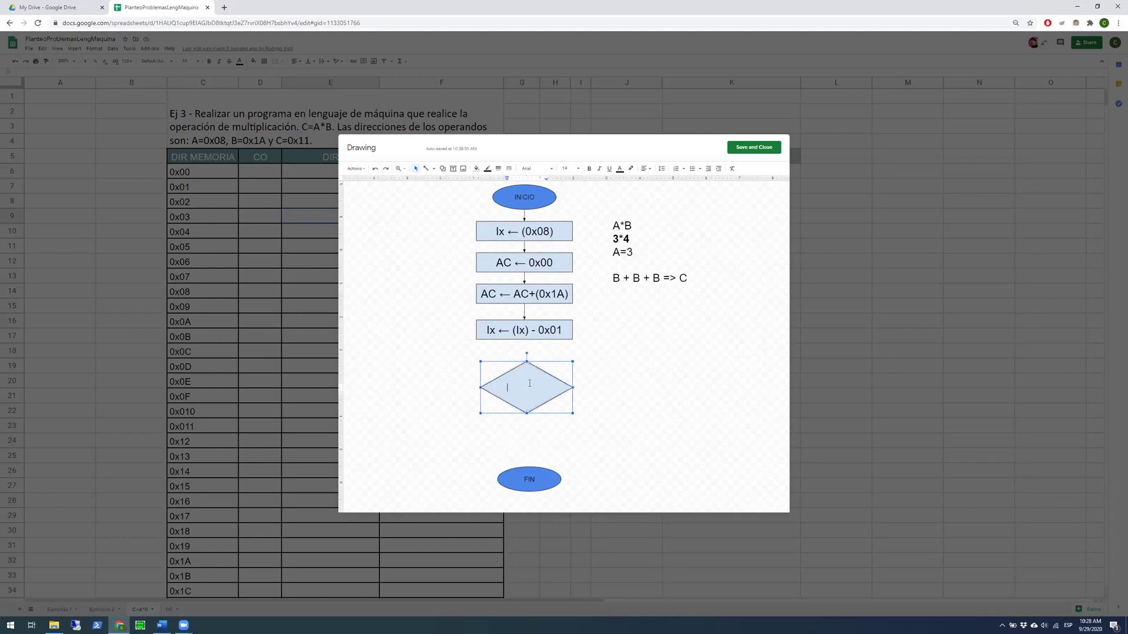
type("Ix=0")
key("Escape")
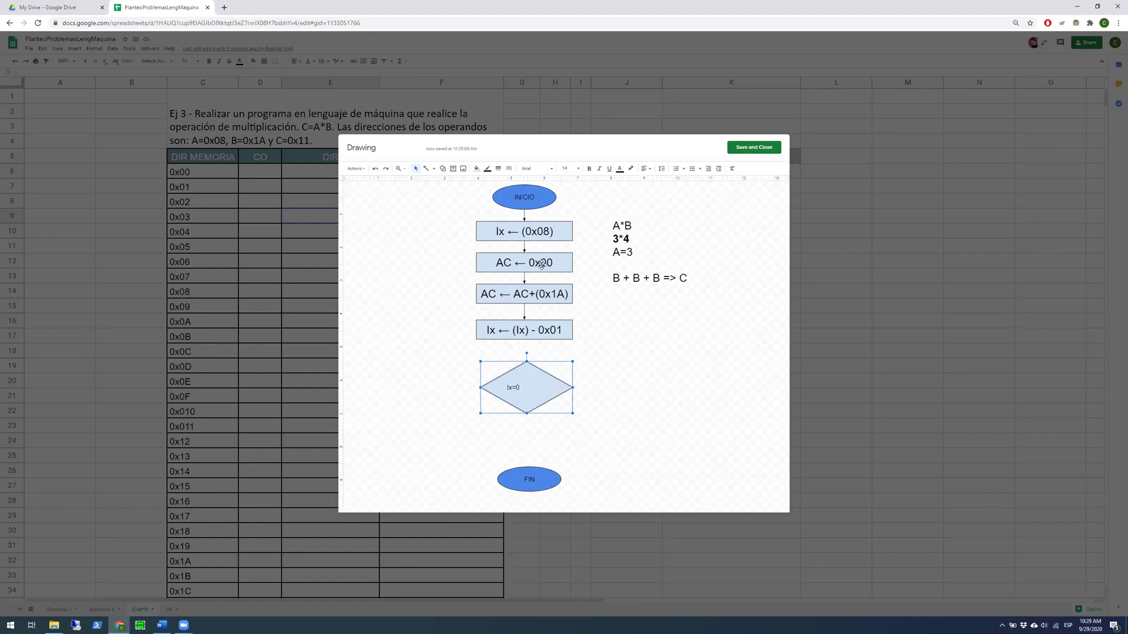
Center the Ix=0 label in the diamond and set its font size to 24
left_click(647, 175)
left_click(655, 180)
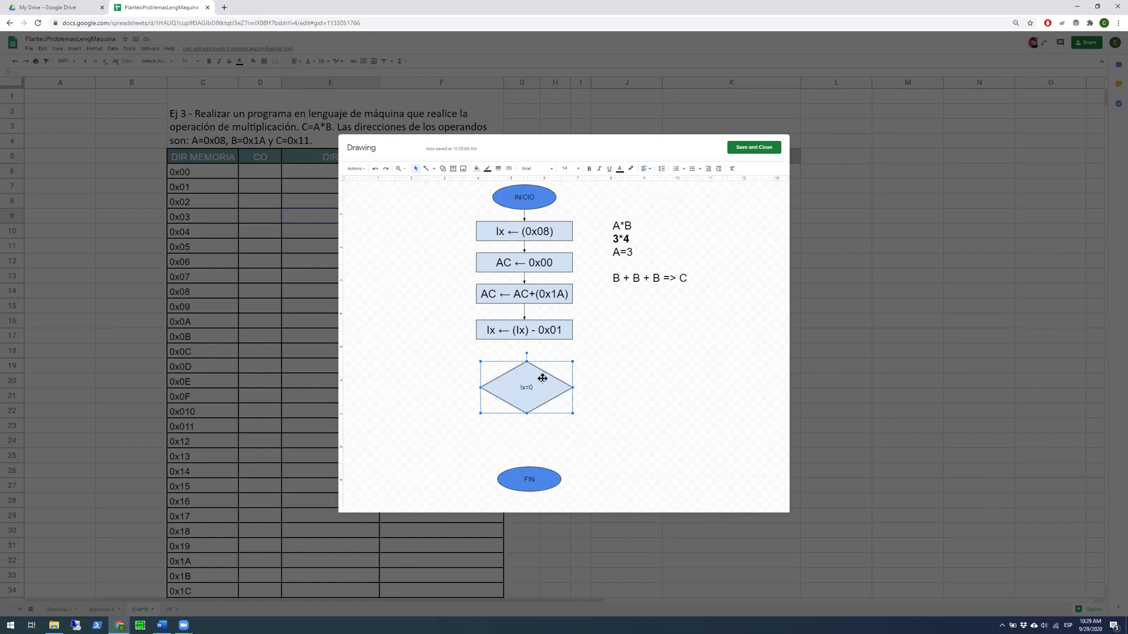
left_click(577, 169)
left_click(565, 295)
left_click(539, 324)
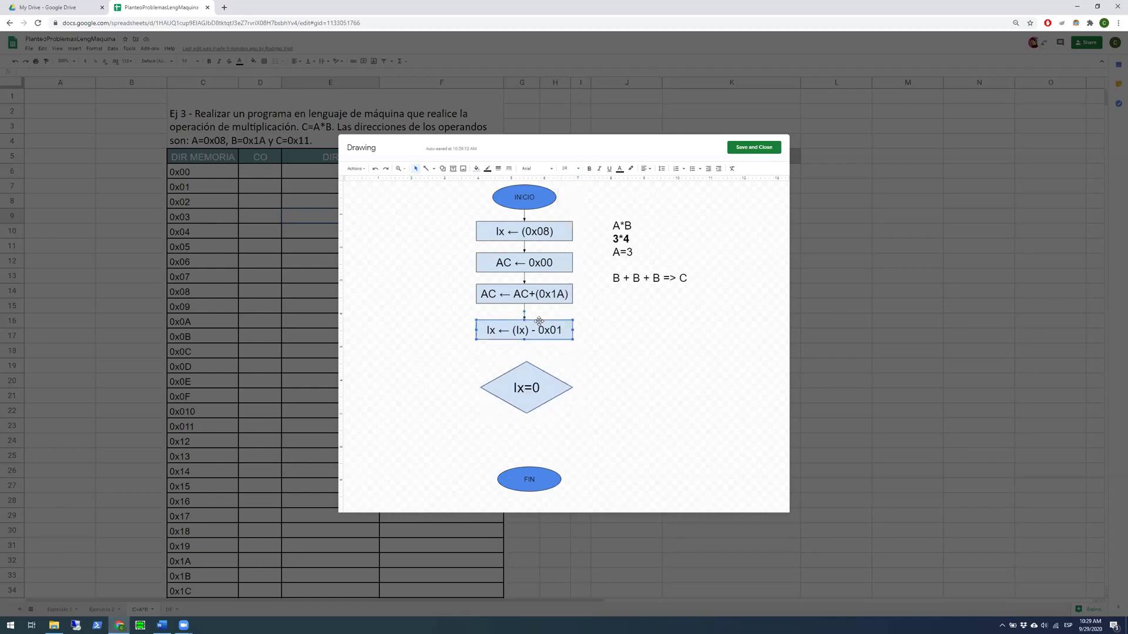
left_click(542, 398)
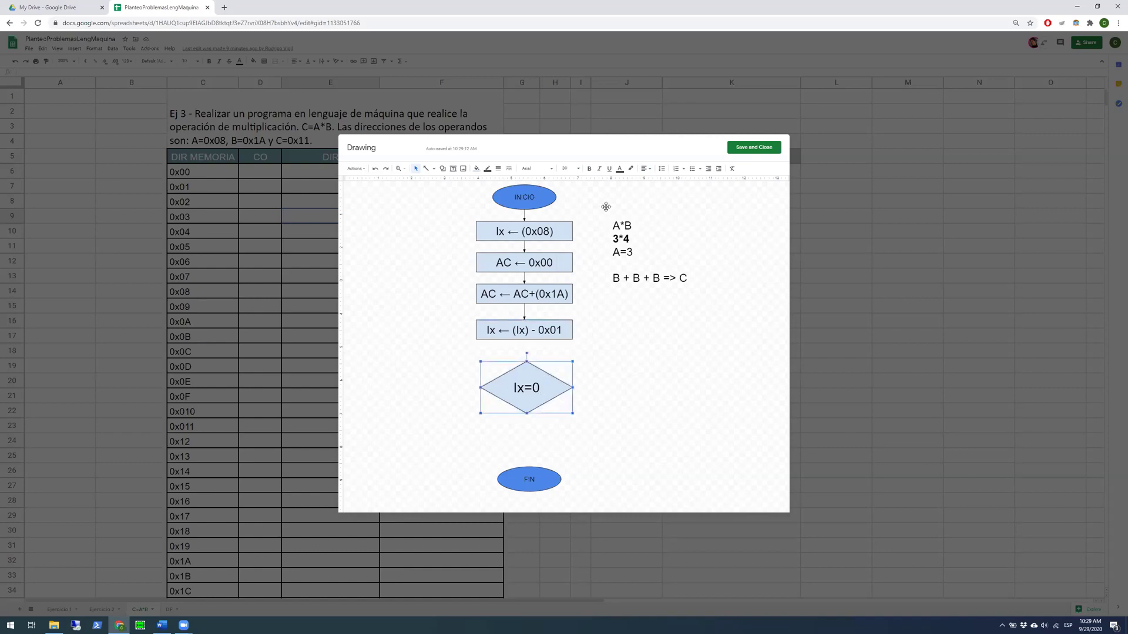
left_click(579, 169)
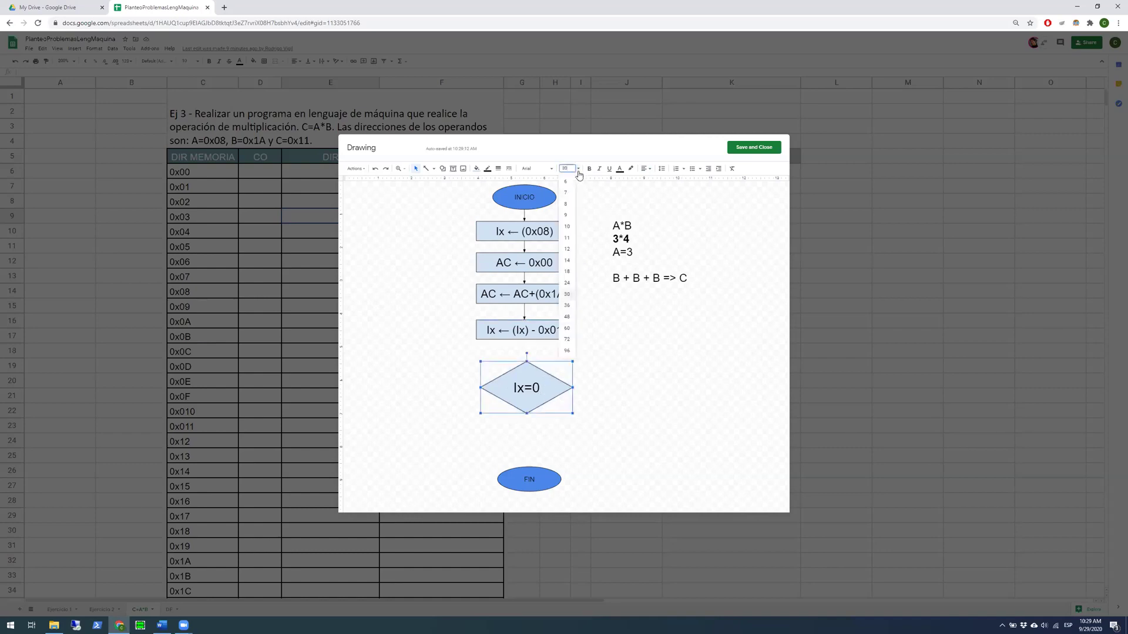
left_click(568, 283)
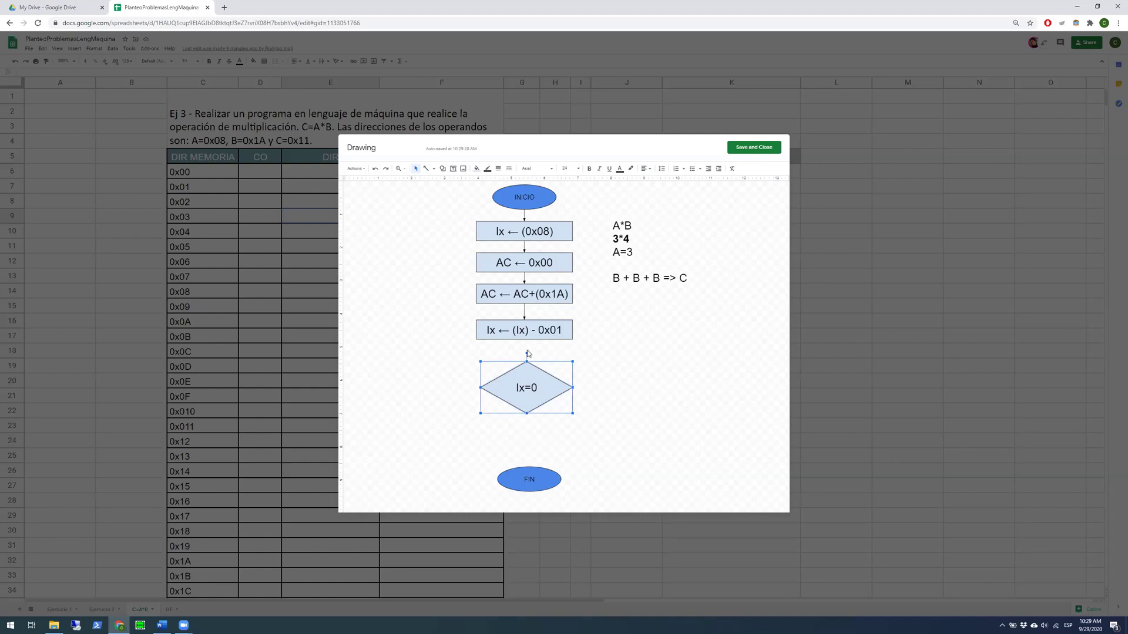
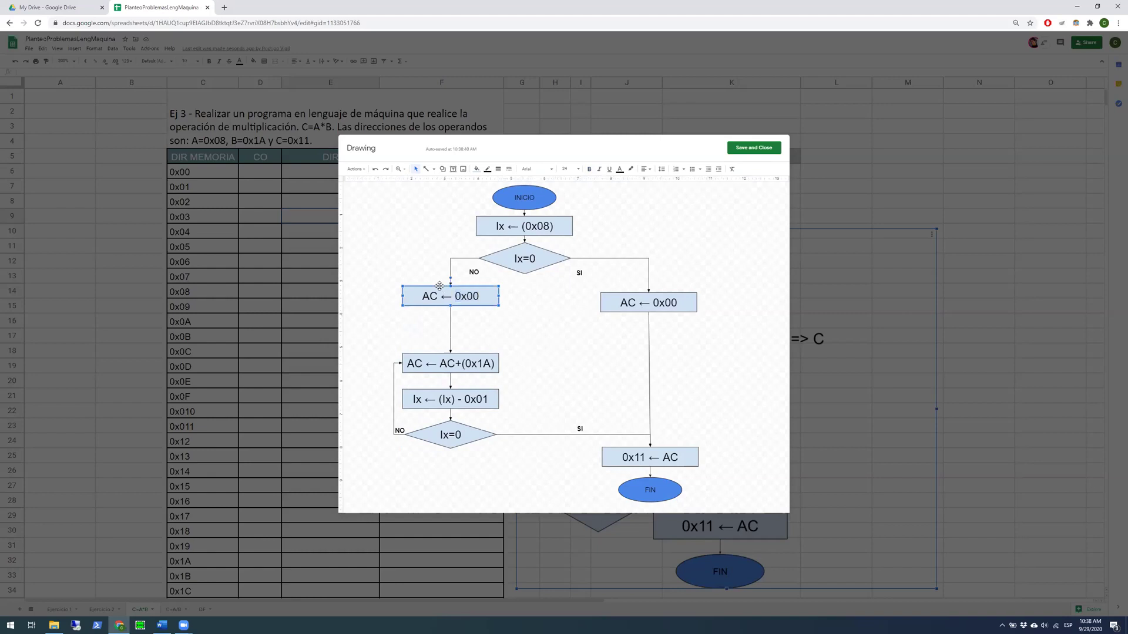
Delete the AC ← 0x00 box from the NO branch and reconnect the branch's arrow to the AC ← AC+(0x1A) box
key("Delete")
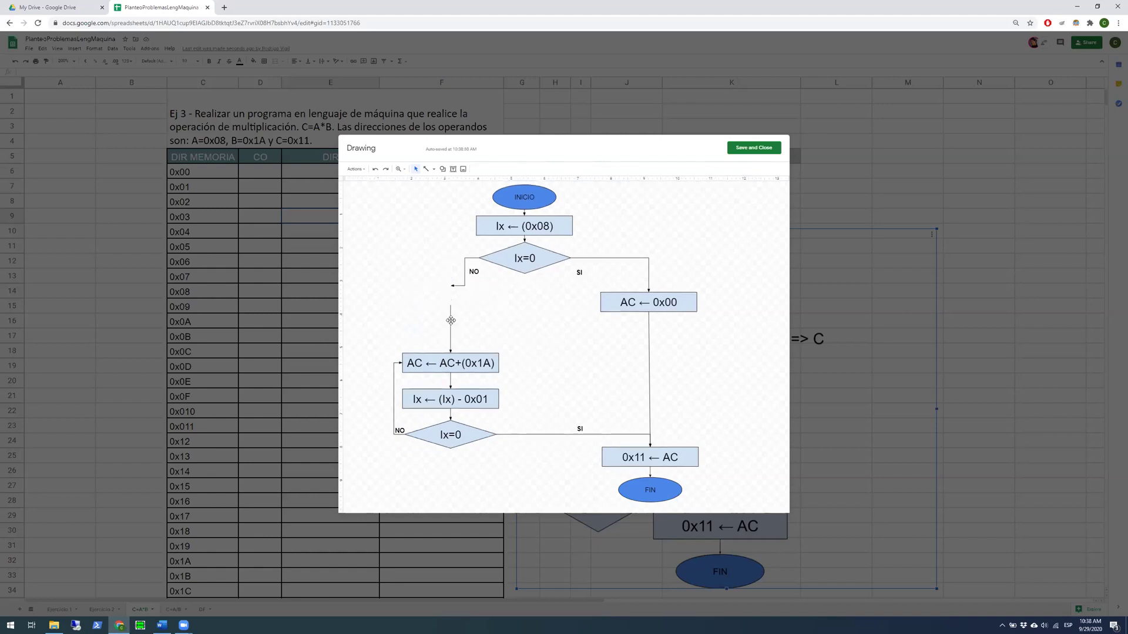
left_click(451, 286)
left_click_drag(449, 287, 443, 363)
Change the NO branch's accumulation box to AC ← (0x1A) and move it up slightly
left_click(456, 364)
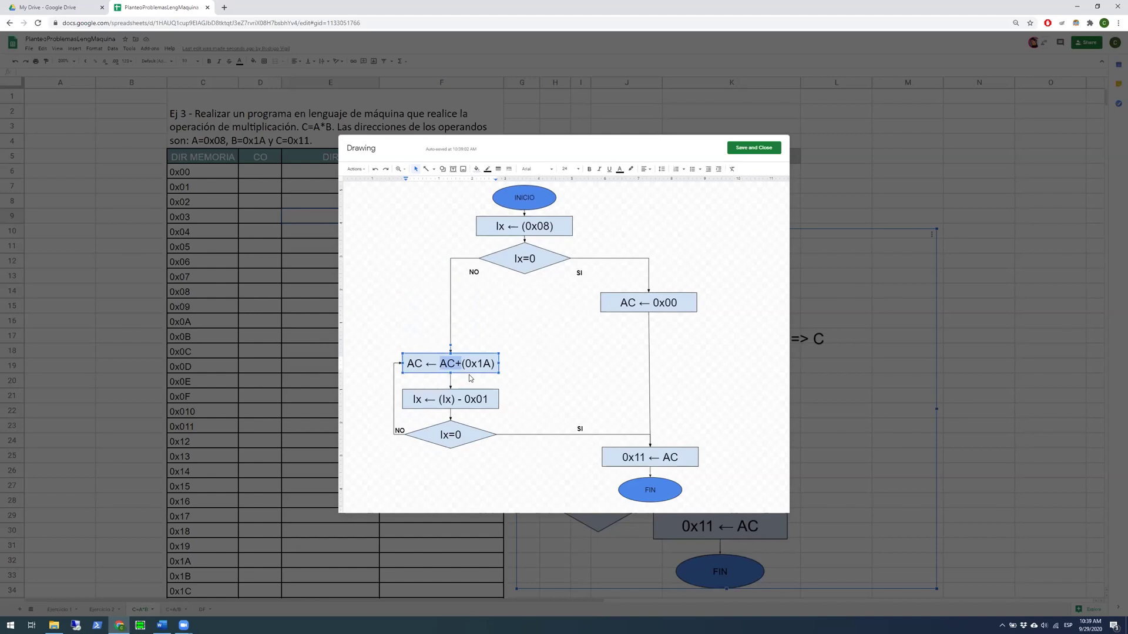
key("BackSpace")
left_click(476, 349)
left_click(481, 362)
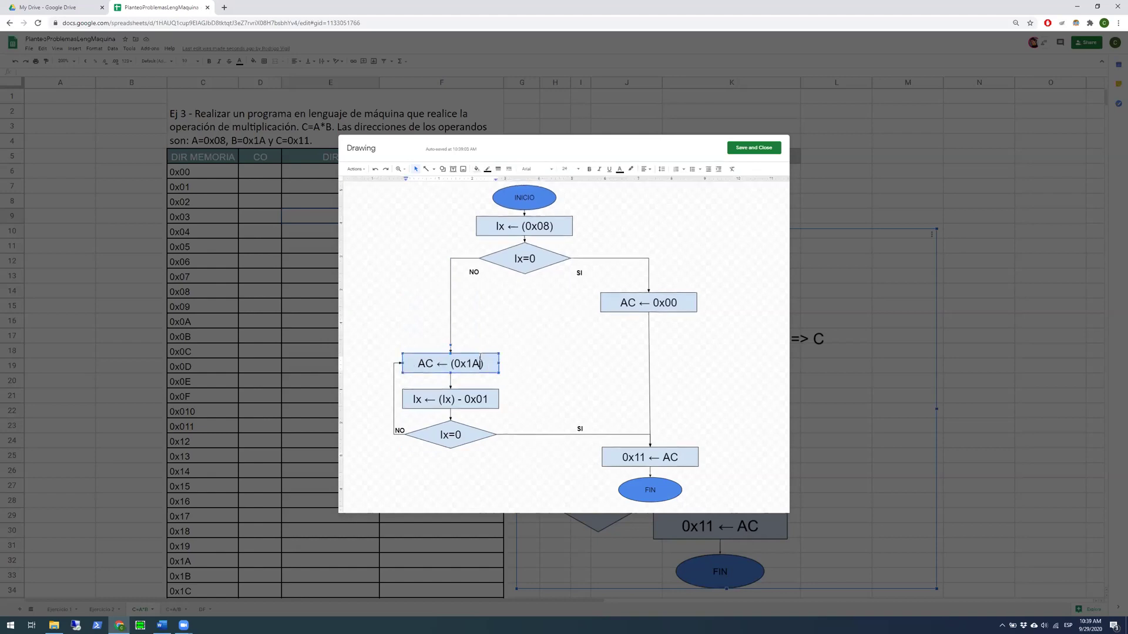
key("Escape")
key("Up")
key("Up")
key("Up")
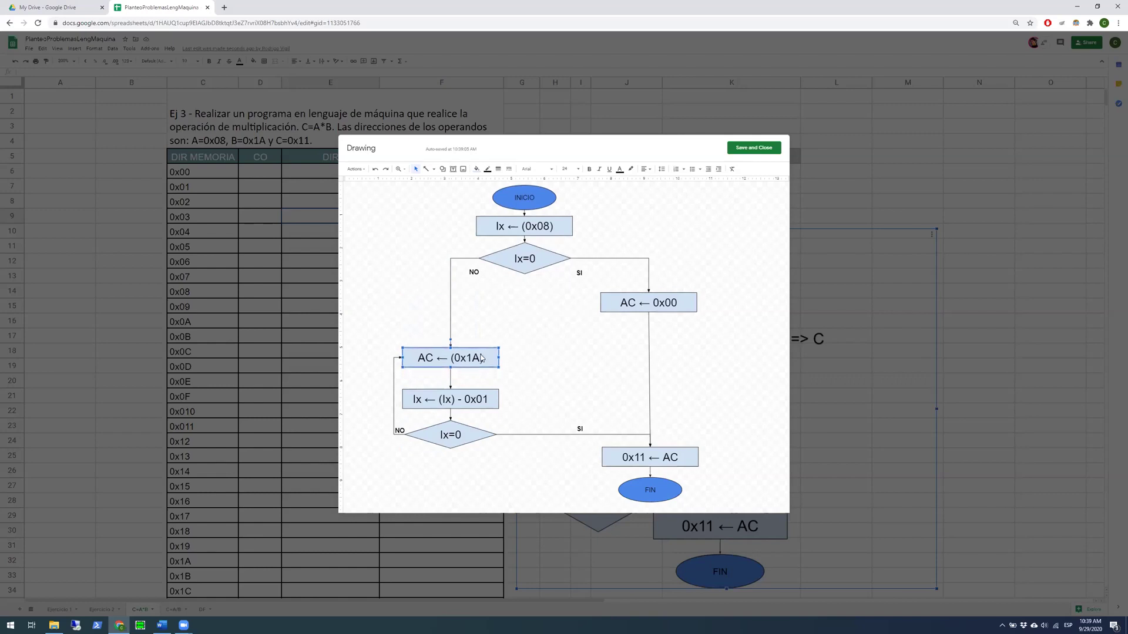
Move the AC ← (0x1A) box up to just below the first decision's NO label
key("Up")
key("Up")
key("Up")
key("Up")
key("Up")
key("Up")
key("Up")
key("Up")
key("Up")
key("Up")
key("Up")
key("Up")
key("Up")
key("Up")
key("Up")
key("Up")
key("Up")
key("Up")
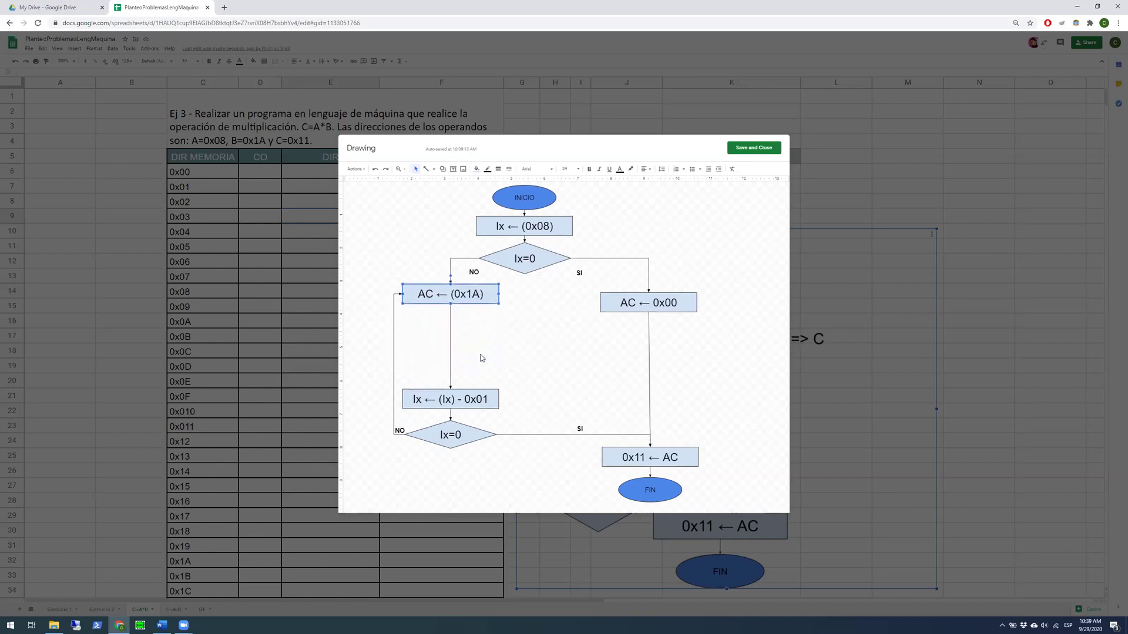
left_click(477, 334)
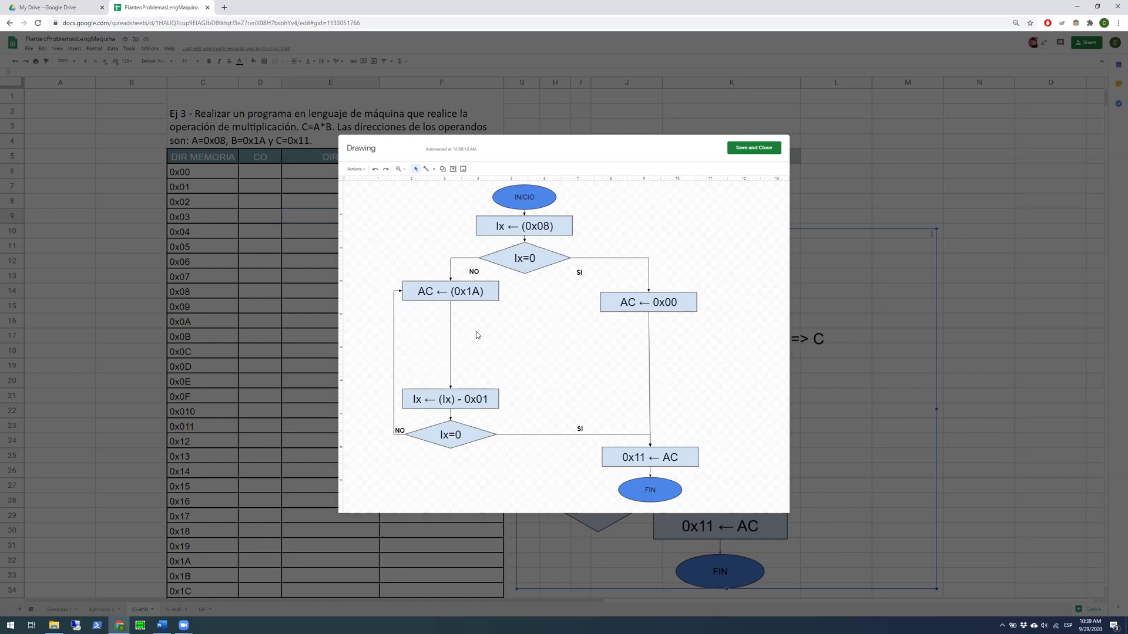
Duplicate the lower Ix=0 diamond, place the copy below the AC ← (0x1A) box and label it AC=0
left_click(467, 440)
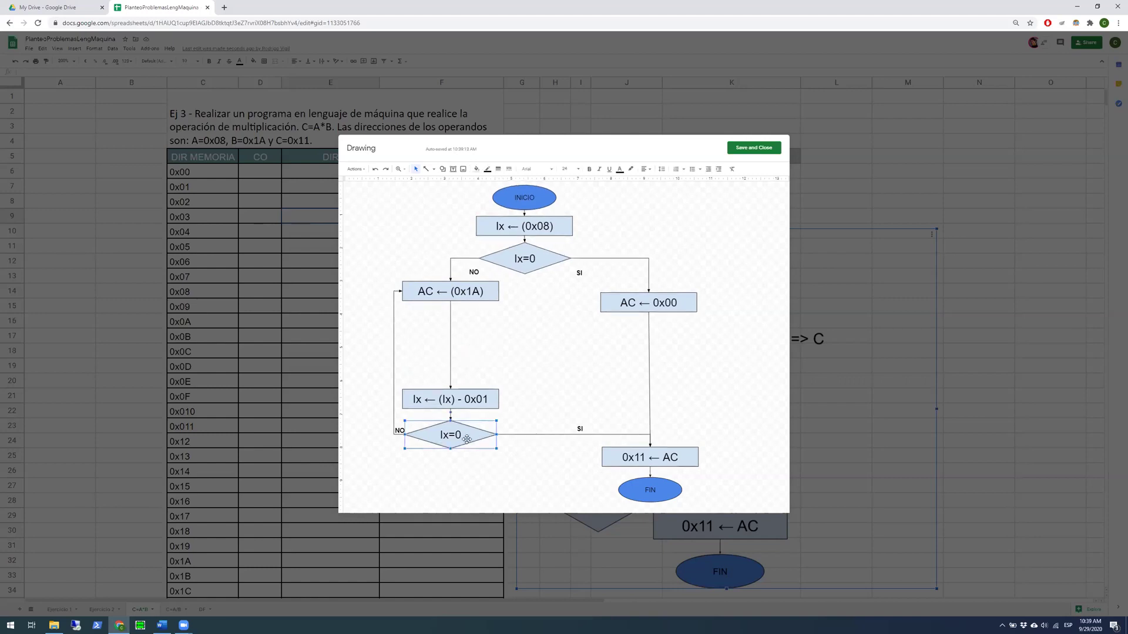
key("ctrl+d")
left_click_drag(470, 445, 463, 338)
double_click(442, 333)
type("AC=0")
Reconnect the arrow from the AC ← (0x1A) box to the top of the AC=0 diamond and nudge the diamond slightly right
left_click(450, 307)
left_click_drag(450, 389, 449, 319)
left_click(470, 330)
key("Right")
left_click(514, 350)
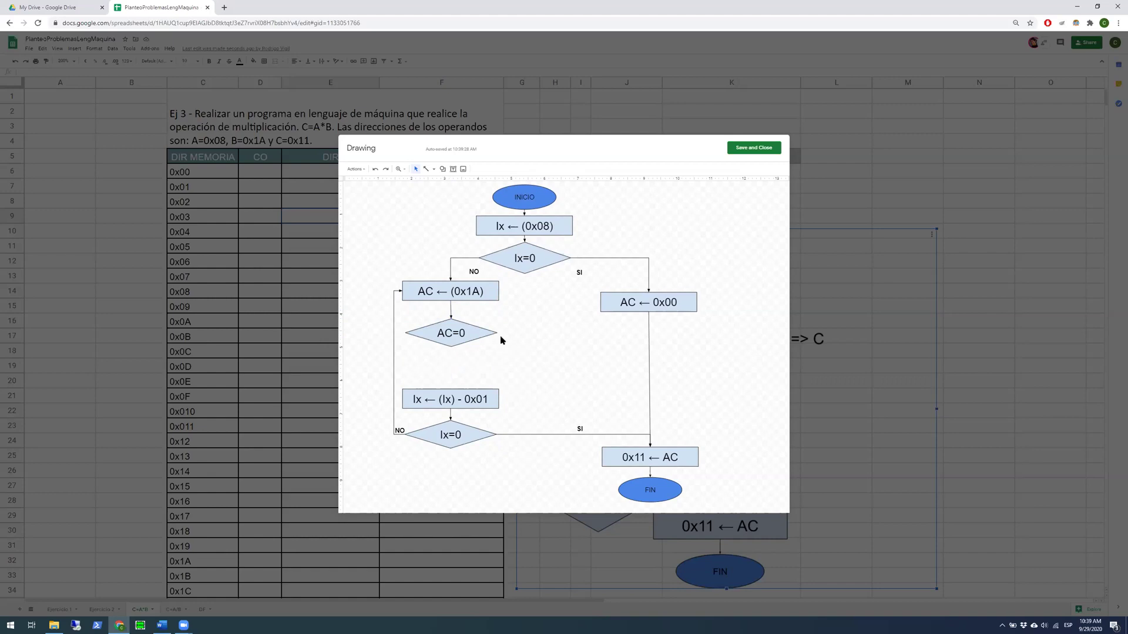
Add an elbow arrow from the AC=0 diamond's right corner to the 0x11 ← AC box, aligned with the SI branch's vertical line
left_click(564, 435)
left_click_drag(563, 437, 497, 333)
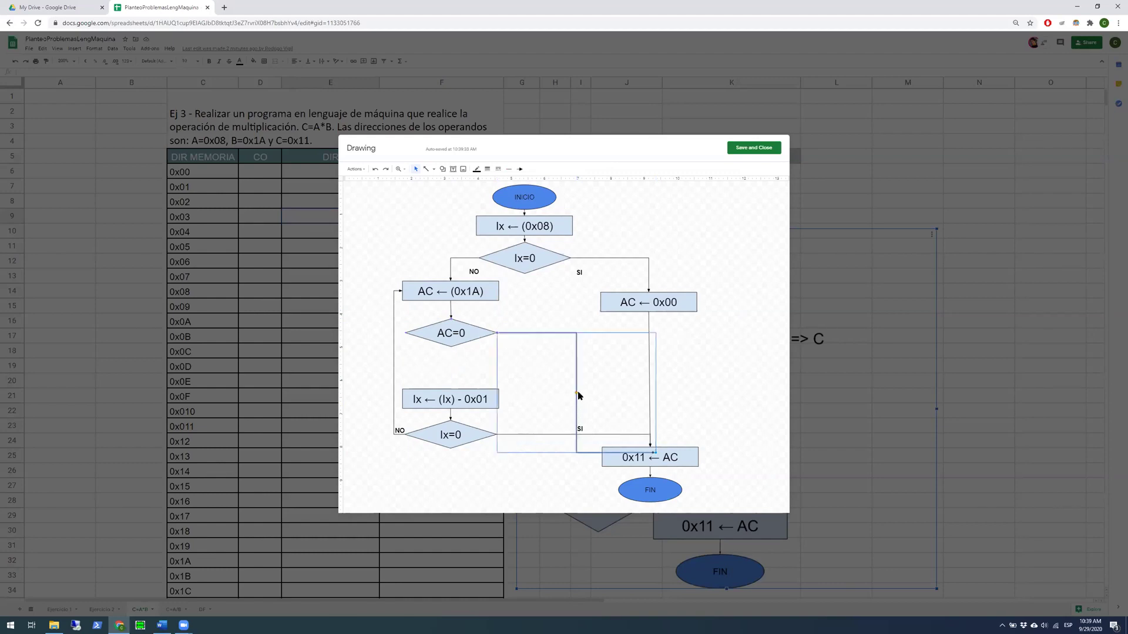
left_click_drag(576, 392, 651, 389)
left_click(626, 387)
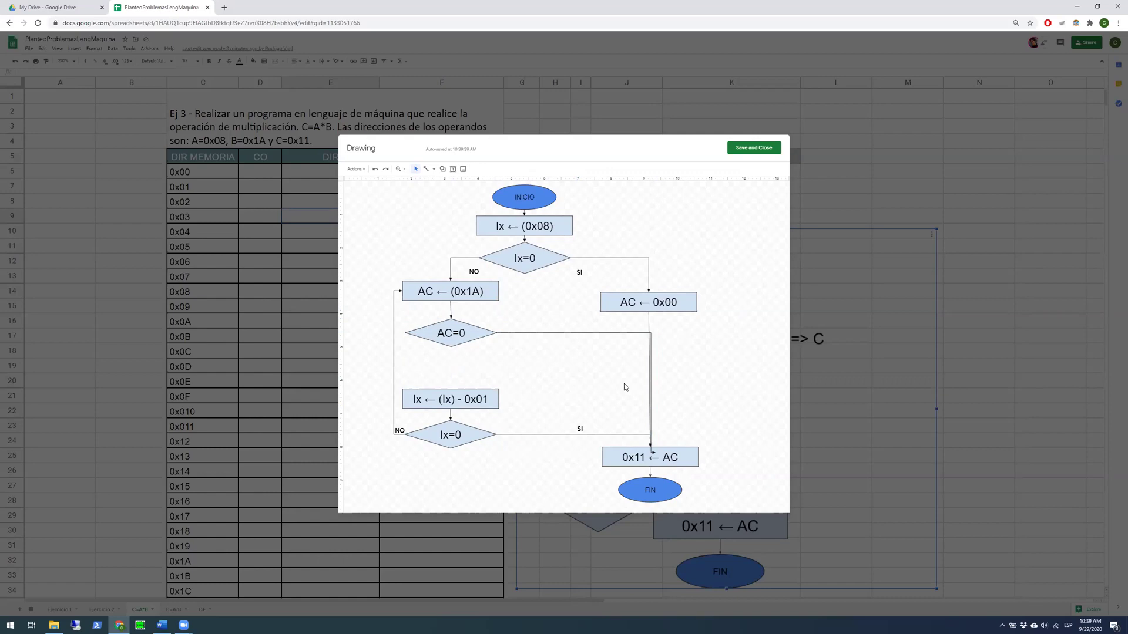
left_click(625, 333)
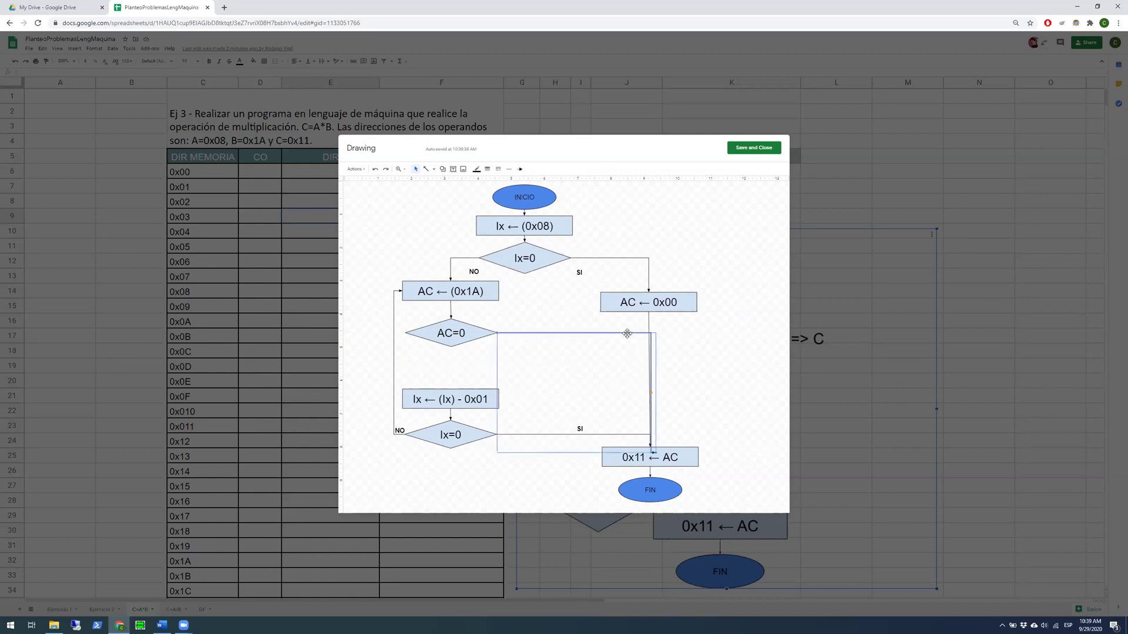
left_click_drag(650, 392, 650, 392)
left_click(529, 400)
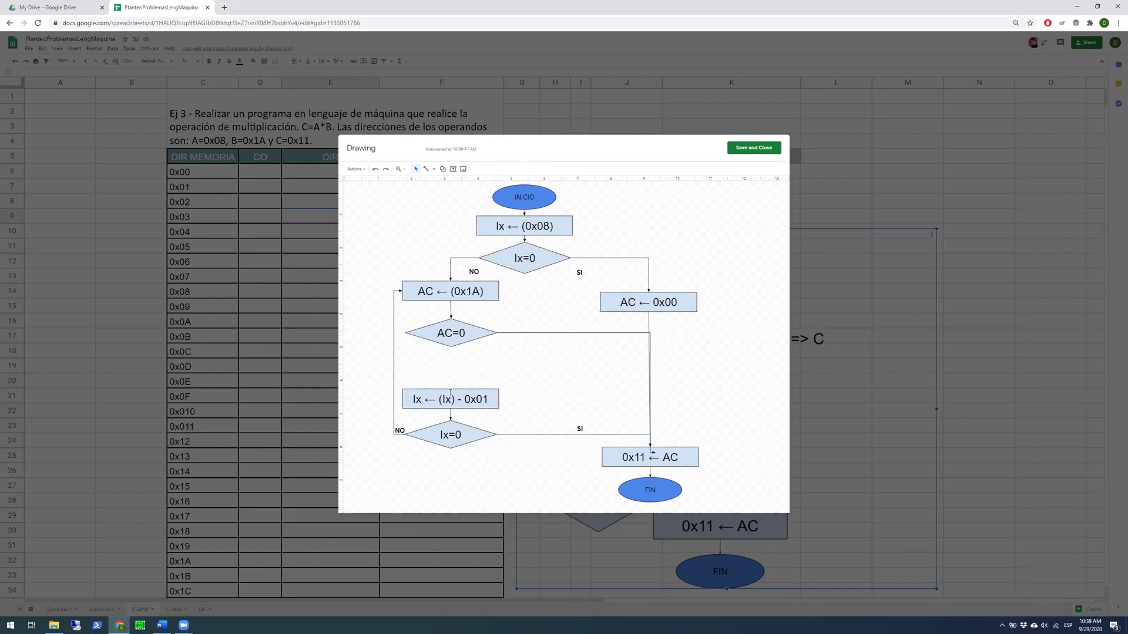
Move the Ix ← (Ix) - 0x01 box up to between the AC=0 diamond and the lower Ix=0 diamond
left_click(450, 392)
key("Up")
key("Up")
key("Up")
key("Up")
key("Up")
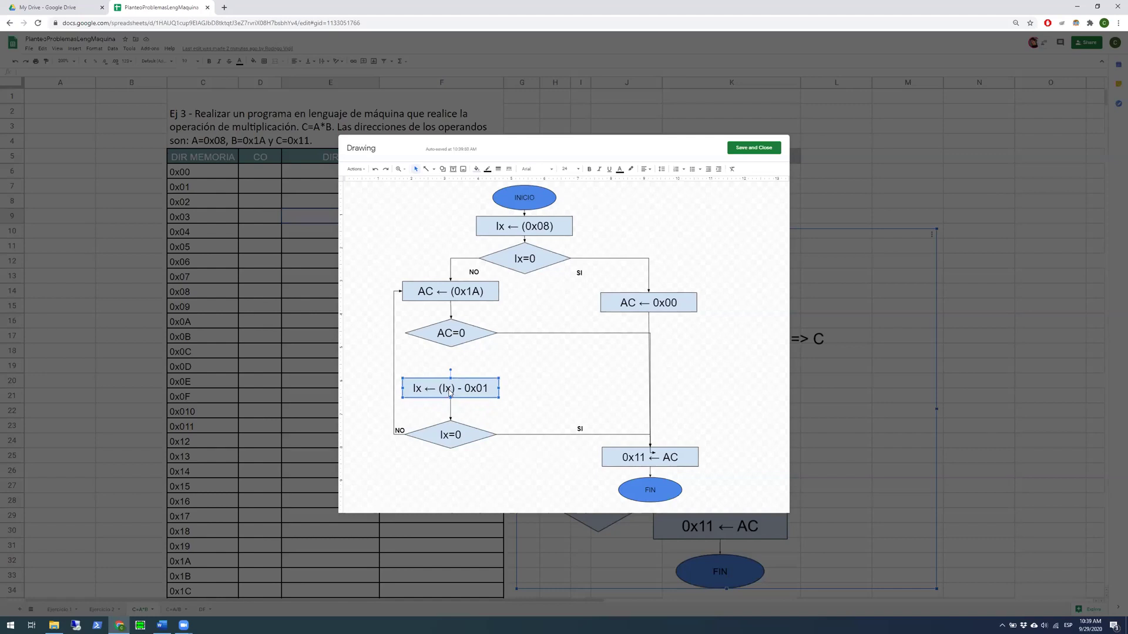
key("Up")
key("Down")
key("Down")
key("Down")
key("Down")
key("Down")
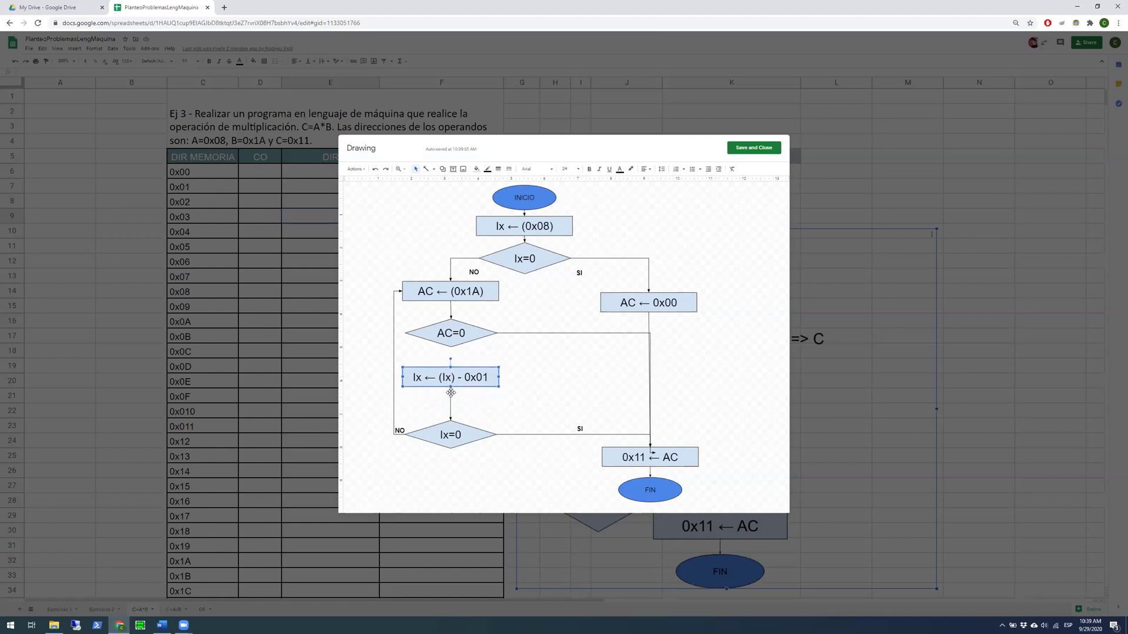
left_click(466, 362)
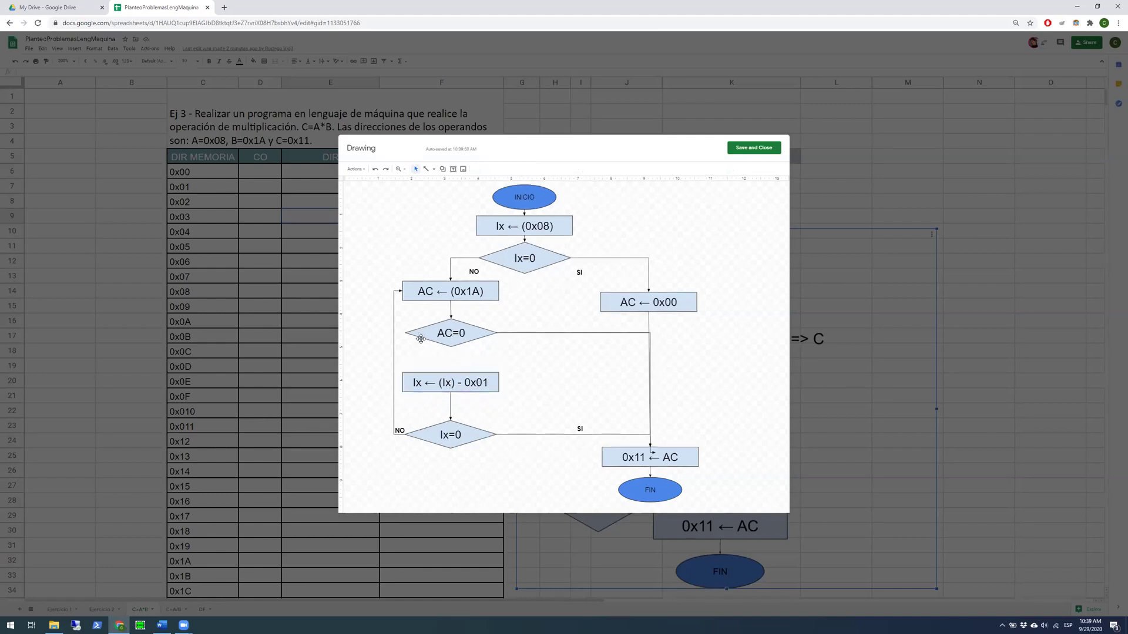
Shift the lower Ix=0 diamond left and align the Ix ← (Ix) - 0x01 box above it
left_click(394, 361)
left_click(428, 439)
left_click_drag(427, 440, 404, 440)
left_click(452, 390)
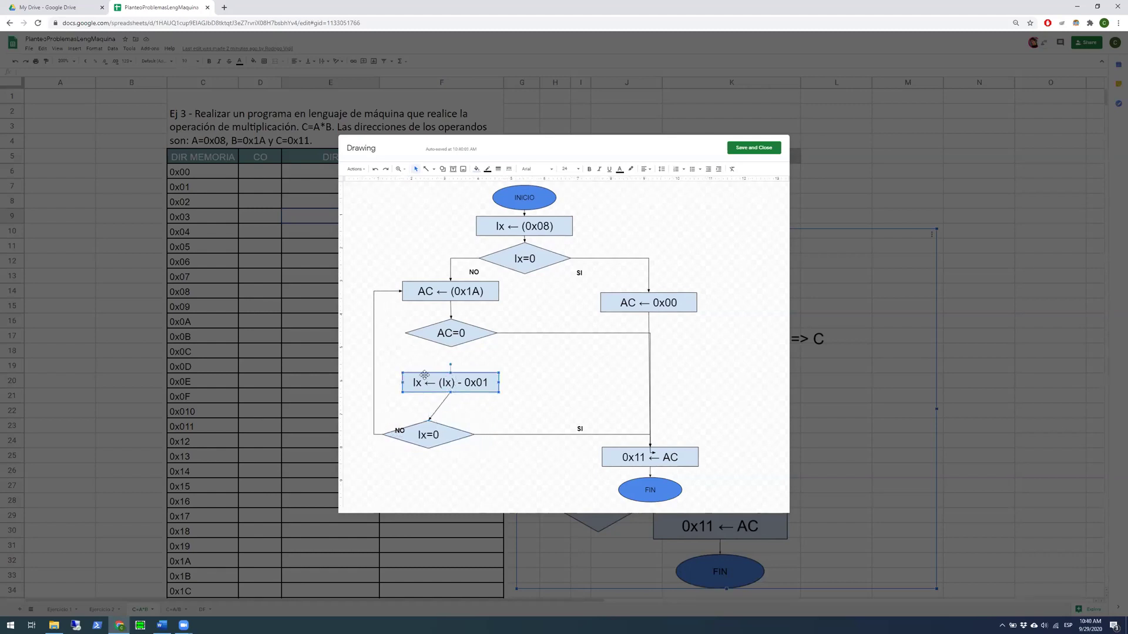
key("Left")
key("Left")
key("Left")
key("Left")
key("Left")
key("Left")
key("Left")
key("Left")
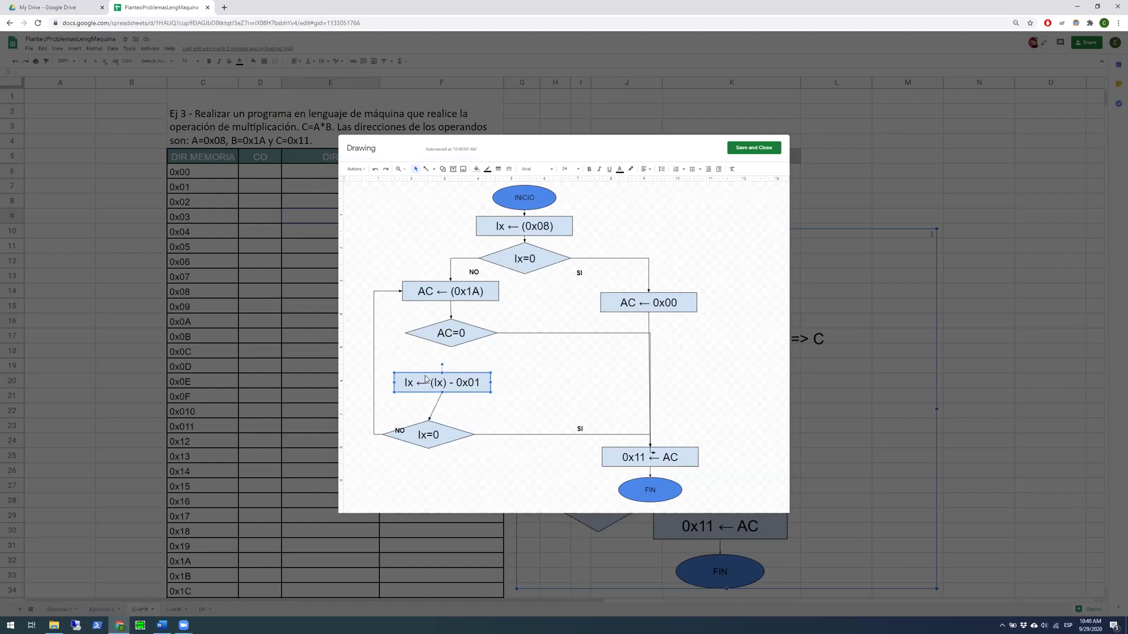
key("Left")
key("Left")
key("Right")
left_click(414, 333)
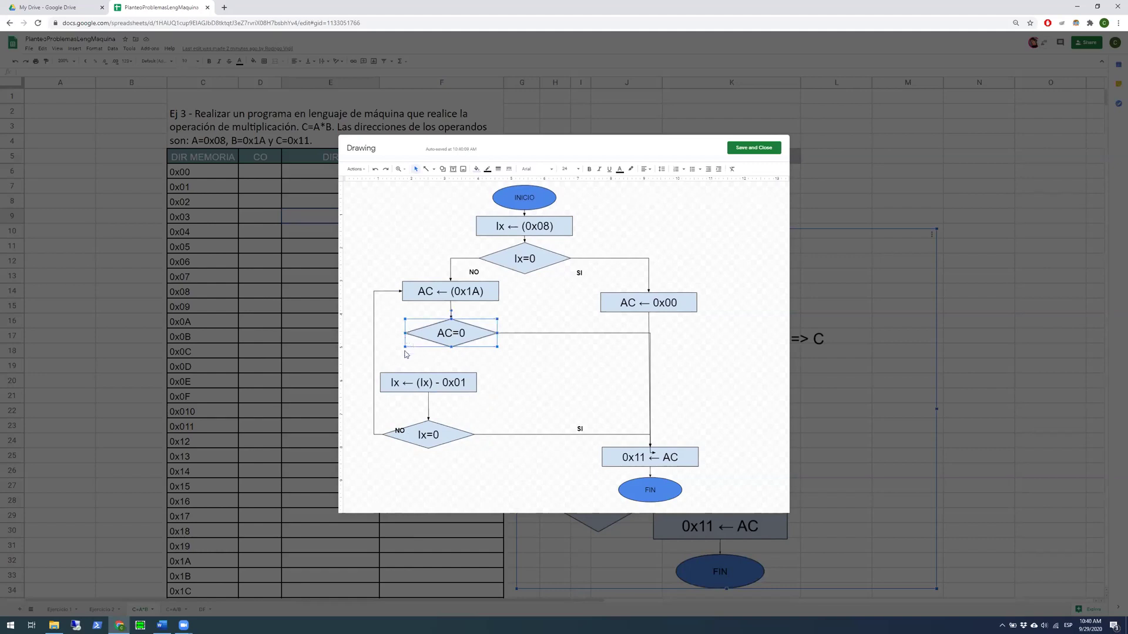
left_click(434, 170)
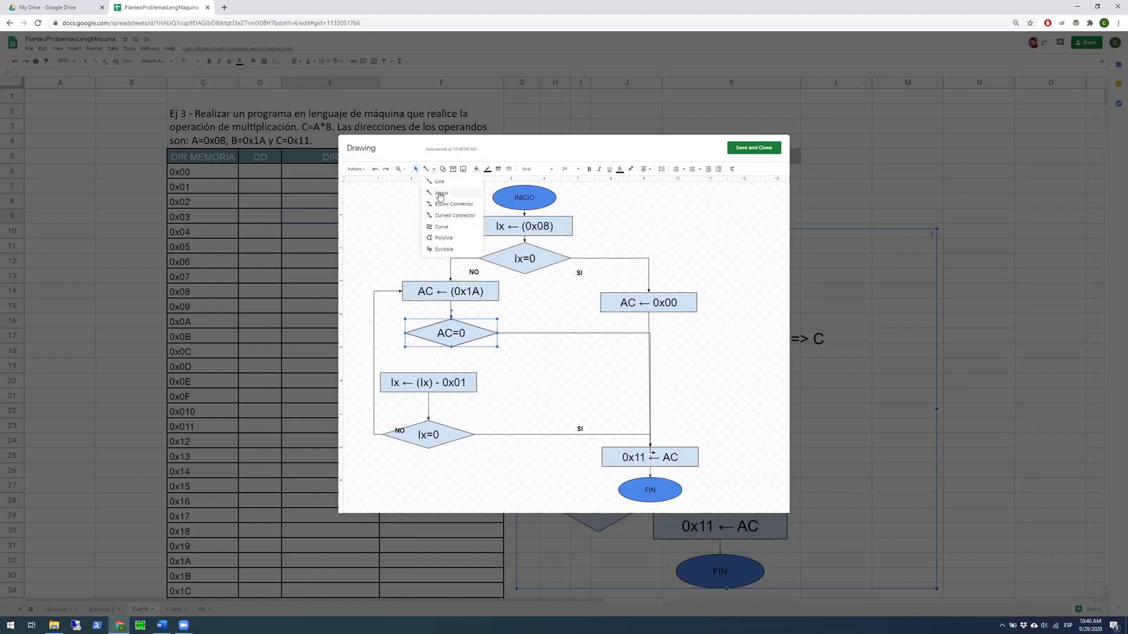
left_click(440, 195)
left_click_drag(439, 193, 473, 226)
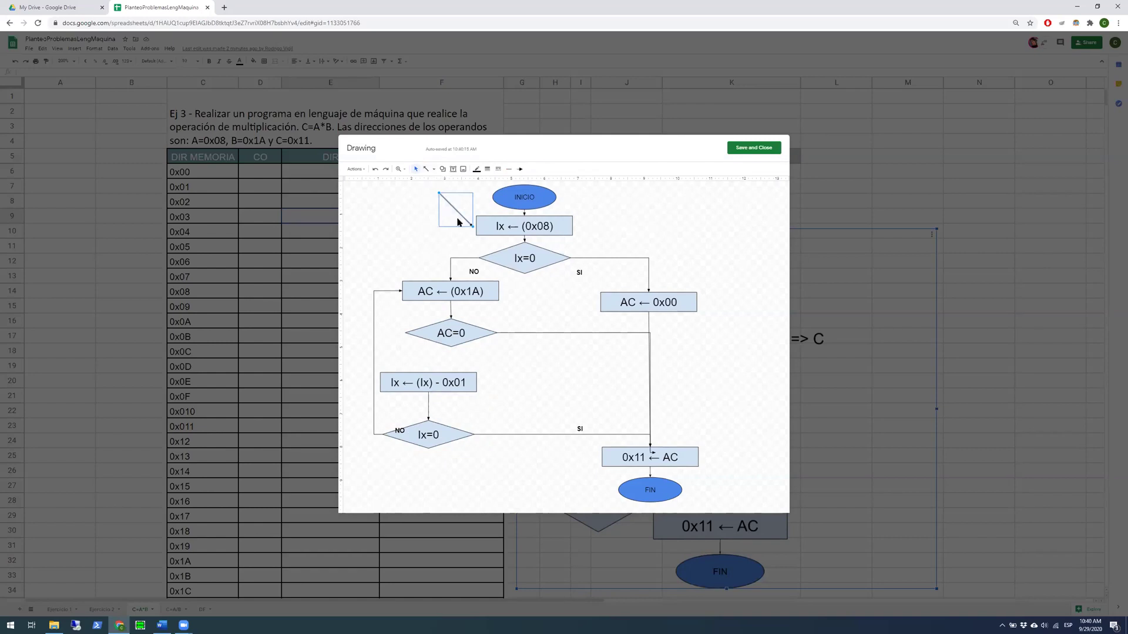
key("ctrl+z")
Draw an elbow connector with an end arrowhead from the AC=0 diamond's left corner to the top of the Ix ← (Ix) - 0x01 box
left_click(434, 170)
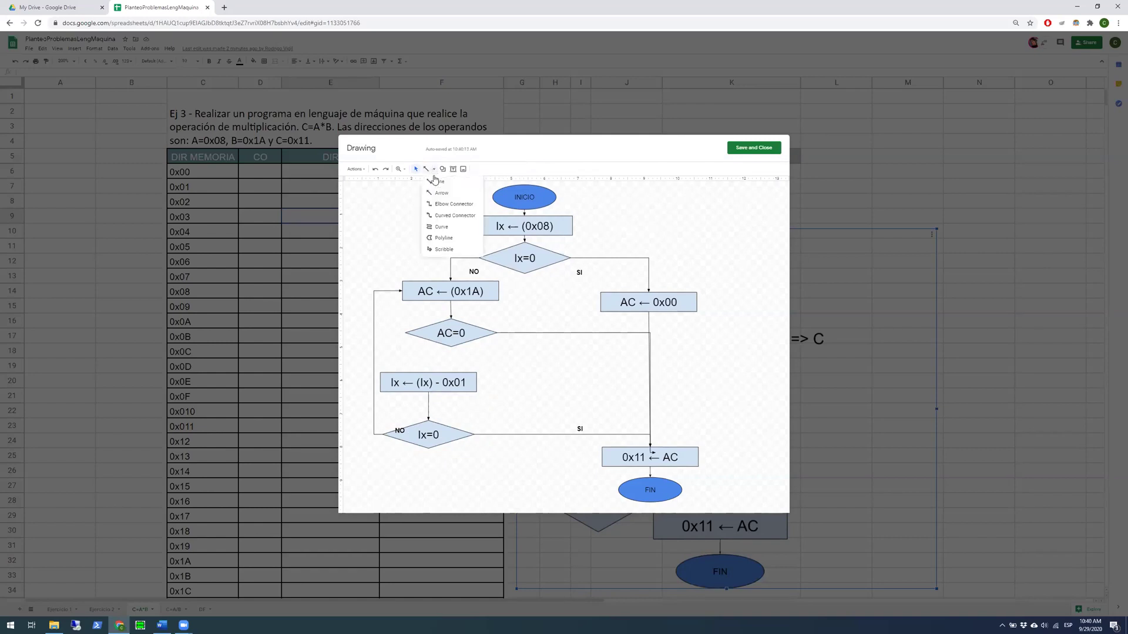
left_click(436, 205)
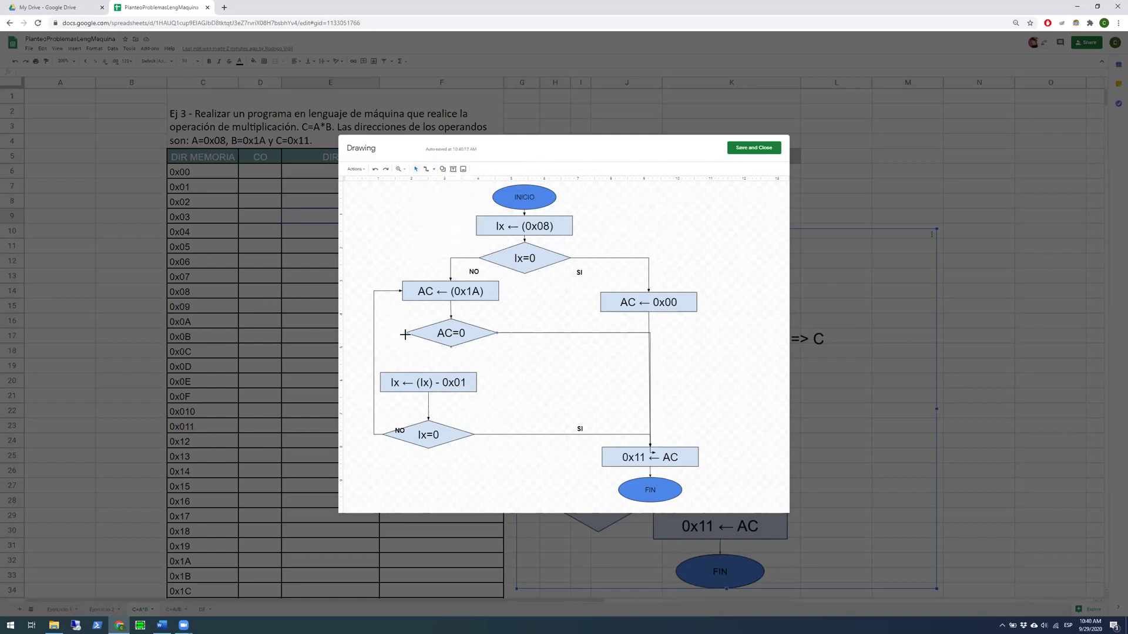
left_click_drag(405, 333, 428, 372)
left_click(520, 169)
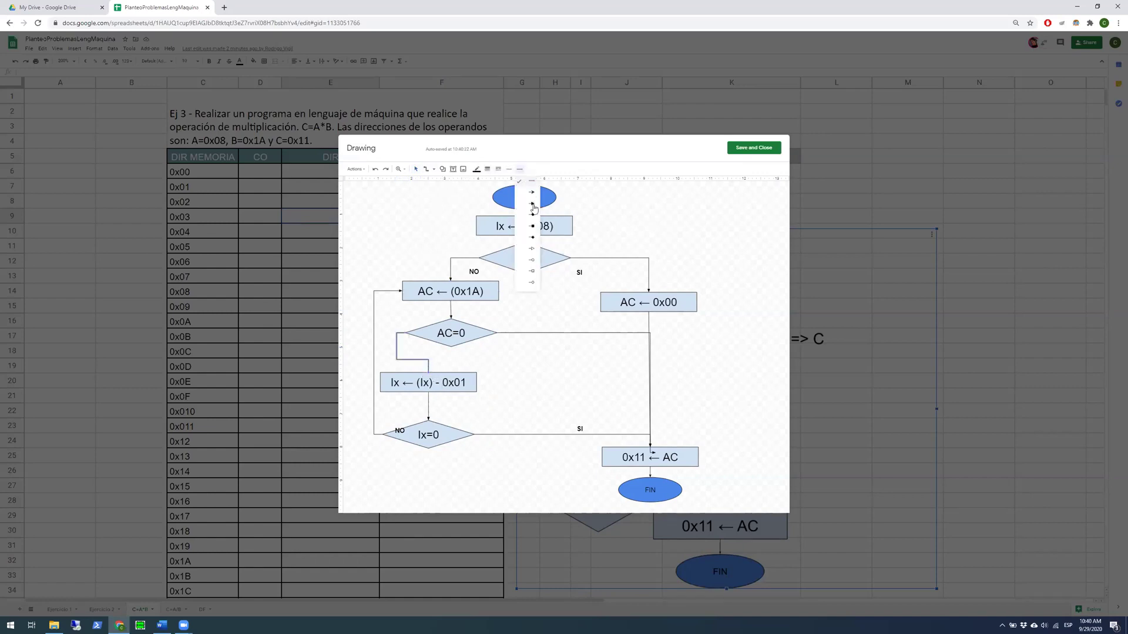
left_click(531, 193)
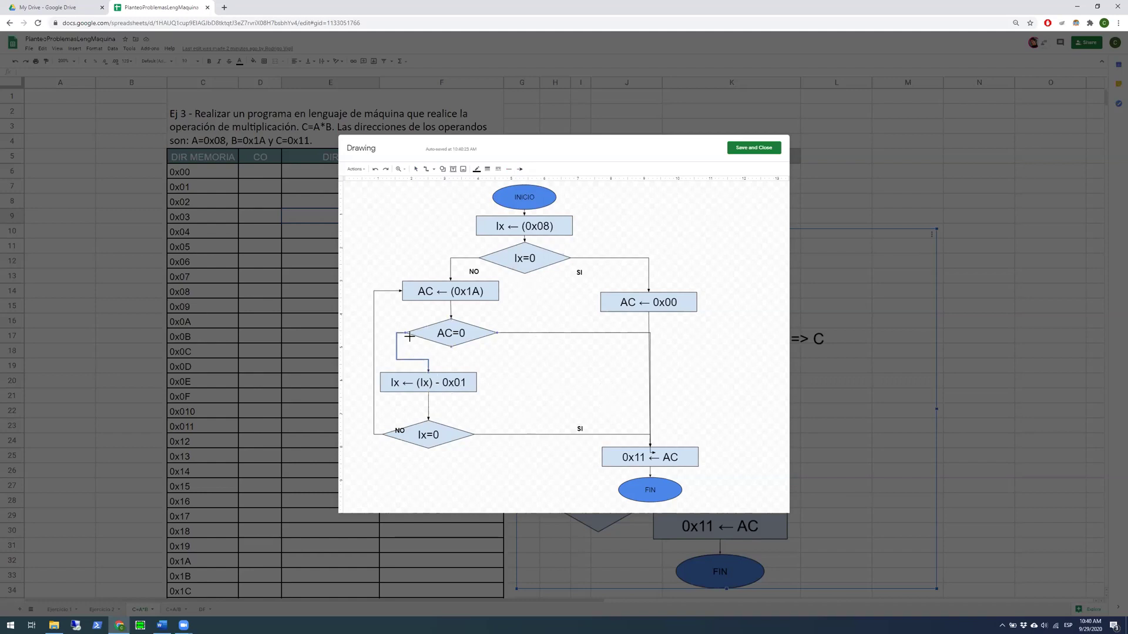
left_click(413, 170)
Move the Ix ← (Ix) - 0x01 box, the lower Ix=0 diamond and its NO label further left together
left_click(413, 360)
left_click(418, 432)
left_click(404, 380, "shift")
key("Left")
key("Left")
key("Left")
key("Left")
key("Left")
key("Left")
key("Left")
key("Left")
key("Left")
key("Left")
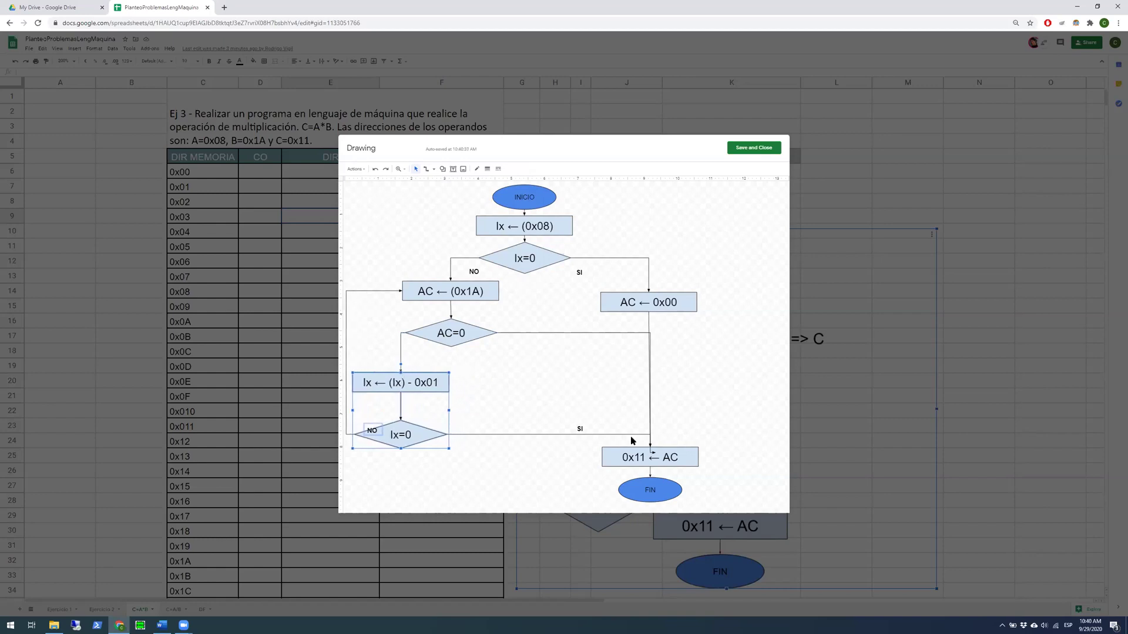
Move the SI branch's AC ← 0x00, 0x11 ← AC and FIN shapes with their connectors left, closer to the rest of the flowchart
left_click_drag(694, 504, 609, 249)
key("Left")
key("Left")
key("Left")
key("Left")
key("Left")
key("Left")
key("Left")
key("Left")
key("Left")
key("Left")
key("Left")
key("Left")
key("Left")
key("Left")
key("Left")
key("Left")
key("Left")
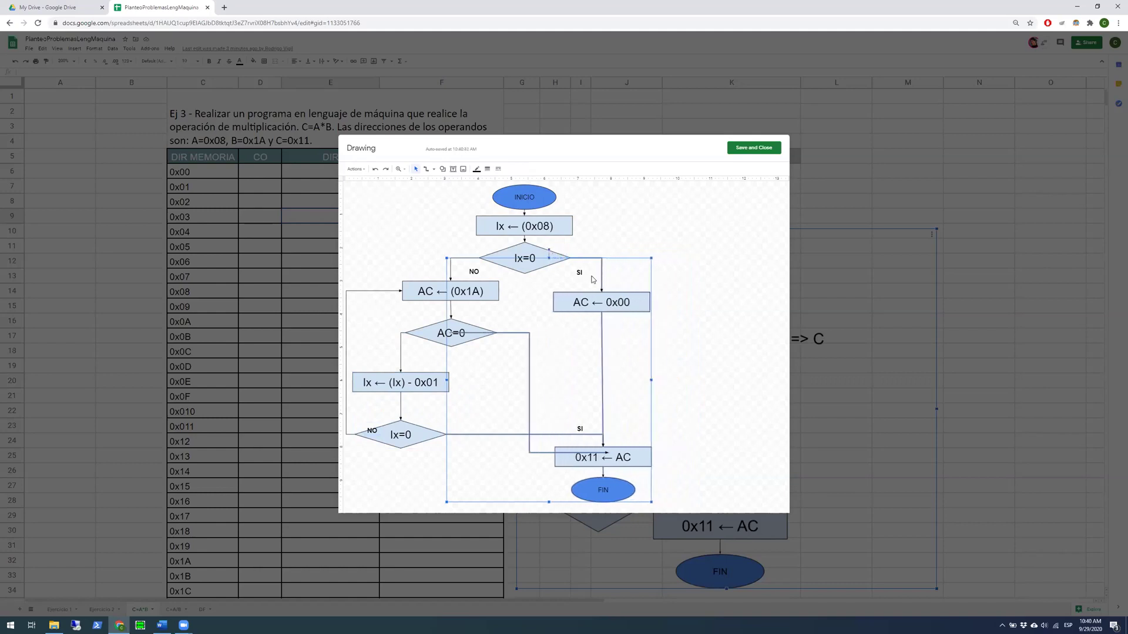
Restore the elbow arrow's start to the AC=0 diamond's right corner and route its vertical segment beside the SI branch line
left_click(417, 409)
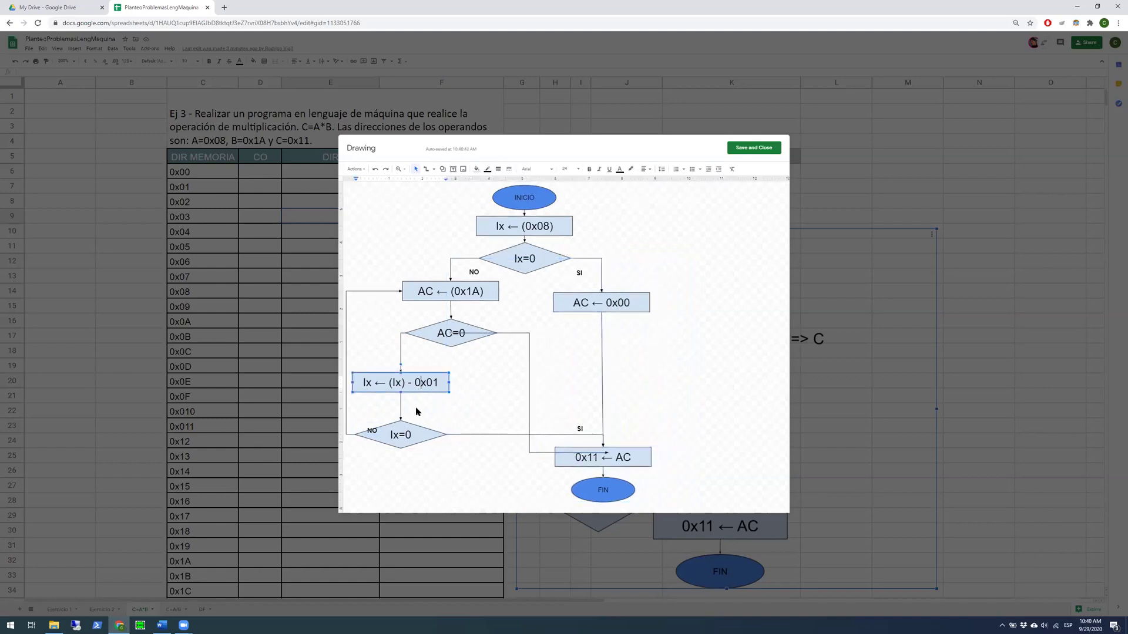
left_click(414, 431)
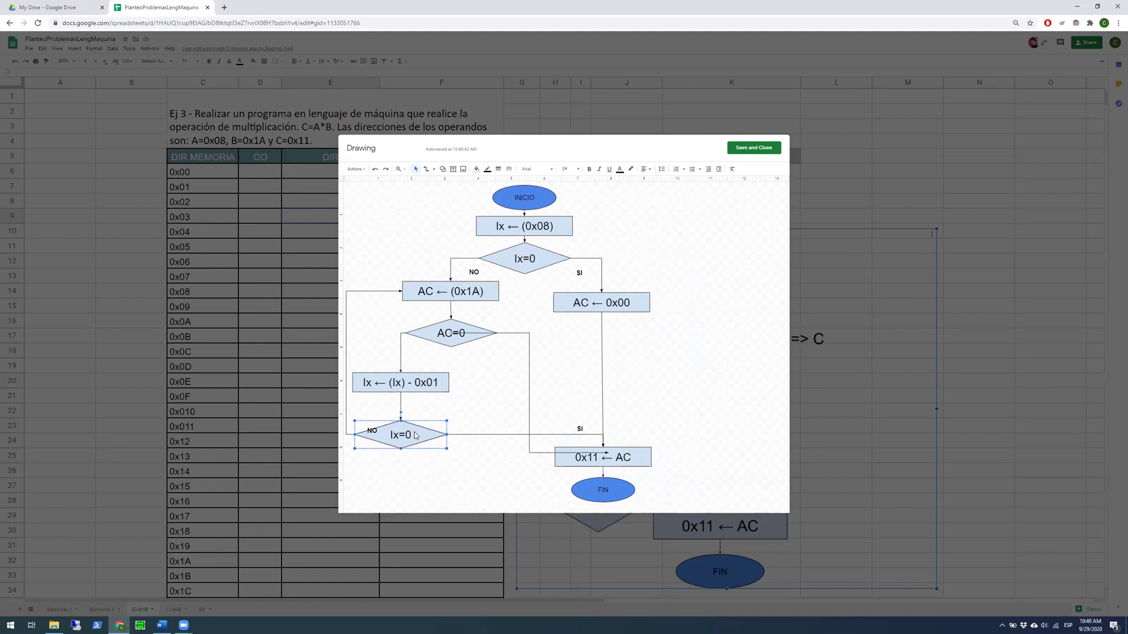
left_click(511, 333)
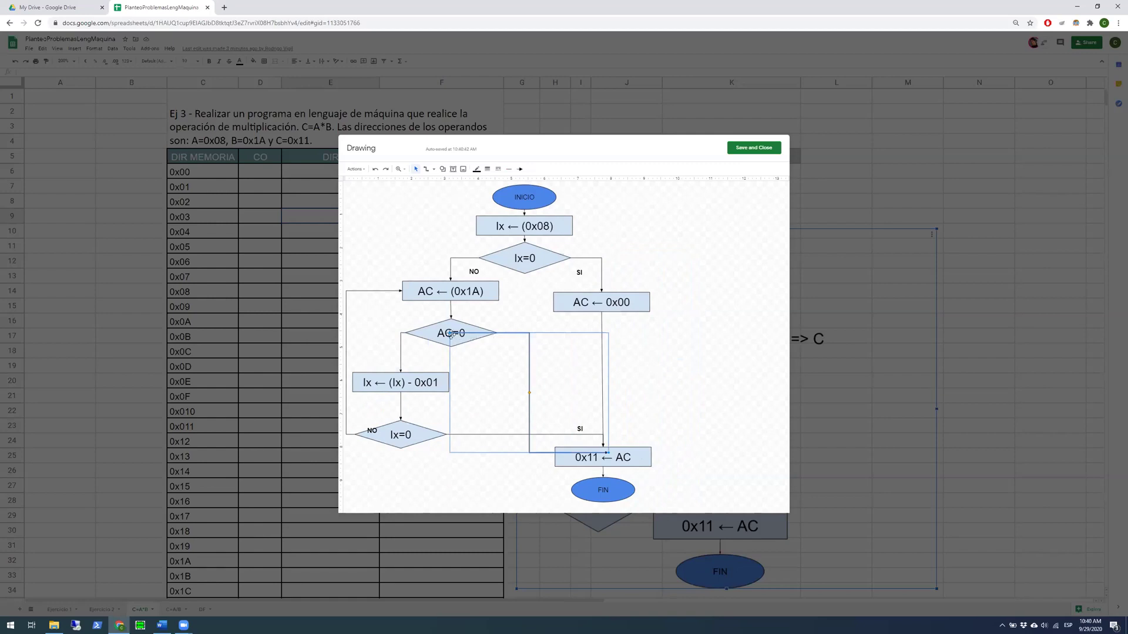
left_click(495, 360)
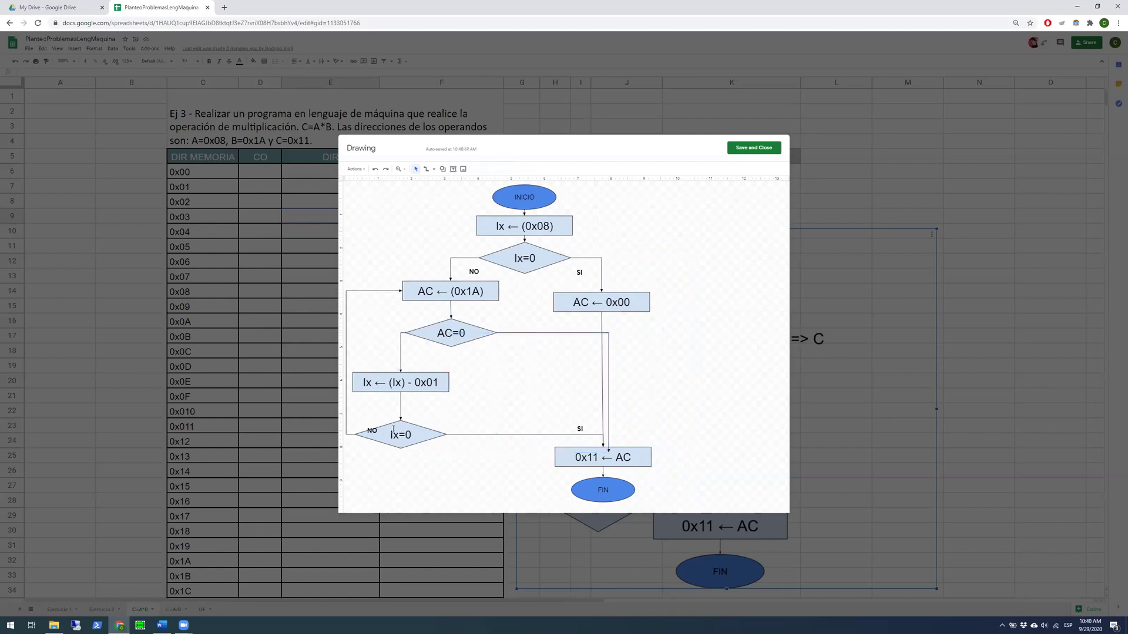
Copy the AC ← (0x1A) box below the lower Ix=0 diamond and redirect the diamond's NO arrow to the copy
left_click(429, 298)
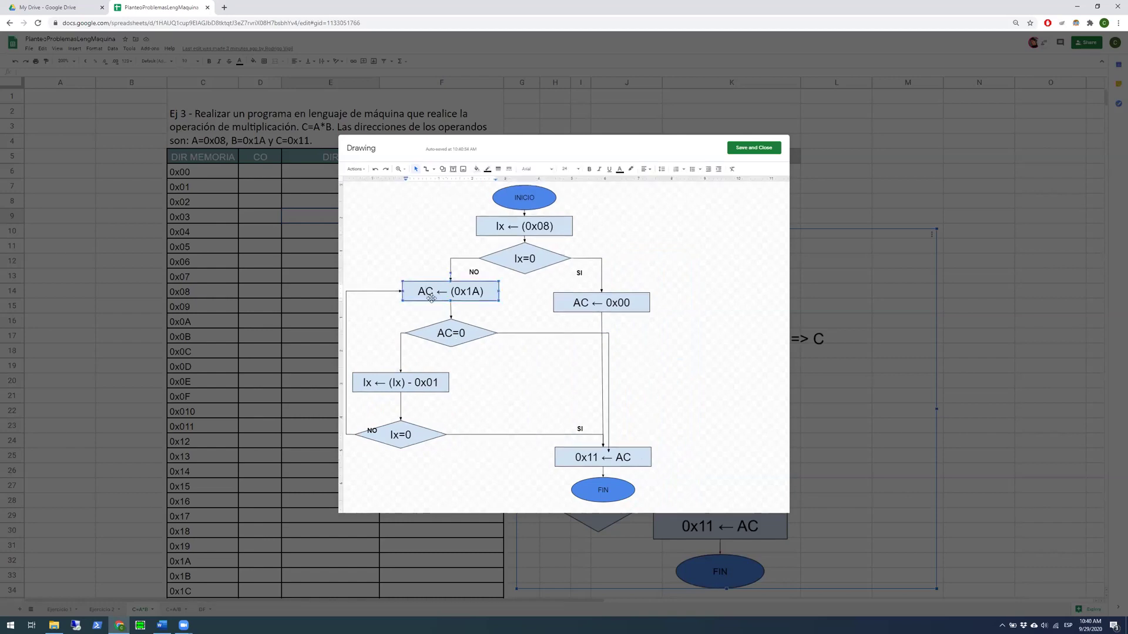
left_click_drag(431, 304, 377, 486)
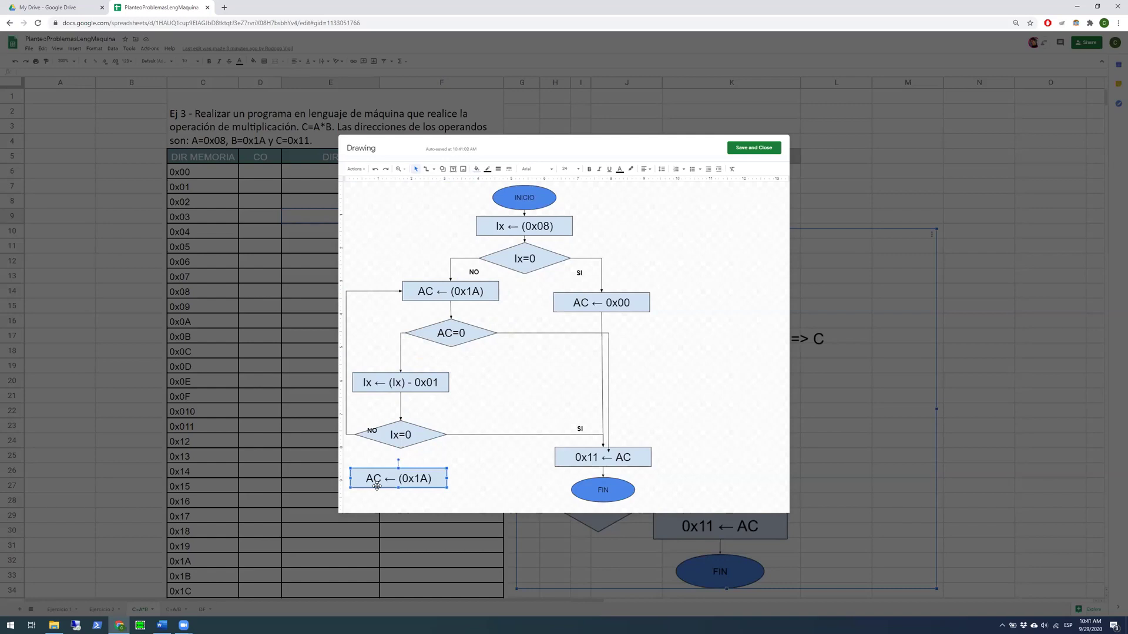
left_click(353, 434)
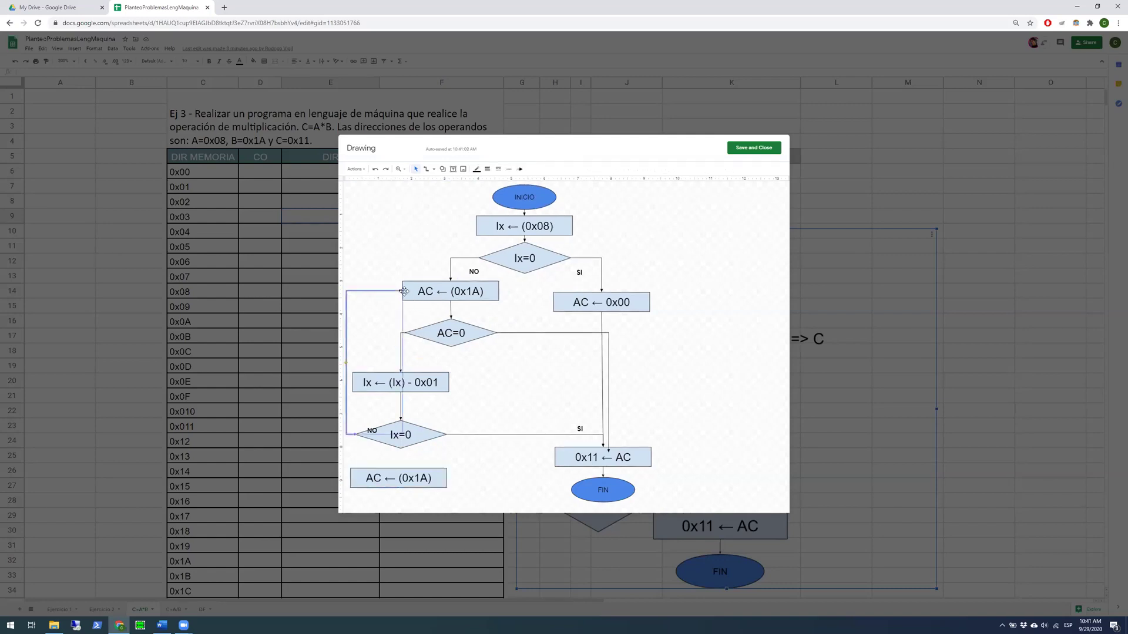
left_click_drag(401, 290, 401, 471)
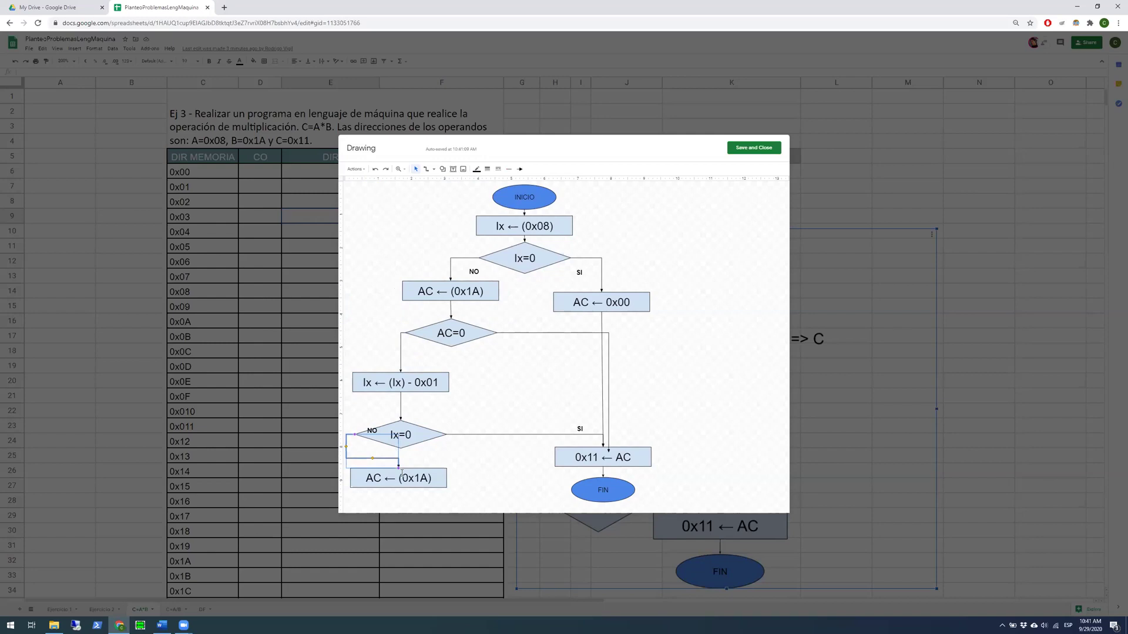
Change the copied box's text to AC ← AC+(0x1A)
left_click(400, 479)
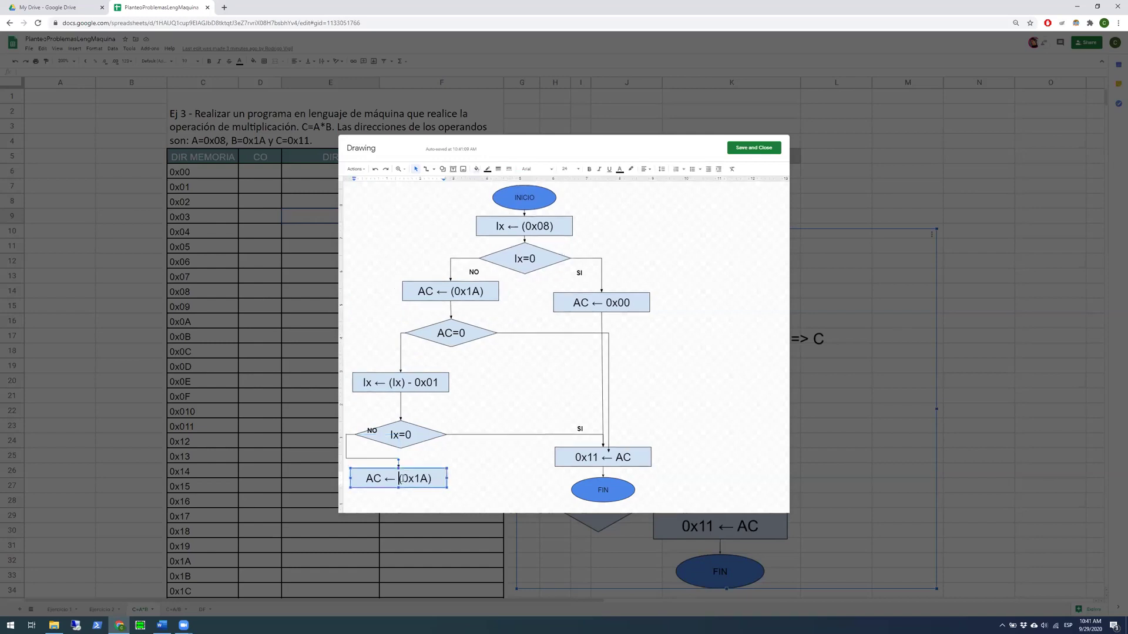
type("AC+")
left_click(475, 471)
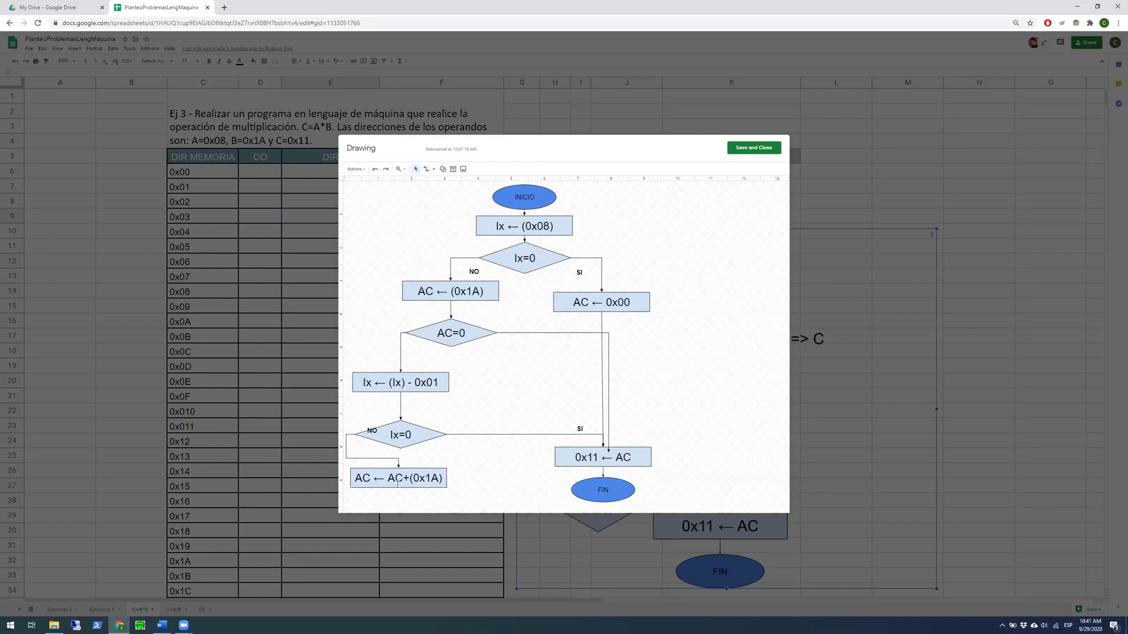
Start the NO arrow at the lower Ix=0 diamond's bottom corner and align the AC ← AC+(0x1A) box beneath it
left_click(347, 445)
left_click_drag(357, 435, 415, 469)
left_click(438, 463)
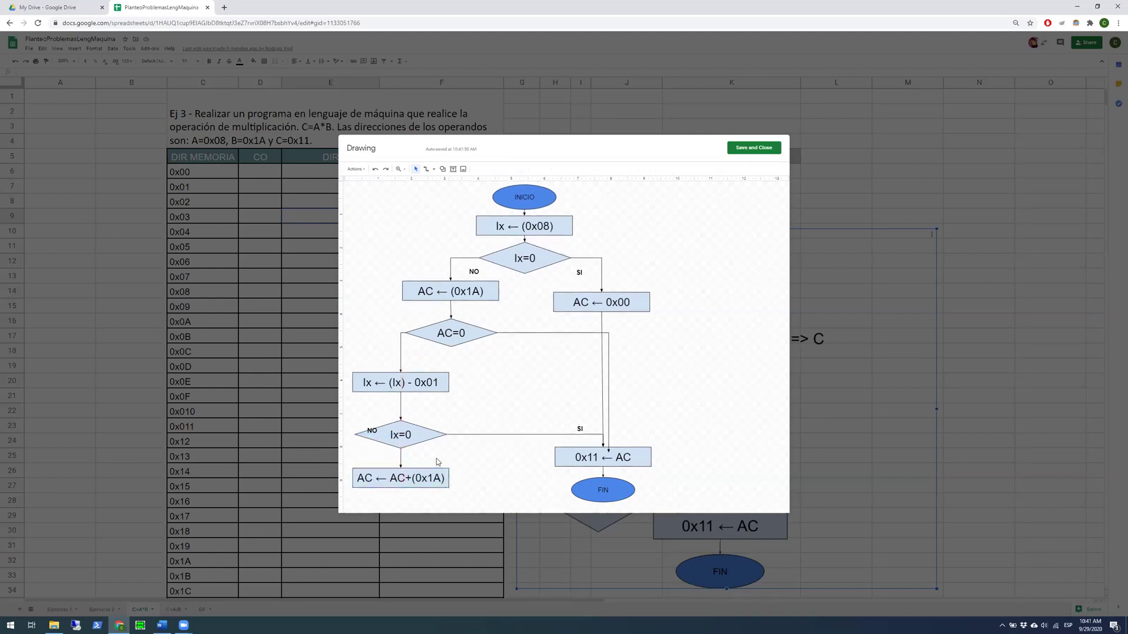
Link the left sides of the Ix ← (Ix) - 0x01 and AC ← AC+(0x1A) boxes, and start the AC=0 diamond's downward arrow at its bottom corner
left_click_drag(399, 357, 353, 382)
left_click_drag(441, 498, 443, 371)
left_click(413, 359)
left_click_drag(405, 333, 451, 346)
Move the Ix ← (Ix) - 0x01 box, lower Ix=0 diamond, NO label and AC ← AC+(0x1A) box right, centred under the AC=0 diamond
left_click_drag(478, 500, 434, 376)
key("Right")
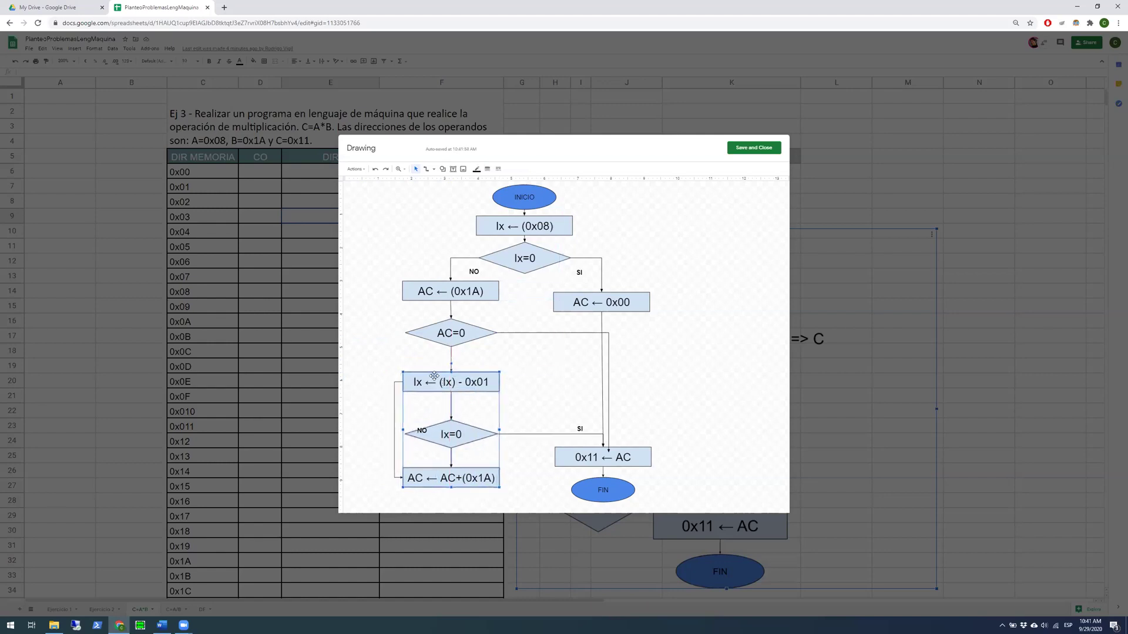
left_click(542, 370)
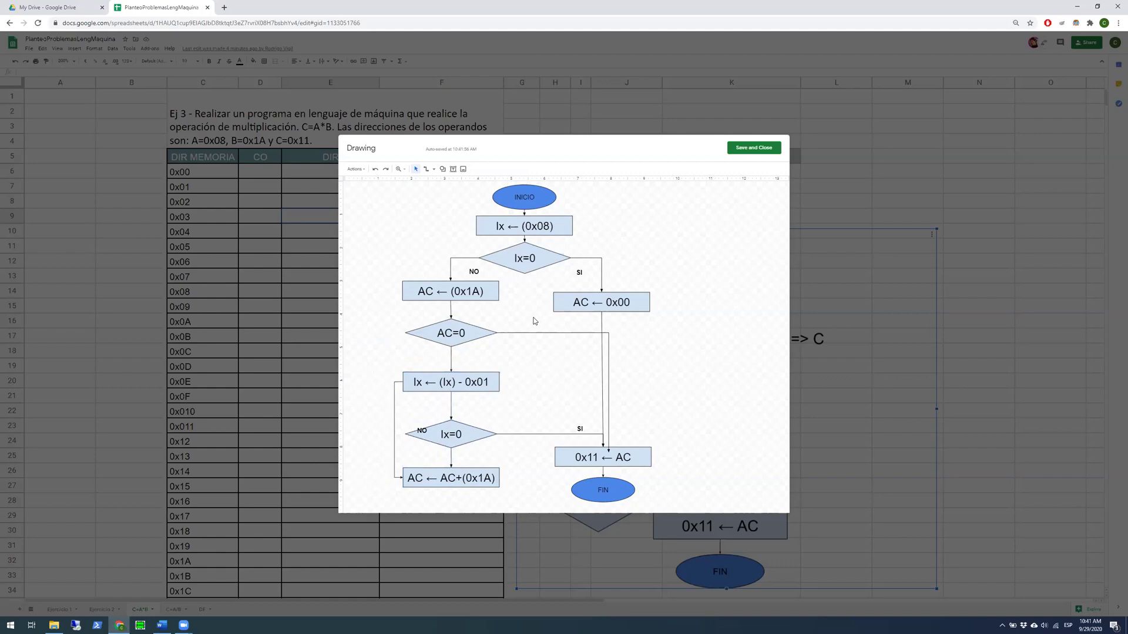
Move the AC ← 0x00, 0x11 ← AC and FIN shapes right, and reattach the AC=0 connector to the diamond's right corner
left_click_drag(647, 491, 616, 304)
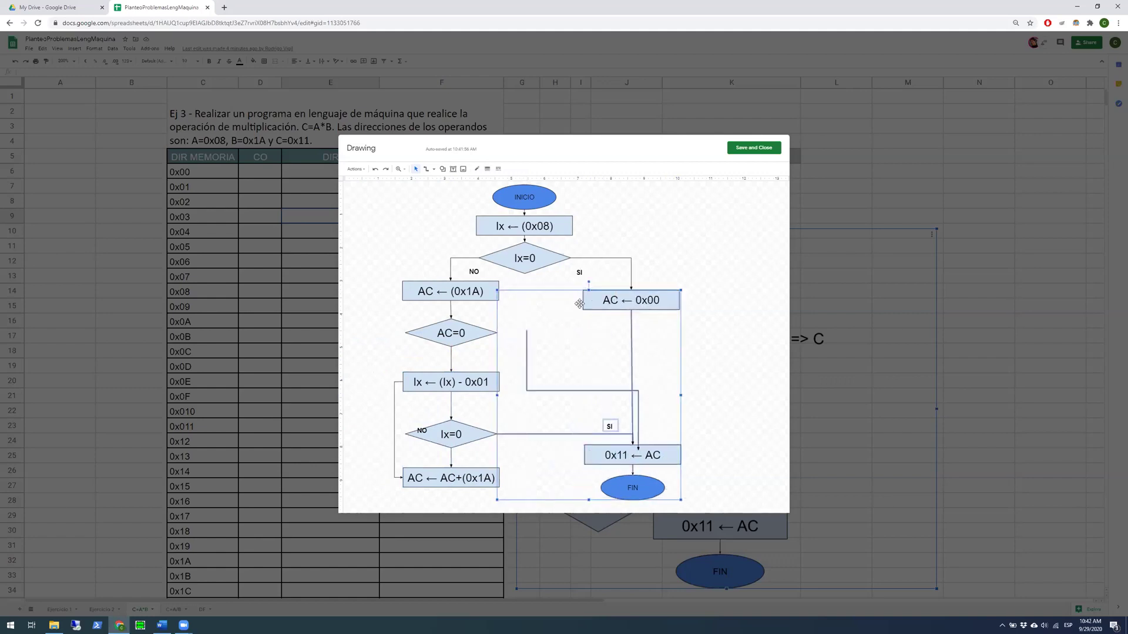
left_click(522, 333)
left_click(528, 339)
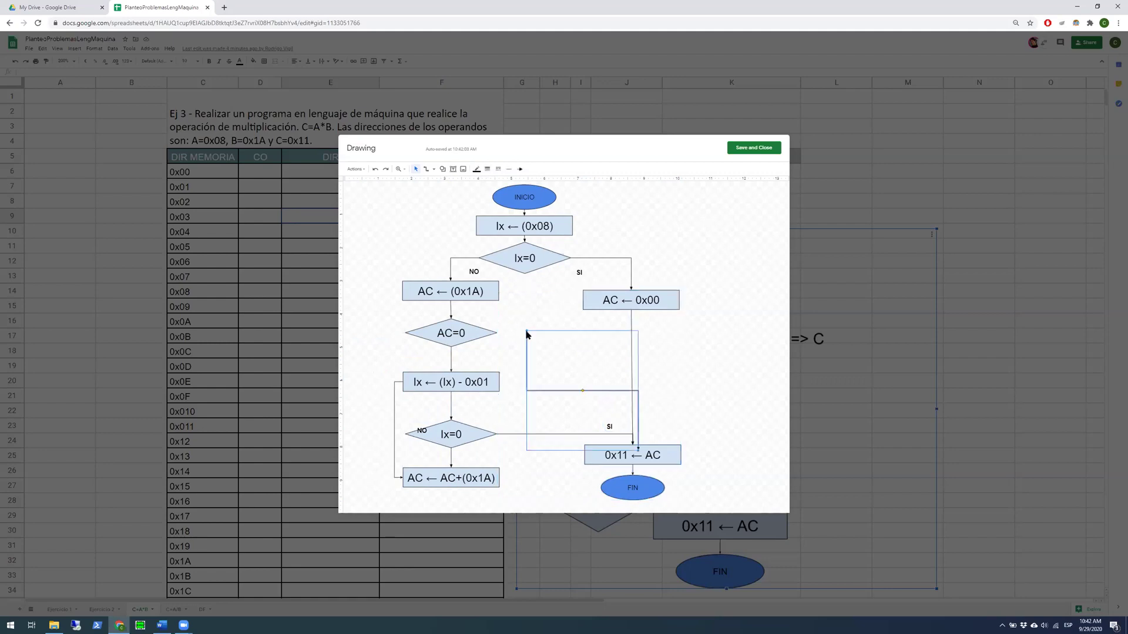
left_click_drag(526, 333, 499, 333)
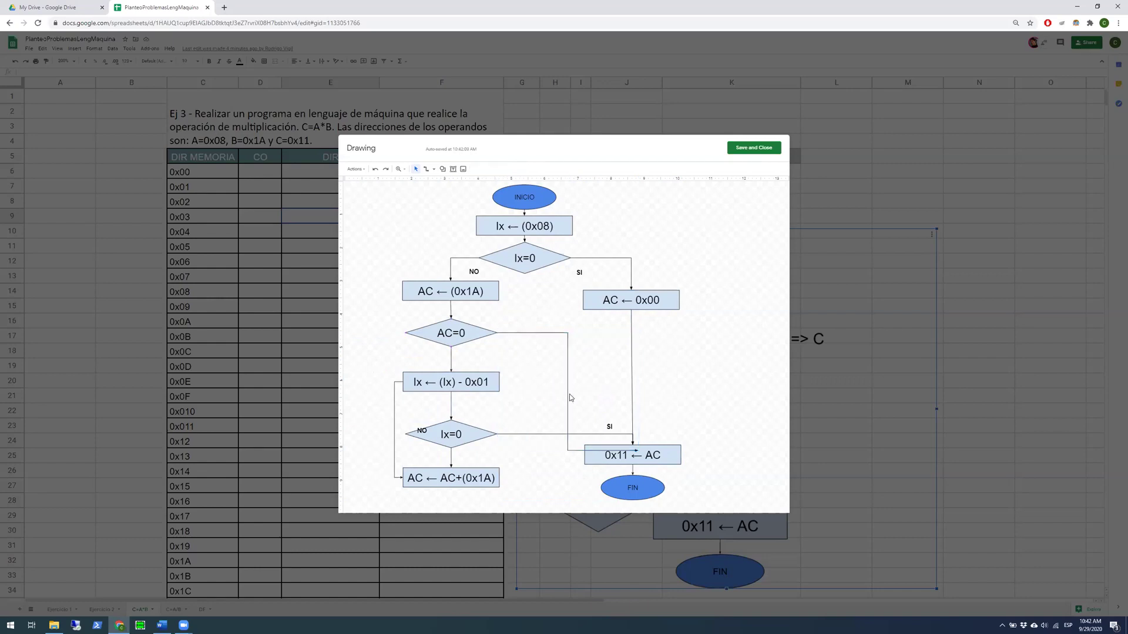
Route the AC=0 connector's vertical segment along the AC ← 0x00 line and end it at the top centre of 0x11 ← AC
left_click(568, 396)
left_click_drag(568, 395, 629, 395)
left_click_drag(632, 394, 632, 394)
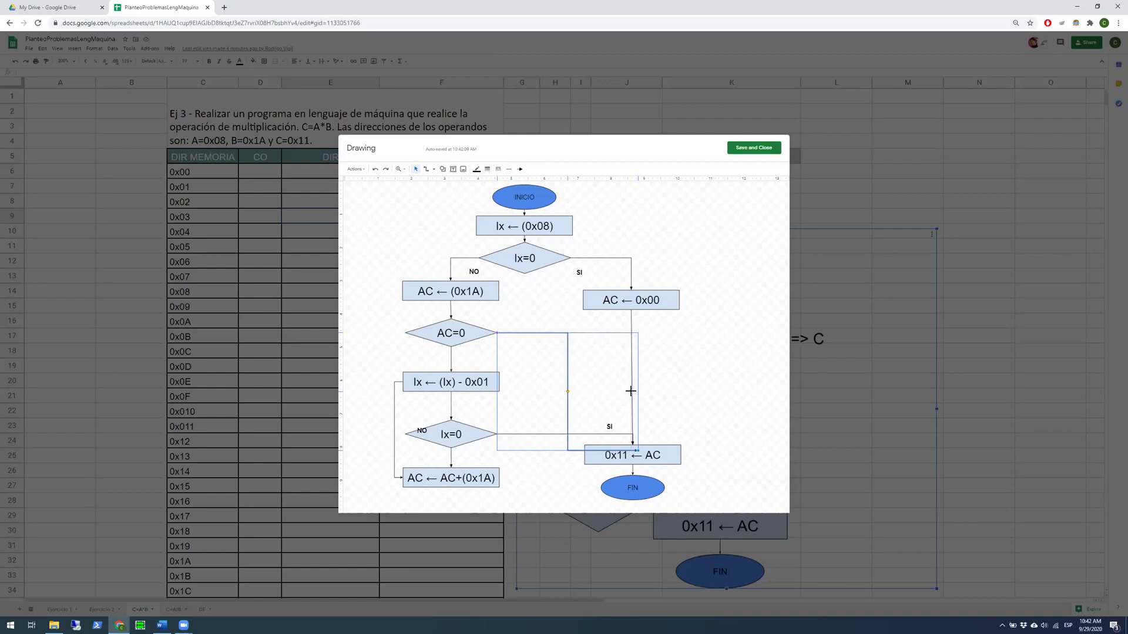
left_click(669, 391)
left_click(585, 332)
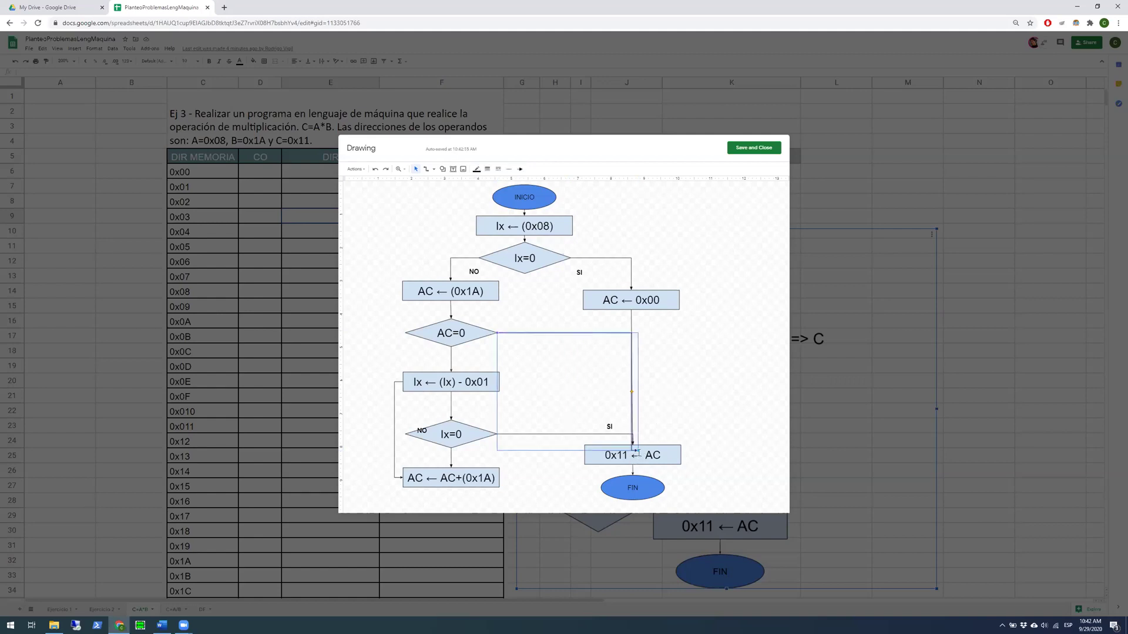
left_click_drag(635, 450, 632, 446)
left_click(652, 425)
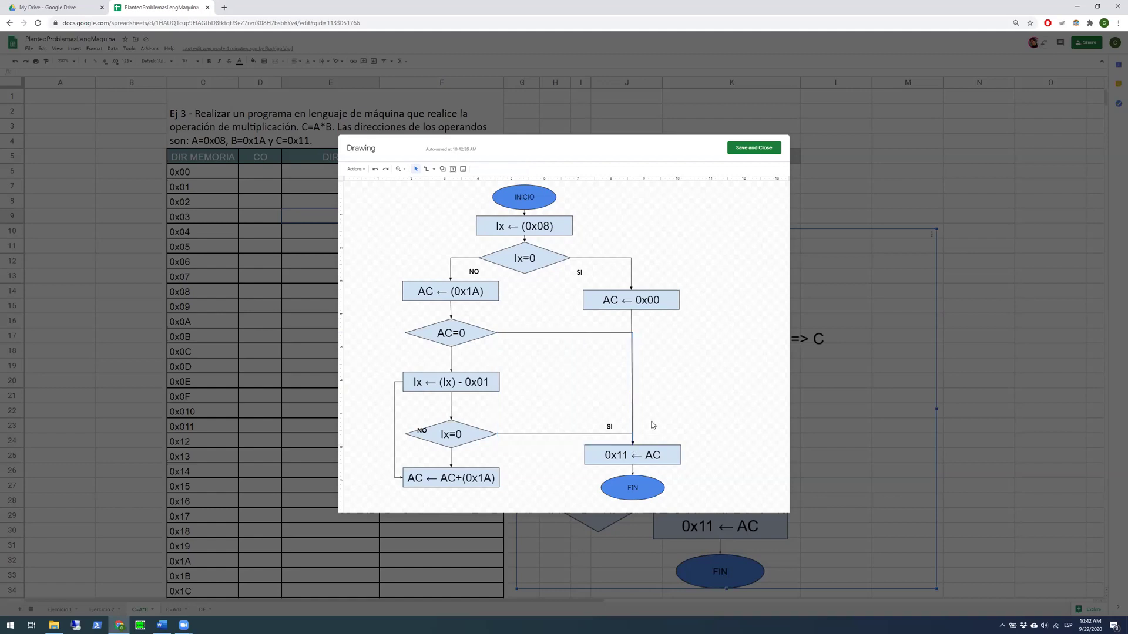
Remove the loop connector's arrowhead at AC ← AC+(0x1A), leaving it pointing into the Ix ← (Ix) - 0x01 box
left_click(394, 413)
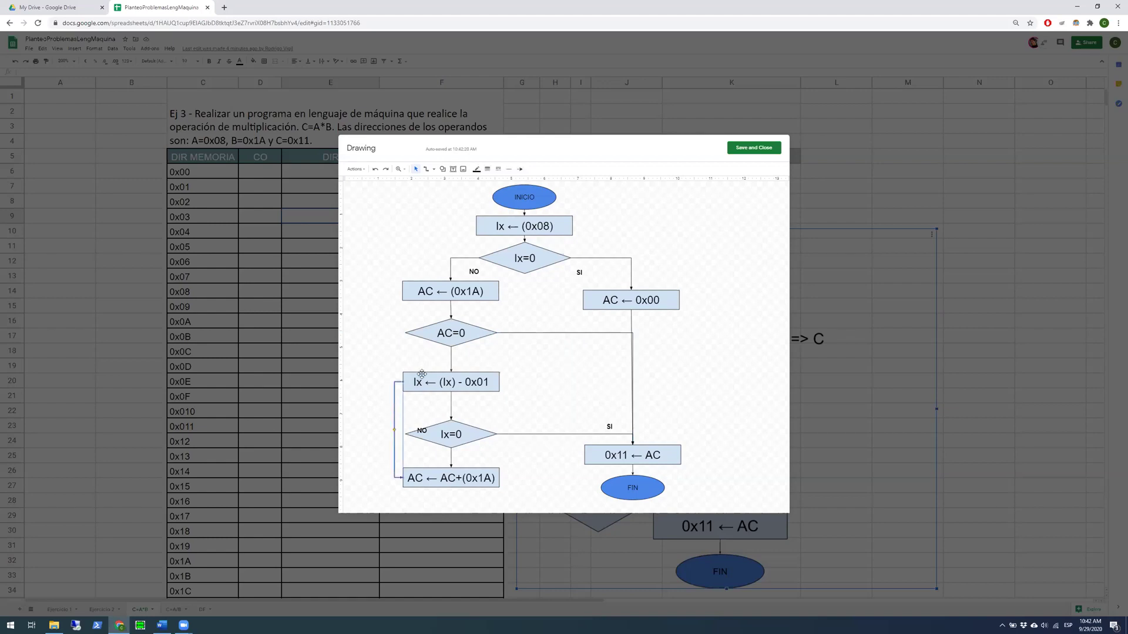
left_click(520, 170)
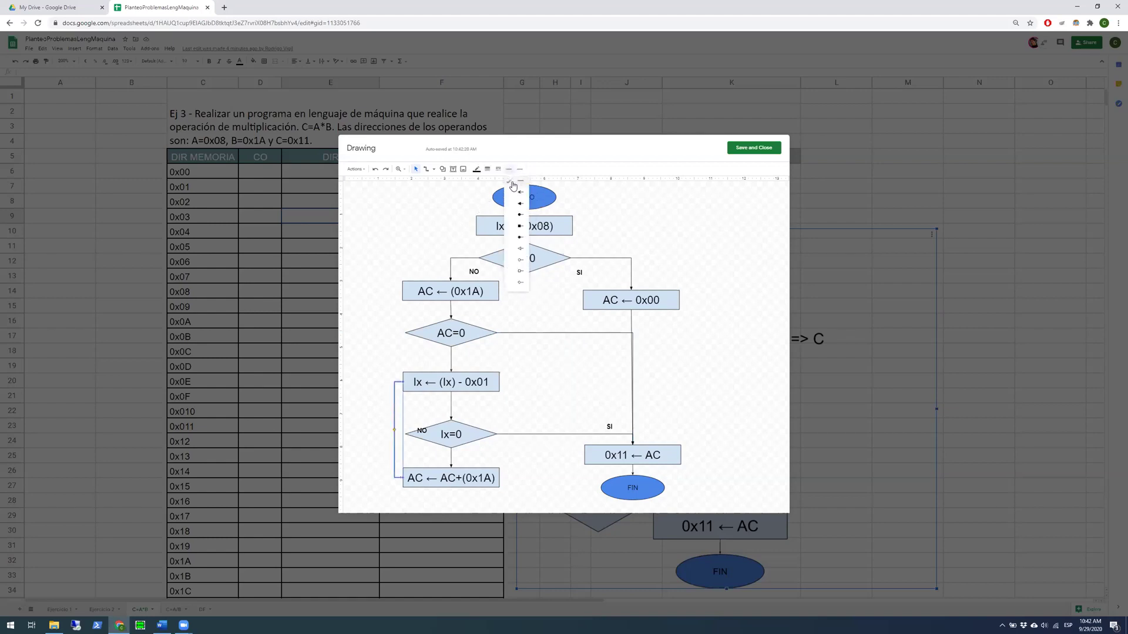
left_click(524, 182)
left_click(372, 343)
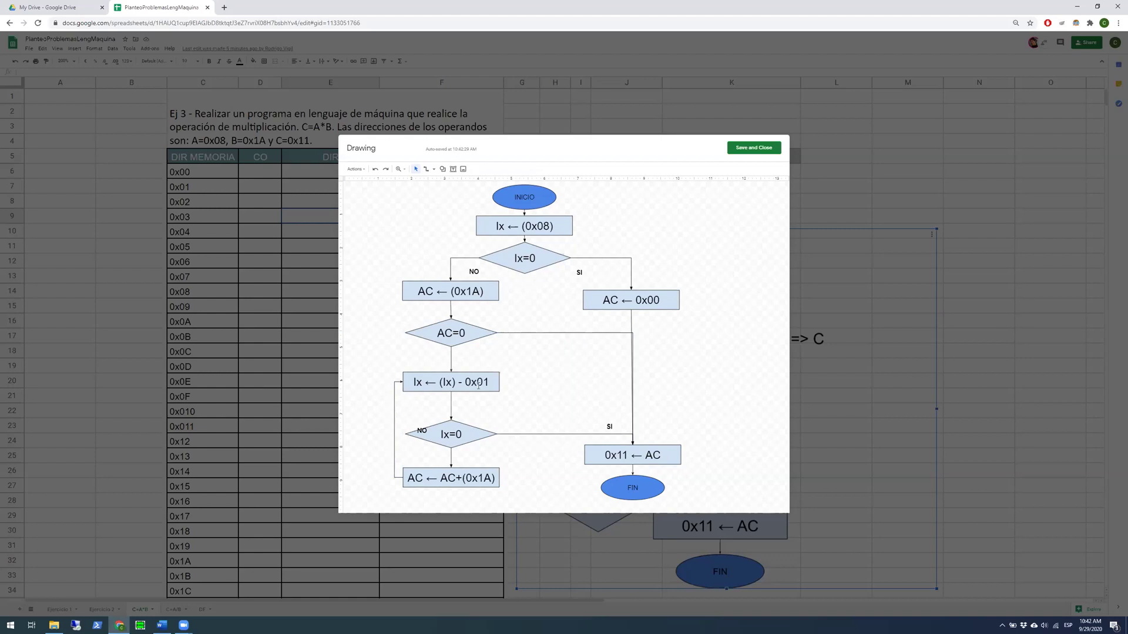
Move the loop's boxes and Ix=0 diamond up closer to AC=0, and place the NO label beneath the lower Ix=0 diamond
left_click_drag(460, 499, 449, 365)
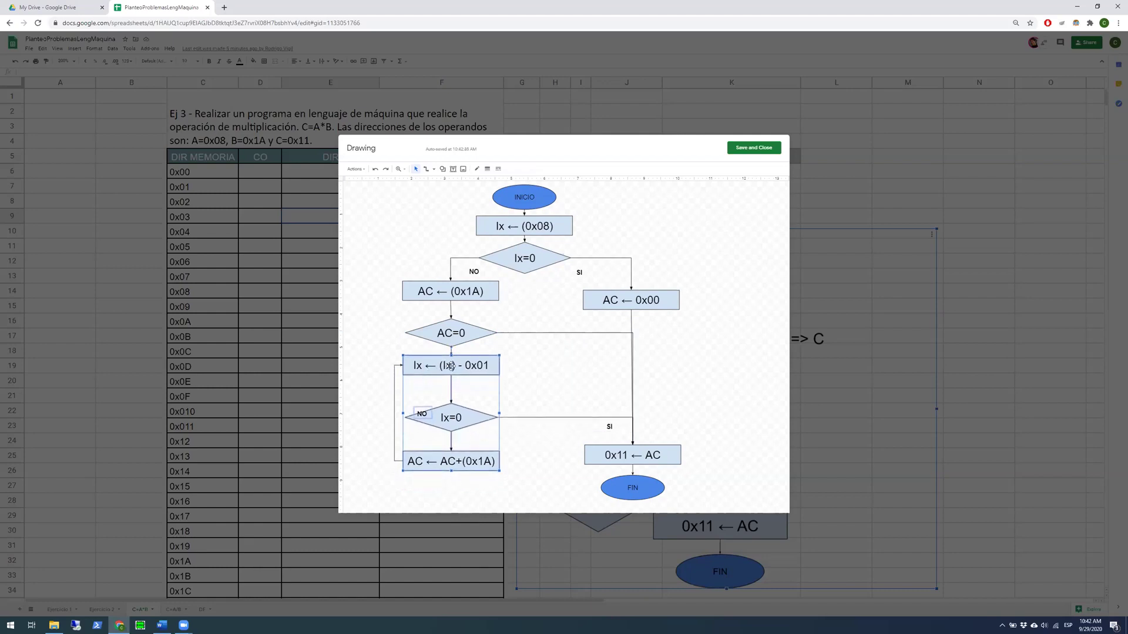
left_click(474, 486)
left_click(421, 416)
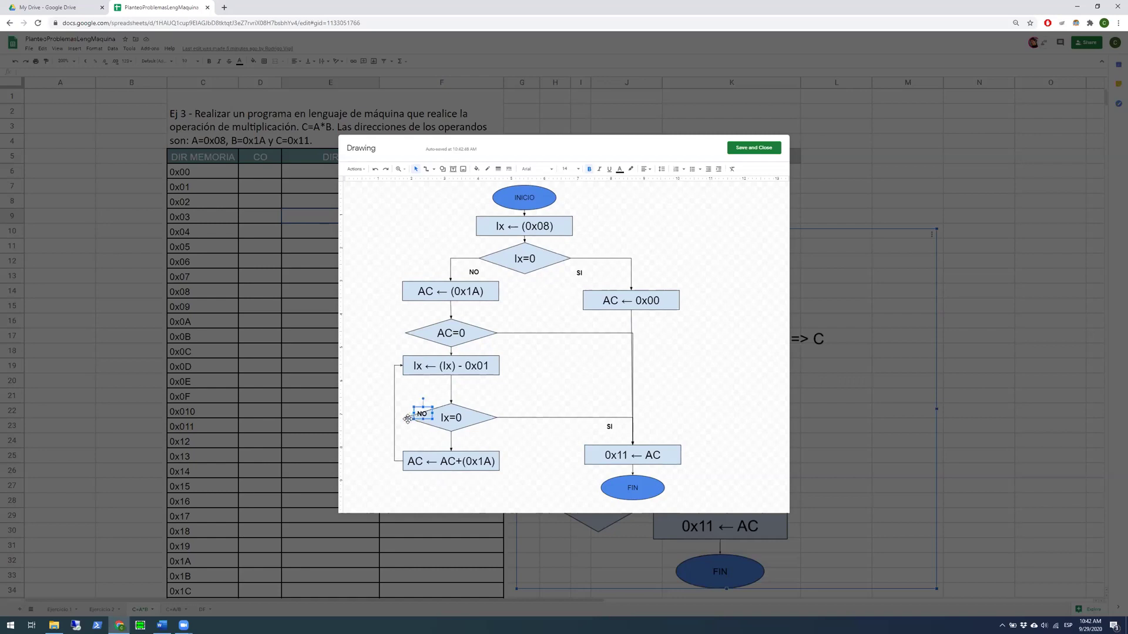
left_click_drag(421, 409, 457, 442)
left_click(542, 289)
Centre the chain from AC ← (0x1A) to AC ← AC+(0x1A) under the upper Ix=0 diamond and start its arrow at the diamond's bottom corner
left_click_drag(506, 480, 400, 277)
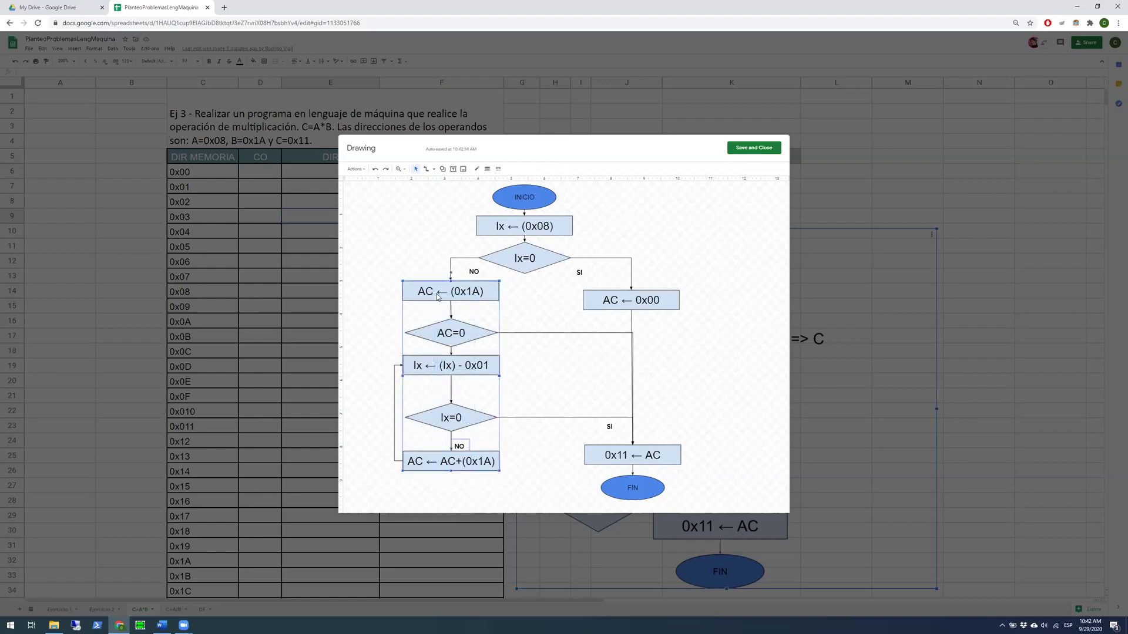
left_click_drag(455, 301, 515, 310)
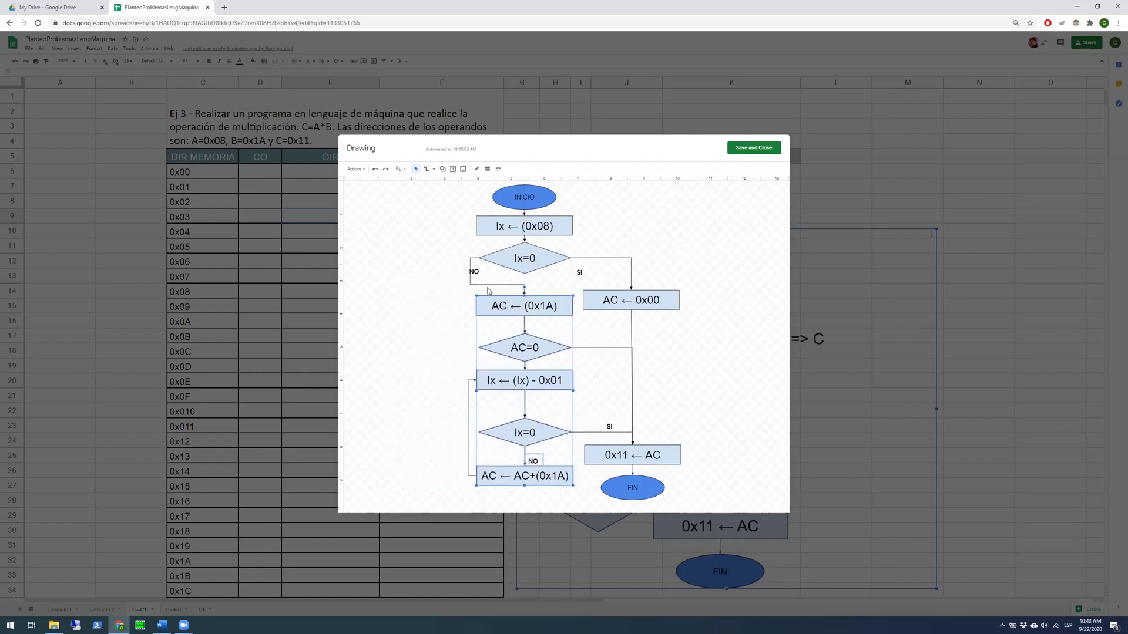
left_click(470, 262)
left_click_drag(478, 258, 524, 274)
Move the AC ← 0x00, 0x11 ← AC and FIN column a little further right and down
left_click(681, 406)
mouse_move(681, 500)
left_mouse_down()
mouse_move(656, 434)
mouse_move(641, 295)
left_mouse_up()
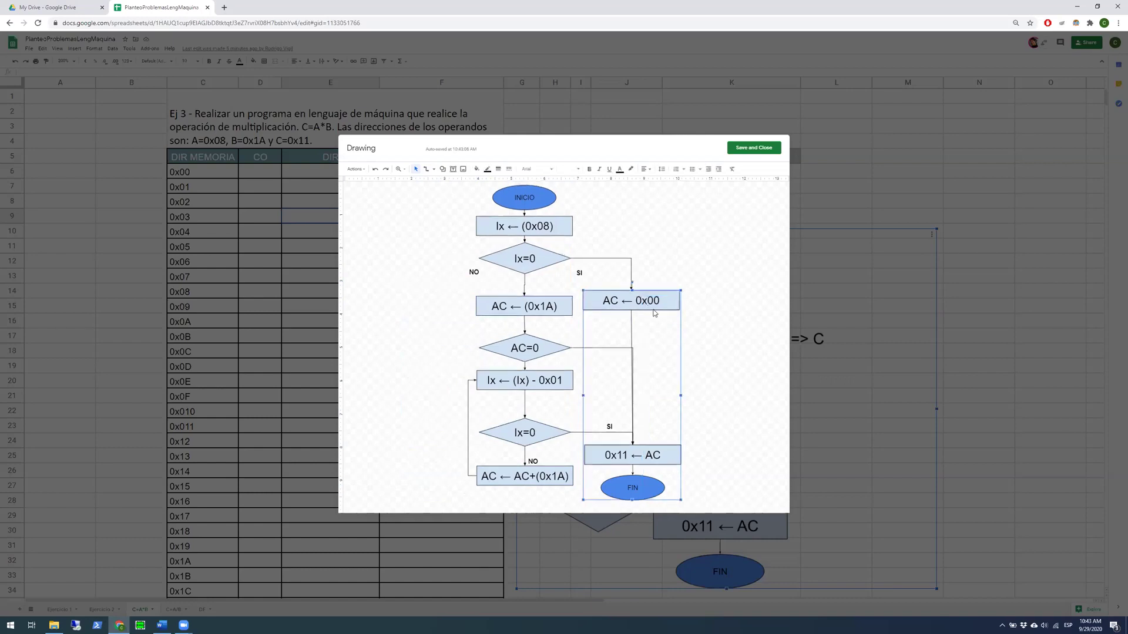
left_click_drag(667, 457, 687, 464)
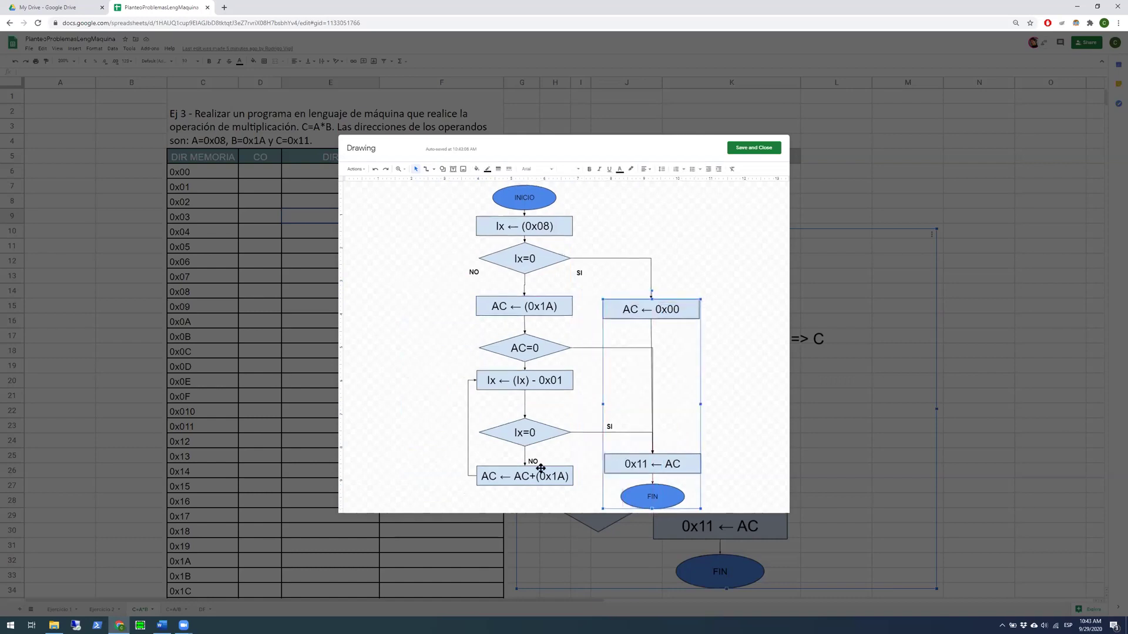
Nudge the NO label beside the lower Ix=0 diamond's downward arrow and place a duplicate beside the AC=0 diamond's downward arrow
left_click(537, 464)
left_click_drag(540, 453, 536, 449)
key("ctrl+d")
left_click_drag(545, 374, 539, 360)
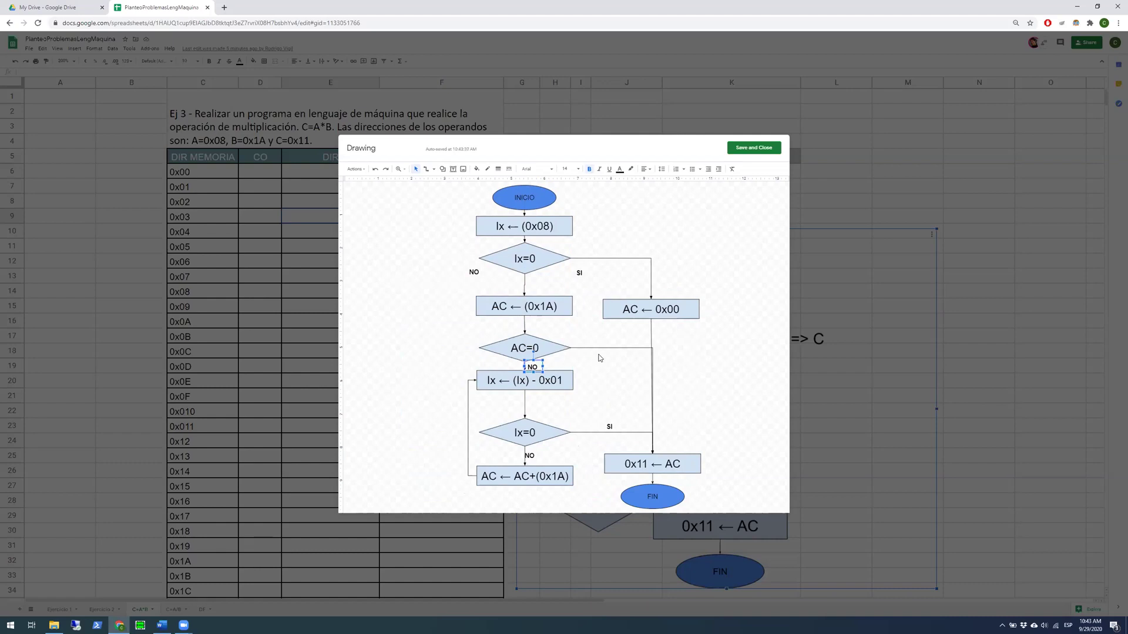
Place SI labels by the right branches of the upper Ix=0 and AC=0 diamonds, and move the upper NO label beside its downward arrow
left_click(580, 273)
left_click_drag(584, 268, 586, 347)
key("Right")
key("Down")
left_click(478, 271)
left_click_drag(479, 271, 537, 291)
left_click(456, 278)
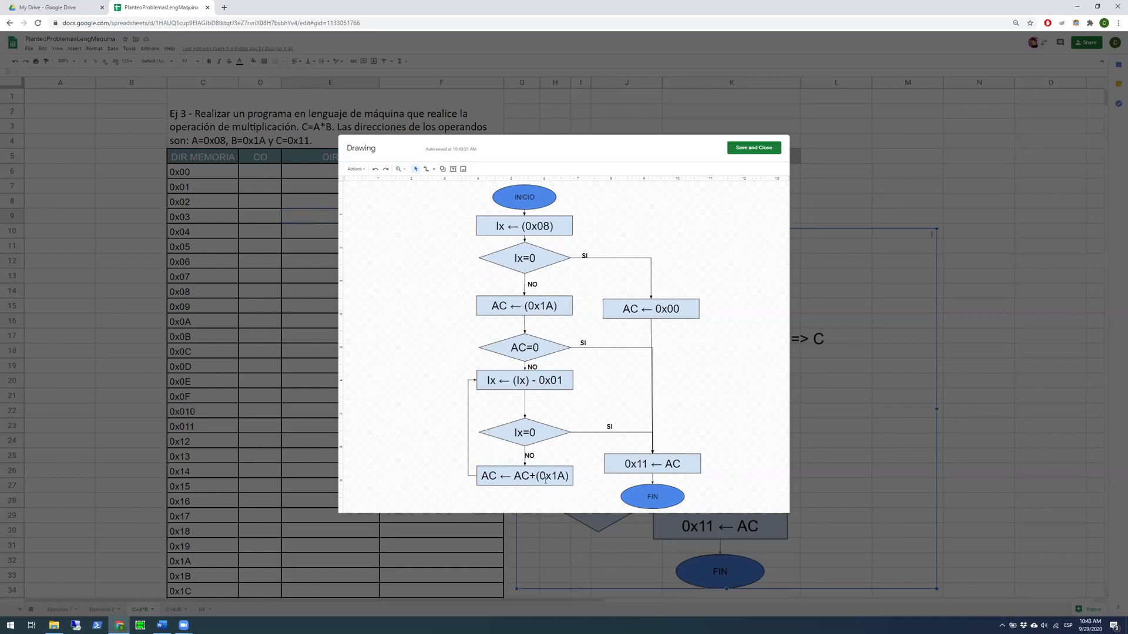
Move the lower Ix=0 diamond up closer to the Ix ← (Ix) - 0x01 box
left_click(545, 437)
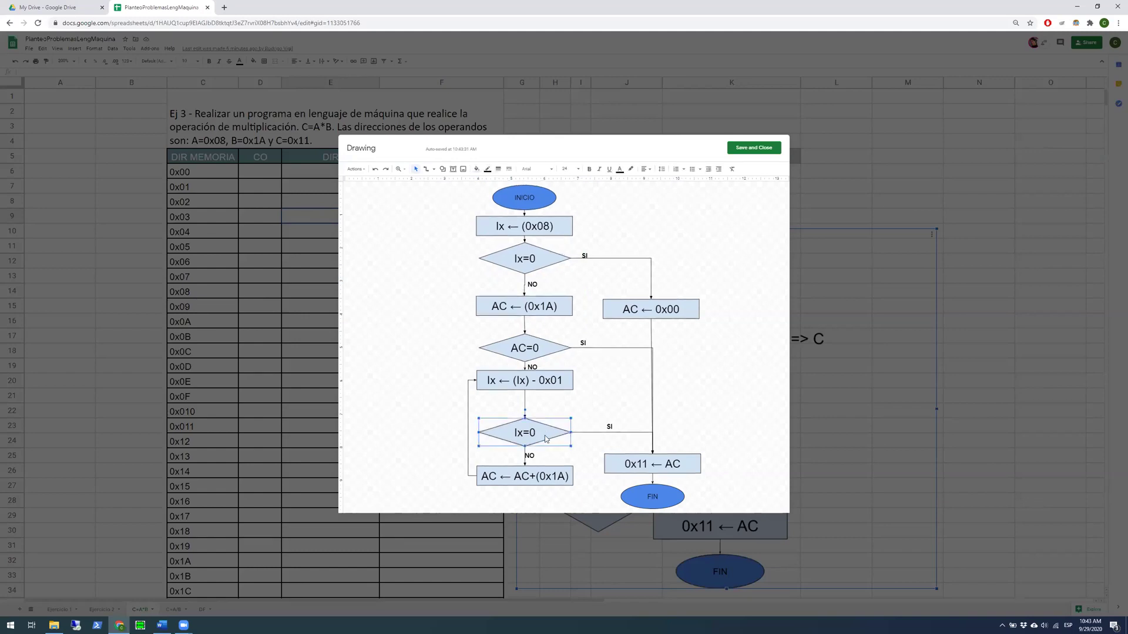
key("Up")
key("Up")
key("Up")
key("Up")
key("Up")
key("Up")
Move the AC ← AC+(0x1A) box and its NO label up together, closer to the lower Ix=0 diamond
left_click(552, 467)
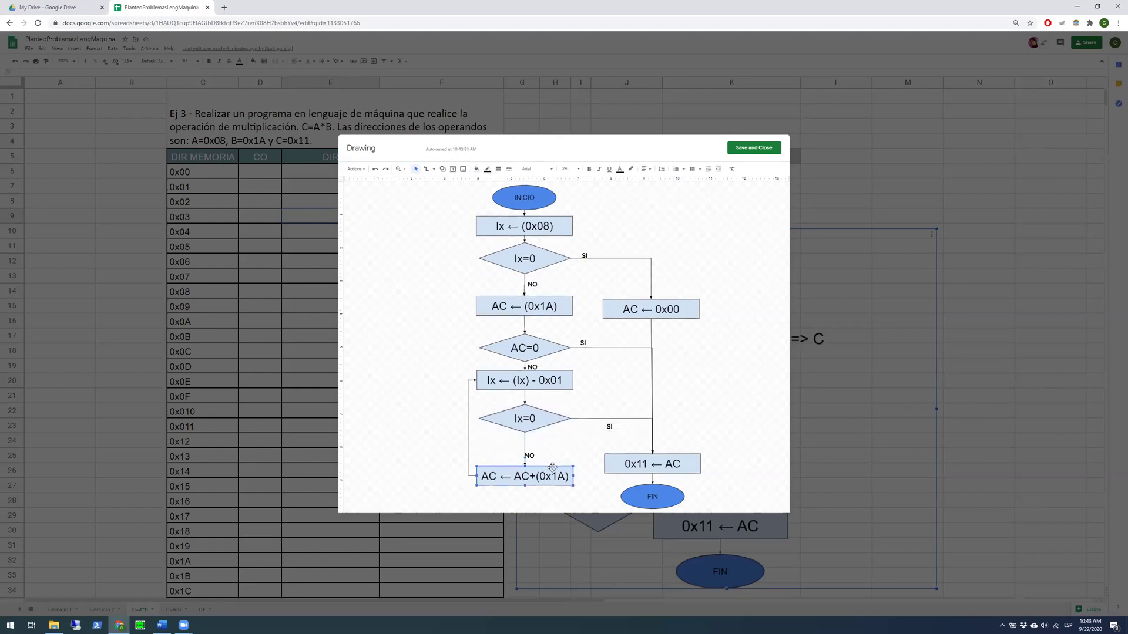
left_click(534, 455, "shift")
key("Up")
key("Up")
key("Up")
key("Up")
key("Up")
key("Up")
key("Up")
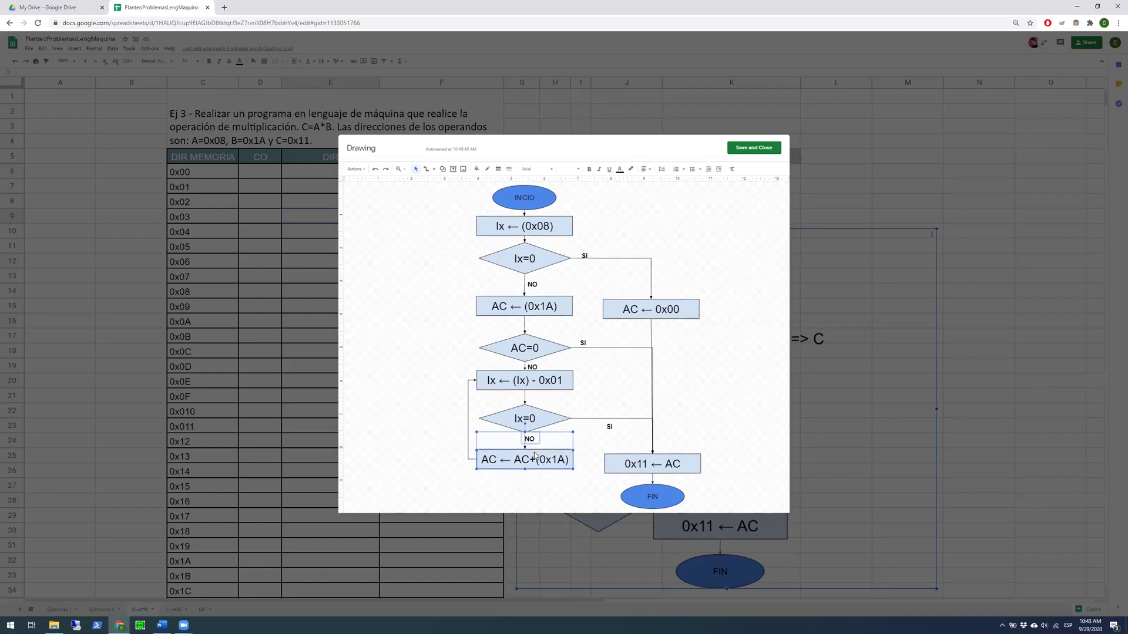
left_click(544, 408)
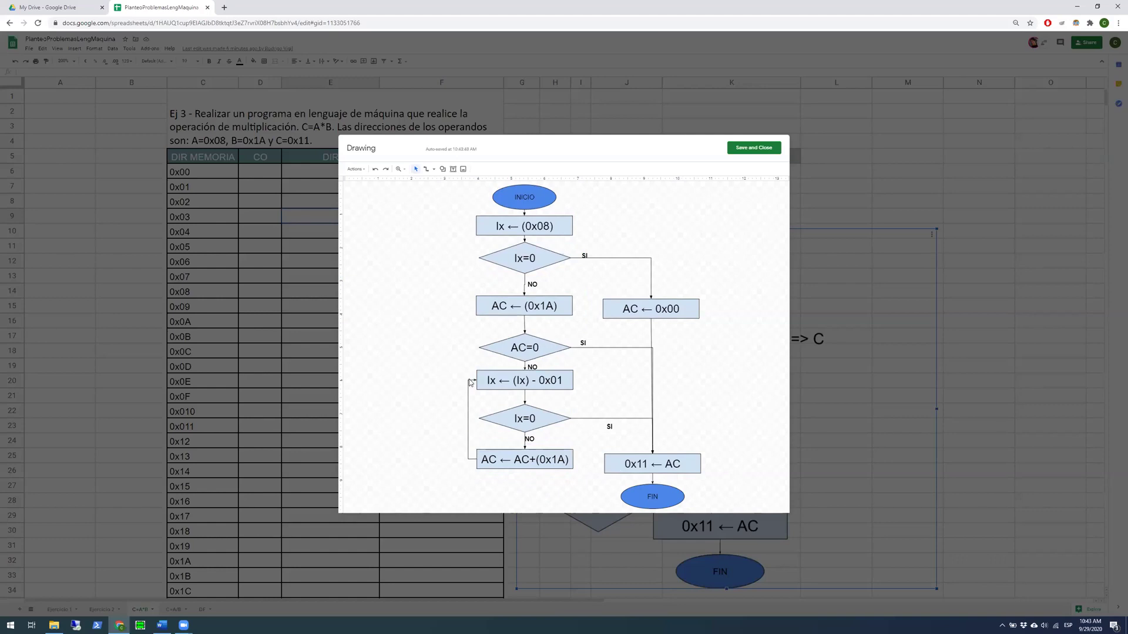
left_click(529, 268)
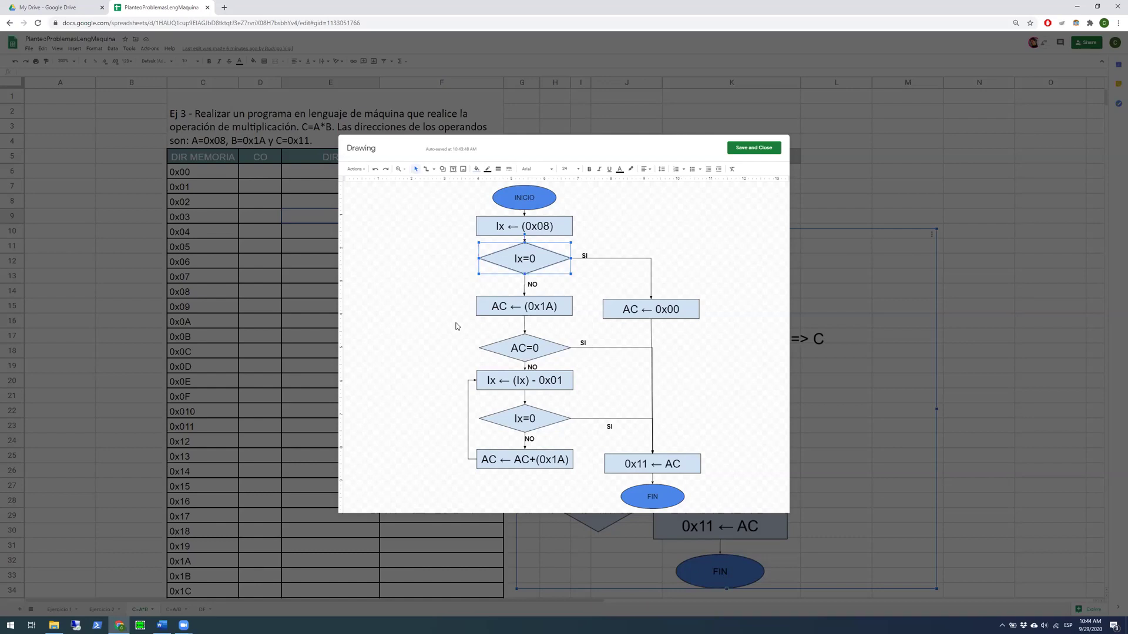
double_click(504, 229)
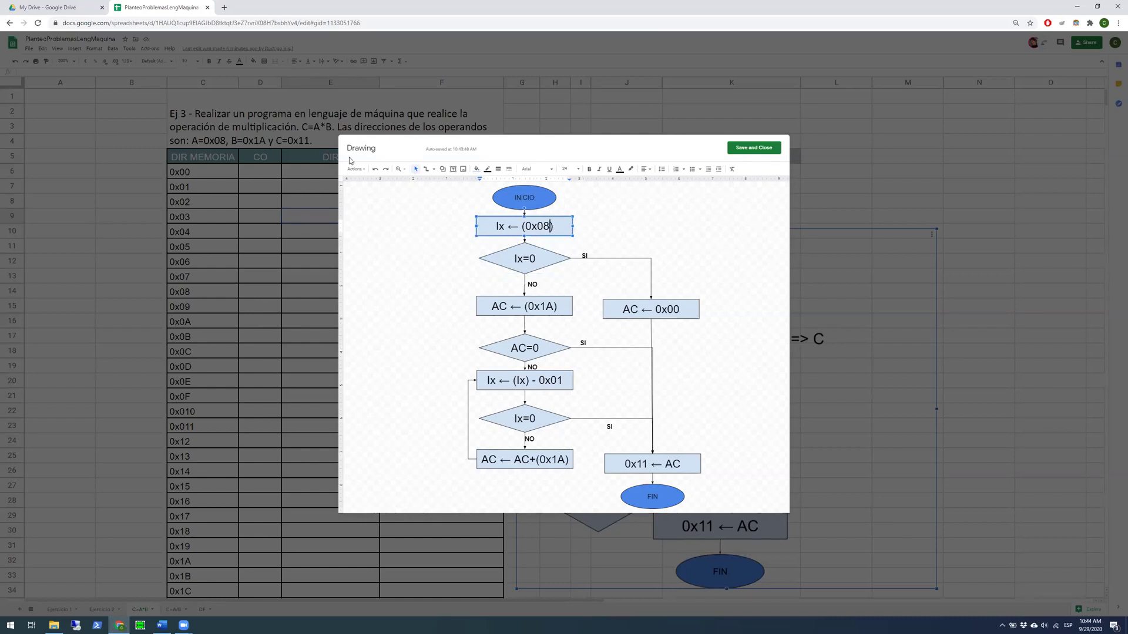
double_click(537, 227)
left_click(535, 258)
left_click_drag(535, 258, 515, 261)
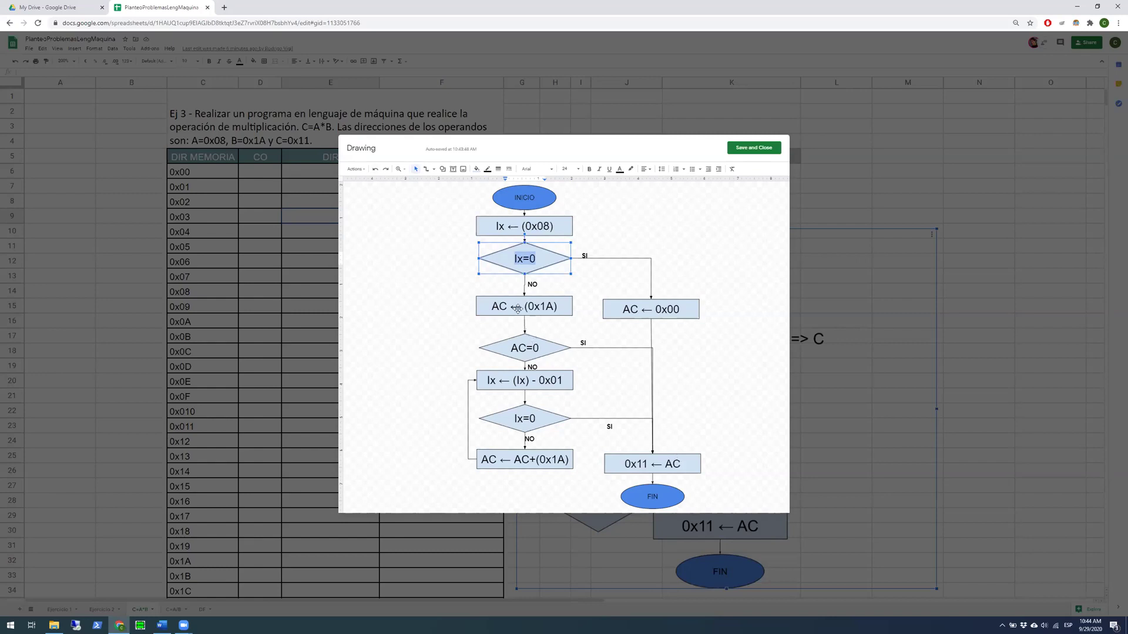
Move the AC ← 0x00 box up, closer to the upper Ix=0 diamond's SI branch
left_click(621, 300)
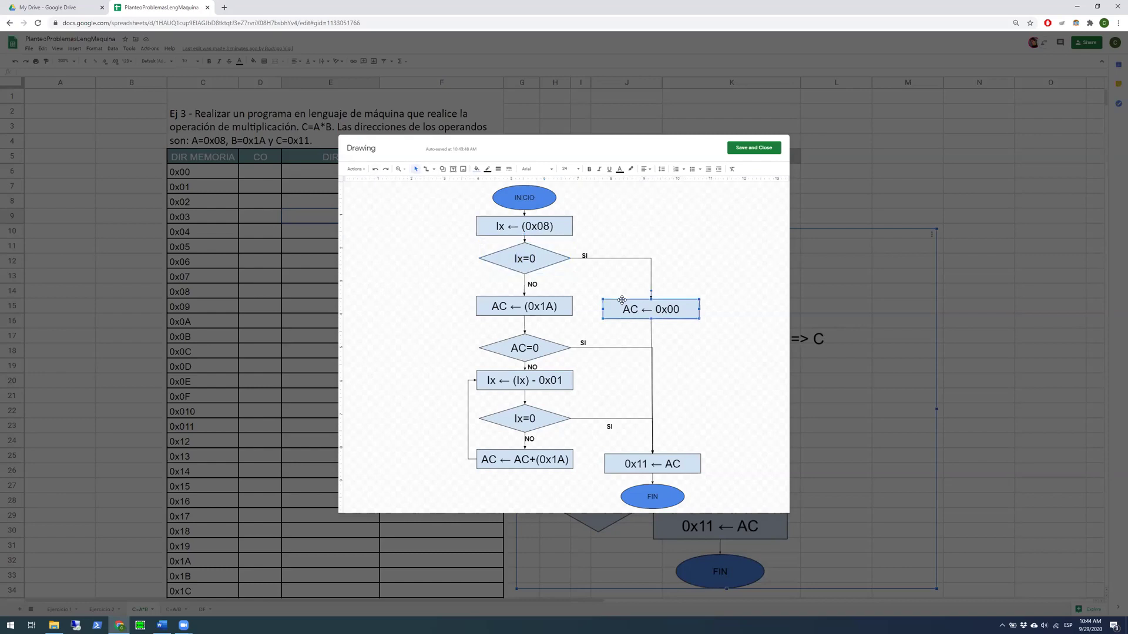
key("Up")
key("Up")
key("Up")
key("Up")
key("Up")
key("Up")
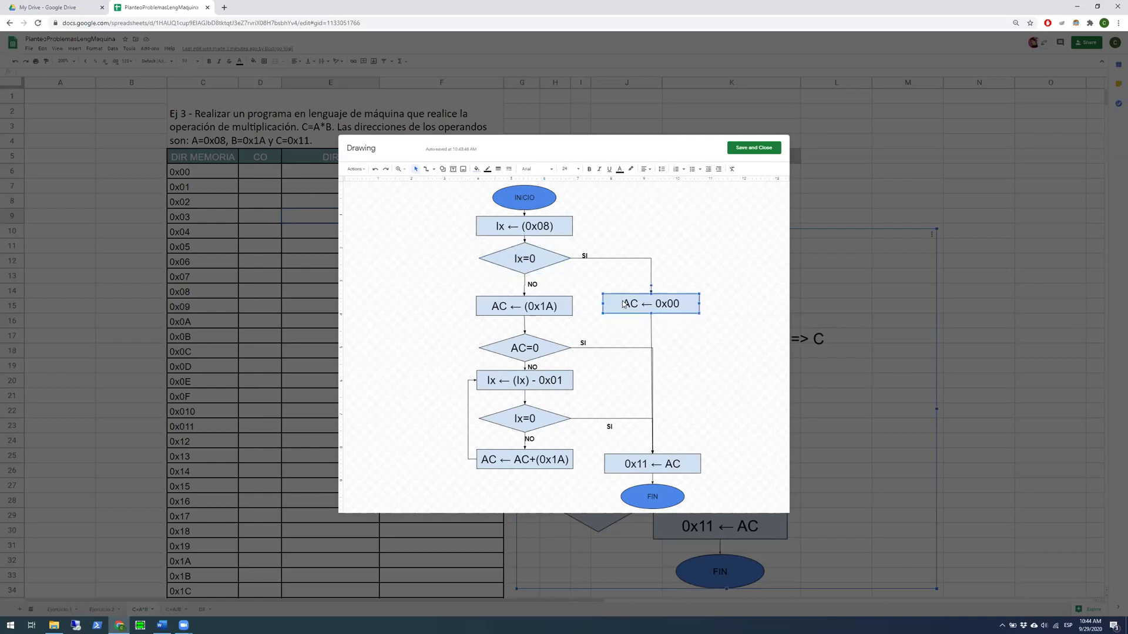
key("Up")
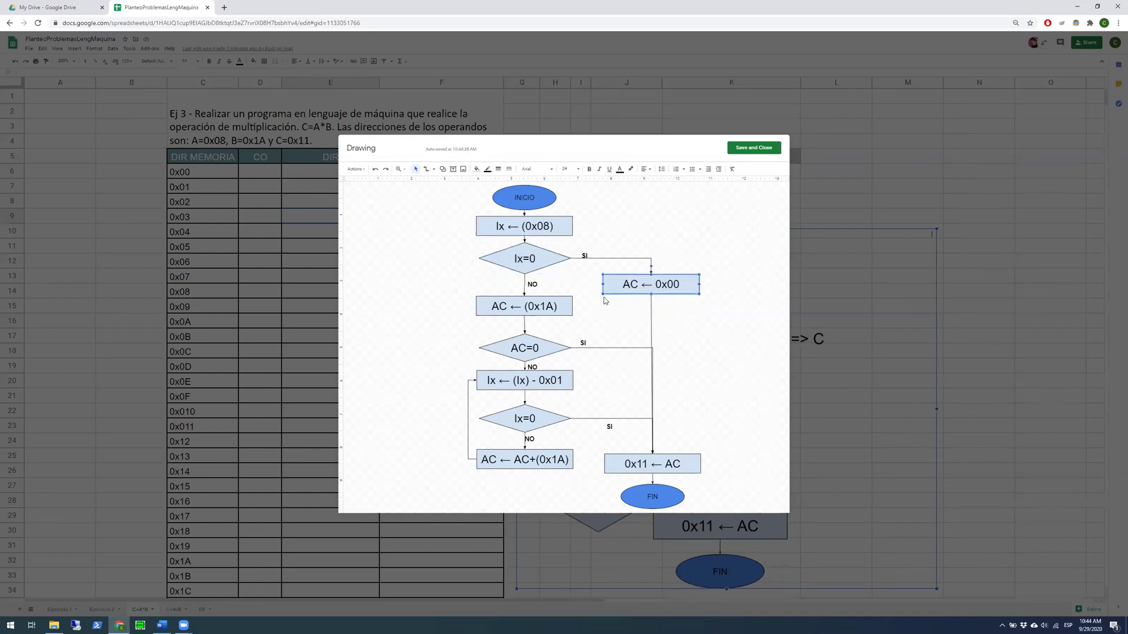
Move the AC=0 diamond up, closer to the AC ← (0x1A) box
left_click(528, 359)
left_click(547, 355)
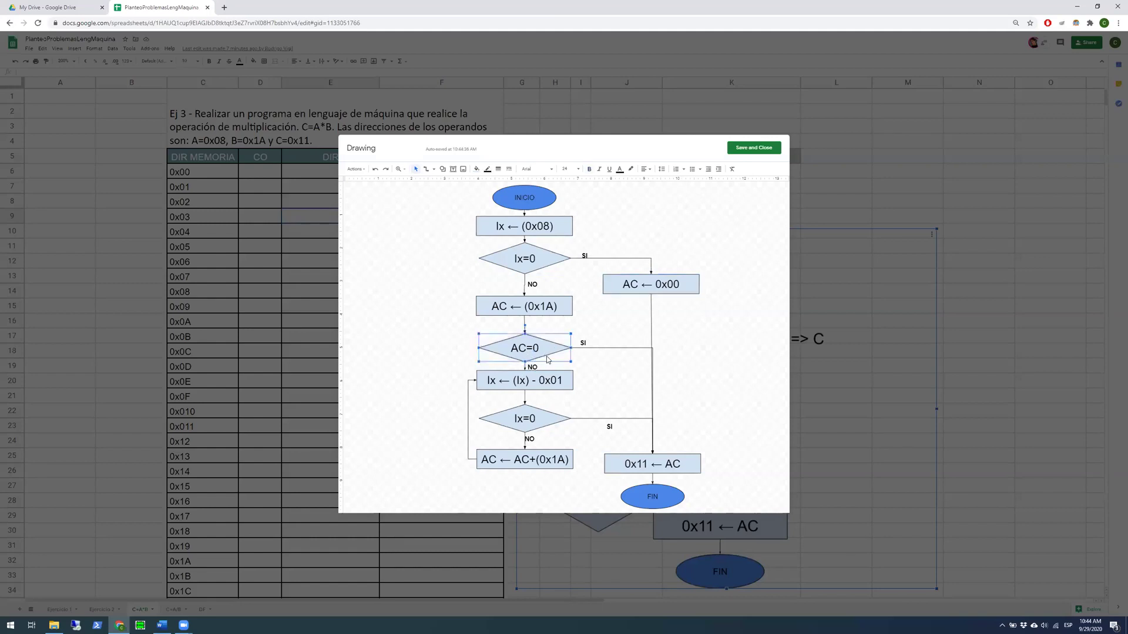
key("Up")
key("Up")
key("Up")
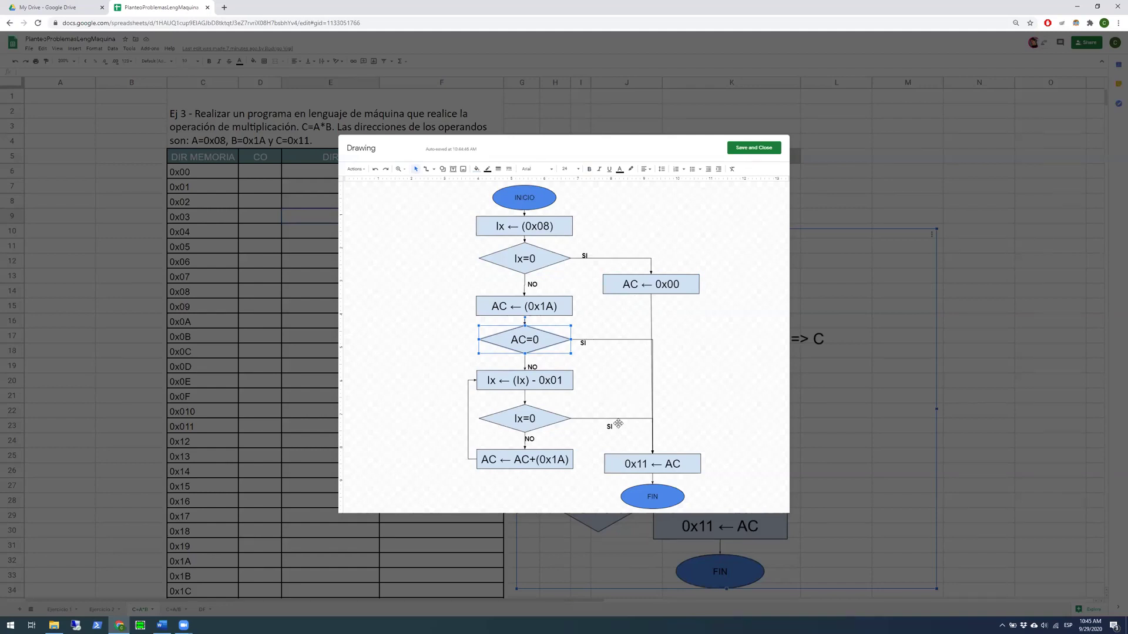
left_click(560, 484)
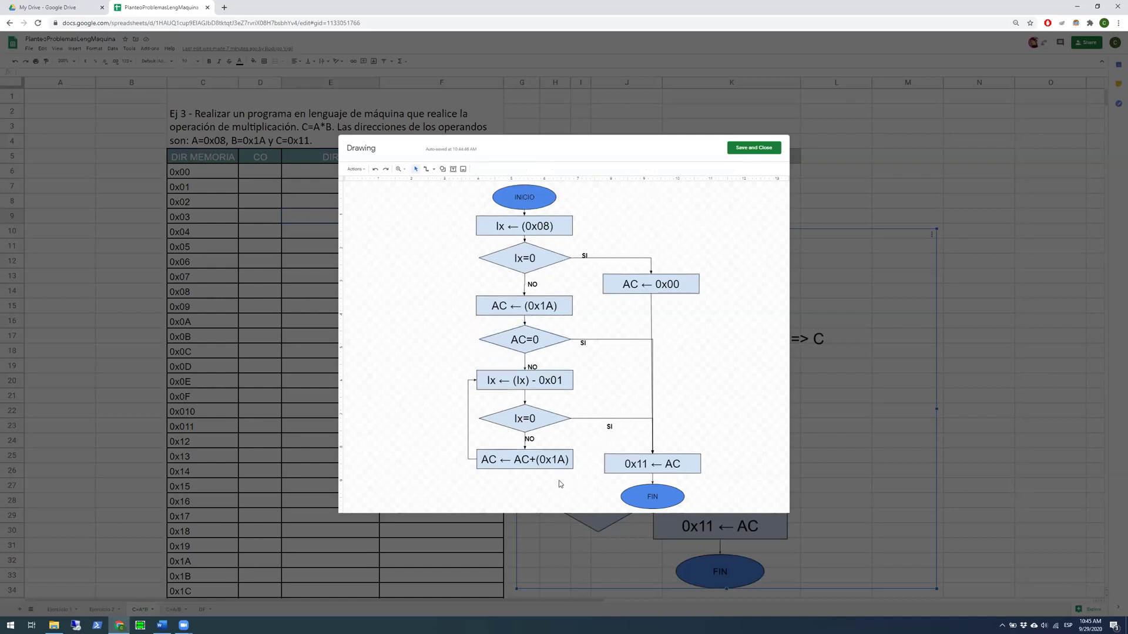
Move the chain from AC ← (0x1A) to AC ← AC+(0x1A) up towards the upper Ix=0 diamond, and raise 0x11 ← AC and FIN slightly
left_click_drag(555, 482, 535, 307)
key("Up")
key("Up")
key("Up")
left_click(476, 283)
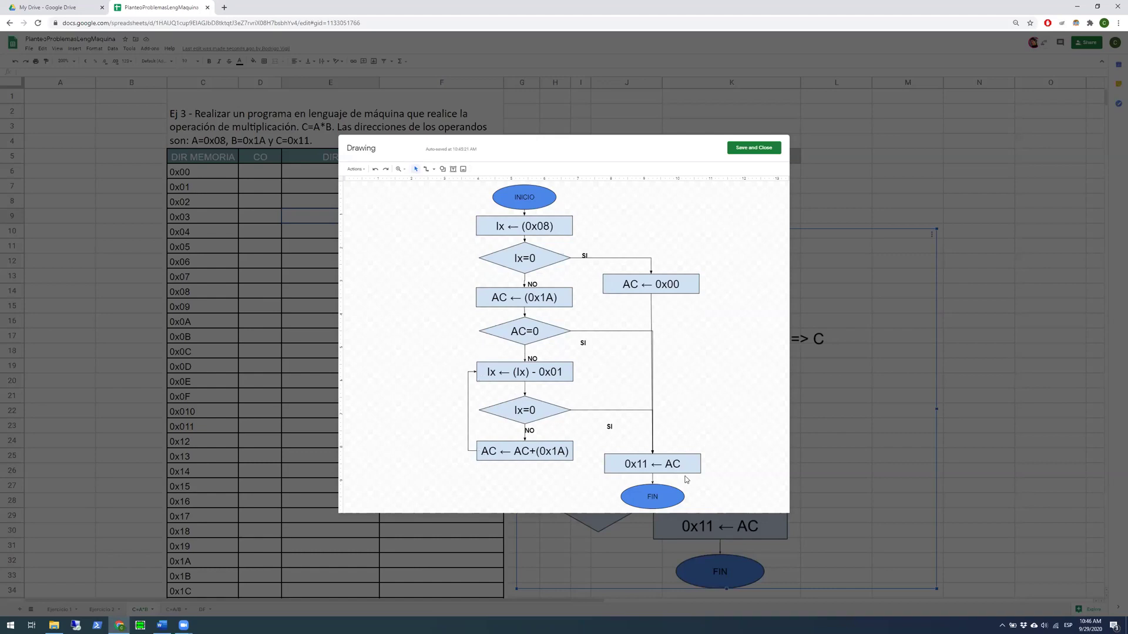
left_click(661, 469)
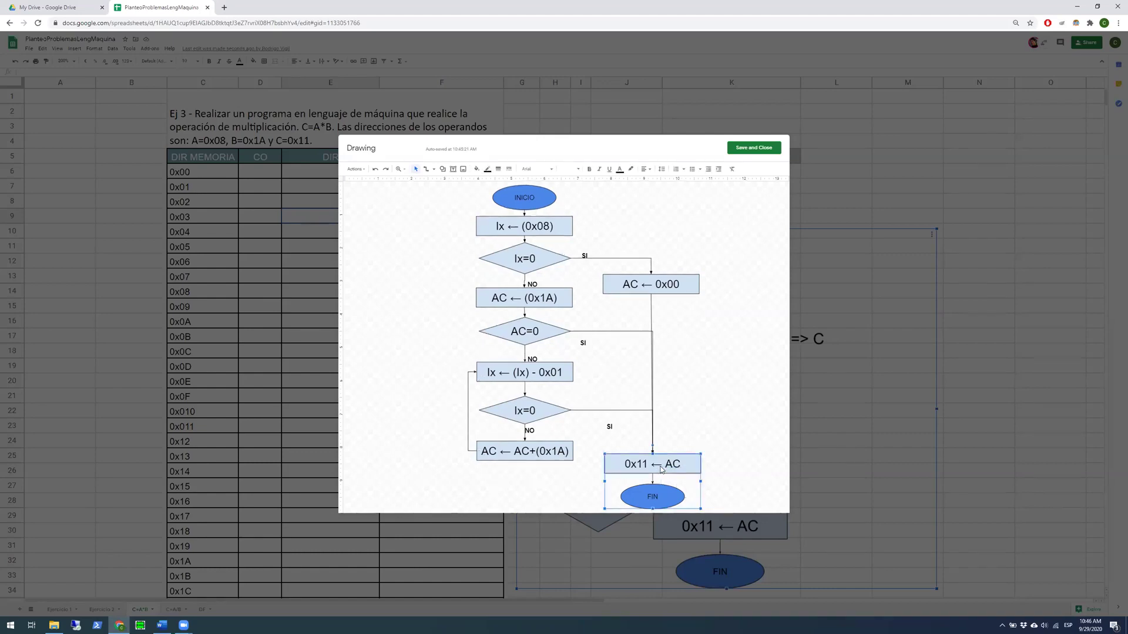
left_click_drag(661, 469, 660, 466)
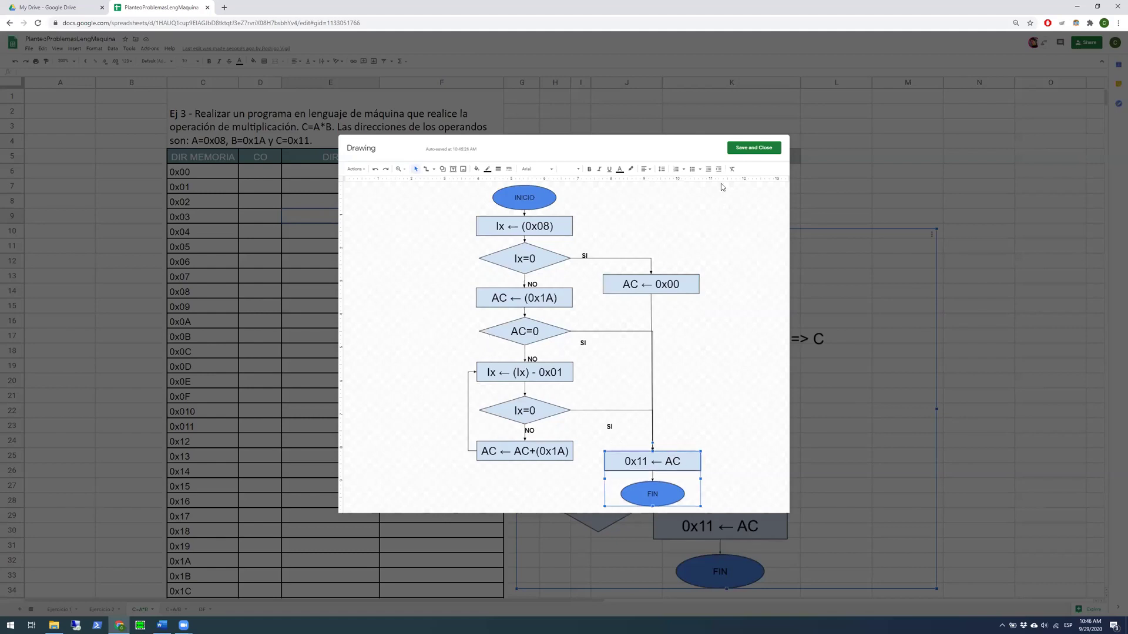
Save and close the drawing, and move the flowchart to the right of the CO table in the sheet
left_click(738, 150)
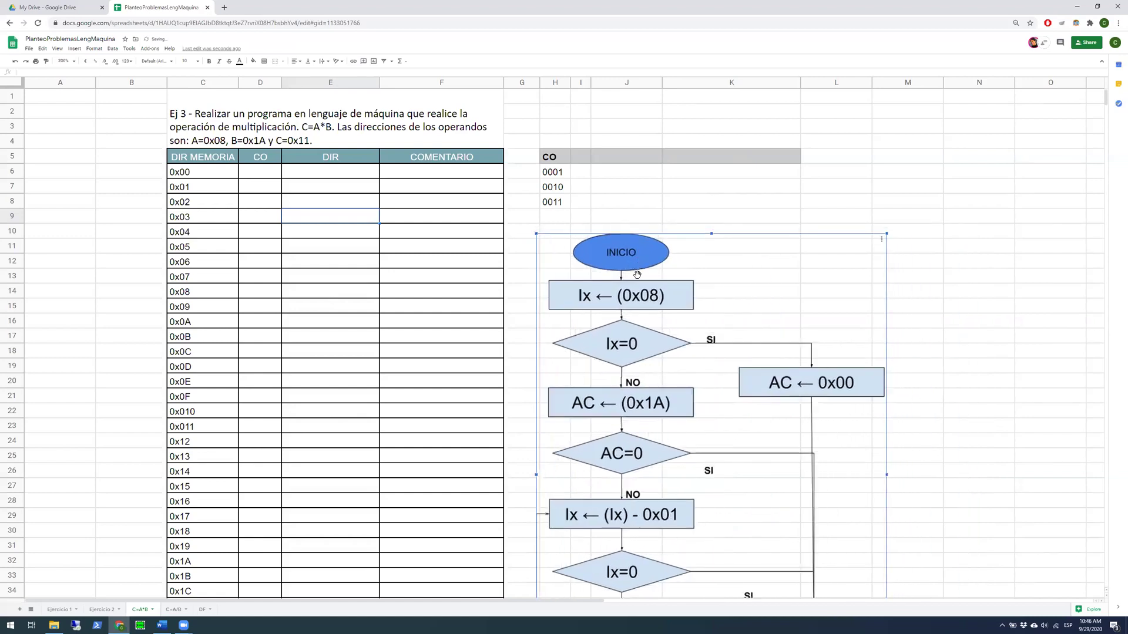
mouse_move(639, 301)
left_mouse_down()
mouse_move(787, 282)
mouse_move(875, 247)
mouse_move(953, 176)
left_mouse_up()
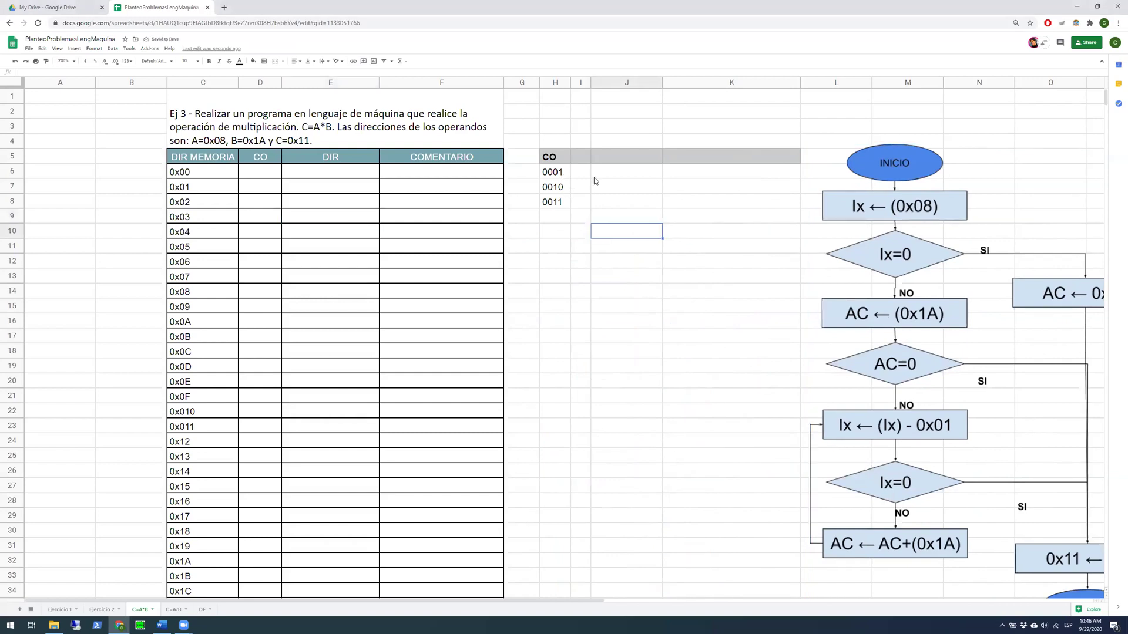
Describe CO code 0001 as "Carga Dir en Ix" in the wide description column beside the flowchart
left_click(673, 174)
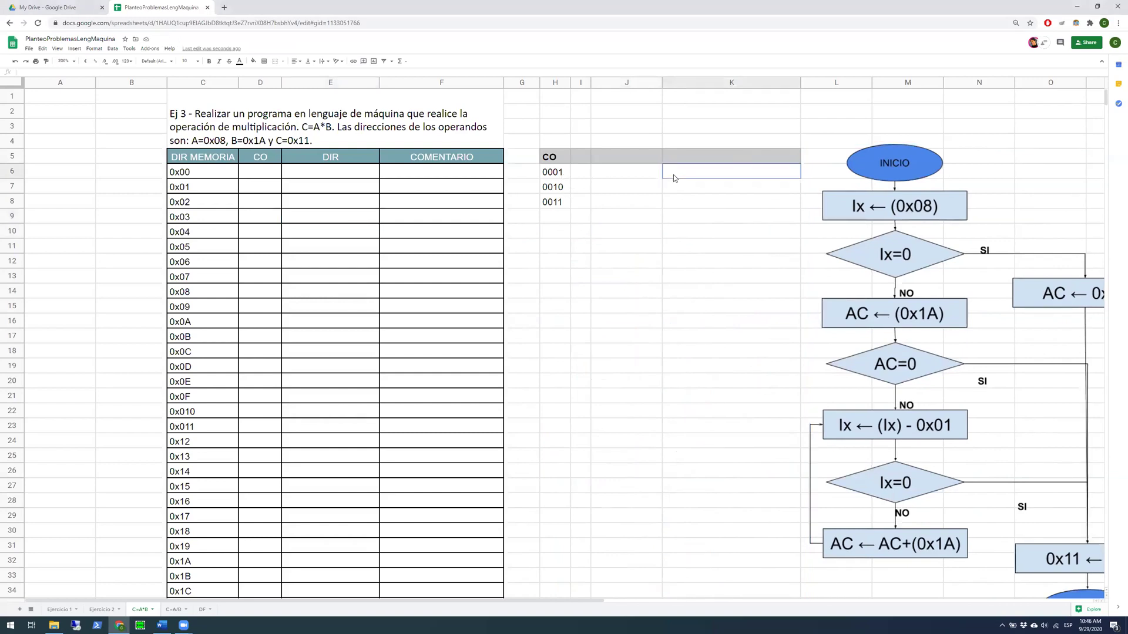
left_click(894, 206)
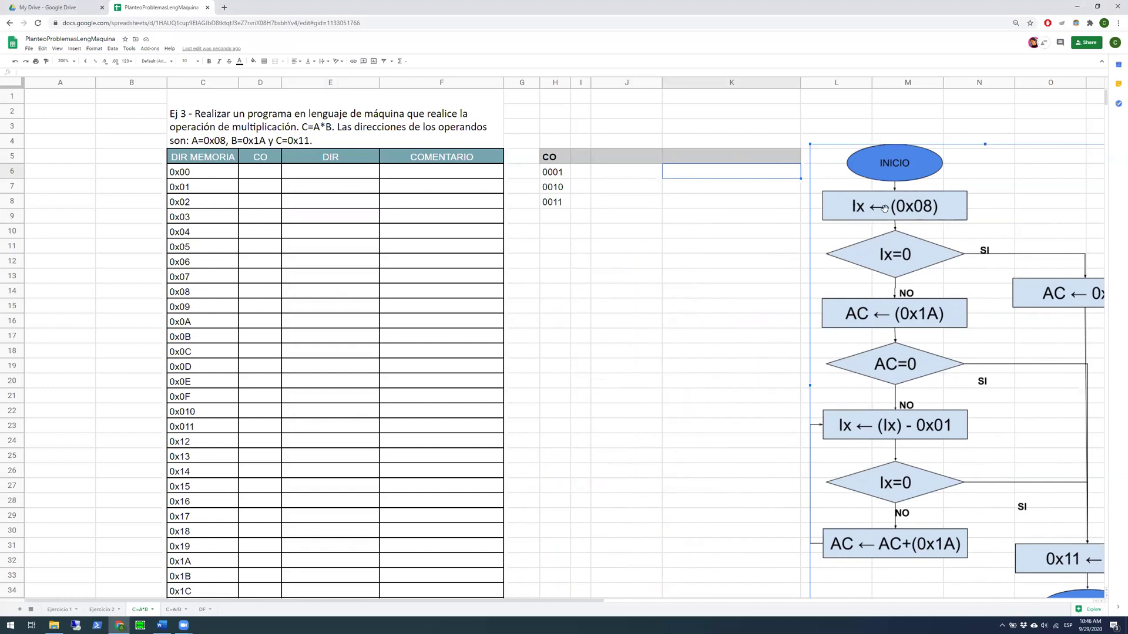
left_click(682, 172)
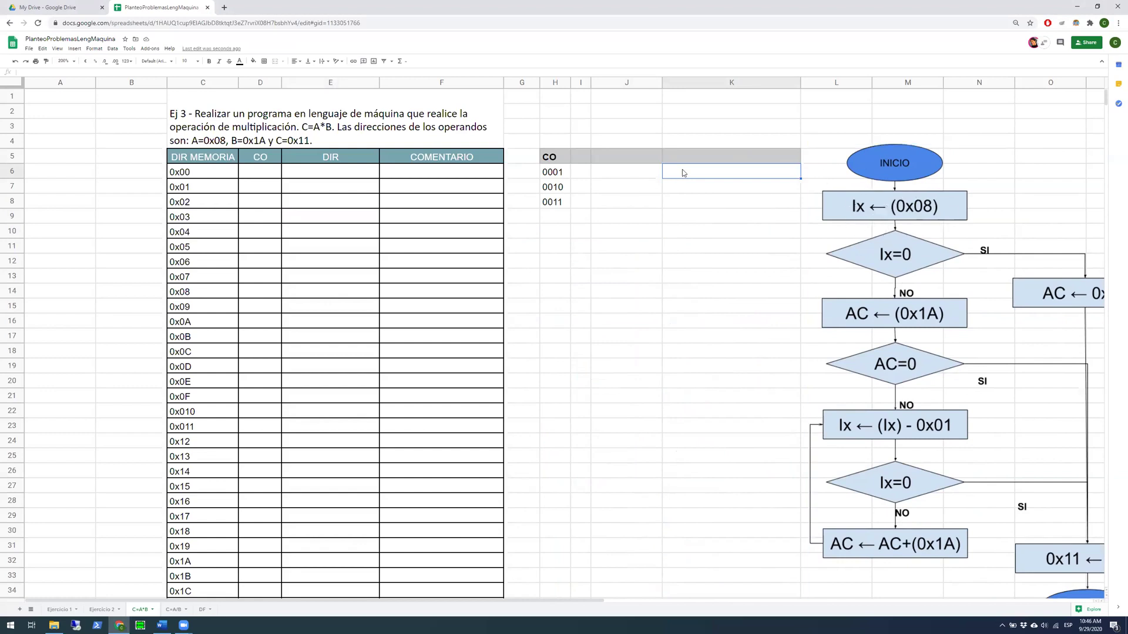
type("Carga")
type(" Ix")
key("BackSpace")
key("BackSpace")
type("Dir en In")
key("BackSpace")
type("x")
key("Return")
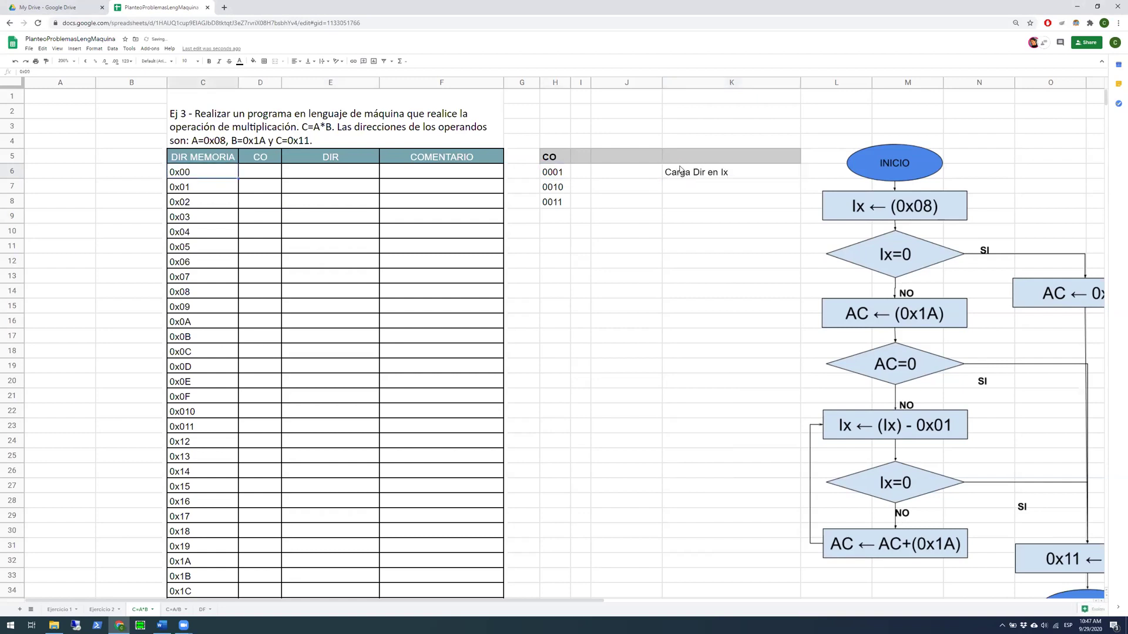
Put parentheses around Dir in the description of code 0001, making it "Carga (Dir) en Ix"
left_click(685, 174)
double_click(685, 174)
left_click(694, 171)
type("(")
key("BackSpace")
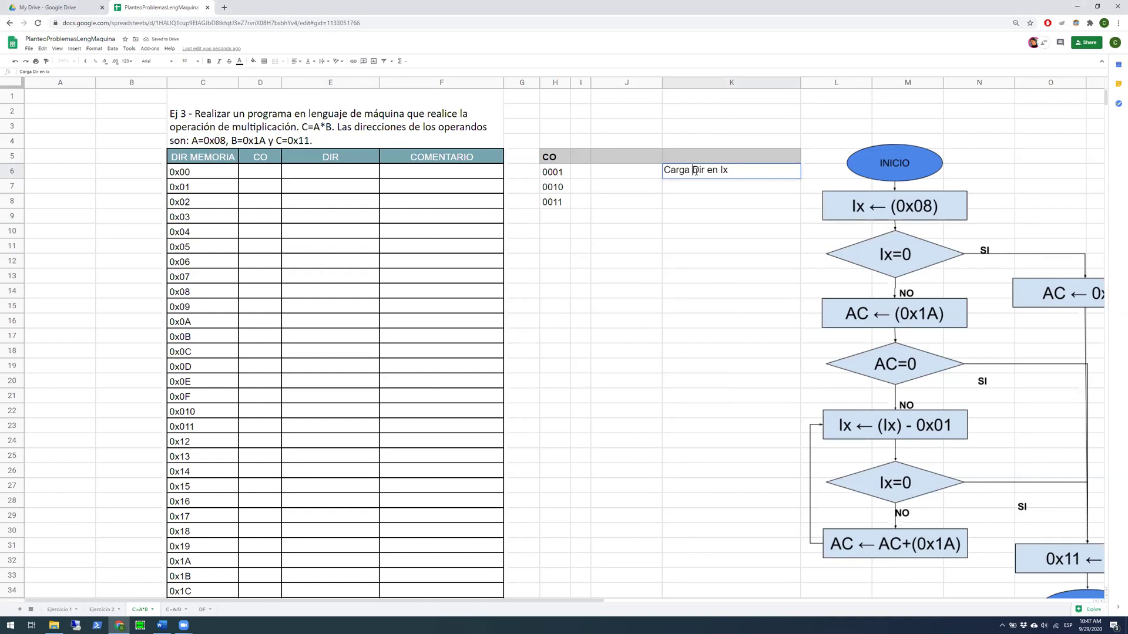
type("(")
key("Right")
key("Right")
key("Right")
type(")")
left_click_drag(692, 171, 711, 171)
left_click(711, 172)
left_click(694, 223)
left_click(690, 176)
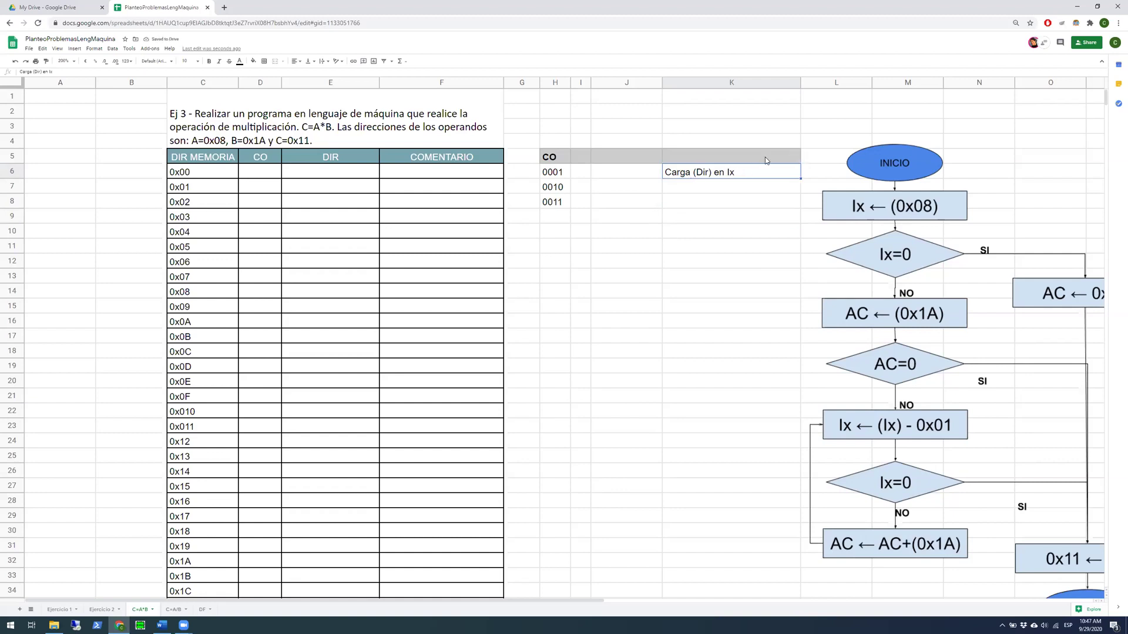
Describe CO code 0010 as "S.C. si Ix=0"
left_click(585, 162)
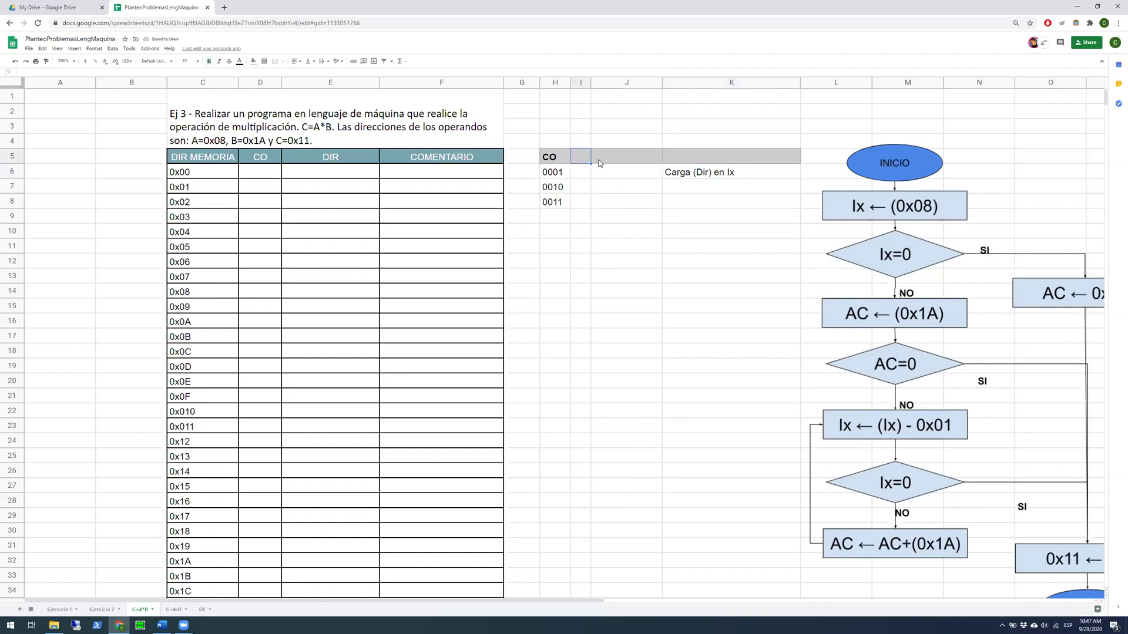
left_click(561, 175)
left_click(694, 190)
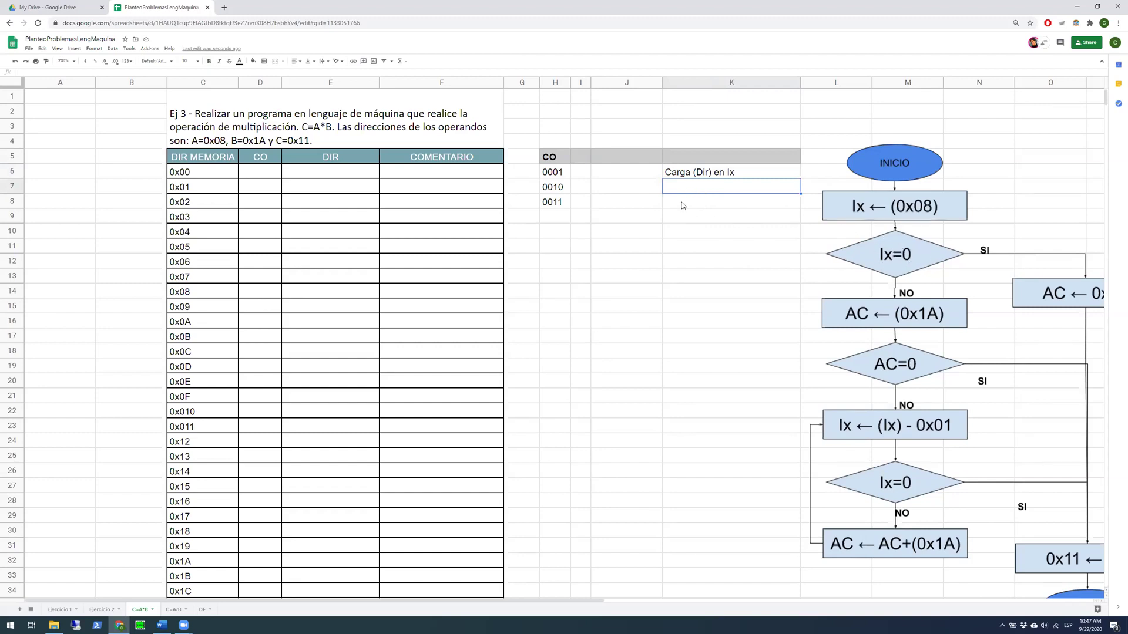
type("S.C si ")
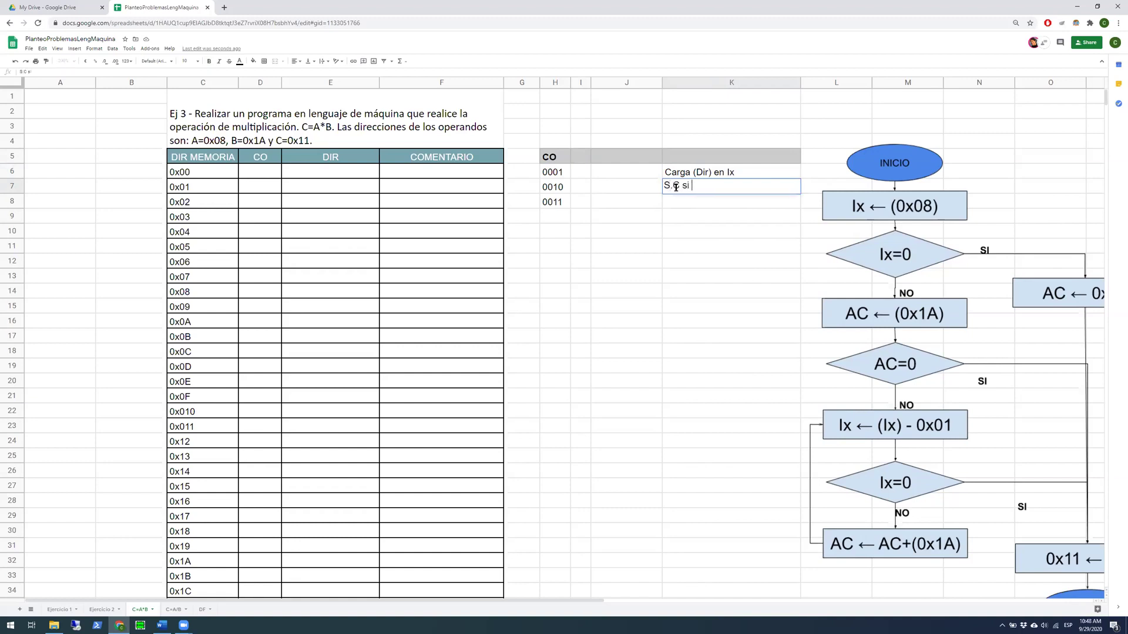
type("Ix01")
key("BackSpace")
type("=0")
left_click(687, 199)
left_click(680, 192)
double_click(679, 189)
type(".")
left_click(694, 207)
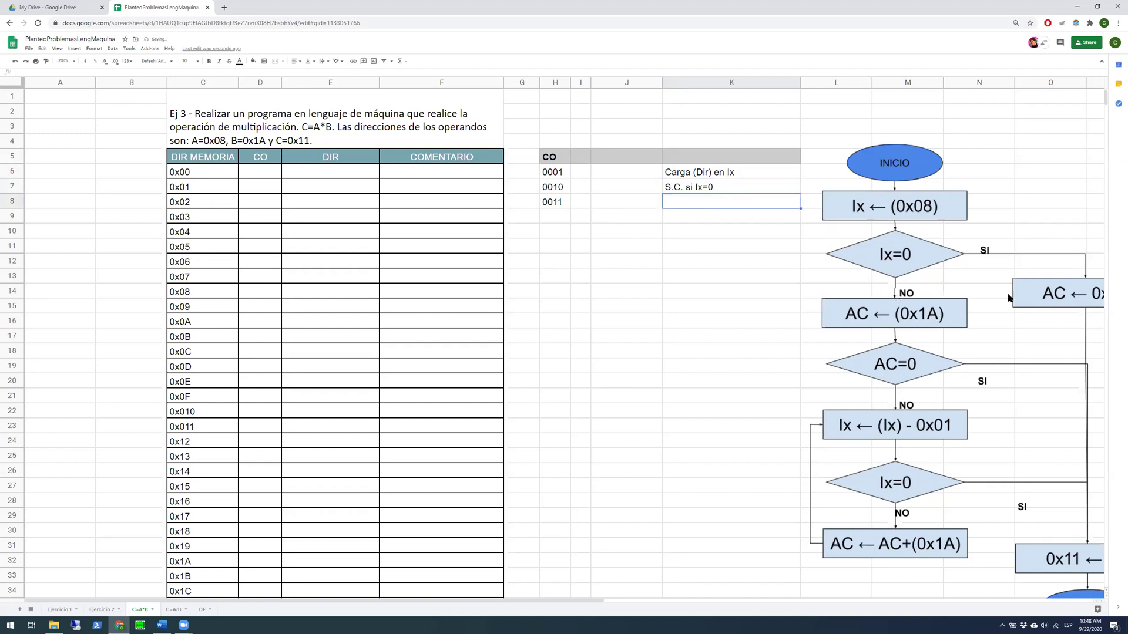
Shrink the flowchart drawing so it fits entirely within the visible sheet area beside the CO table
left_click(936, 301)
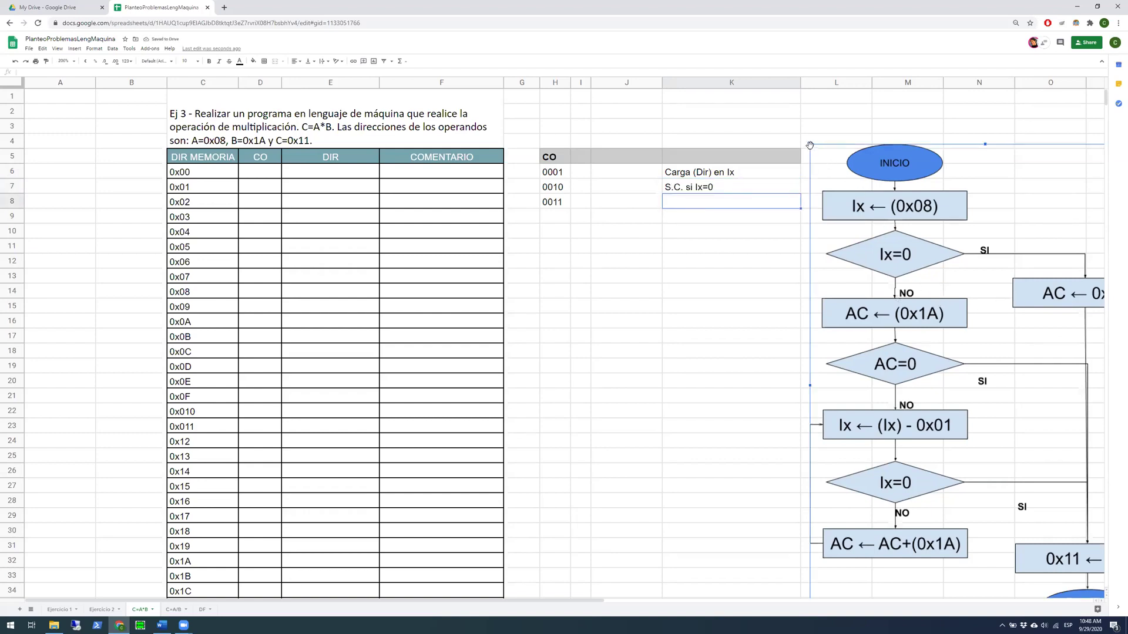
left_click_drag(809, 143, 875, 229)
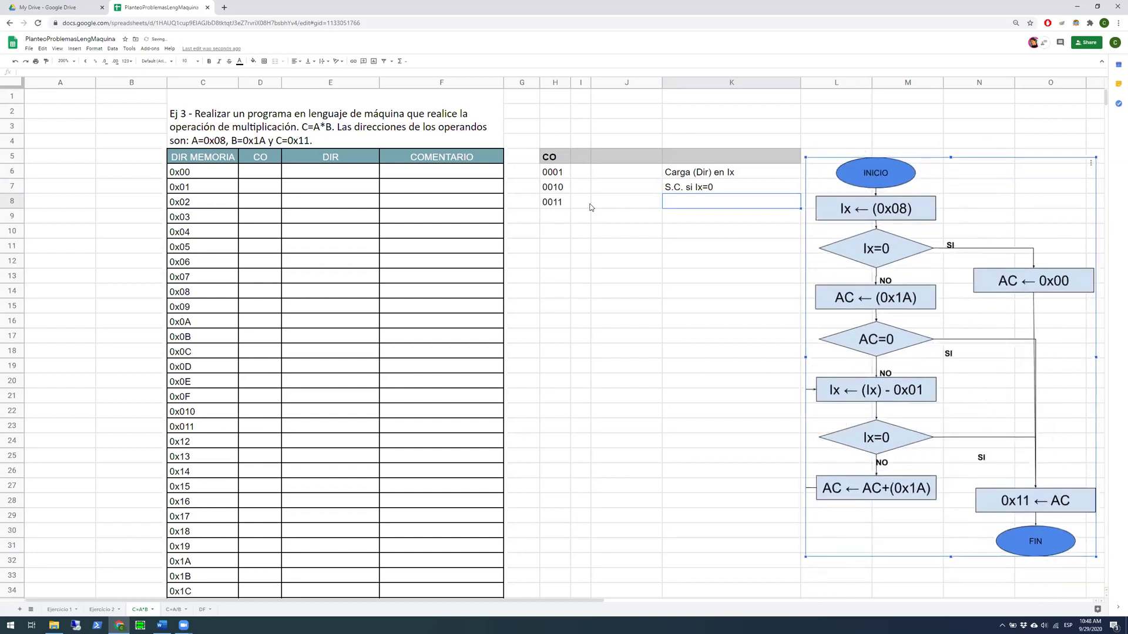
left_click(561, 206)
left_click(679, 205)
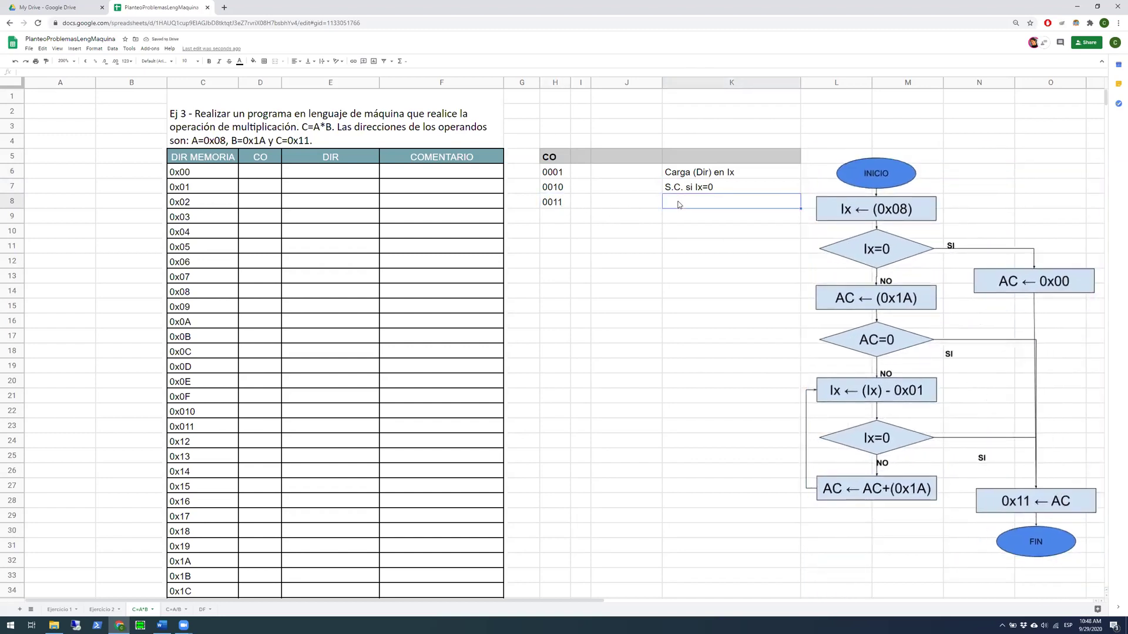
type("C")
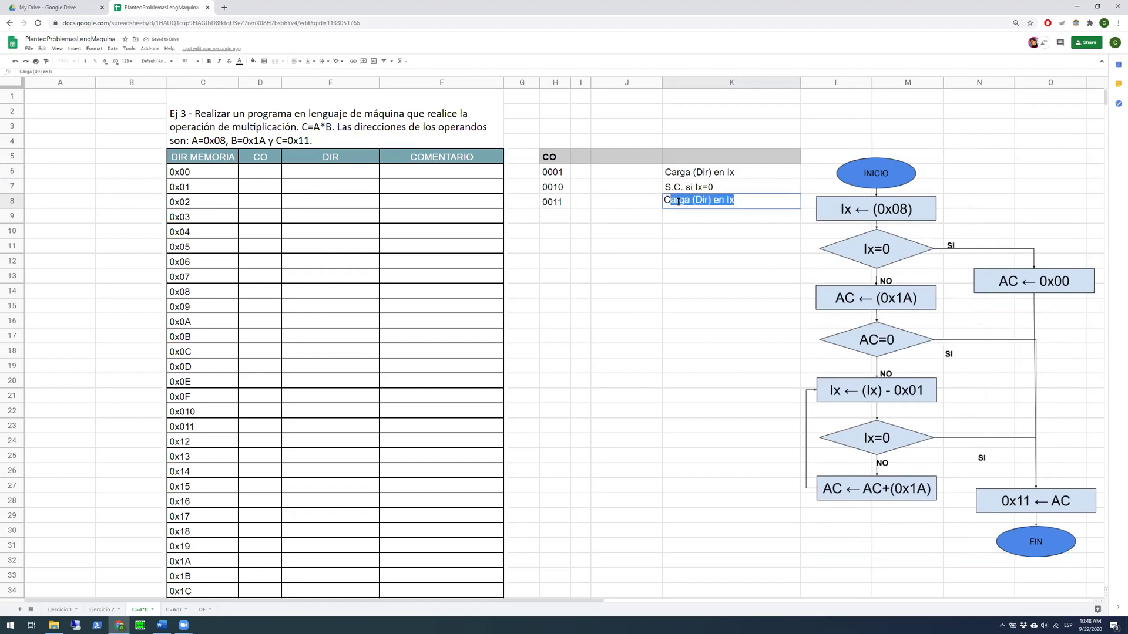
key("BackSpace")
key("BackSpace")
key("Return")
Add the code 0100 below 0011 in the CO table and describe it as "Cargar AC con (DIR)"
left_click(560, 220)
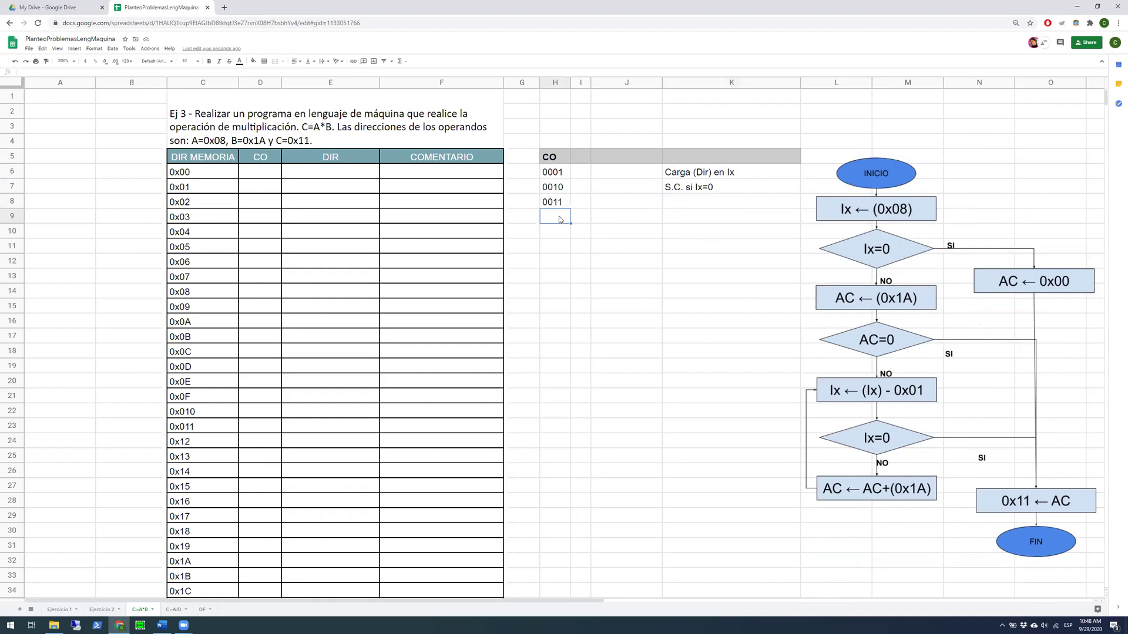
type("0")
type("100")
key("Tab")
key("Tab")
key("Tab")
type("Cargar AC cpm")
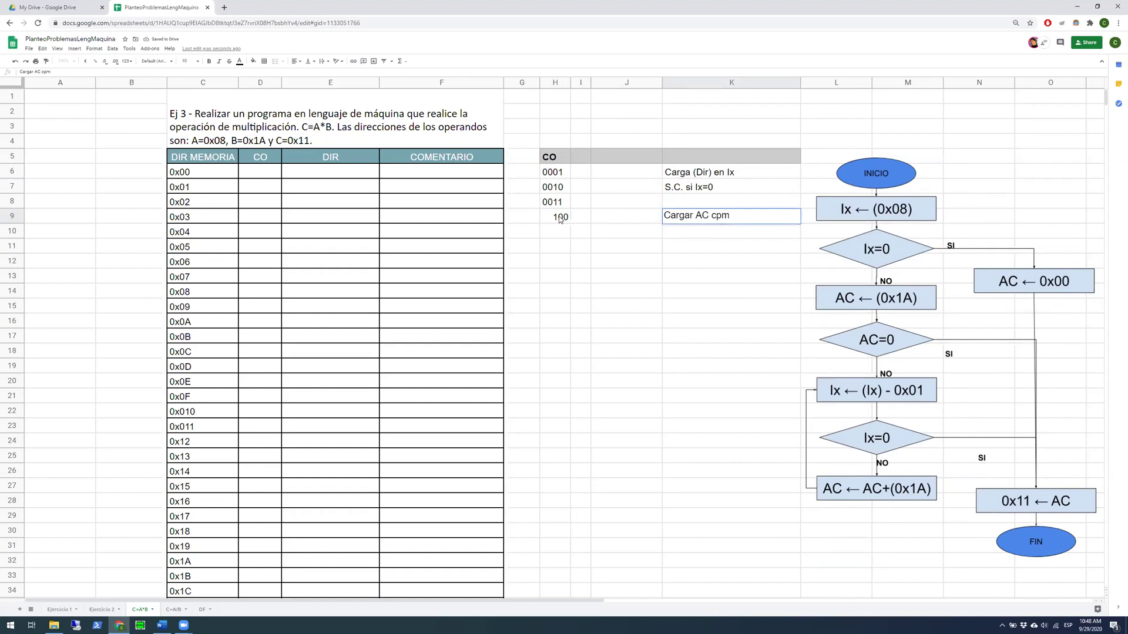
key("BackSpace")
key("BackSpace")
type("on D")
type("IR")
type("=")
left_click(732, 216)
type("(")
Store the code in row 9 of the CO table as text so it reads 0100 with its leading zero
left_click(555, 217)
double_click(552, 216)
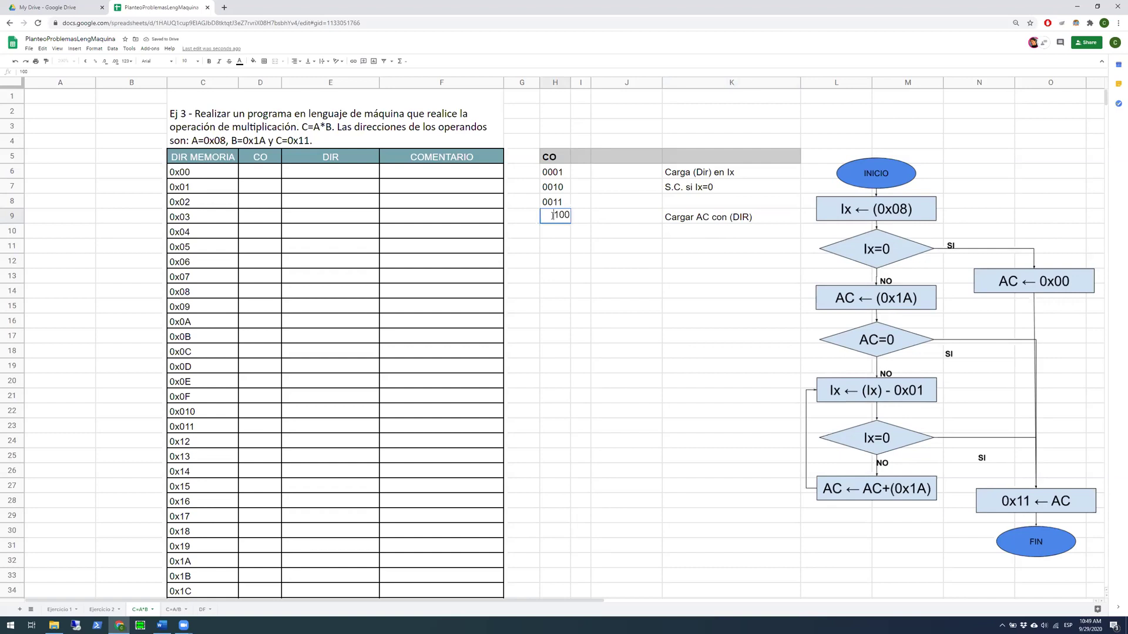
type("´0")
key("Return")
double_click(552, 217)
left_click_drag(546, 216, 541, 217)
type("0")
key("BackSpace")
type("'0")
key("Return")
left_click(576, 223)
left_click(553, 215)
left_click(705, 224)
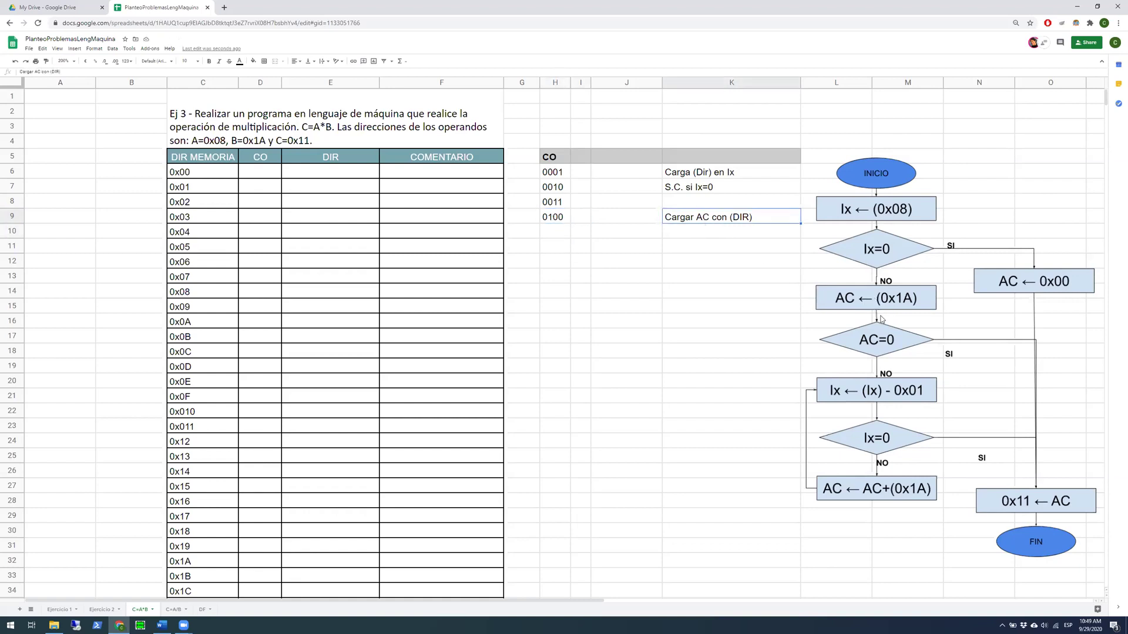
Add the CO table entry 0101 with the description "S.C. si AC=0" in row 10
double_click(697, 233)
type("S")
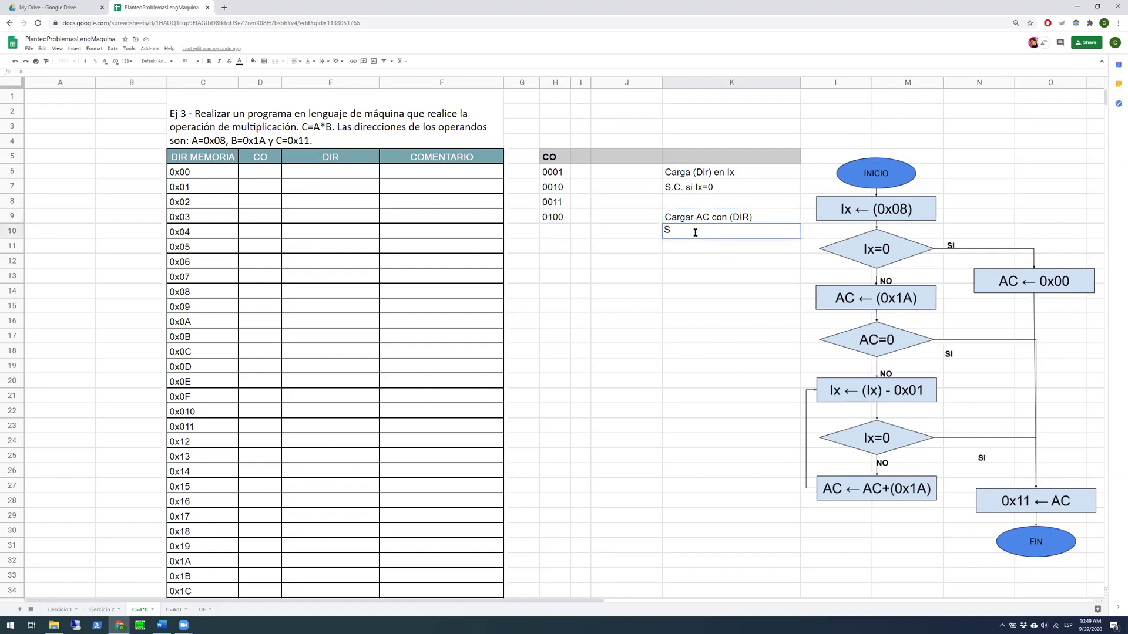
type(".C. si AC=0")
left_click(559, 235)
double_click(559, 233)
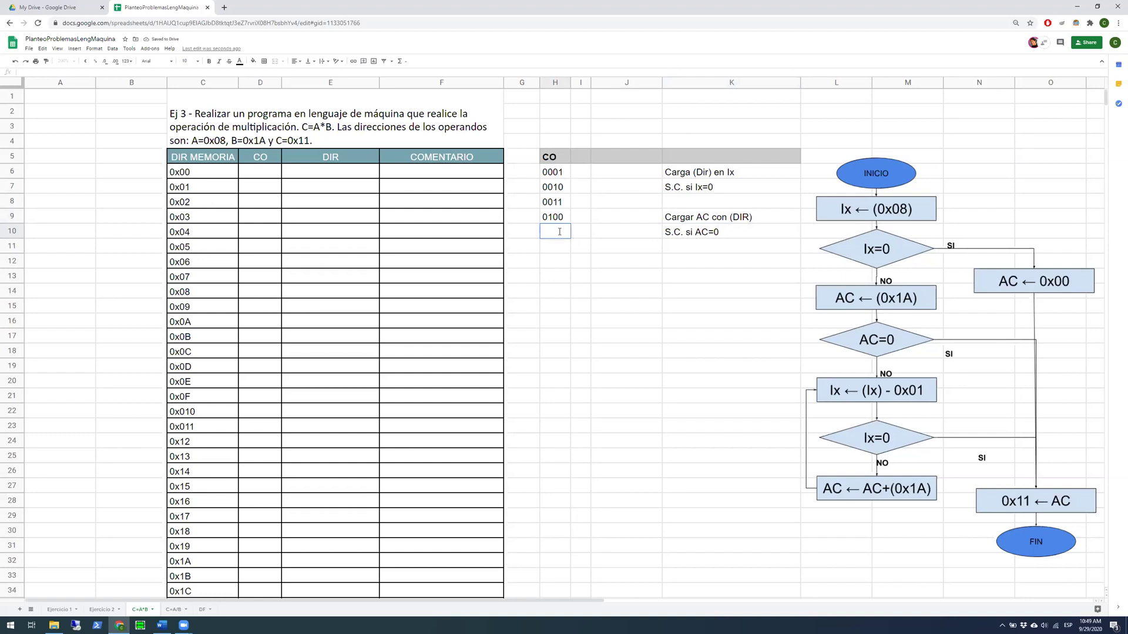
type("'0101")
left_click(580, 234)
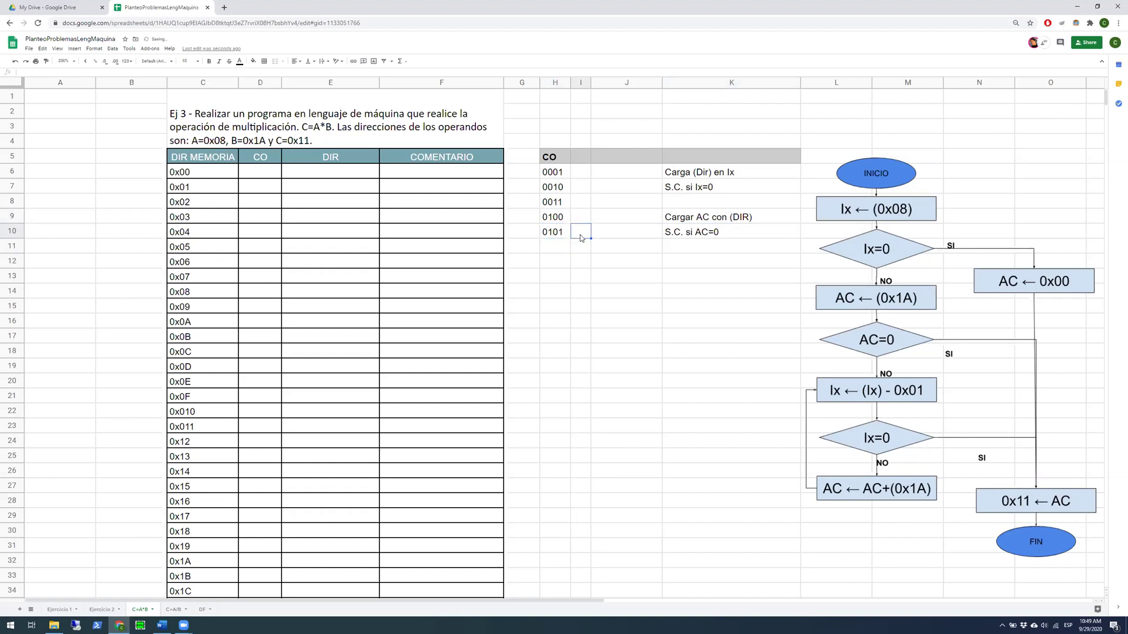
key("Up")
key("Up")
key("Up")
key("Up")
key("Up")
key("Left")
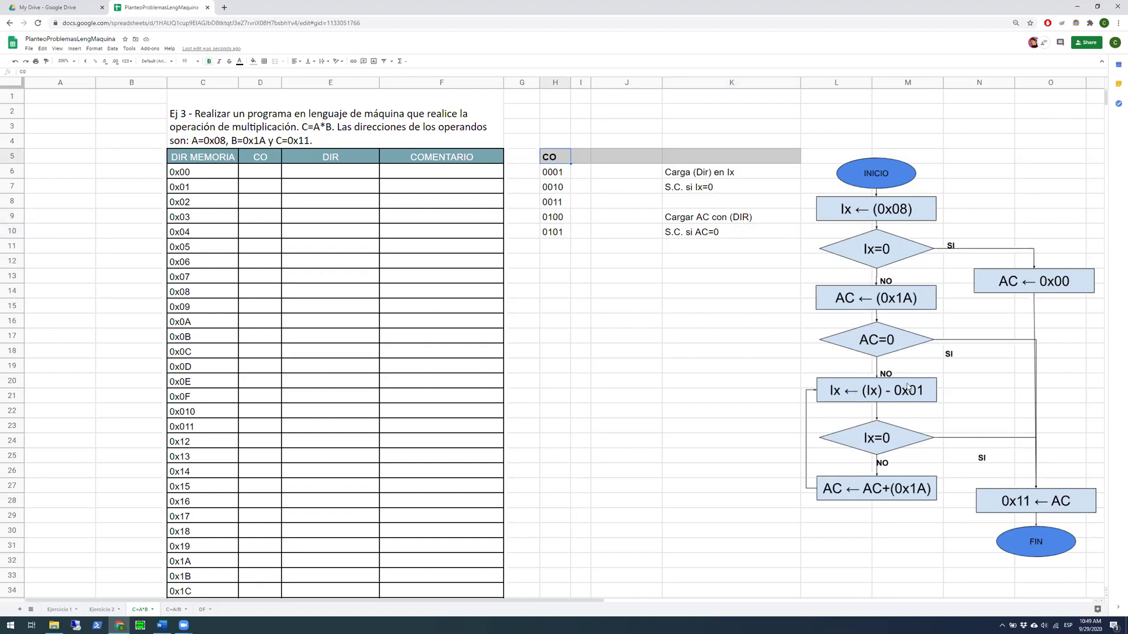
Describe CO code 0011 as "Dec Ix en 1"
left_click(684, 204)
left_click(596, 204)
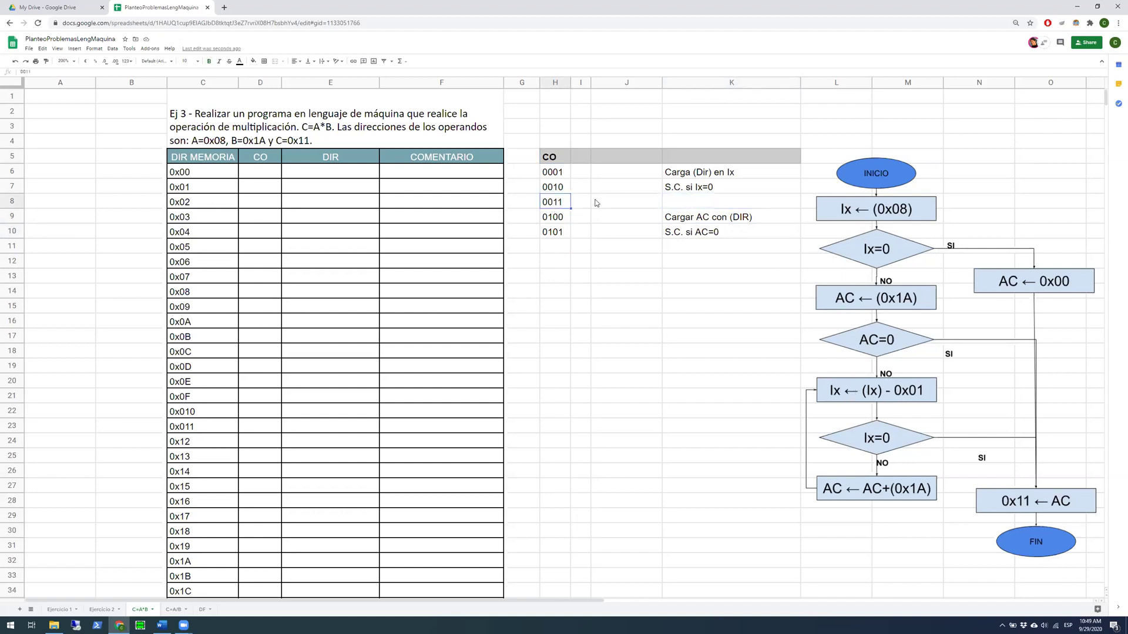
left_click(682, 204)
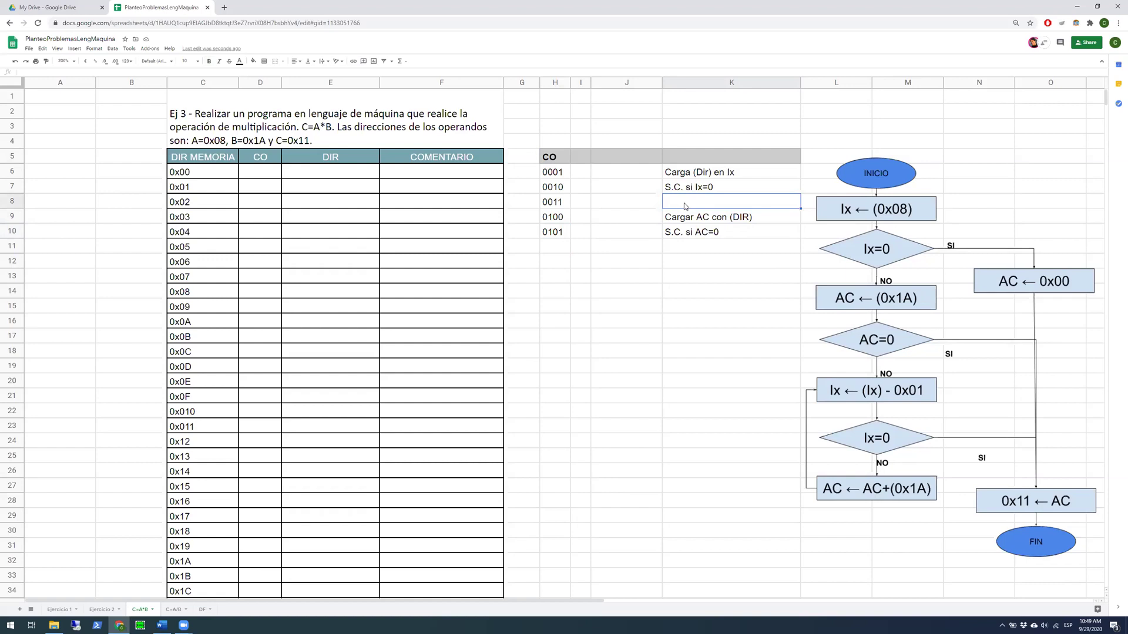
type("Dec Ix en 1")
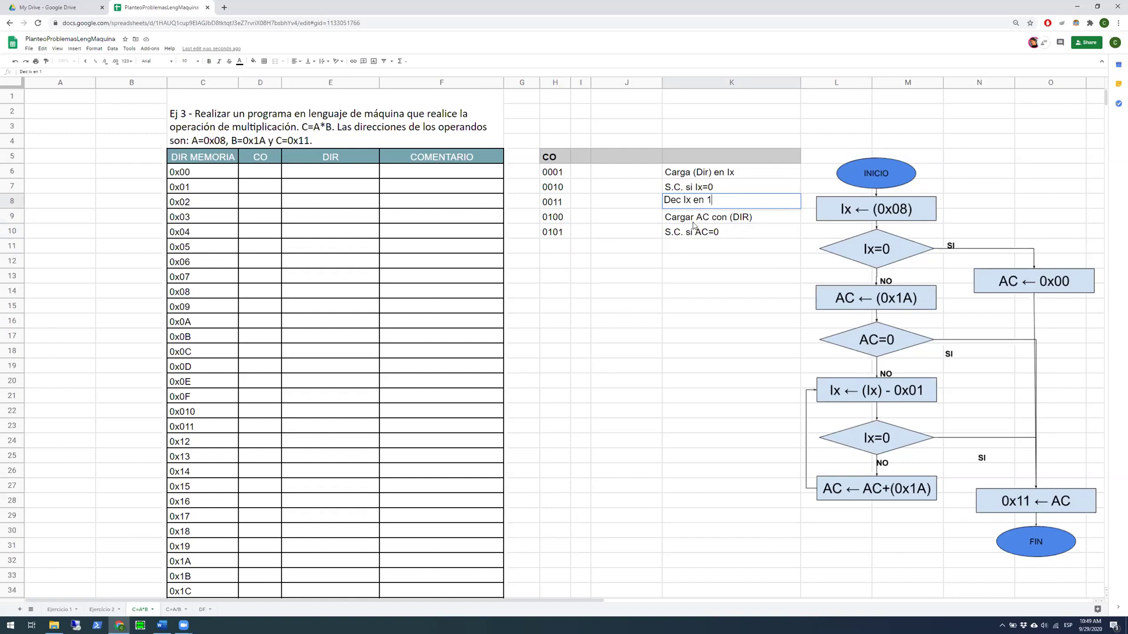
key("Return")
left_click(682, 206)
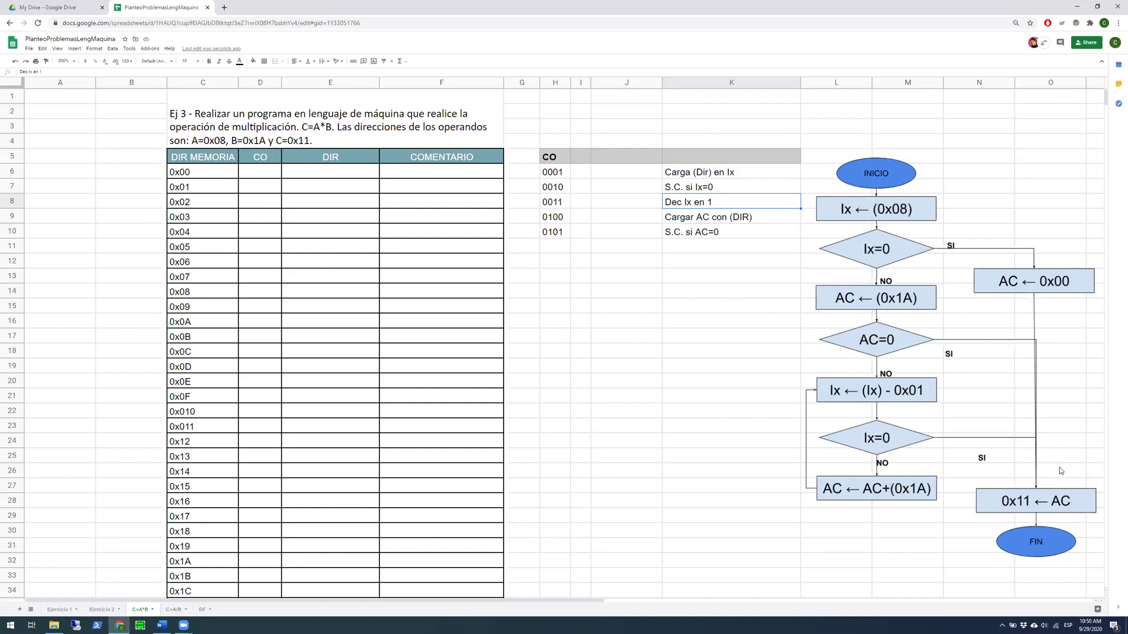
Add the code 0110 as text in row 11 of the CO table, described as "Sumar AC con (DIR)"
left_click(553, 248)
type("0")
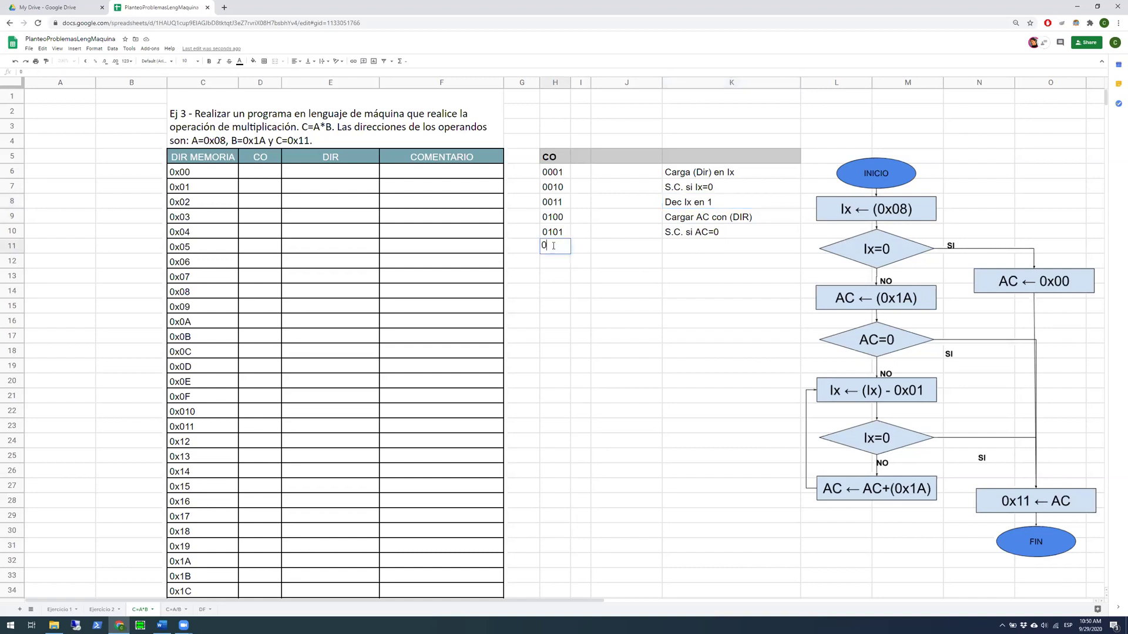
type("110")
left_click(543, 246)
type("'")
left_click(626, 247)
left_click(680, 250)
type("Su")
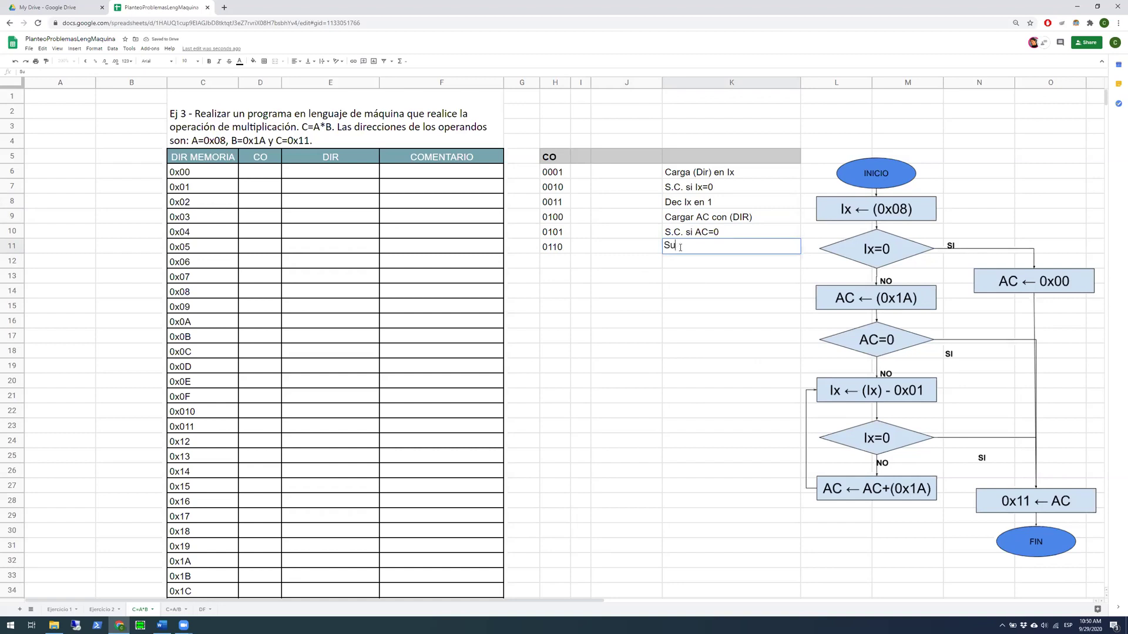
type("mar AC con (DIR)")
key("Return")
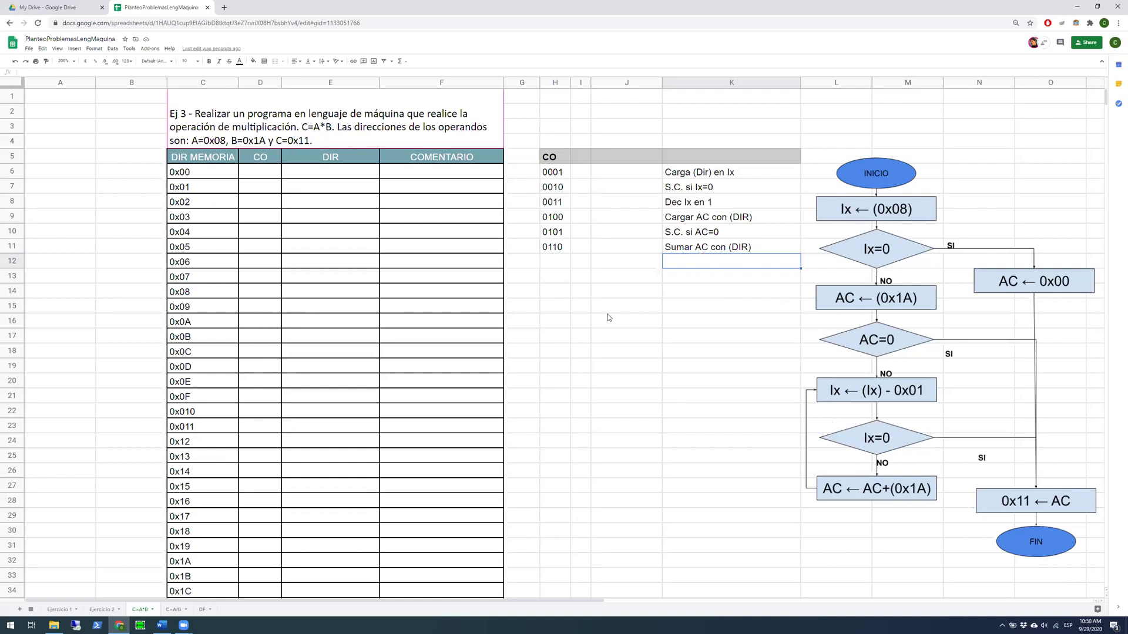
Enter the code 0111 as text in row 12 of the CO table
left_click(592, 263)
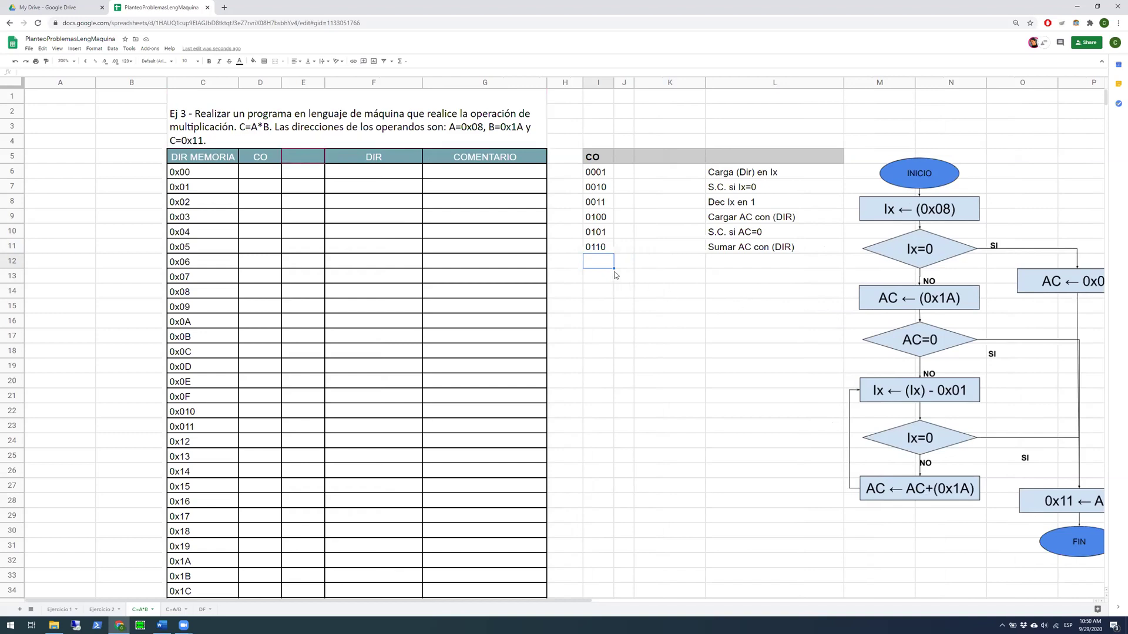
type("0111")
key("BackSpace")
key("BackSpace")
key("BackSpace")
key("BackSpace")
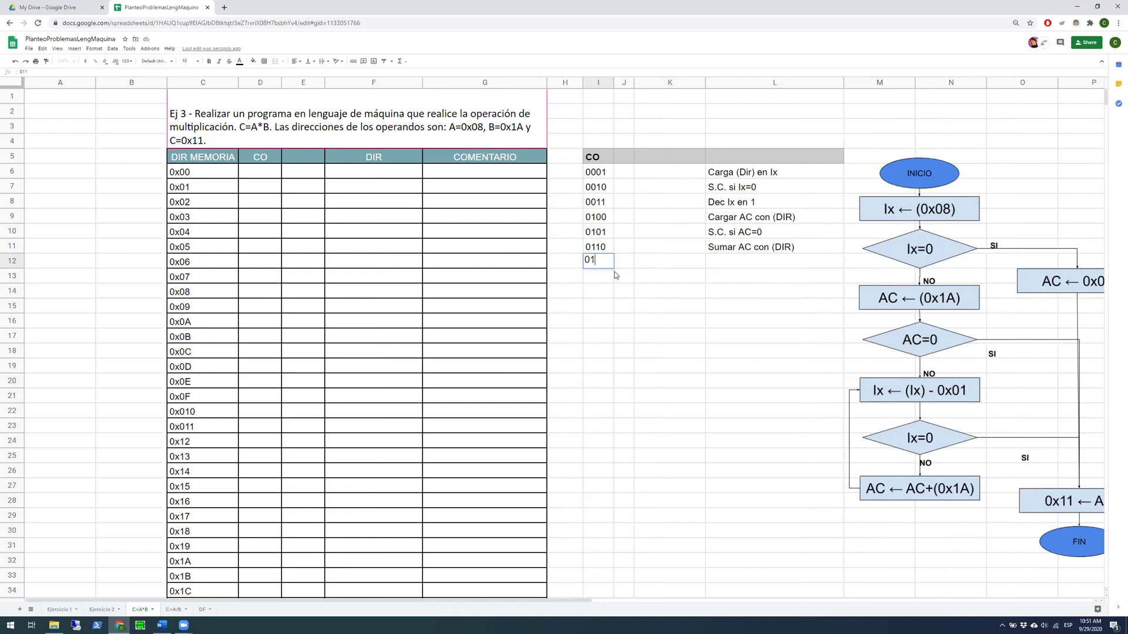
type("'0")
type("111")
Describe CO code 0111 as "Almacer AC en DIR" in the description column
key("Tab")
key("Tab")
key("Tab")
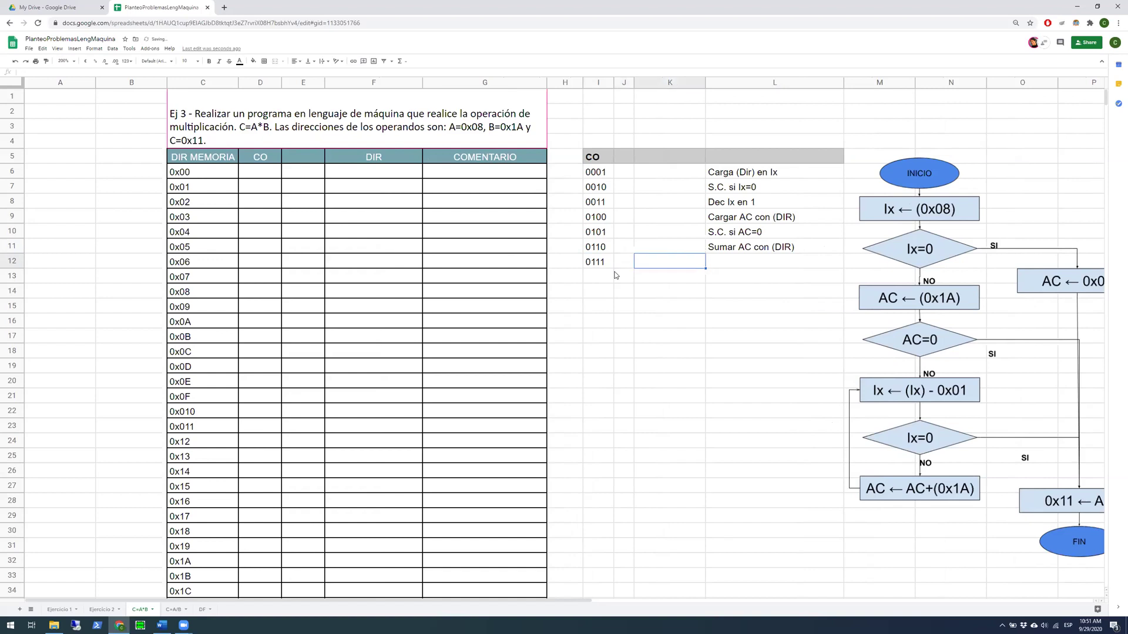
type("Almacer a")
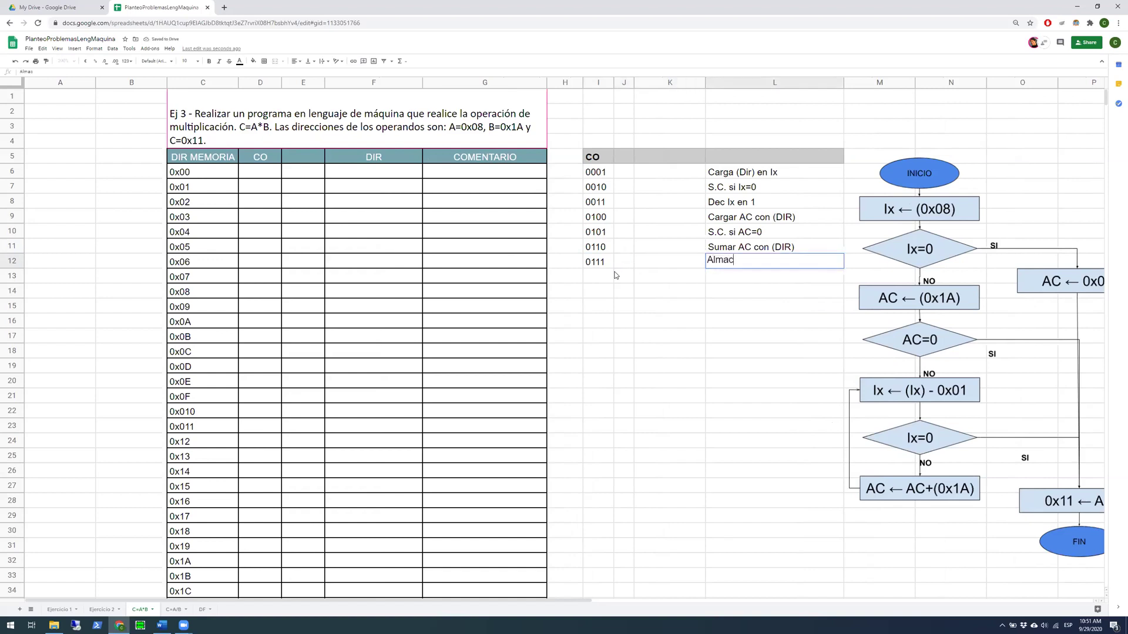
key("BackSpace")
key("BackSpace")
type("AC en DIR")
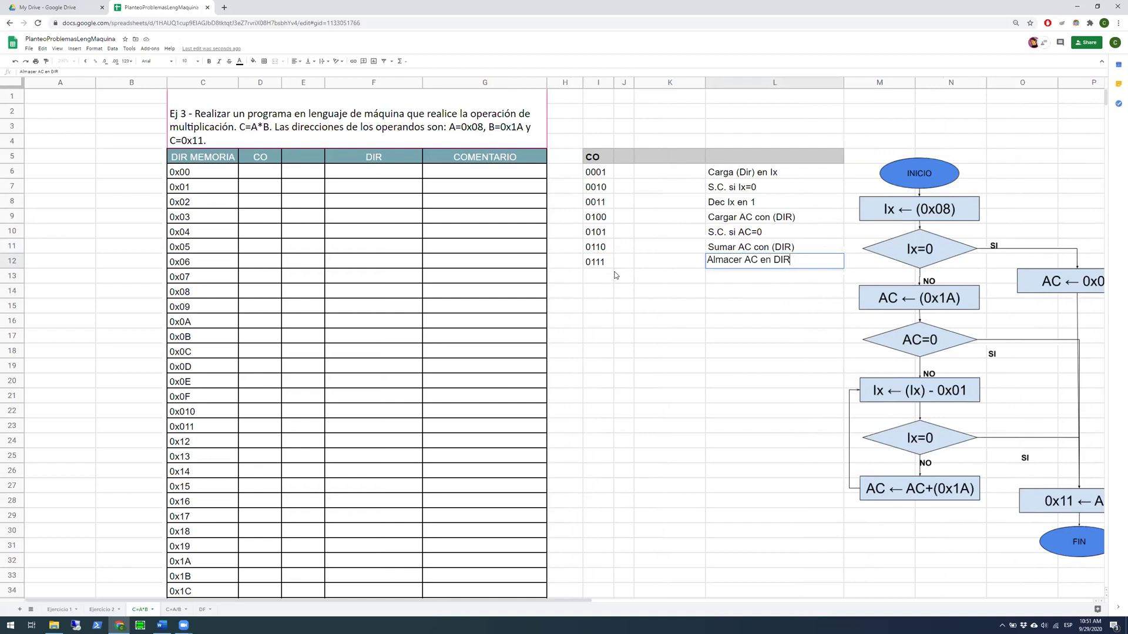
left_click(711, 305)
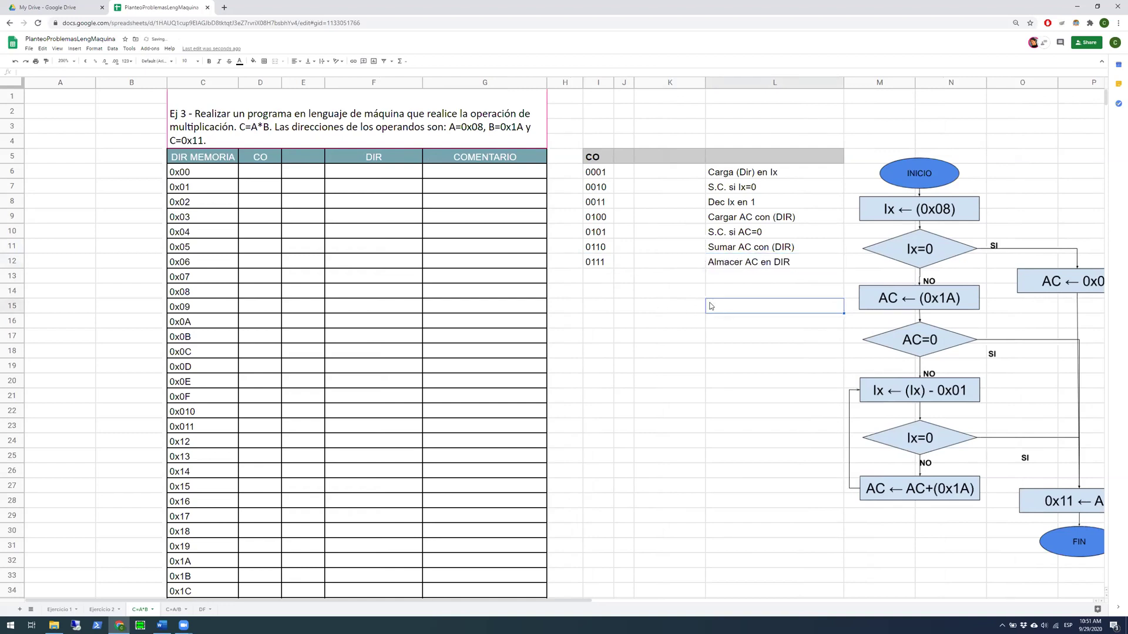
Add the code 0000 as text in row 13 of the CO table, described as "FIN"
left_click(601, 278)
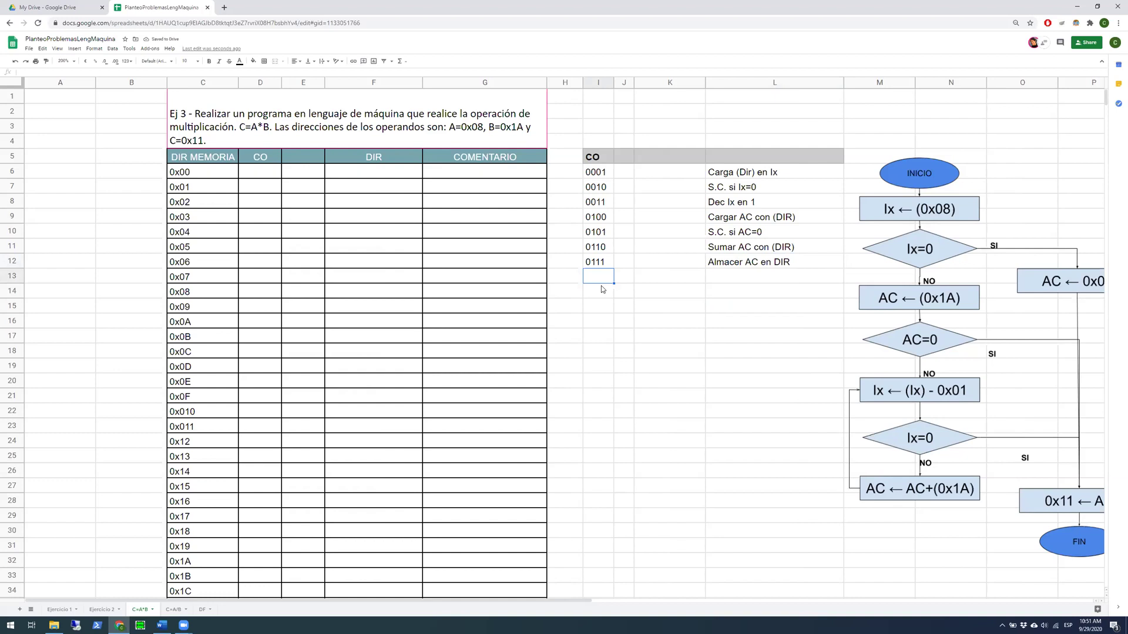
type("'0")
key("Tab")
key("Tab")
key("Tab")
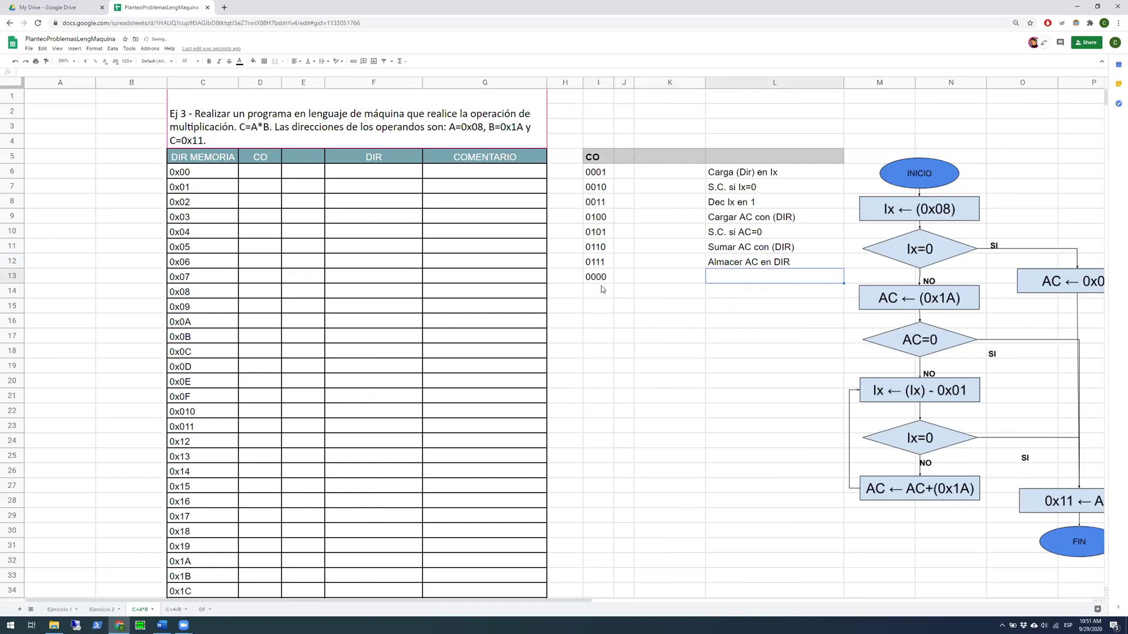
type("FIN")
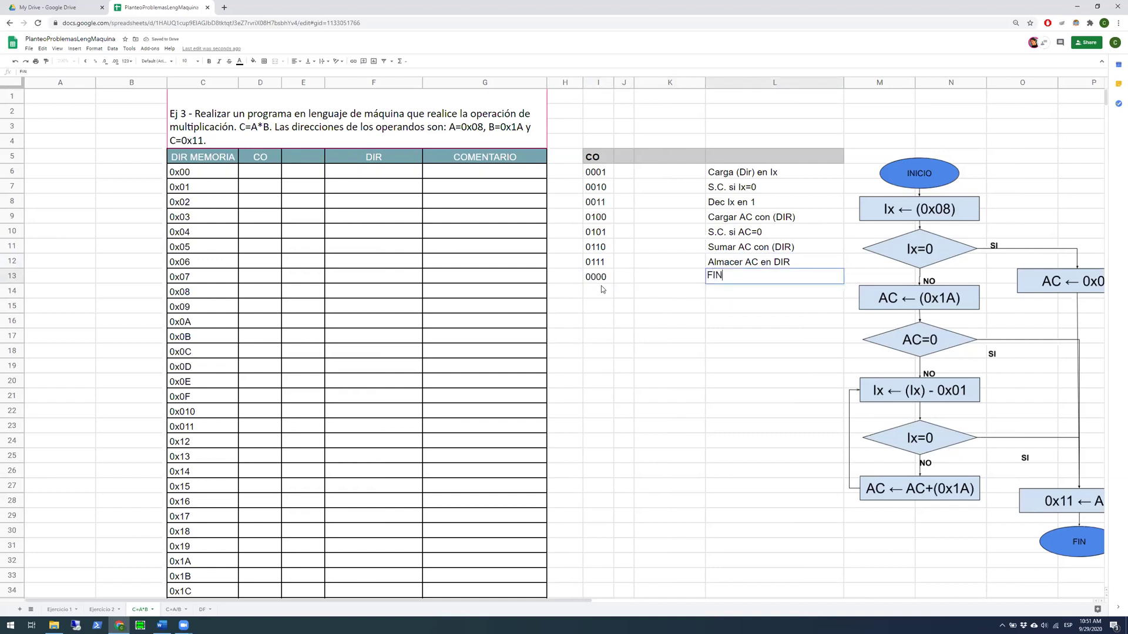
Move the flowchart drawing slightly up and closer to the CO table
left_click(877, 356)
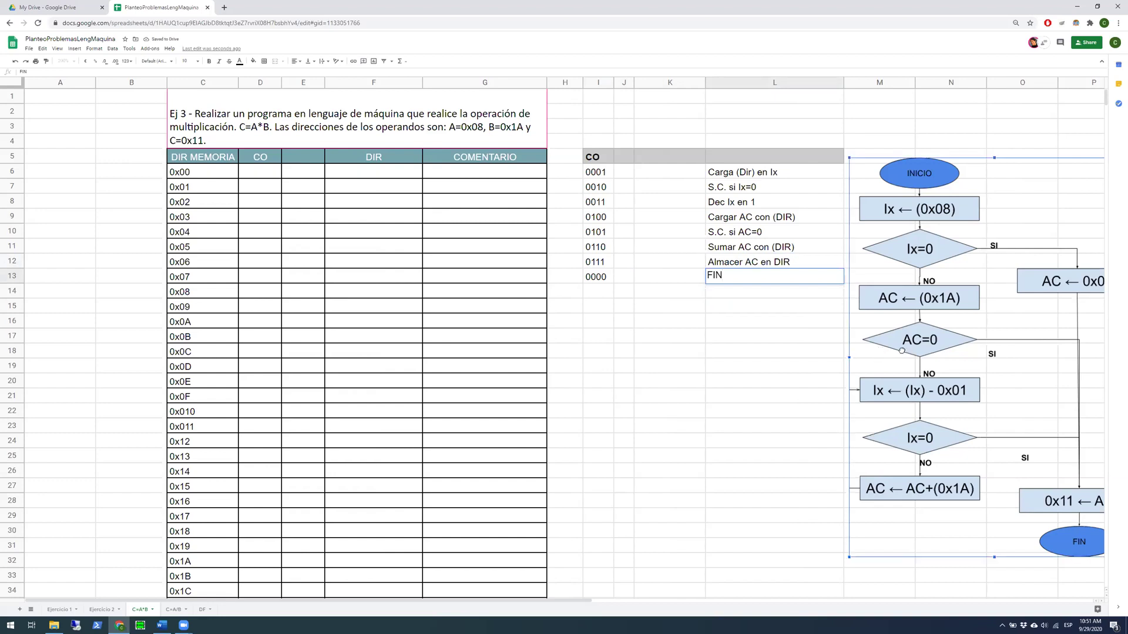
left_click_drag(905, 351, 894, 347)
left_click(794, 325)
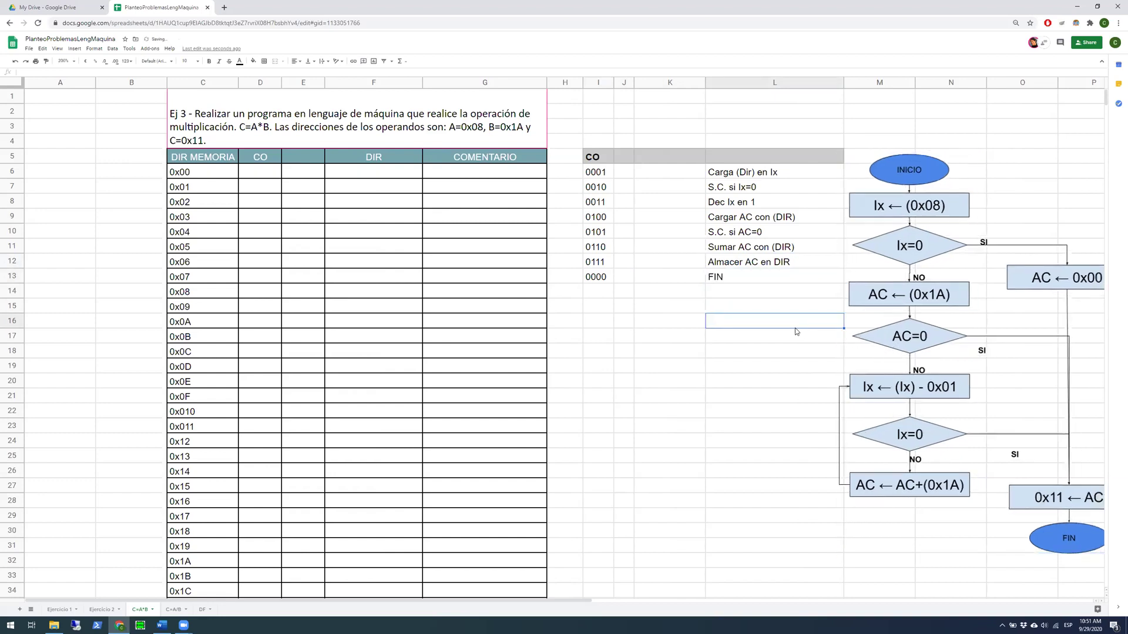
left_click_drag(899, 312, 886, 299)
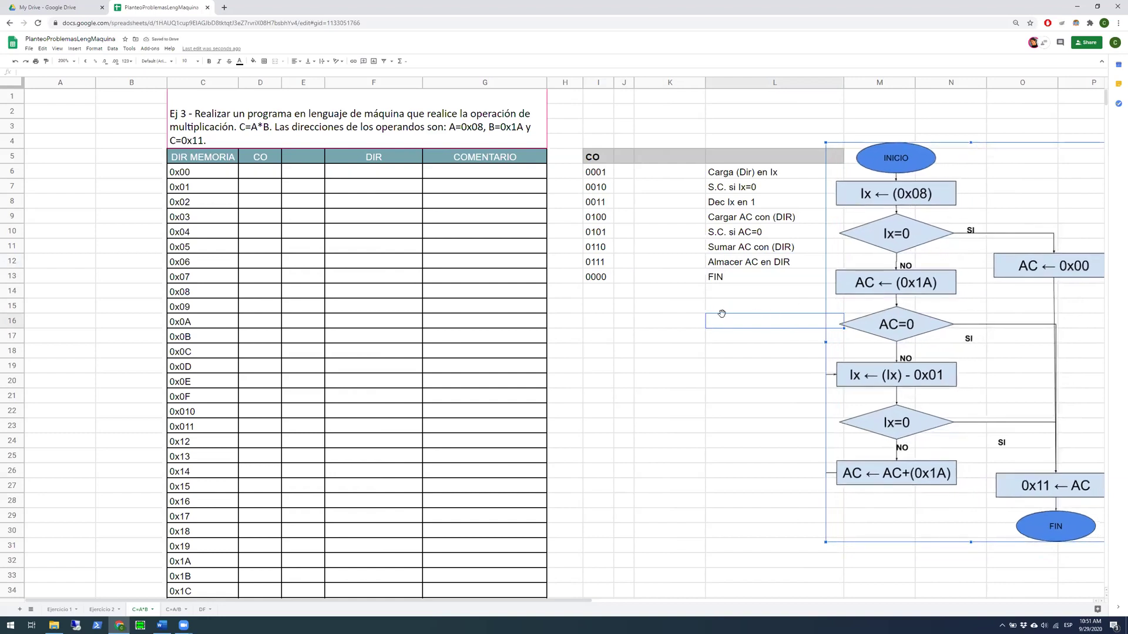
Add the code 1000 as text in row 14 of the CO table, described as "S.I."
left_click(600, 293)
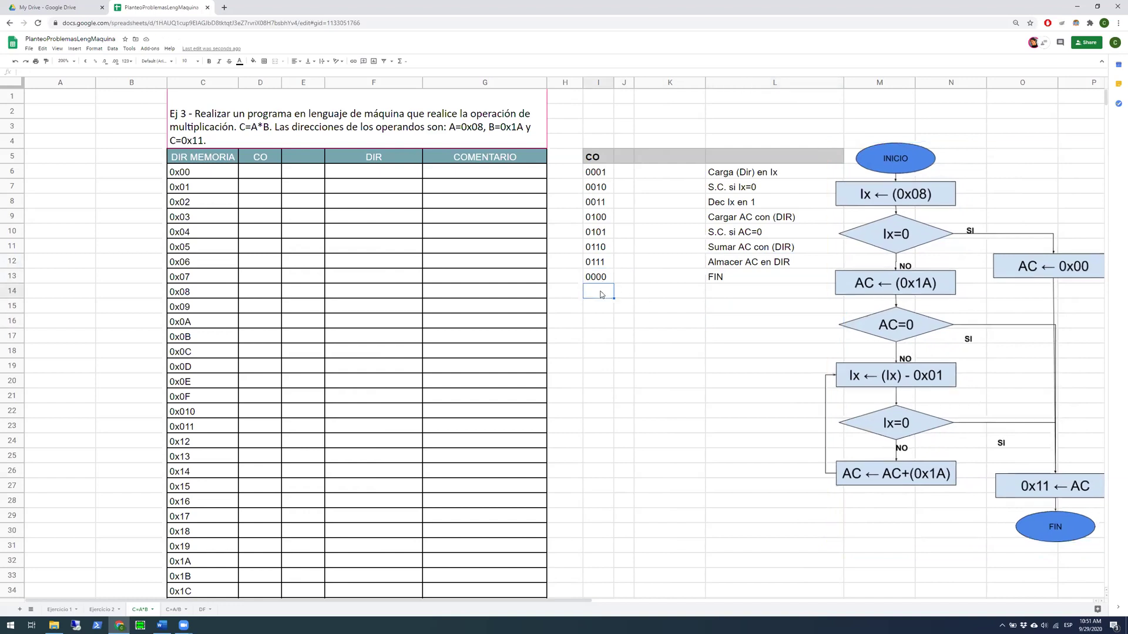
type("'100")
type("0")
key("Tab")
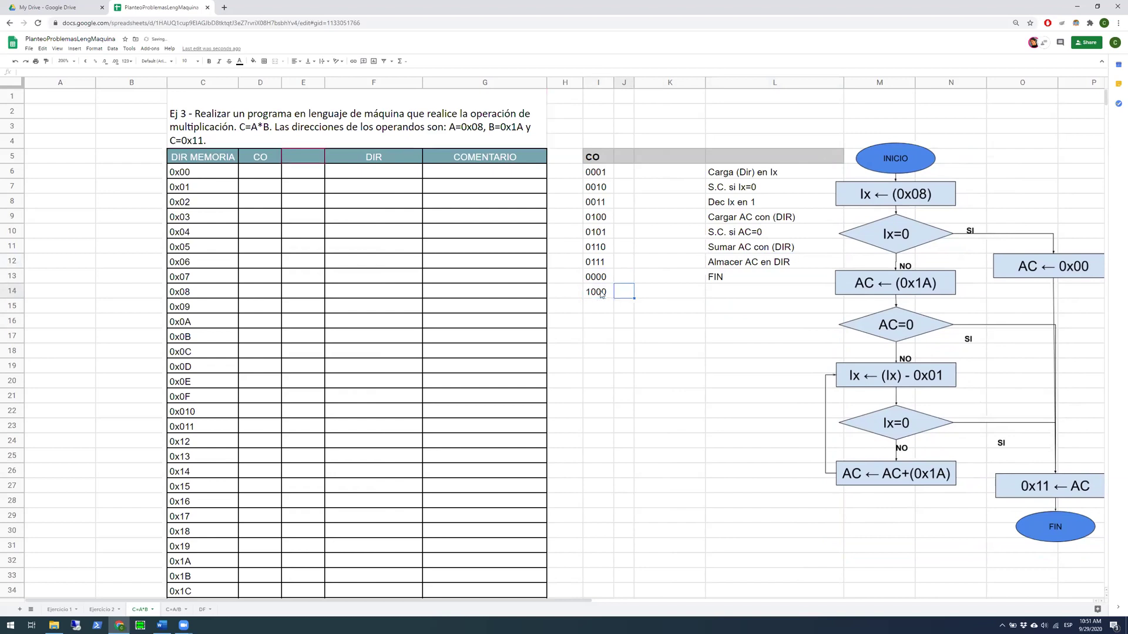
key("Tab")
key("Tab")
type("SI")
key("BackSpace")
type(".I. a")
key("BackSpace")
key("BackSpace")
key("Return")
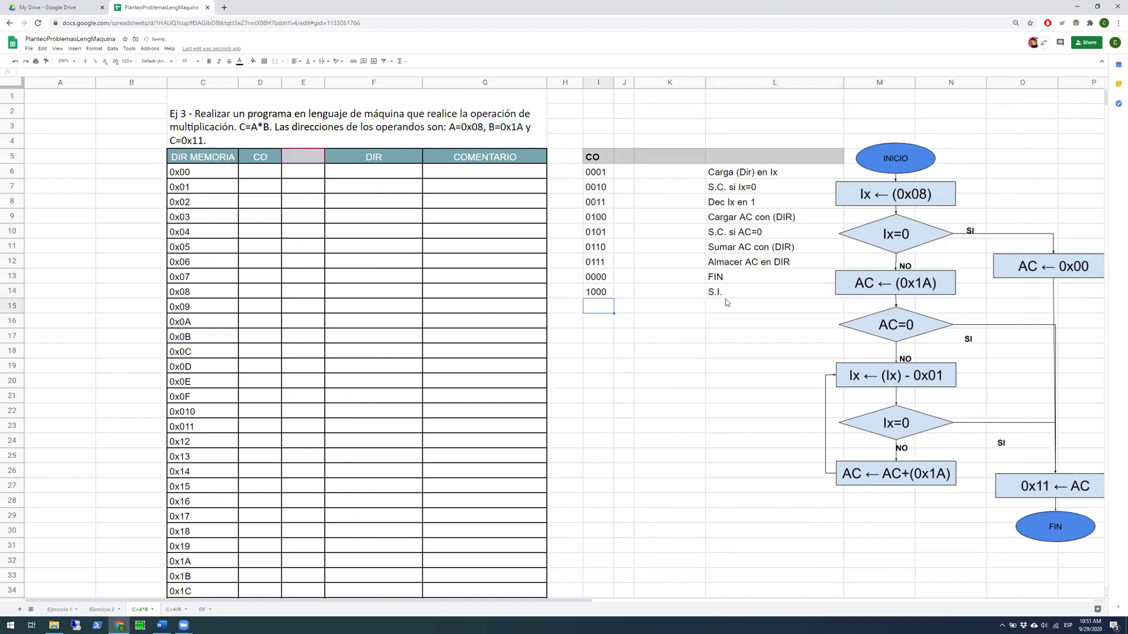
left_click(727, 294)
left_click(638, 294)
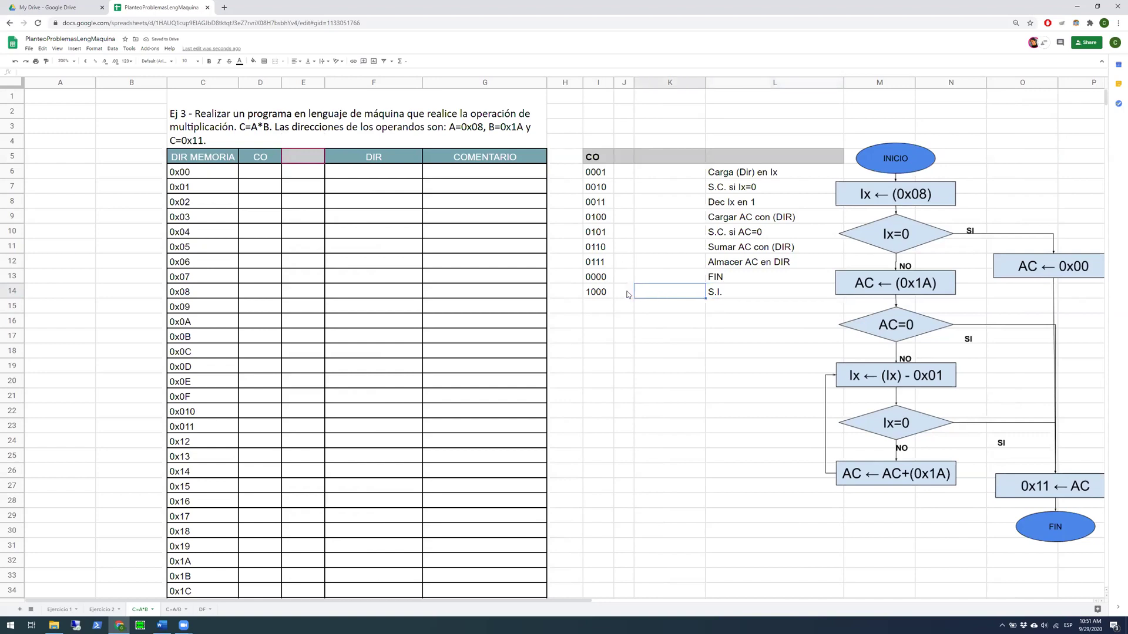
left_click(721, 294)
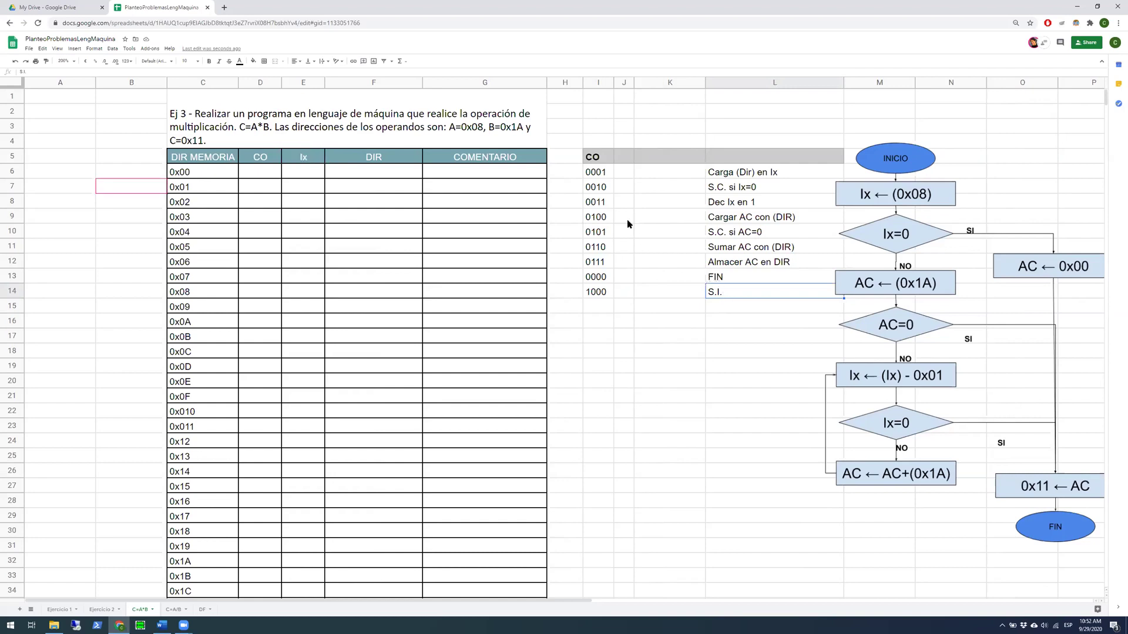
left_click_drag(595, 159, 773, 293)
left_click(747, 327)
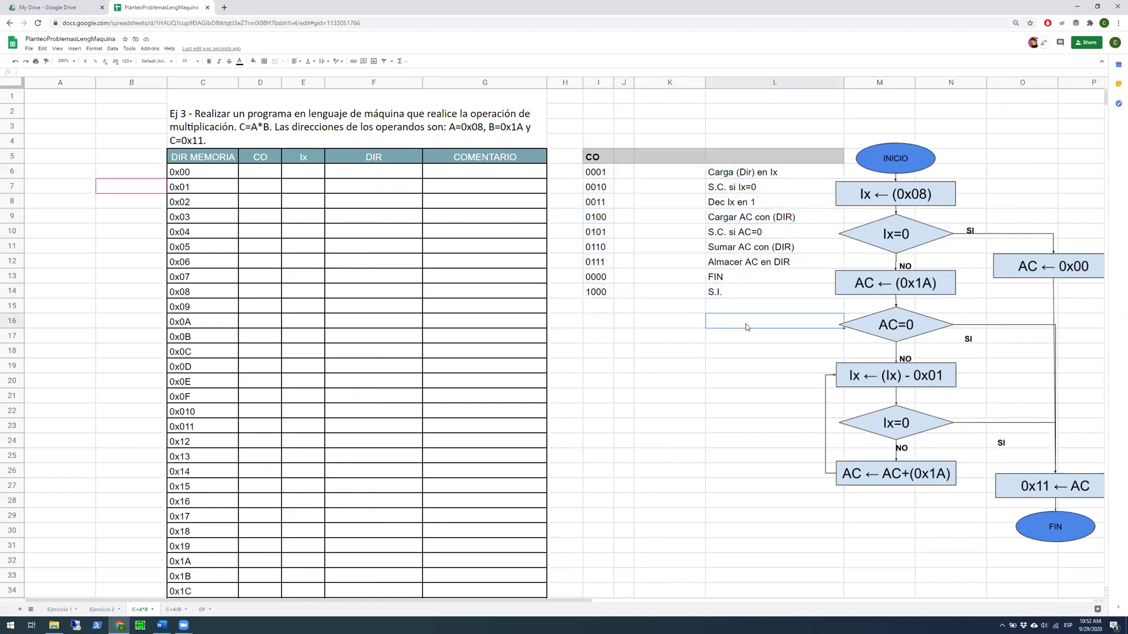
left_click(621, 160)
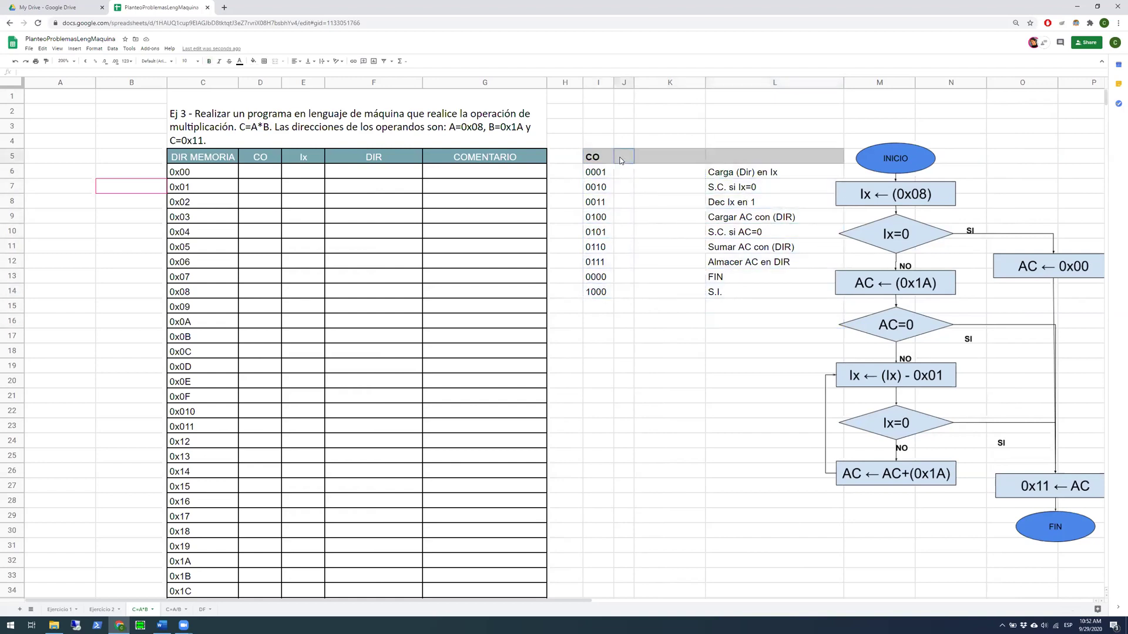
left_click(653, 209)
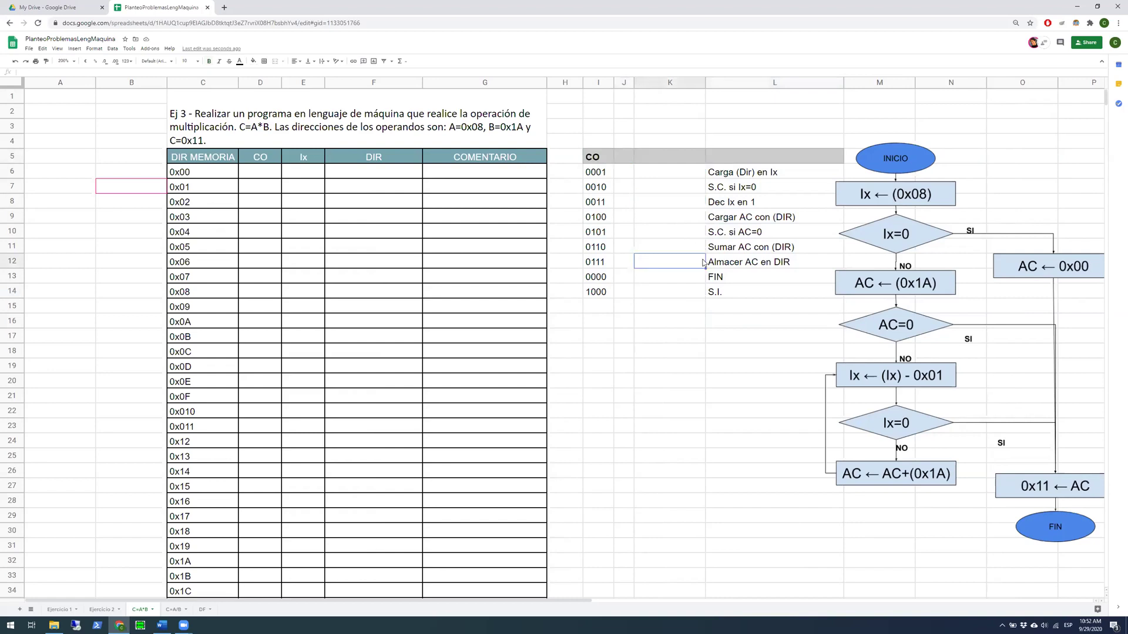
Label the column next to CO in the code table's header row as "Ix"
left_click(623, 161)
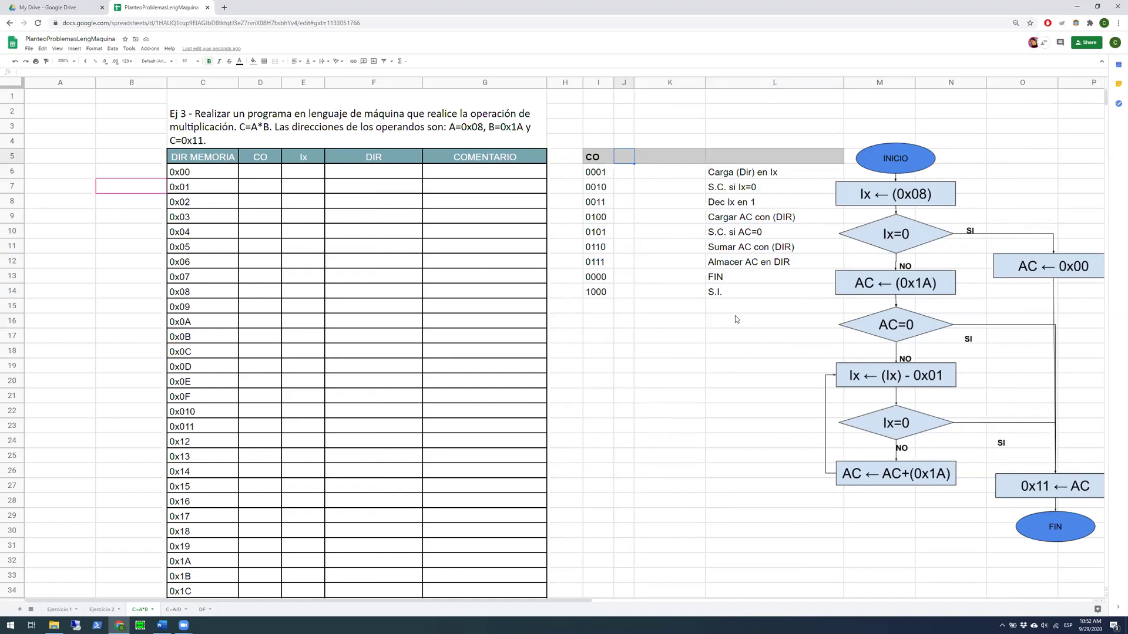
double_click(622, 155)
type("Ix")
left_click(639, 196)
left_click(626, 176)
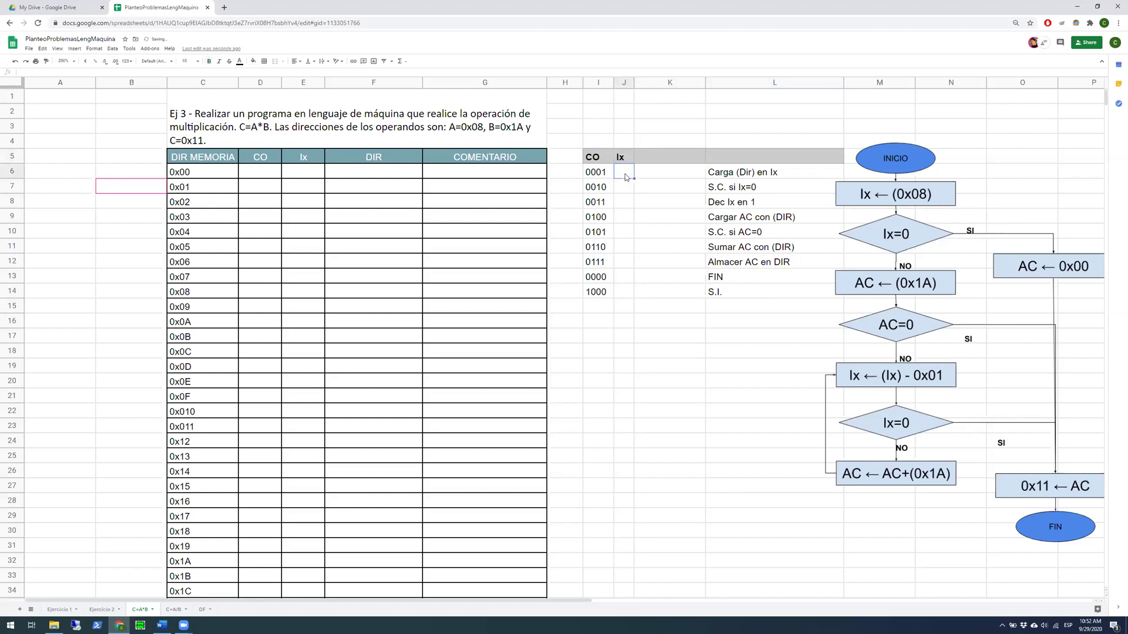
Enter the bit positions 0-3 above the CO header and 4 above the Ix header
left_click(597, 141)
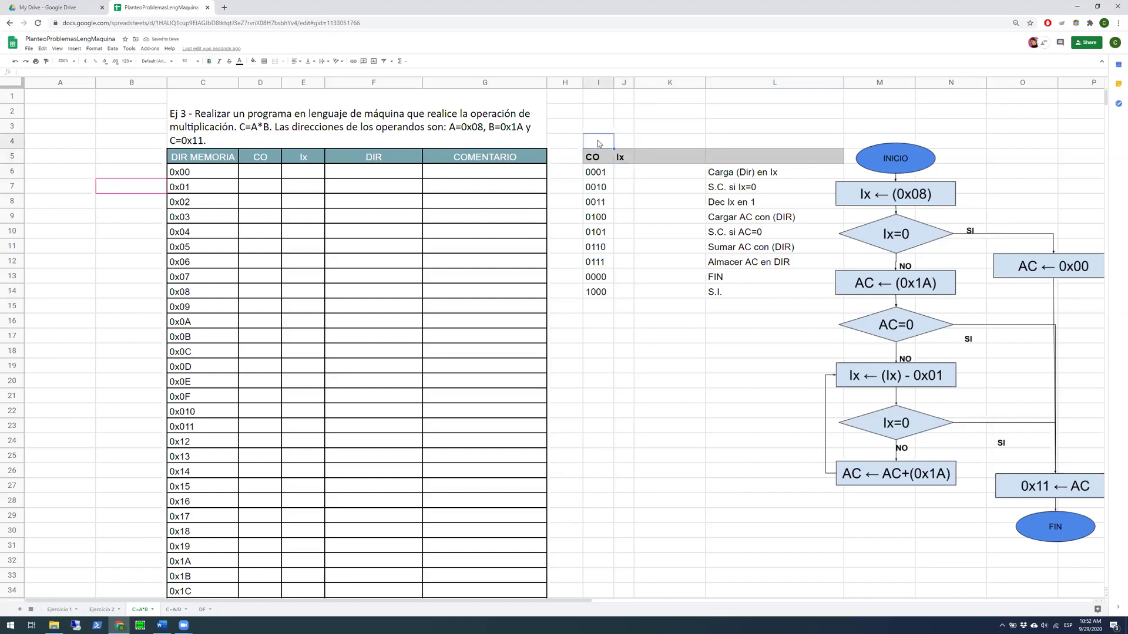
type("0-3")
key("Tab")
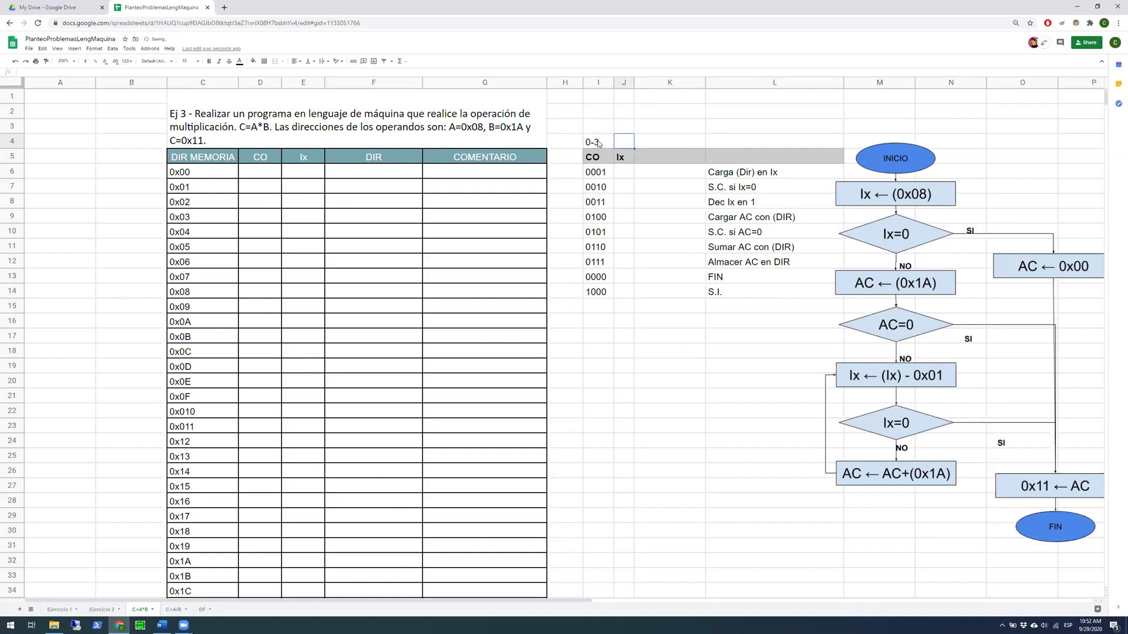
type("4")
key("Tab")
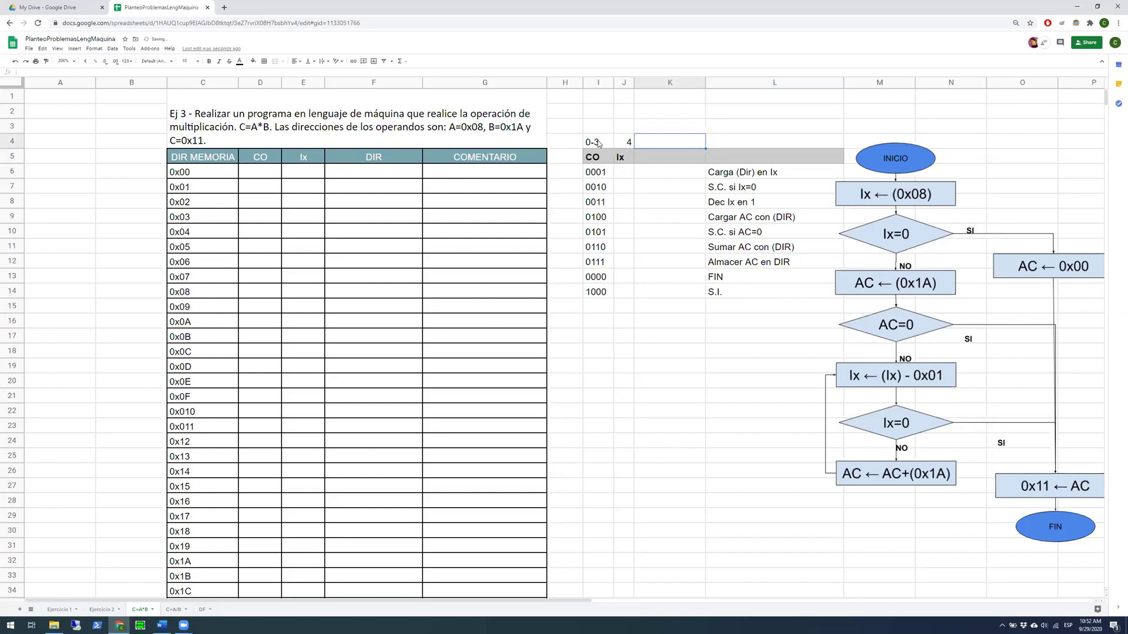
Insert a new column directly after the code table's Ix column
left_click(626, 162)
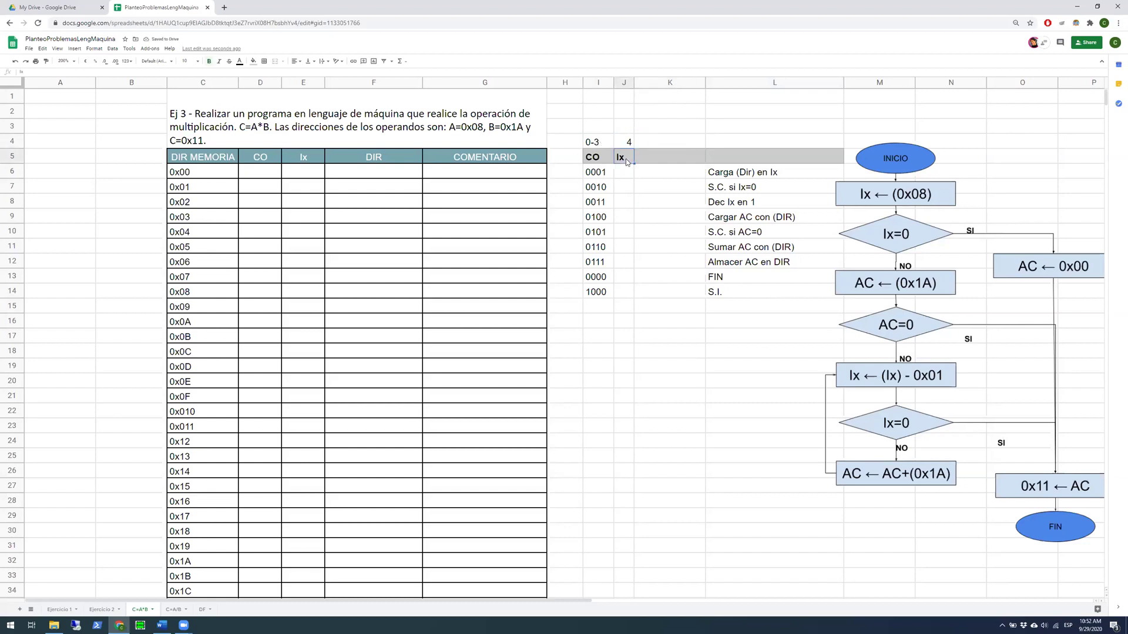
right_click(620, 84)
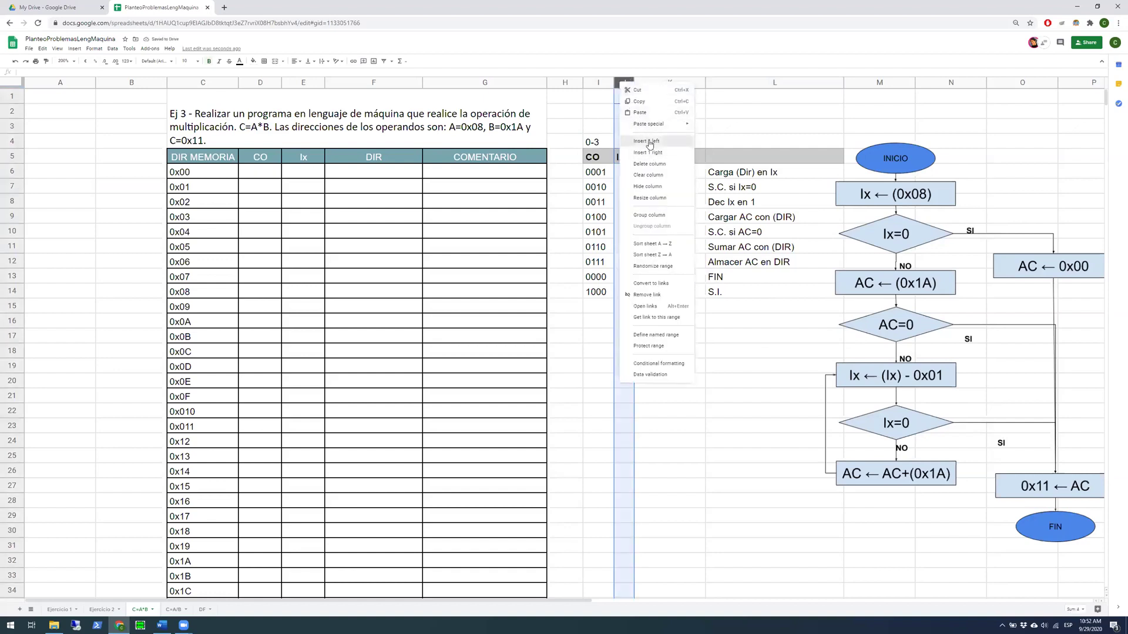
left_click(650, 152)
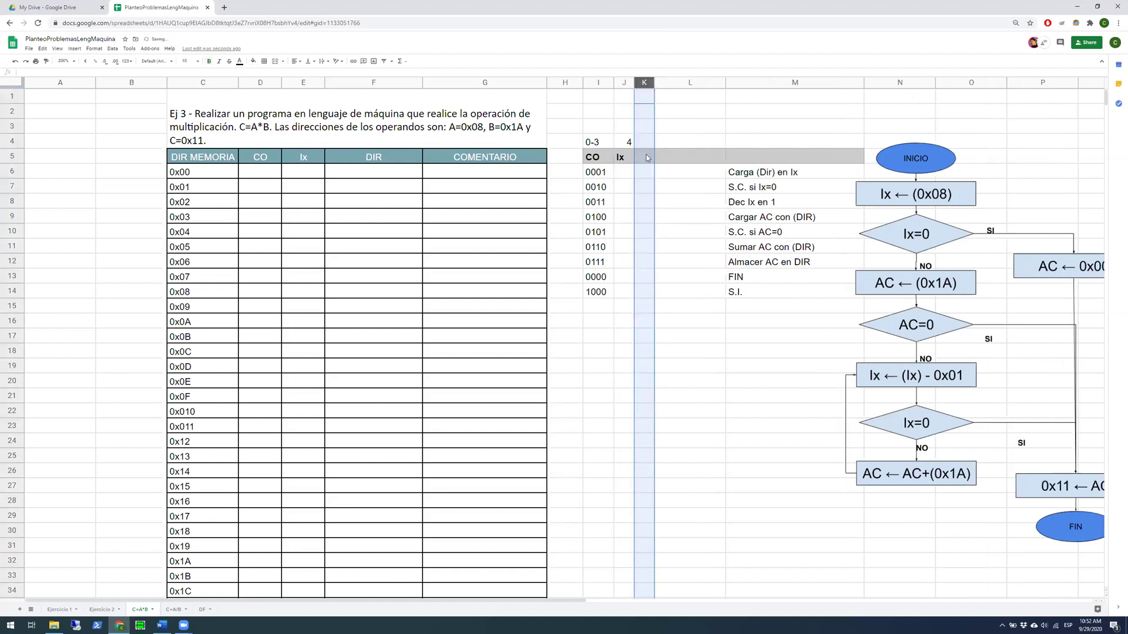
Label the new column's header "MD" and enter bit position 5 above it
left_click(646, 160)
type("MD")
key("Up")
type("5")
key("Return")
key("Down")
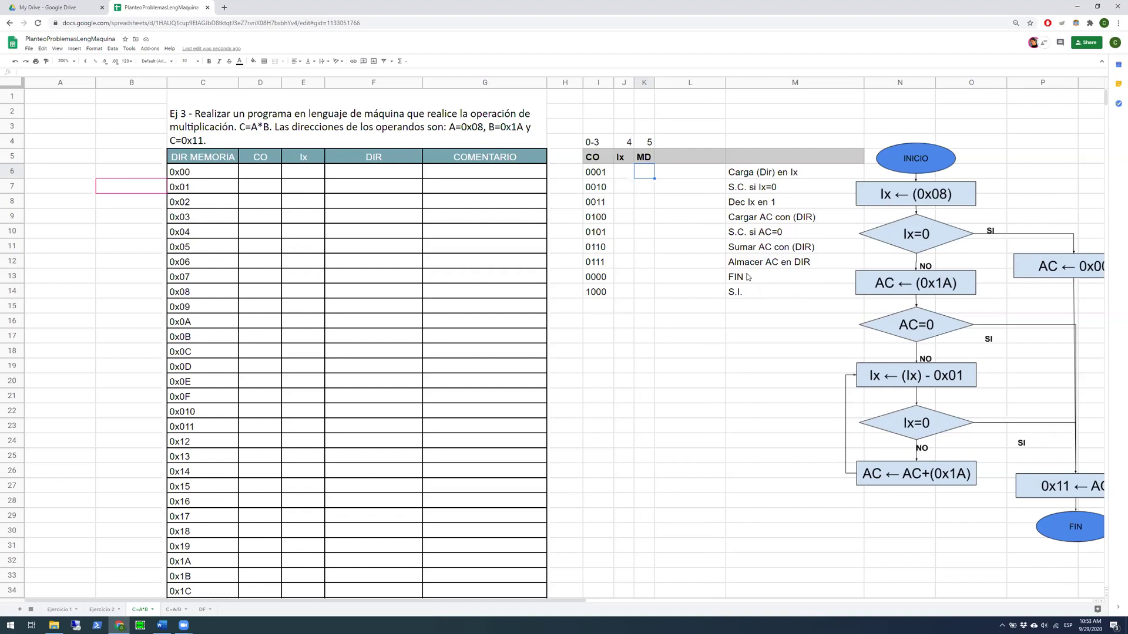
Label the code table's last two columns "D" and "Descripcion" in the header row
left_click(692, 162)
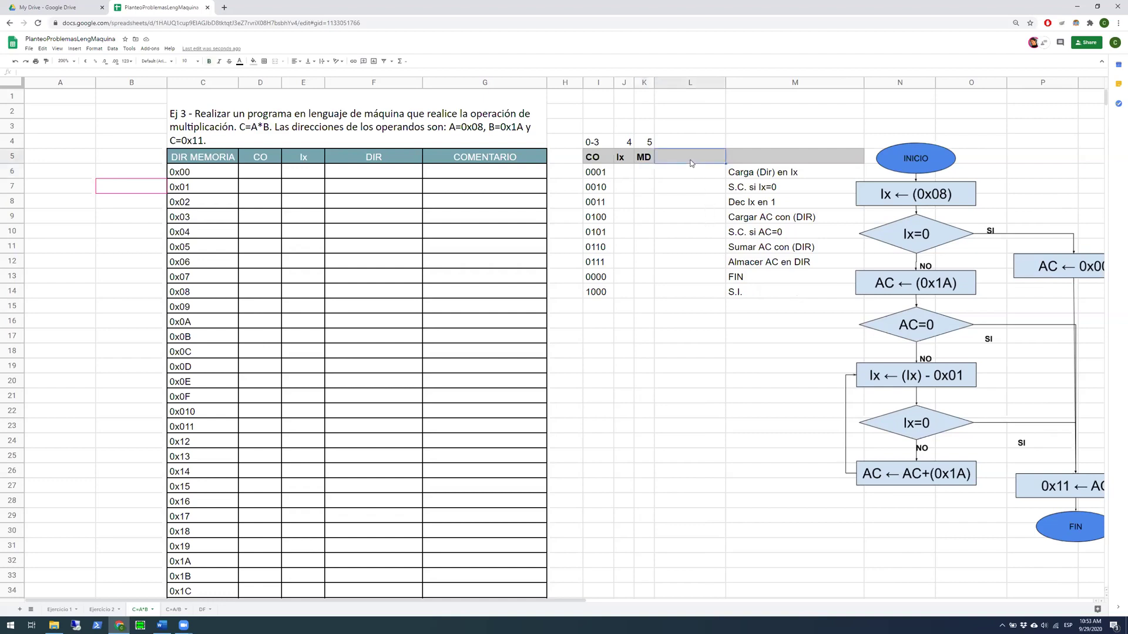
type("D")
key("Tab")
type("Descrip")
type("tion")
key("BackSpace")
key("BackSpace")
key("BackSpace")
key("BackSpace")
type("ci")
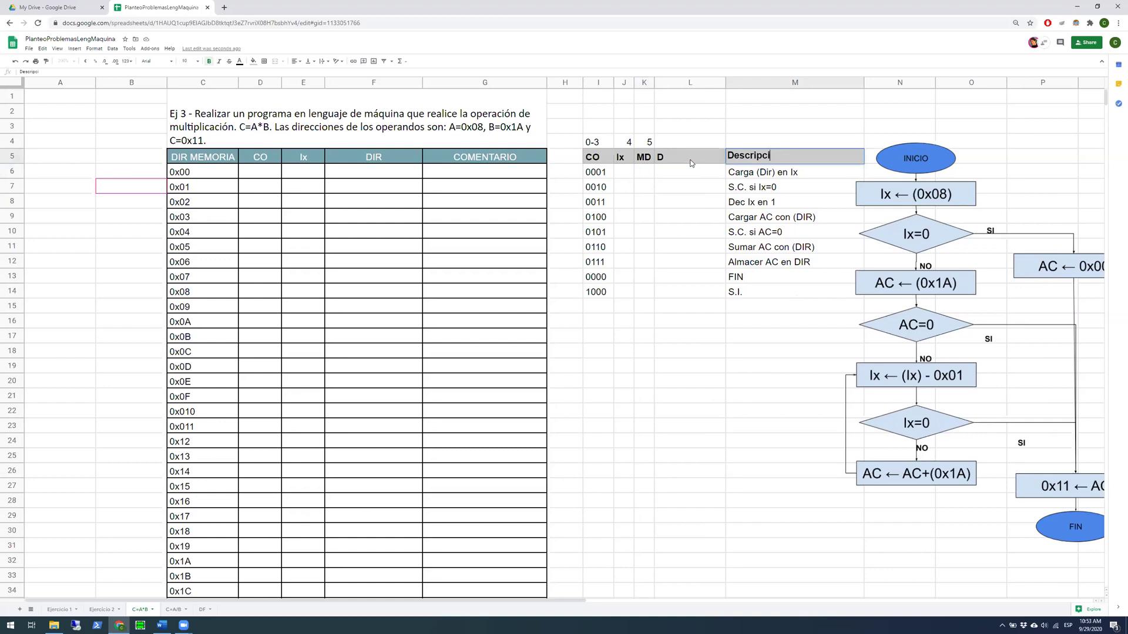
type("non")
left_click(691, 162)
key("Up")
key("Left")
key("Left")
key("Left")
key("Right")
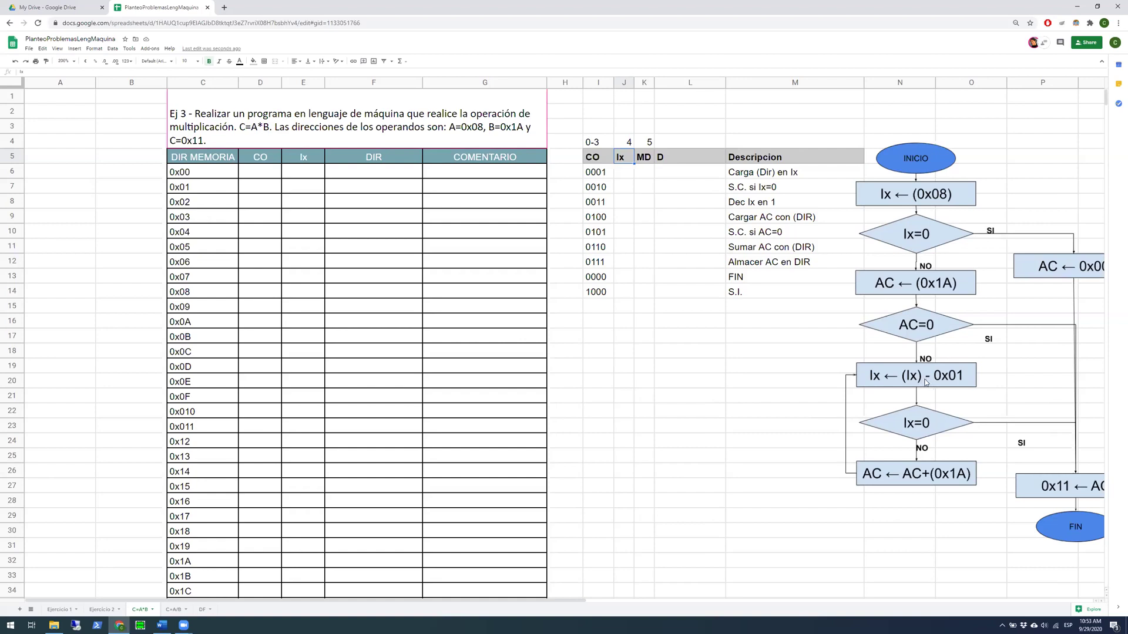
Examine the instruction set table against the multiplication flowchart, checking which operations the program requires
left_click(753, 325)
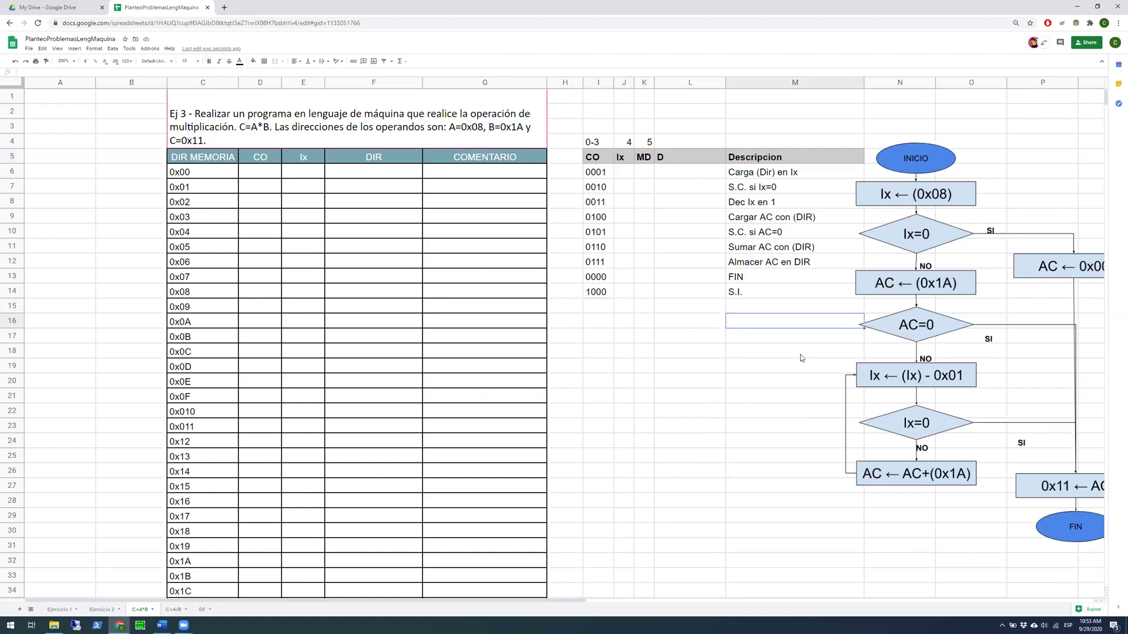
left_click(591, 304)
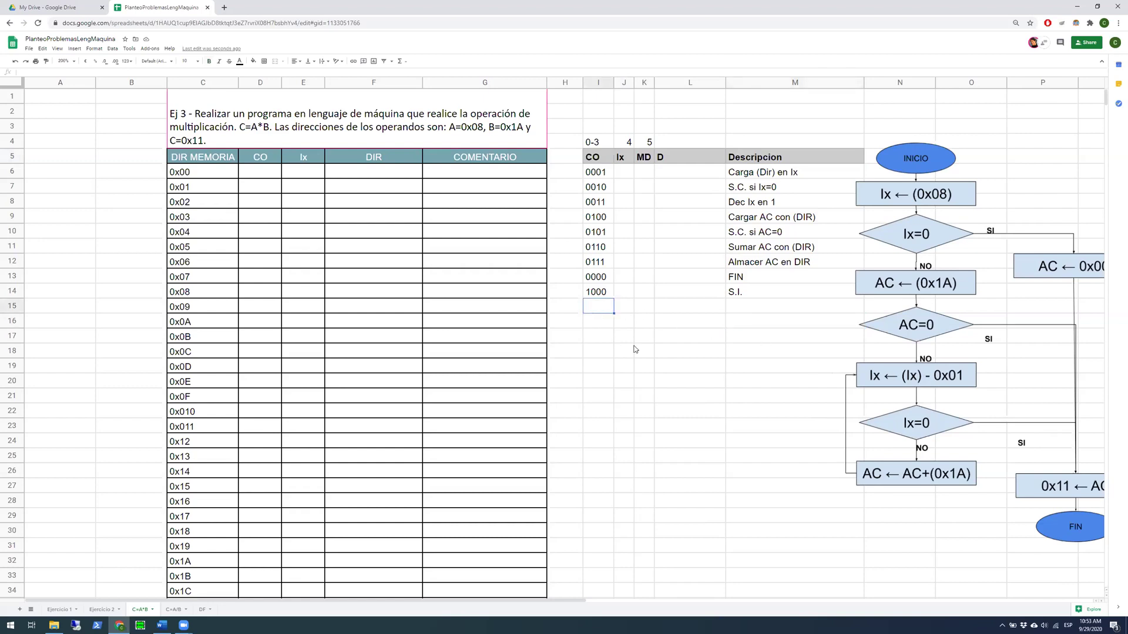
left_click(940, 375)
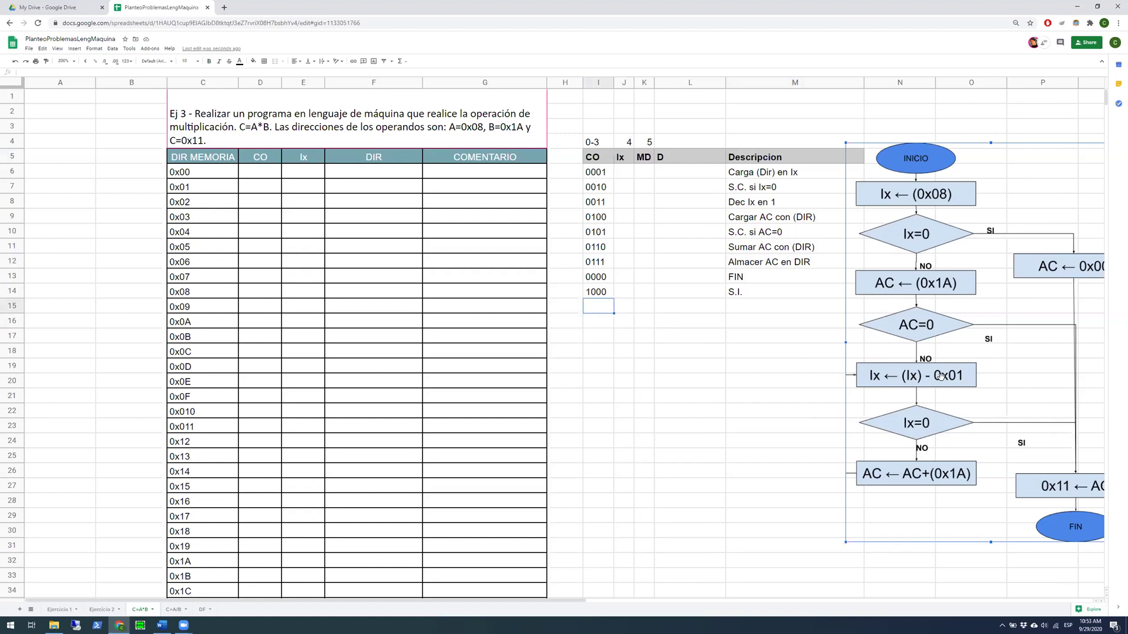
left_click(700, 305)
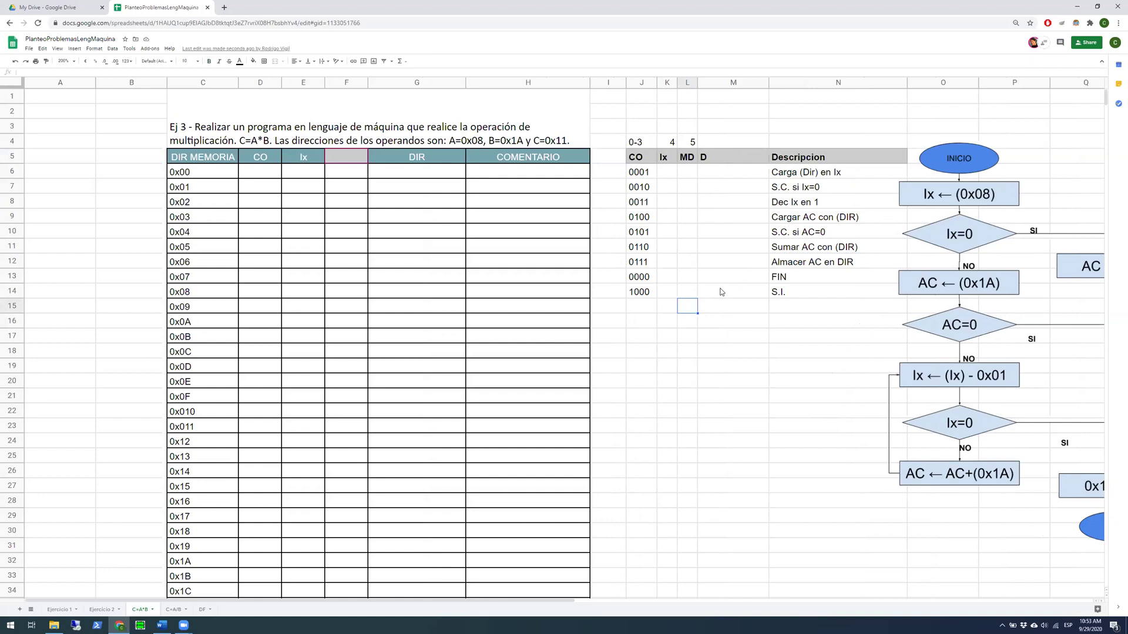
left_click(723, 301)
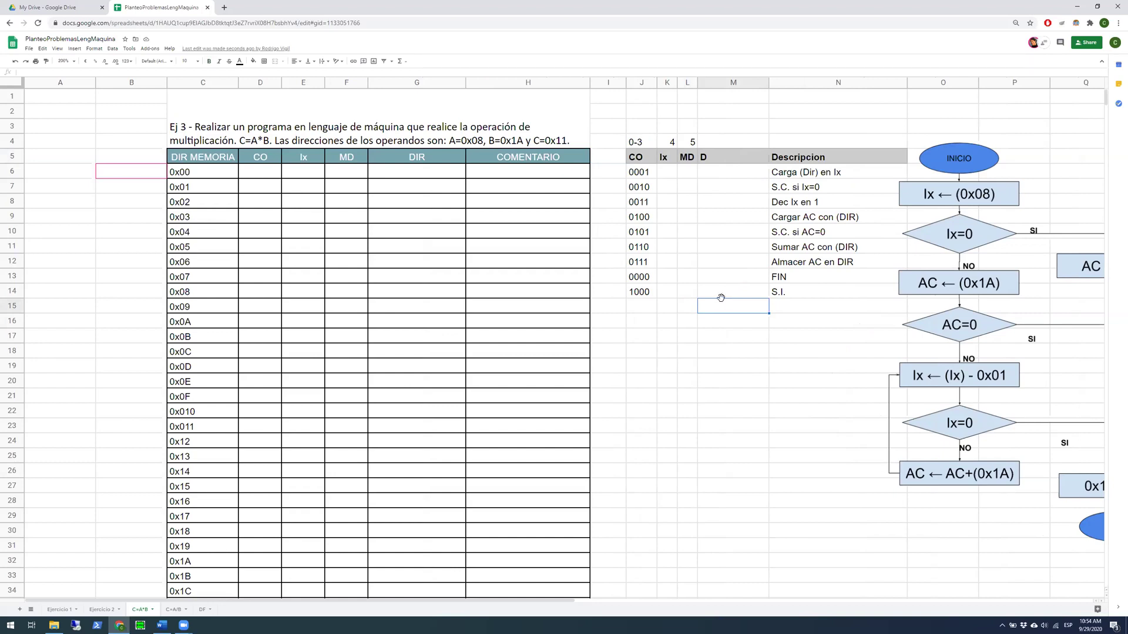
left_click(777, 303)
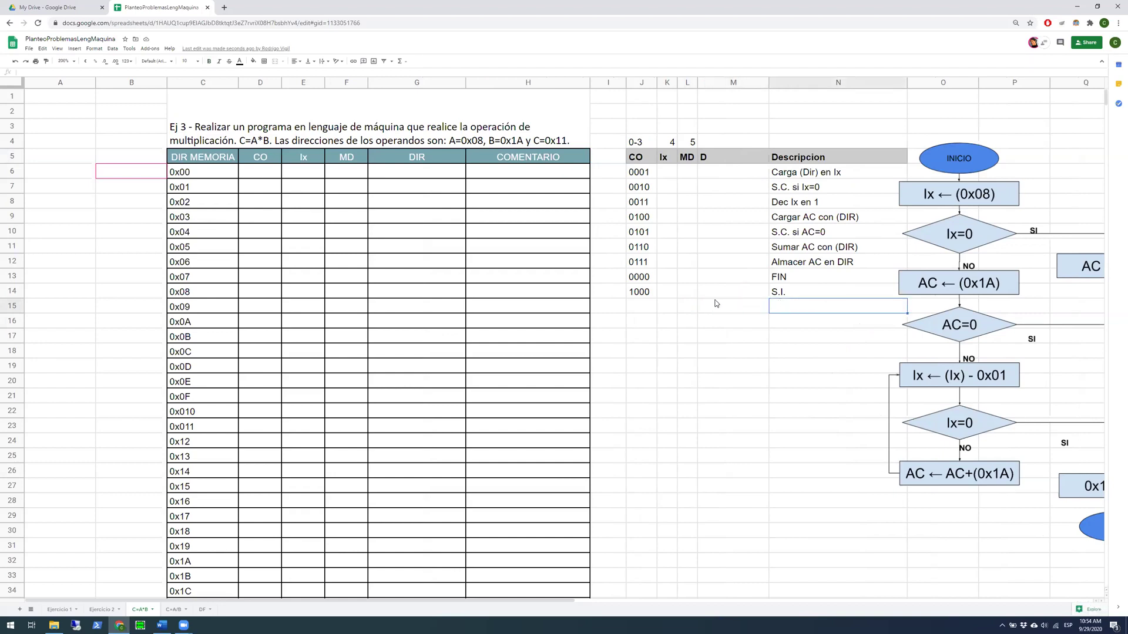
left_click(649, 305)
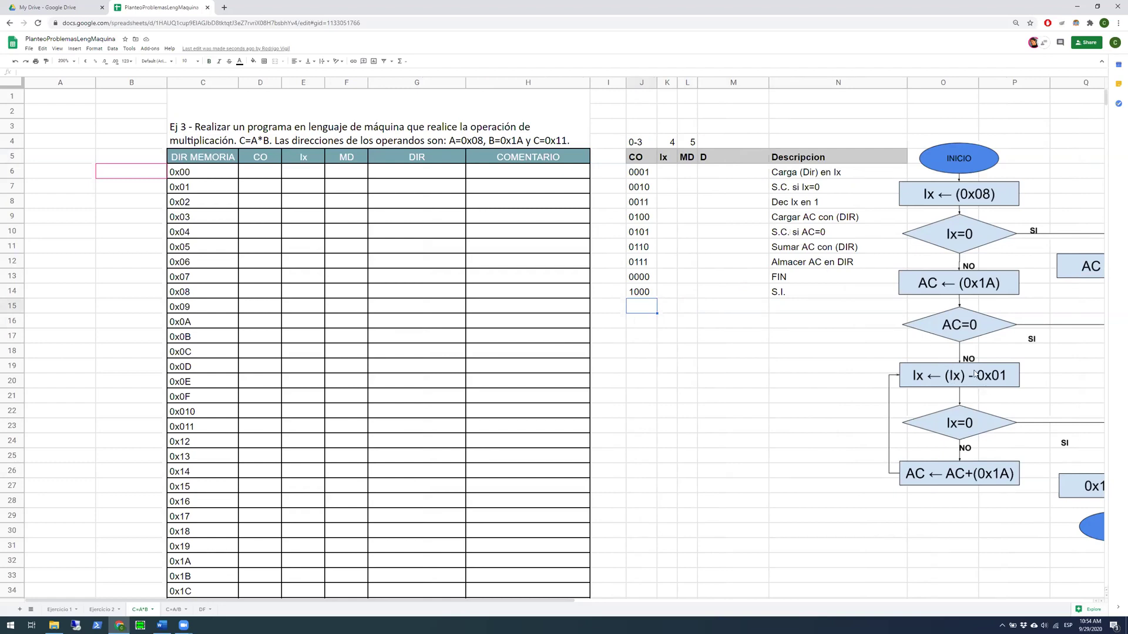
Examine the Dec Ix en 1 instruction and its CO, Ix, MD and D fields in the instruction set
left_click(791, 209)
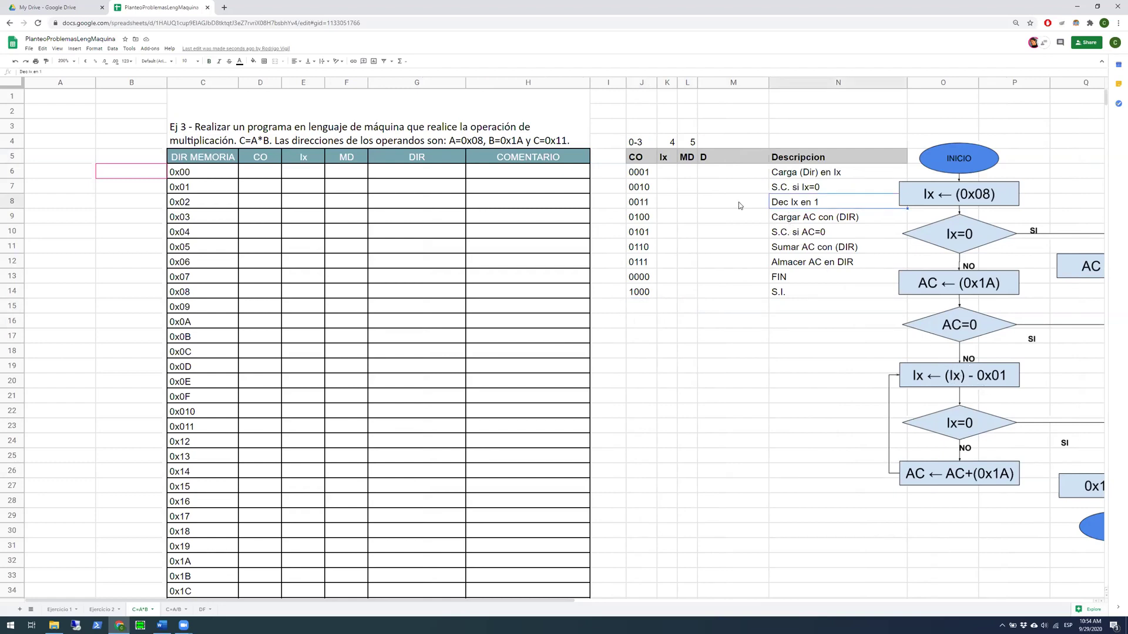
left_click_drag(642, 206, 807, 203)
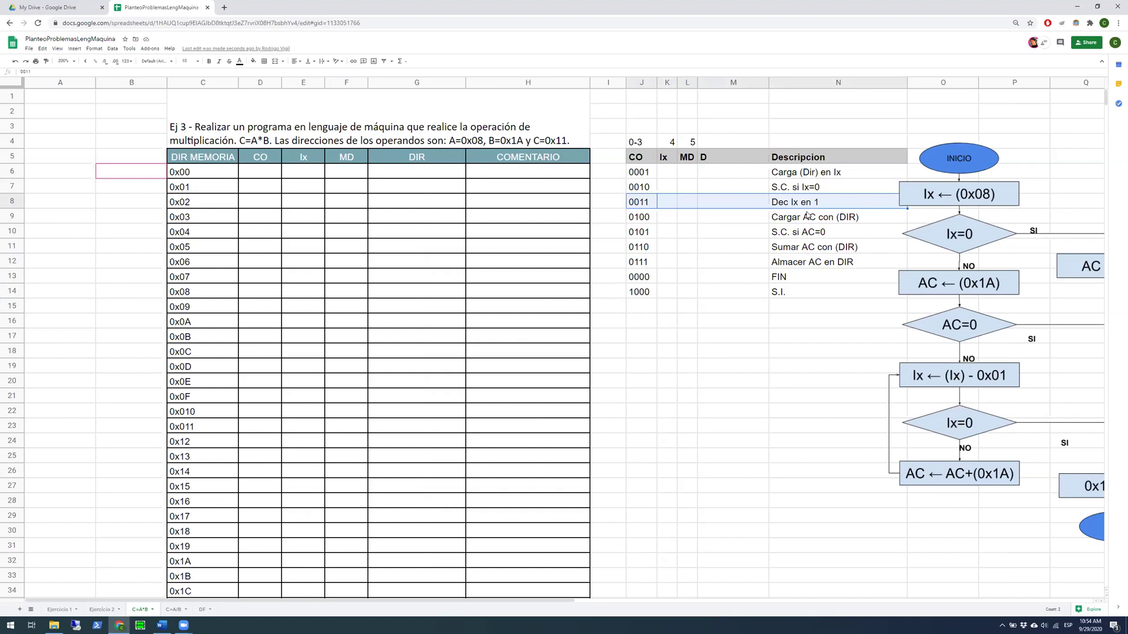
left_click(764, 232)
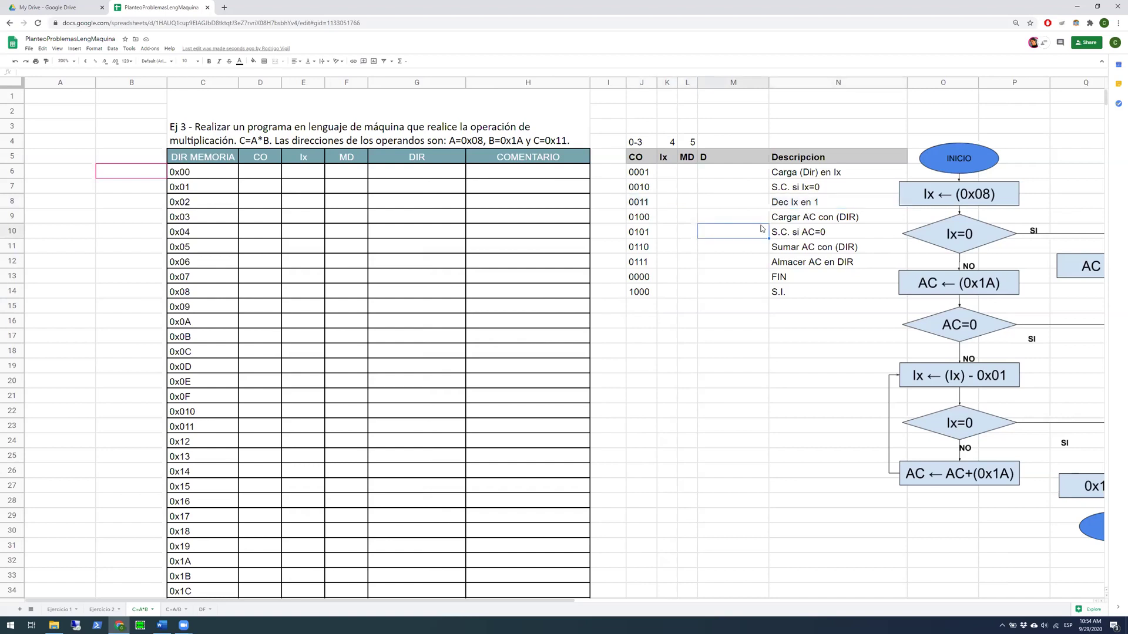
left_click(696, 206)
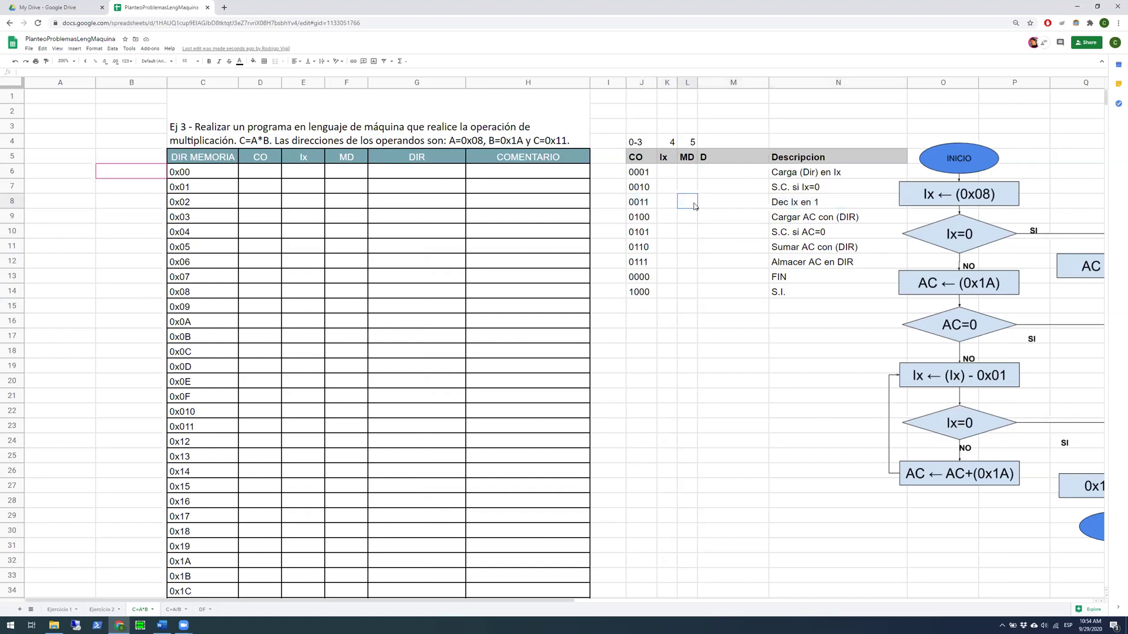
left_click(796, 208)
left_click_drag(688, 202, 803, 203)
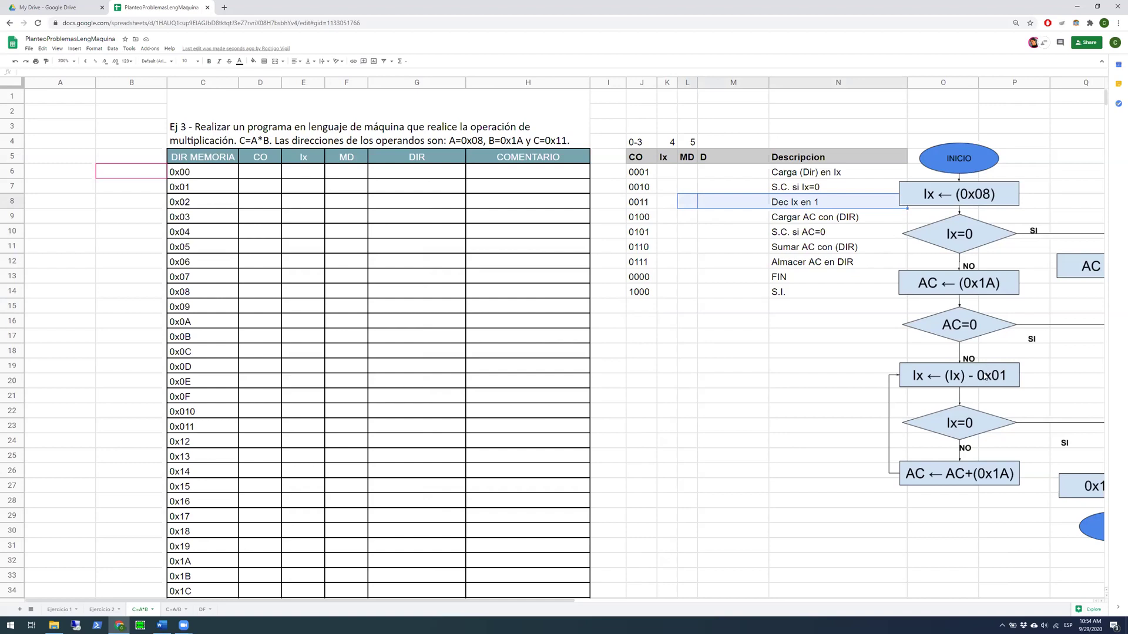
left_click(669, 204)
left_click_drag(669, 205, 776, 203)
left_click(691, 202)
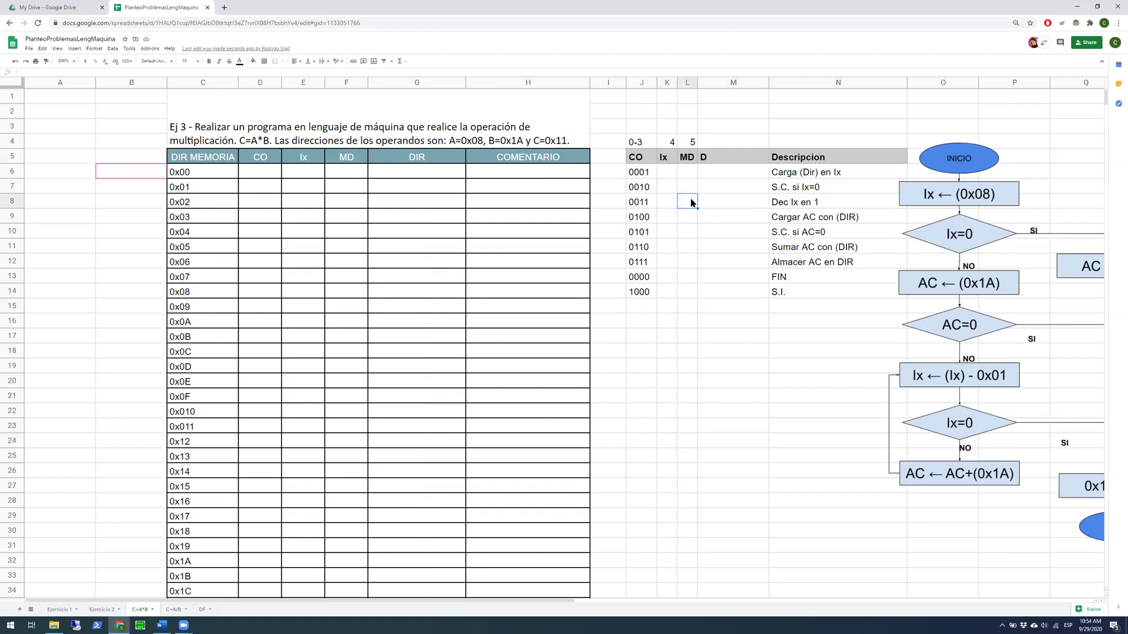
left_click(753, 203)
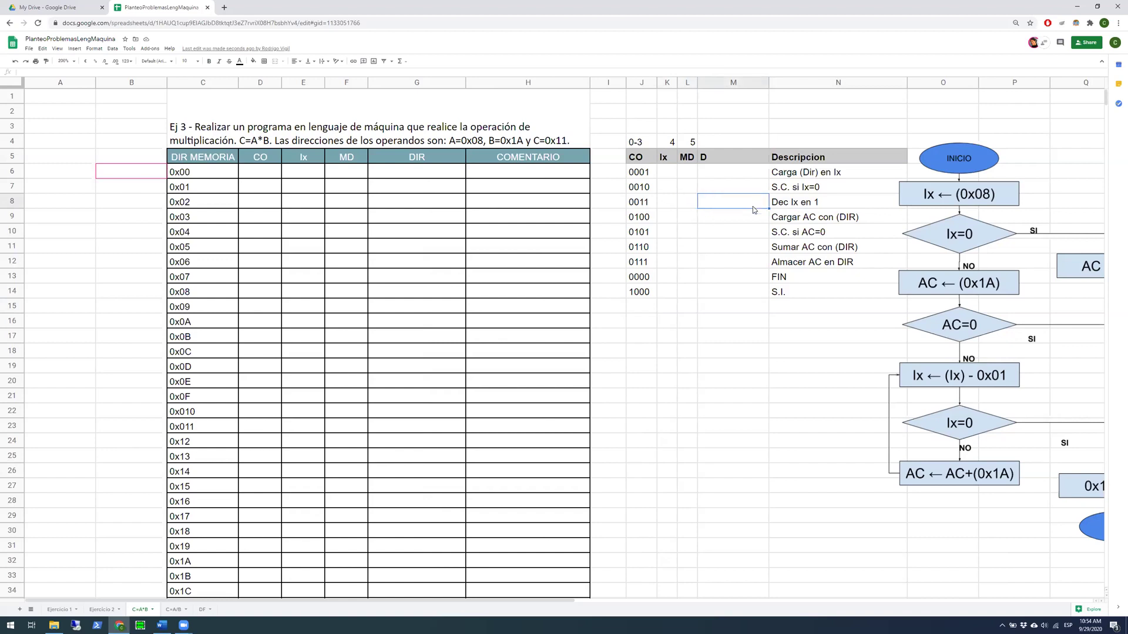
left_click(754, 218)
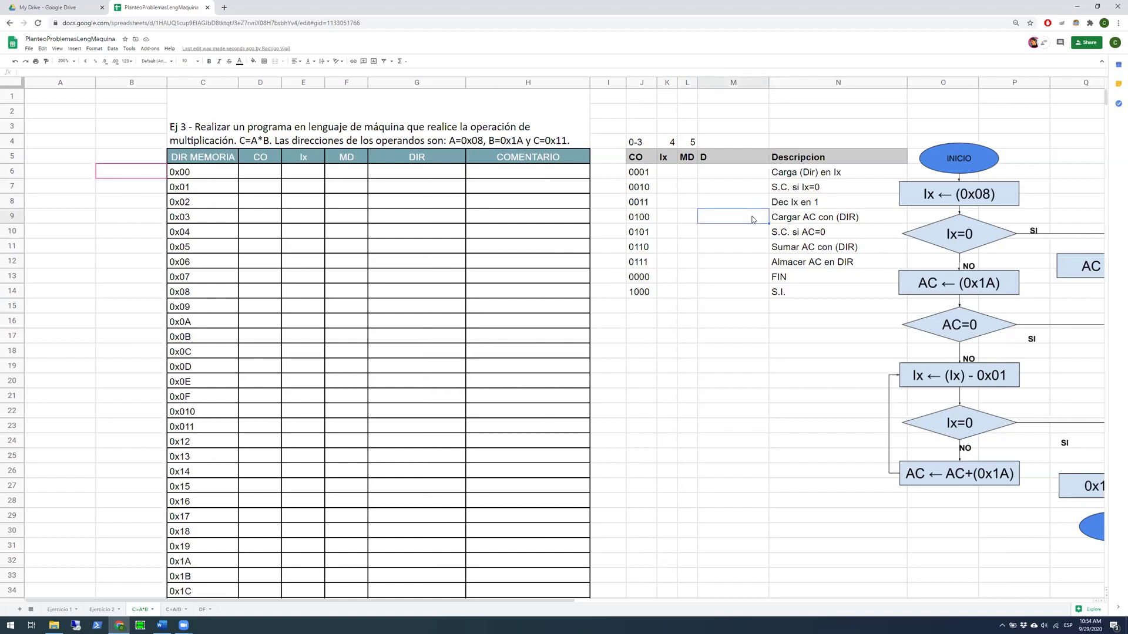
Nudge the flowchart drawing slightly toward the instruction table and delete the empty columns A and B
left_click(987, 412)
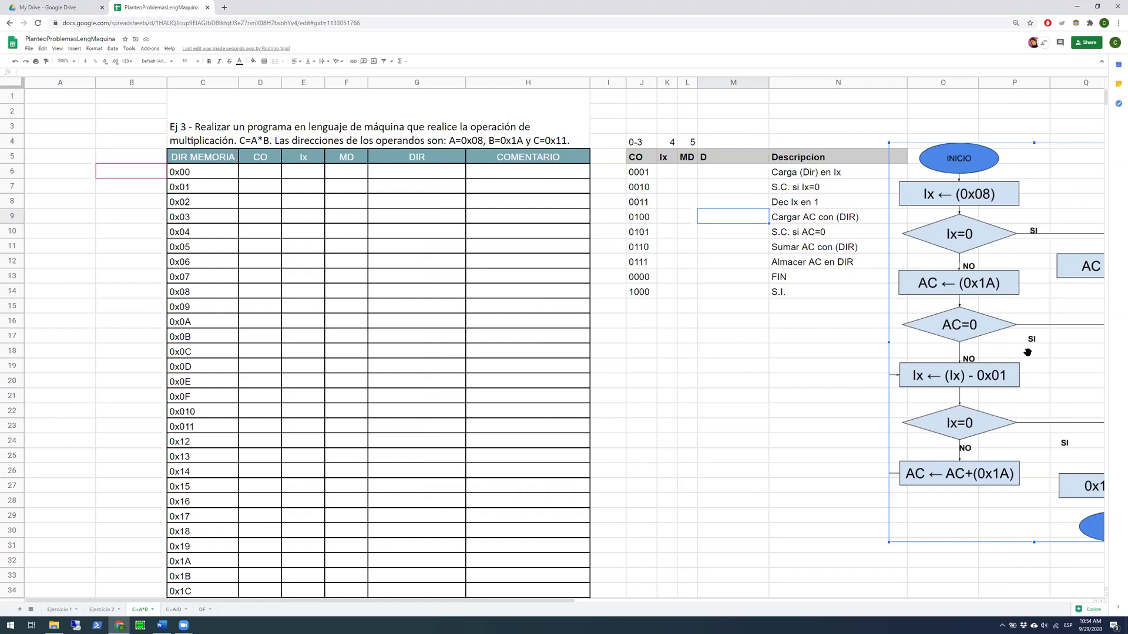
left_click_drag(969, 448, 957, 447)
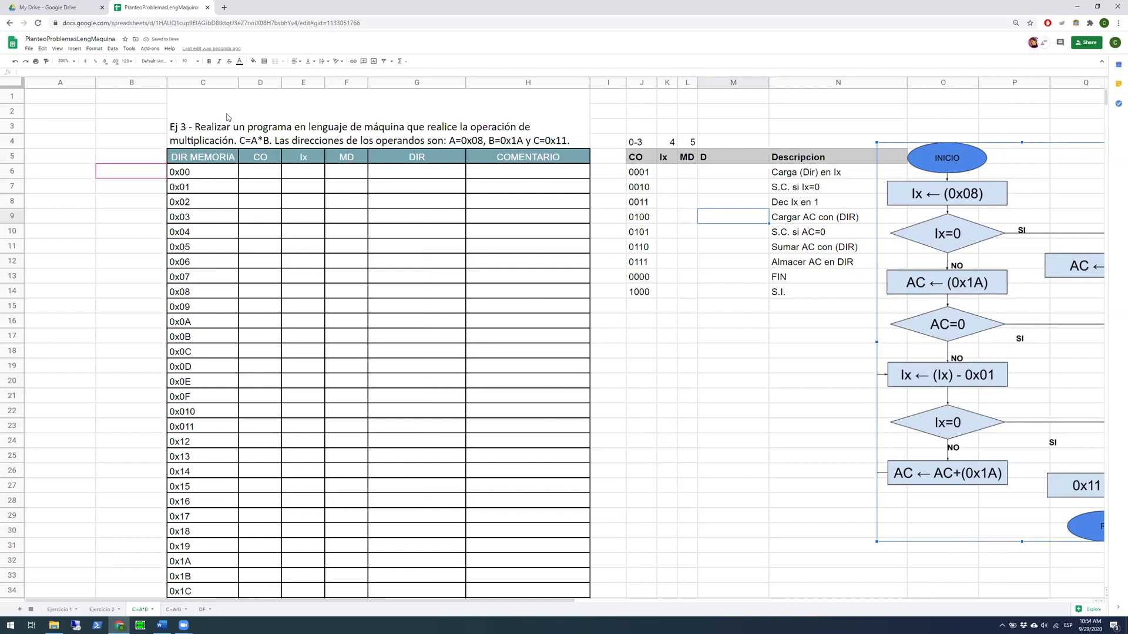
left_click(61, 84)
left_click(112, 84, "shift")
right_click(115, 86)
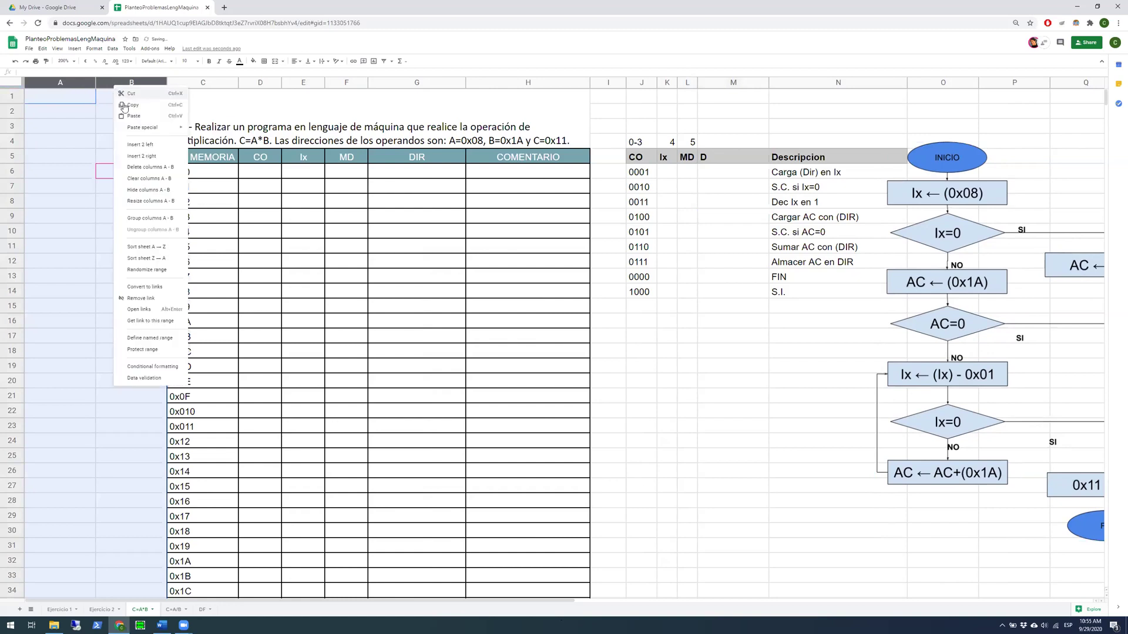
left_click(143, 168)
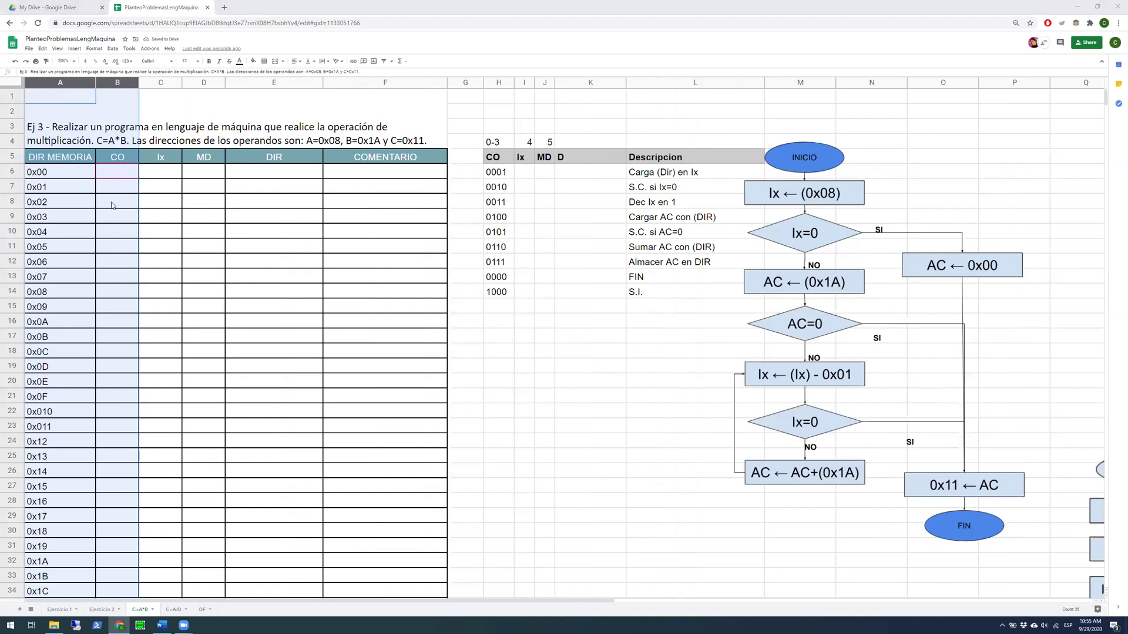
left_click(573, 304)
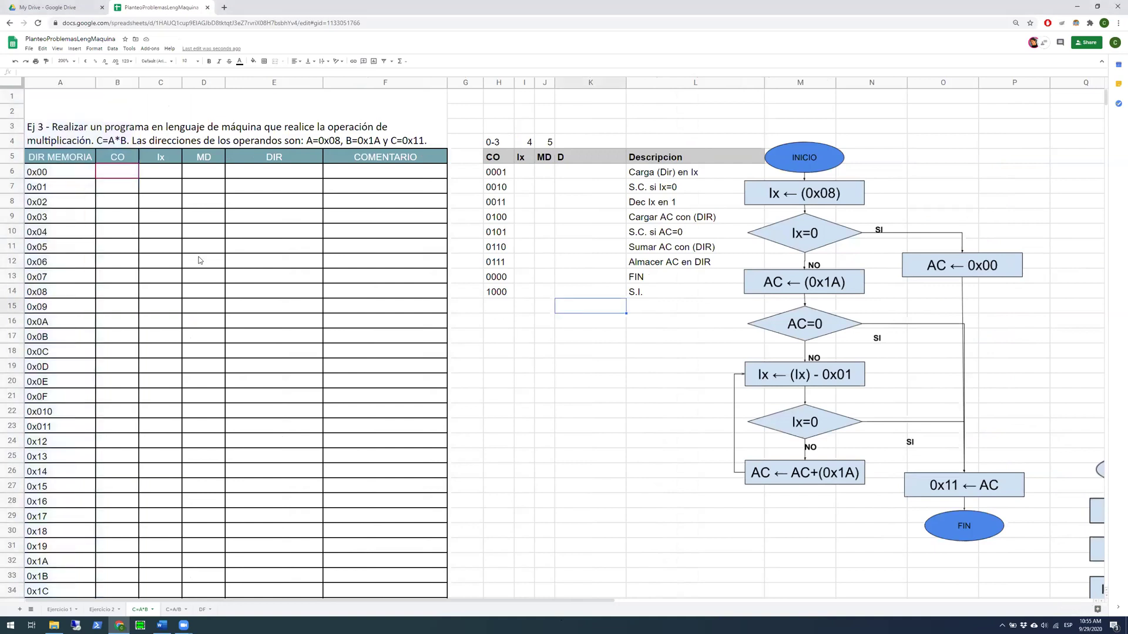
Shift the flowchart drawing slightly away from the instruction table's Descripcion column and a little upward
left_click(543, 379)
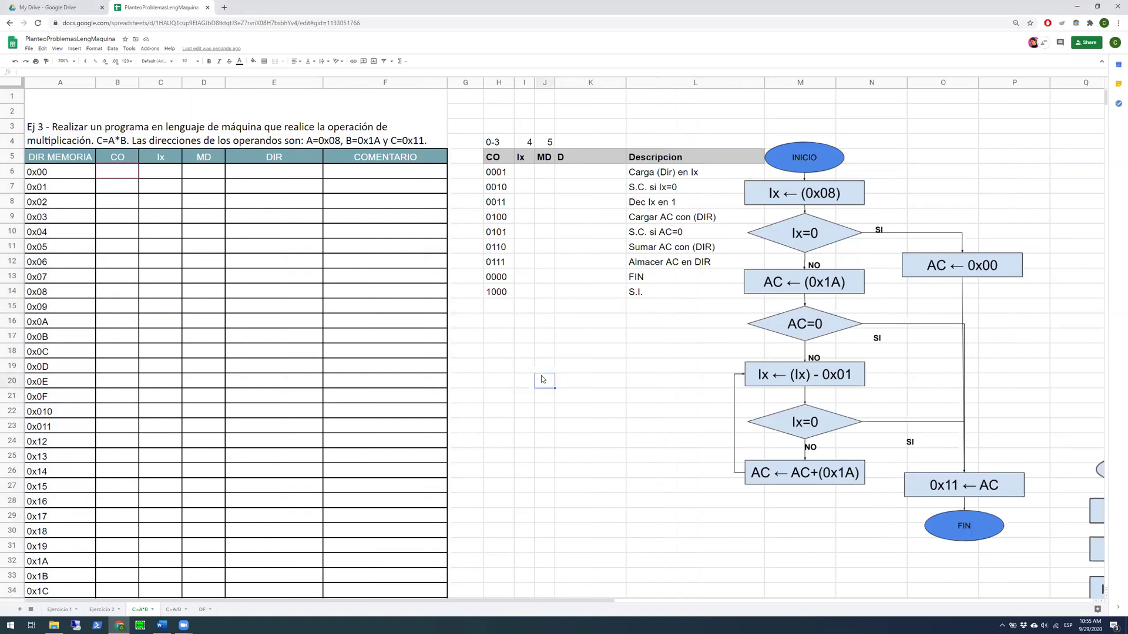
left_click(928, 281)
left_click(1092, 506)
left_click(866, 403)
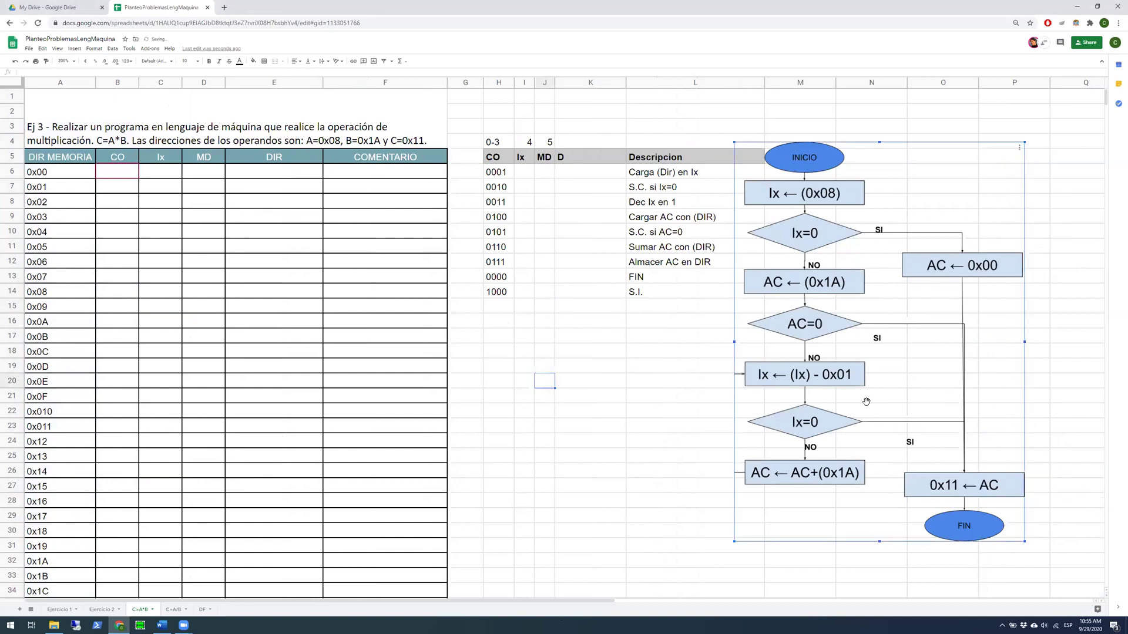
left_click_drag(850, 387, 860, 383)
left_click(717, 381)
Start a legend below the instruction set with the label Ix in H18 and the codes 0 and 1 in I18:I19
left_click(494, 296)
left_click(518, 176)
left_click(505, 355)
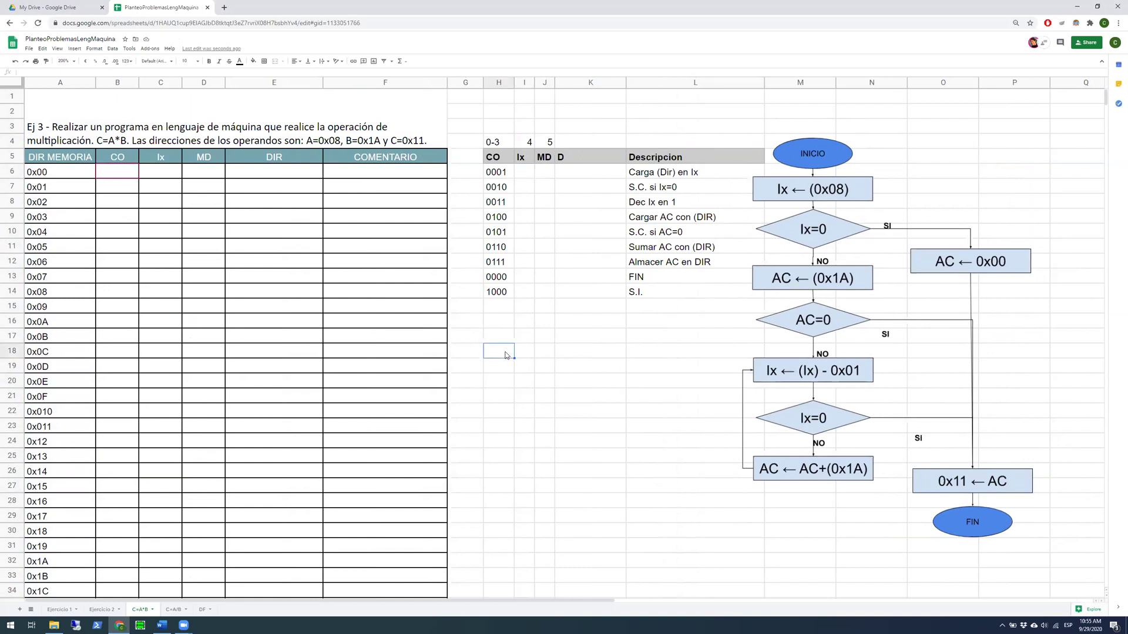
type("Ix")
key("Tab")
type("0")
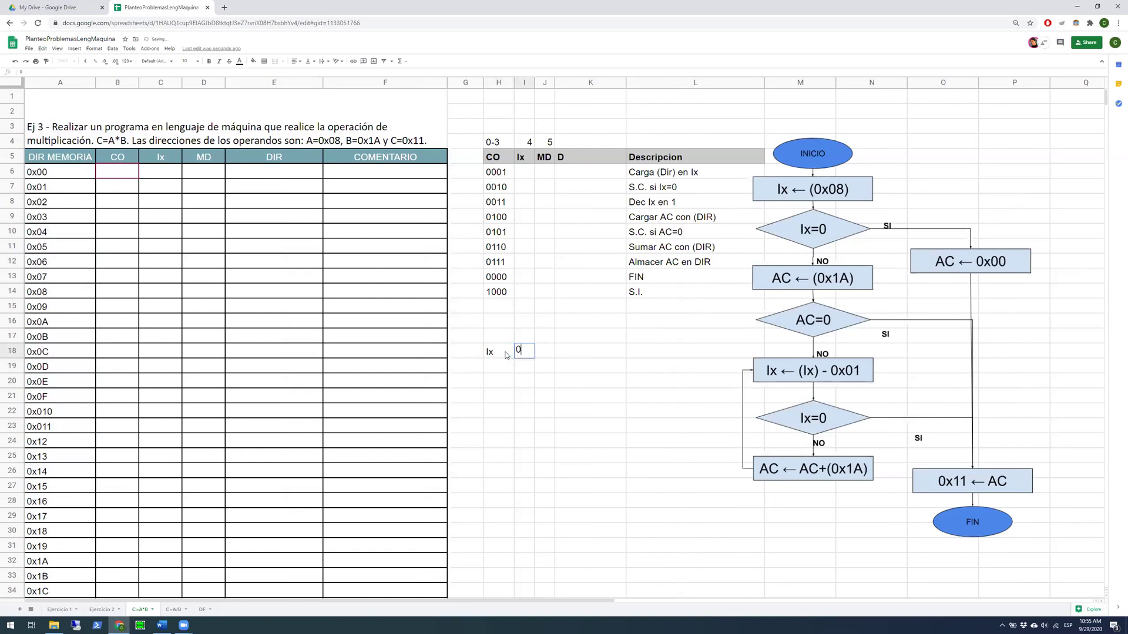
key("Return")
type("1")
key("Escape")
key("Right")
type("1")
Describe the Ix codes with "No usa Indice" for 0 in J18 and "Uso indice" for 1 in J19
key("Up")
key("Right")
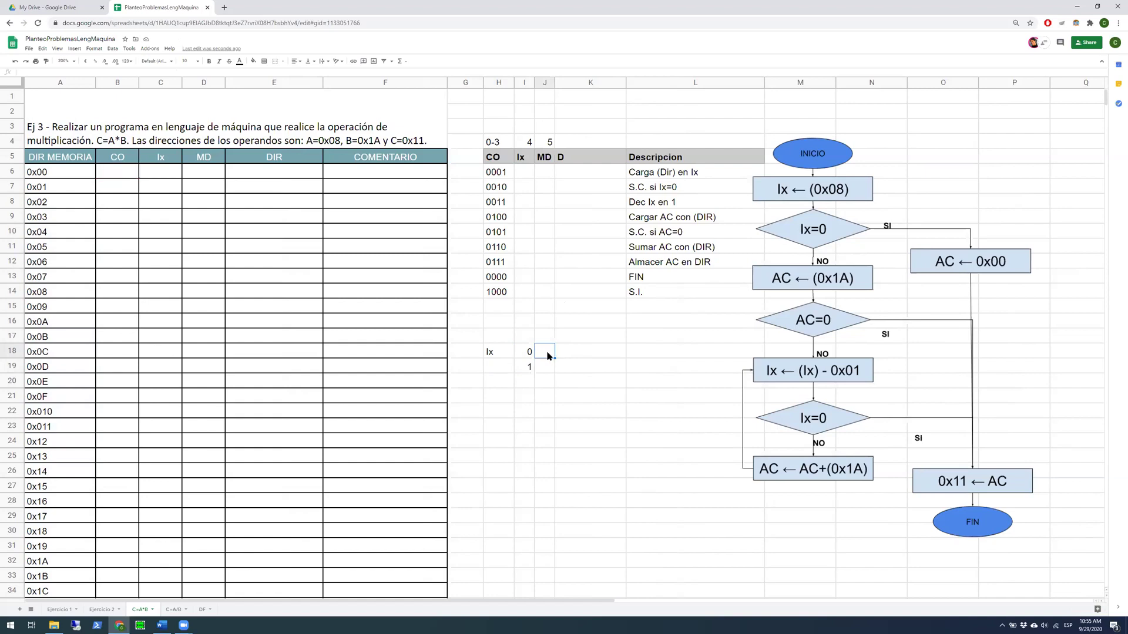
type("No us")
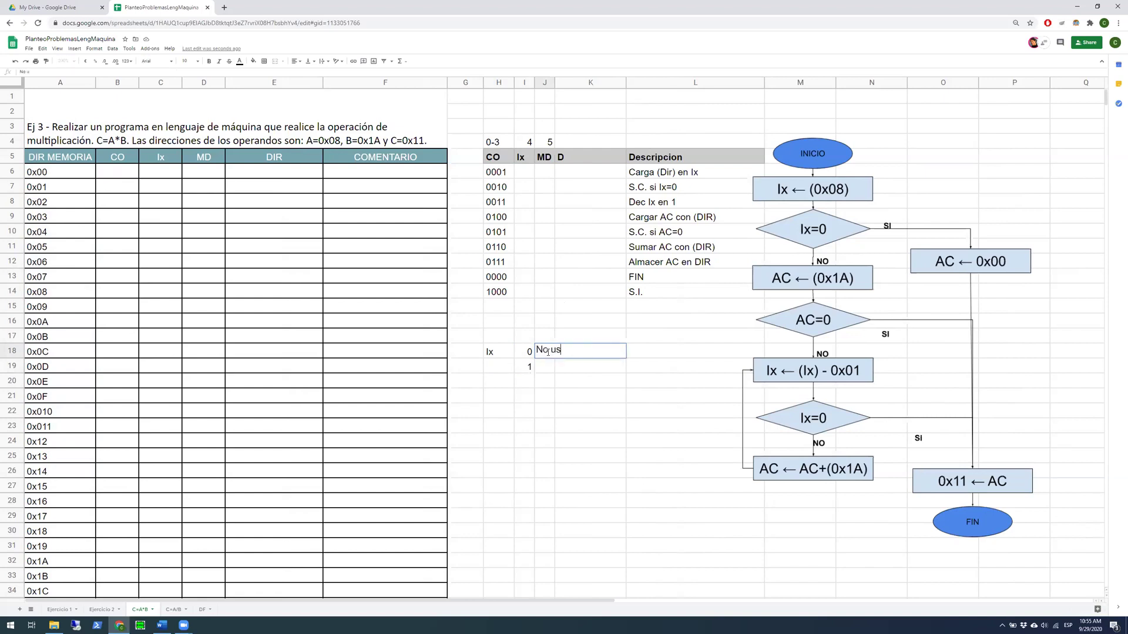
type("a Indice")
key("Return")
type("Uso indice 1")
key("BackSpace")
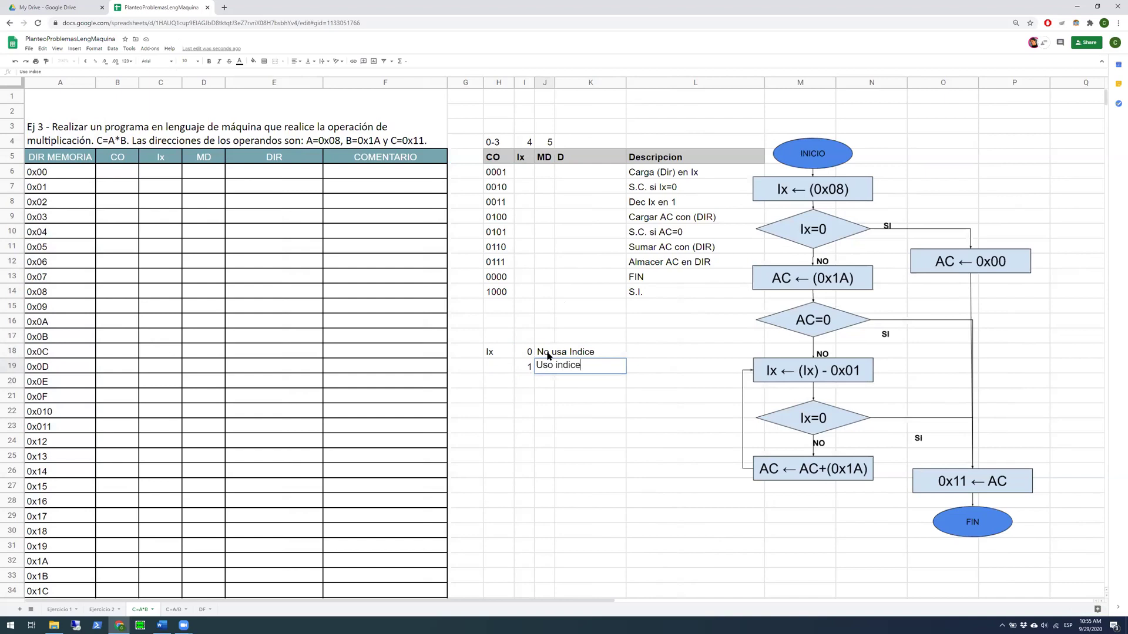
key("Return")
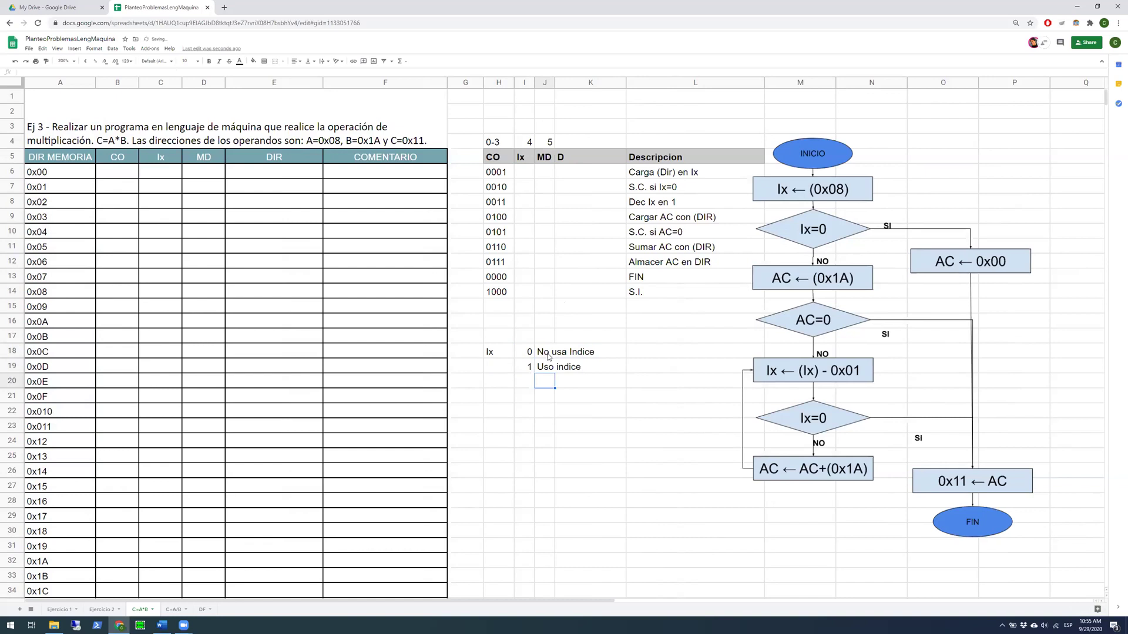
Add the legend label Md in H20 with the codes 0 and 1 in I20:I21
left_click(546, 369)
left_click(495, 354)
left_click(495, 379)
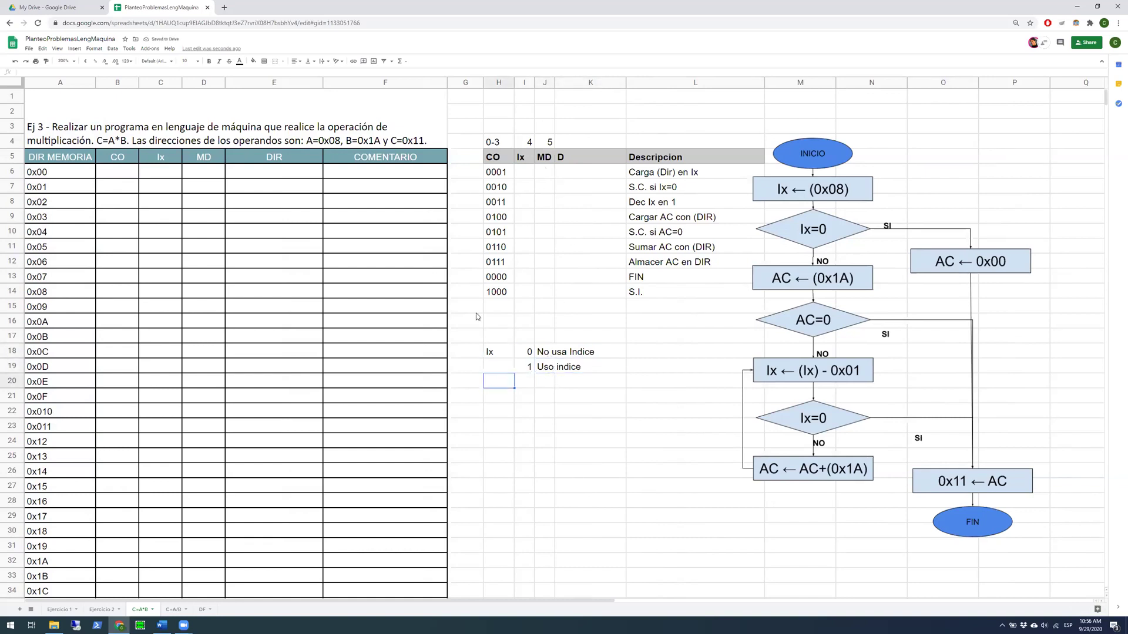
type("Md")
key("Tab")
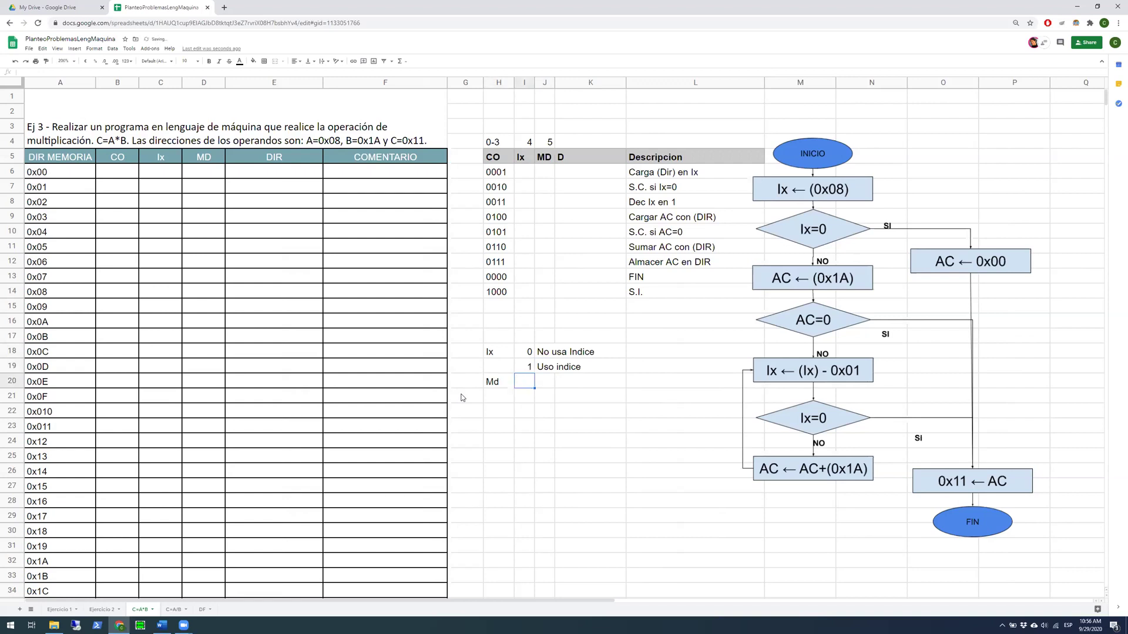
type("0")
key("Return")
type("1")
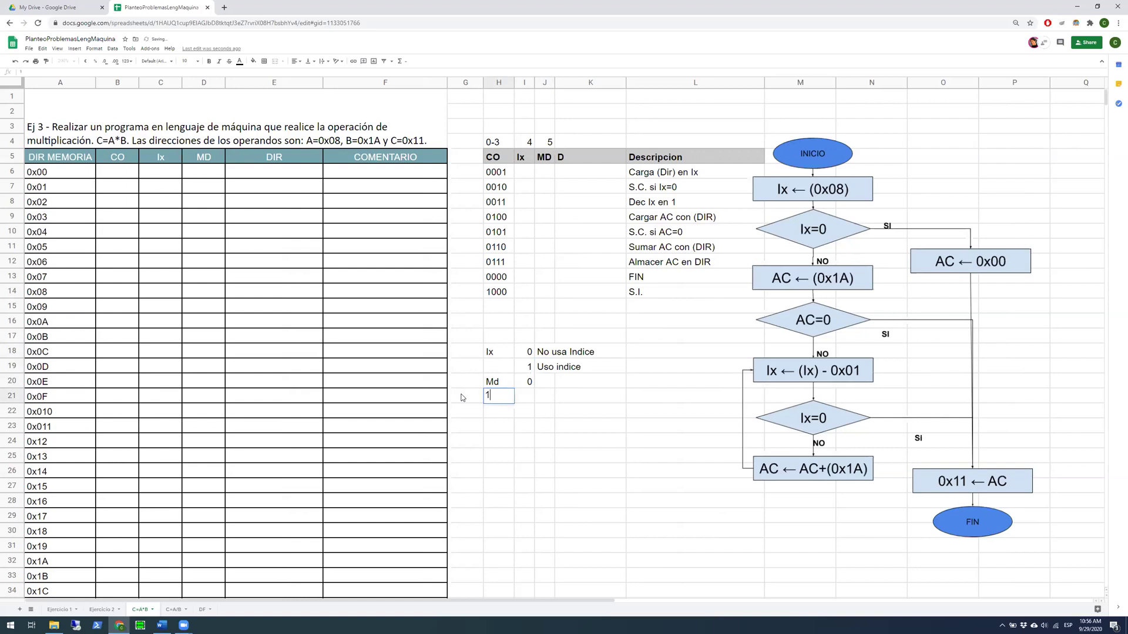
key("BackSpace")
key("Tab")
type("1")
key("Tab")
Describe the Md codes with "Directo" for 0 in J20 and "Inmediato" for 1 in J21
left_click(547, 383)
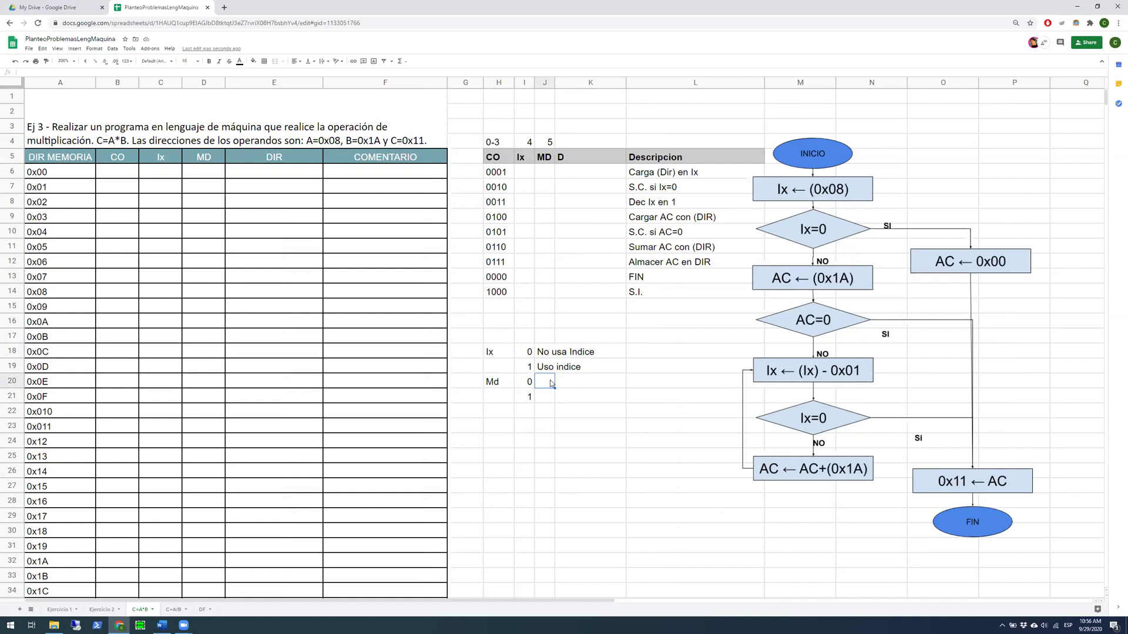
type("Directo")
key("Return")
type("Inmediato")
key("Return")
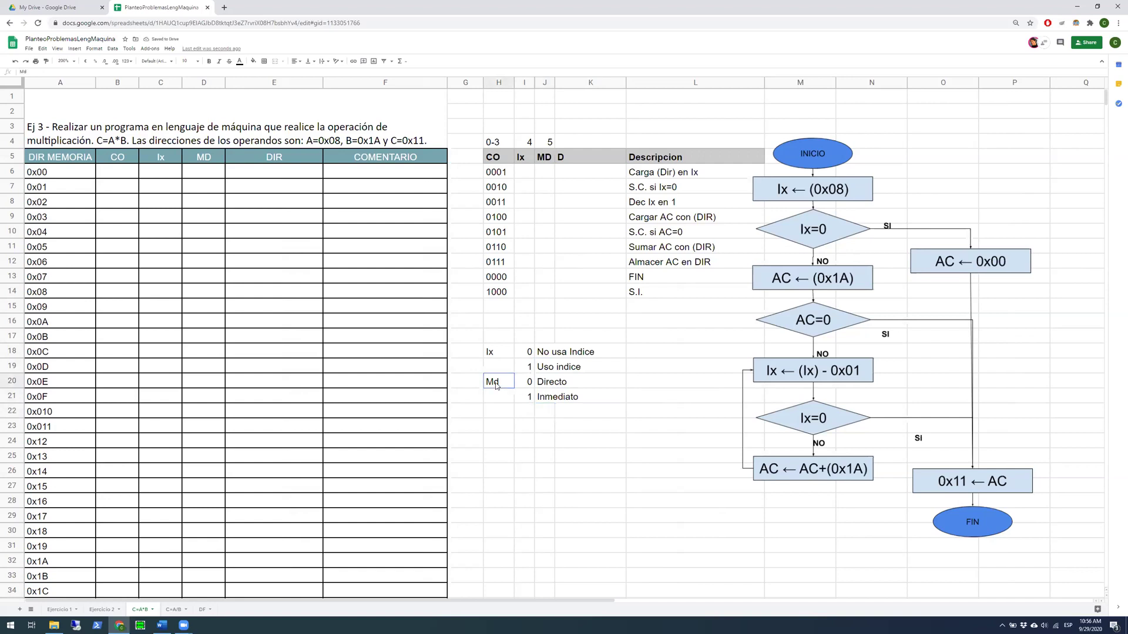
Switch to the Word practice guide, examine the C.D. and Ix code definitions above its instruction set, and return to the spreadsheet
left_click(162, 625)
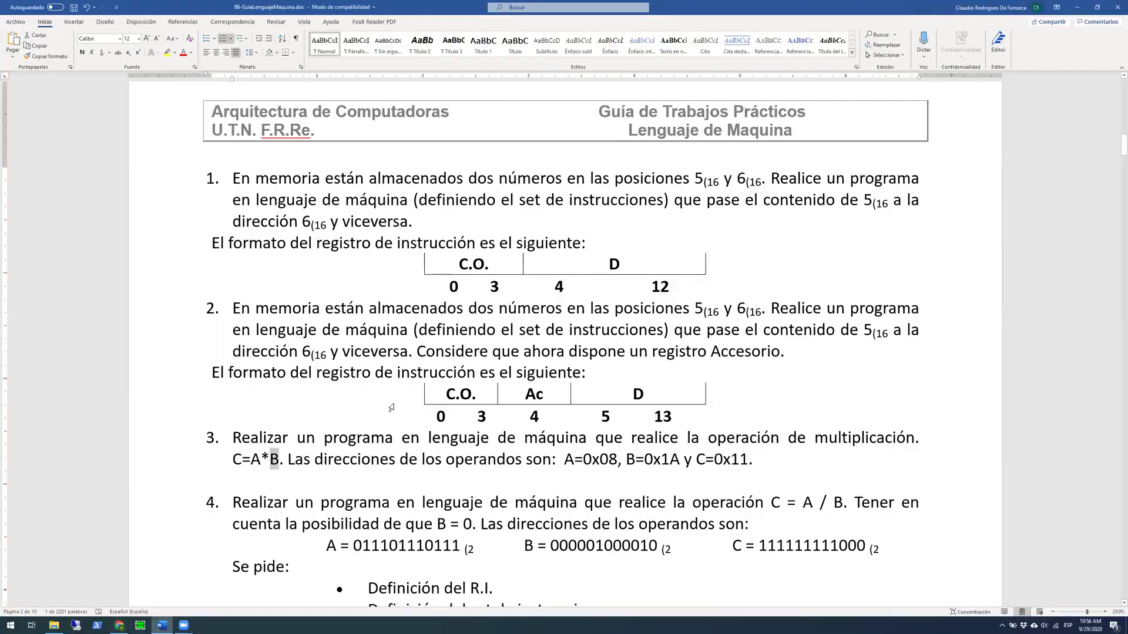
scroll(393, 405, "down", 10)
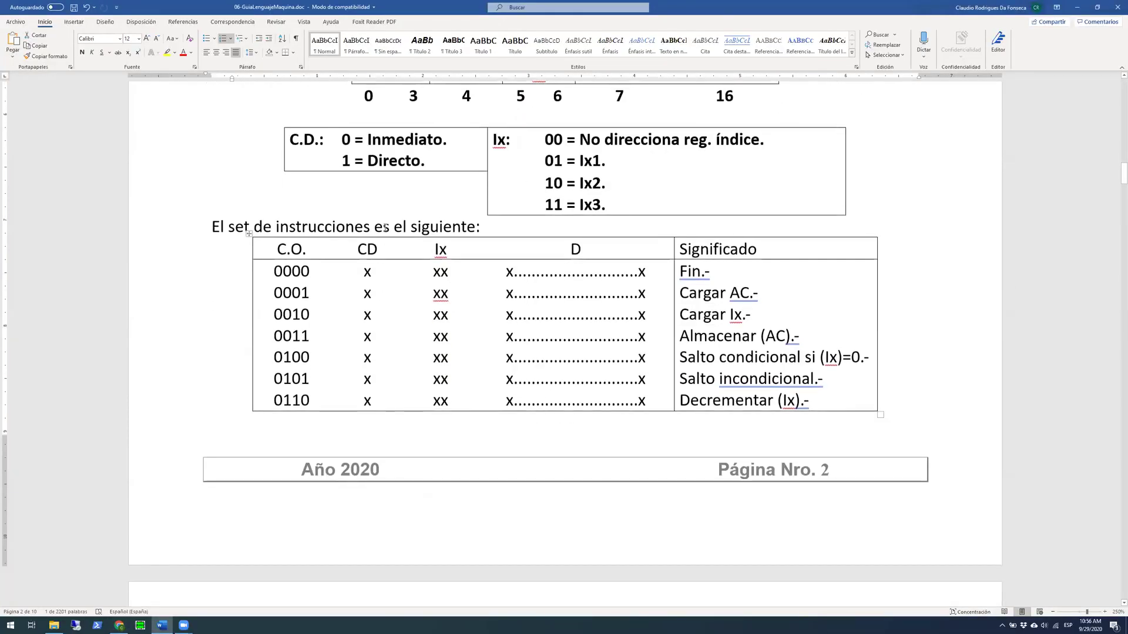
triple_click(406, 135)
left_click(367, 161)
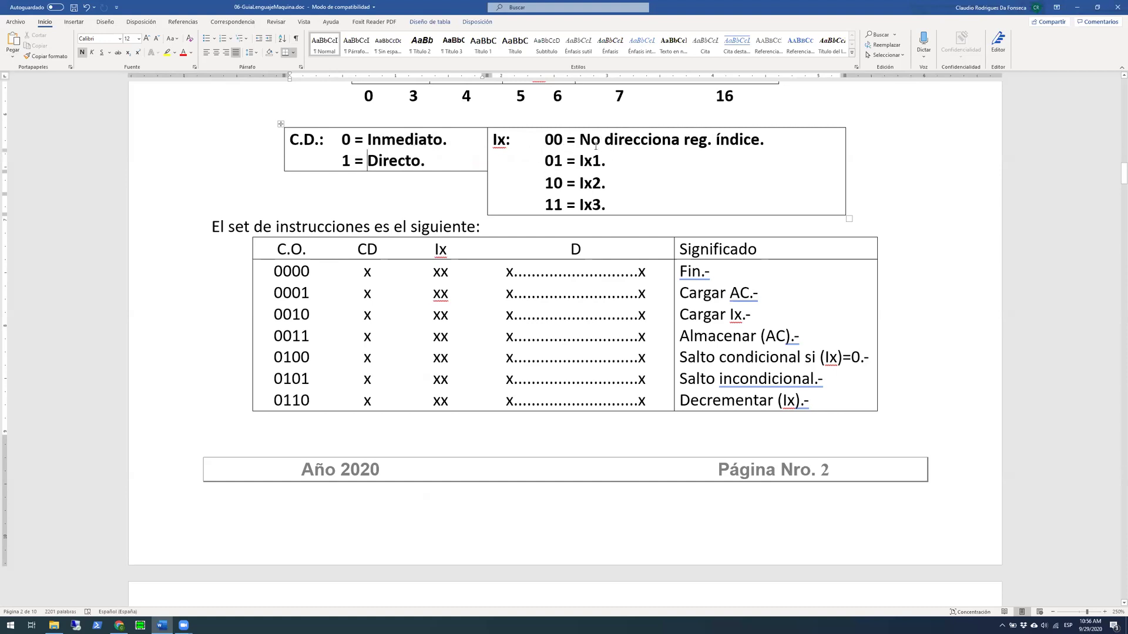
left_click_drag(495, 138, 607, 206)
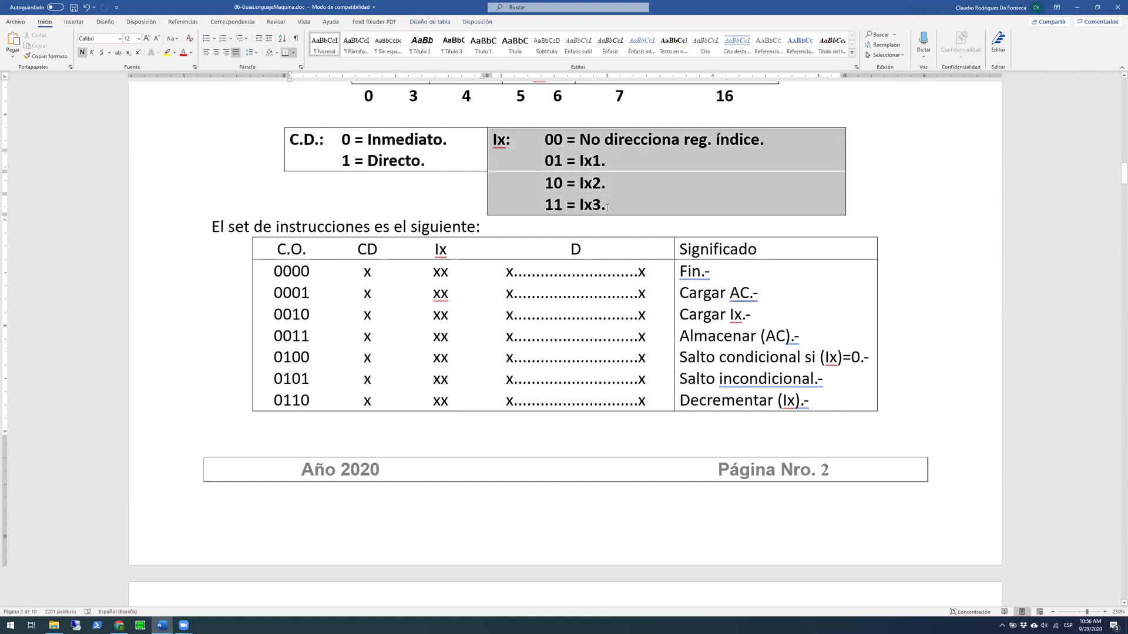
left_click(564, 205)
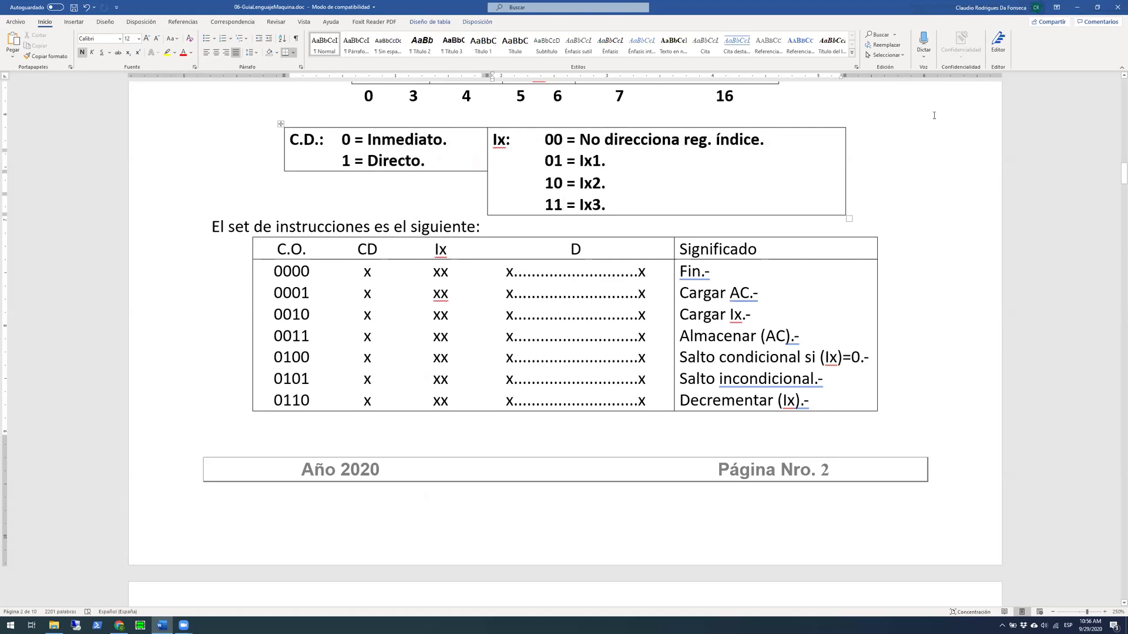
left_click(1080, 13)
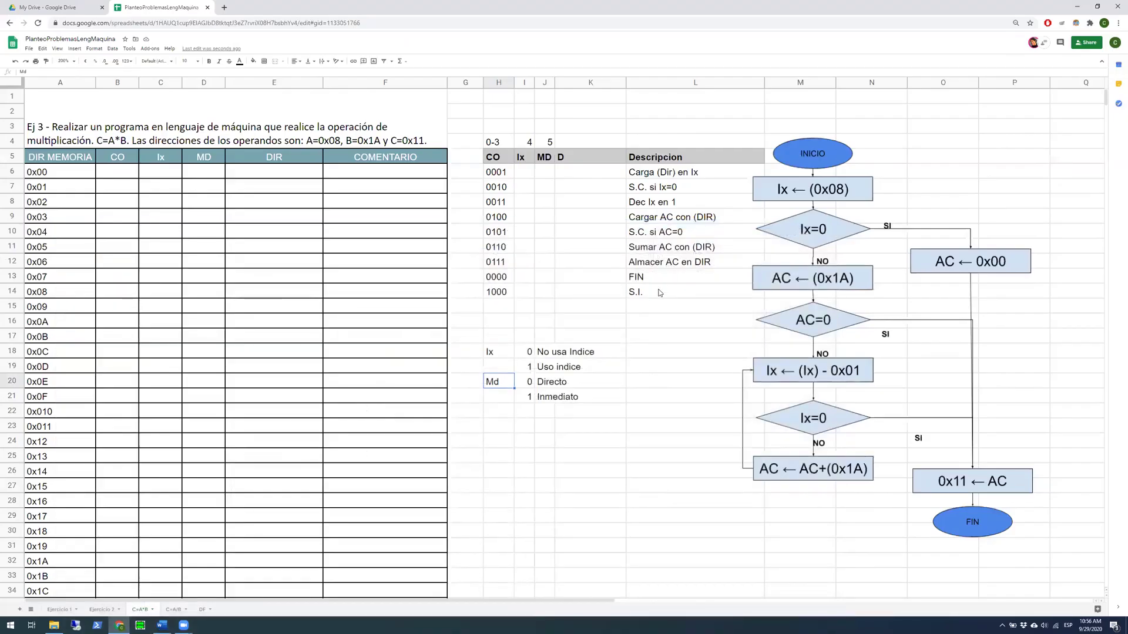
Make the Ix and Md legend in H18:K21 bold
left_click(498, 353)
left_click_drag(498, 352, 565, 402)
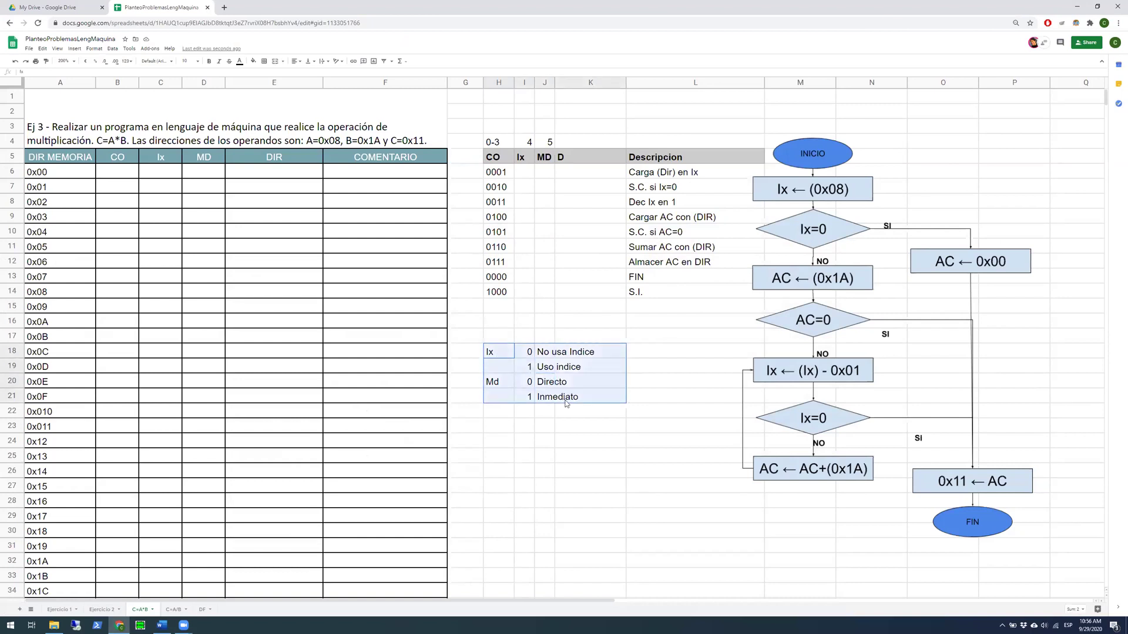
left_click(209, 61)
left_click(542, 457)
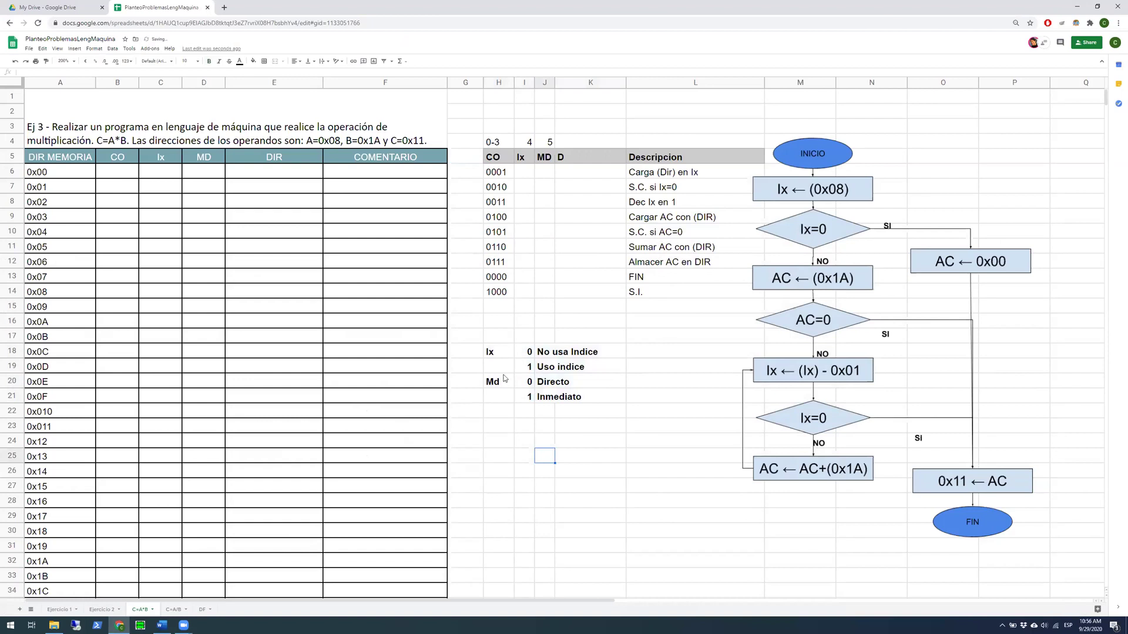
left_click(501, 356)
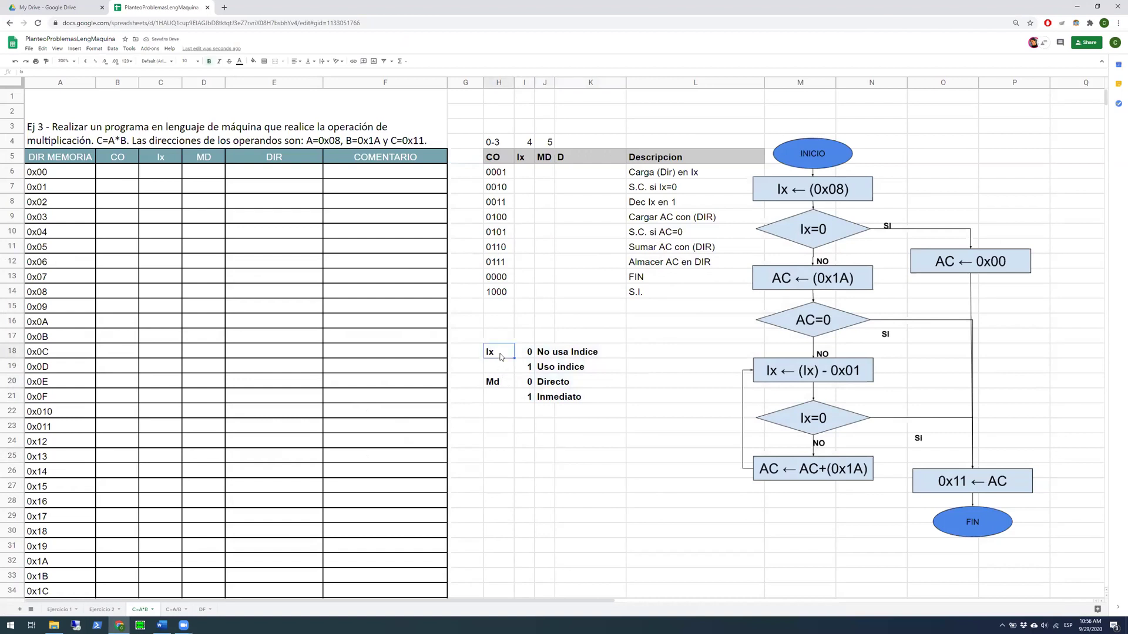
left_click(569, 144)
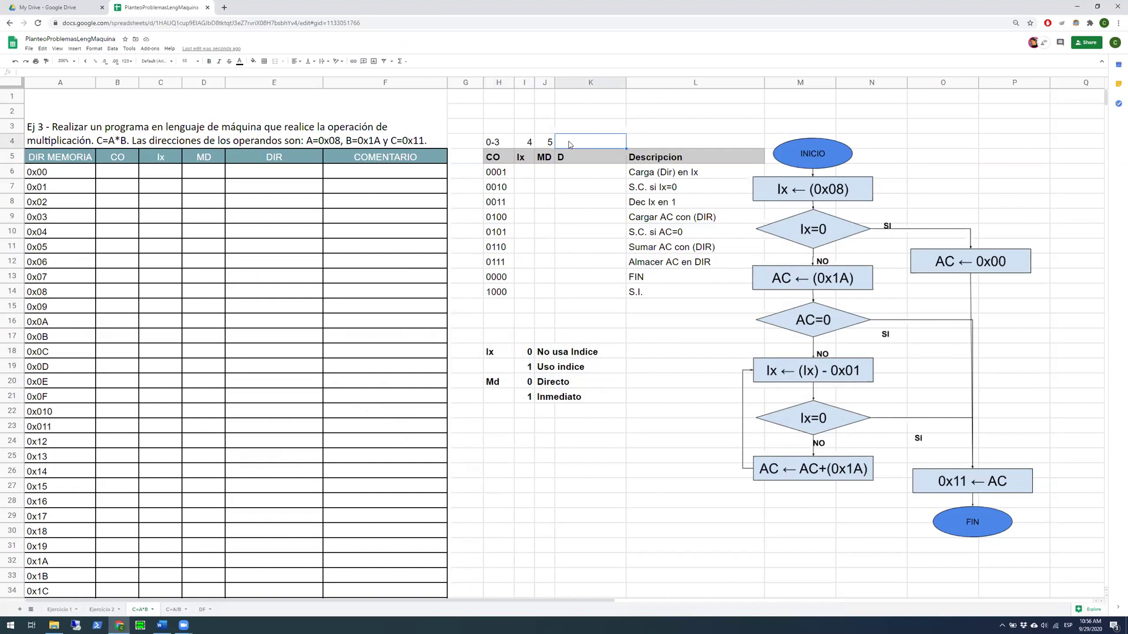
left_click(579, 202)
left_click(568, 146)
left_click(306, 283)
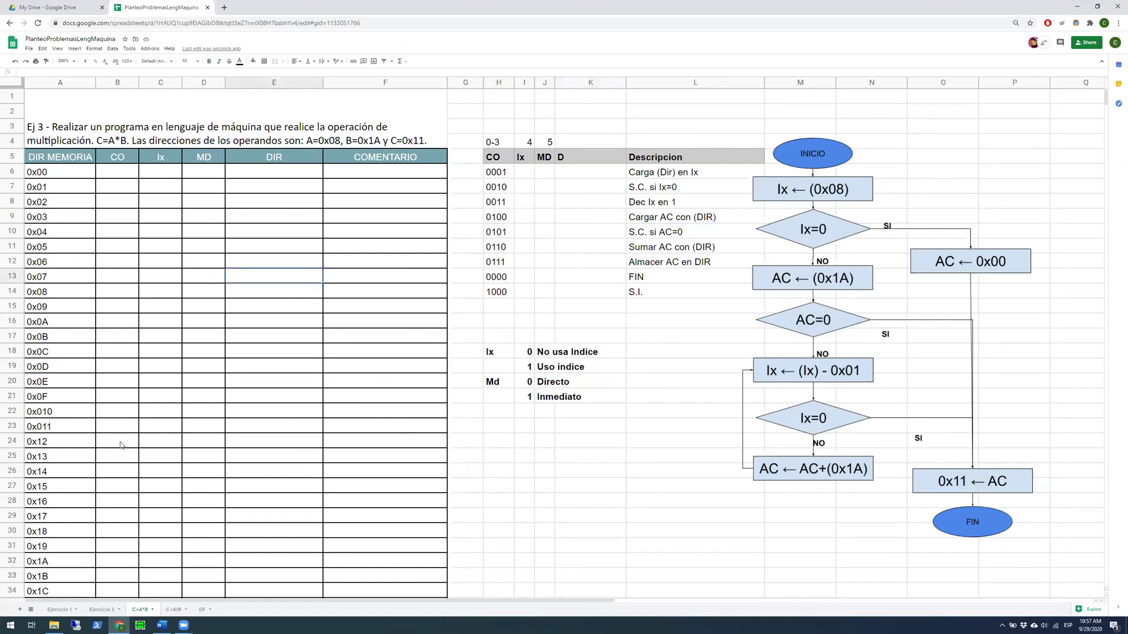
Add a leading zero to the memory addresses in A24:A28 so they read 0x012 through 0x016
left_click(41, 446)
double_click(37, 444)
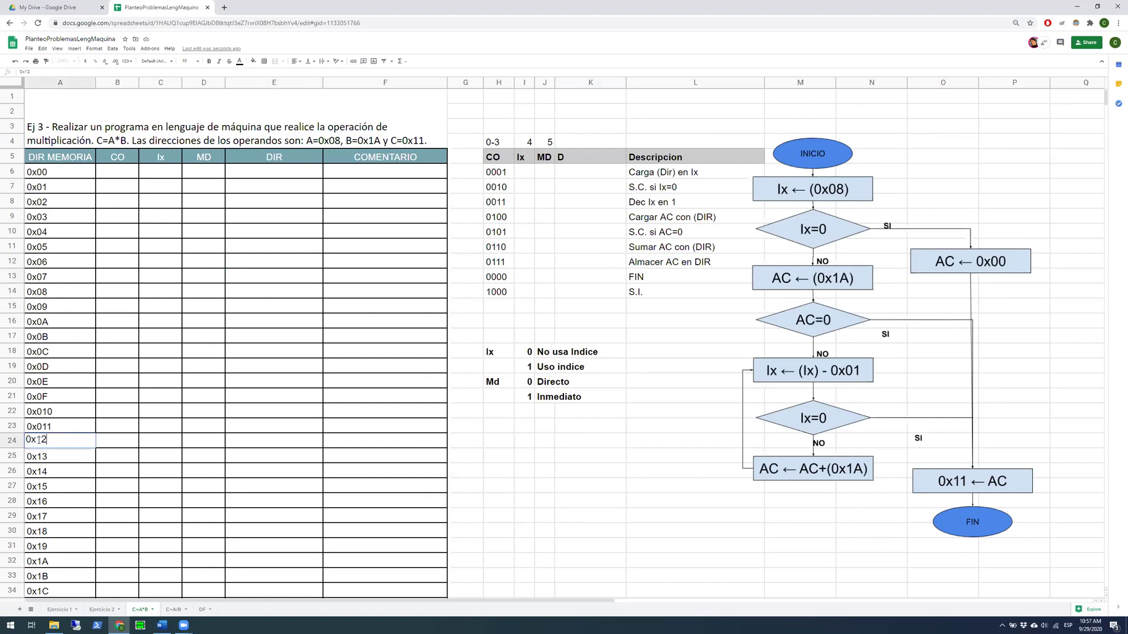
type("0")
left_click(37, 456)
double_click(37, 456)
type("0")
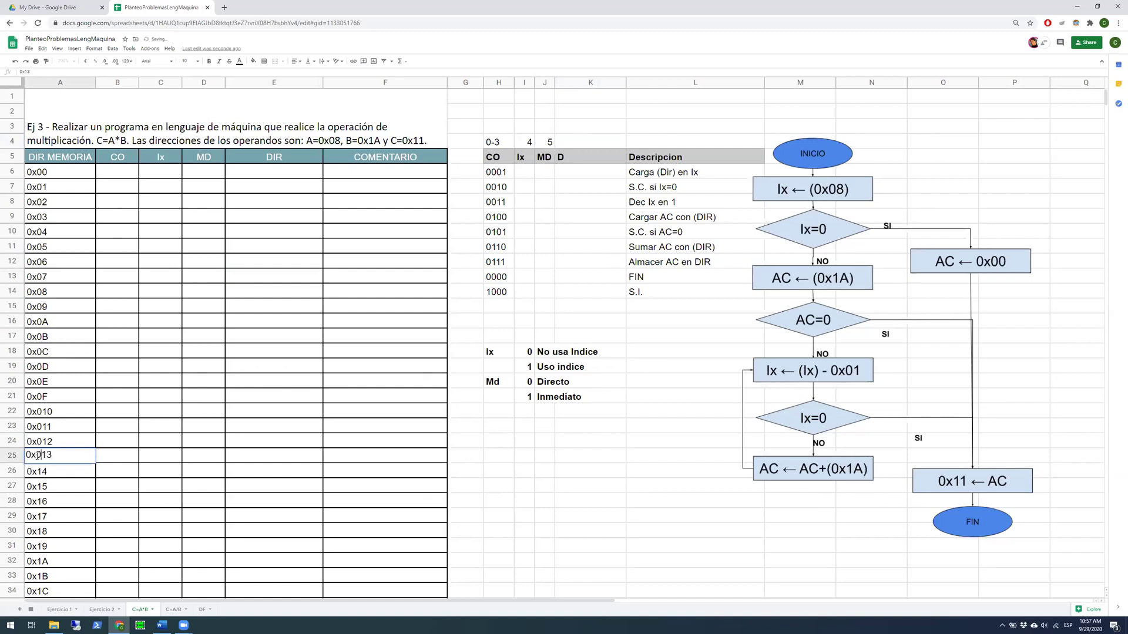
left_click(40, 473)
double_click(40, 473)
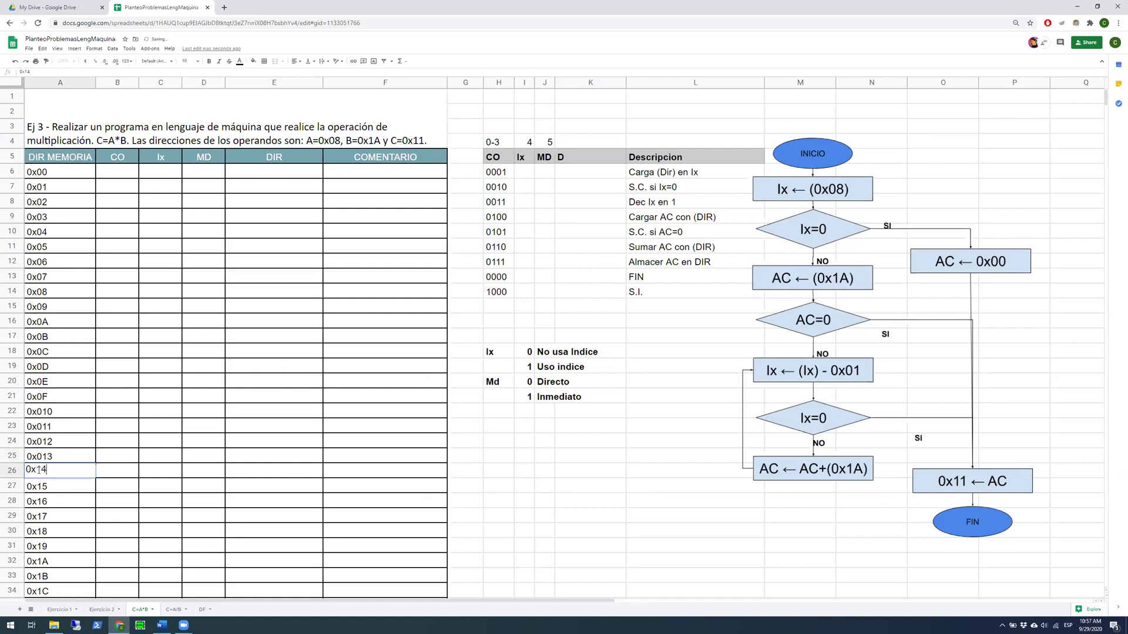
type("0")
left_click(37, 488)
double_click(37, 487)
type("0")
left_click(37, 501)
double_click(36, 500)
type("0")
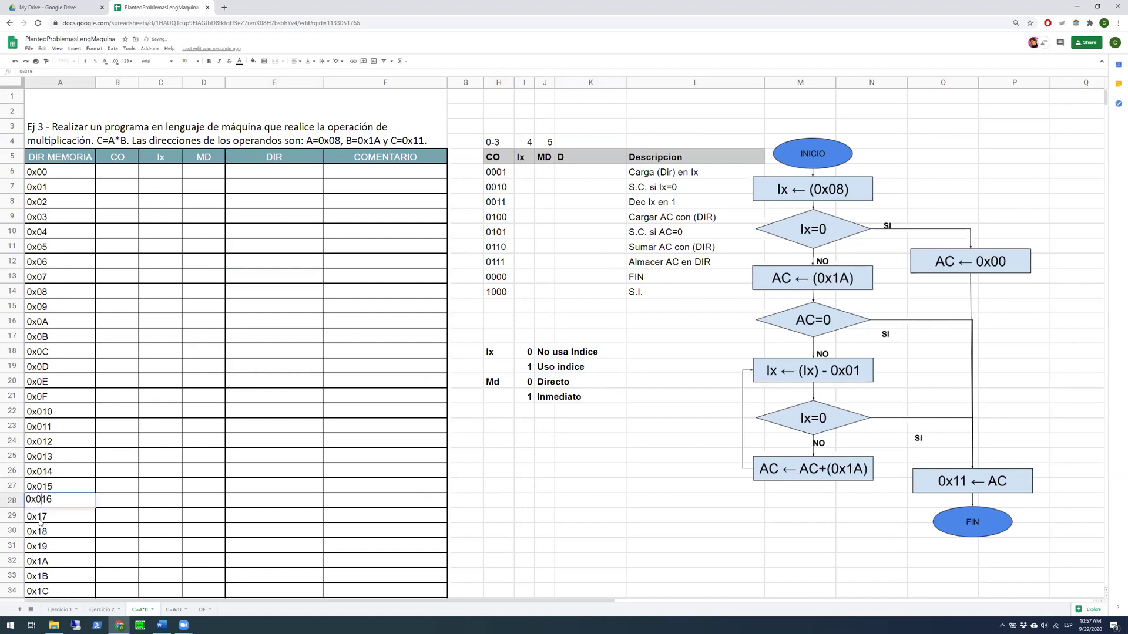
Extend the leading zero to the memory addresses in A29:A33 so they read 0x017 through 0x01B
left_click(37, 517)
double_click(37, 517)
type("0")
left_click(39, 530)
double_click(38, 530)
type("0")
left_click(38, 546)
double_click(39, 546)
type("0")
left_click(38, 562)
double_click(38, 561)
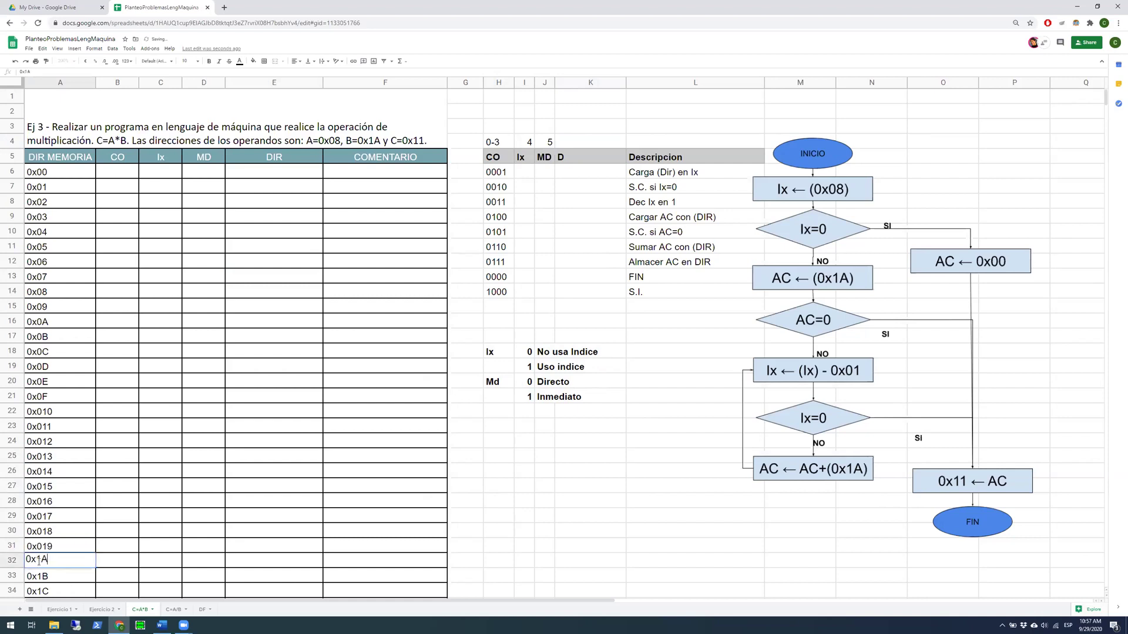
type("0")
left_click(39, 574)
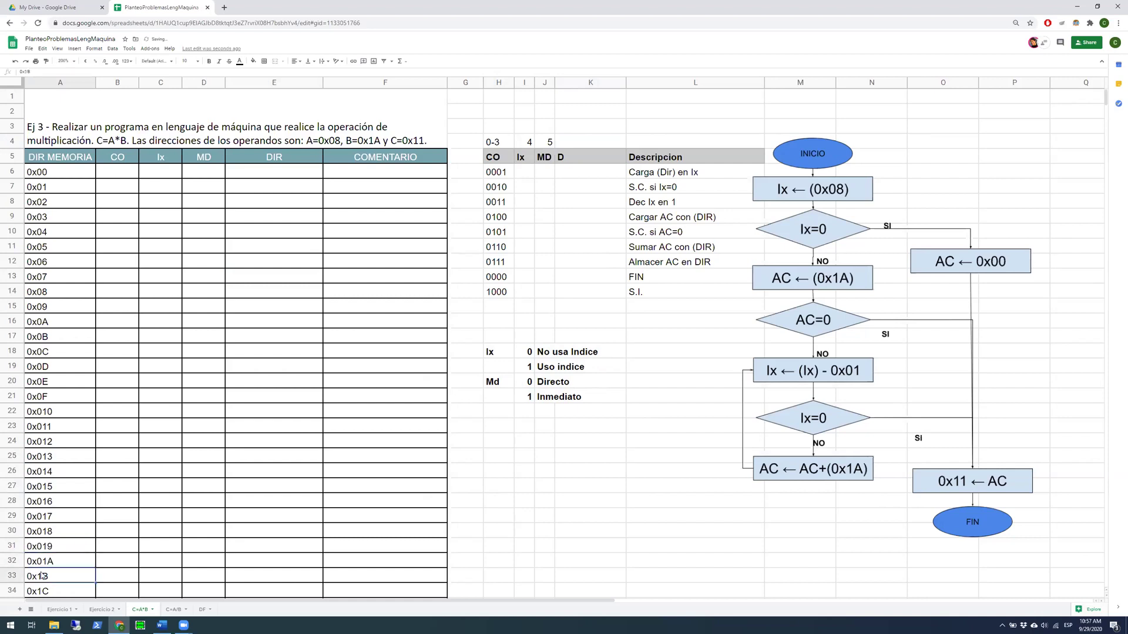
double_click(37, 574)
type("0")
left_click(39, 590)
scroll(41, 588, "down", 1)
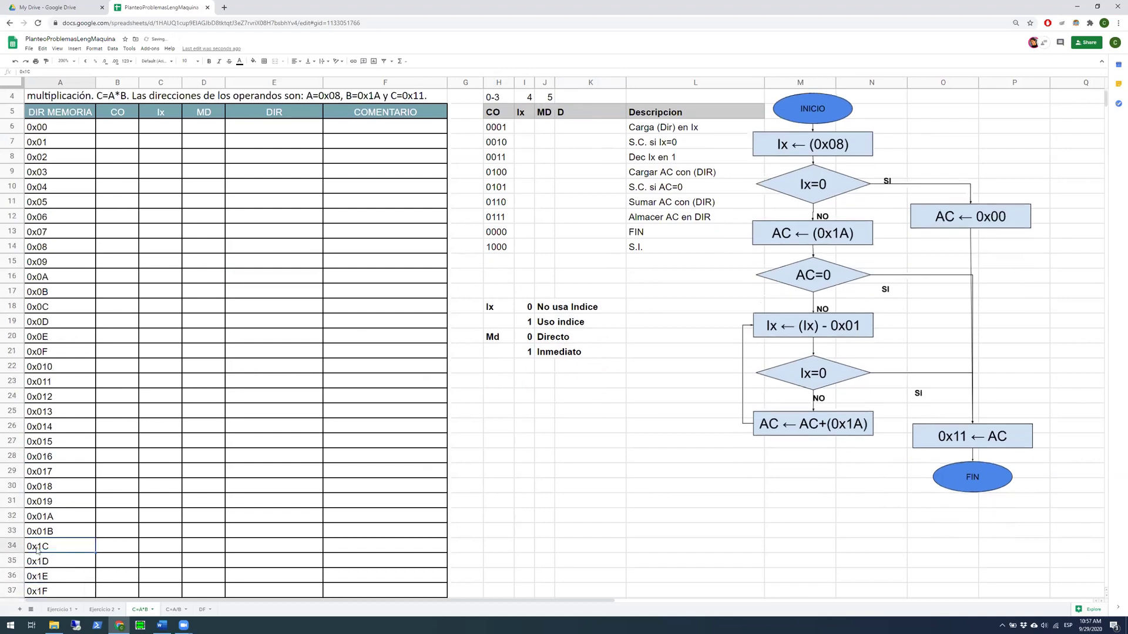
left_click(81, 505)
scroll(81, 506, "up", 1)
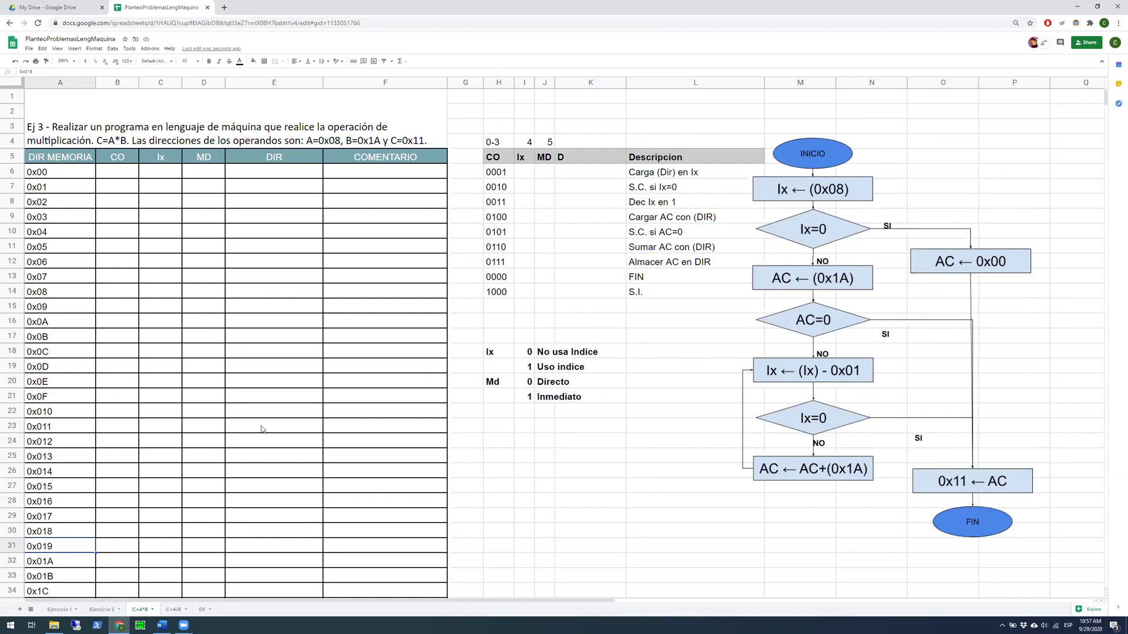
Enter the bit range 6-13 in K4, above the D column of the instruction format
left_click(563, 431)
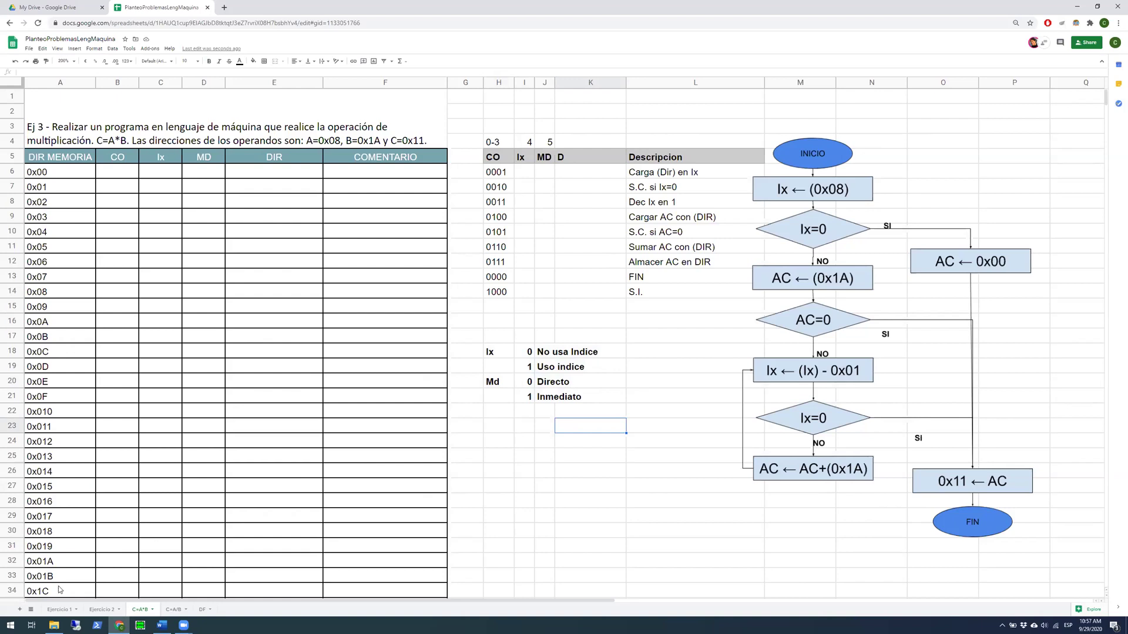
left_click(570, 144)
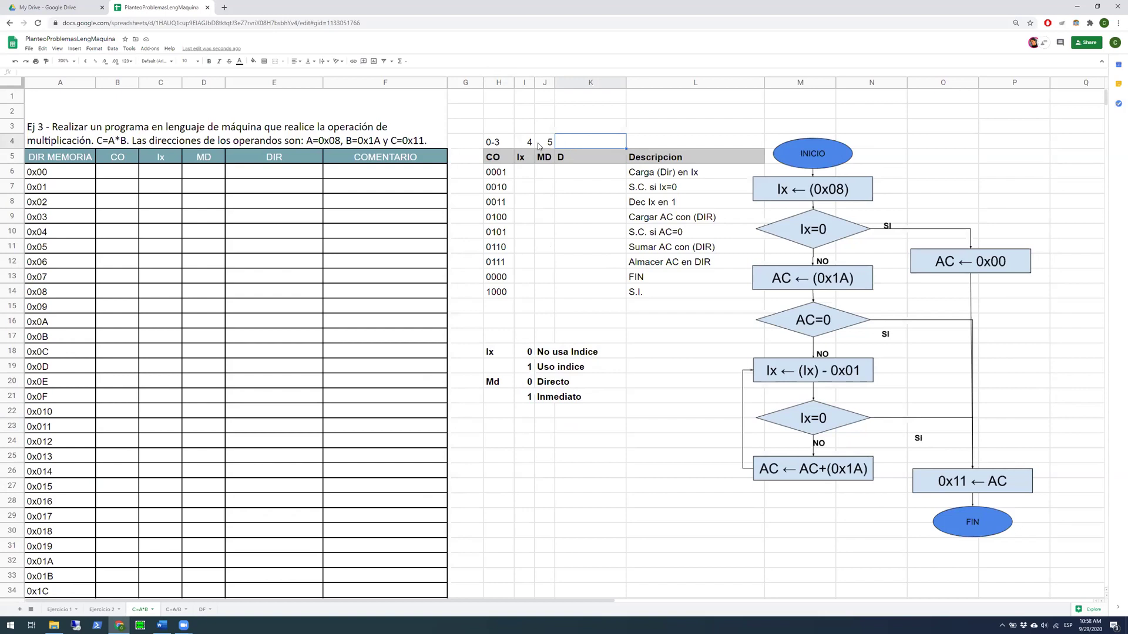
type("6")
type("14")
key("BackSpace")
type("3")
key("ctrl+Return")
left_click_drag(499, 130, 578, 134)
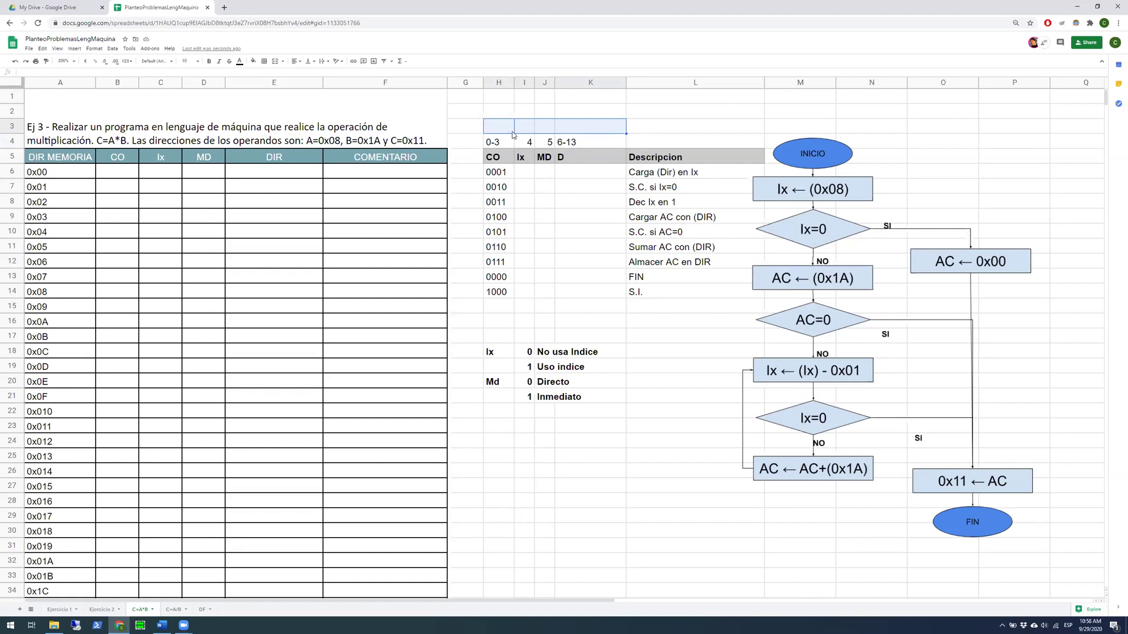
left_click(567, 161)
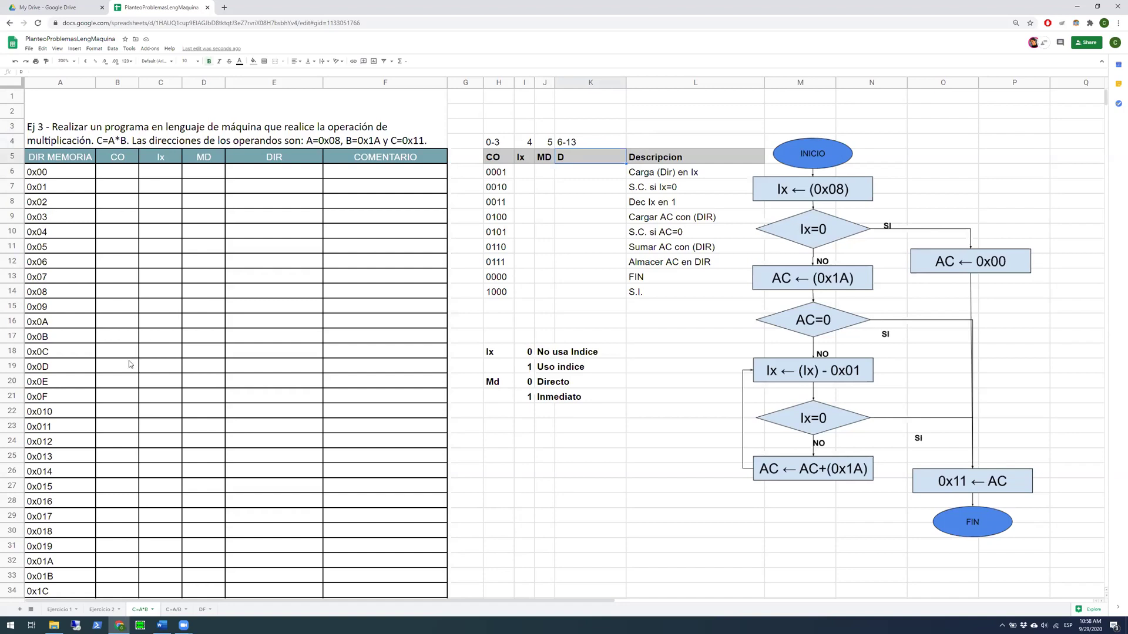
Add a leading zero to the memory addresses in A21 up to A15, giving 0x00F down to 0x009
double_click(43, 395)
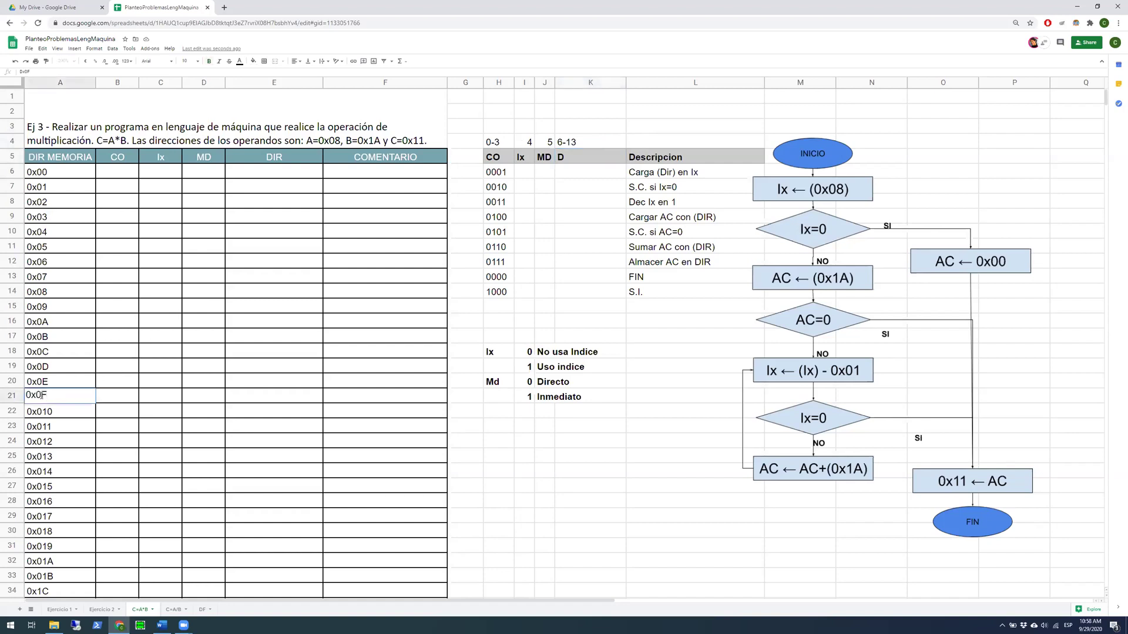
type("0")
left_click(41, 383)
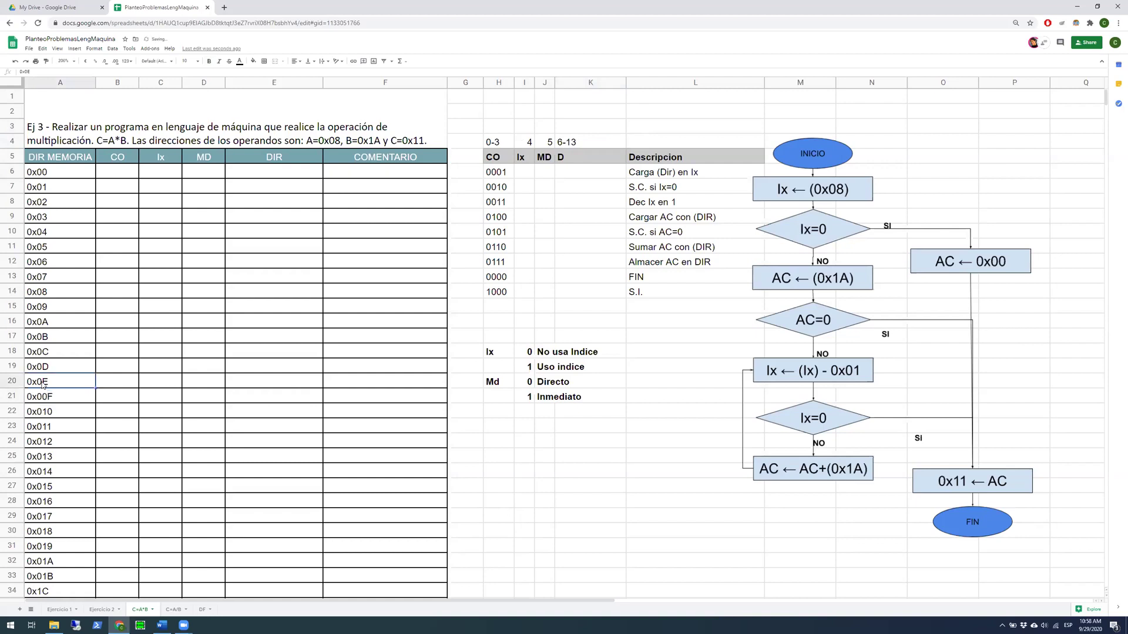
double_click(41, 385)
type("0")
double_click(43, 367)
type("0")
double_click(41, 351)
type("0")
double_click(41, 336)
type("0")
double_click(42, 323)
type("0")
double_click(43, 306)
type("0")
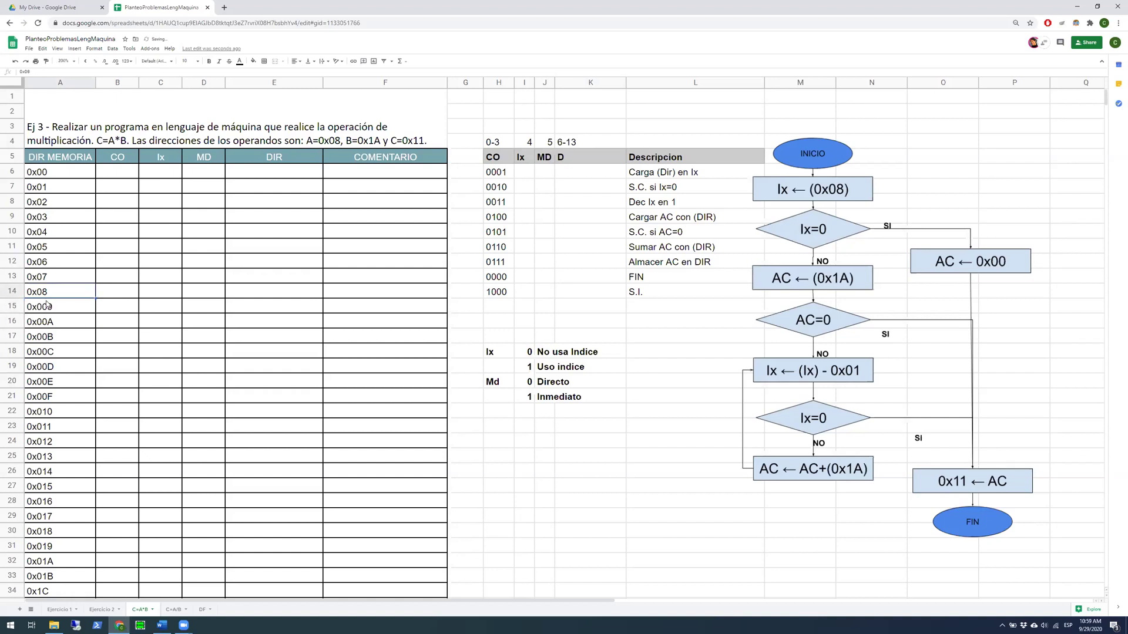
left_click(80, 424)
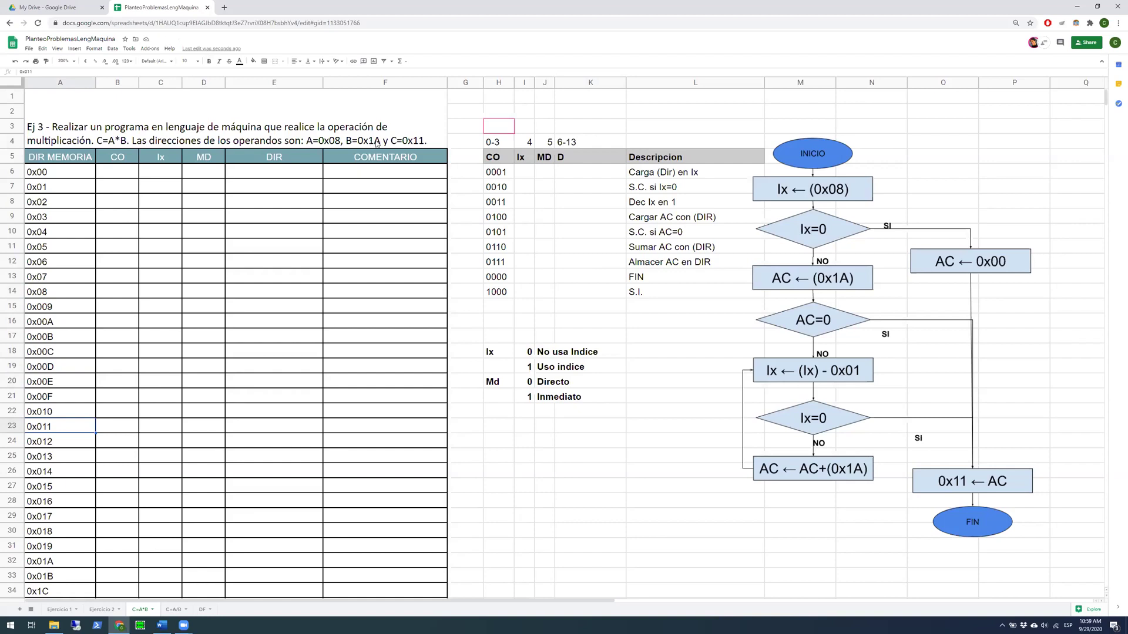
left_click(376, 144)
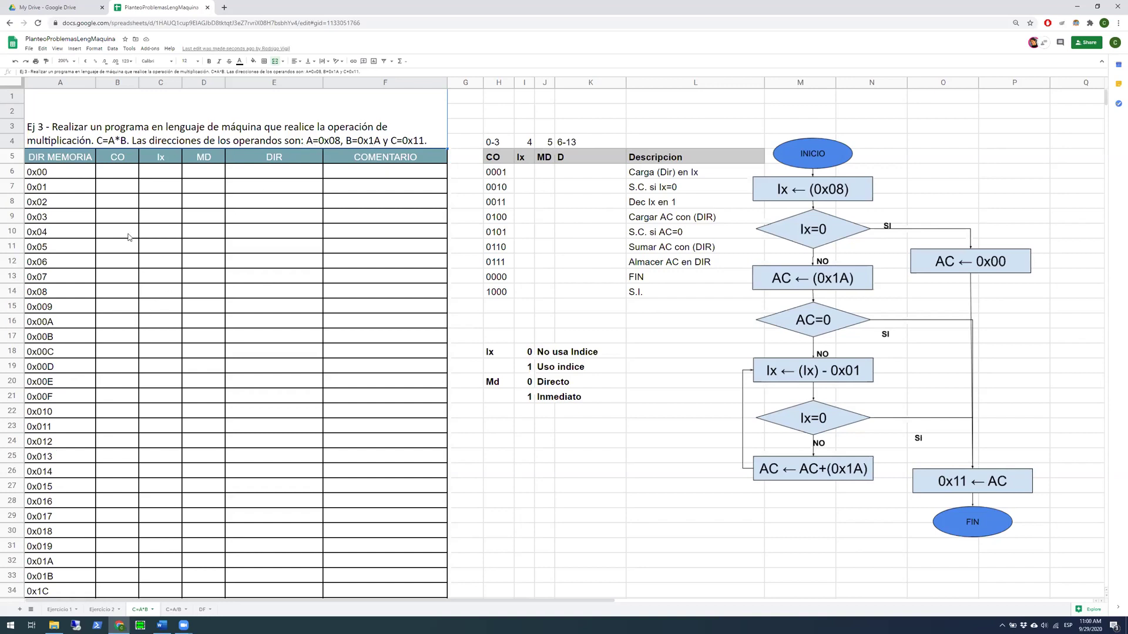
left_click_drag(60, 171, 371, 284)
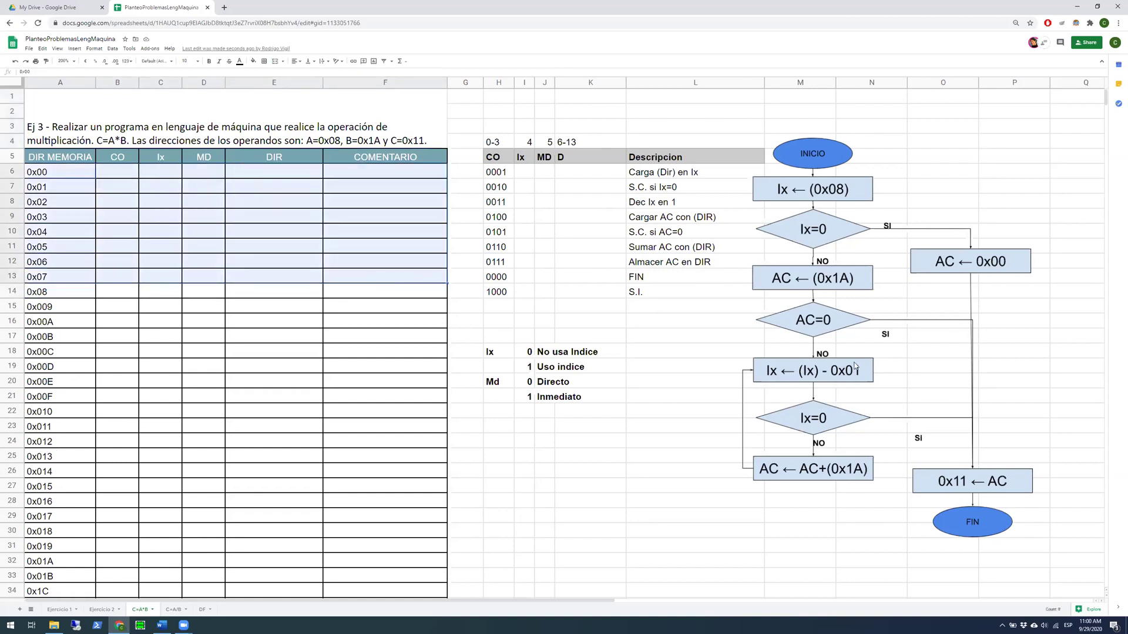
Make the operand addresses 0x08 in A14, 0x011 in A23 and 0x01A in A32 bold
left_click(43, 297)
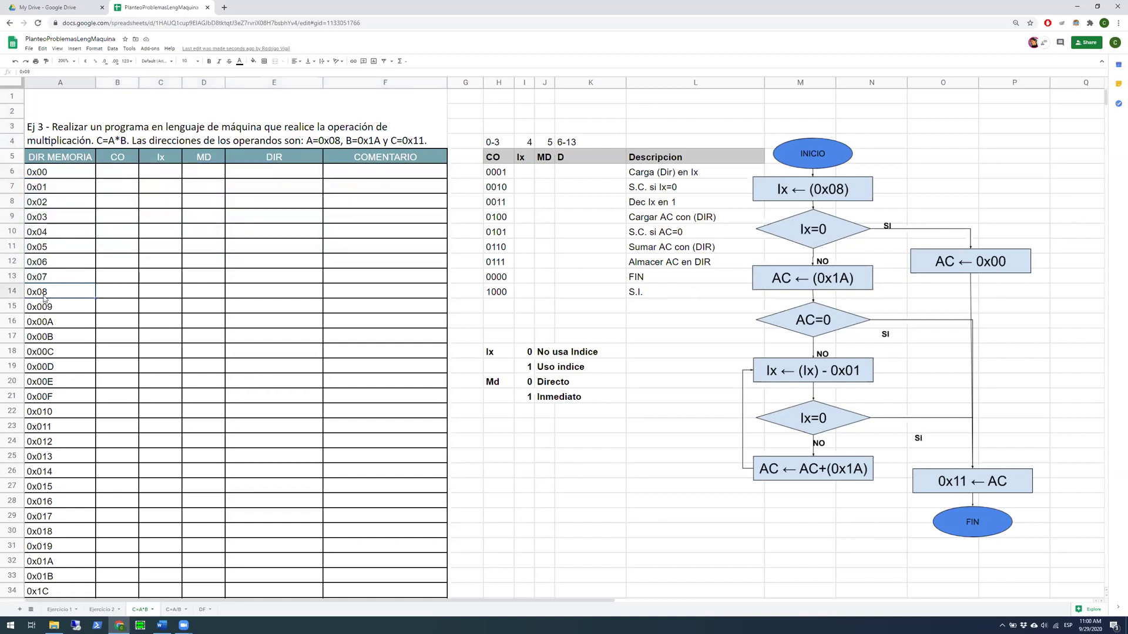
key("ctrl+b")
left_click(54, 429)
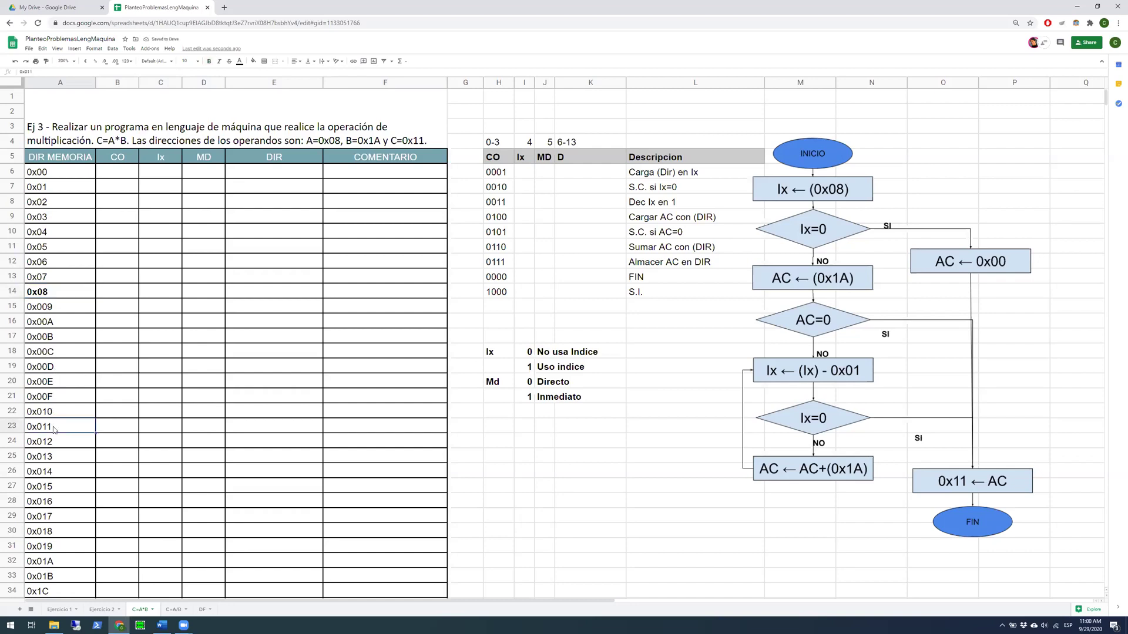
key("ctrl+b")
scroll(53, 432, "down", 1)
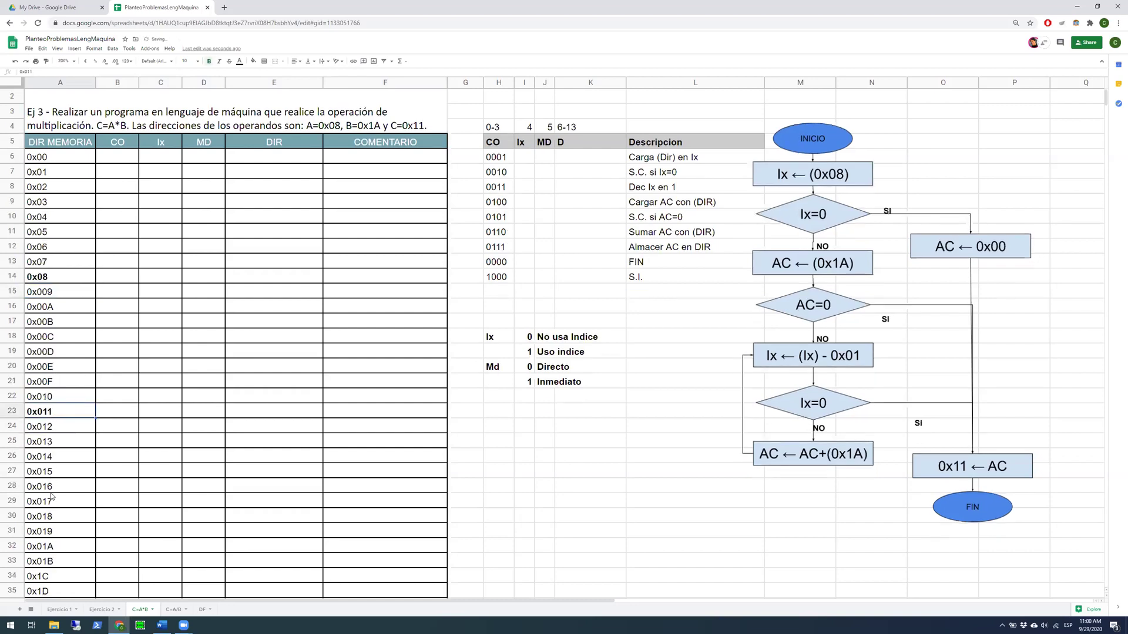
left_click(58, 547)
key("ctrl+b")
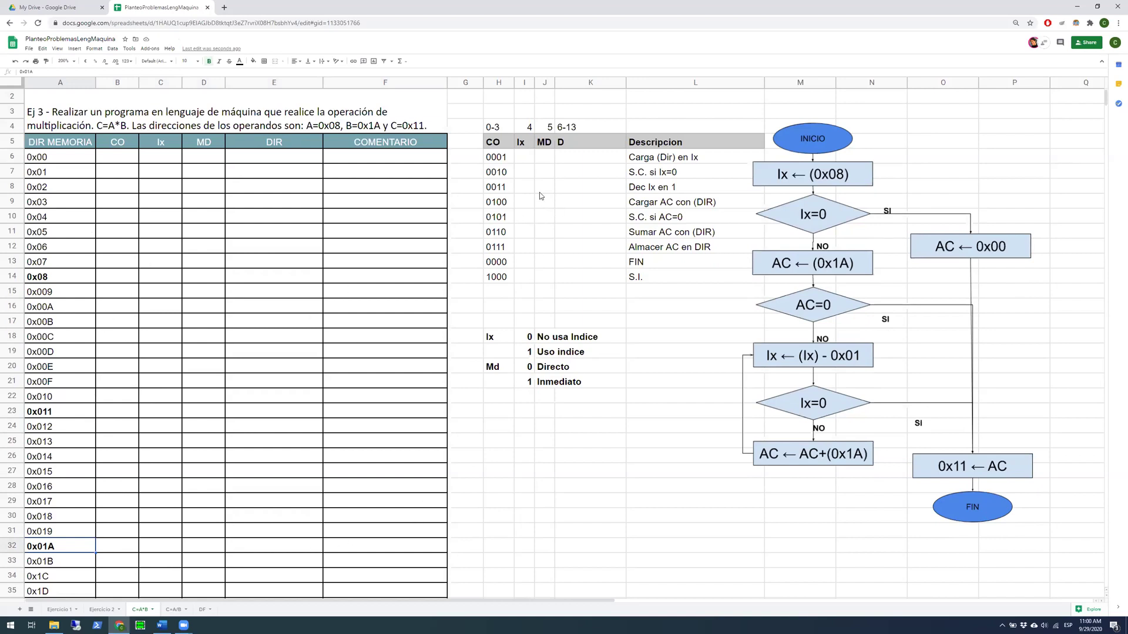
Extend the description of code 1000 in L14 so it reads "S.I. a POS"
left_click(573, 130)
left_click(568, 144)
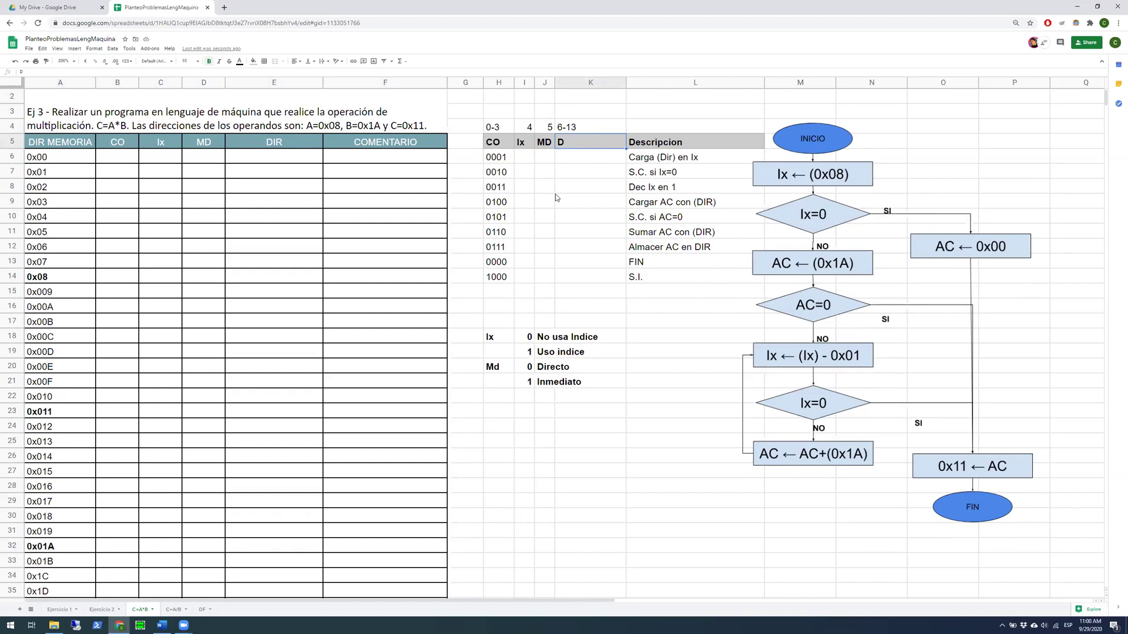
double_click(659, 275)
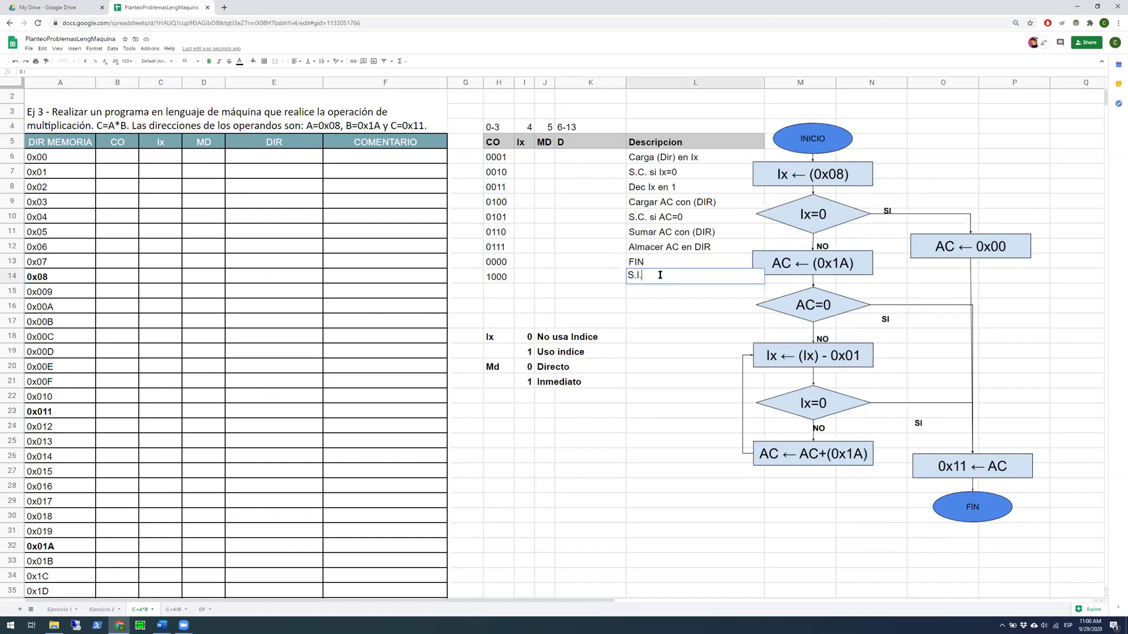
type("a")
type(" PDS")
key("Return")
left_click(657, 278)
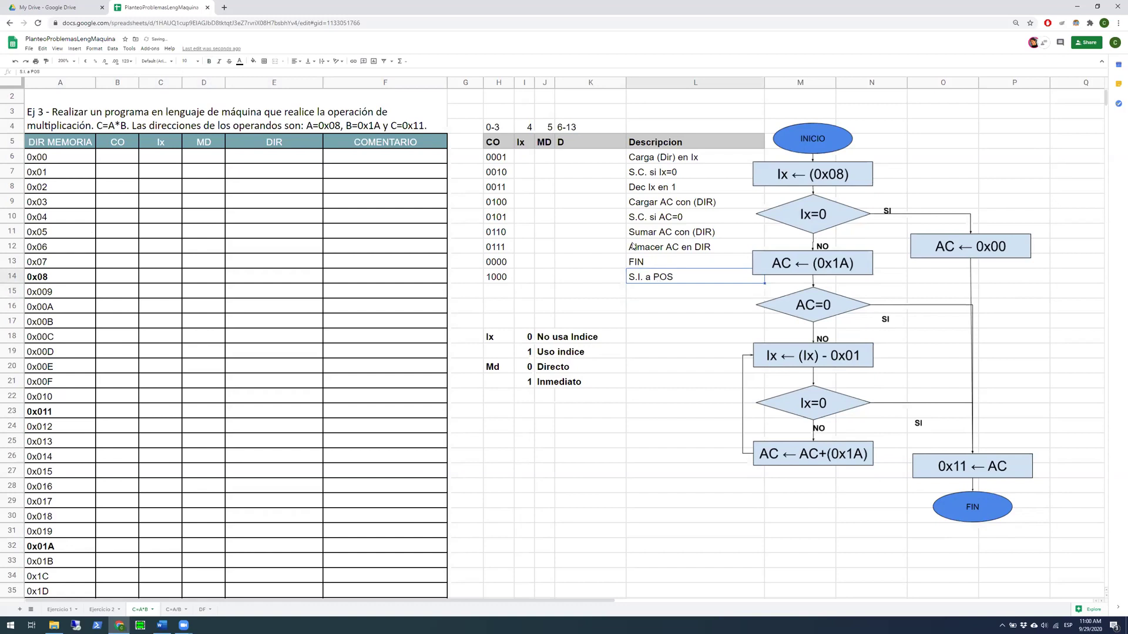
Examine the memory address list in column A down to its last row, alongside the instruction format's D field
left_click(567, 280)
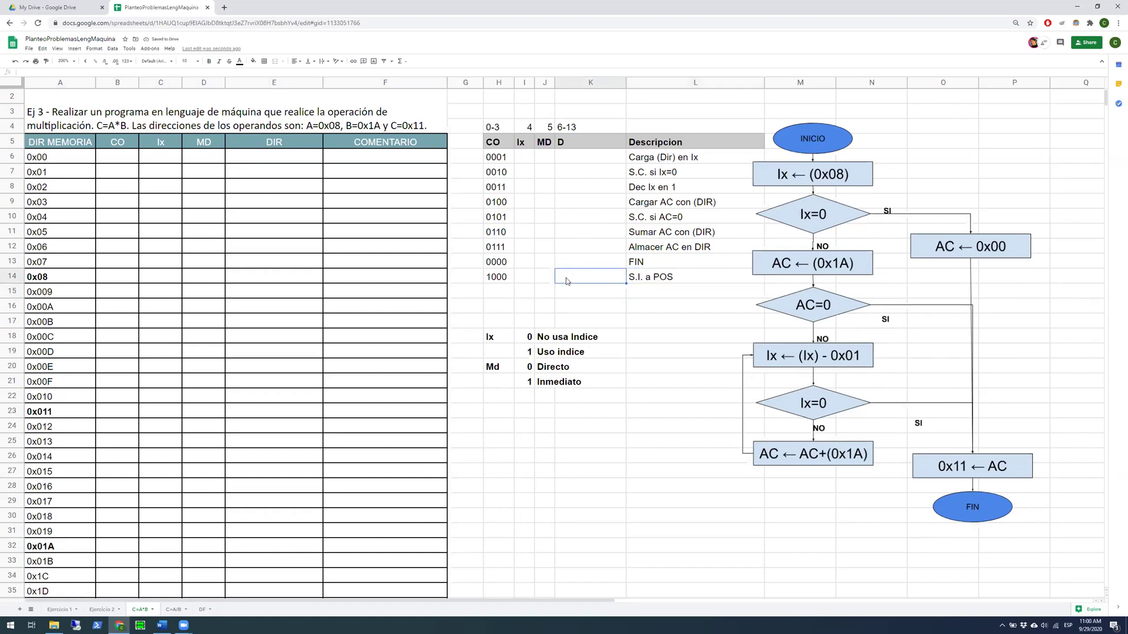
left_click(567, 264)
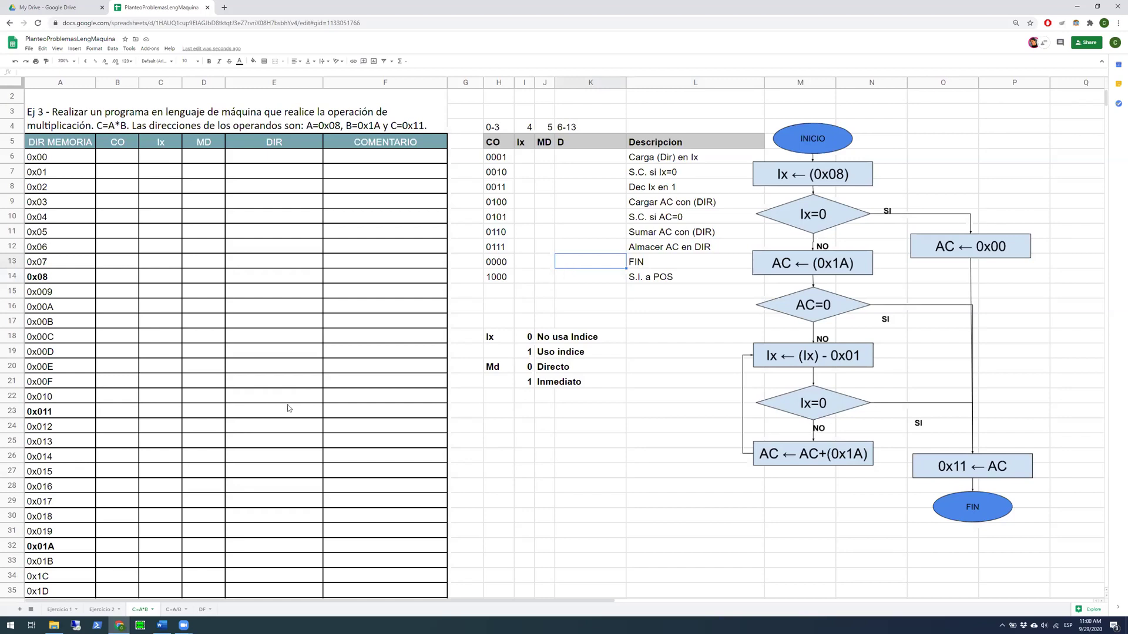
scroll(287, 410, "down", 1)
scroll(294, 400, "up", 2)
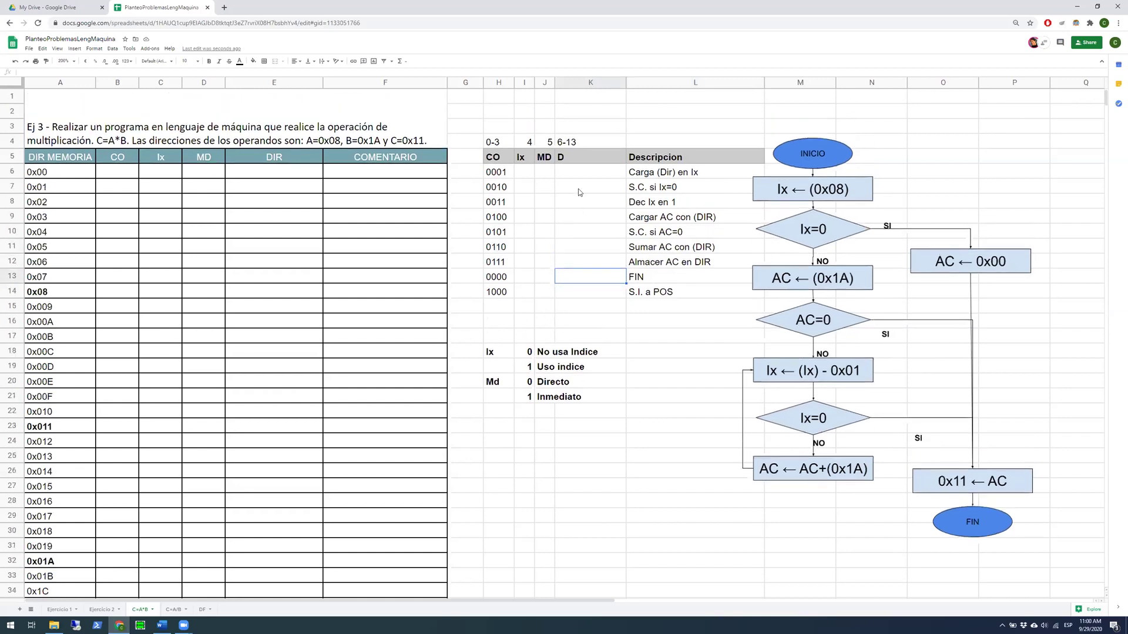
left_click(573, 146)
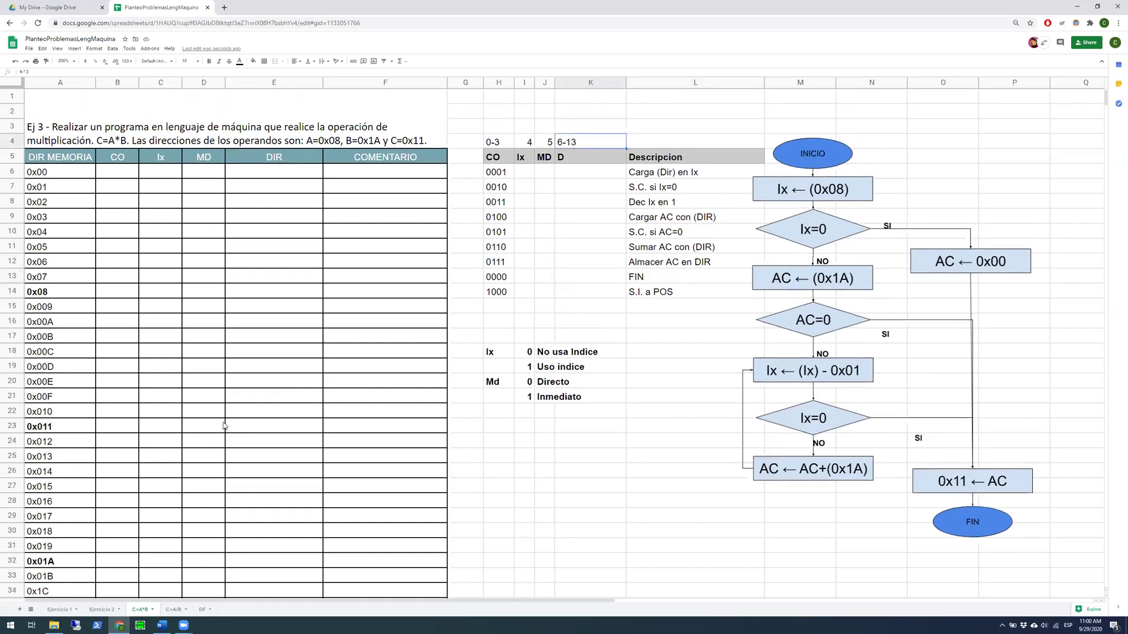
scroll(225, 426, "down", 6)
scroll(224, 426, "down", 3)
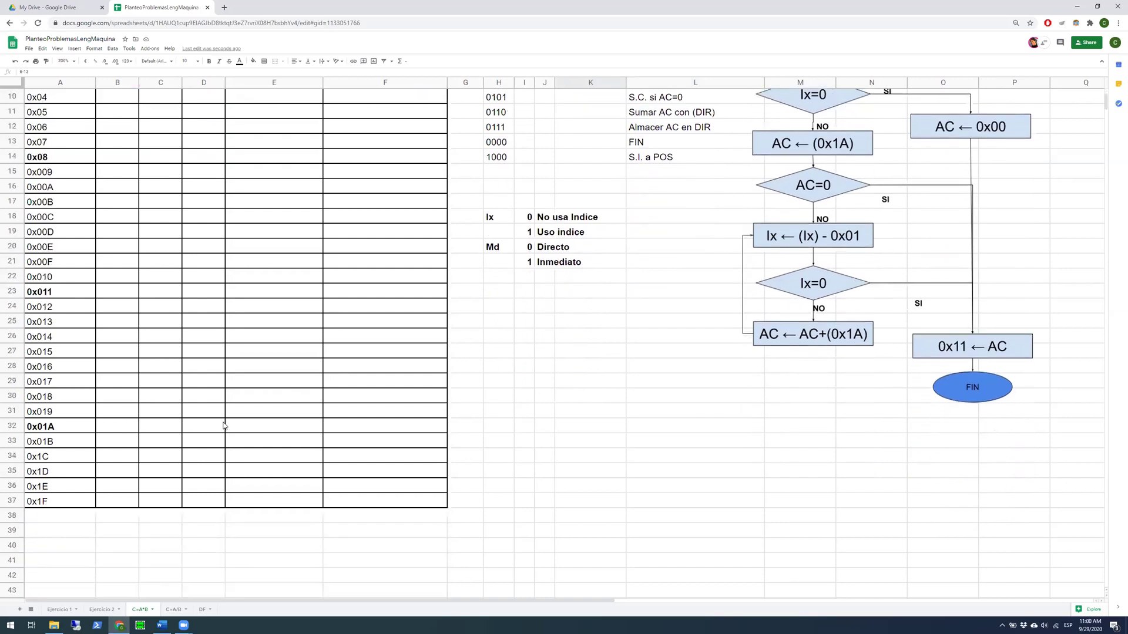
left_click(54, 462)
scroll(54, 462, "up", 3)
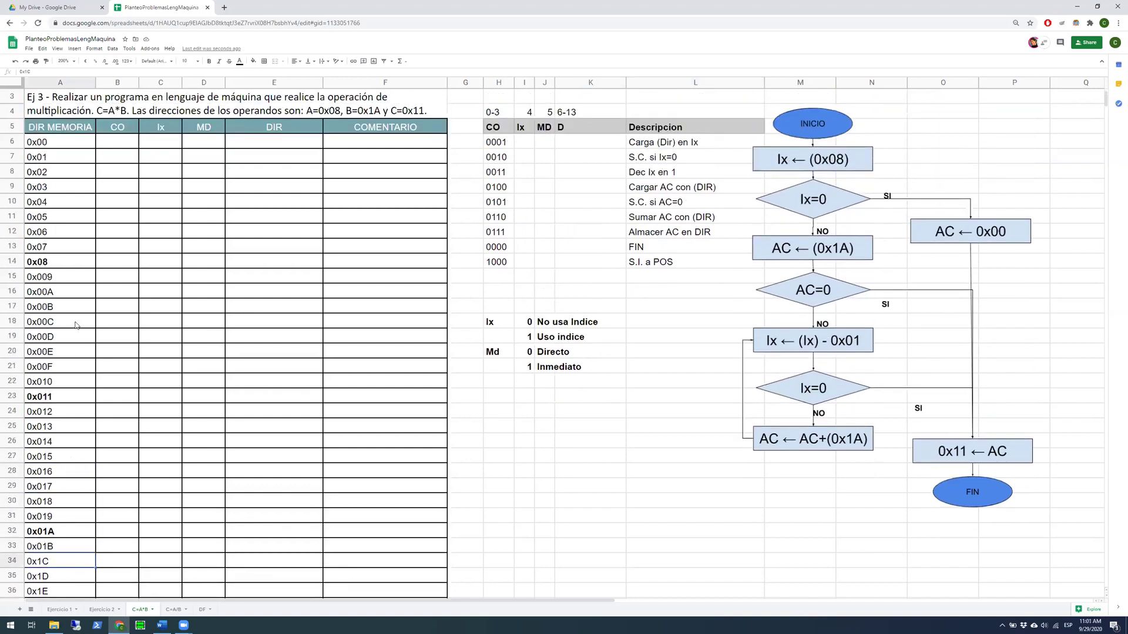
left_click_drag(55, 150, 60, 332)
left_click(46, 235)
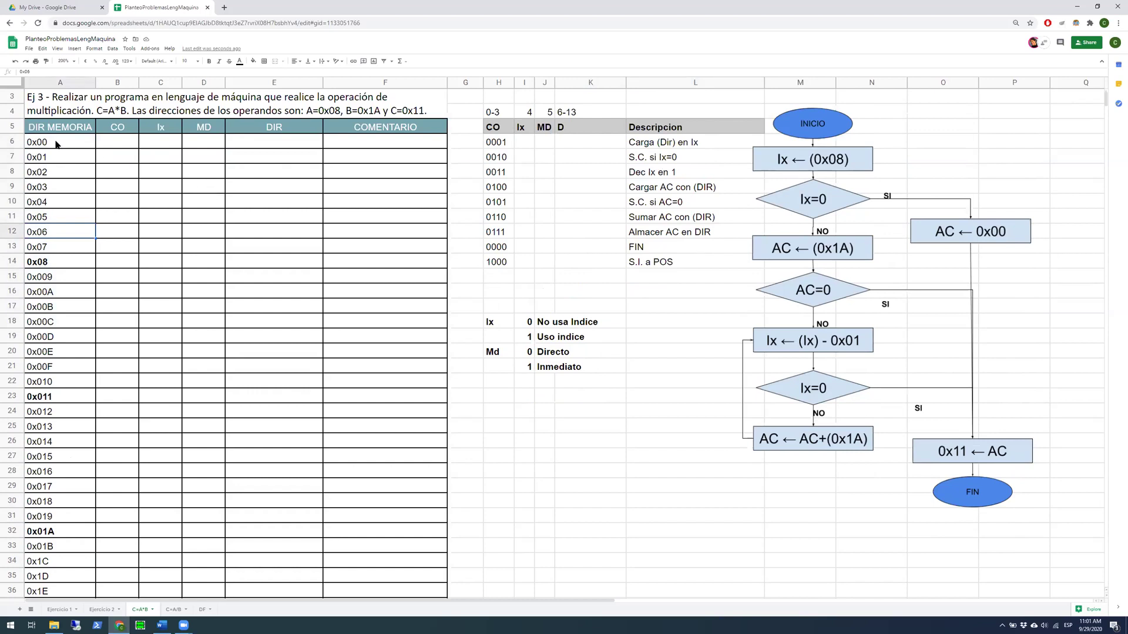
scroll(122, 350, "down", 1)
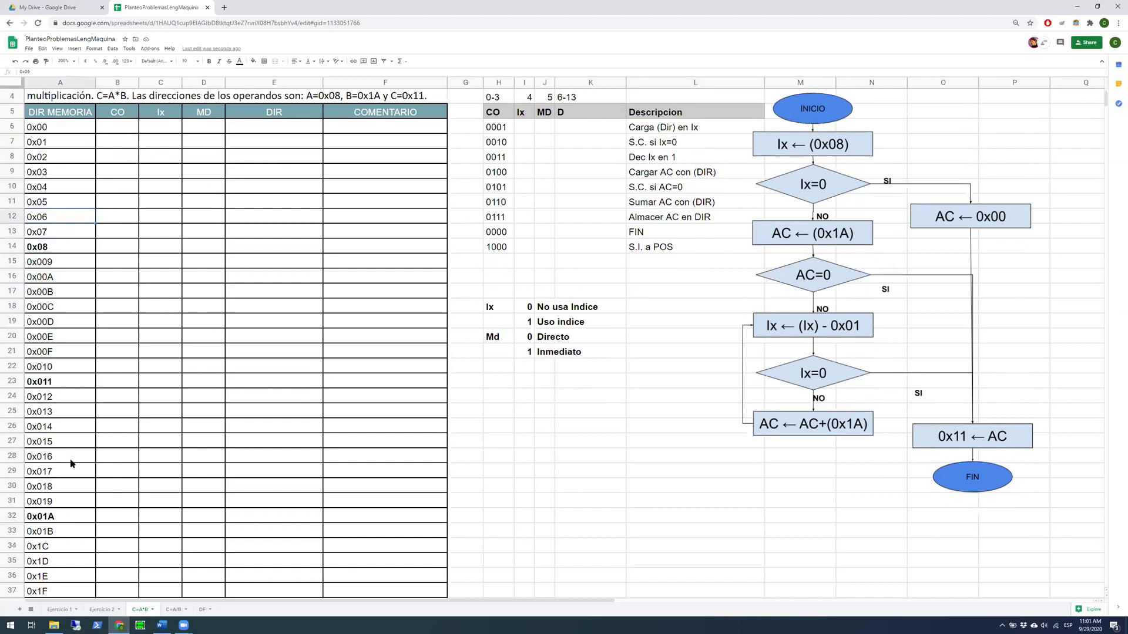
Copy the last five memory addresses, A33:A37, to the first rows of the address column starting at A6
left_click(53, 531)
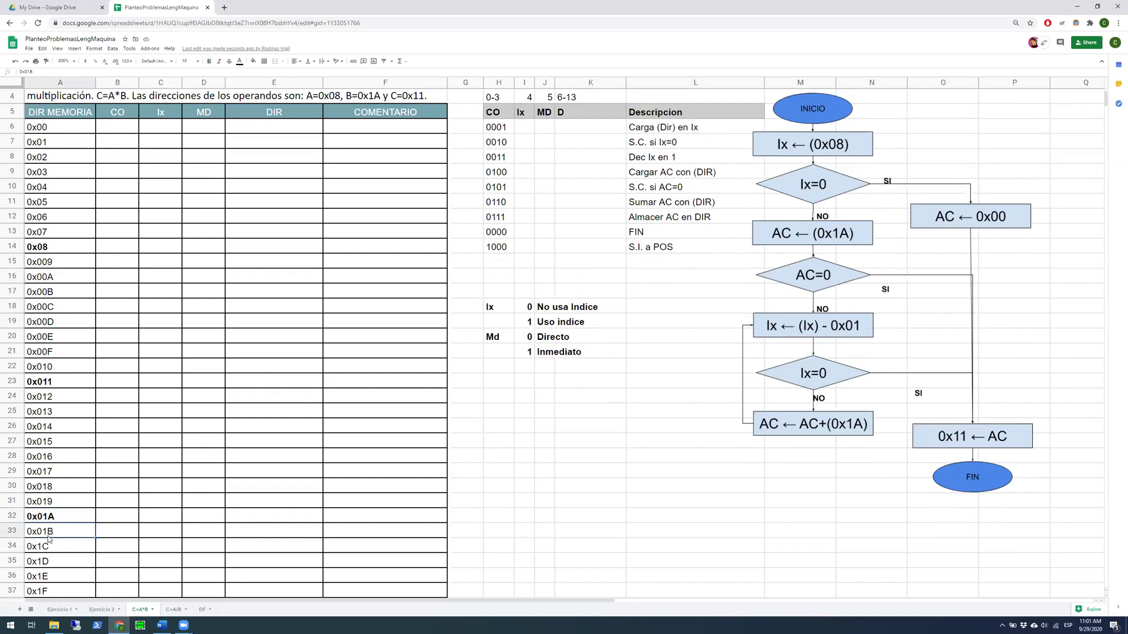
scroll(51, 564, "down", 1)
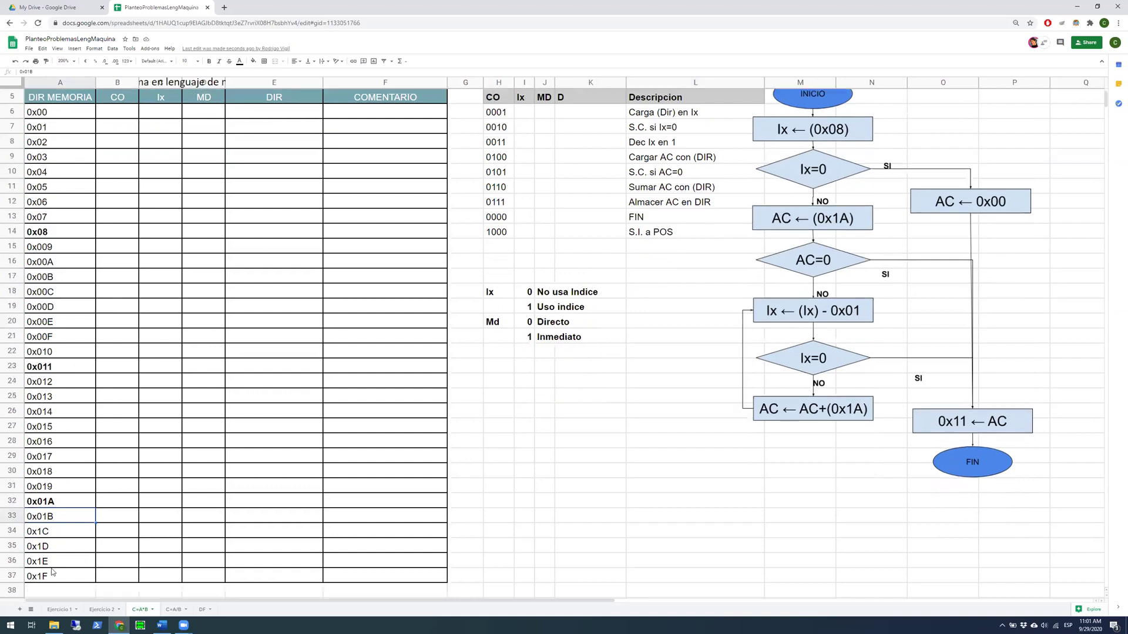
left_click(51, 572, "shift")
scroll(65, 276, "up", 2)
key("ctrl+c")
left_click(50, 173)
key("ctrl+v")
Clear the remaining memory addresses in A11:A37
left_click_drag(54, 247, 72, 526)
scroll(72, 527, "down", 1)
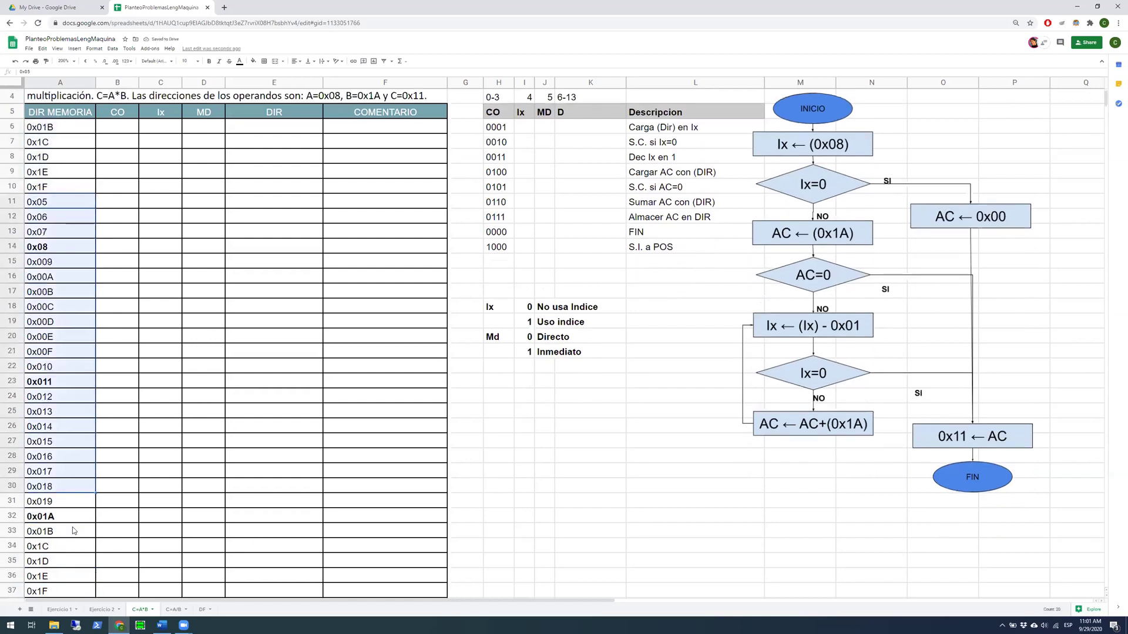
scroll(72, 527, "down", 2)
left_click(71, 534, "shift")
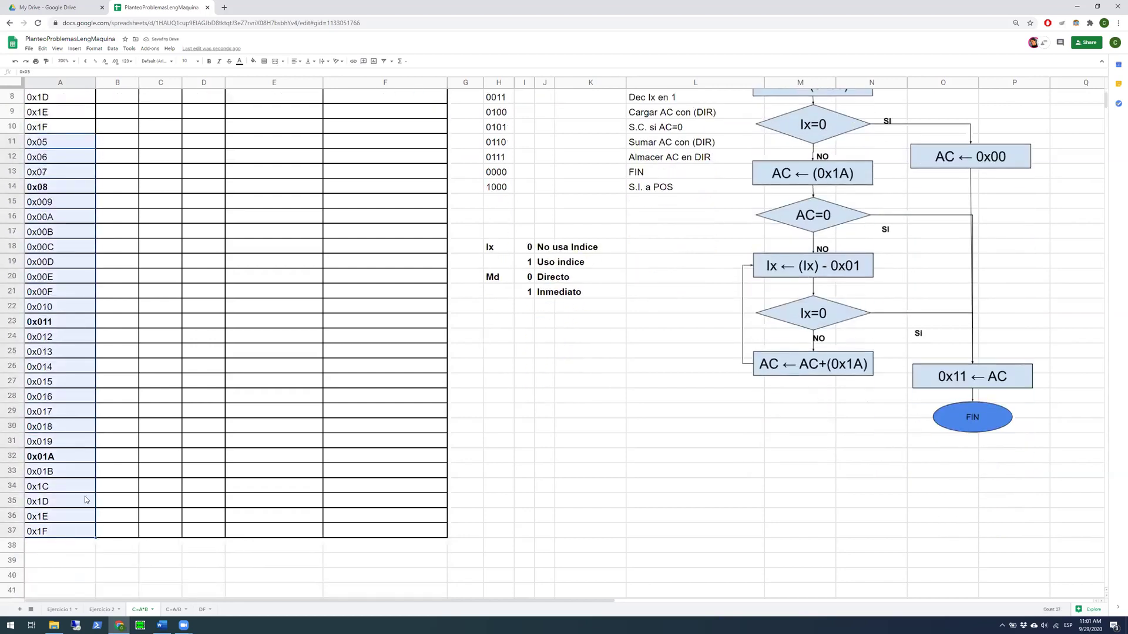
key("Delete")
scroll(118, 293, "up", 2)
left_click(118, 161)
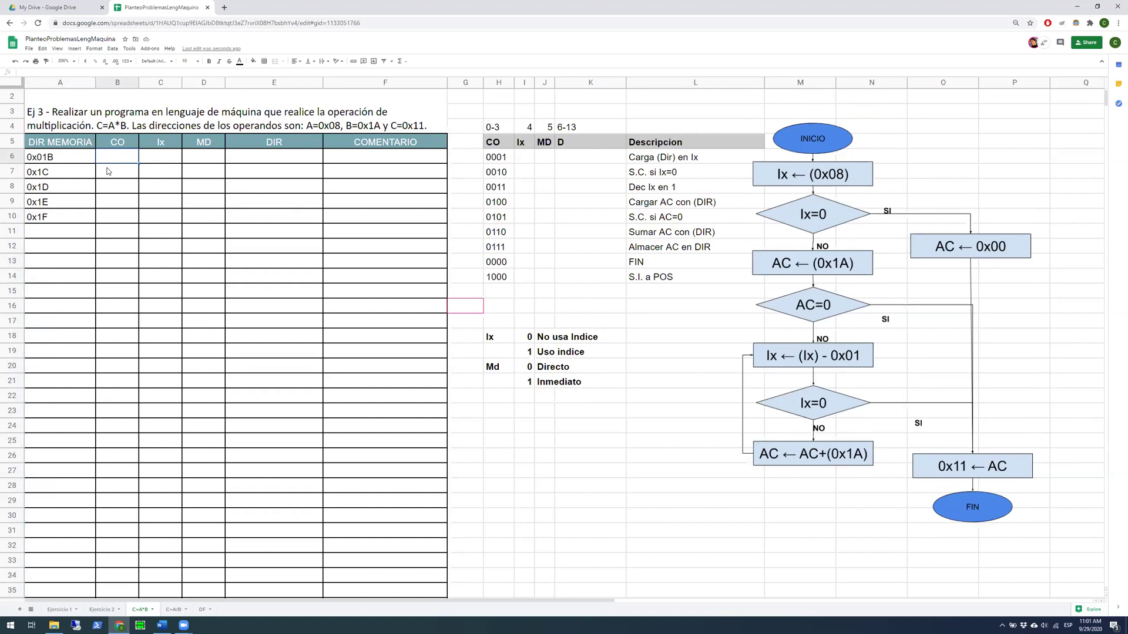
type("00")
key("Escape")
Fill in the instruction at 0x01B with the copied CO code 0001, Ix 1, MD 0 and DIR 0x08
left_click(497, 161)
key("ctrl+c")
left_click(125, 163)
key("ctrl+v")
left_click(163, 161)
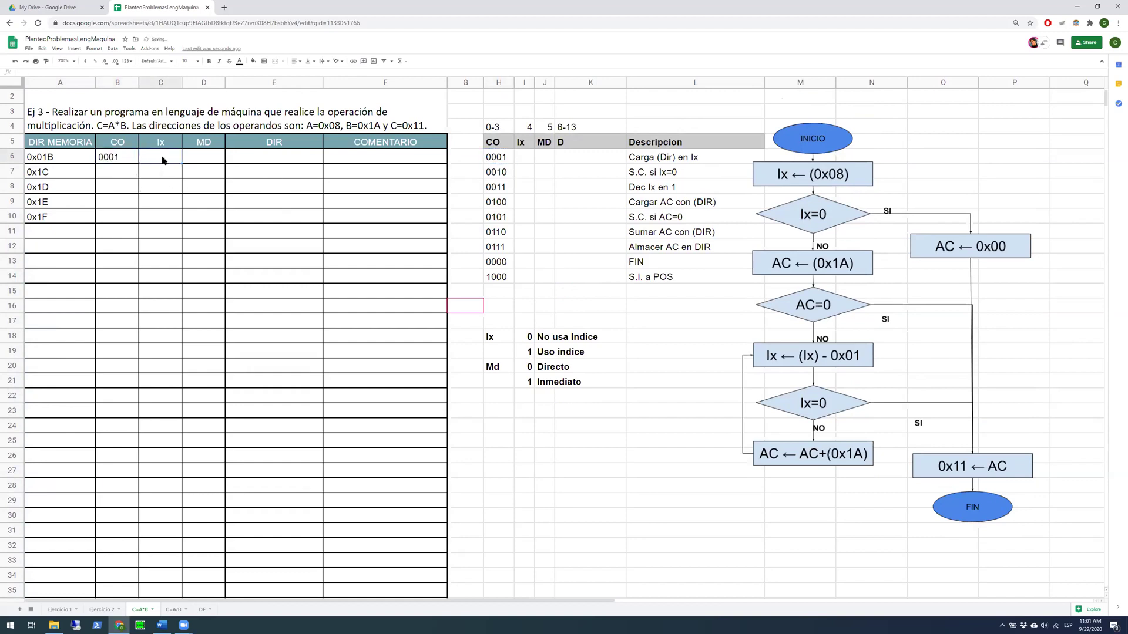
type("1")
left_click(201, 162)
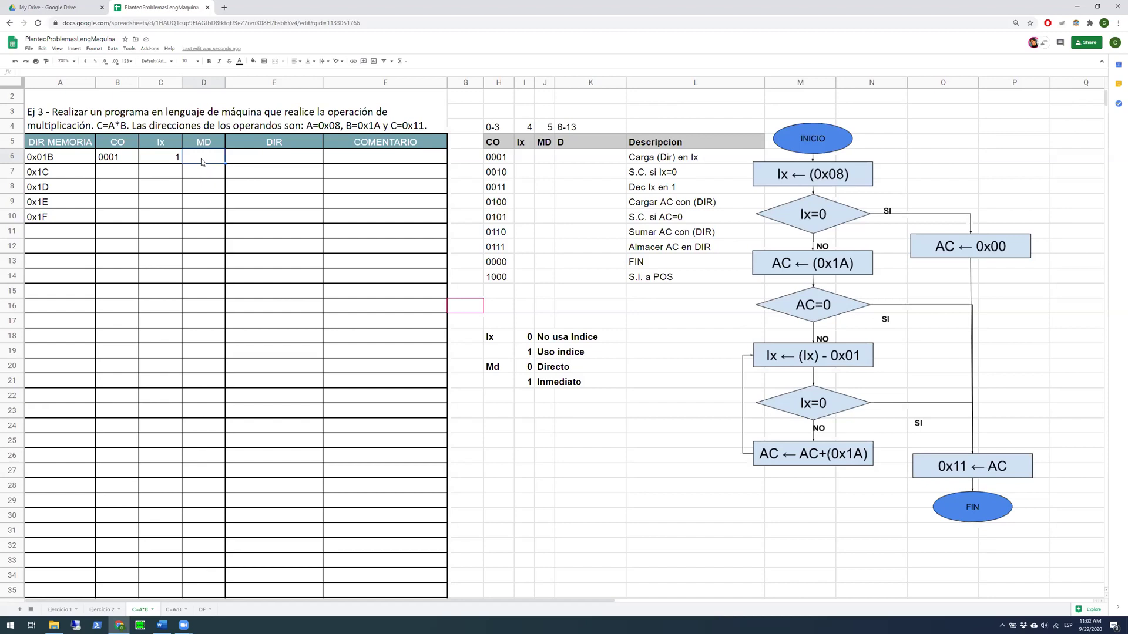
type("0")
left_click(237, 161)
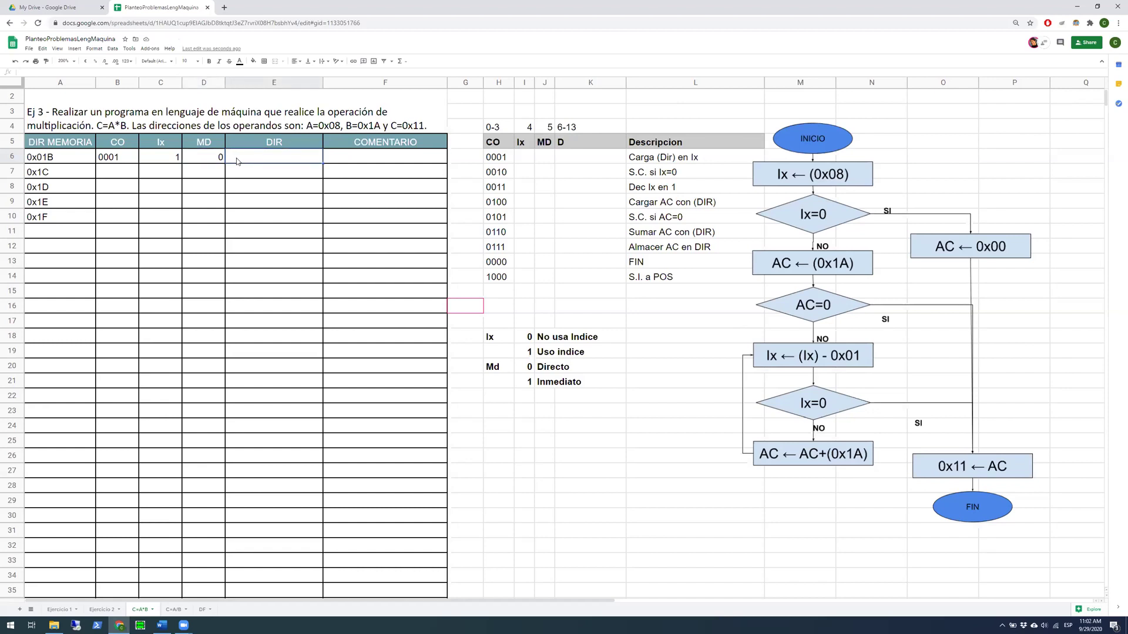
type("0x08")
Enter the comment "Cargo Ix con Op. A" in F6 for the first instruction
left_click(341, 159)
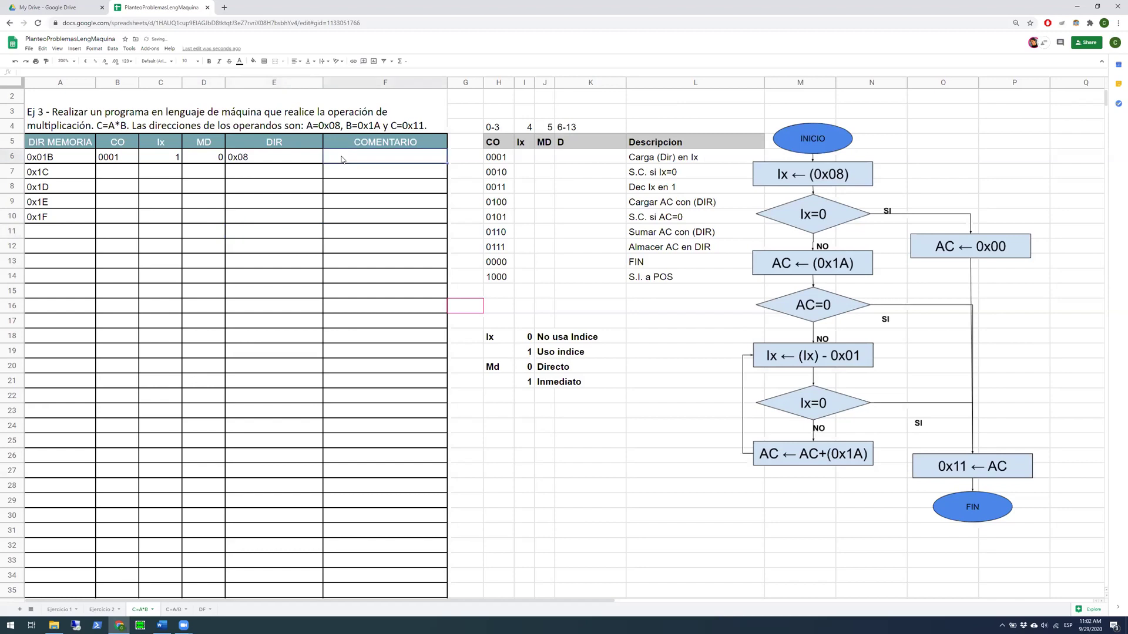
type("Cargo I")
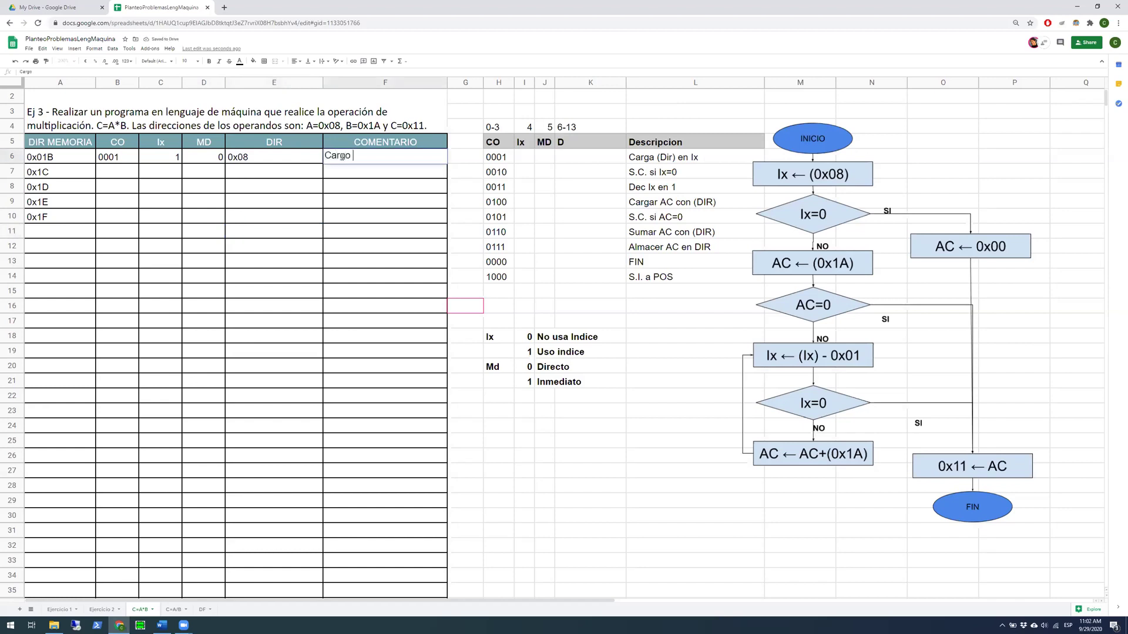
type("c")
key("BackSpace")
type("x con Ox08")
key("BackSpace")
key("BackSpace")
key("BackSpace")
type("p. A")
key("Return")
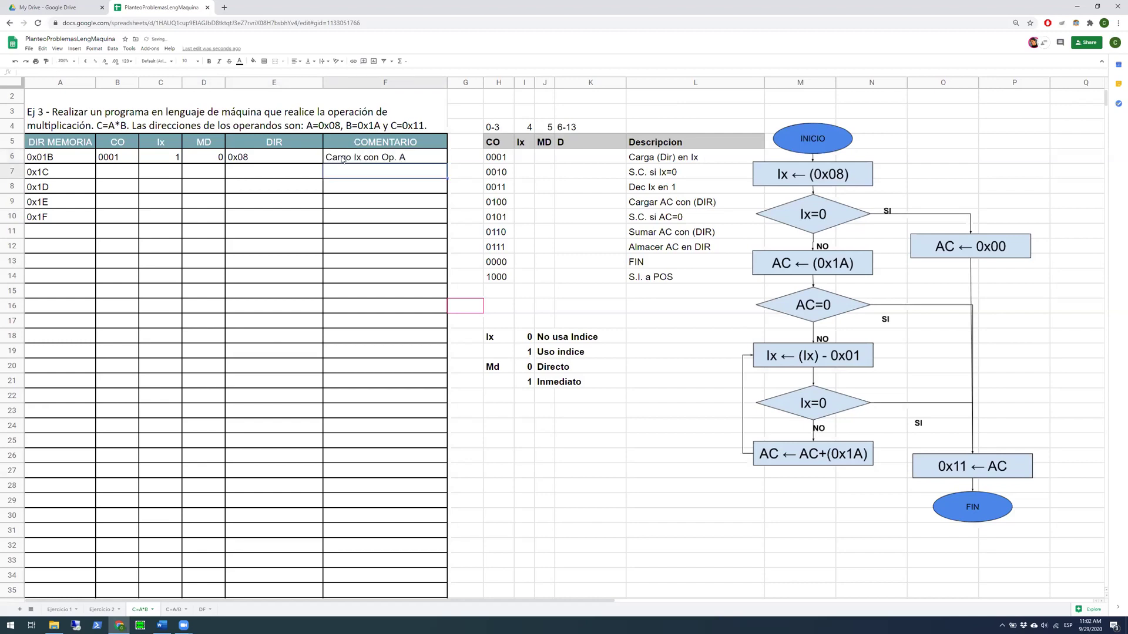
Enter CO 0010 and Ix 1 for the instruction at address 0x1C in row 7
left_click(124, 177)
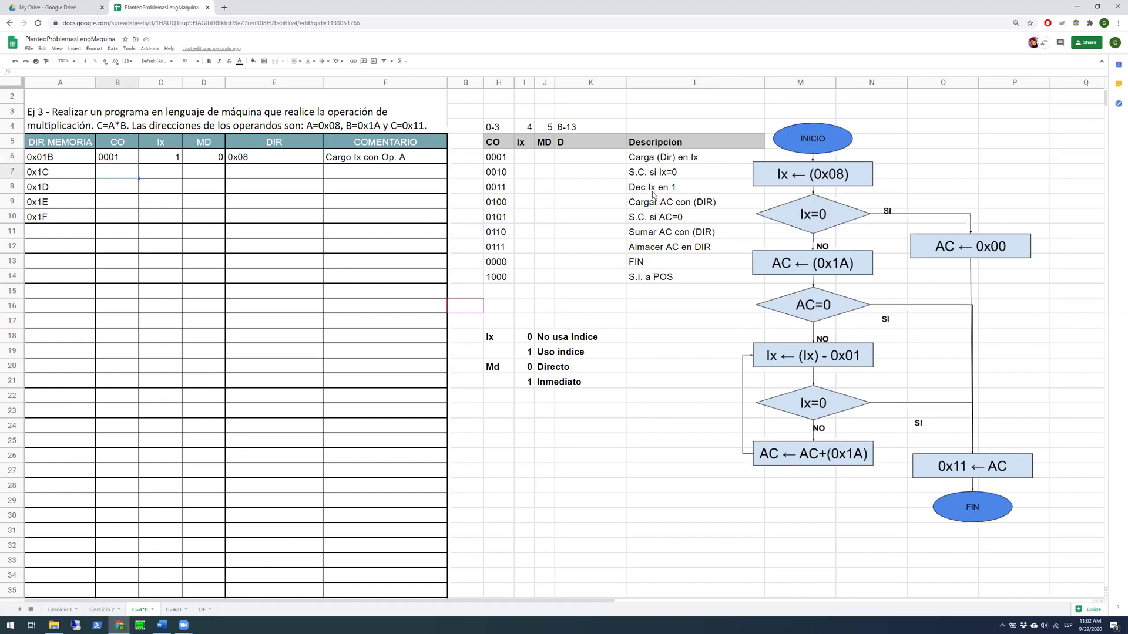
left_click(497, 172)
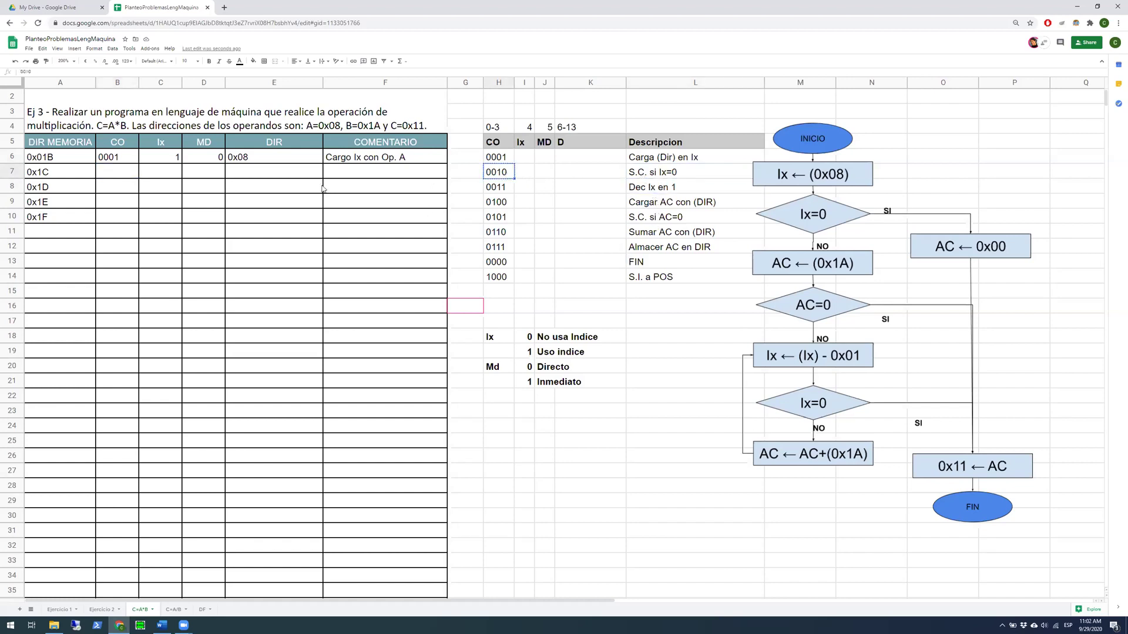
left_click(117, 174)
type("0010")
left_click(157, 178)
type("1")
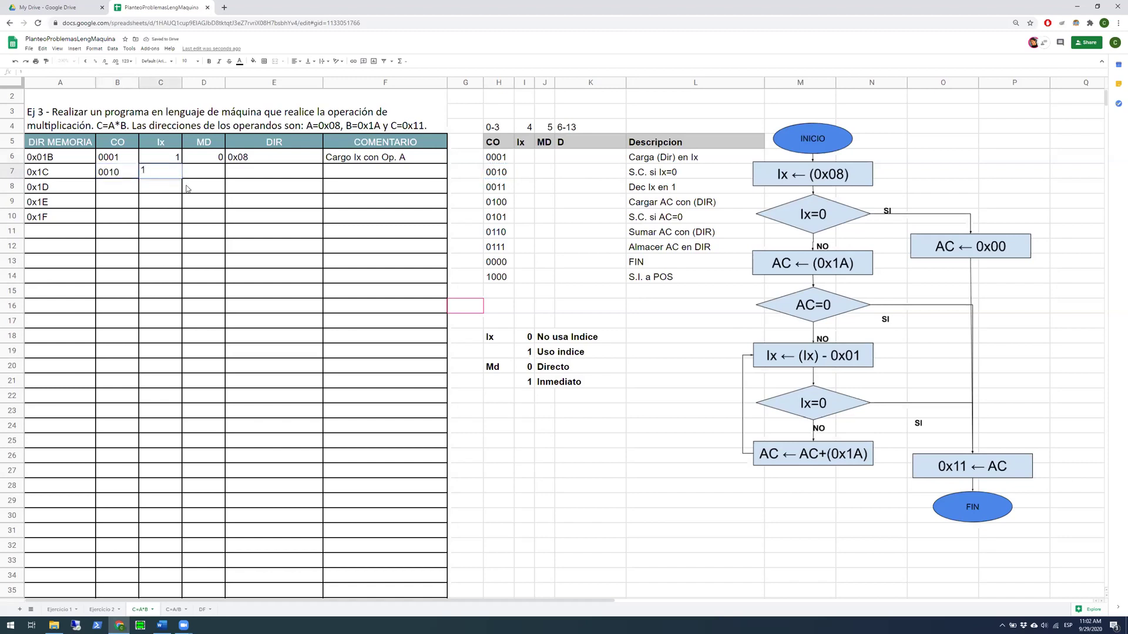
left_click(202, 178)
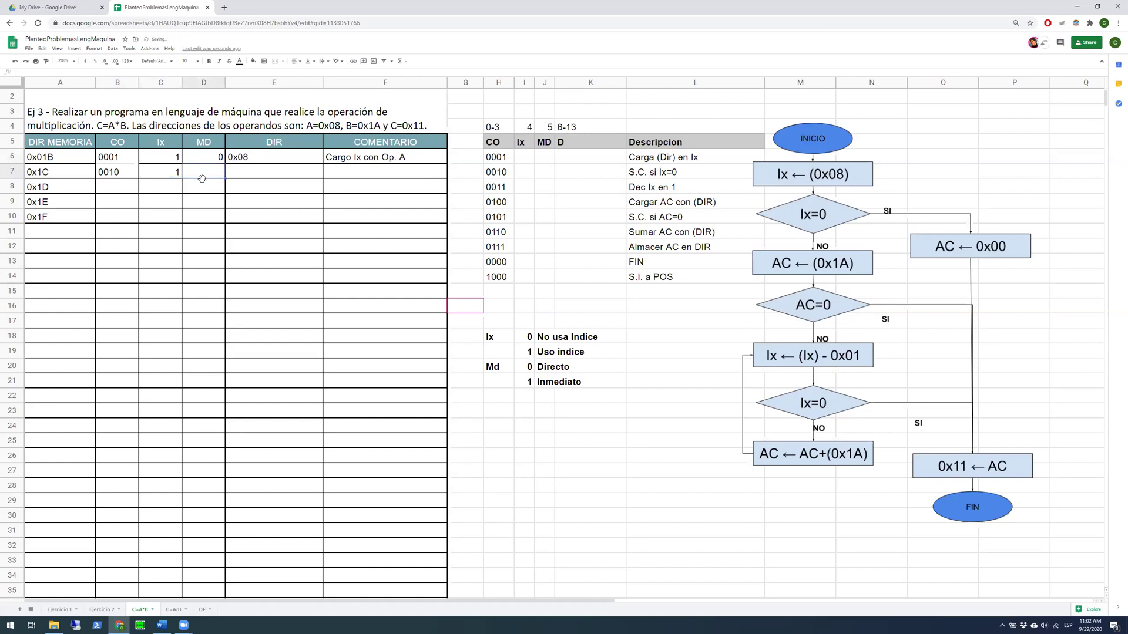
Shade the empty DIR cell E7 of the second instruction light gray
left_click(261, 174)
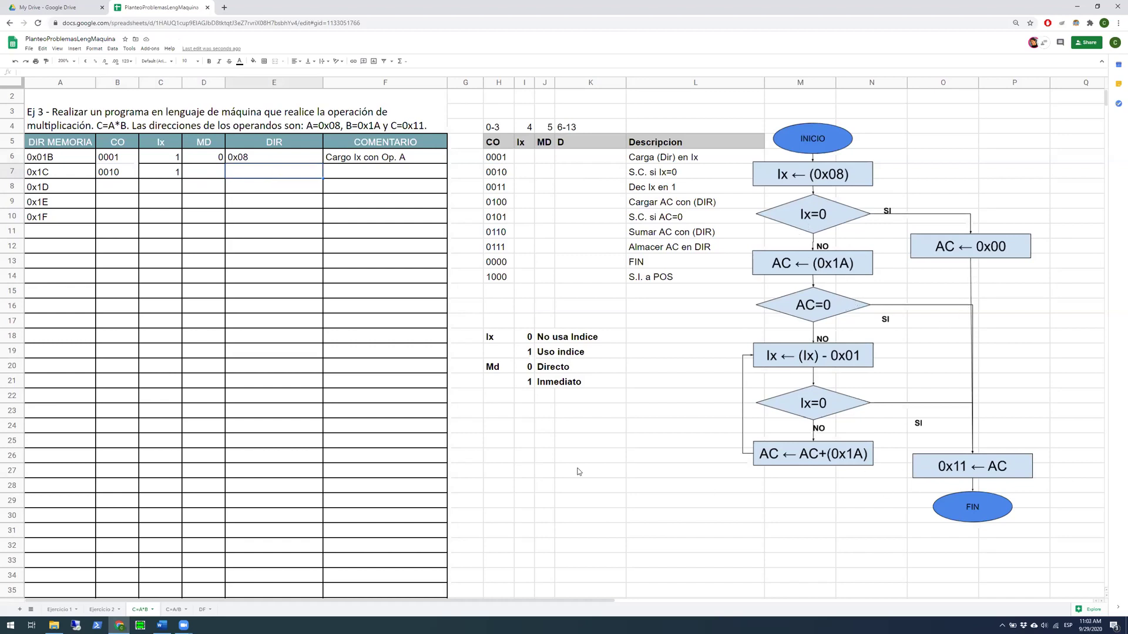
left_click(254, 61)
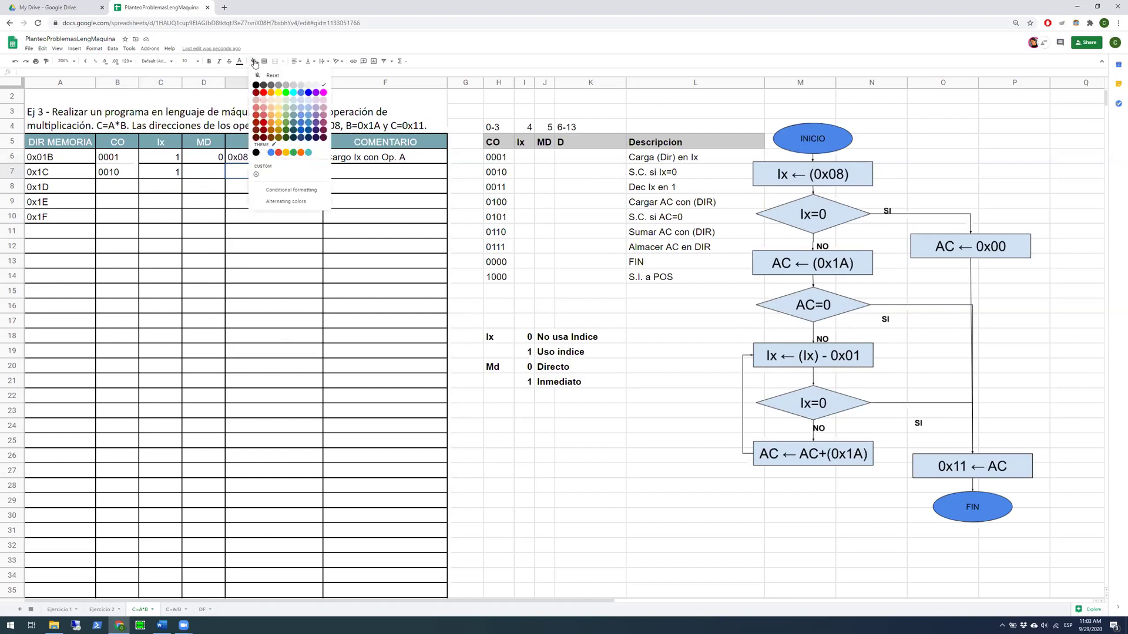
left_click(299, 86)
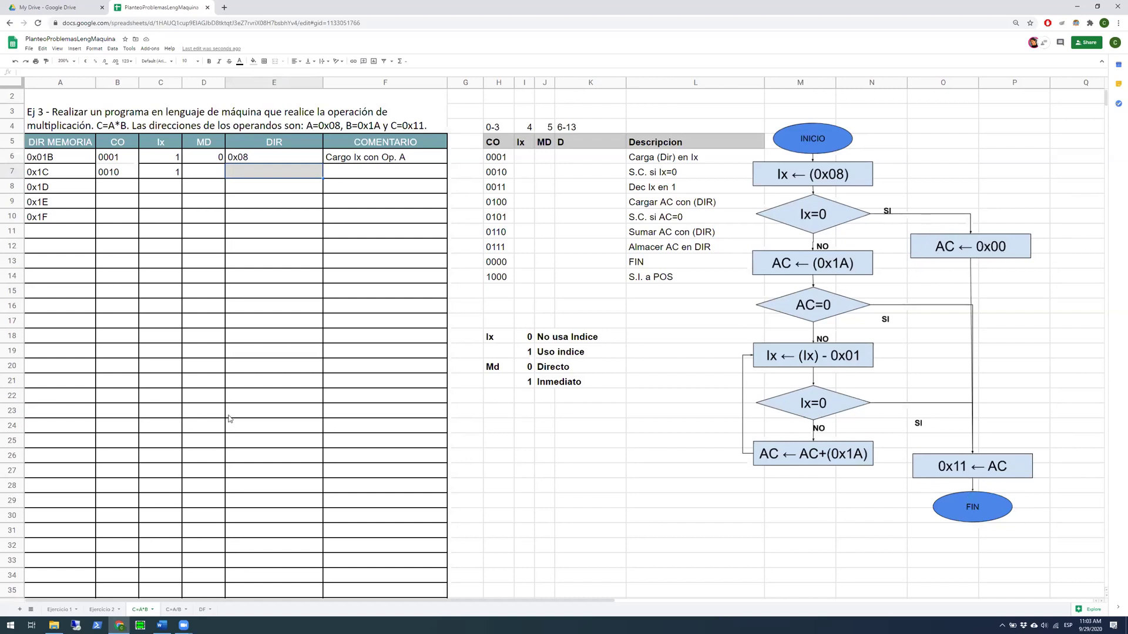
Enter the copied CO code 0100, Ix 0 and MD 0 for the instruction at address 0x1D in row 8
left_click(117, 188)
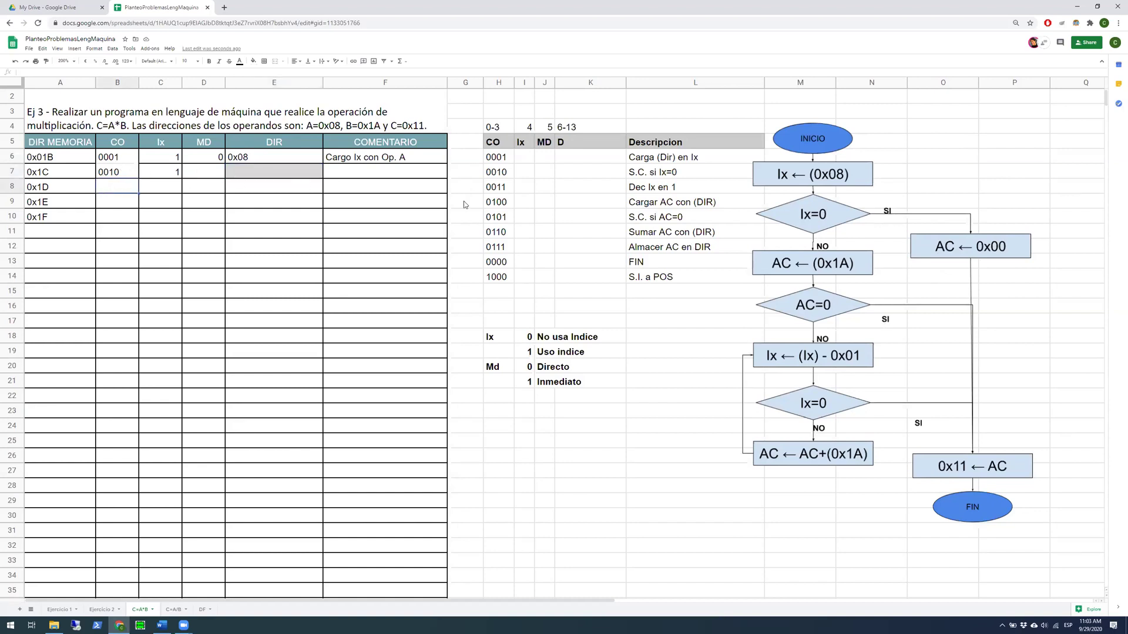
left_click(658, 235)
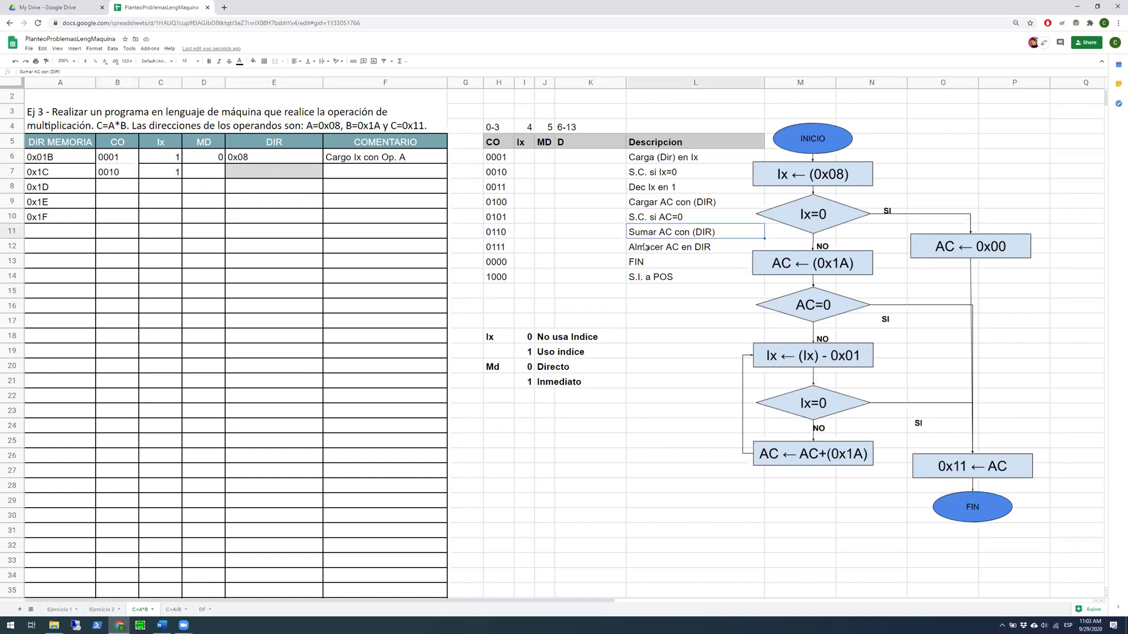
left_click(644, 203)
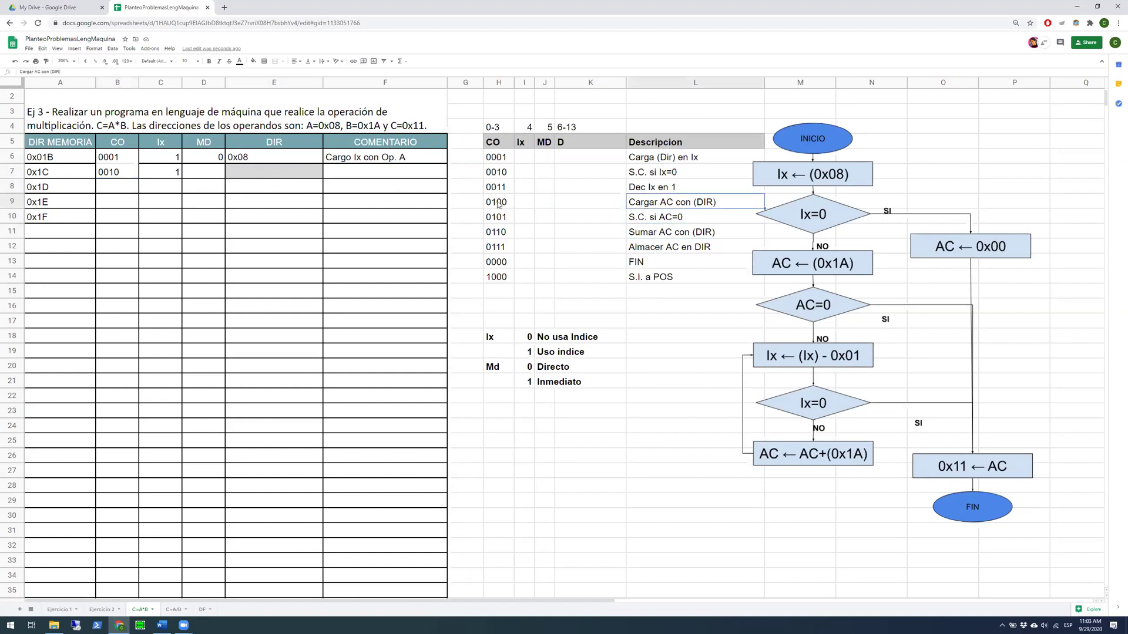
left_click(498, 204)
key("ctrl+c")
left_click(114, 191)
key("ctrl+v")
left_click(168, 189)
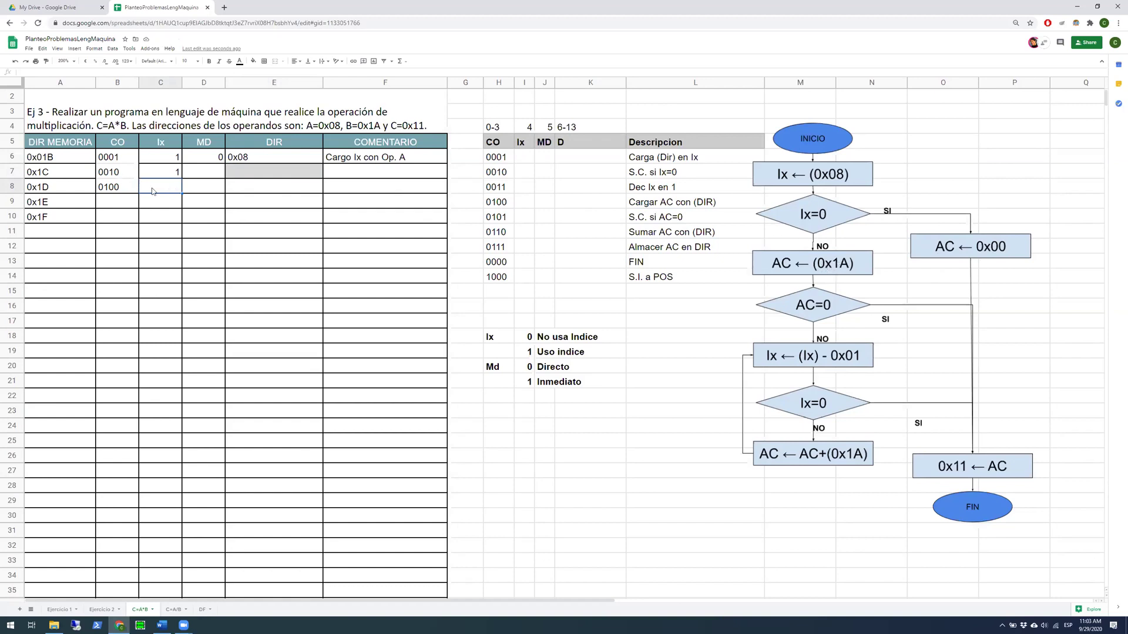
type("0")
key("Tab")
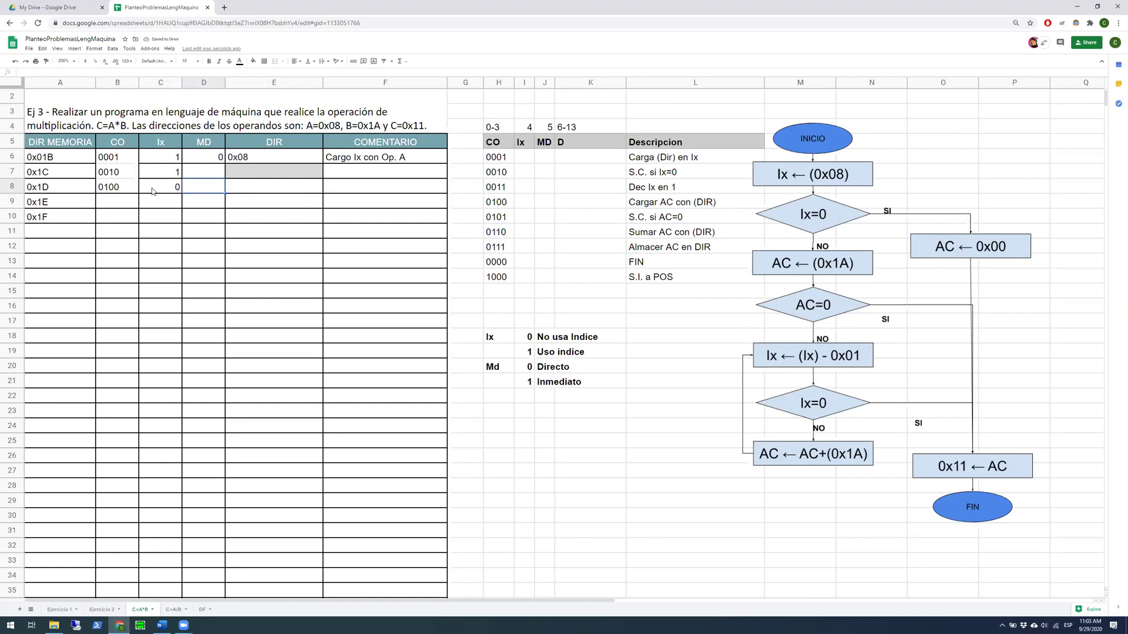
type("0")
key("Tab")
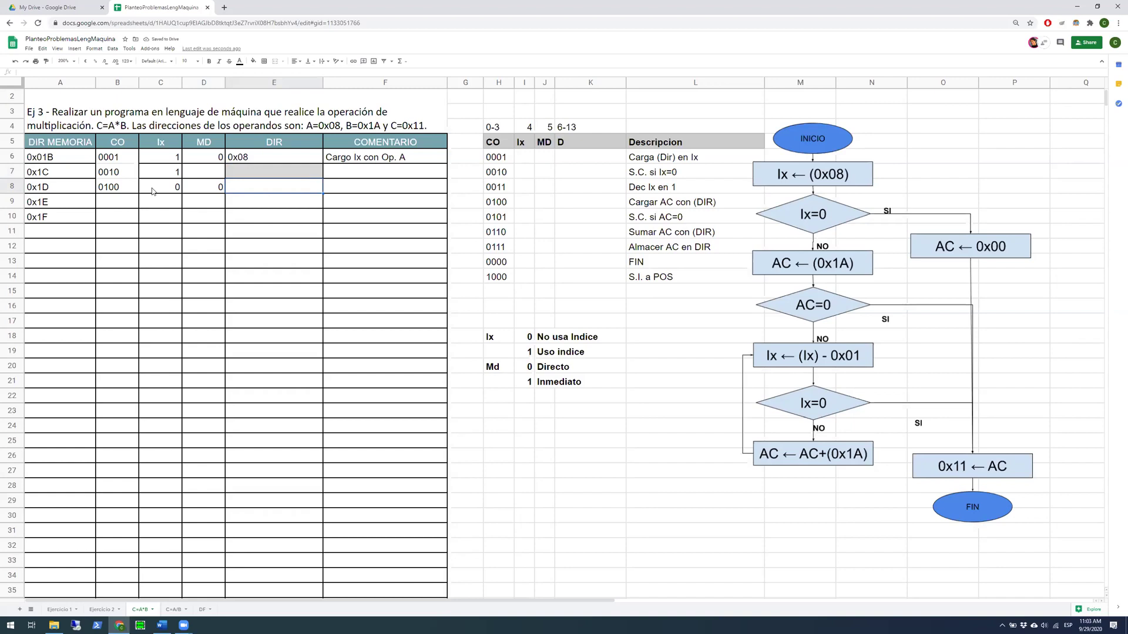
Enter DIR 0x1A and the comment "Cargo AC con Op. B" for the instruction at address 0x1D in row 8
type("0x1A")
key("Tab")
type("Carg")
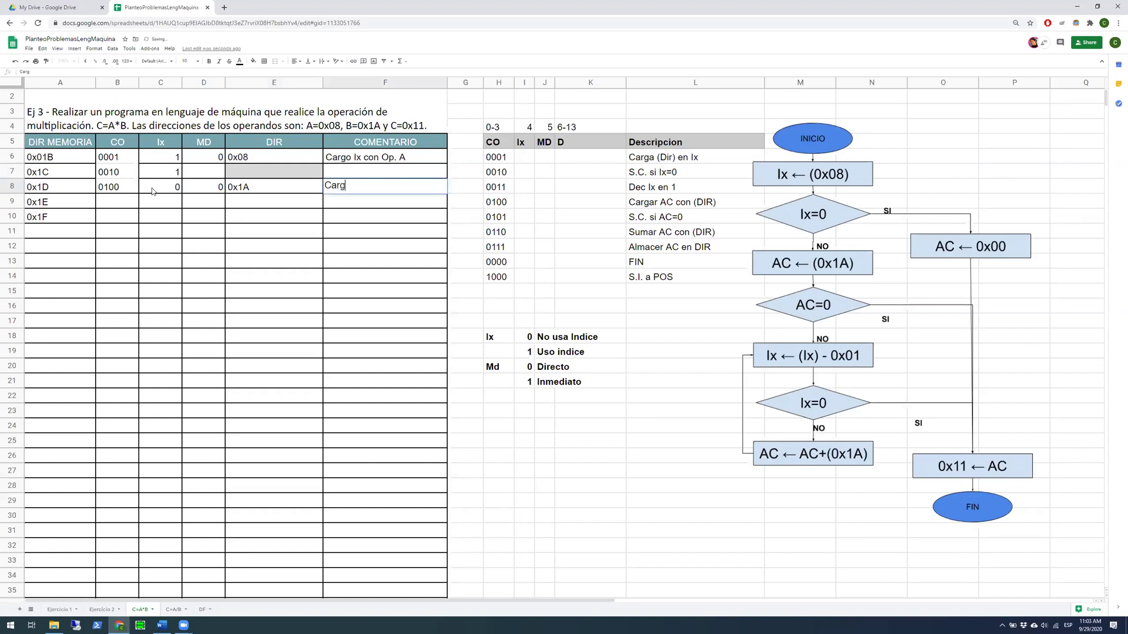
type("o AC con Op. B")
key("Return")
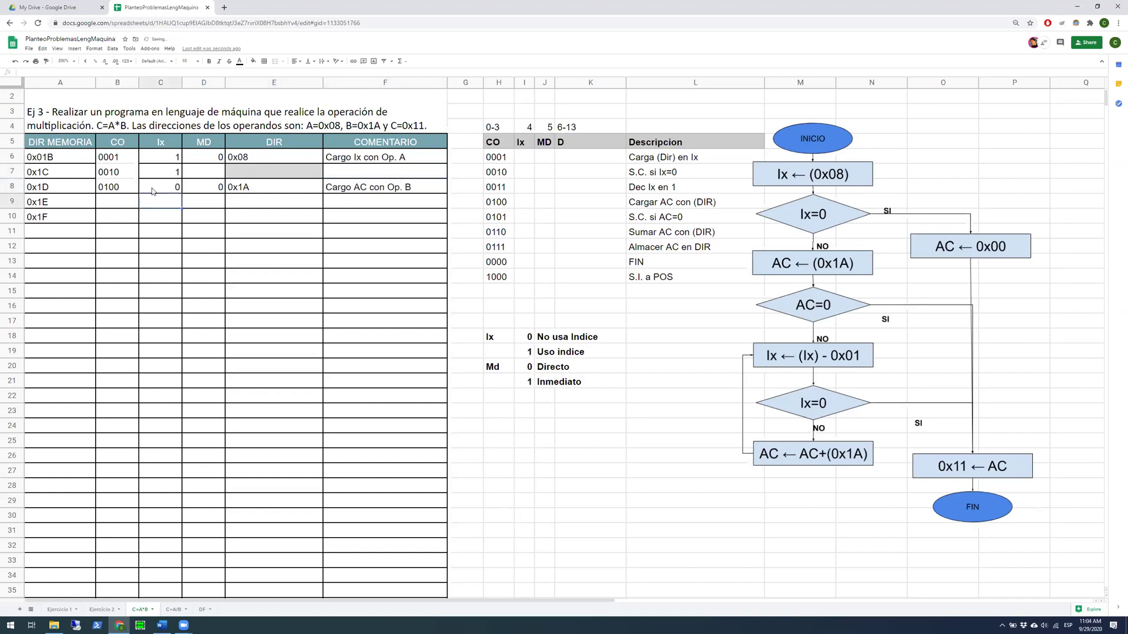
Enter the legend code for "S.C. si AC=0", 0101, as the CO of address 0x1E in B9
left_click(126, 207)
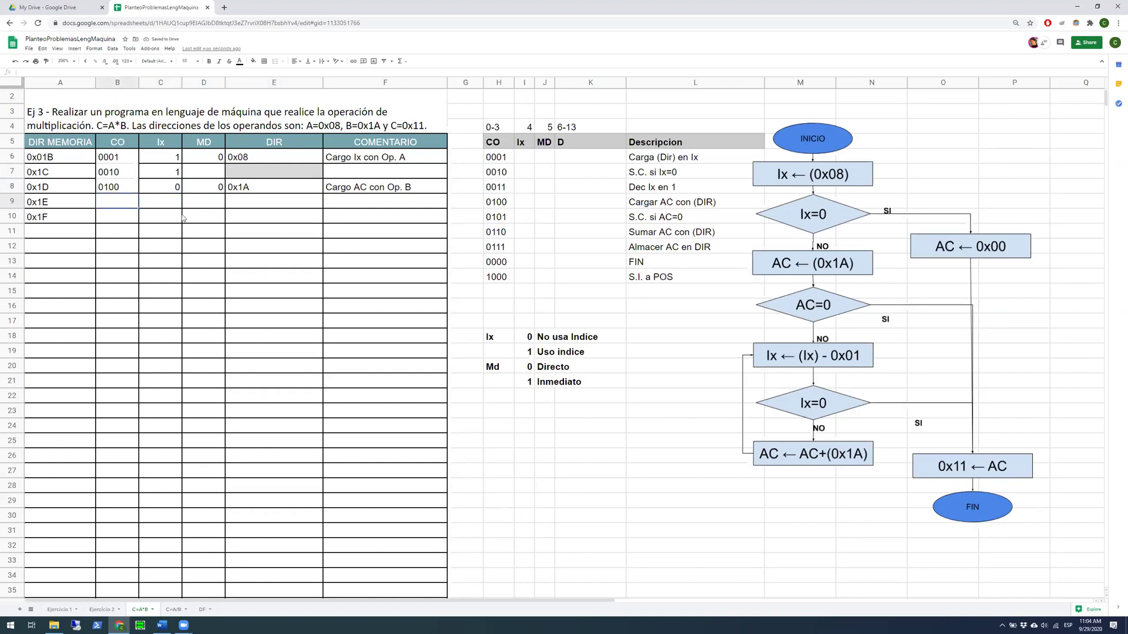
left_click(654, 233)
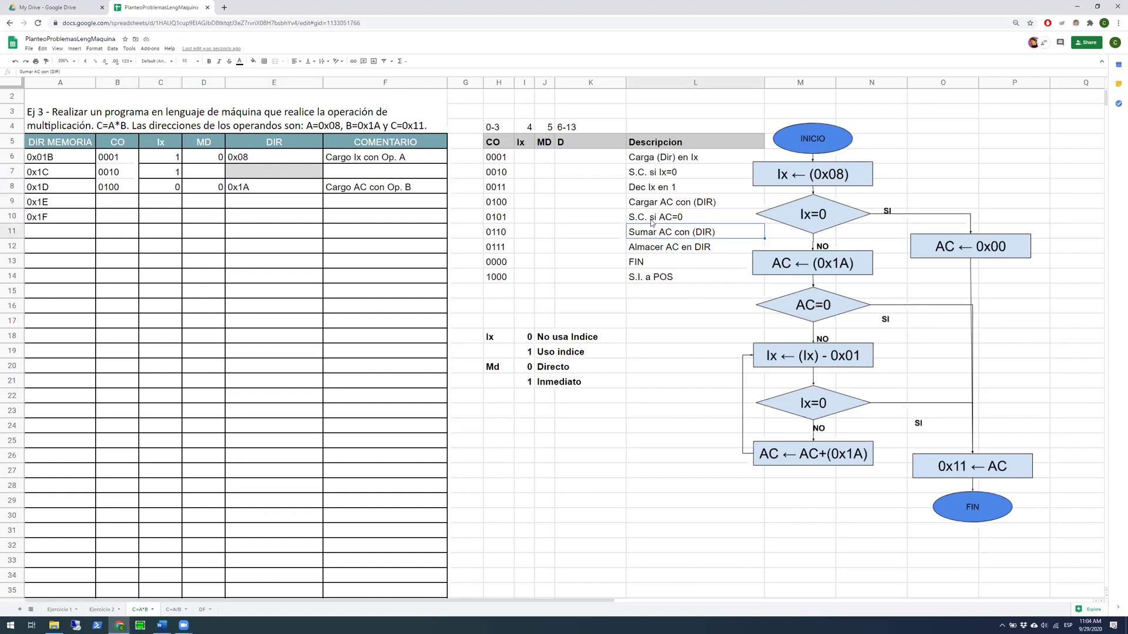
left_click(501, 219)
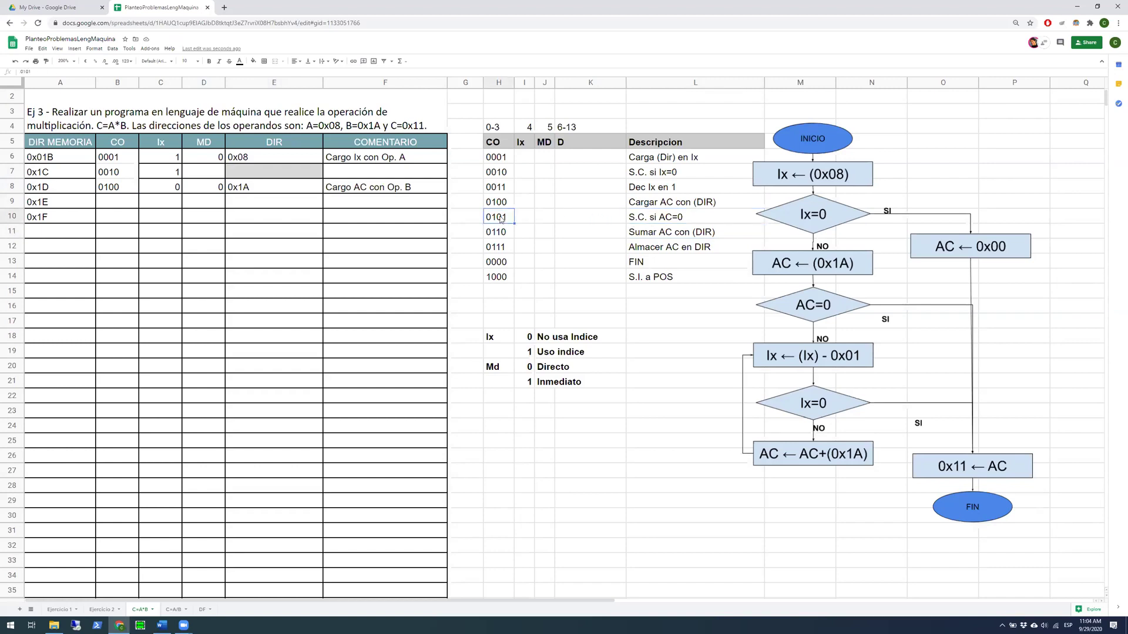
left_click(131, 206)
type("0101")
left_click(153, 207)
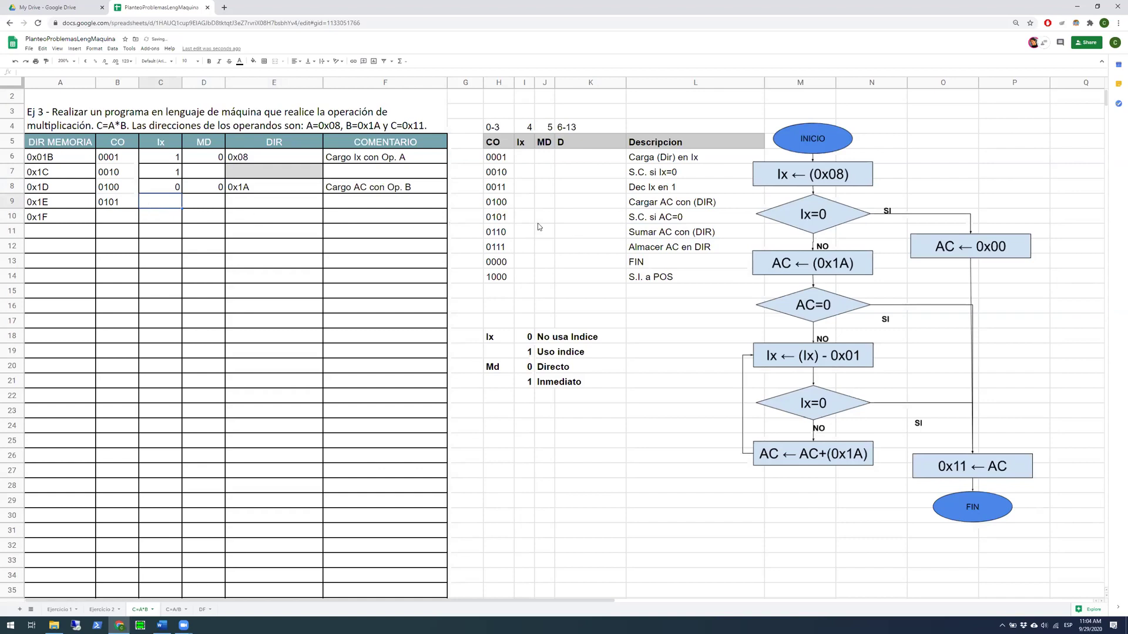
Apply all borders to the legend's CO codes in H6:H14 and to the program's CO cells B6:B10
left_click_drag(496, 157, 496, 277)
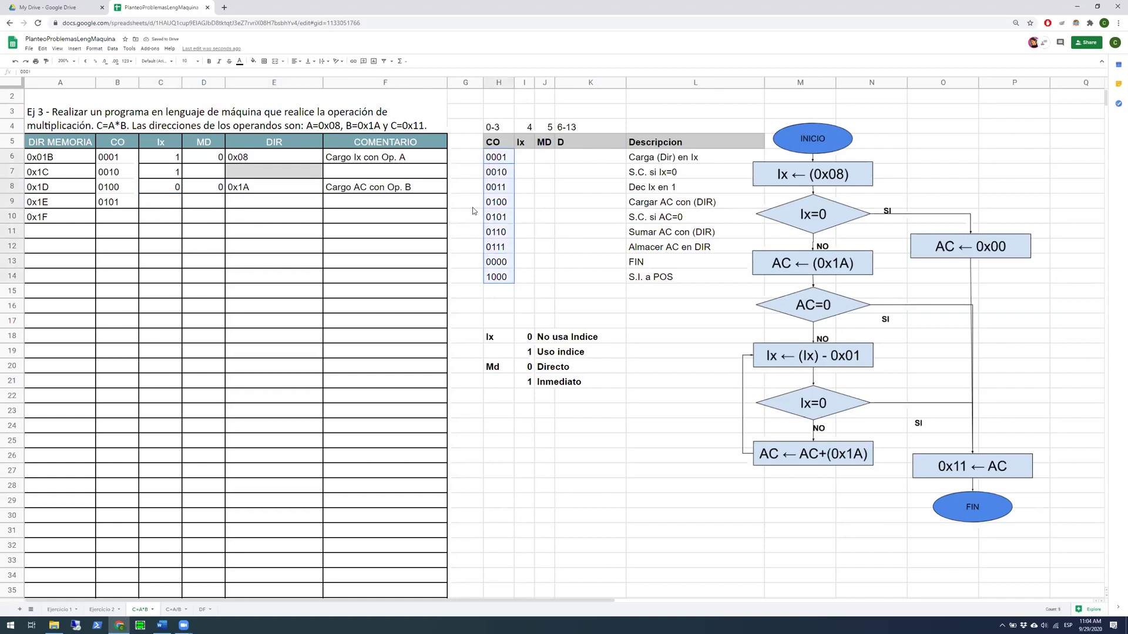
left_click(265, 61)
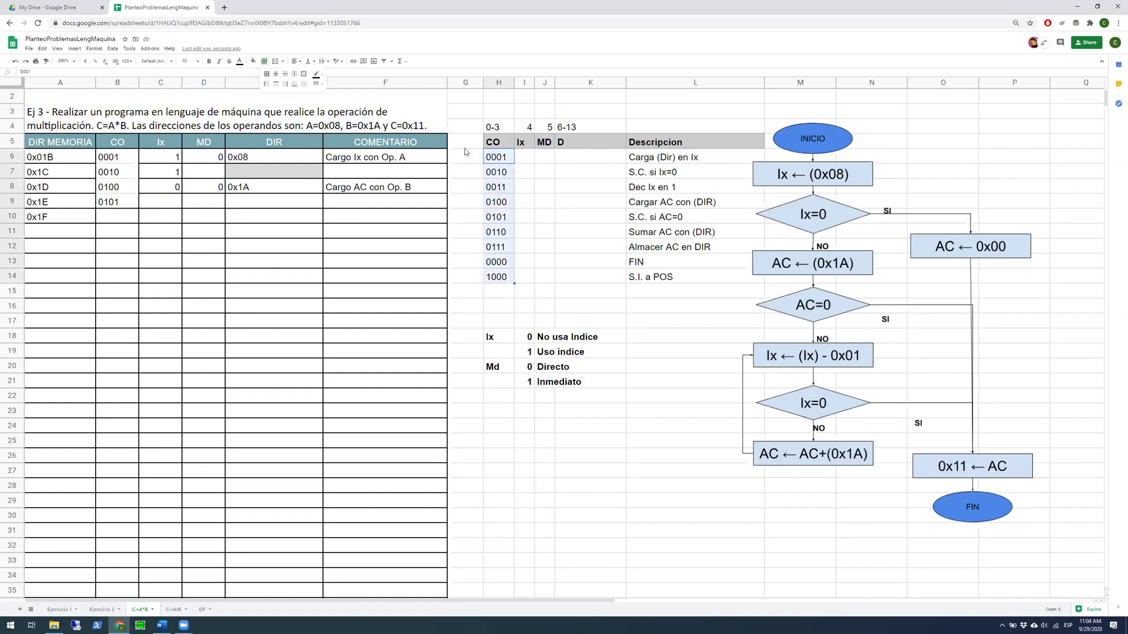
left_click(266, 73)
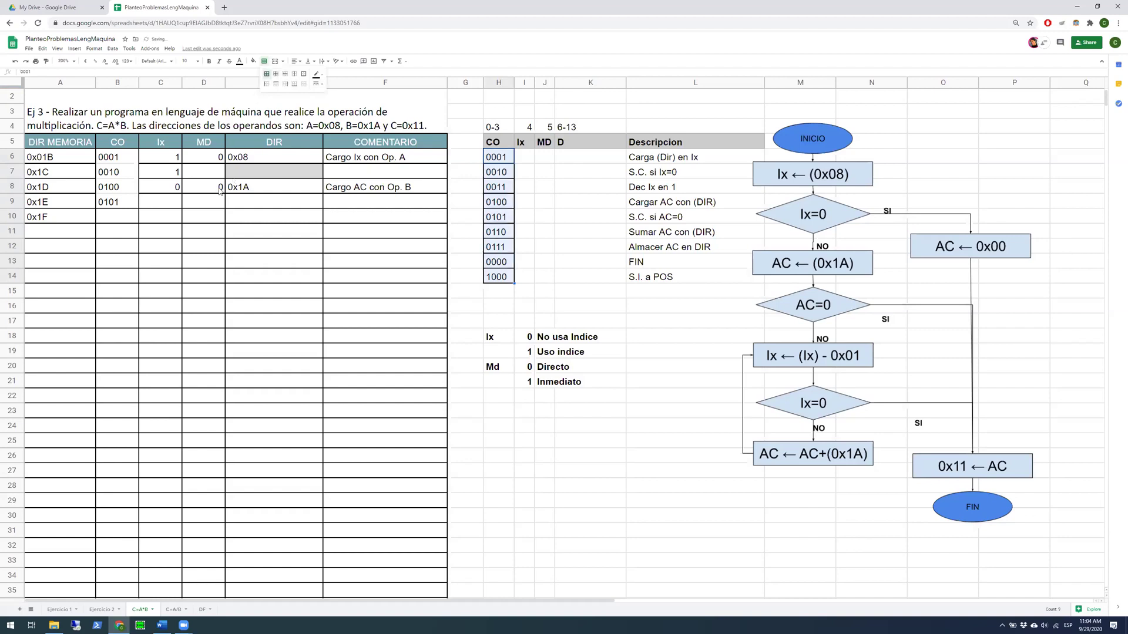
left_click_drag(124, 159, 130, 224)
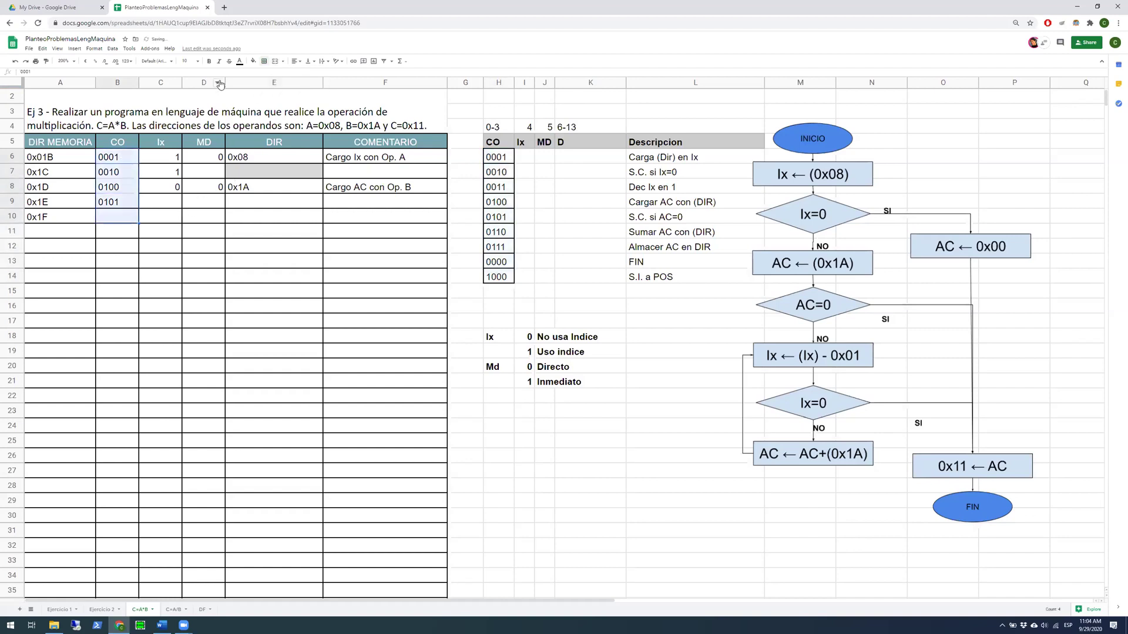
left_click(264, 61)
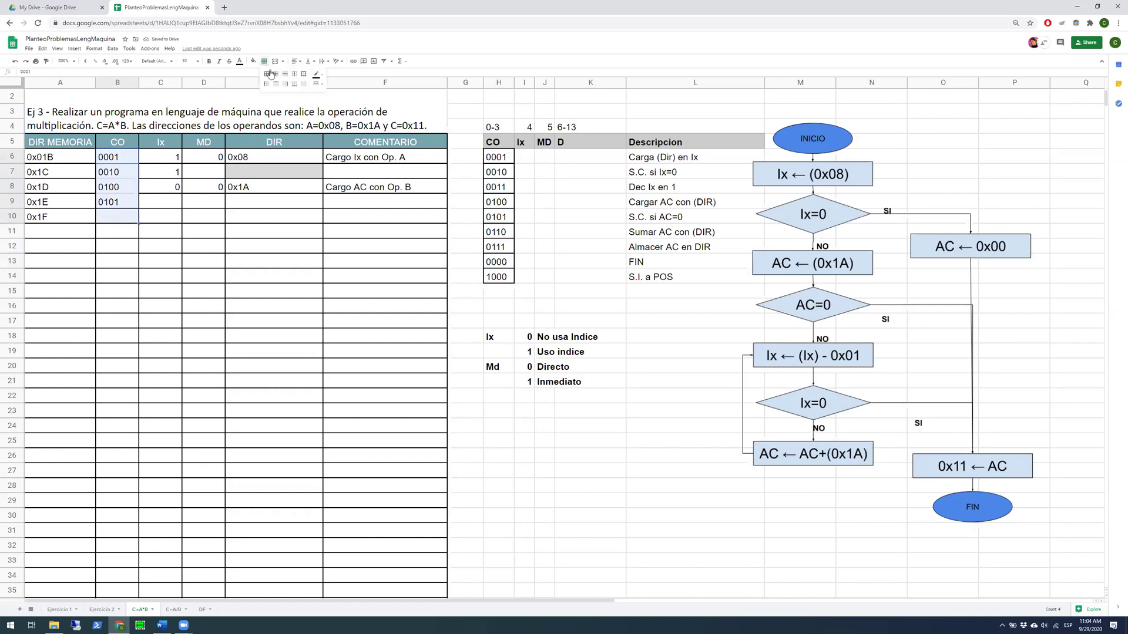
left_click(269, 73)
left_click(161, 202)
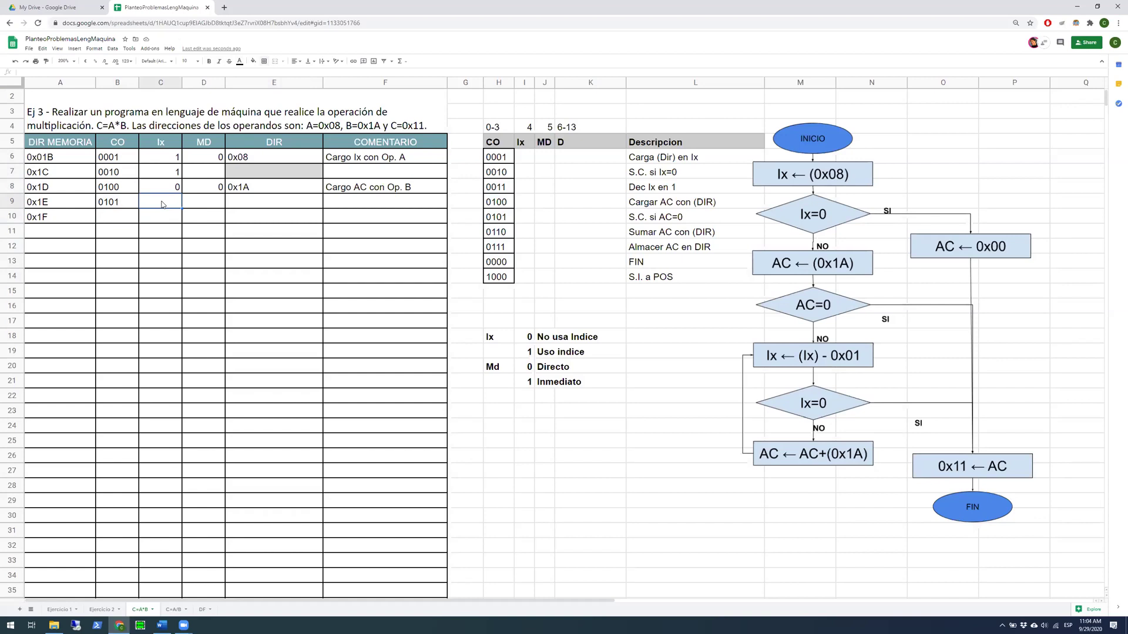
left_click_drag(123, 174, 176, 173)
left_click_drag(130, 207, 159, 206)
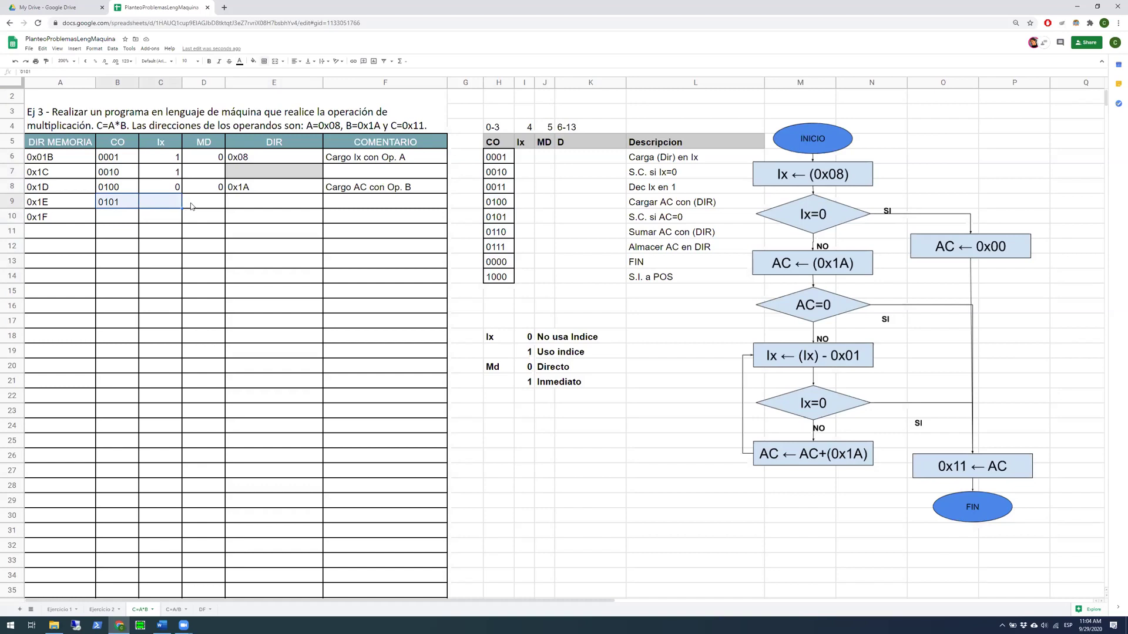
left_click(190, 206)
left_click(156, 201)
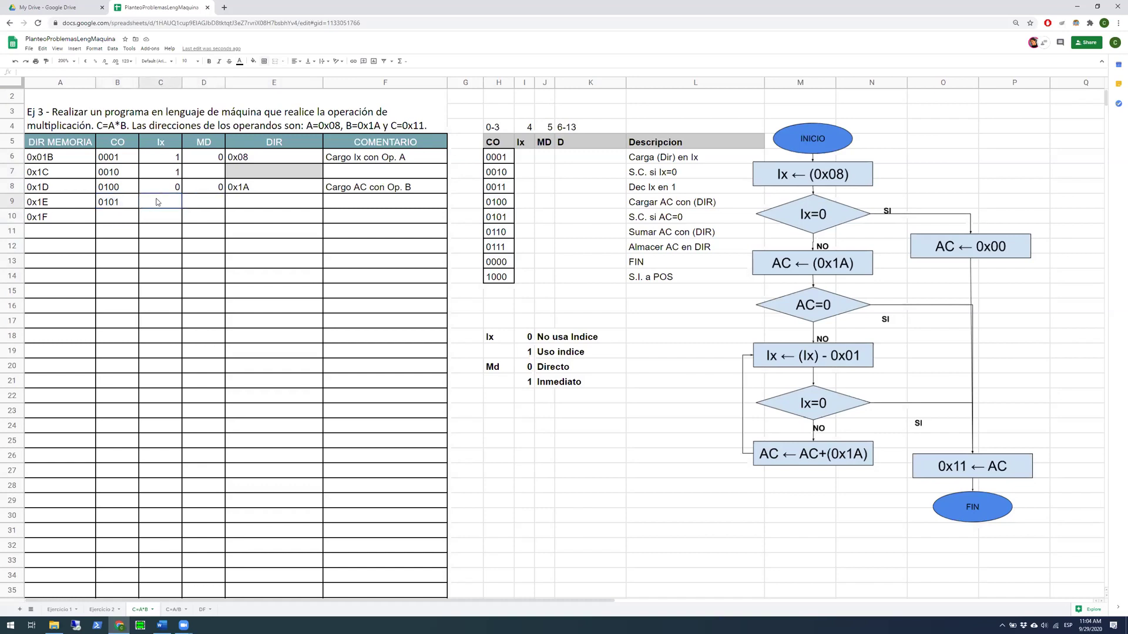
left_click(189, 208)
left_click(156, 205)
left_click(191, 207)
left_click(258, 207)
left_click(174, 205)
left_click(196, 207)
left_click(153, 204)
left_click(127, 205)
left_click(144, 206, "shift")
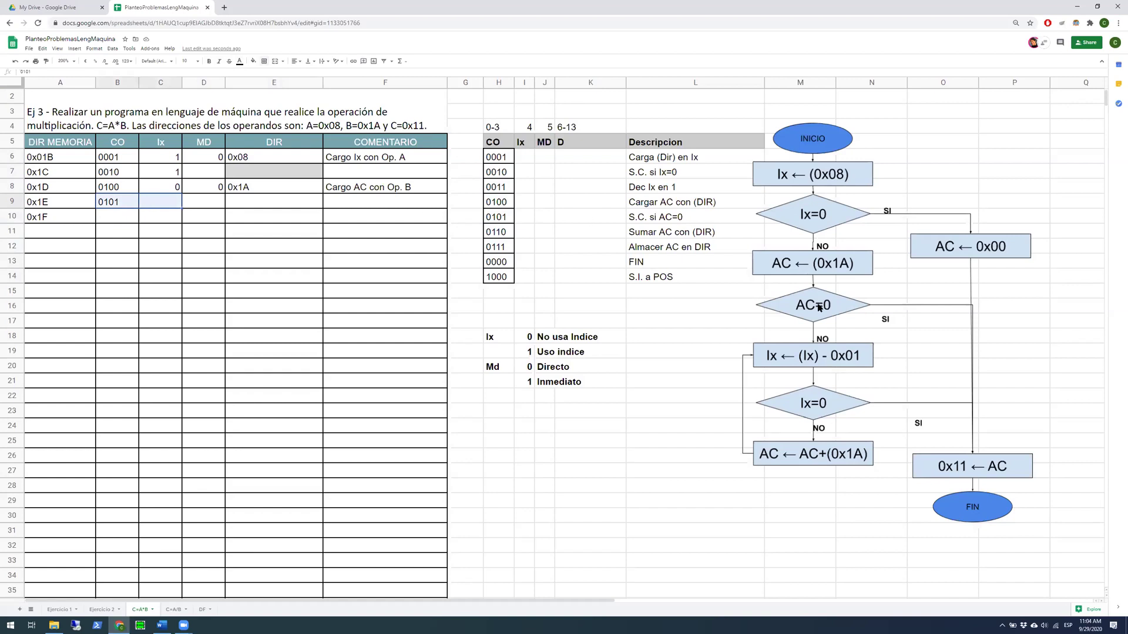
left_click(176, 232)
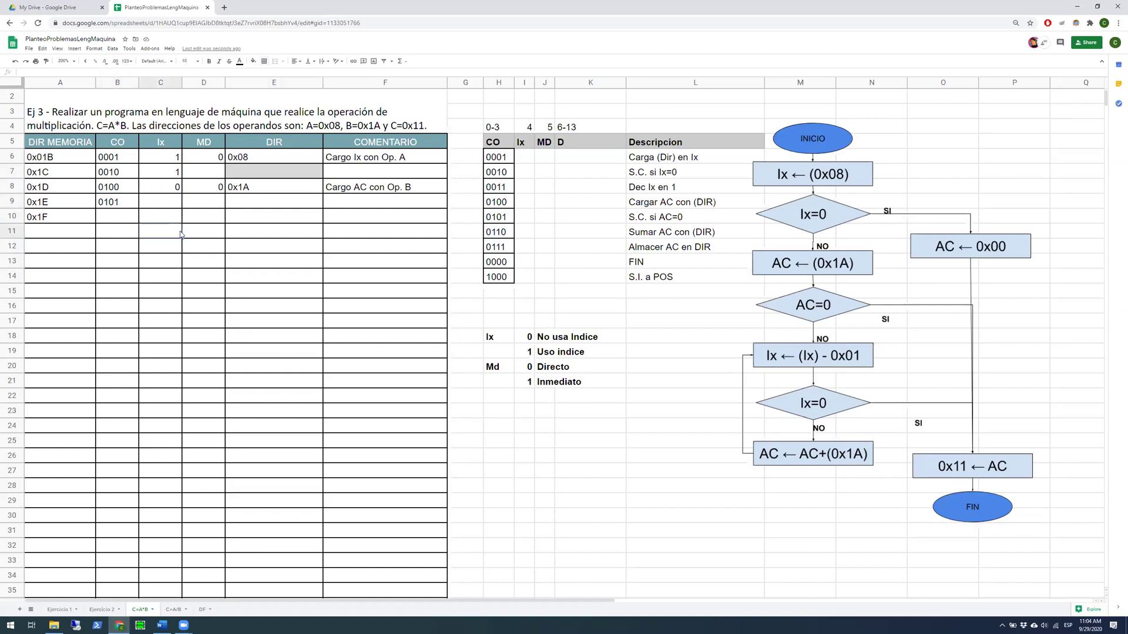
Enter x as the Ix value of address 0x1E in C9 and narrow the Ix column C
left_click(160, 205)
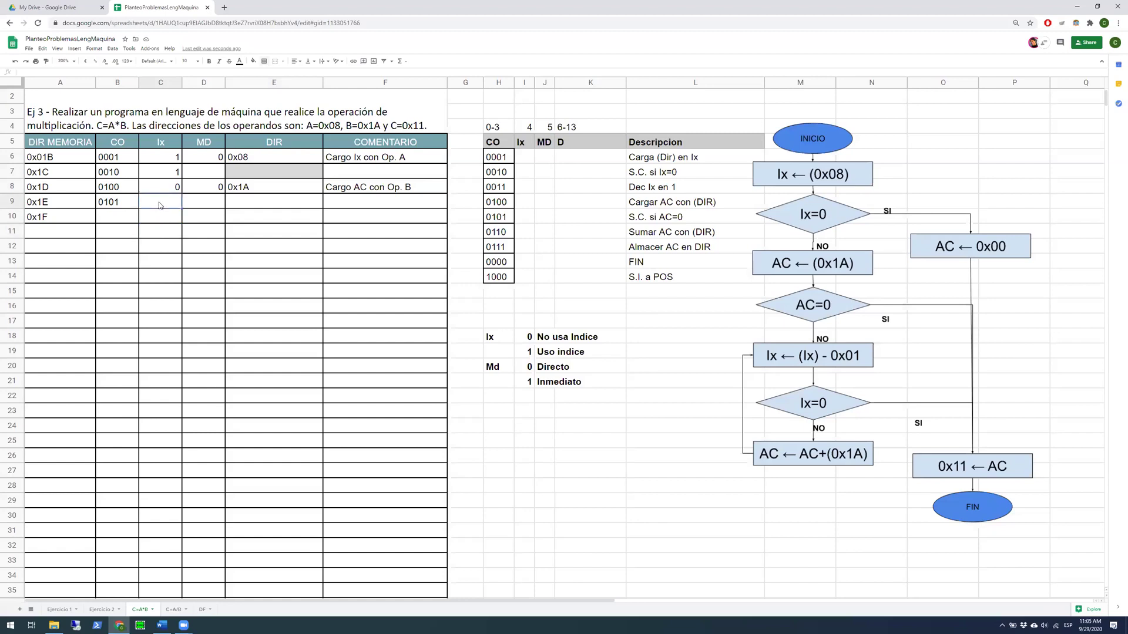
type("x")
left_click(163, 206)
left_click_drag(172, 157, 173, 294)
left_click_drag(182, 83, 167, 82)
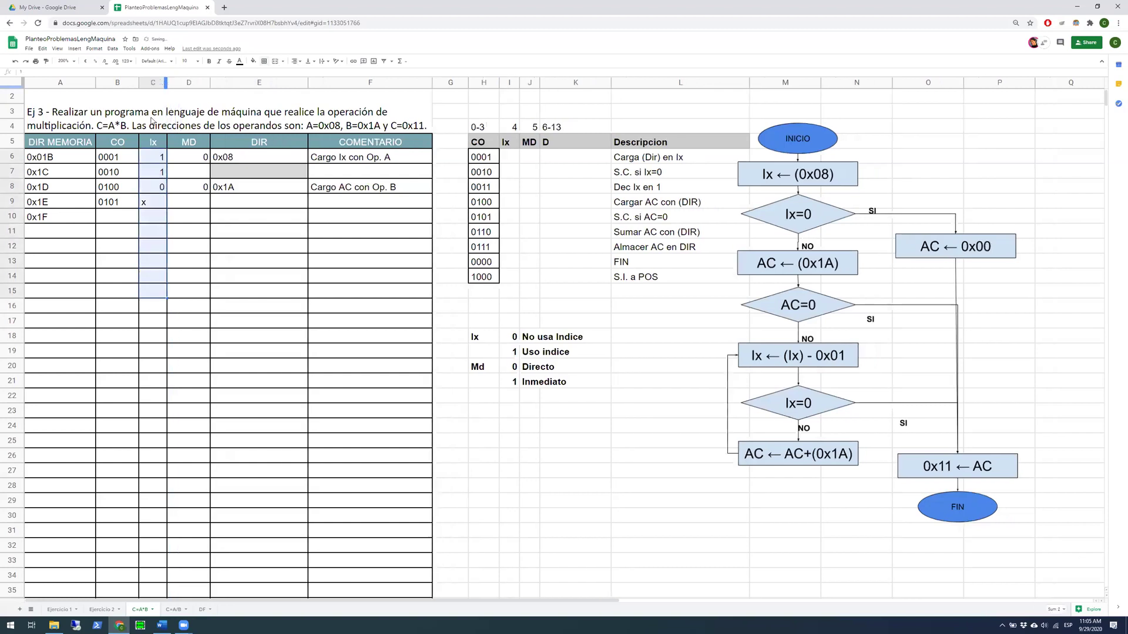
left_click(157, 206)
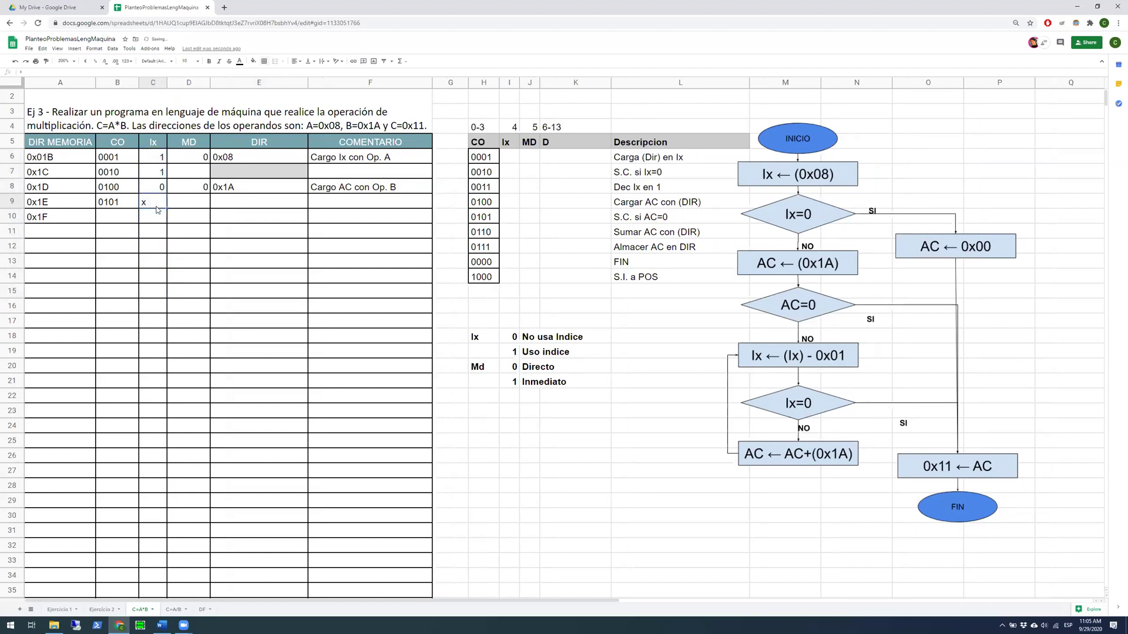
Shade the empty DIR cell E9 of the instruction at address 0x1E light gray
left_click(189, 205)
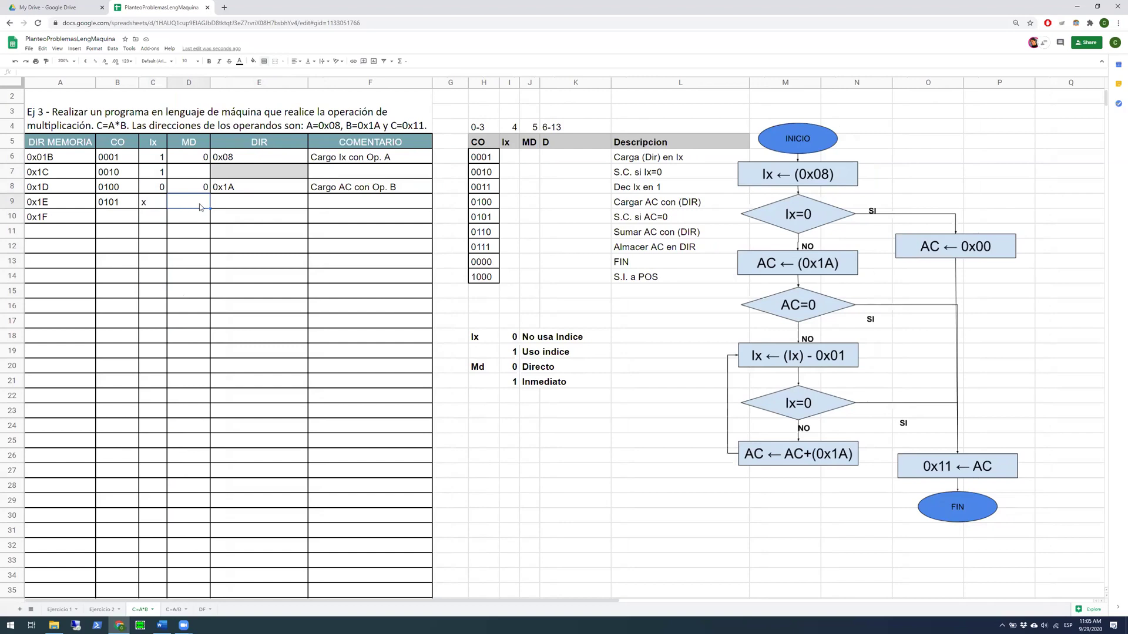
left_click(229, 206)
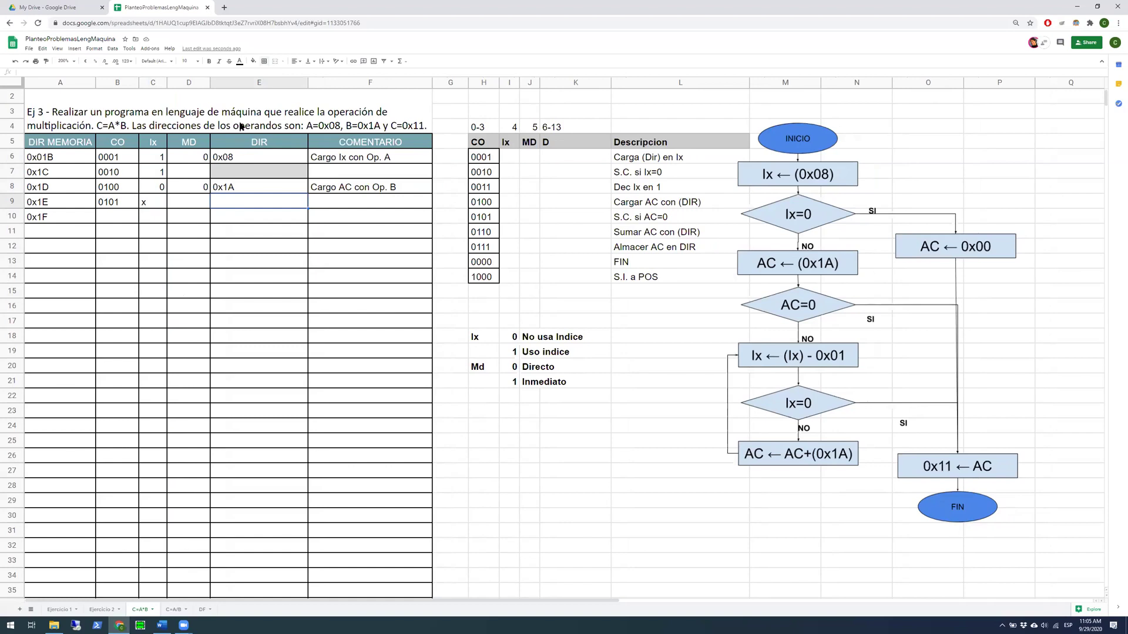
left_click(253, 61)
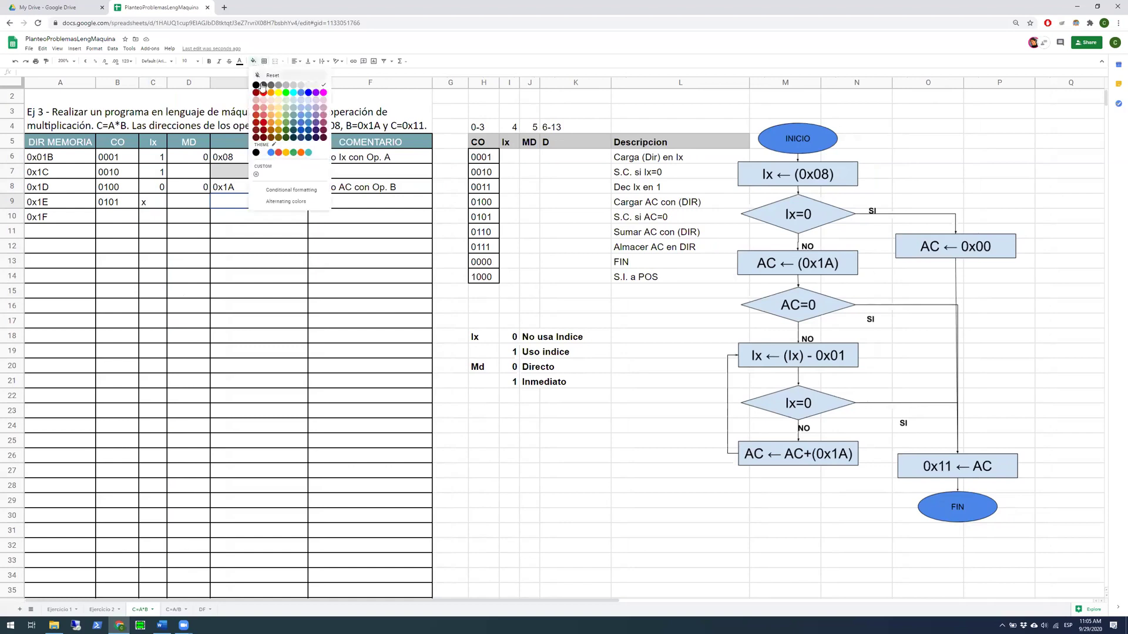
left_click(294, 86)
left_click(236, 216)
Enter x as the MD value of address 0x1E in D9 and narrow the MD column D
left_click(206, 205)
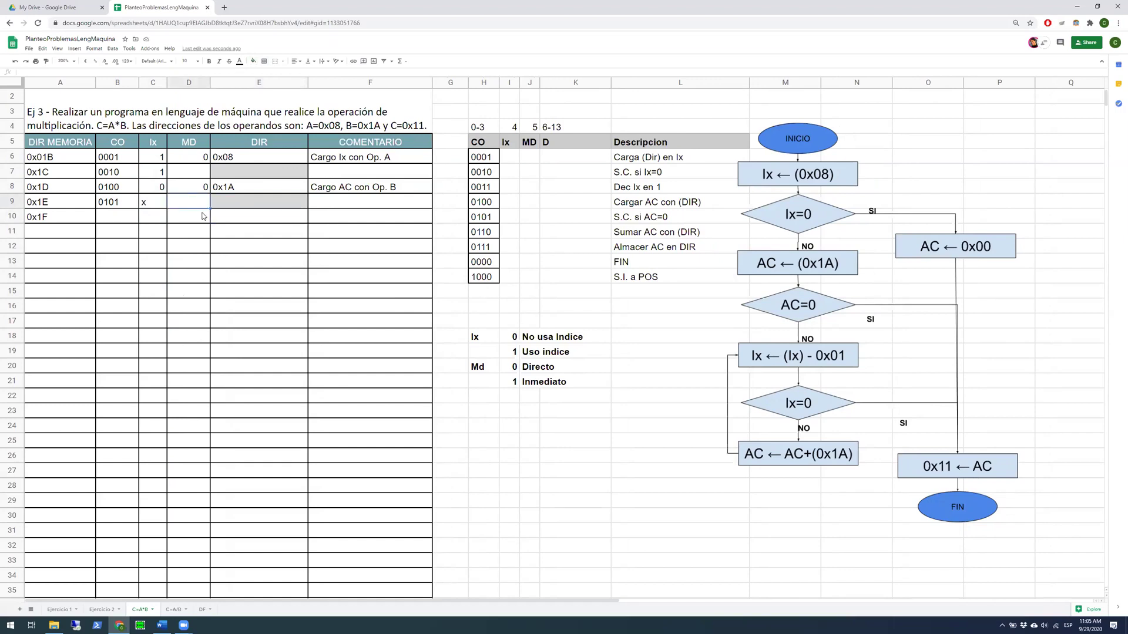
type("x")
key("Down")
key("Down")
left_click_drag(151, 206, 179, 208)
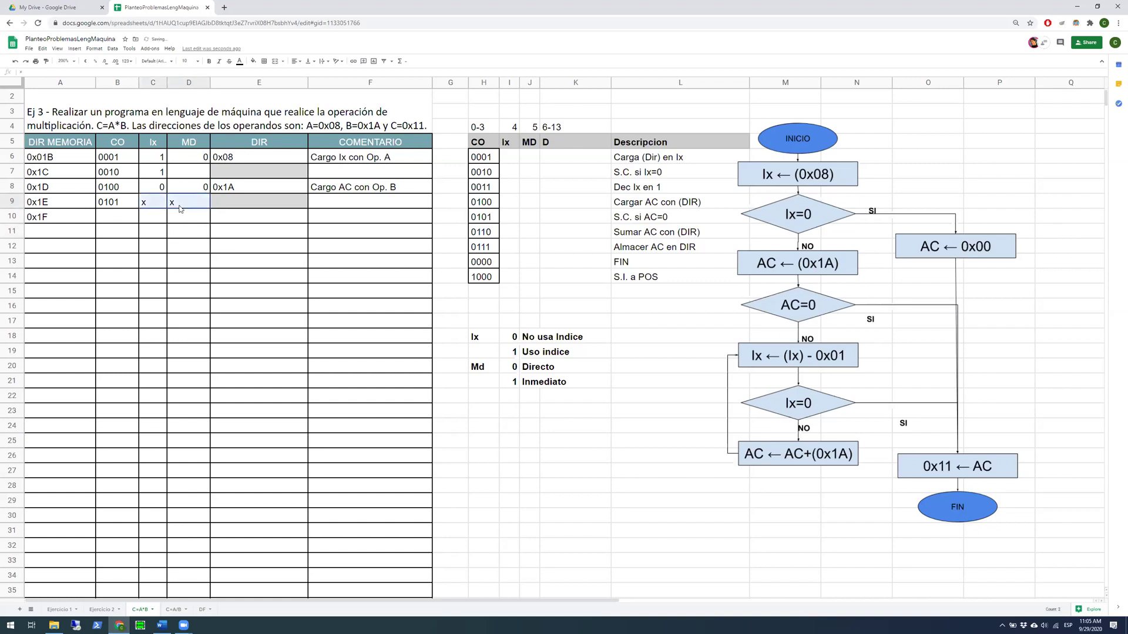
mouse_move(162, 159)
left_mouse_down()
mouse_move(194, 175)
mouse_move(201, 203)
left_mouse_up()
left_click_drag(208, 83, 198, 83)
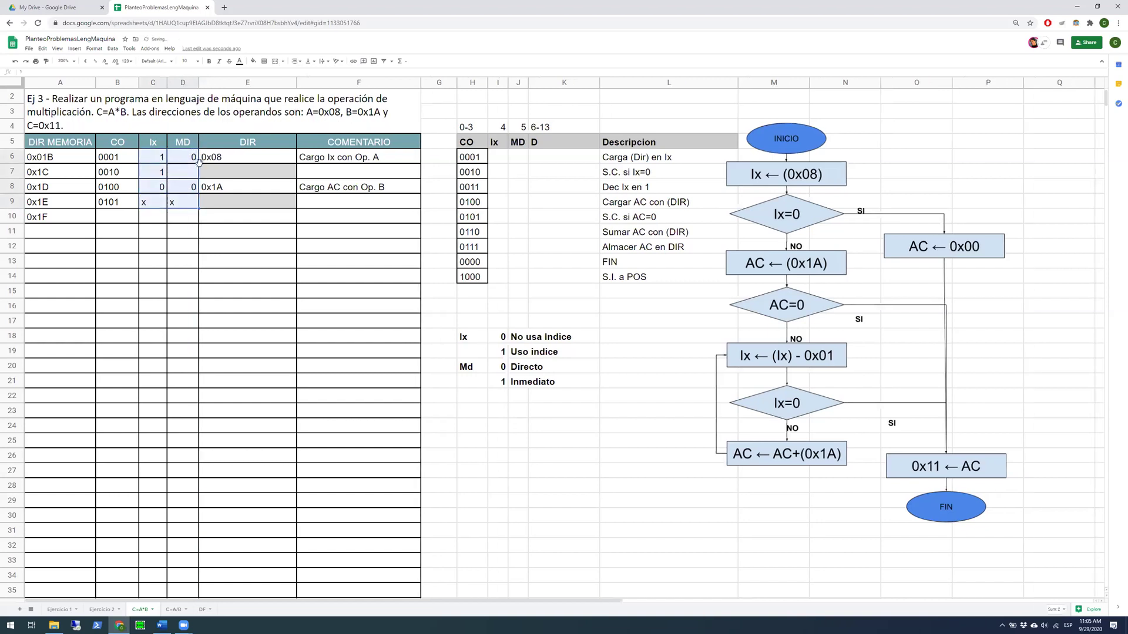
left_click(213, 223)
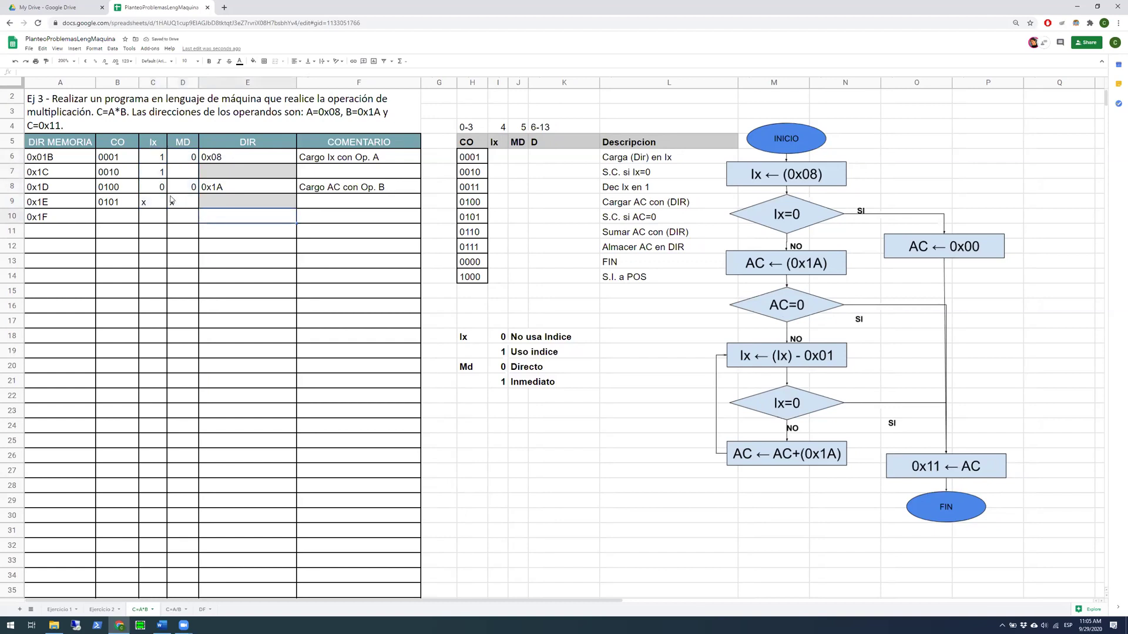
Copy the legend's "Dec Ix en 1" code 0011 into the CO cell B10 for address 0x1F
left_click(126, 217)
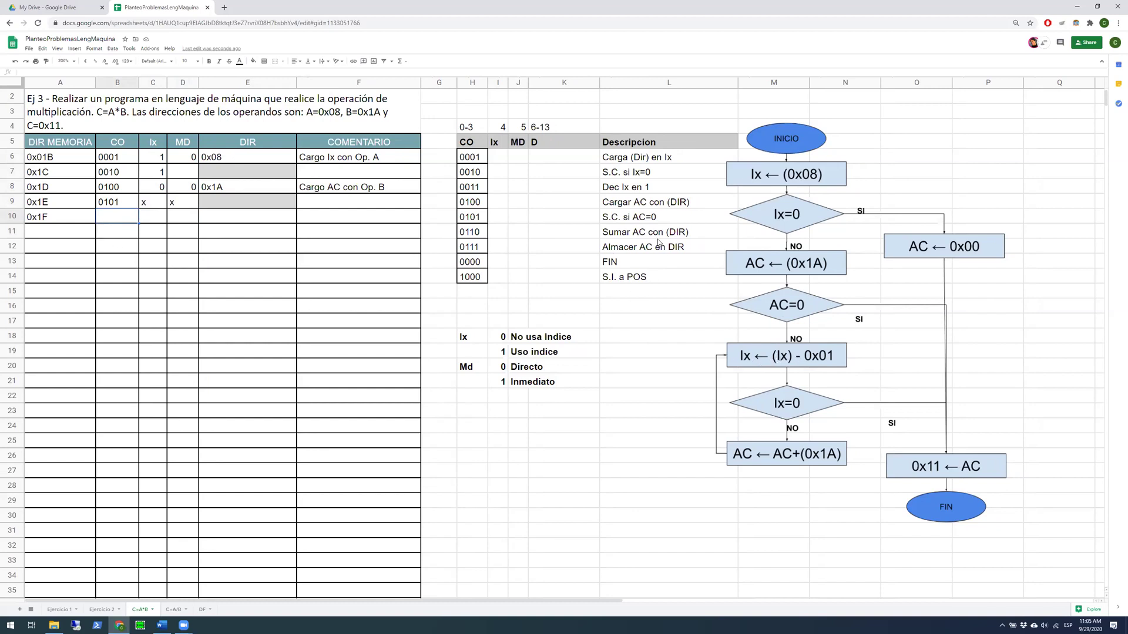
left_click(484, 189)
key("ctrl+c")
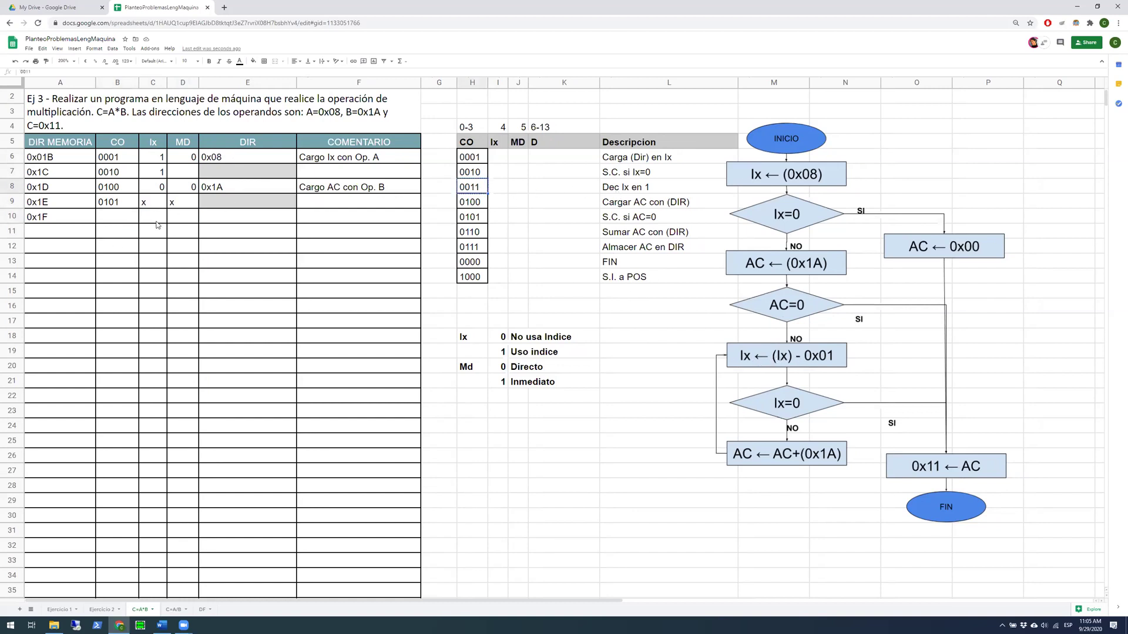
left_click(121, 217)
key("ctrl+v")
Enter Ix 1, MD x and DIR xxxxx for the instruction at address 0x1F in row 10
left_click(164, 219)
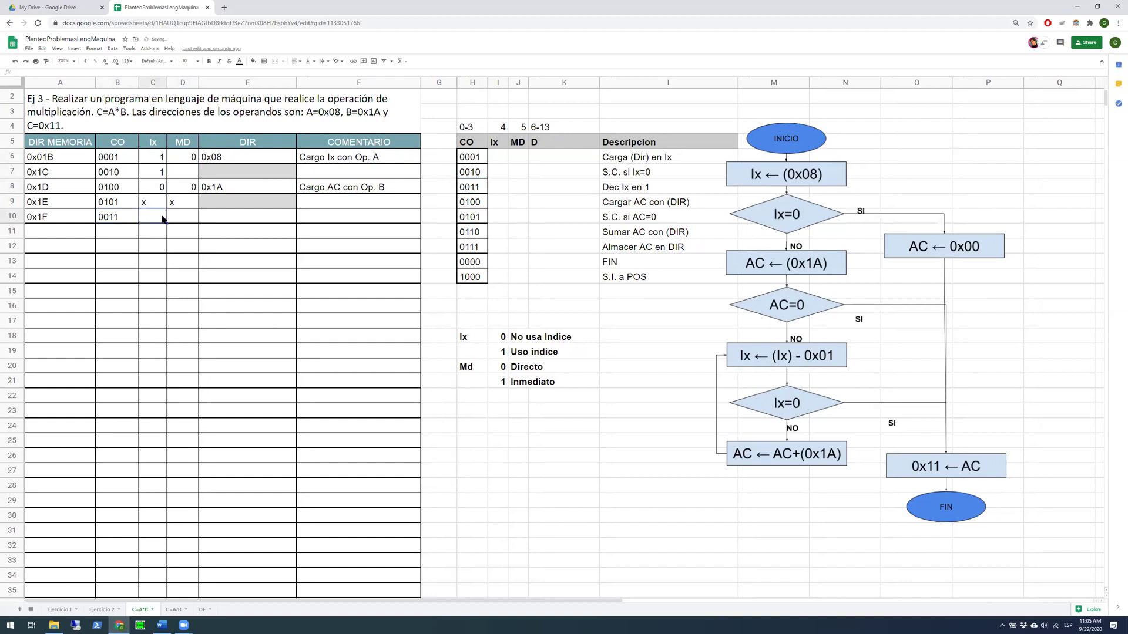
type("1")
left_click(182, 222)
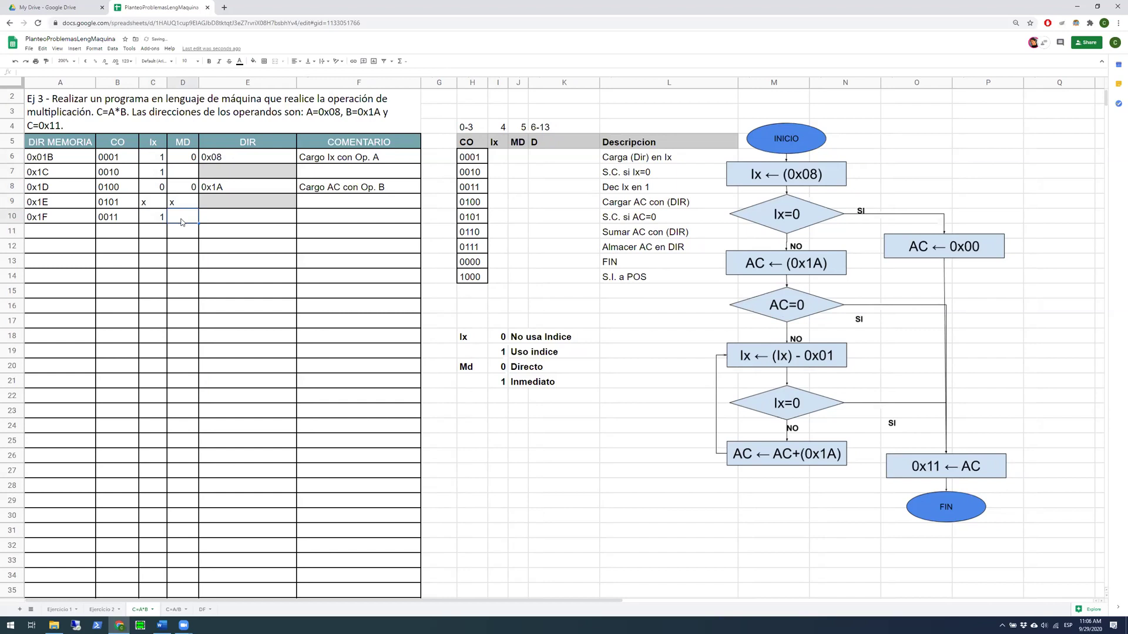
type("x")
left_click(216, 222)
type("xxxxx")
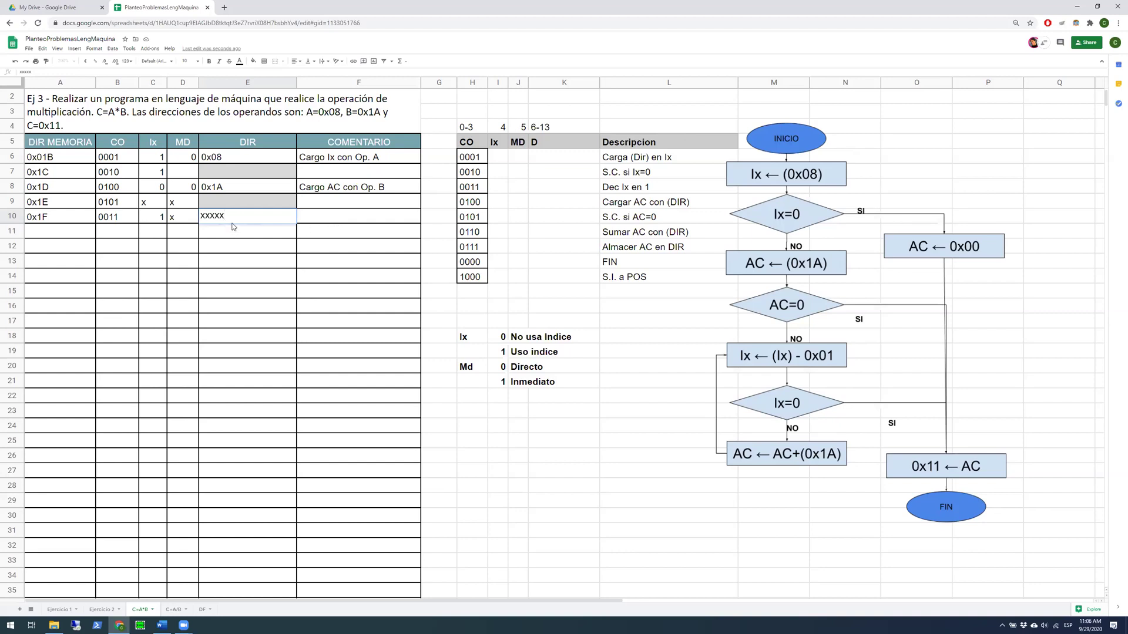
Enter the comment "Decremento Ix en 1" in F10 for the instruction at address 0x1F
left_click(312, 223)
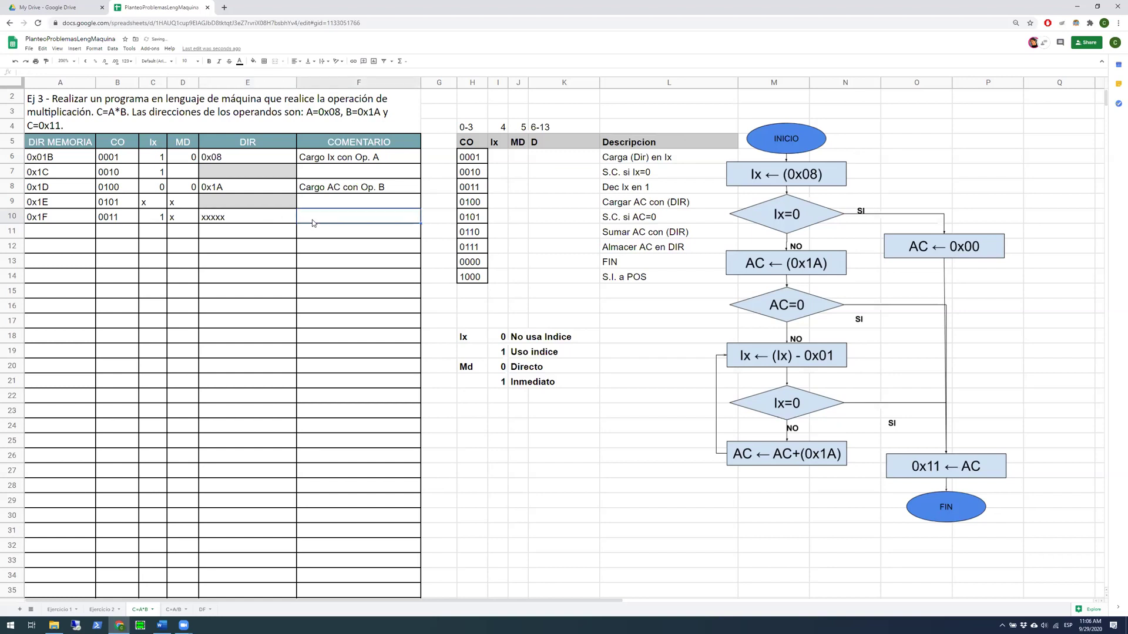
type("Dec")
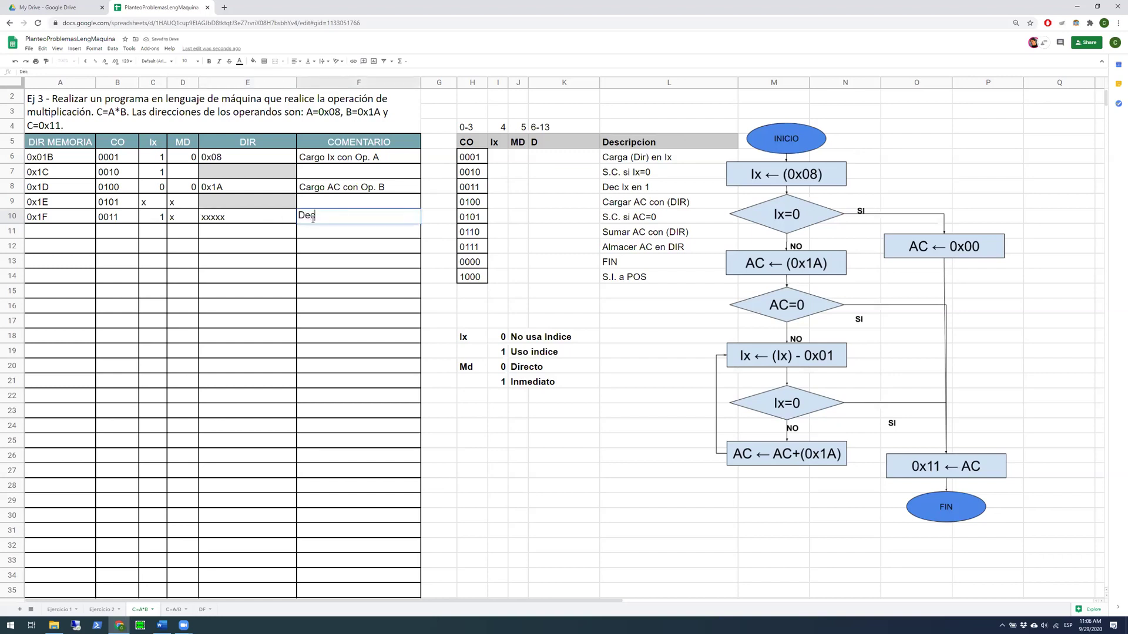
type("remento Ix en 1")
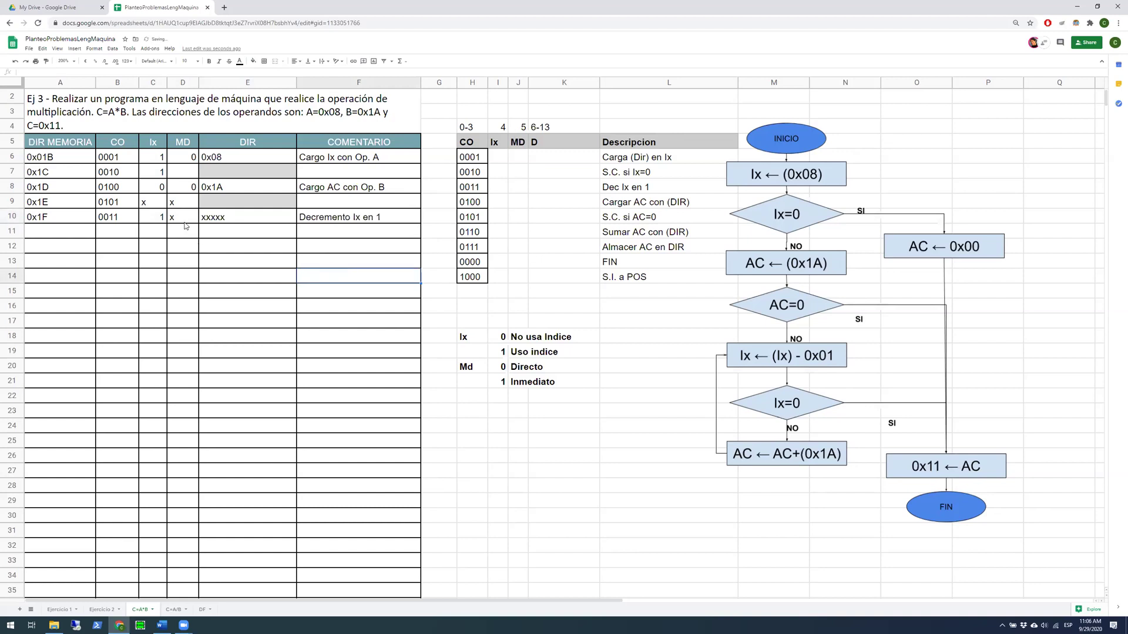
Centre the contents of the CO, Ix, MD and DIR columns in the range B6:E26
left_click(208, 219)
left_click_drag(154, 162, 221, 161)
left_click_drag(123, 164, 270, 460)
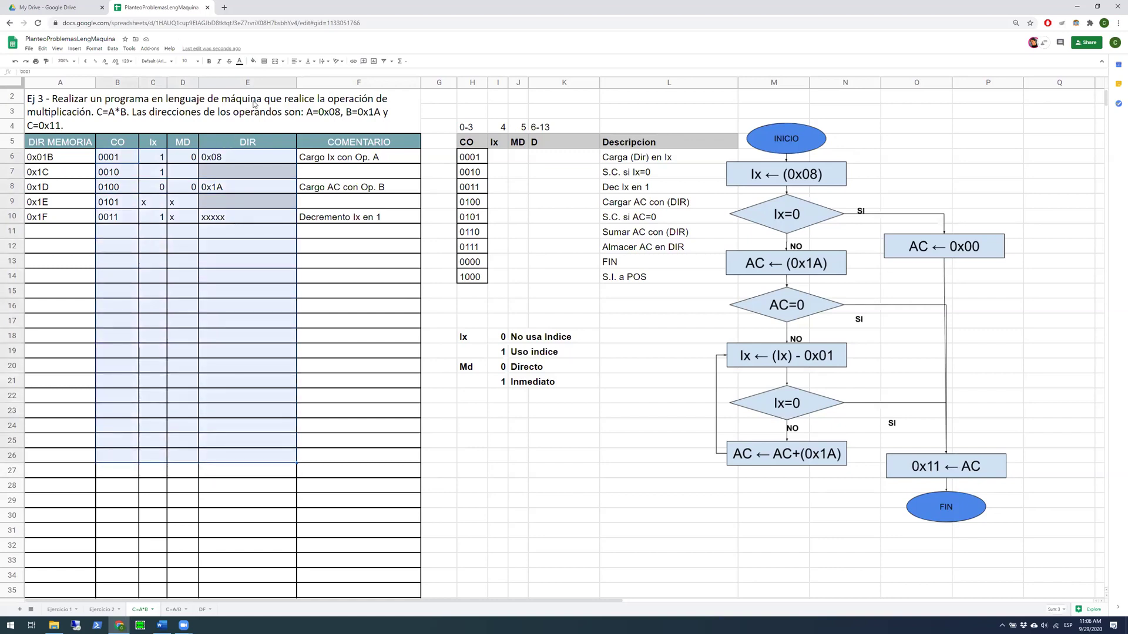
left_click(296, 61)
left_click(304, 74)
left_click(182, 241)
Enter the next memory address 0x020 in A11, below 0x1F
left_click(118, 231)
left_click(60, 231)
left_click(102, 237)
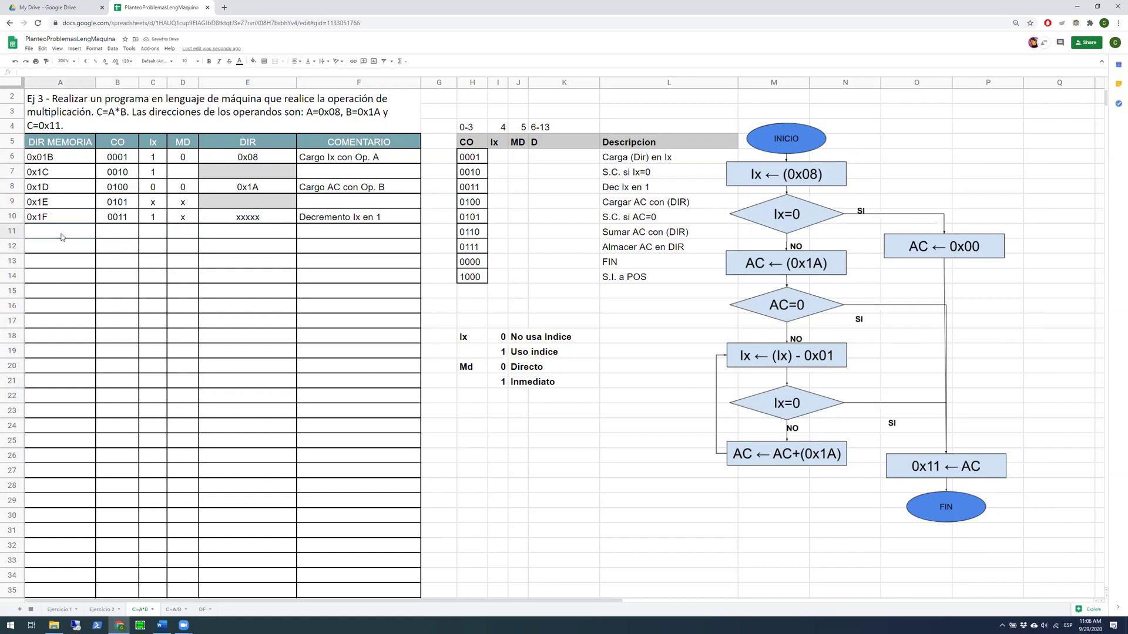
left_click(43, 231)
type("0x0")
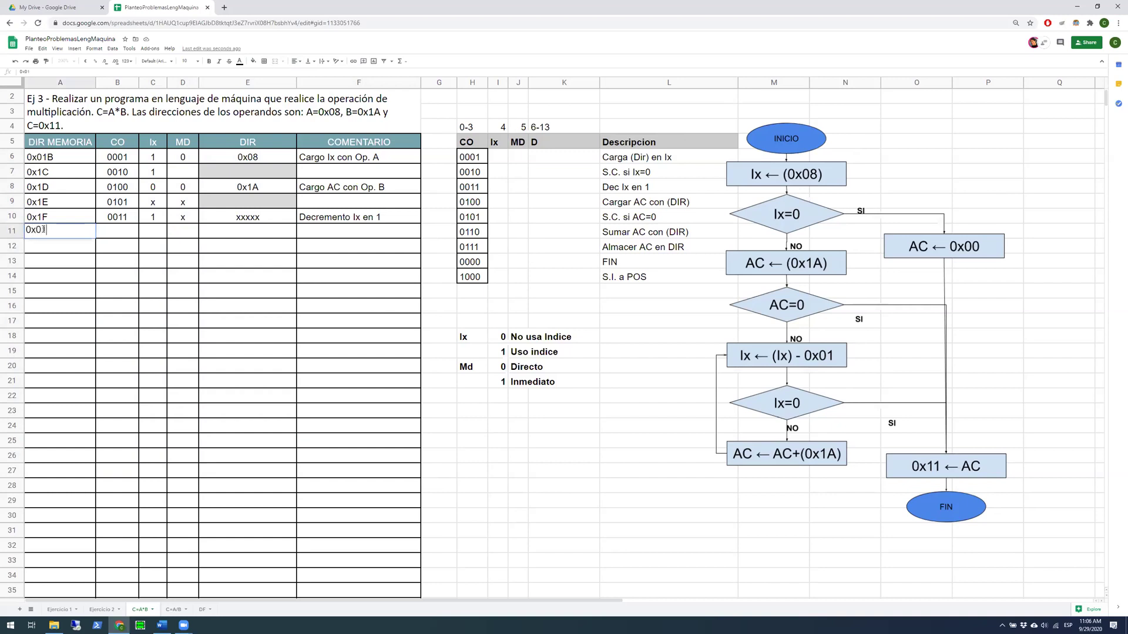
type("20")
Rewrite the addresses in A7:A10 with three hexadecimal digits as 0x01C, 0x01D, 0x01E and 0x01F
left_click(37, 171)
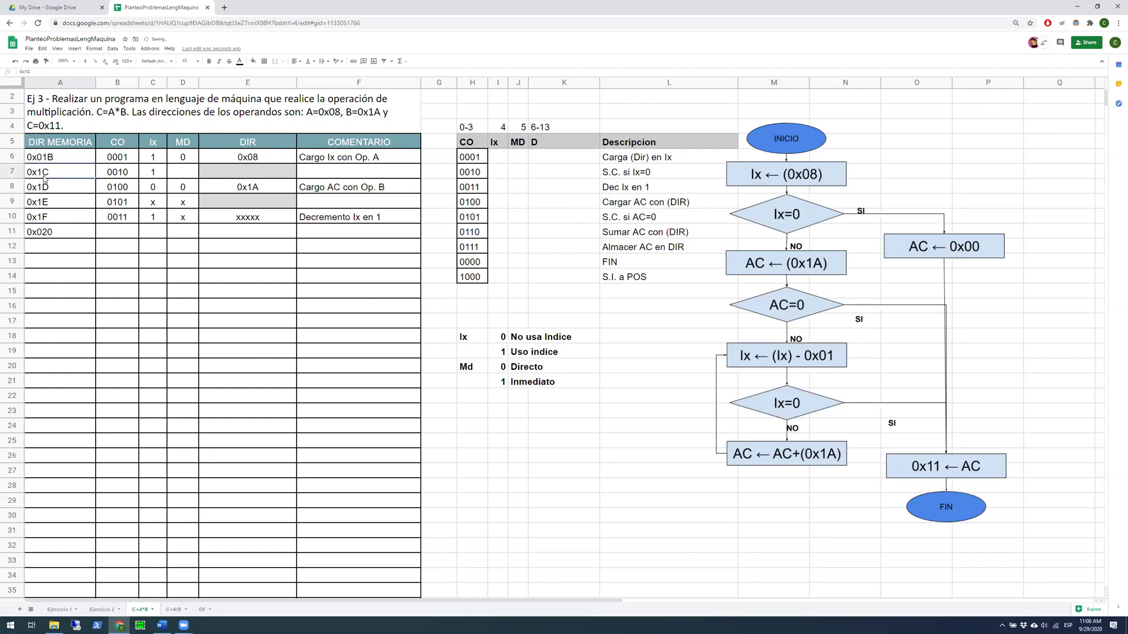
double_click(36, 170)
type("0")
left_click(37, 186)
type("0")
key("Escape")
double_click(37, 186)
type("0")
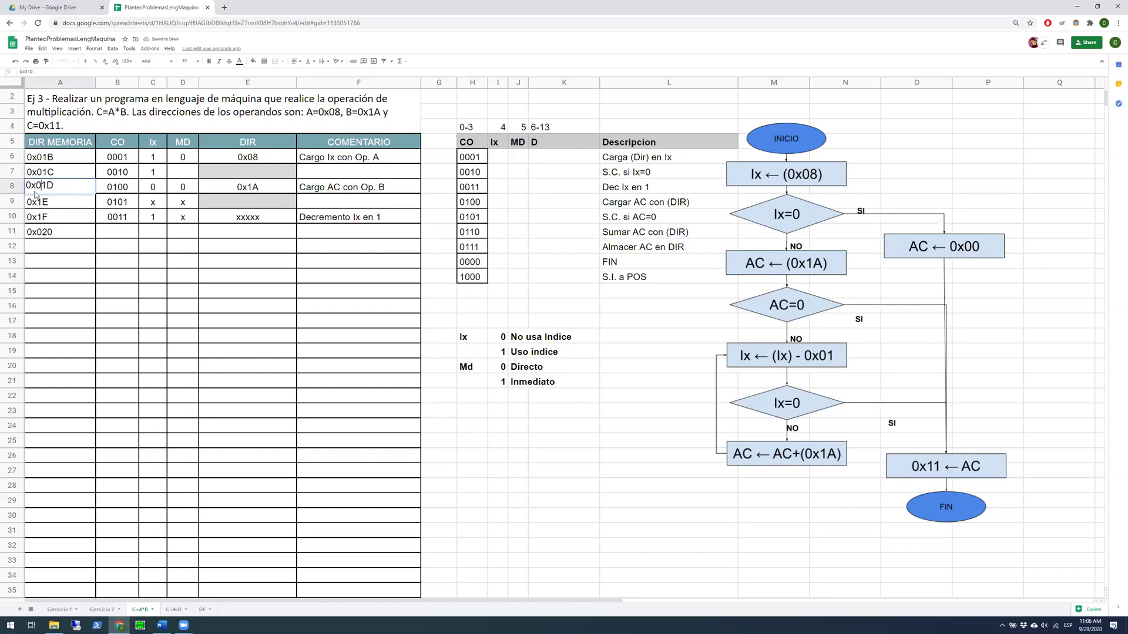
double_click(37, 205)
type("0")
double_click(38, 219)
type("0")
key("Return")
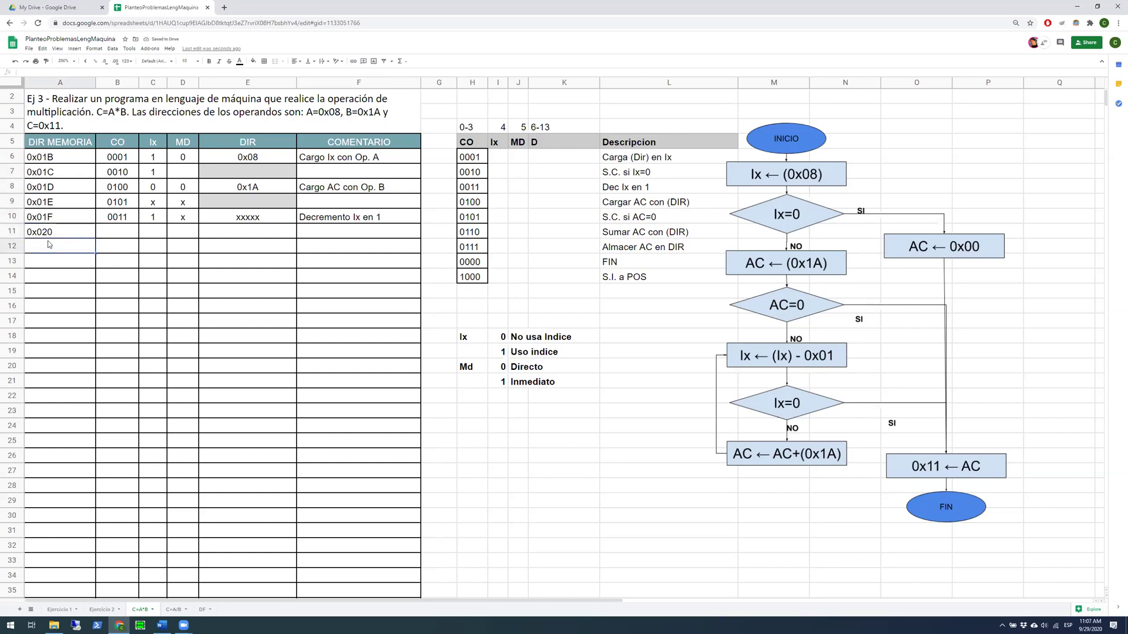
Fill the DIR MEMORIA column from 0x021 in A12 to 0x029 in A20, clearing the surplus addresses in A21:A24
left_click(49, 246)
type("0x021")
left_click_drag(47, 232, 102, 432)
left_click(144, 382)
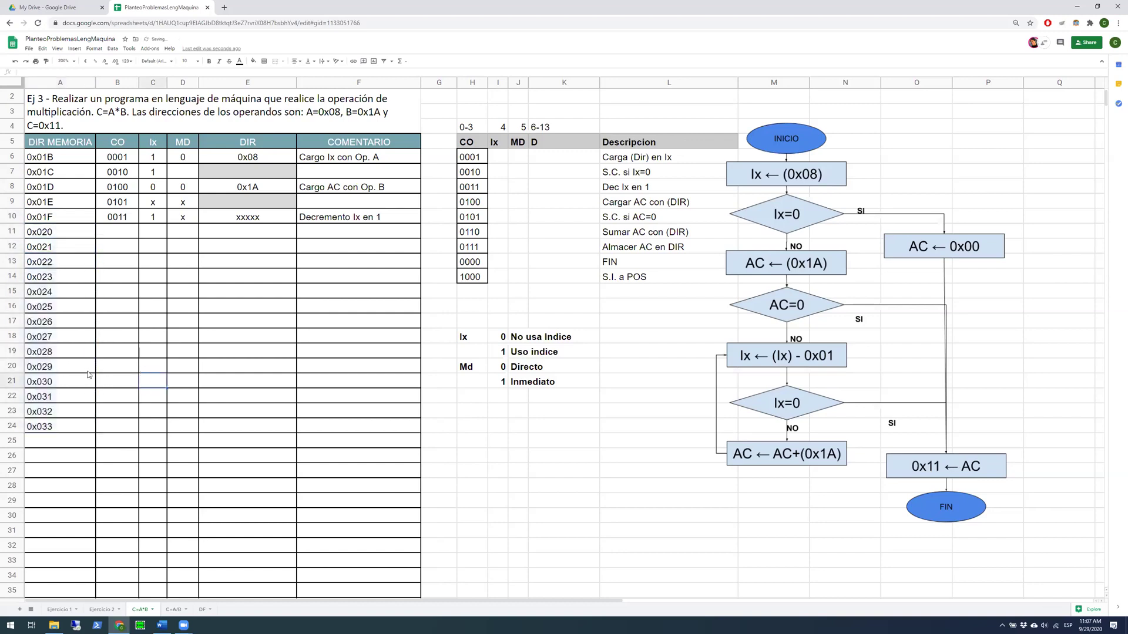
left_click_drag(53, 388, 53, 424)
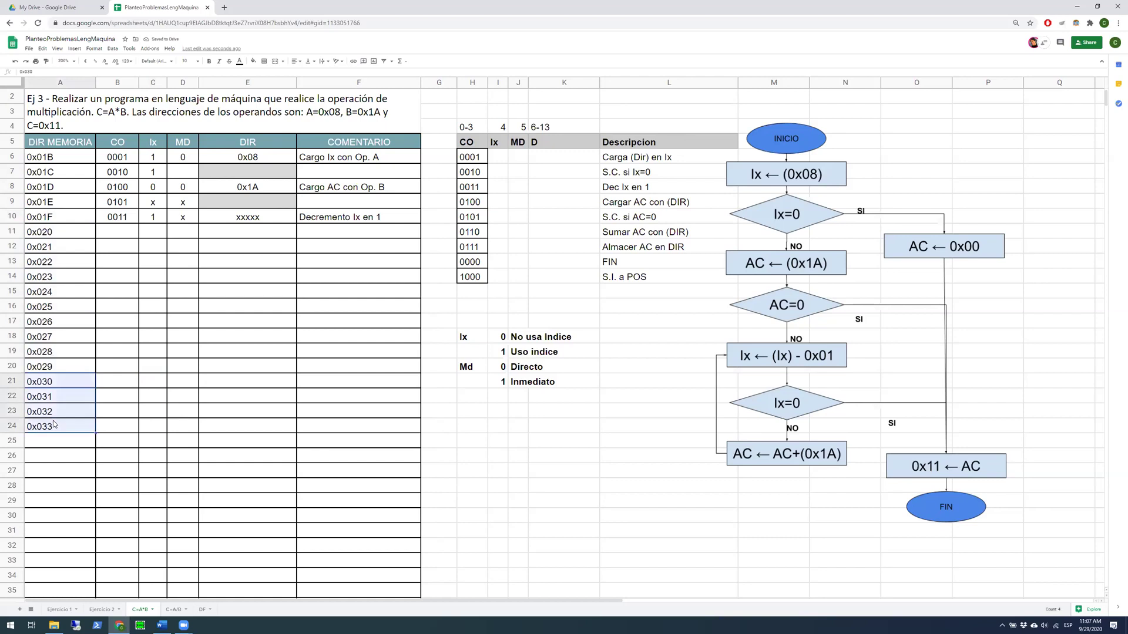
key("Delete")
Copy the legend's "S.C. si Ix=0" code 0010 into the CO cell B11 for address 0x020
left_click(118, 233)
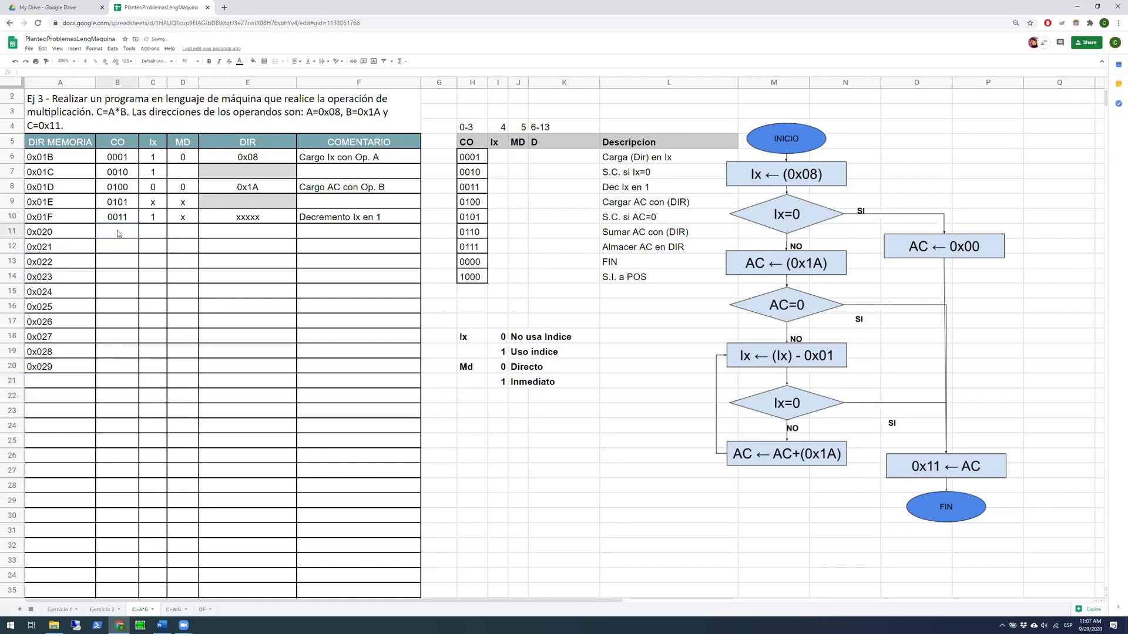
left_click(766, 389)
left_click(625, 173)
left_click(478, 175)
key("ctrl+c")
left_click(125, 235)
key("ctrl+v")
Enter Ix 1 and MD x for address 0x020, and MD x for address 0x01C
left_click(162, 235)
type("1")
left_click(177, 241)
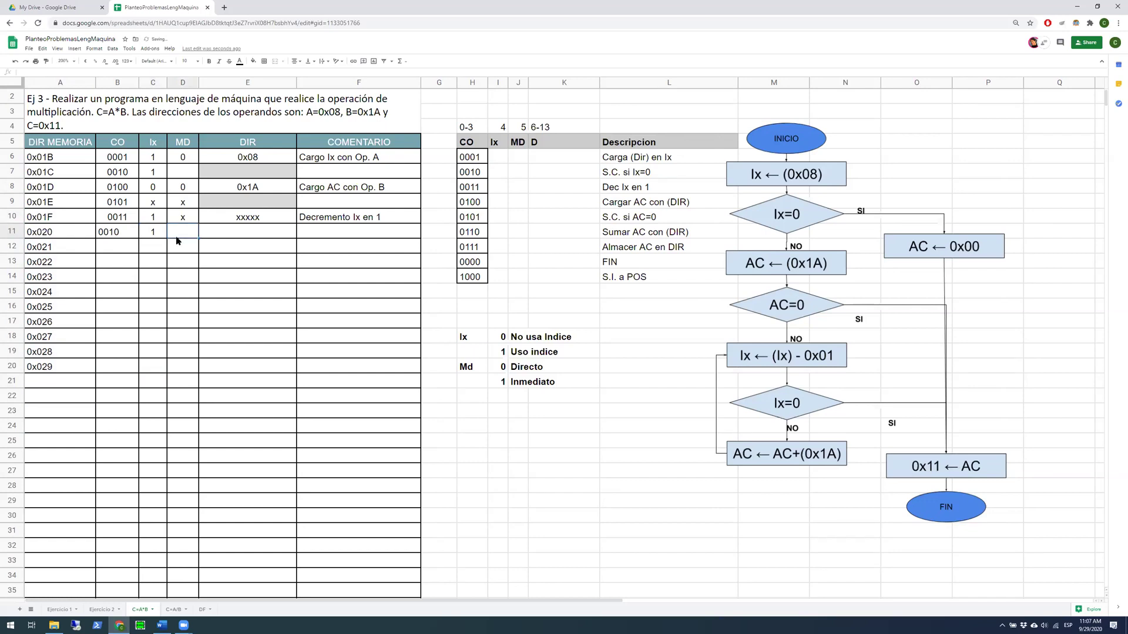
type("x")
left_click(179, 176)
type("x")
Copy the grey-shaded blank DIR cell E7 into E11 for address 0x020
left_click(227, 236)
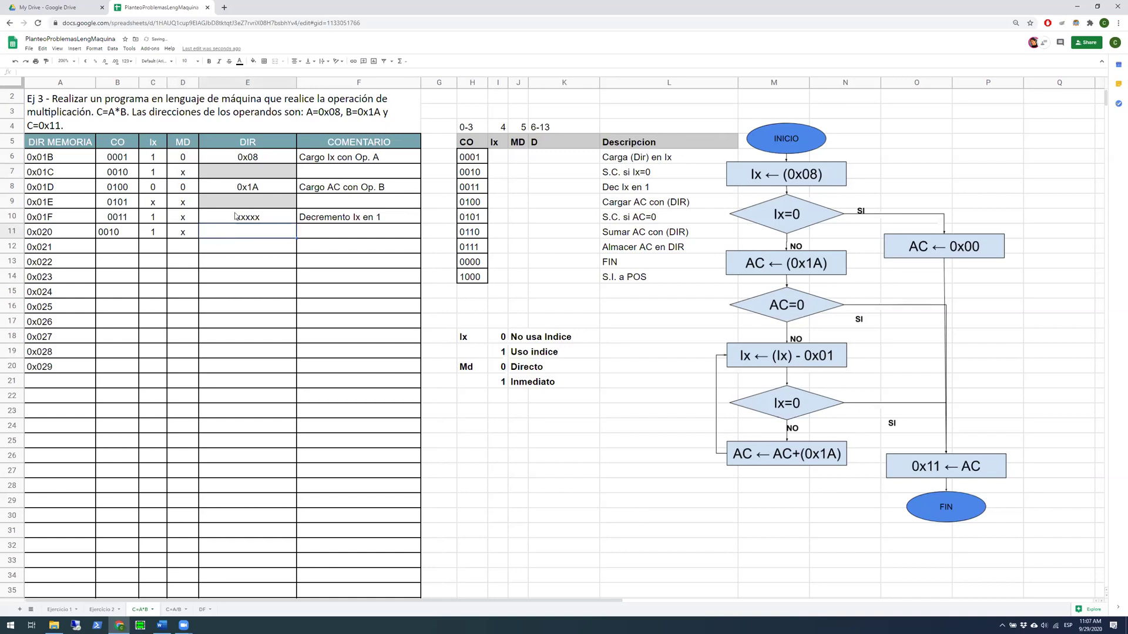
left_click(237, 174)
key("ctrl+c")
left_click(232, 231)
key("ctrl+v")
left_click(229, 266)
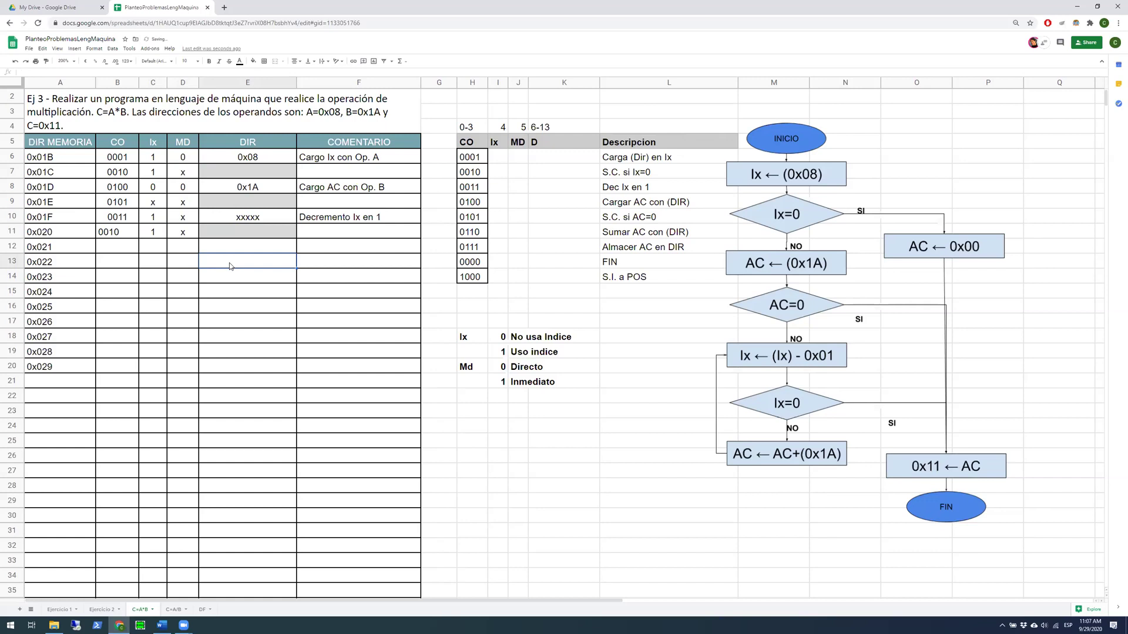
Centre the contents of the CO, Ix, MD and DIR columns in the range B6:E33
left_click(127, 247)
left_click_drag(125, 161, 247, 557)
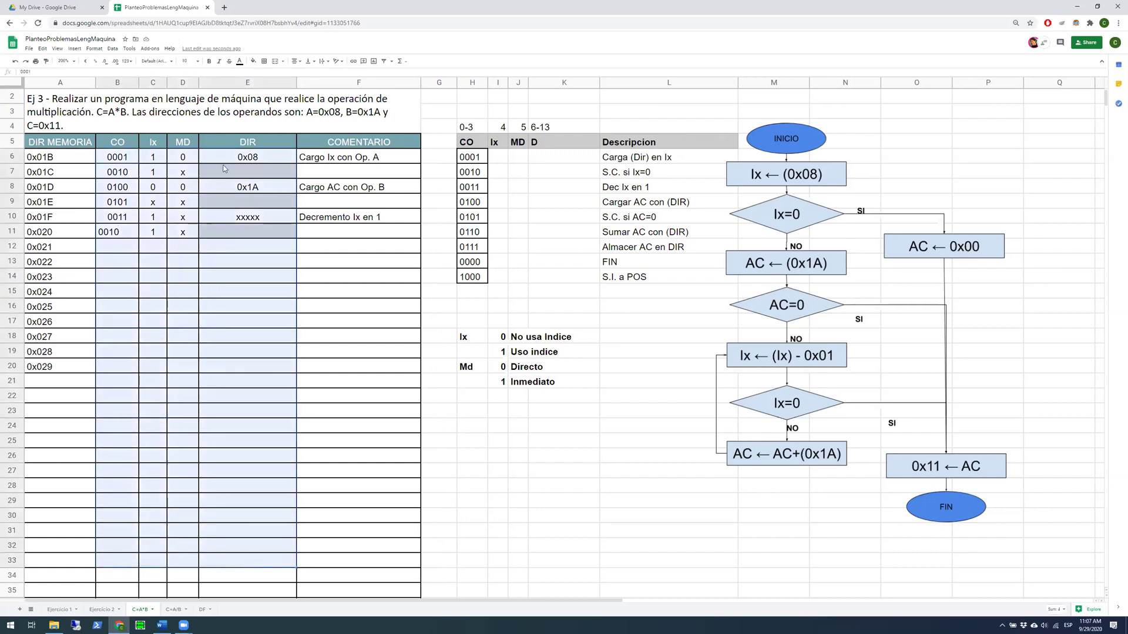
left_click(295, 61)
left_click(303, 73)
Copy the legend's "Sumar AC con (DIR)" code 0110 into the CO cell B12 for address 0x021
left_click(123, 247)
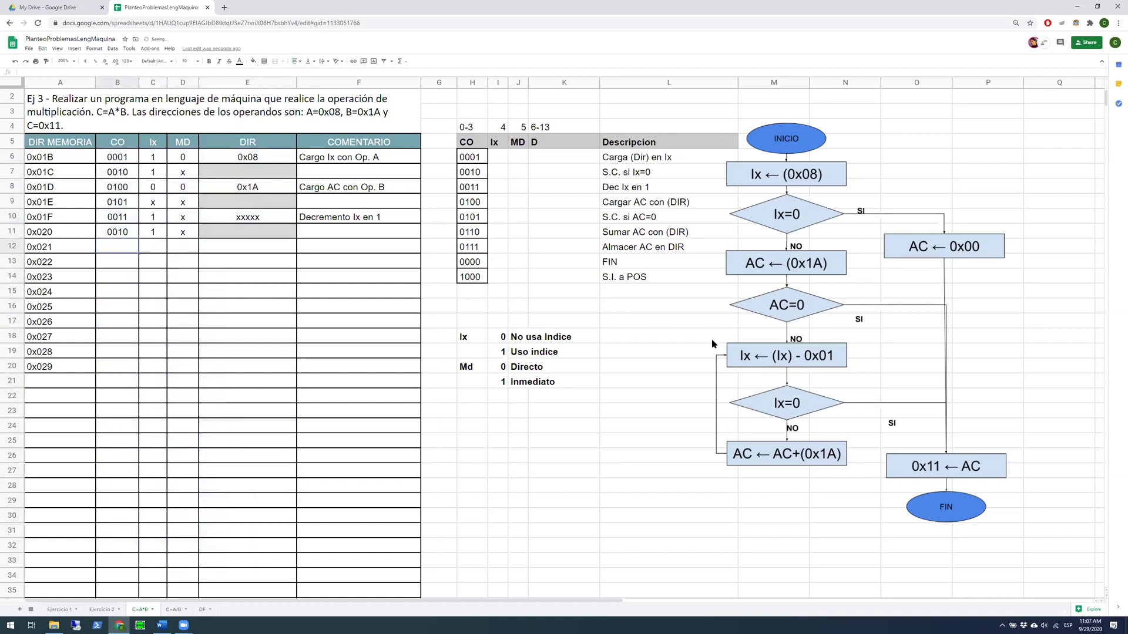
left_click(776, 454)
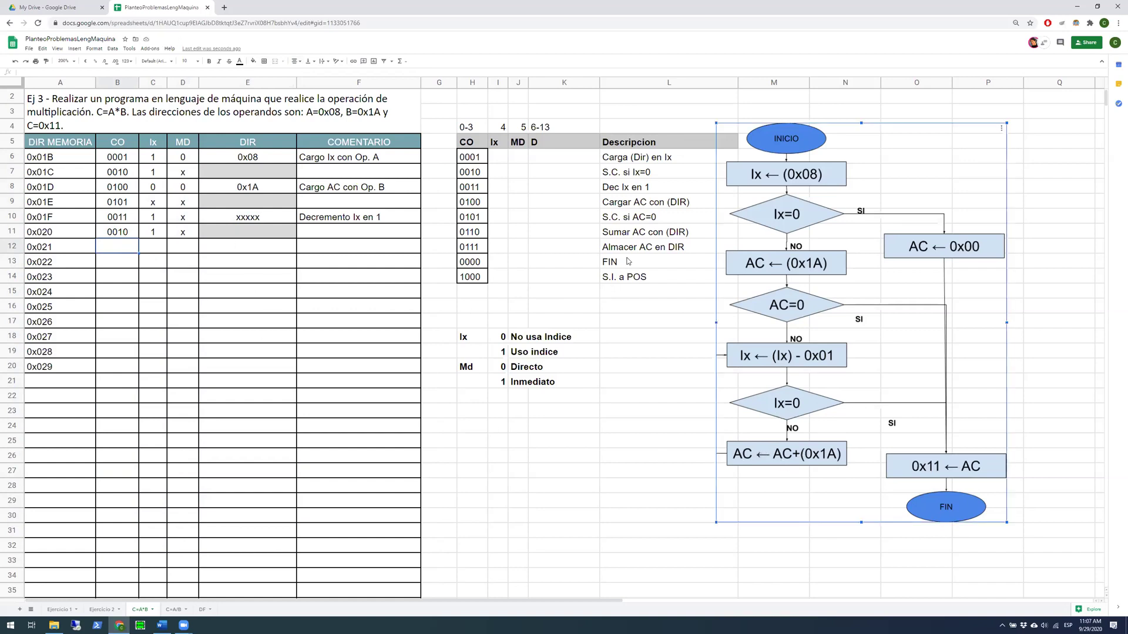
left_click(480, 247)
left_click(478, 235)
left_click(108, 250)
key("ctrl+v")
Enter MD 0 and DIR 0x1A for the instruction at address 0x021 in row 12
left_click(156, 251)
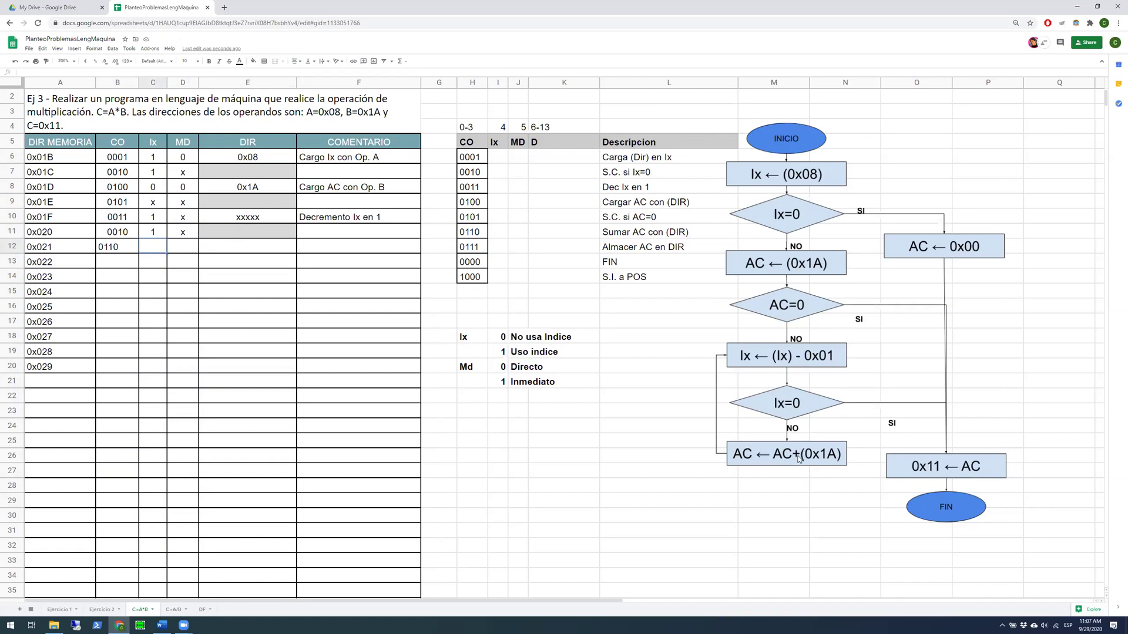
left_click(179, 252)
type("0")
key("Return")
left_click(221, 259)
left_click(152, 245)
left_click(211, 253)
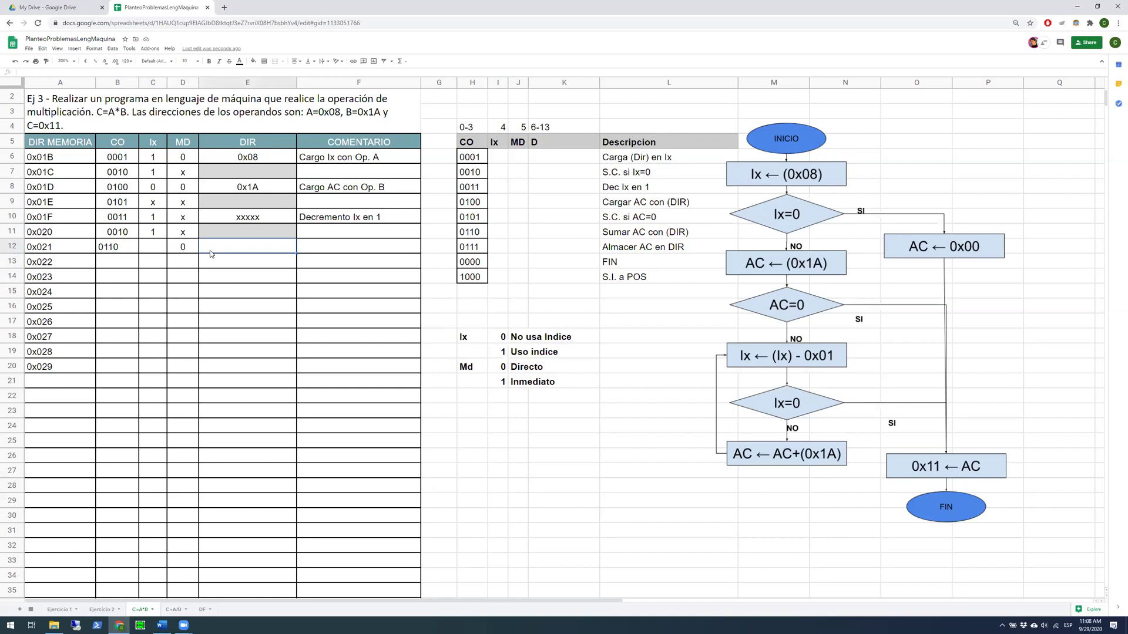
type("0x1A")
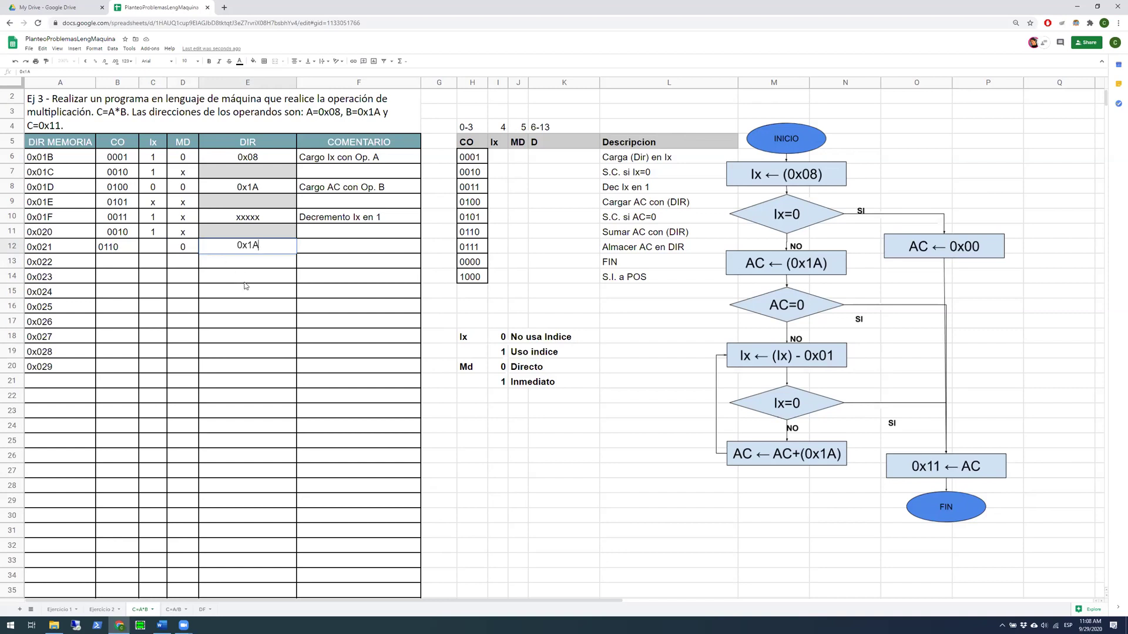
left_click(154, 252)
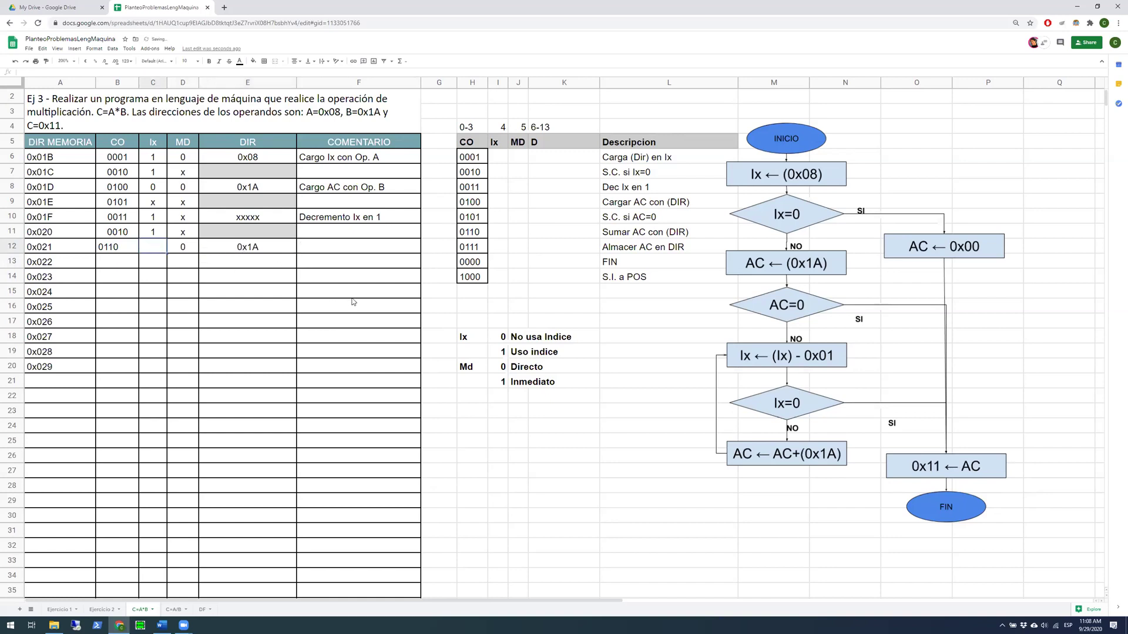
left_click(241, 249)
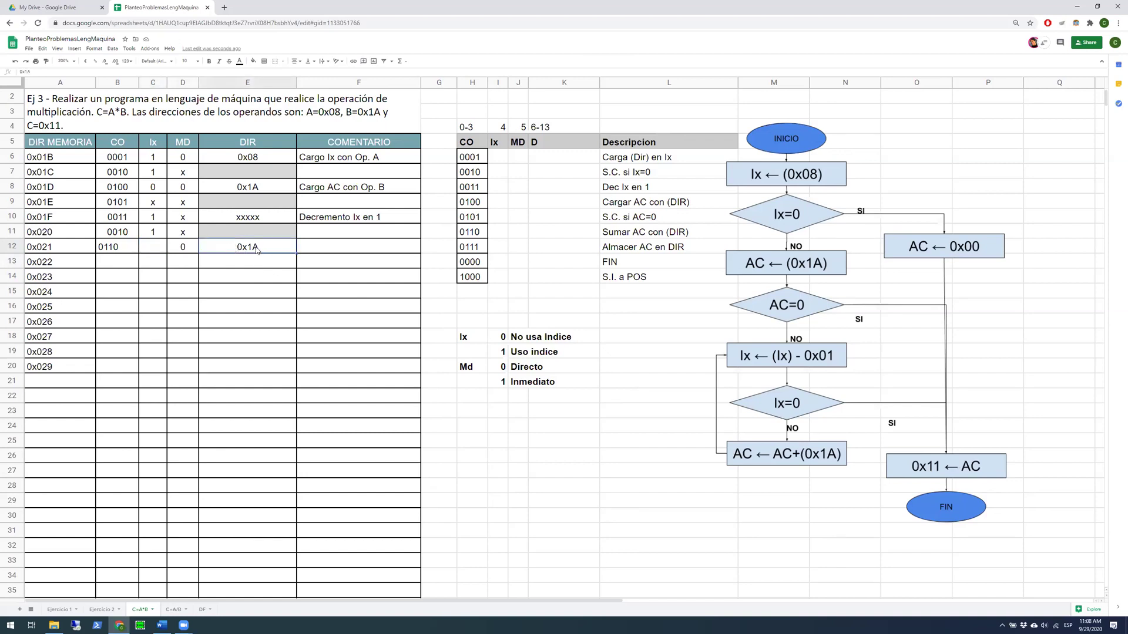
left_click(155, 250)
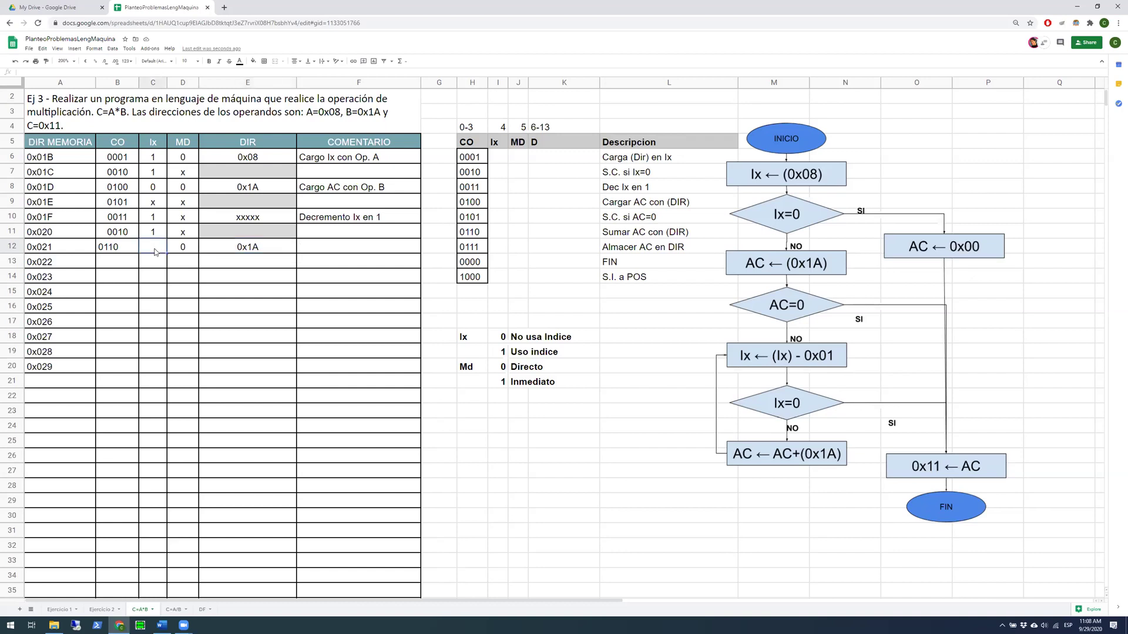
Enter the comment "S.C. si AC =0" in F9 for the instruction at address 0x01E
left_click_drag(129, 204, 330, 200)
left_click(332, 204)
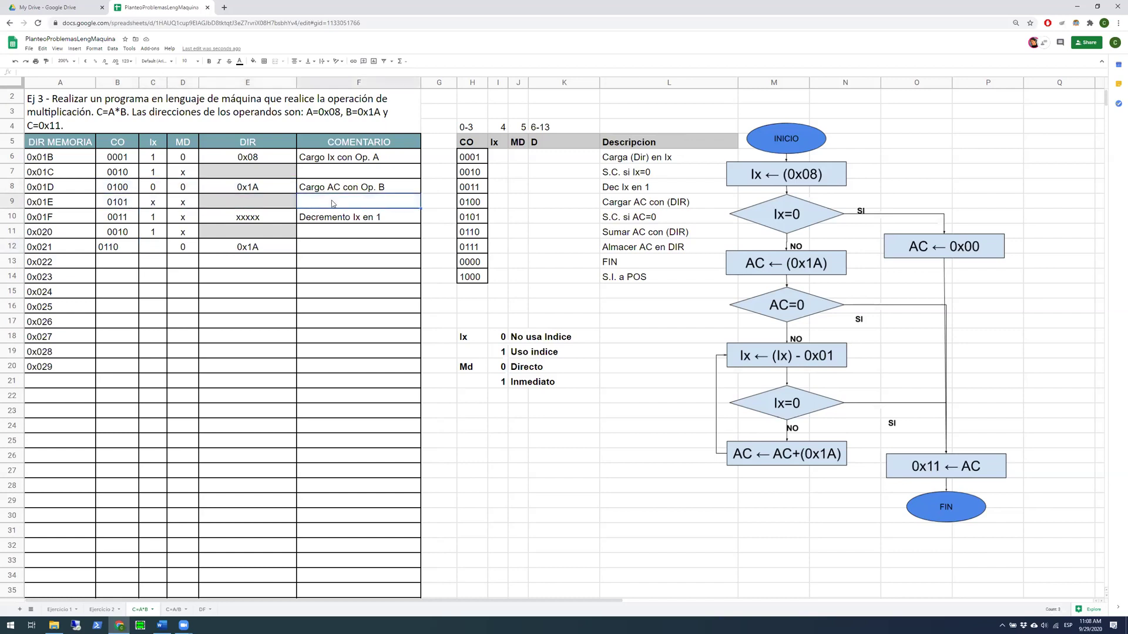
type("A")
key("BackSpace")
type("S.C.")
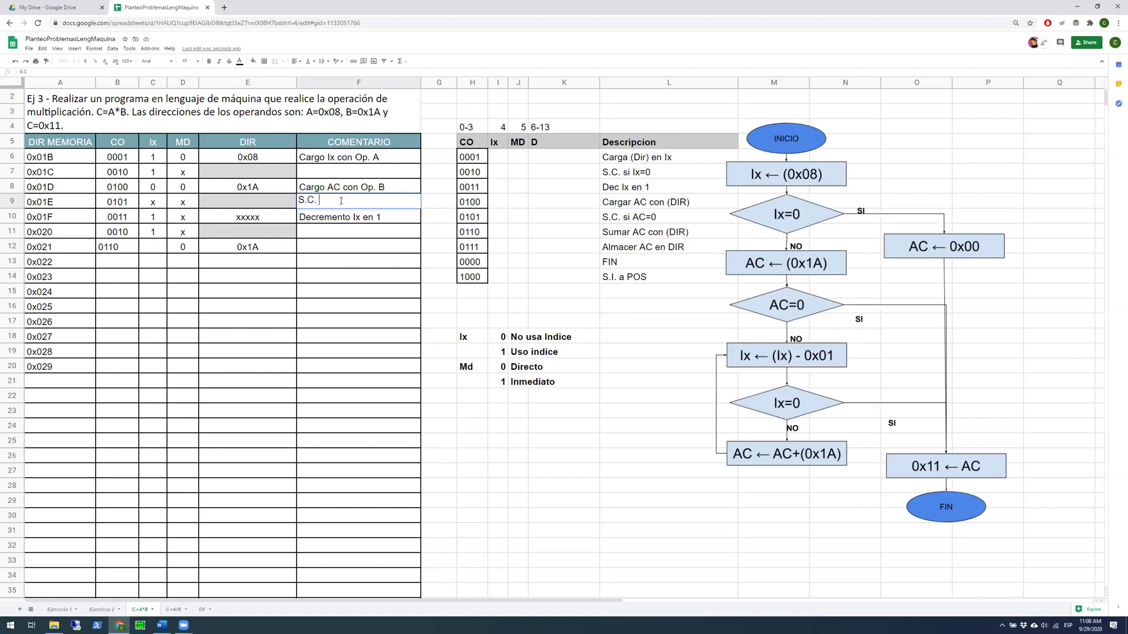
type("si AC")
type("¡")
type("=0")
left_click(328, 200)
key("Return")
Copy the comment from F9 into F7 and change it to "S.C. si Ix =0" for address 0x01C
left_click(330, 203)
key("ctrl+c")
left_click(323, 175)
key("ctrl+v")
double_click(330, 171)
double_click(334, 171)
type("Ix")
Copy the "S.C. si Ix =0" comment from F7 into F11 for address 0x020
left_click(331, 235)
left_click(326, 171)
key("ctrl+c")
left_click(331, 232)
key("ctrl+v")
left_click(324, 245)
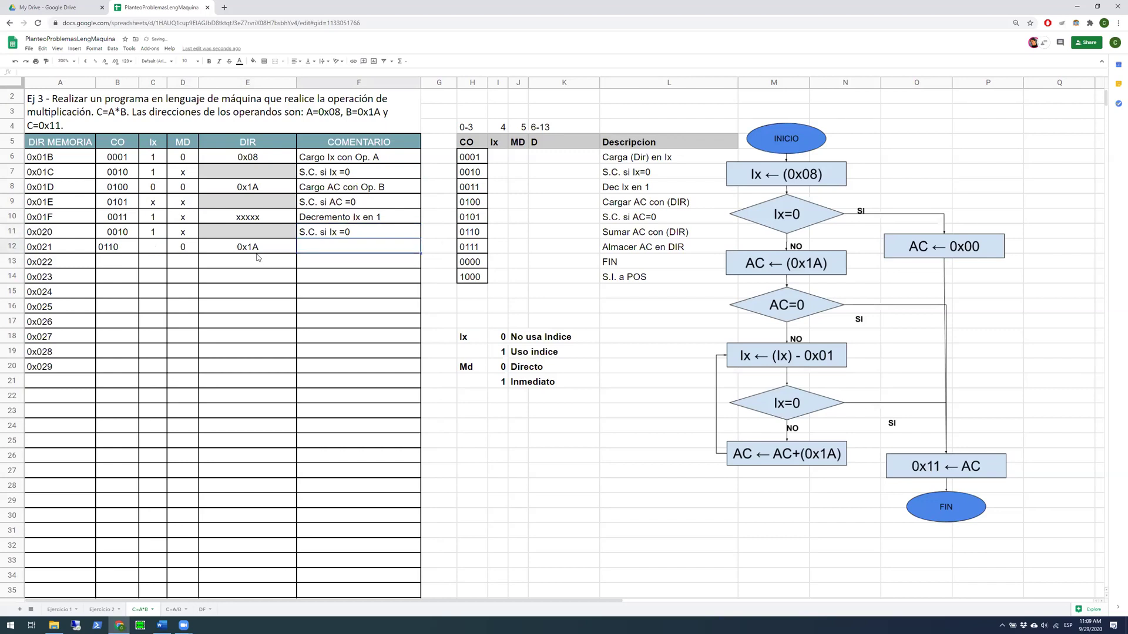
key("Left")
key("Left")
key("Left")
key("Left")
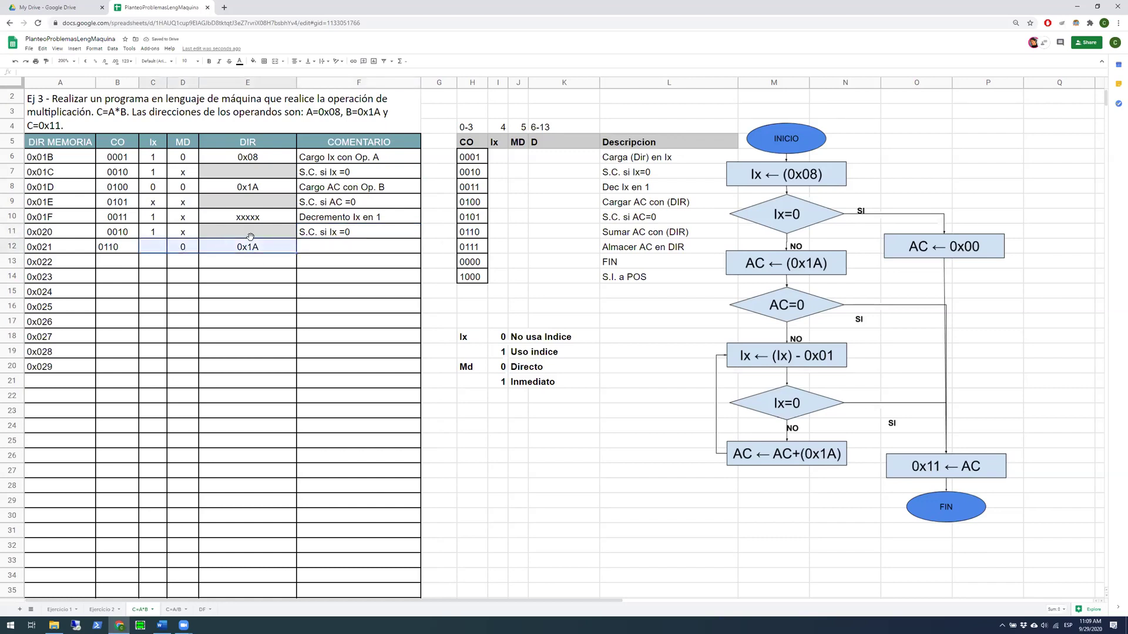
key("shift+Right")
key("shift+Right")
key("shift+Right")
key("shift+Right")
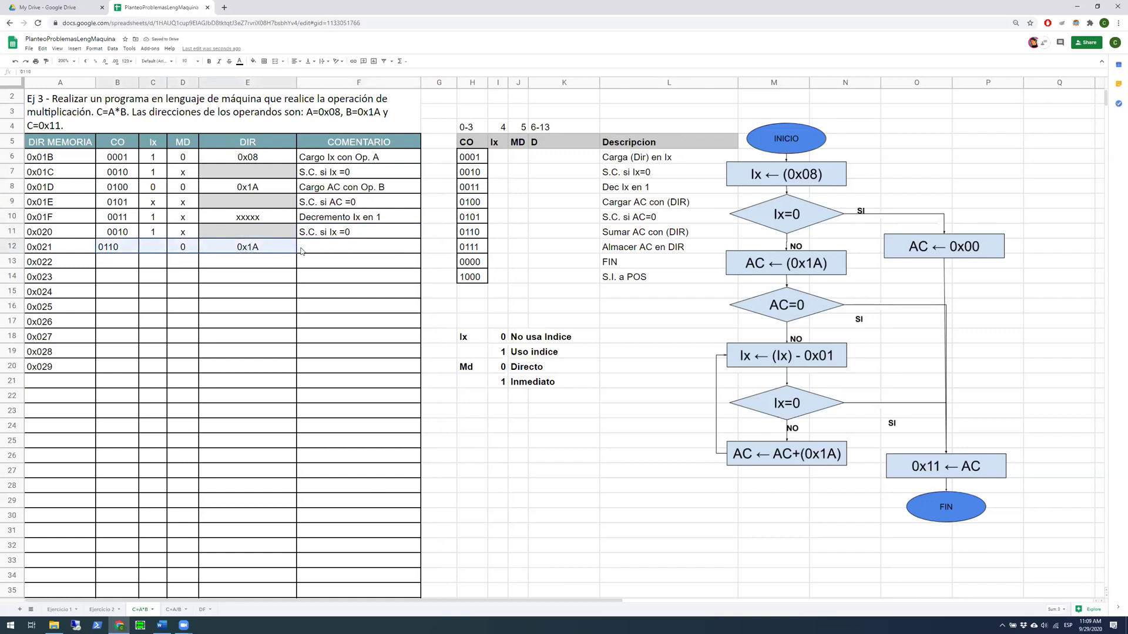
left_click_drag(118, 250, 280, 249)
Enter 0 as the Ix value of address 0x021 in C12
left_click(161, 248)
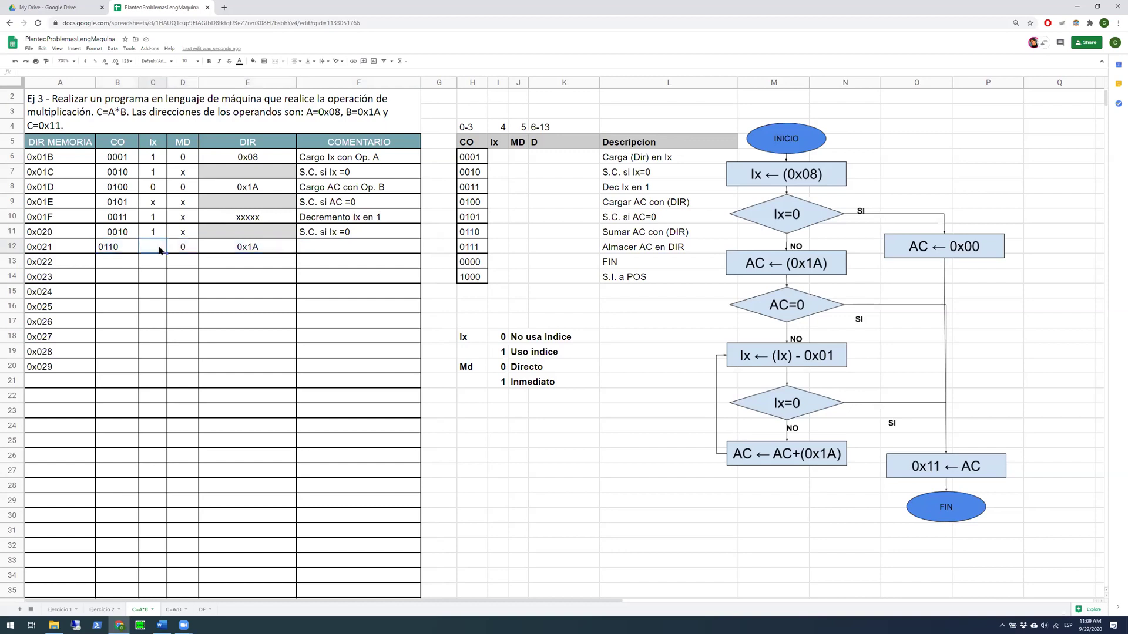
type("0")
key("Return")
left_click_drag(153, 250, 249, 246)
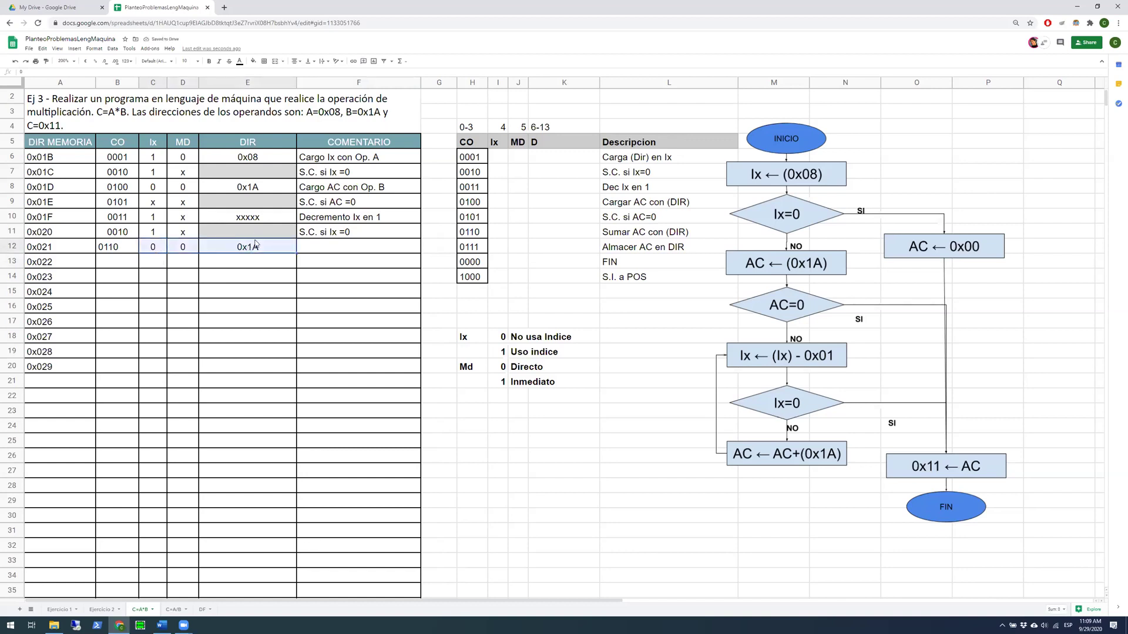
Centre the whole CO column B so that the code in B12 aligns with the others
left_click(123, 248)
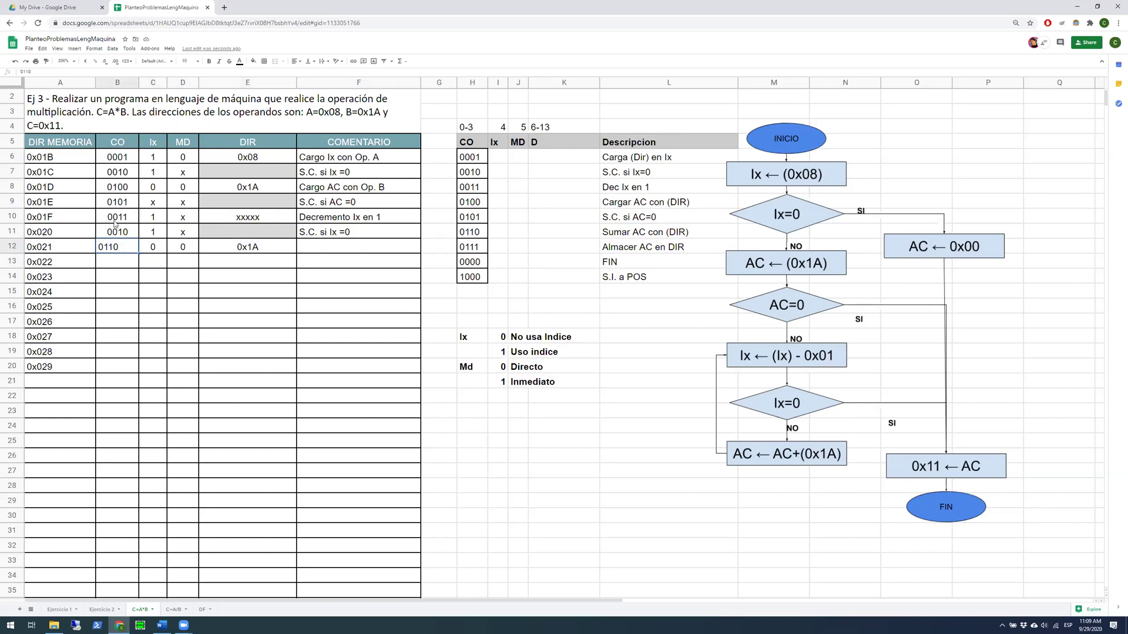
left_click_drag(129, 187, 131, 202)
left_click(124, 142)
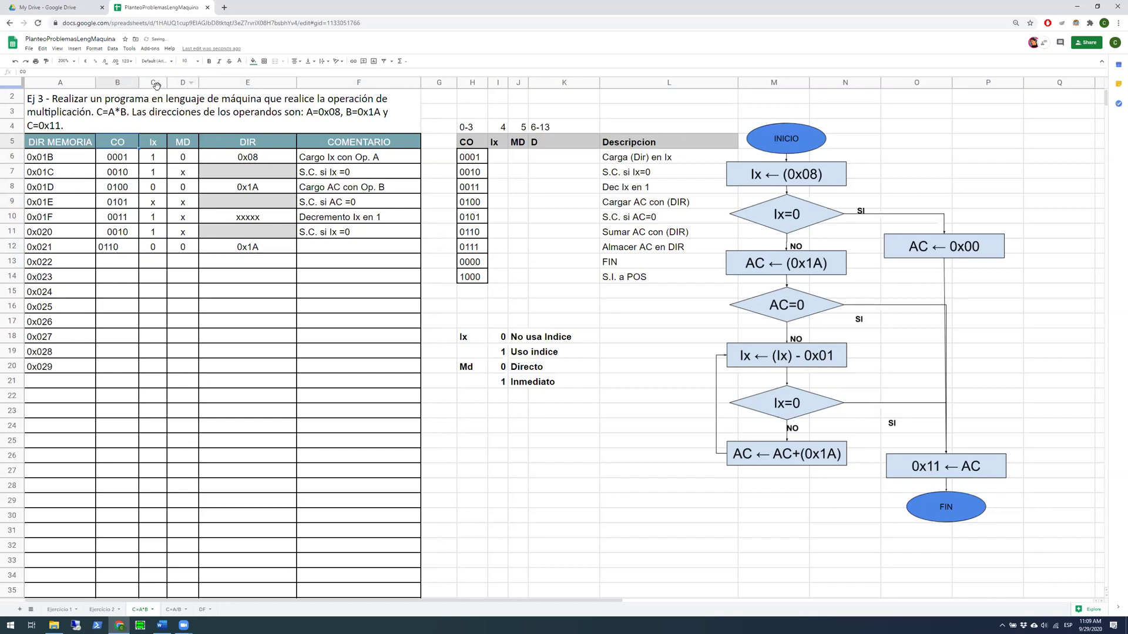
left_click(116, 82)
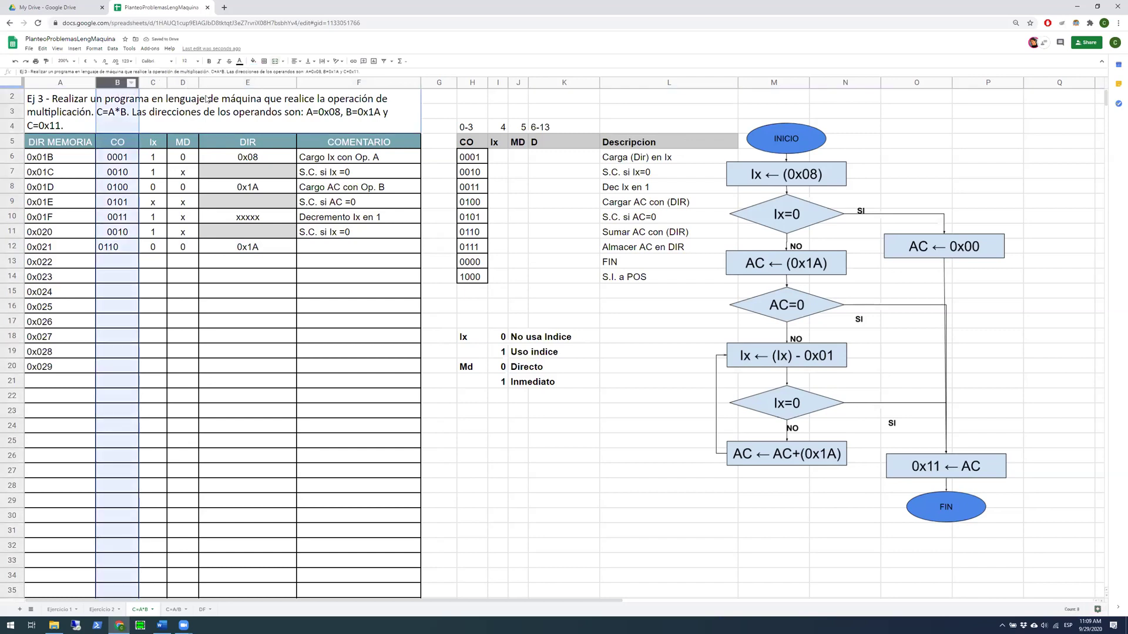
left_click(301, 65)
left_click(304, 77)
left_click(209, 281)
left_click_drag(148, 227, 191, 397)
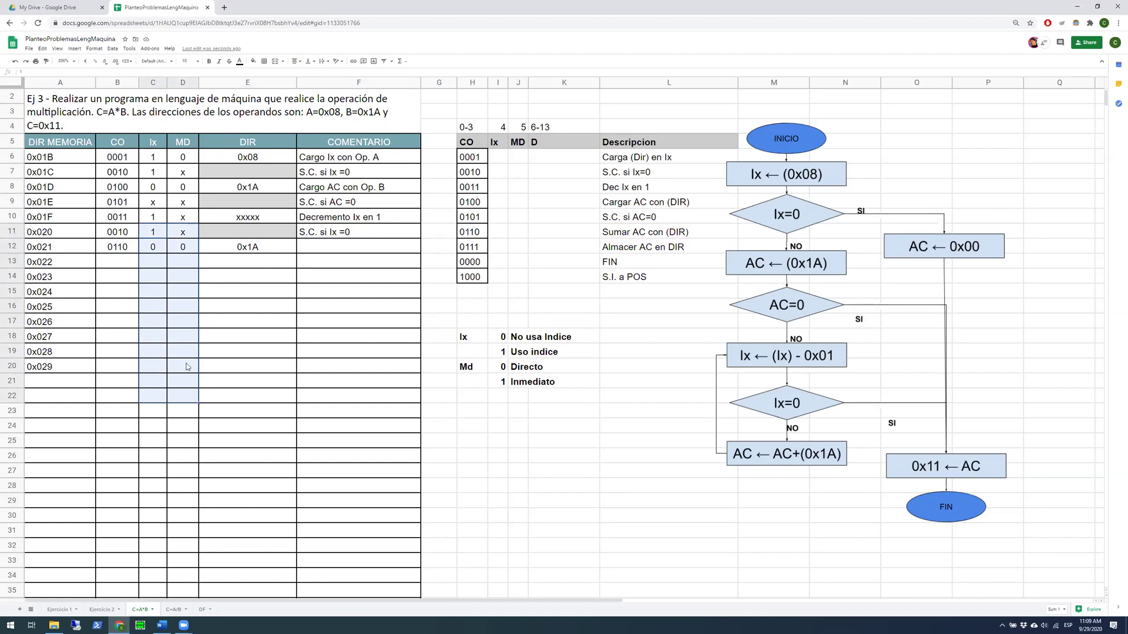
Enter the comment "Sumar AC con op. B" in F12 for address 0x021
left_click(245, 251)
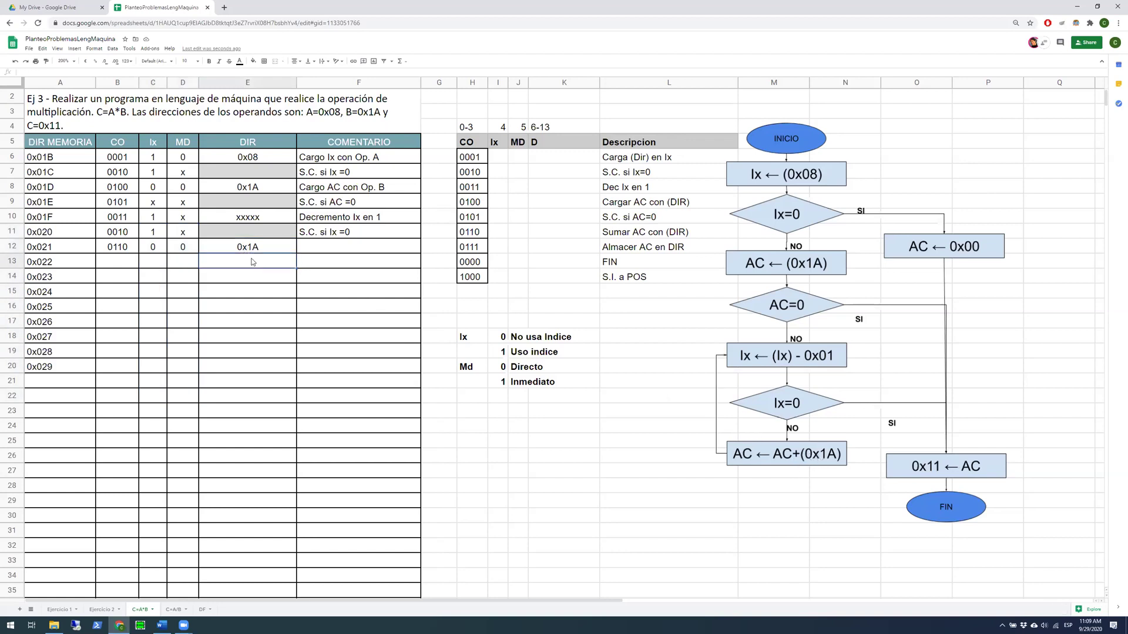
left_click(312, 251)
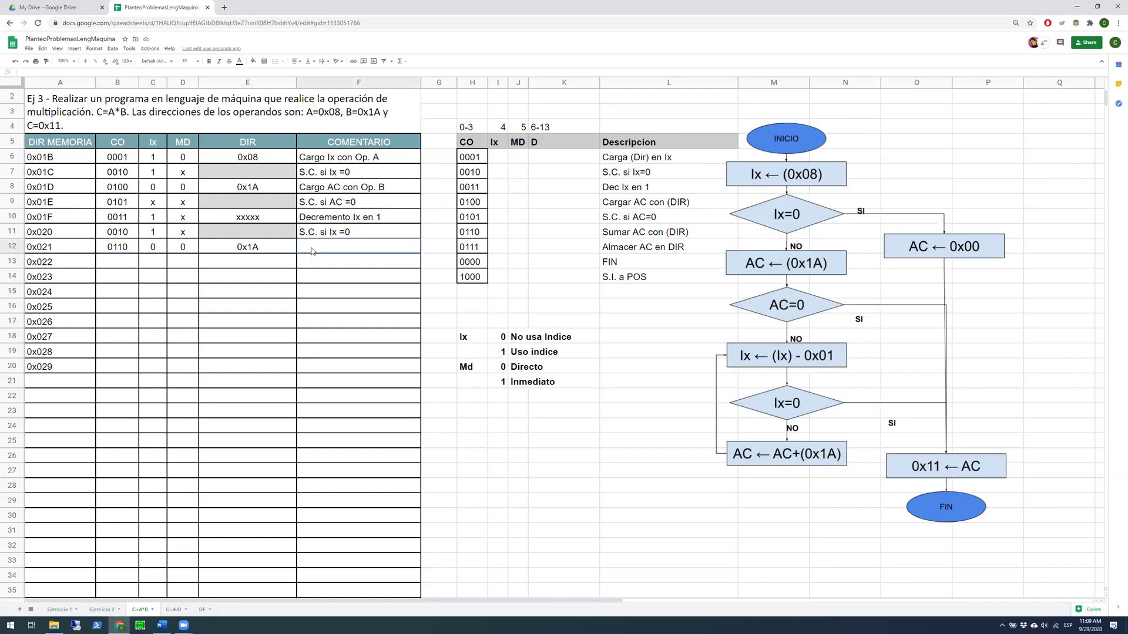
type("A")
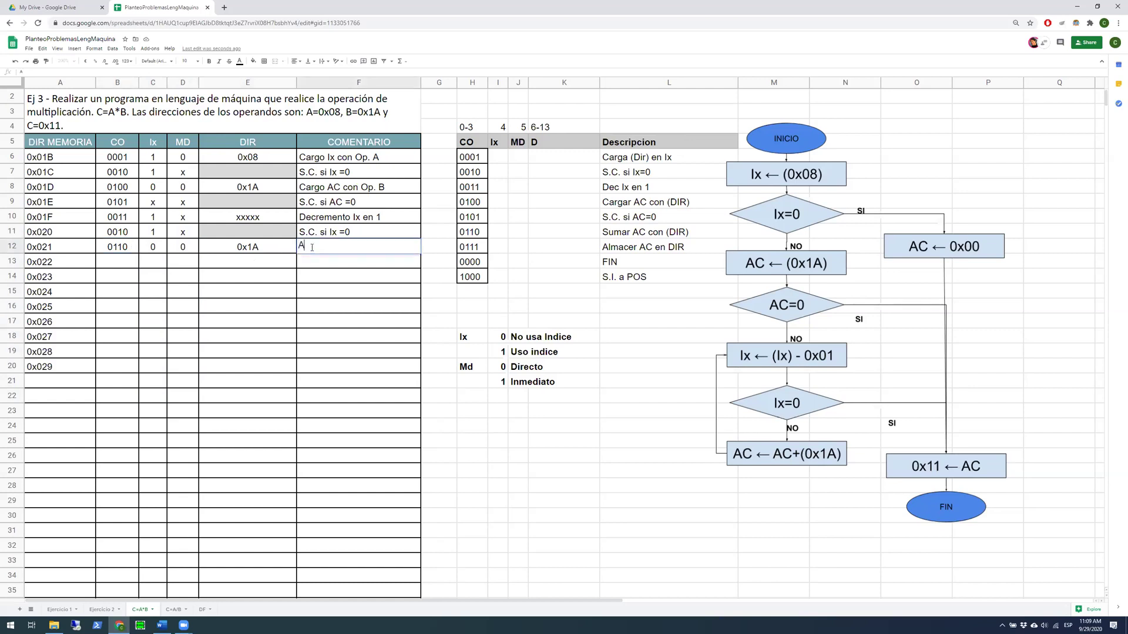
type("CSumar AC con op. B")
key("Return")
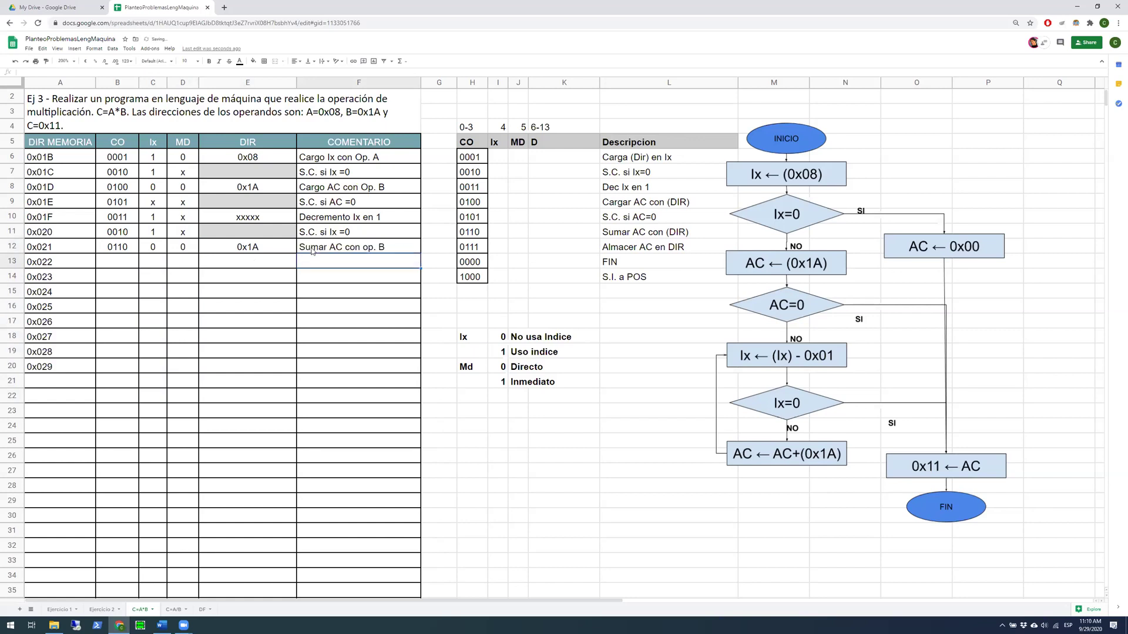
Review the Ix, MD and DIR values of addresses 0x021 and 0x01F against their comments
key("Up")
key("Left")
key("Left")
key("Left")
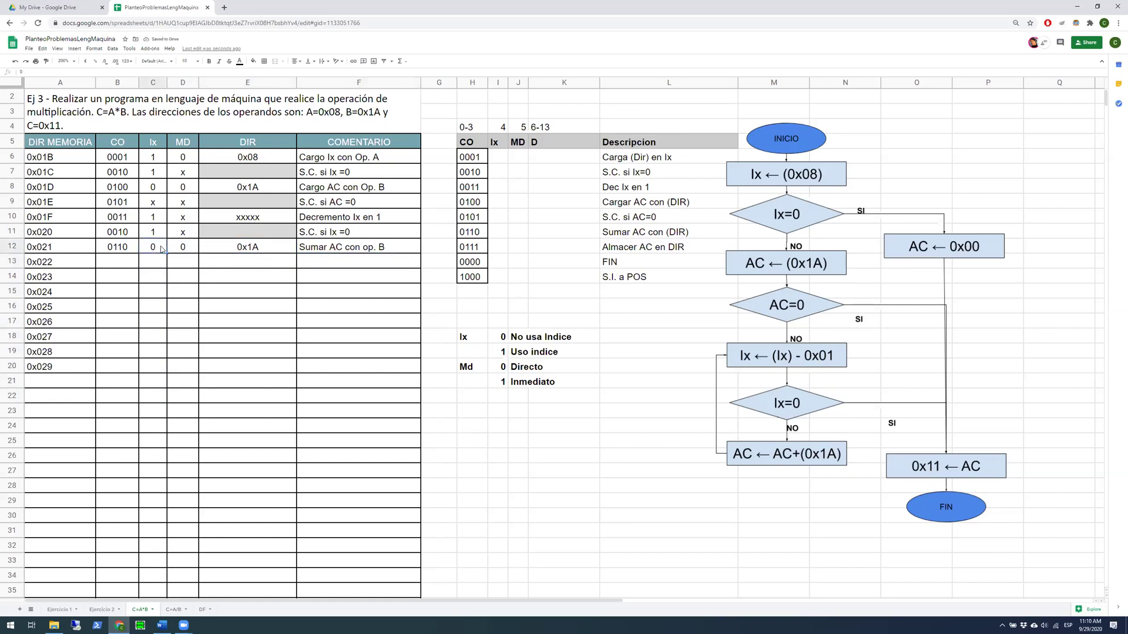
left_click(179, 252, "shift")
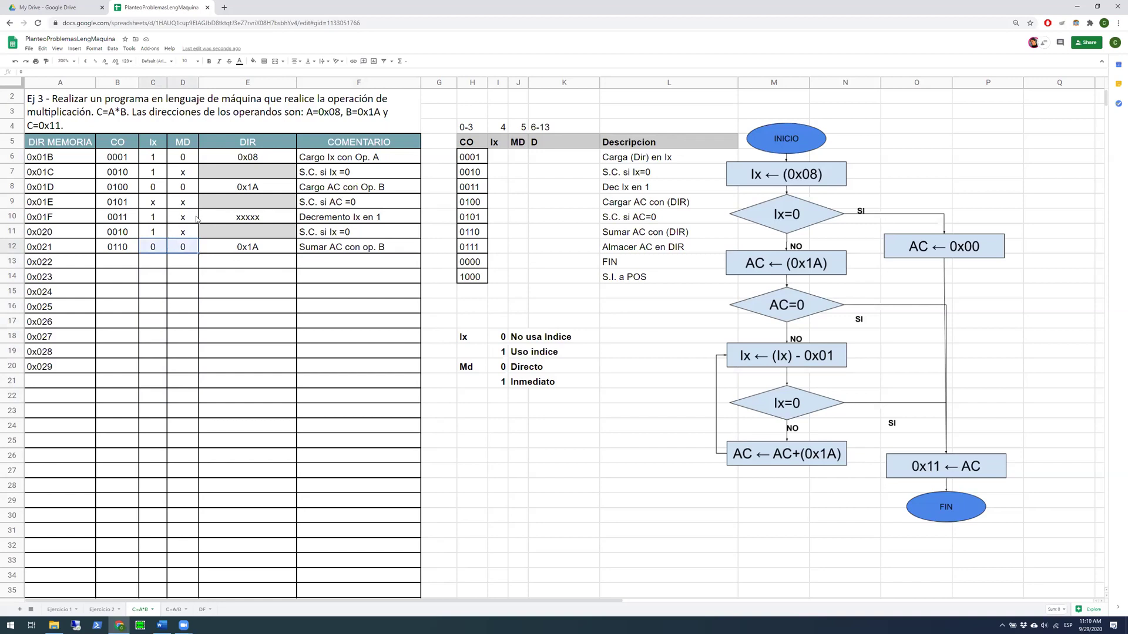
left_click(335, 219)
left_click(152, 218)
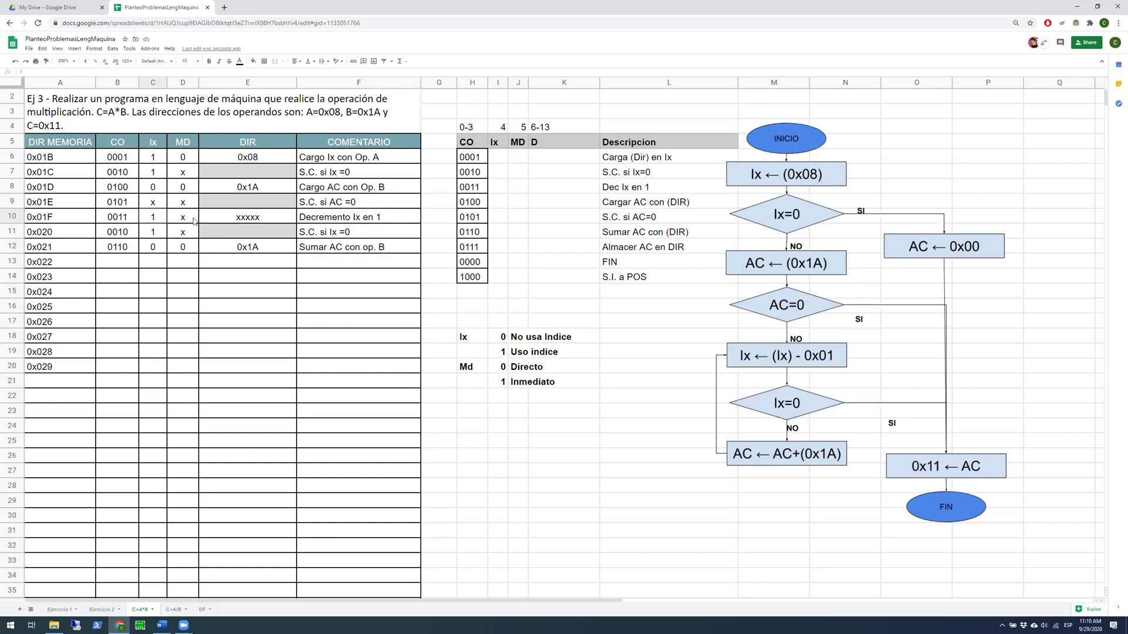
left_click_drag(194, 221, 322, 215)
left_click(152, 218)
left_click_drag(177, 222, 251, 218)
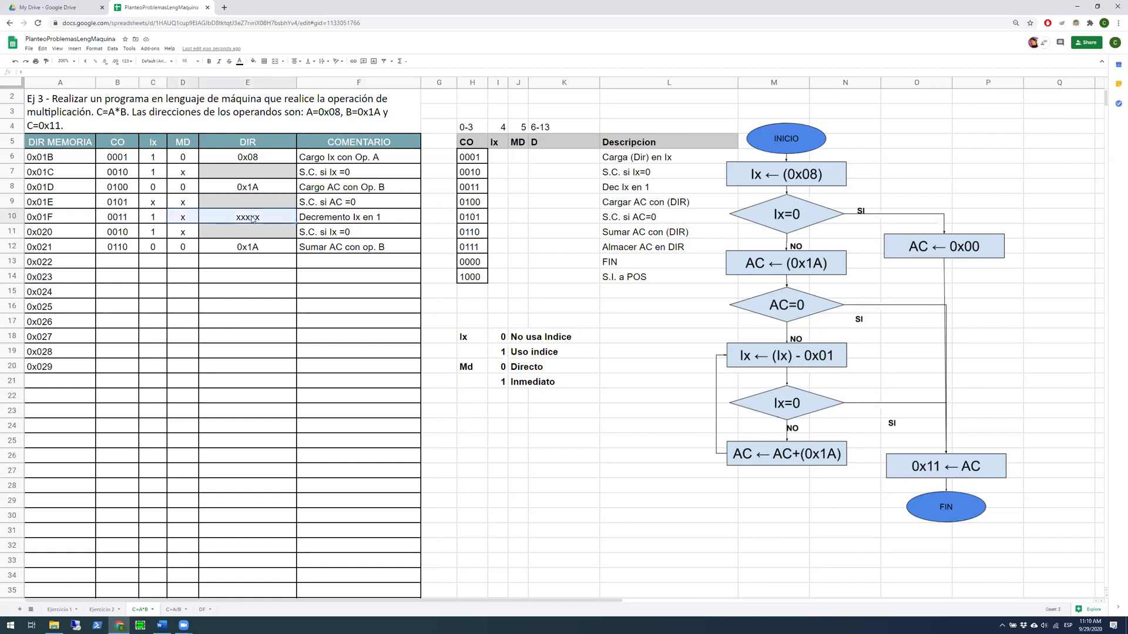
Examine the conditional jump row at address 0x01C and the MD values from D7 to D11
left_click(147, 176)
left_click_drag(147, 176, 312, 172)
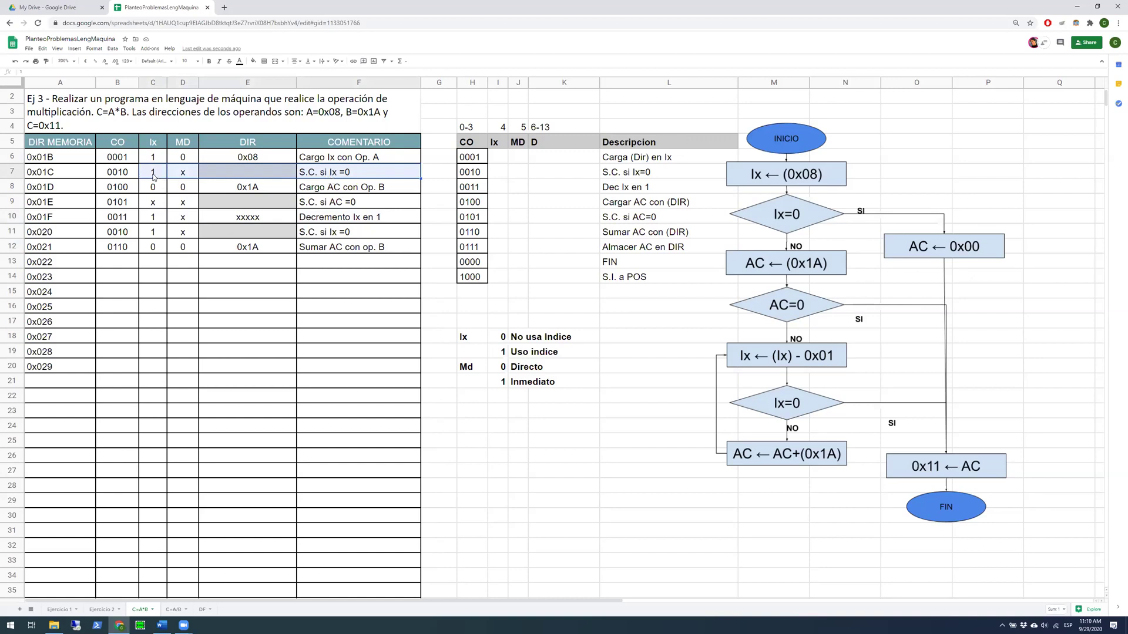
left_click(182, 176)
left_click_drag(182, 179, 185, 236)
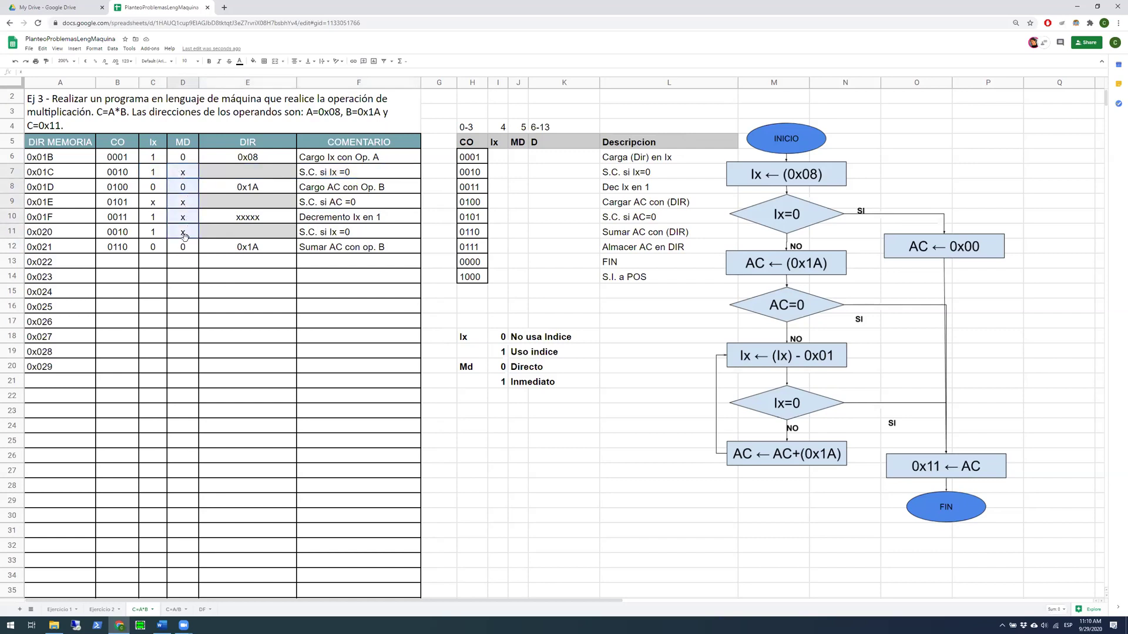
left_click(175, 172)
left_click_drag(131, 172, 303, 171)
left_click(268, 174)
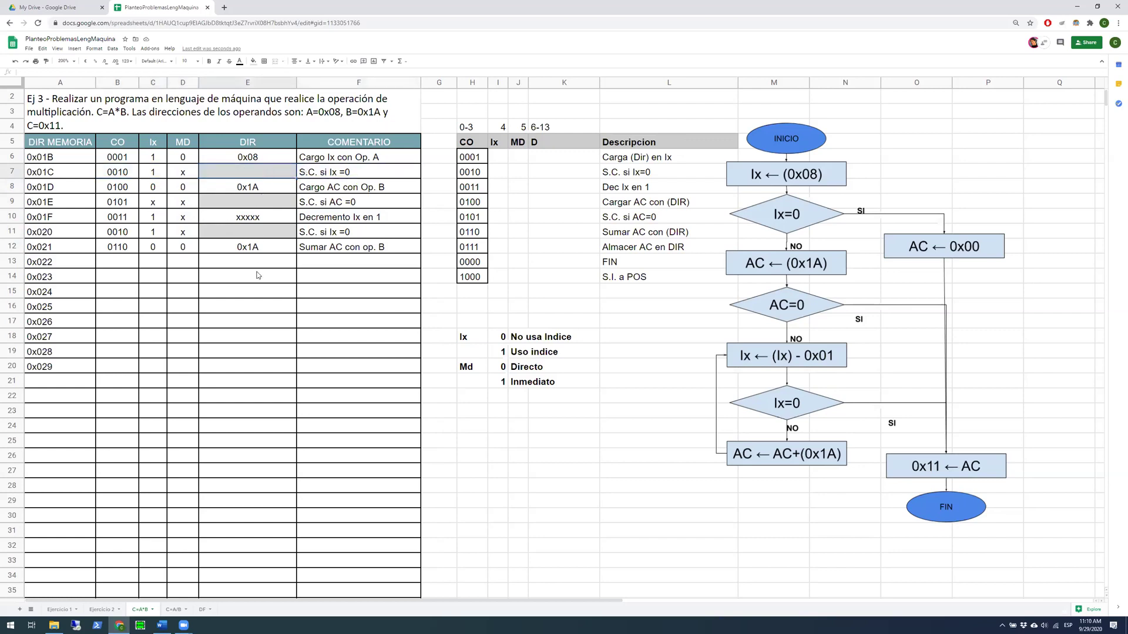
Compare the Ix and DIR values of the decrement row 0x01F with those of the addition row 0x021
left_click(233, 219)
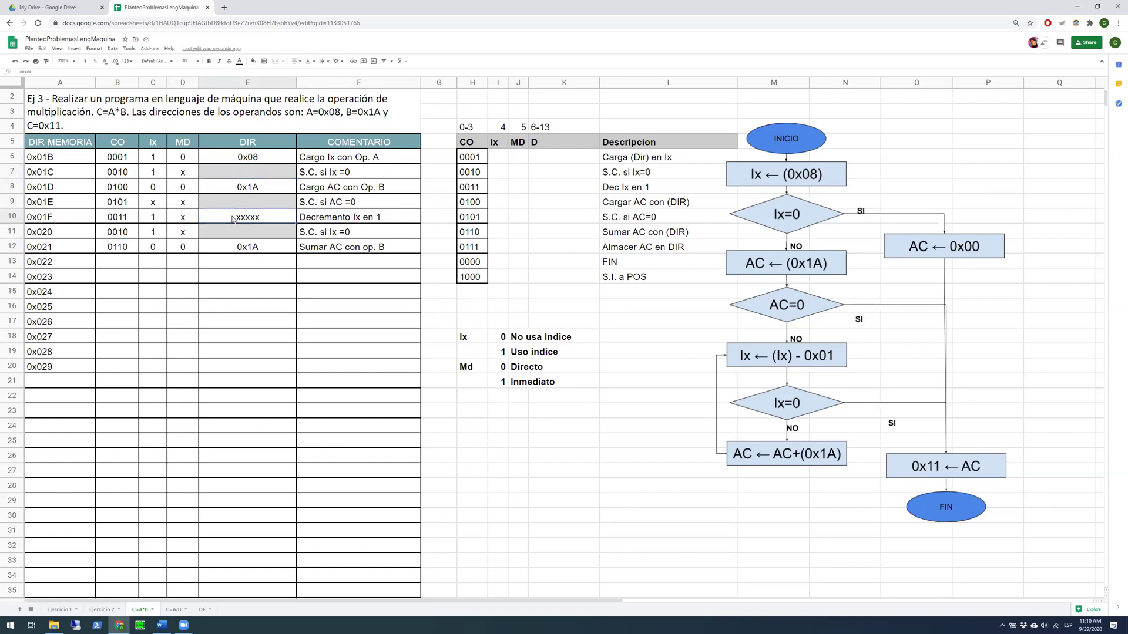
left_click(315, 221)
left_click(155, 220)
left_click(315, 218)
left_click(338, 235)
left_click(326, 260)
left_click(154, 247)
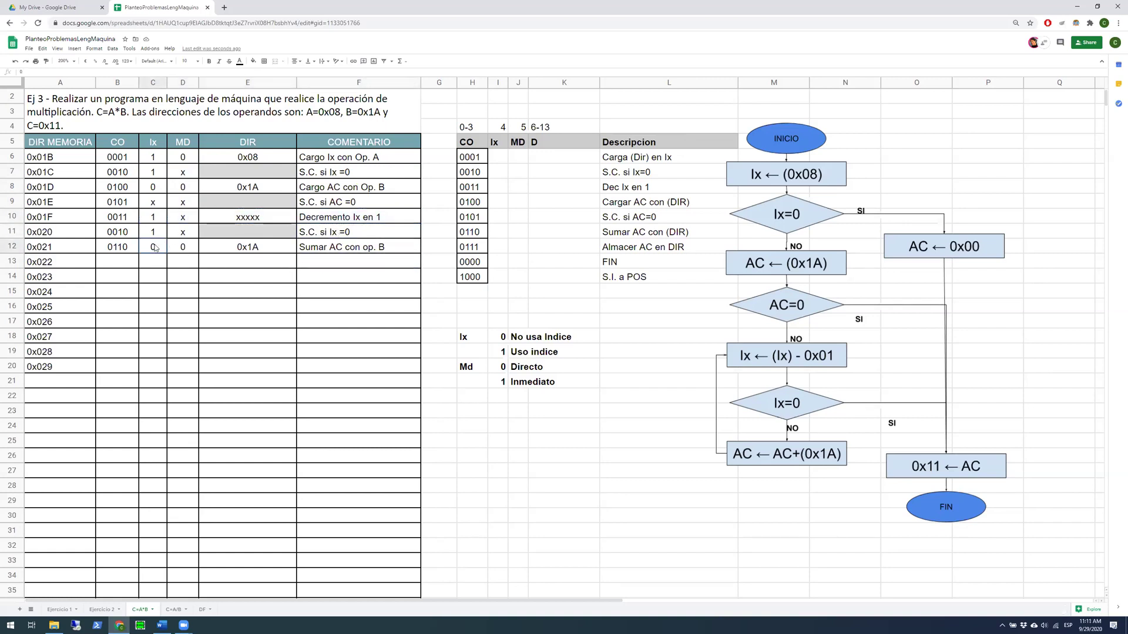
left_click(225, 251)
left_click(157, 252)
left_click_drag(186, 294, 190, 345)
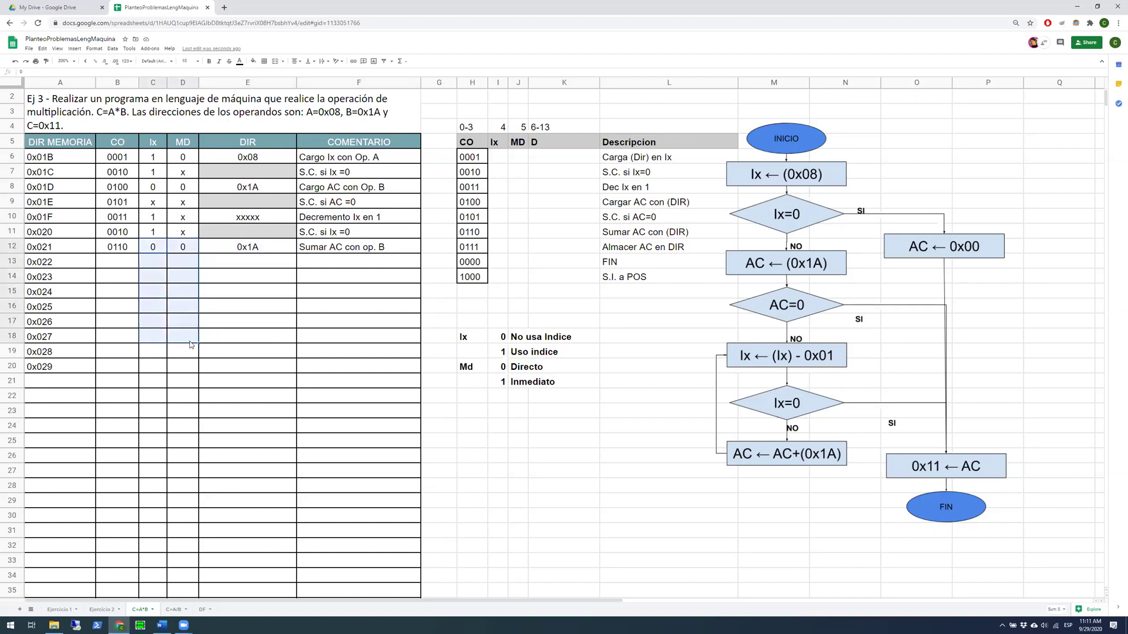
left_click(190, 343)
left_click(250, 252)
left_click(315, 250)
left_click(248, 251)
left_click(164, 250)
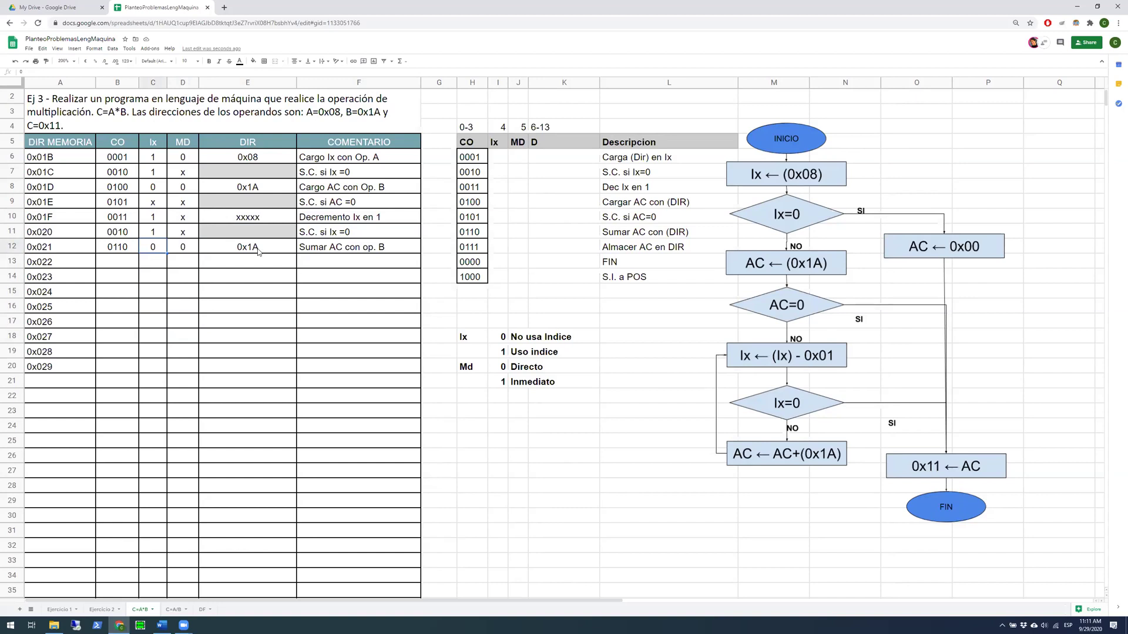
Look up the unconditional jump code in the legend and enter 1000 as the CO of address 0x022 in B13
left_click(126, 263)
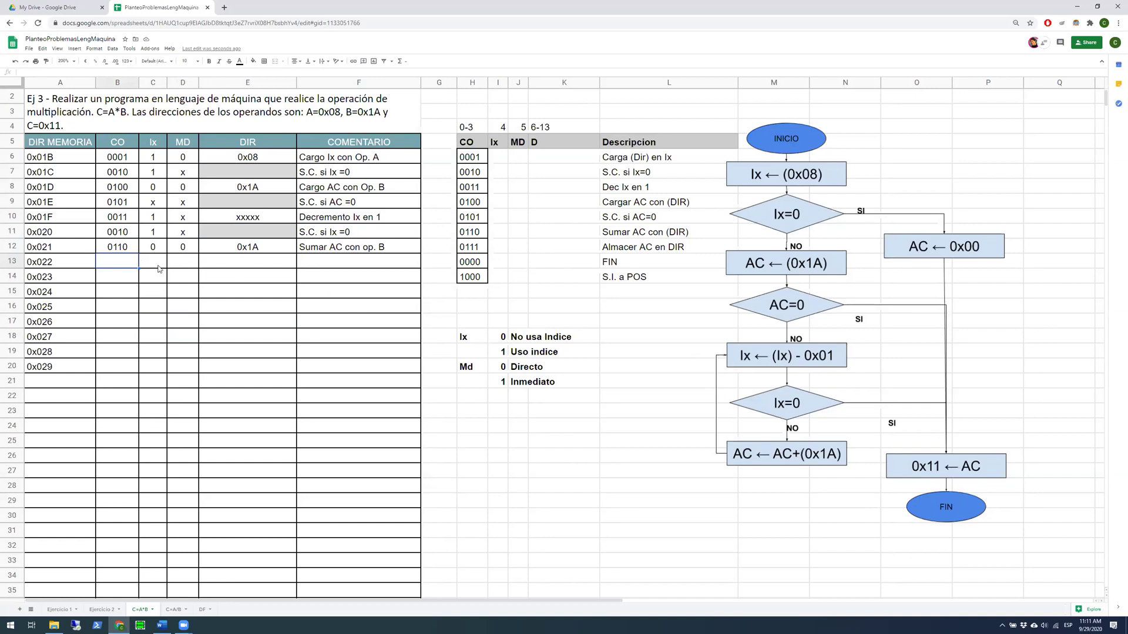
left_click(717, 430)
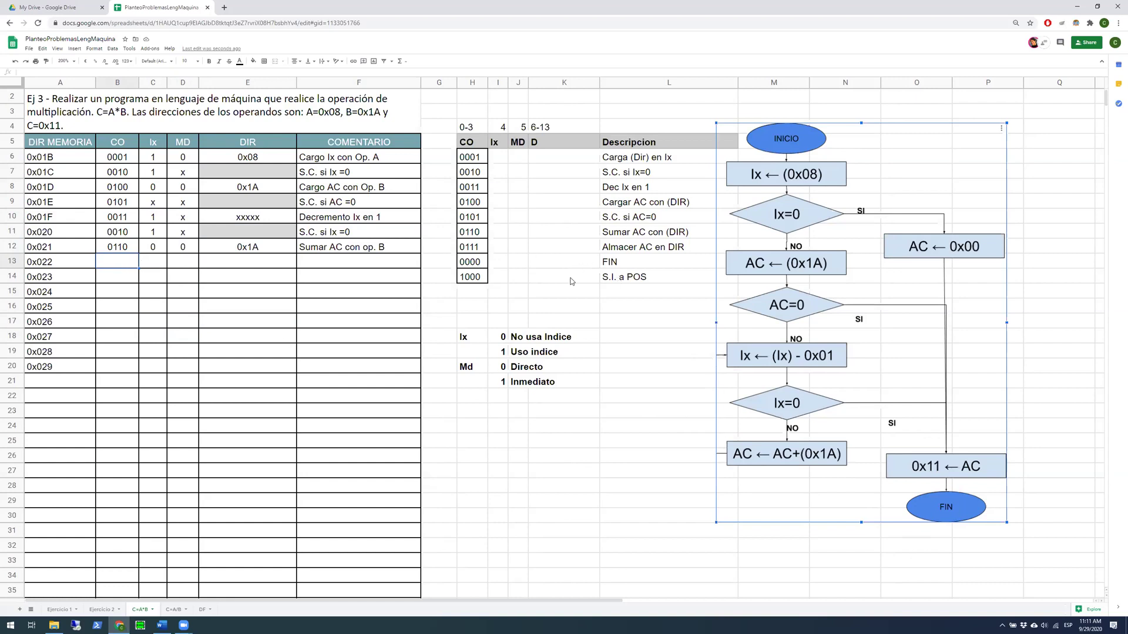
left_click(468, 280)
left_click(131, 266)
type("1000")
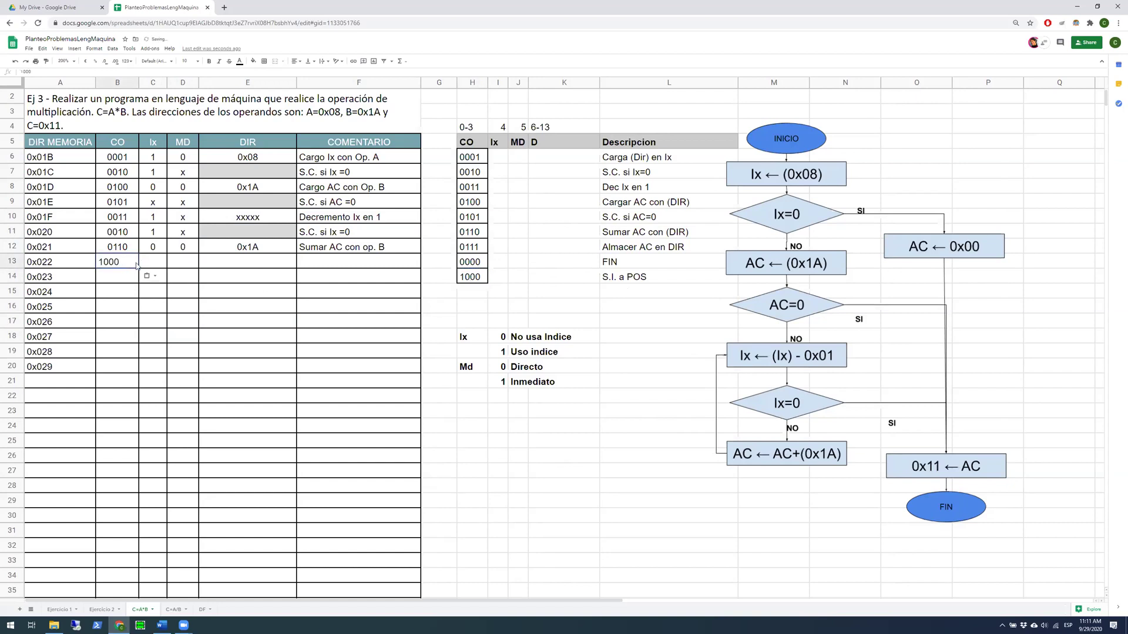
Shorten the legend description of code 0001 in L6 to "Carga Ix"
left_click(525, 266)
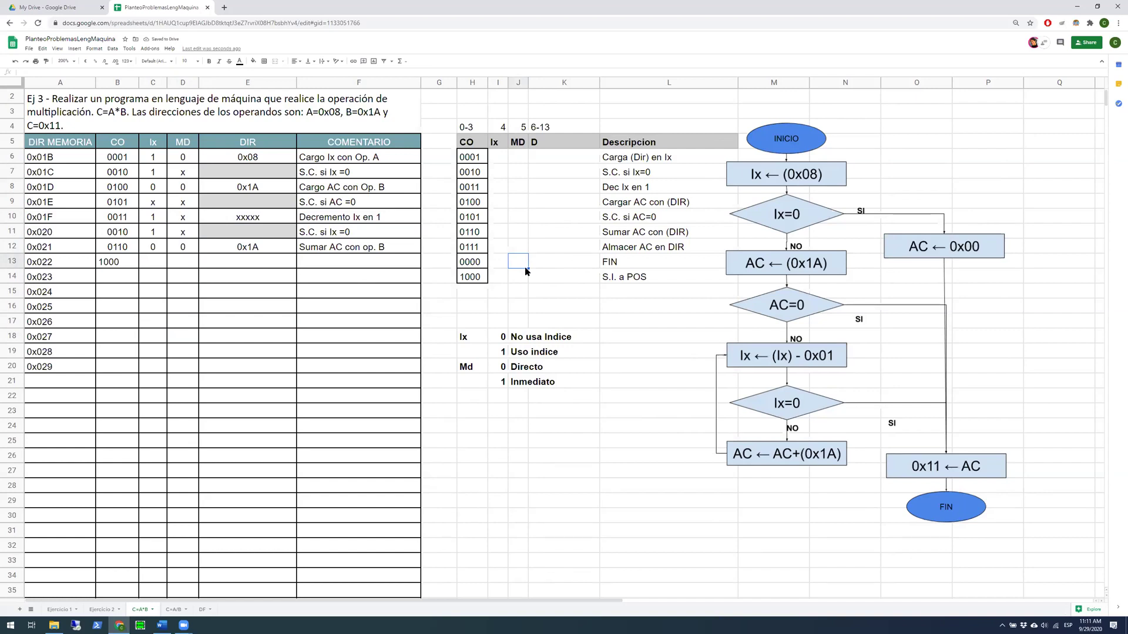
left_click(485, 234)
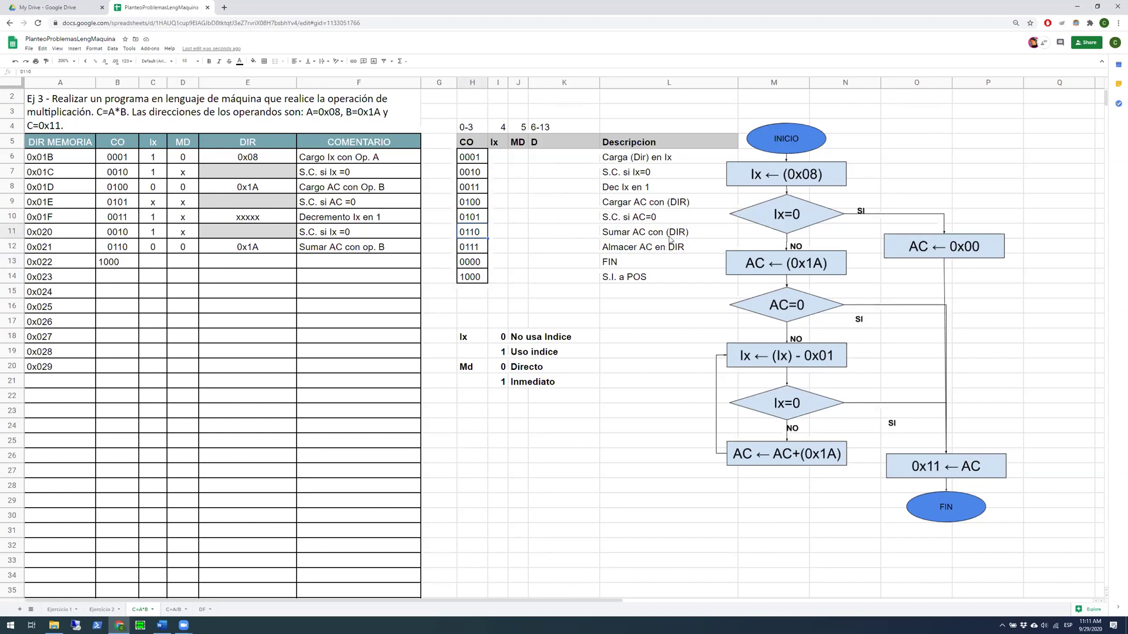
double_click(649, 159)
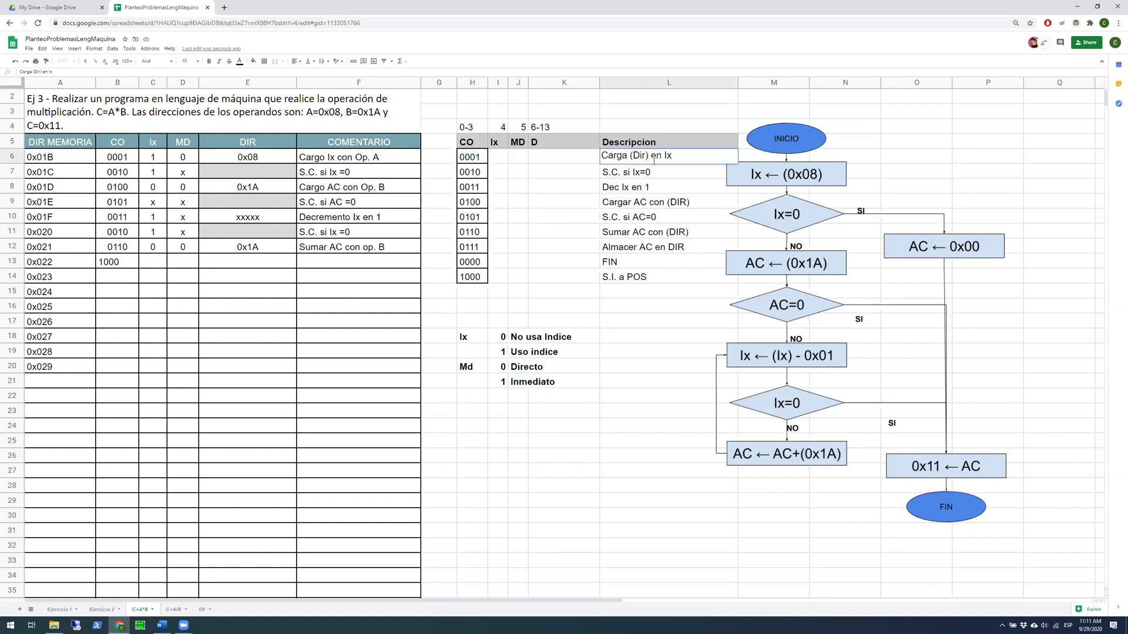
key("BackSpace")
key("BackSpace")
key("BackSpace")
key("BackSpace")
key("BackSpace")
key("Delete")
key("Delete")
key("Delete")
key("Delete")
key("End")
type("con valor")
key("BackSpace")
key("BackSpace")
key("BackSpace")
key("BackSpace")
type("DIR")
left_click_drag(675, 155, 640, 155)
key("BackSpace")
Shorten the legend description of code 0100 in L9 to "Cargar AC"
left_click(668, 205)
double_click(671, 206)
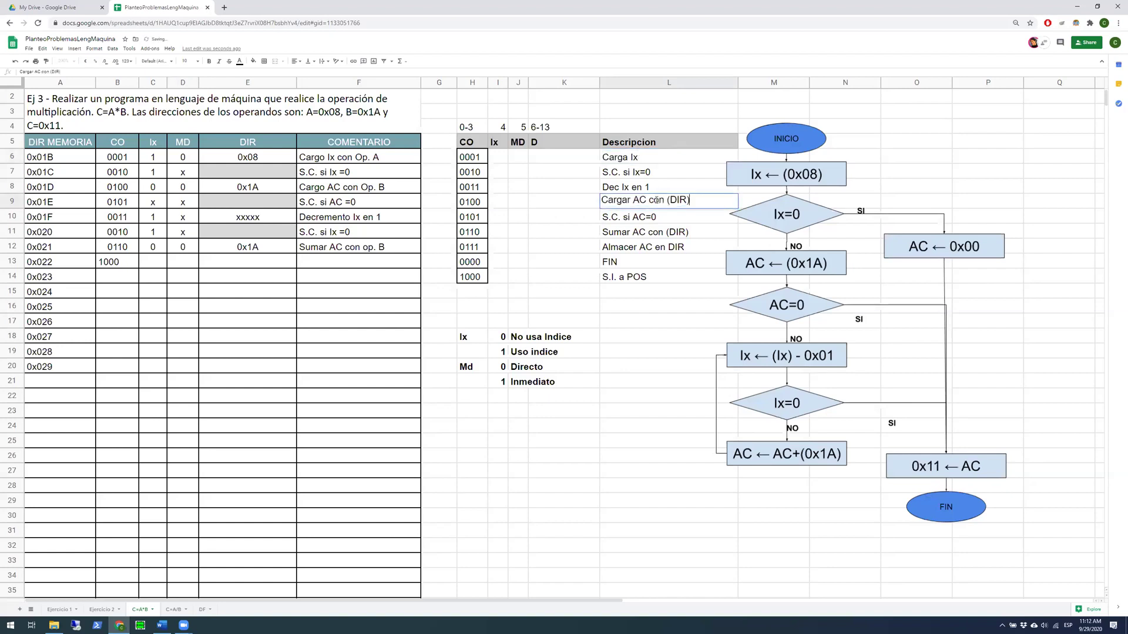
left_click_drag(646, 201, 690, 202)
key("BackSpace")
Switch to the Word guide and examine how its instruction-set tables word the operations, including "Restar al (AC)"
left_click(675, 232)
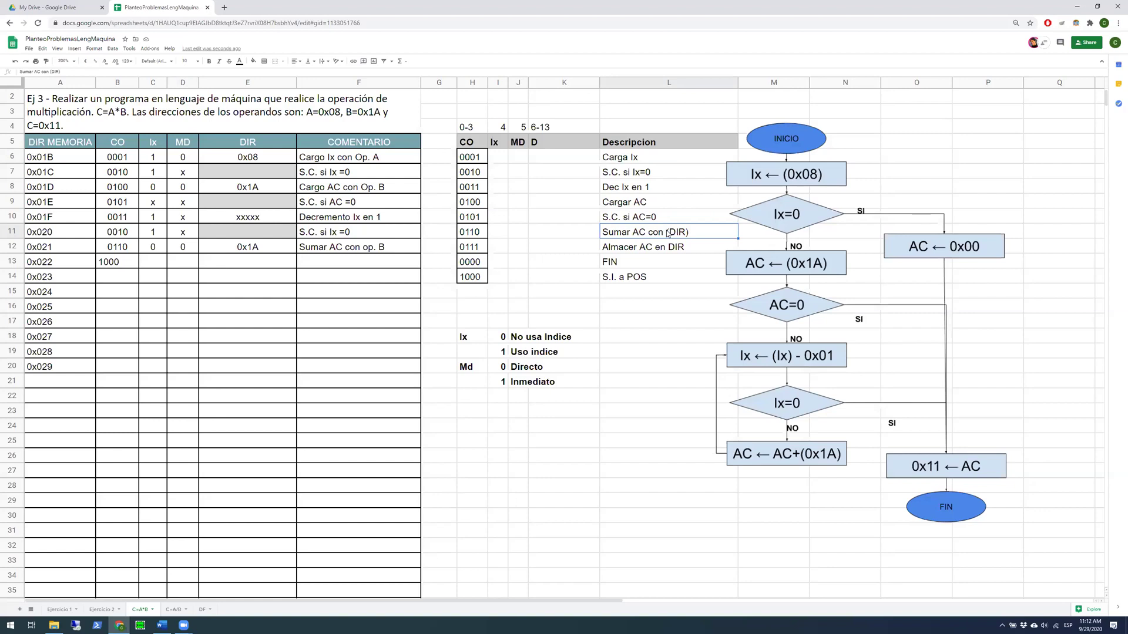
left_click(164, 624)
left_click(752, 352)
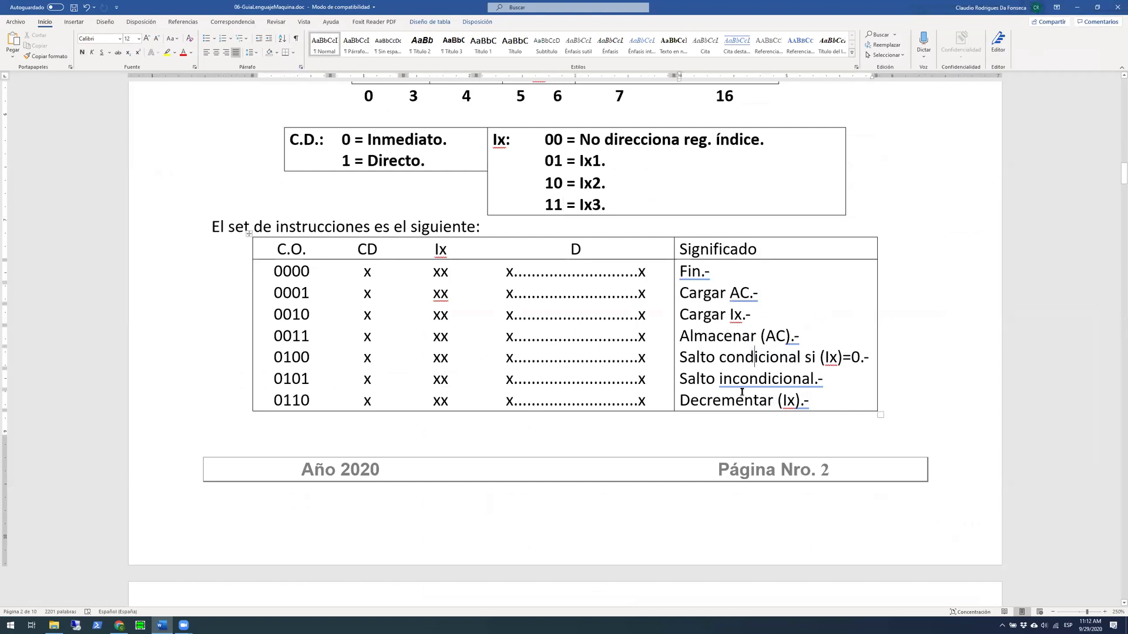
scroll(701, 335, "up", 5)
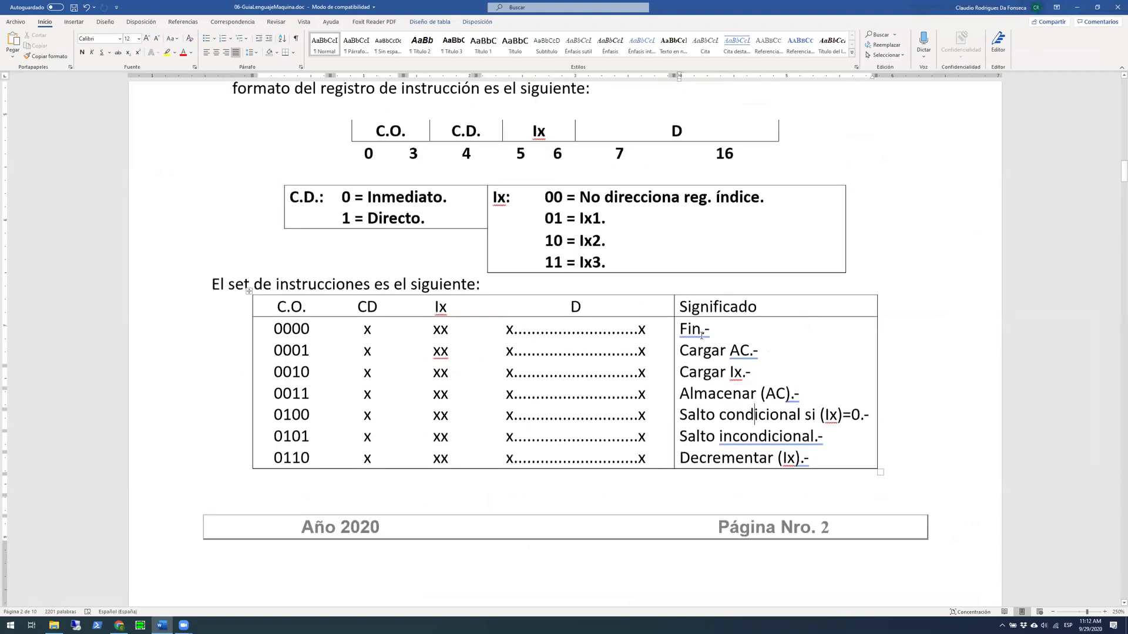
scroll(705, 338, "down", 10)
scroll(711, 342, "down", 15)
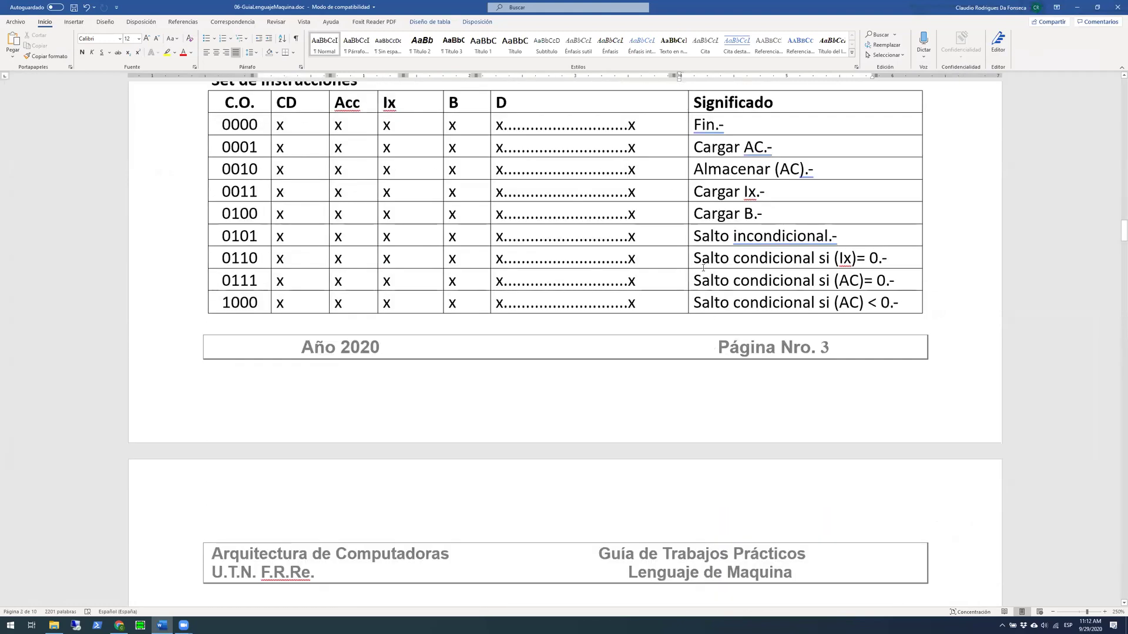
scroll(742, 254, "down", 5)
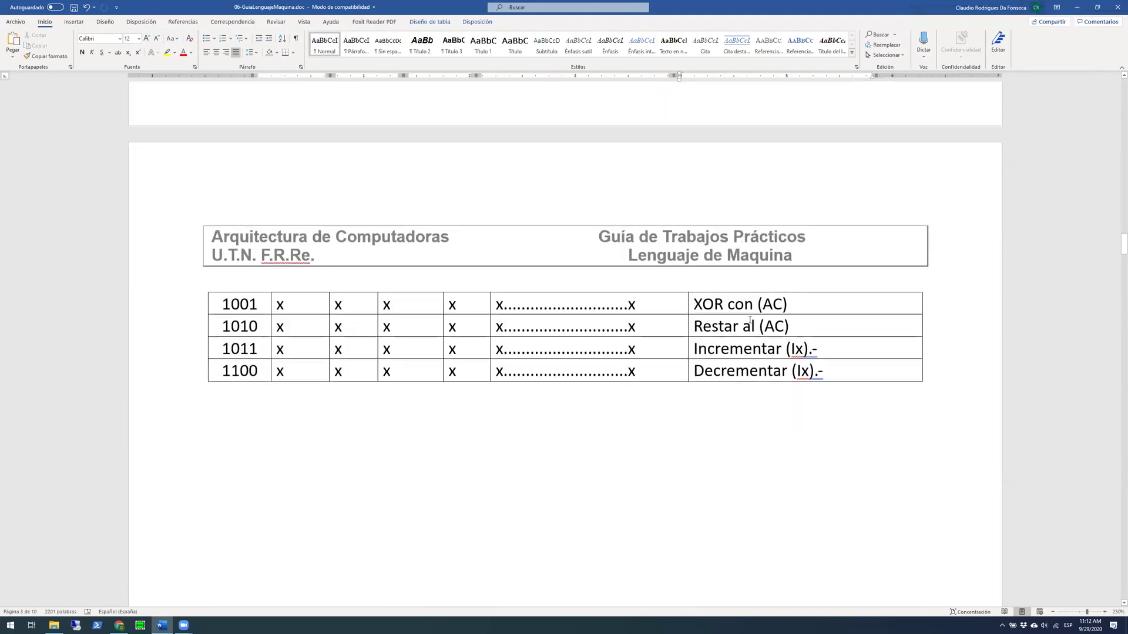
left_click_drag(695, 325, 794, 322)
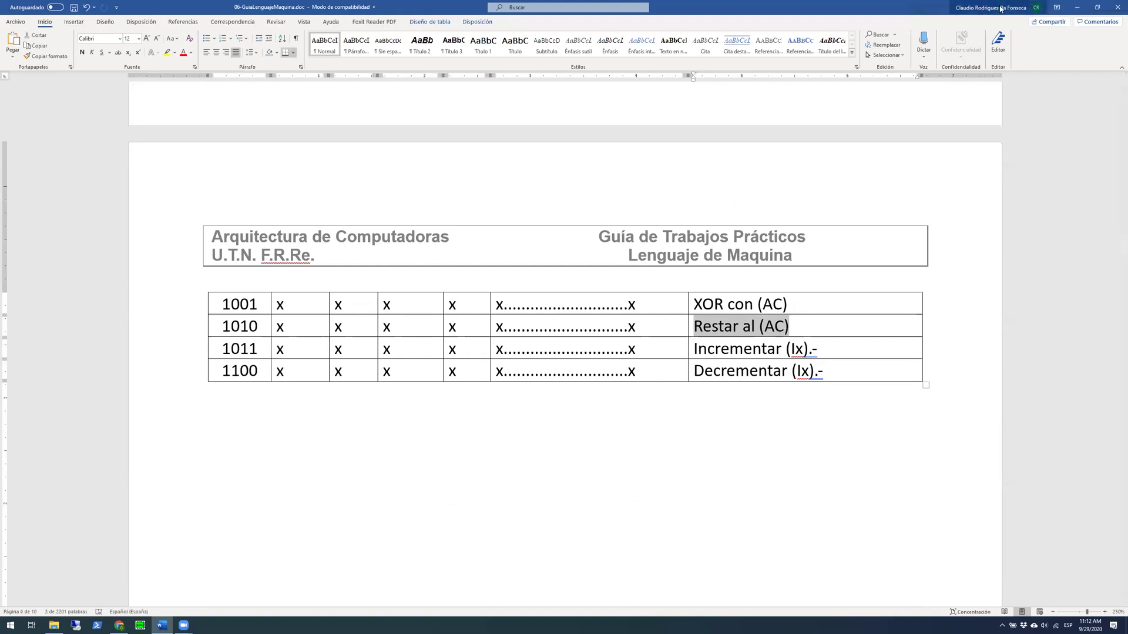
left_click(1077, 7)
Back in the spreadsheet, shorten the legend description of code 0110 in L11 to "Sumar AC"
double_click(644, 231)
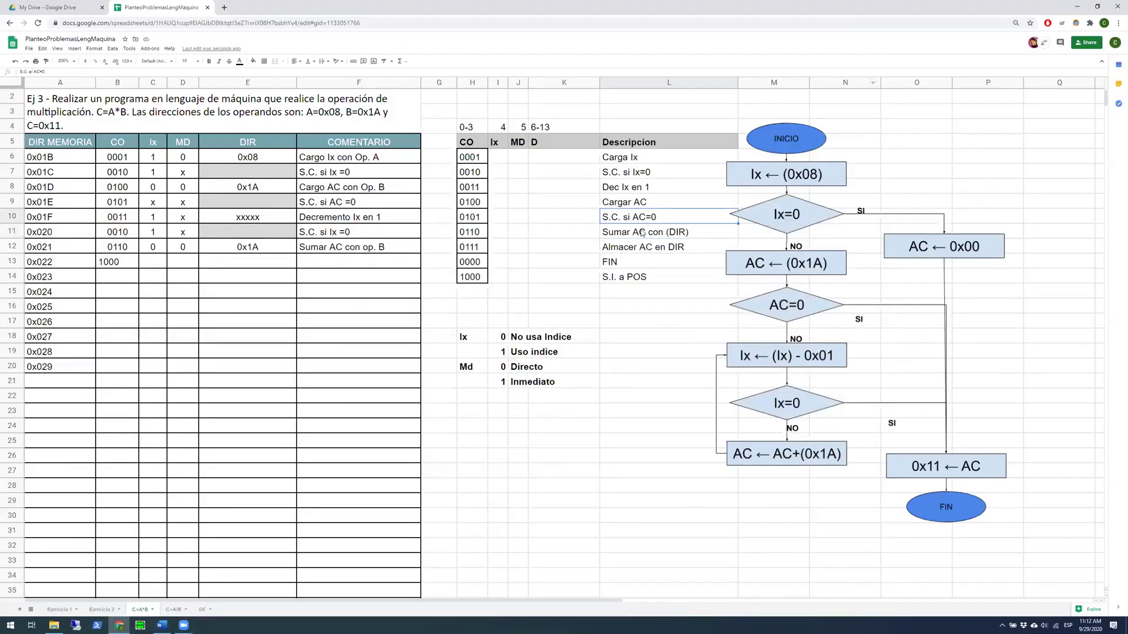
left_click_drag(645, 230, 688, 247)
key("BackSpace")
double_click(662, 249)
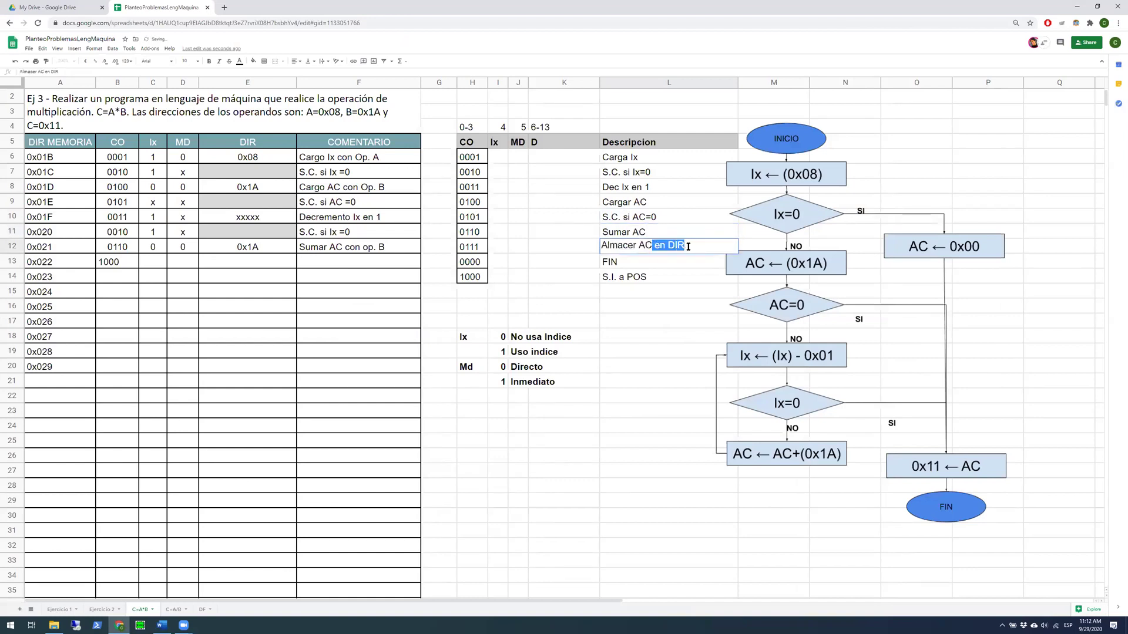
left_click(671, 279)
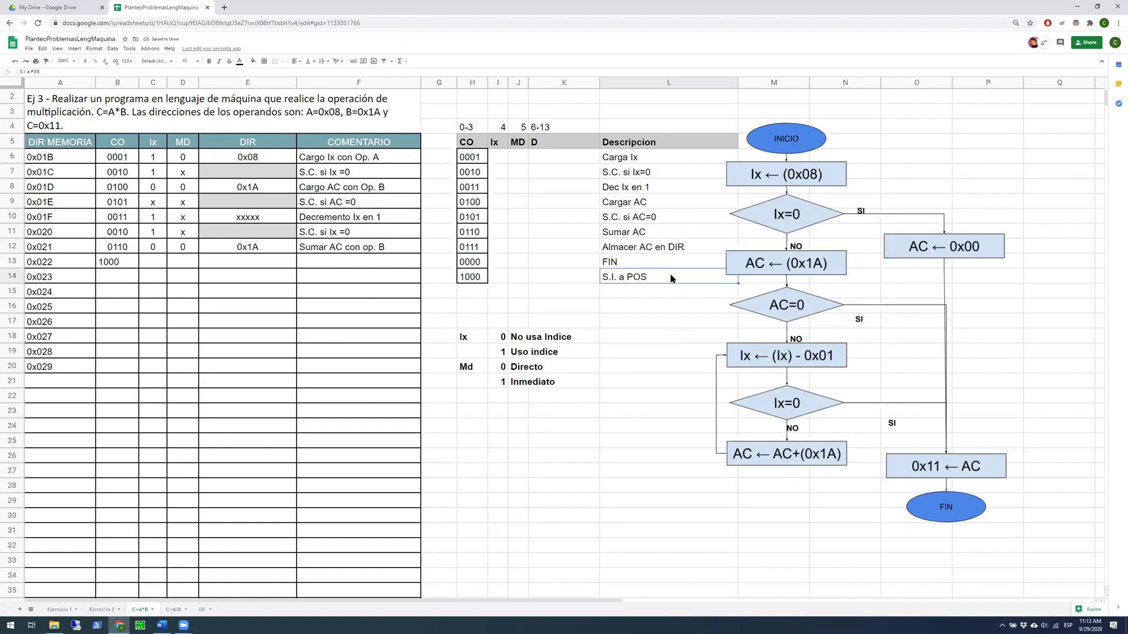
Check the legend's jump instructions and enter x as both the Ix and MD values of address 0x022
left_click(633, 206)
left_click(629, 188)
left_click(629, 177)
left_click(627, 280)
left_click(259, 267)
left_click(123, 263)
left_click(147, 266)
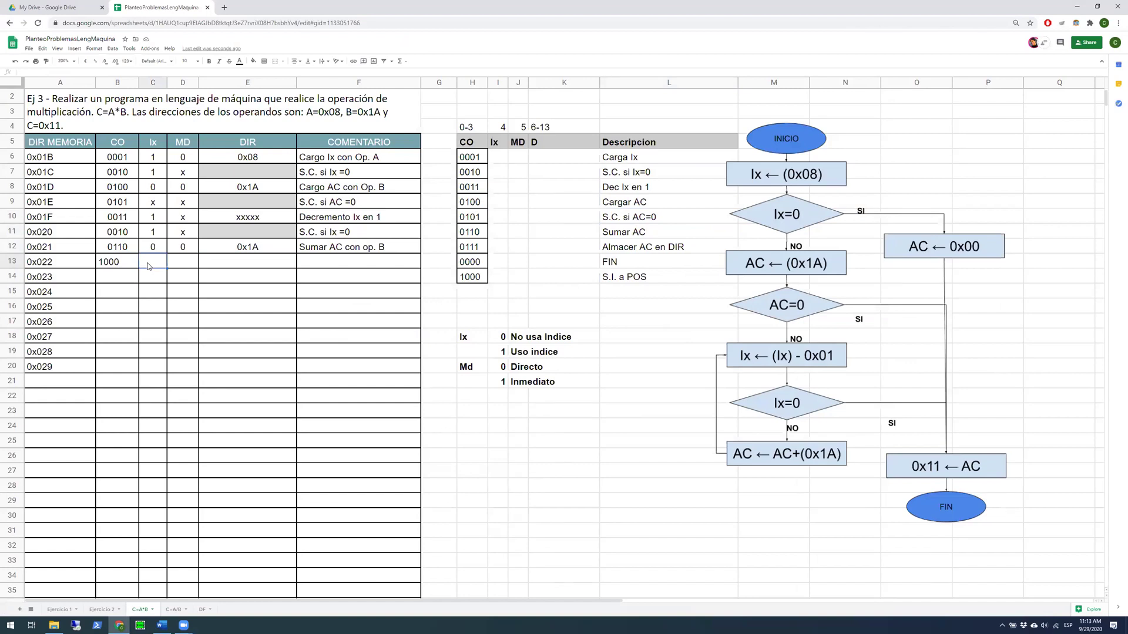
type("x")
left_click(178, 267)
type("x")
Fill the DIR cell E13 of address 0x022 with bright green
left_click(224, 267)
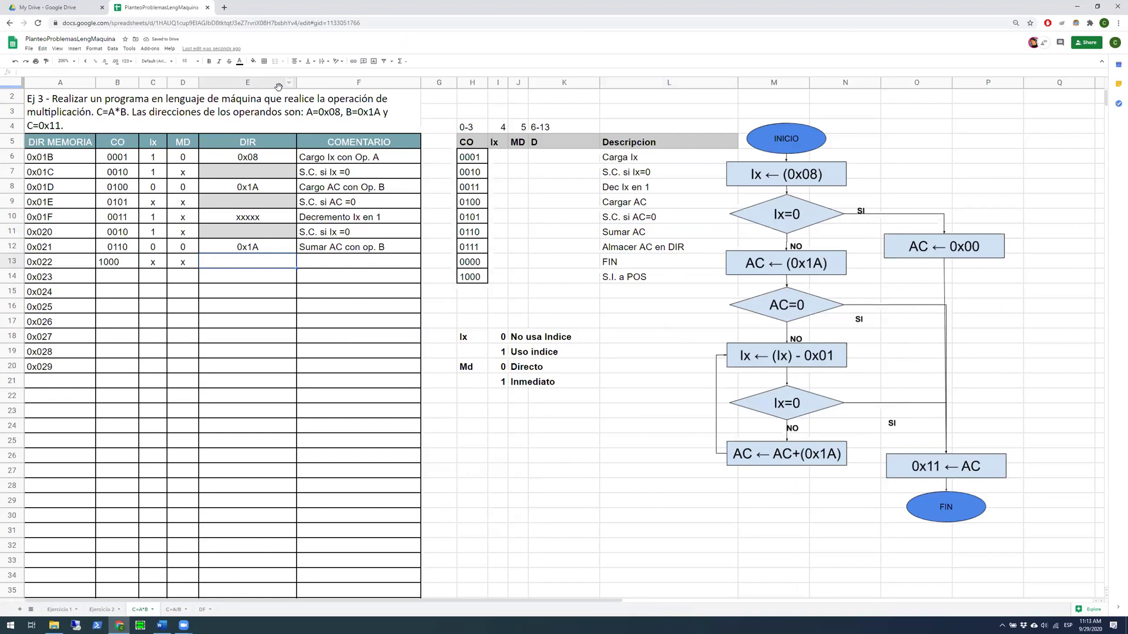
left_click(253, 61)
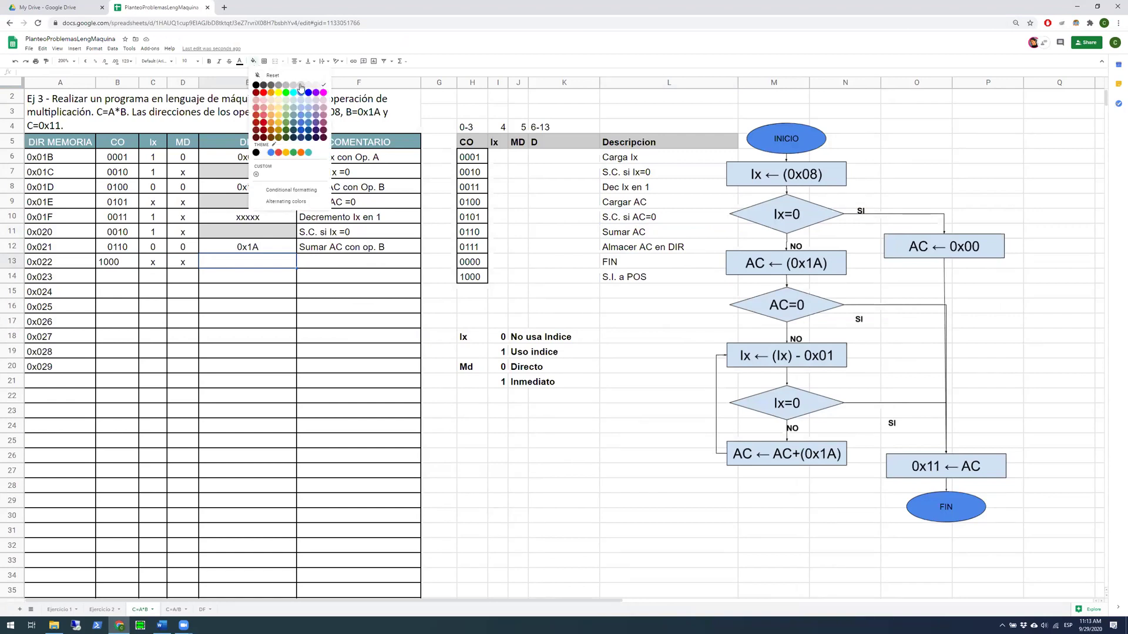
left_click(285, 92)
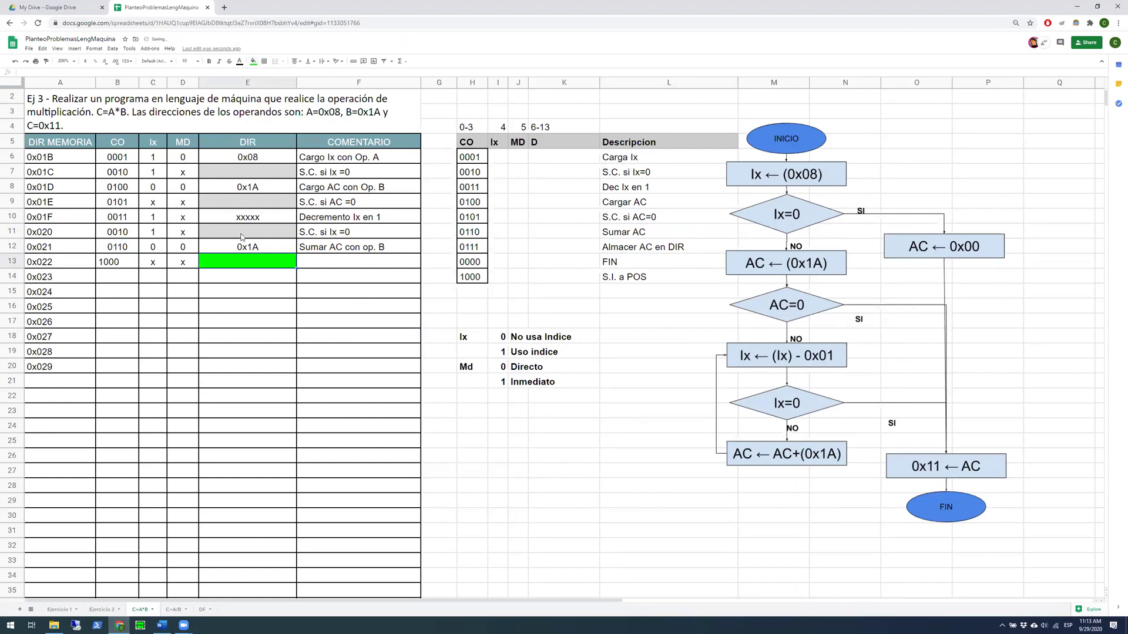
Change the fill of DIR cell E13 to light grey and copy address 0x01F from A10 into it
left_click(253, 61)
left_click(301, 85)
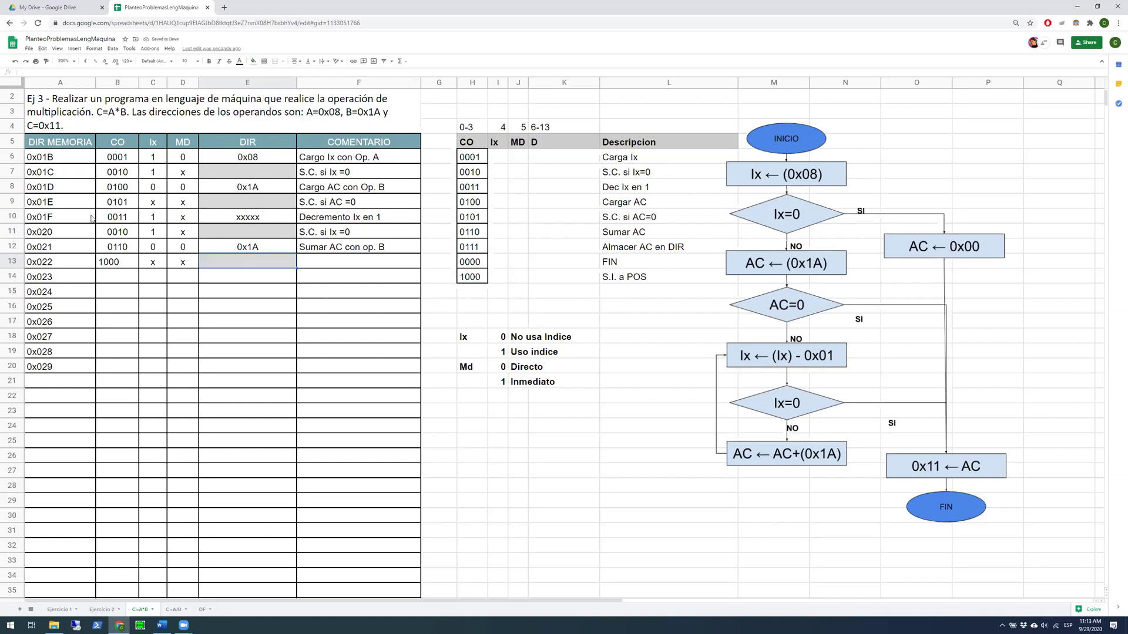
left_click(53, 219)
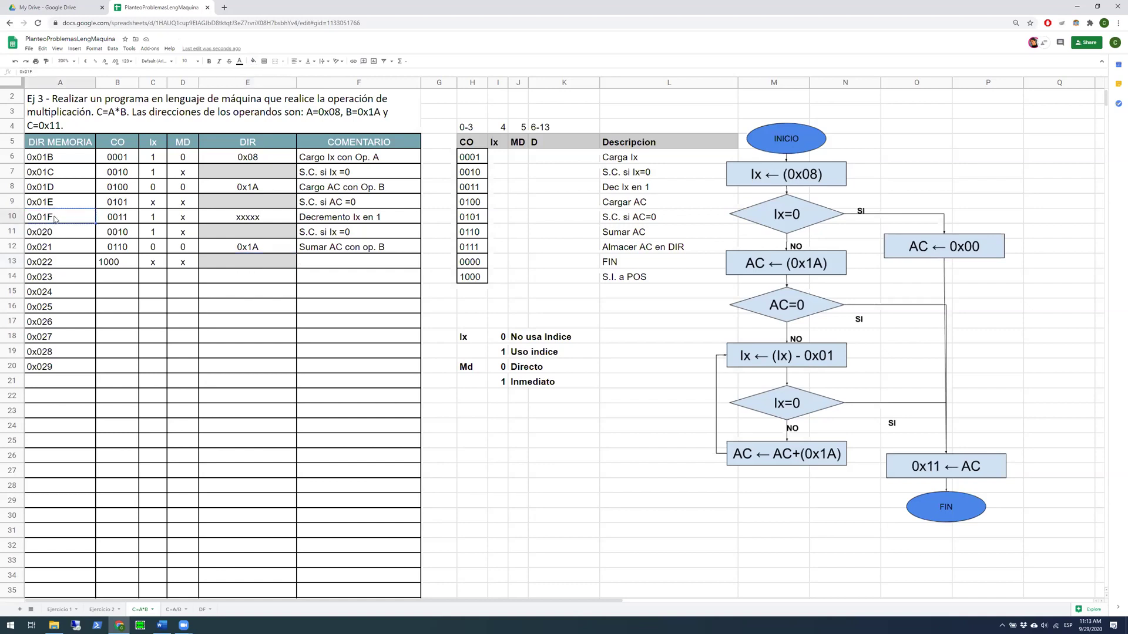
double_click(54, 219)
key("ctrl+c")
double_click(228, 264)
key("ctrl+v")
Make the jump address 0x01F in cell E13 bold
left_click(269, 236)
left_click(288, 264)
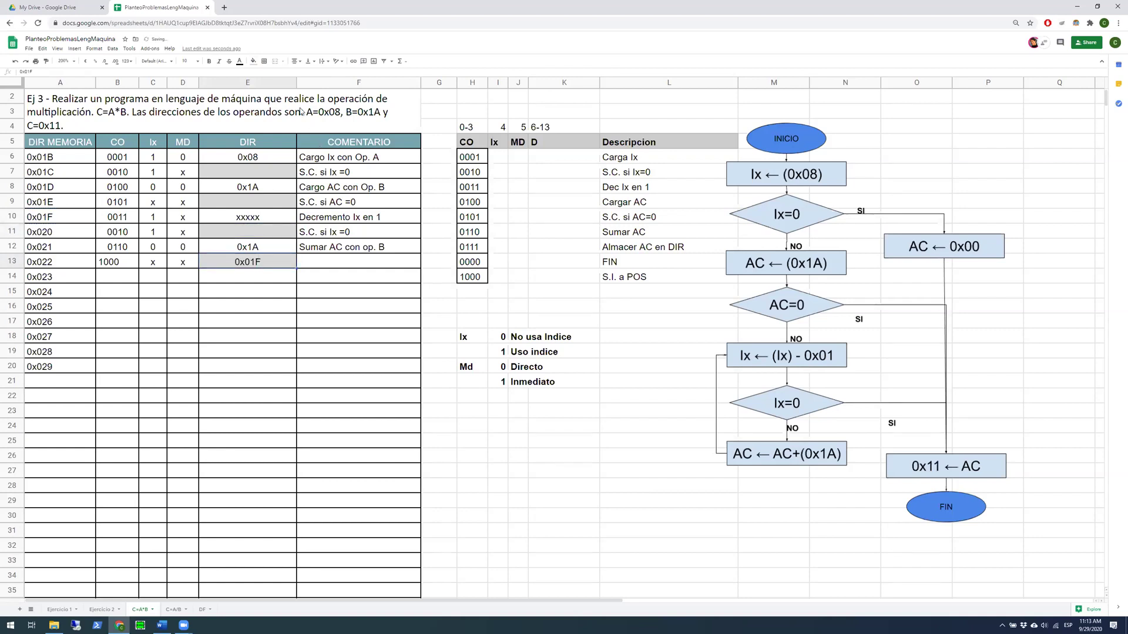
left_click(208, 65)
left_click(328, 307)
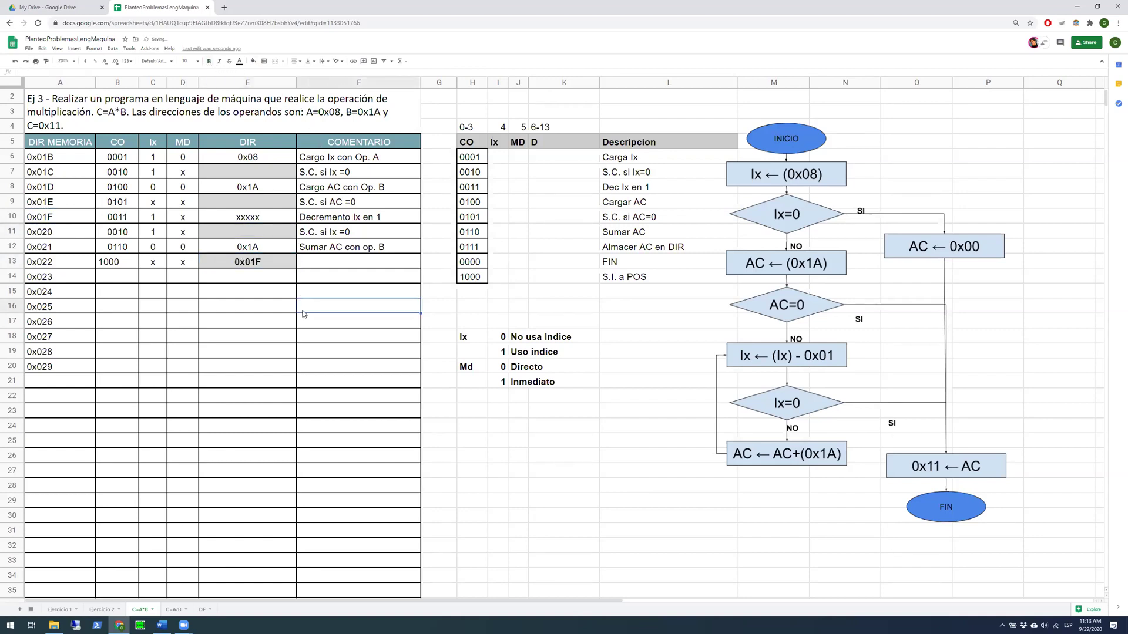
left_click(244, 298)
left_click(248, 262)
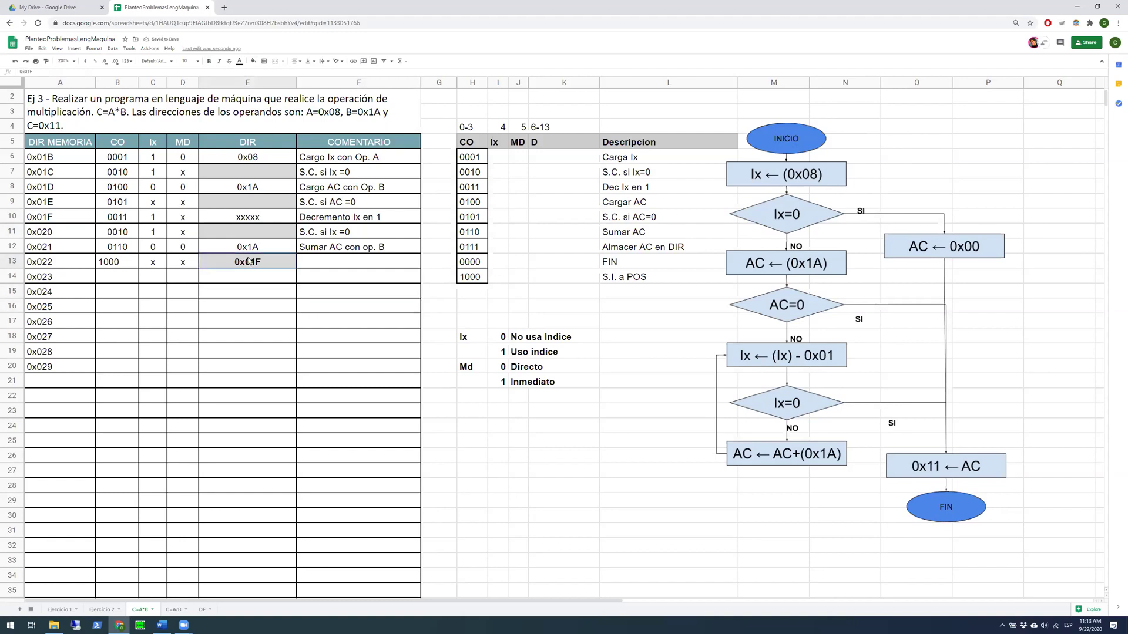
Check the index-decrement row as the jump target and comment address 0x022 with "S.I. a decr indice"
left_click_drag(69, 213, 349, 224)
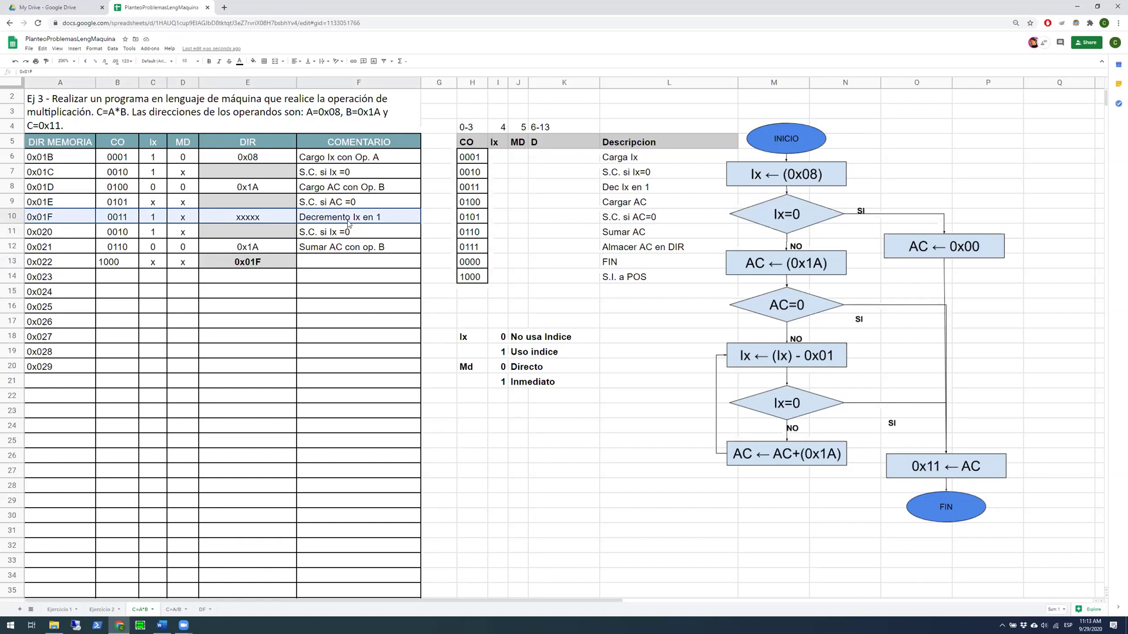
left_click(322, 264)
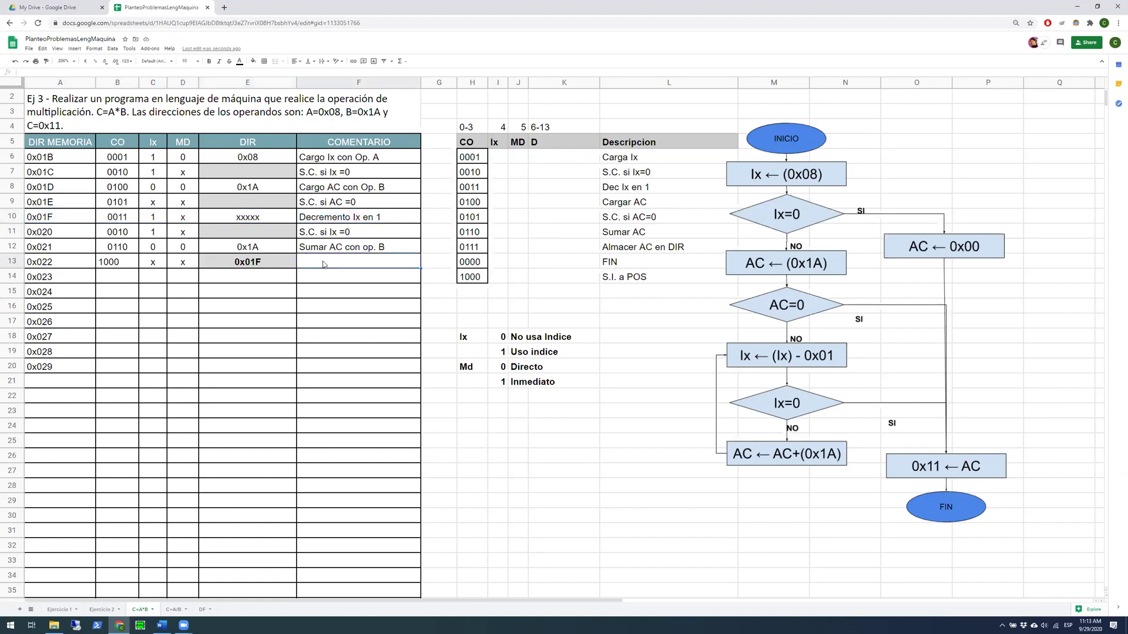
type("S")
key("BackSpace")
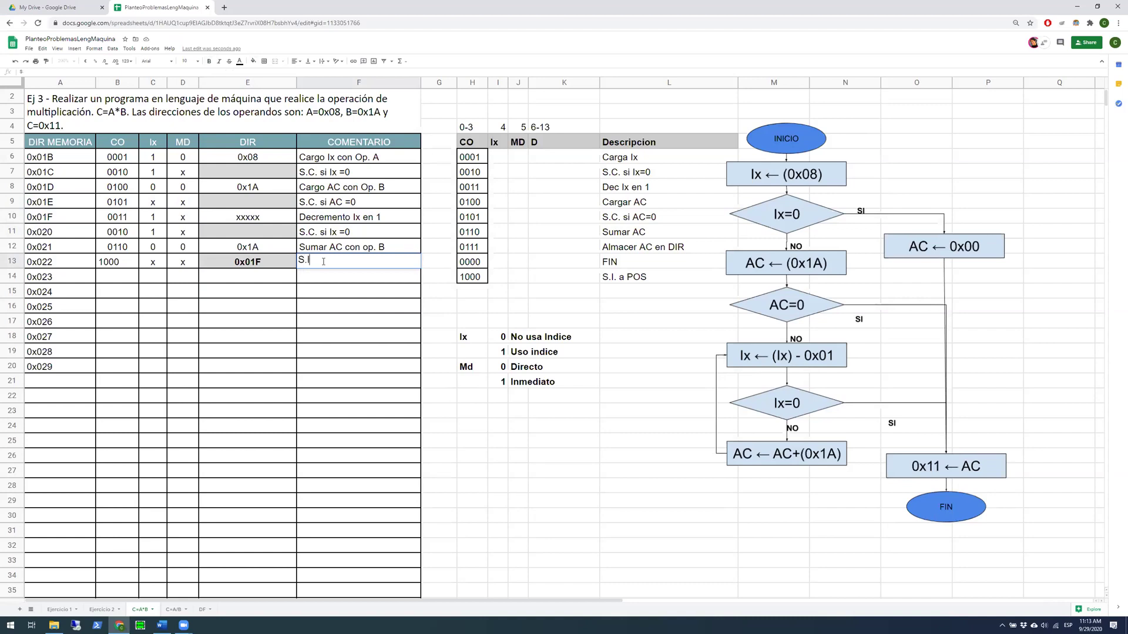
type(".I. a decr indice")
key("Return")
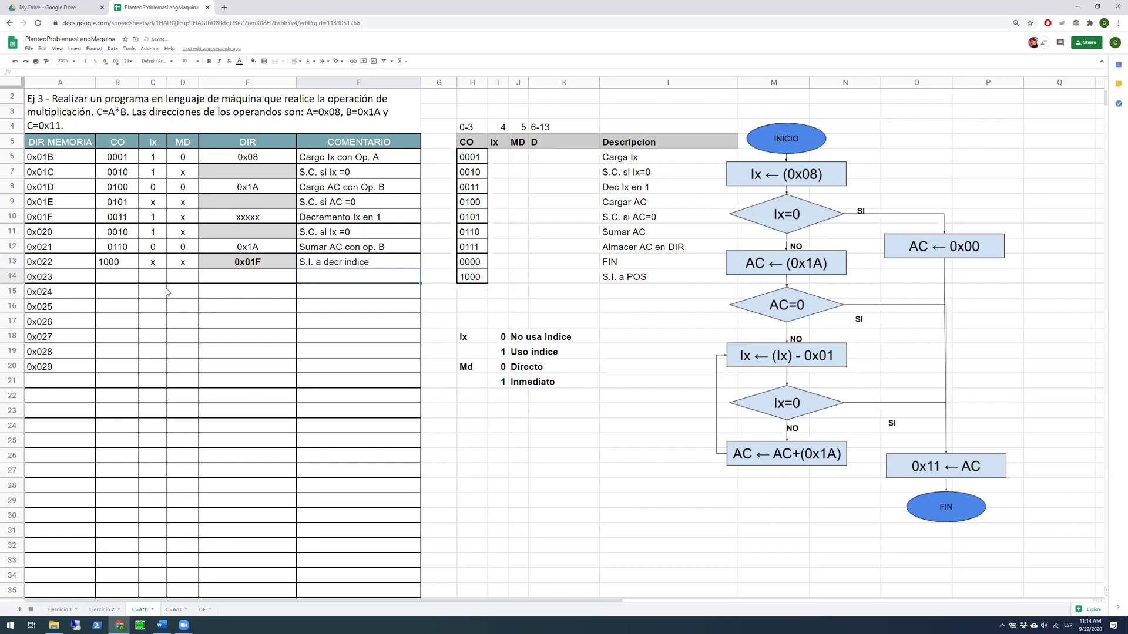
Copy operation code 0100 from the row of address 0x01D into the CO cell of address 0x023
left_click(125, 266)
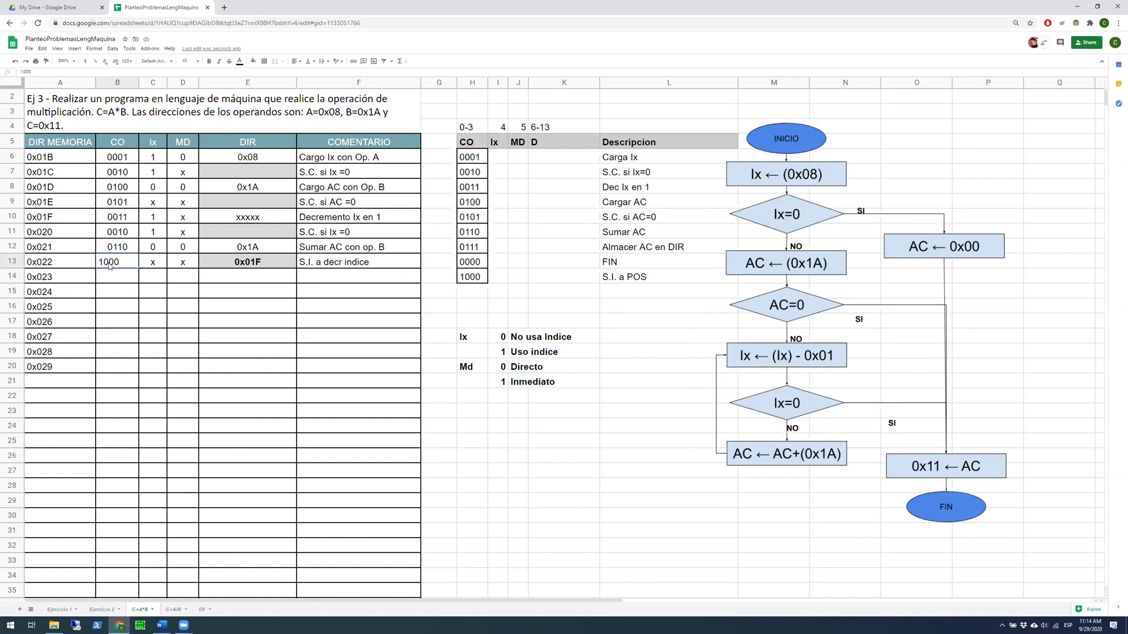
left_click(114, 281)
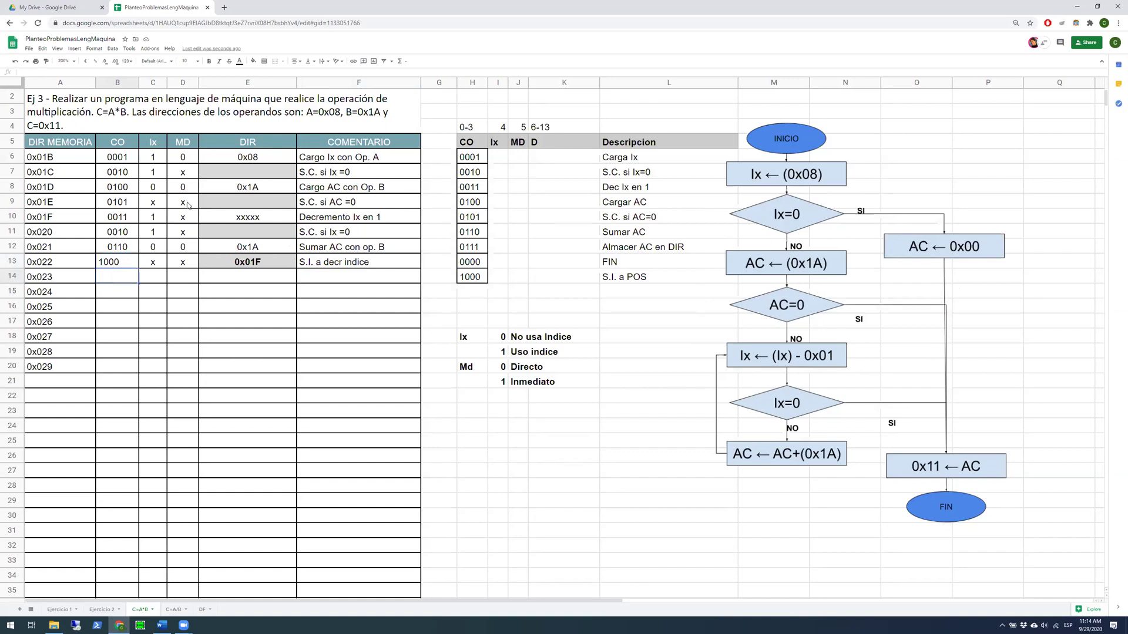
left_click(314, 193)
left_click(122, 193)
key("ctrl+c")
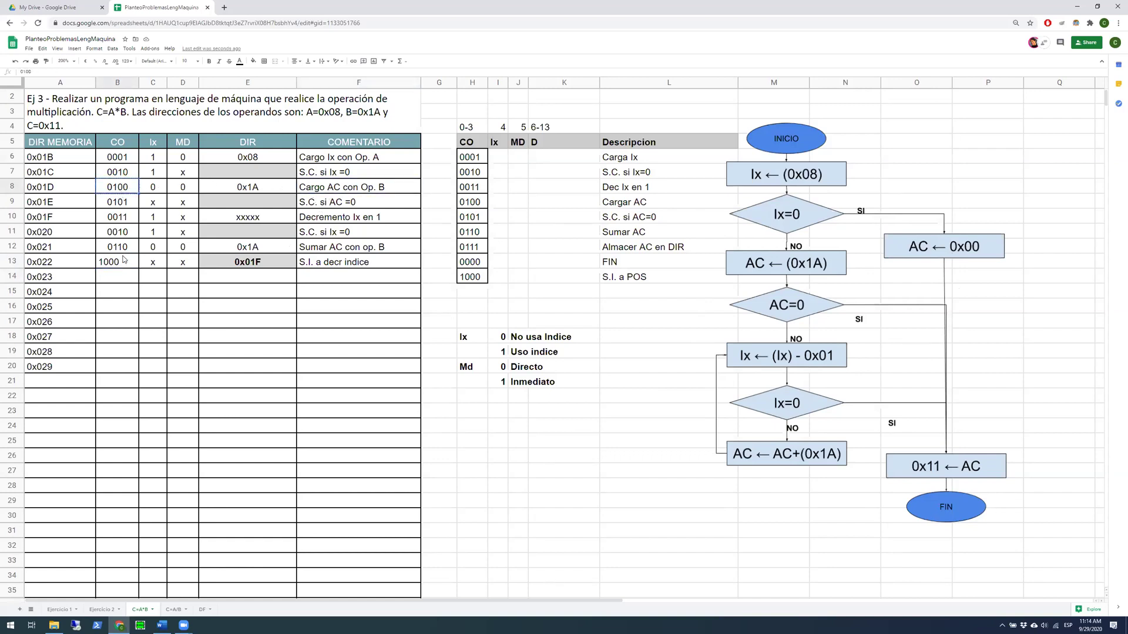
left_click(118, 279)
key("ctrl+v")
For address 0x023, enter Ix 0, MD 1 and DIR 0x00
left_click(154, 281)
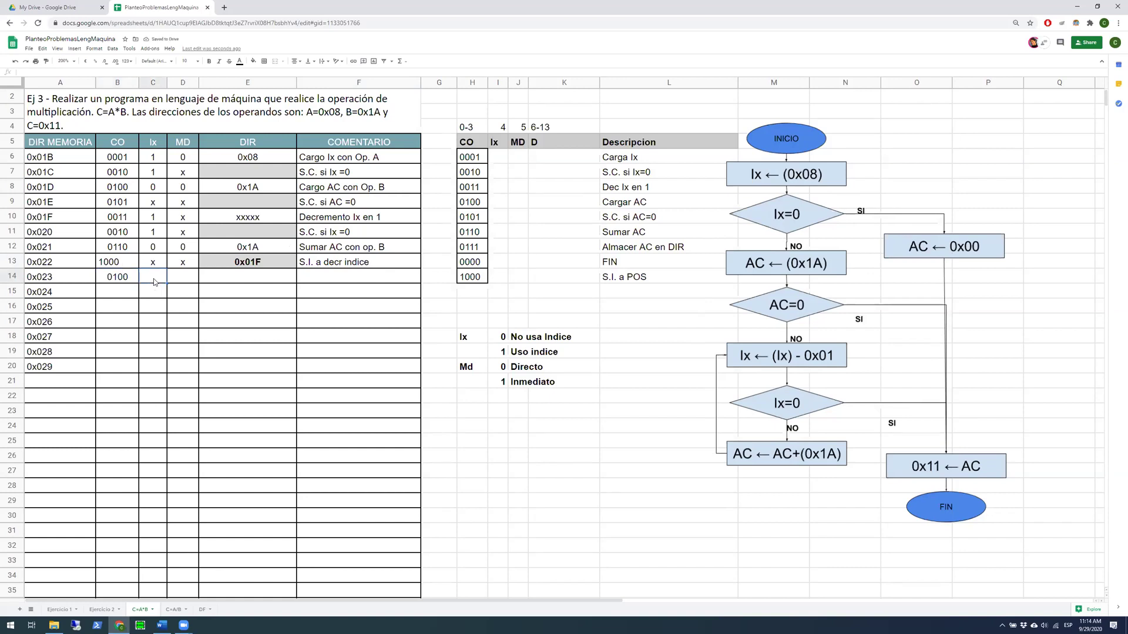
type("0")
left_click(178, 281)
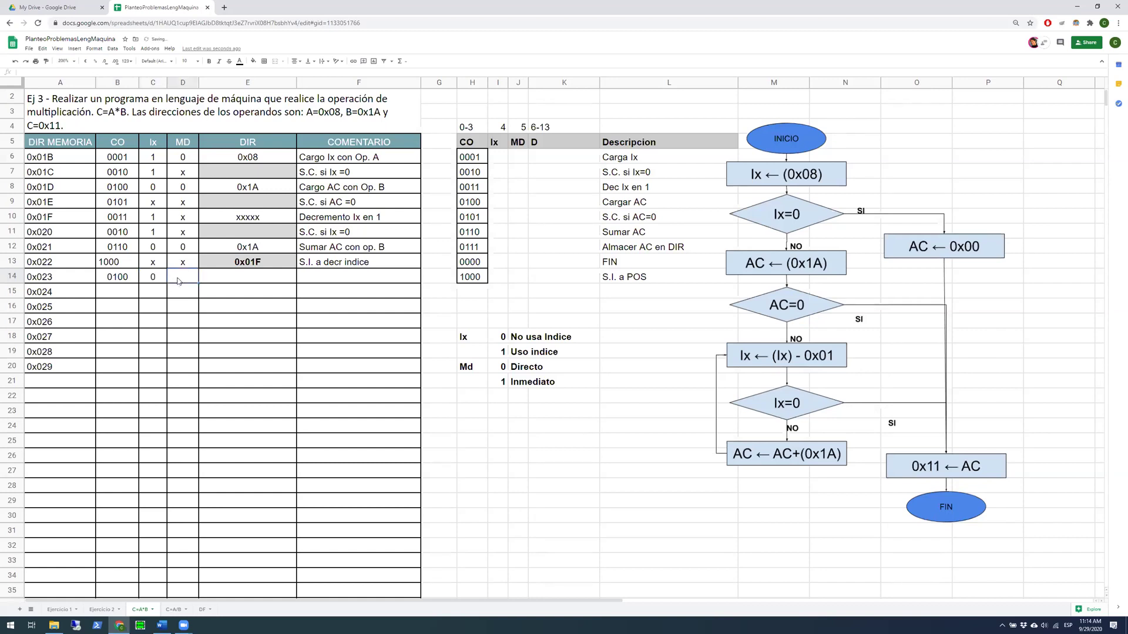
type("1")
left_click(221, 282)
type("0x00")
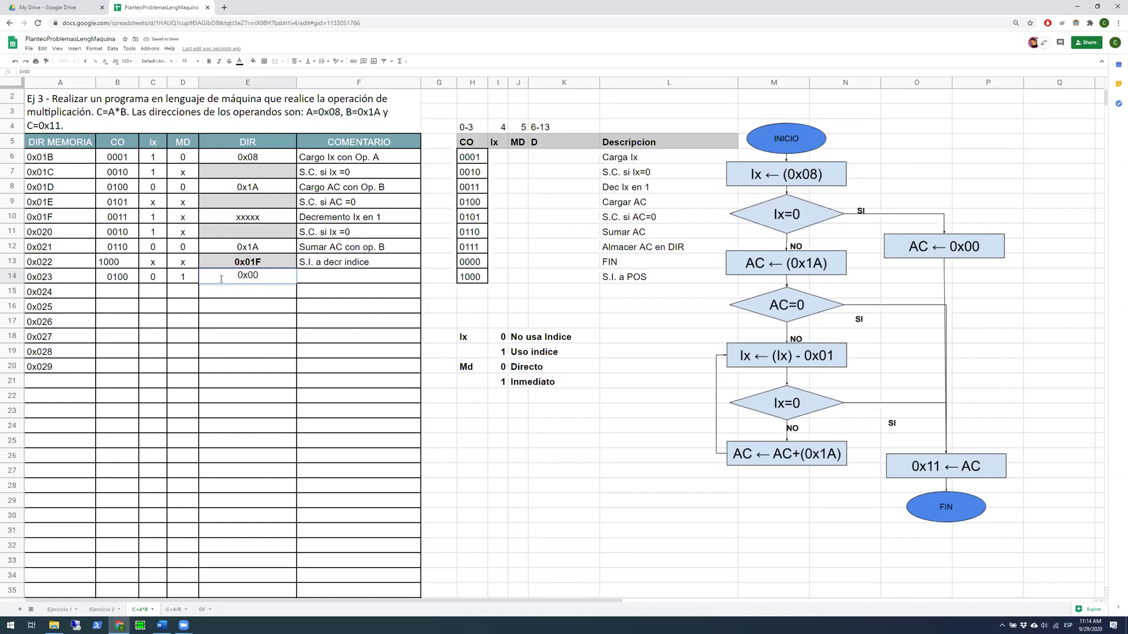
Comment the instruction at address 0x023 with "Cargar 0 en AC"
left_click(325, 273)
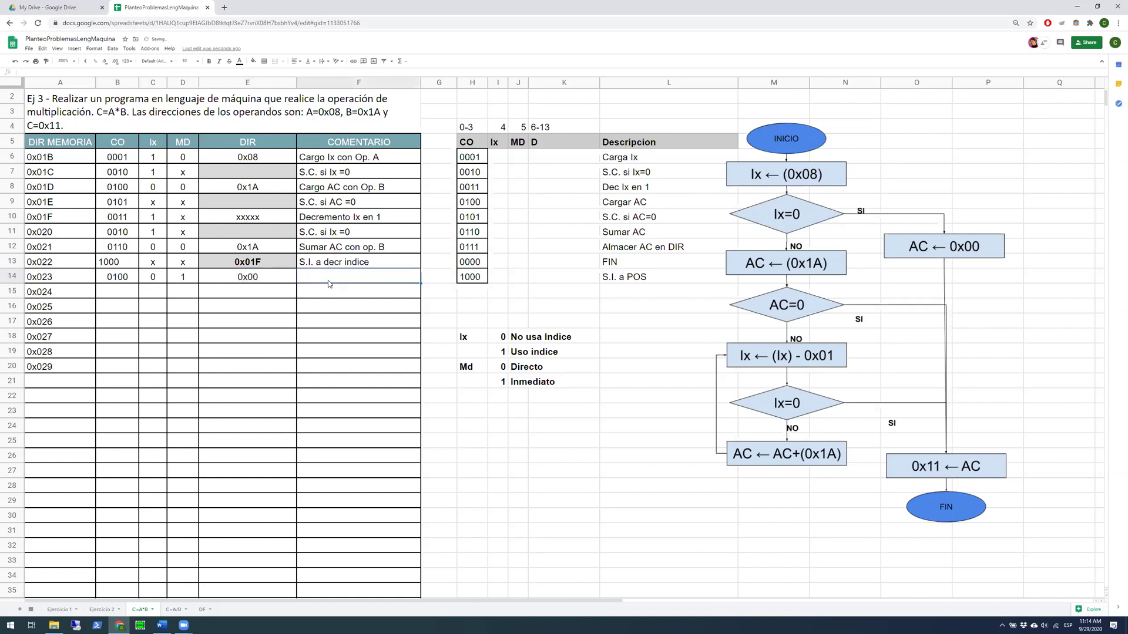
type("Car")
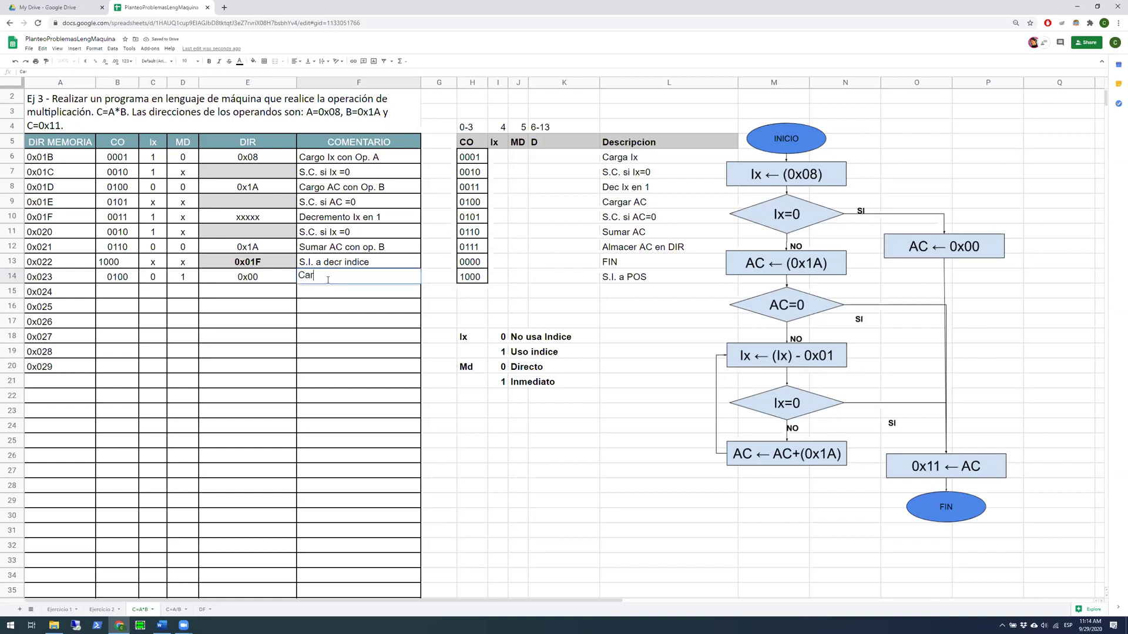
type("gar 0 en AC")
key("Return")
Look up the store-accumulator code in the legend and enter 0111 as the CO of address 0x024
left_click(132, 293)
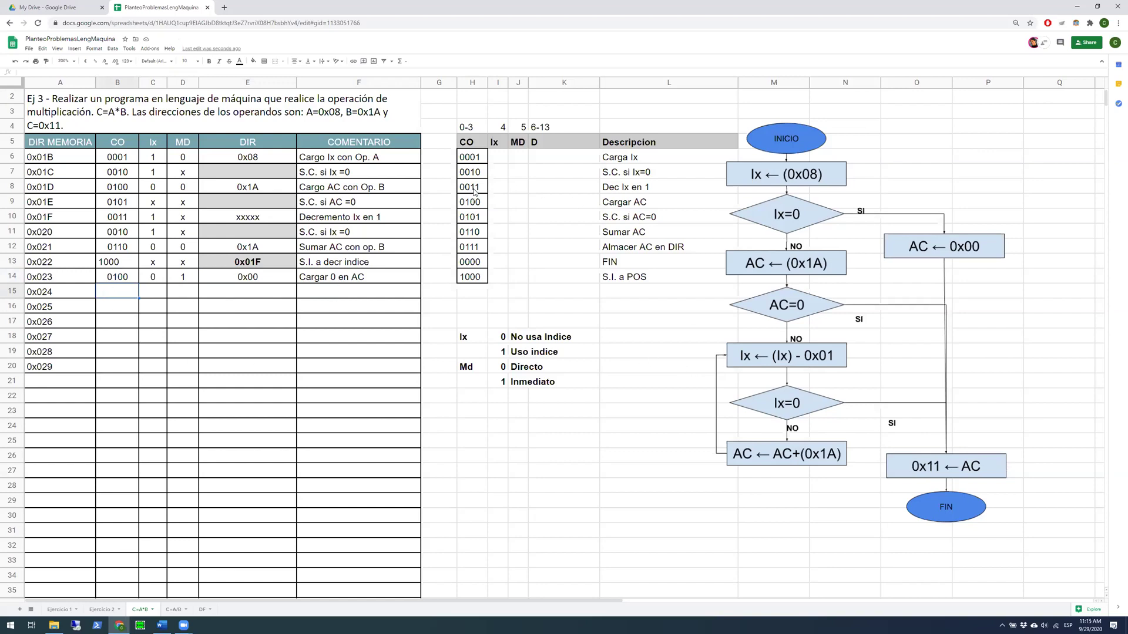
left_click(478, 249)
left_click(132, 296)
type("0111")
Centre-align the legend codes in H6:H14 and the program's CO cells in B6:B20
left_click(121, 266)
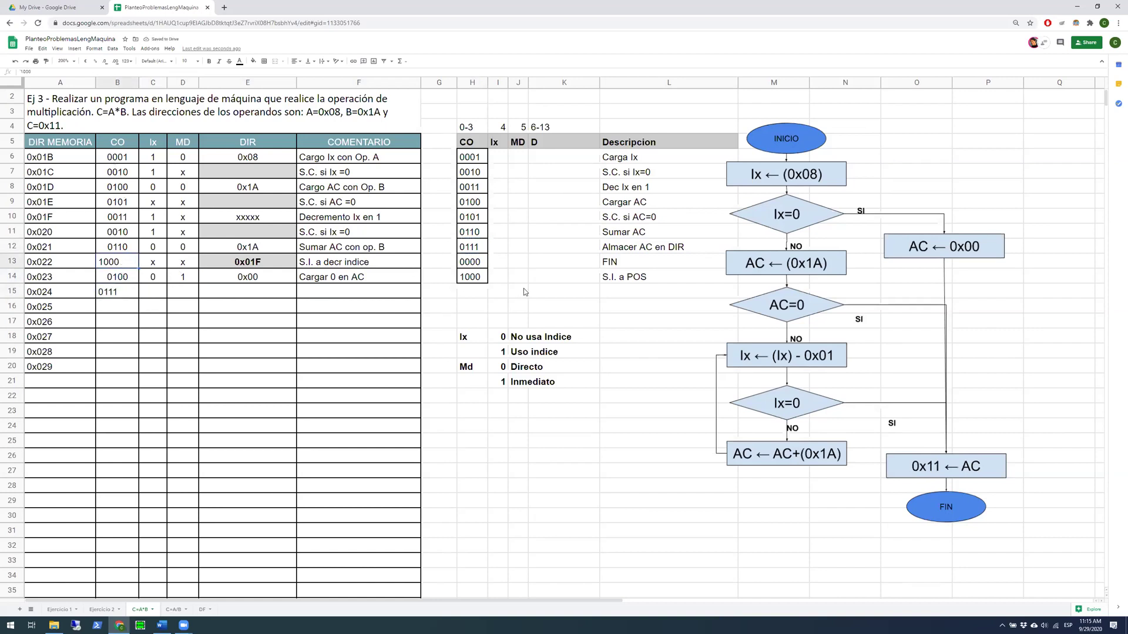
left_click_drag(471, 158, 472, 279)
left_click(295, 61)
left_click(303, 75)
left_click_drag(131, 158, 117, 365)
left_click(297, 62)
left_click(303, 72)
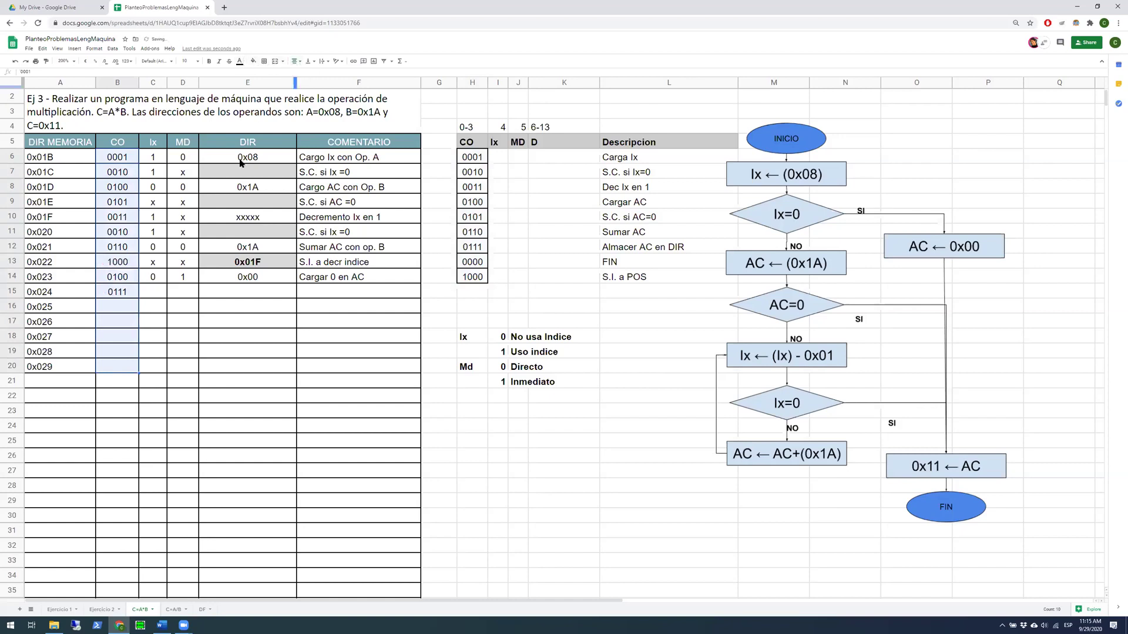
left_click(209, 282)
For address 0x024, enter Ix 0, MD 0 and DIR 0x011
left_click(152, 295)
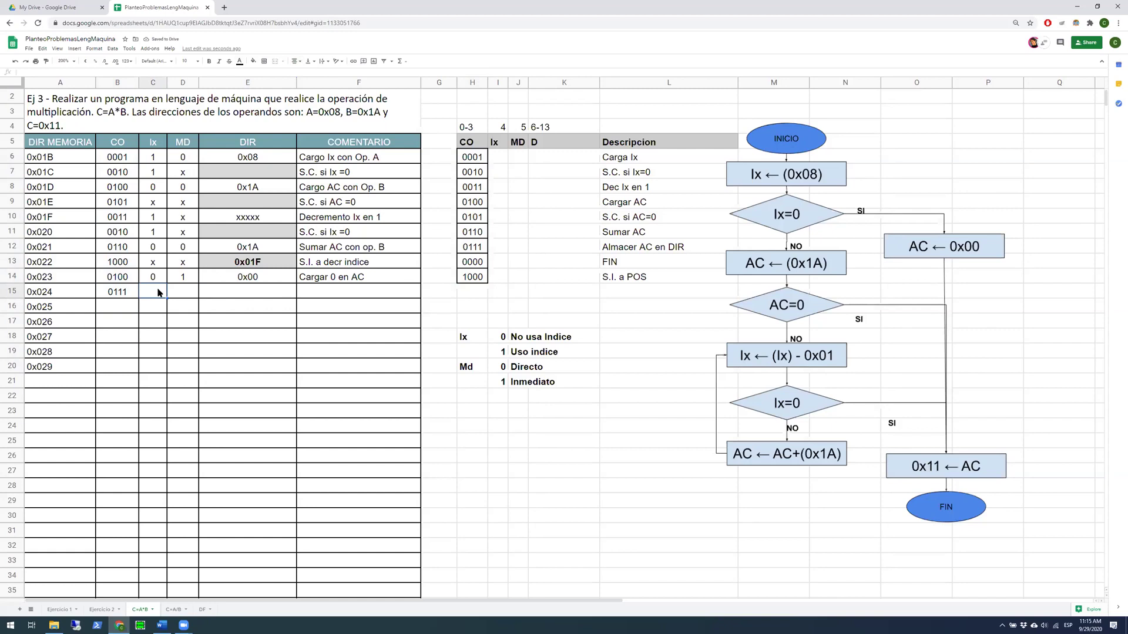
type("0")
left_click(176, 295)
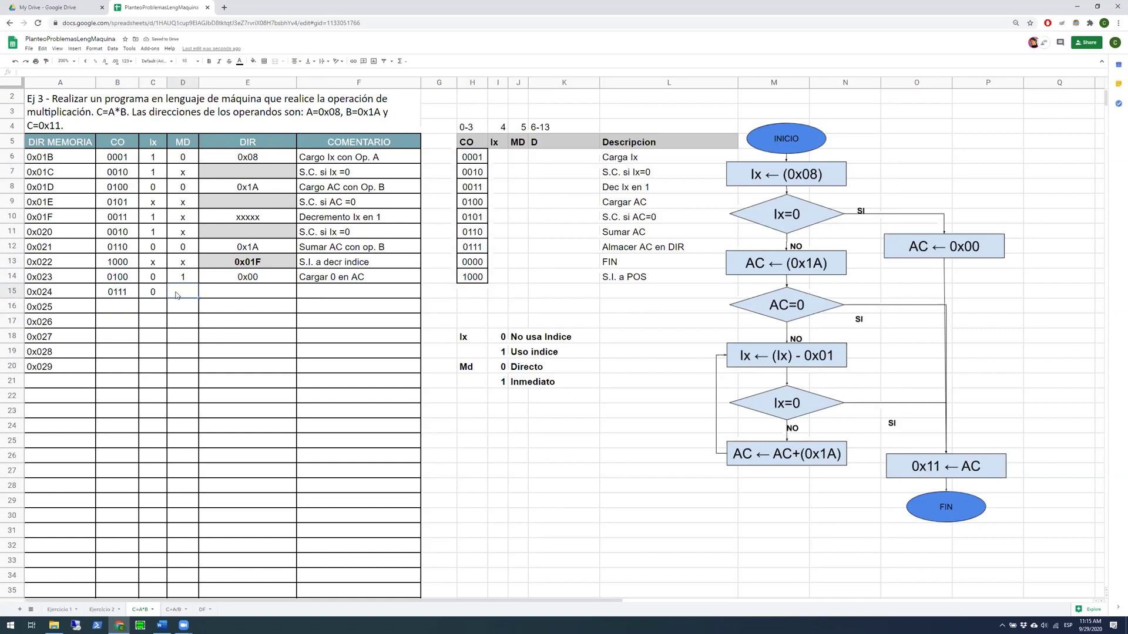
type("0")
key("Tab")
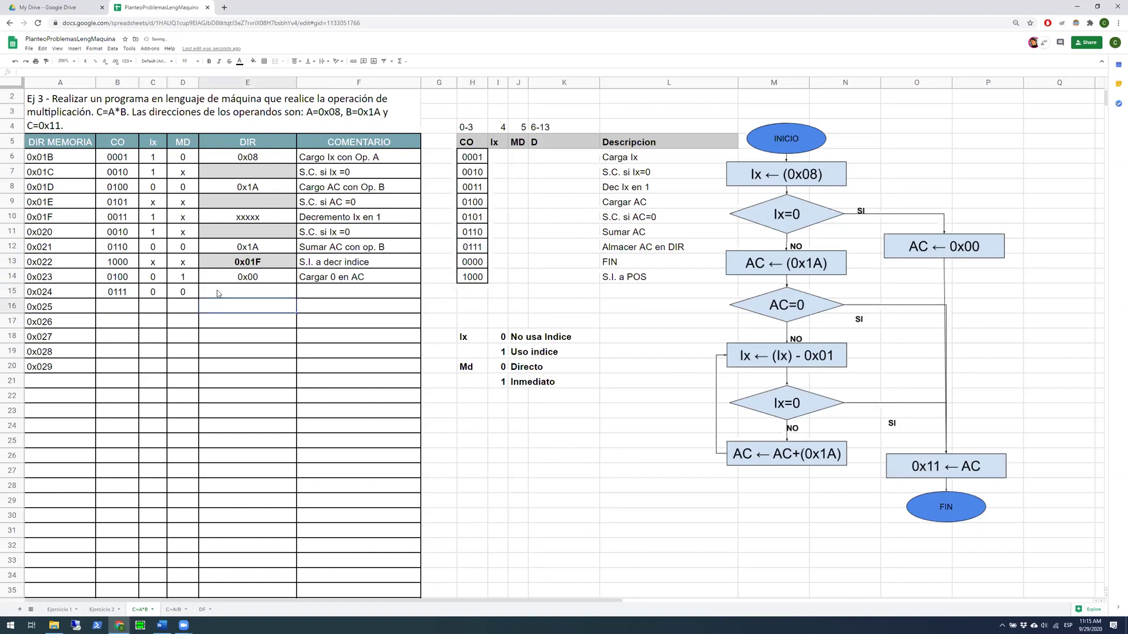
type("0")
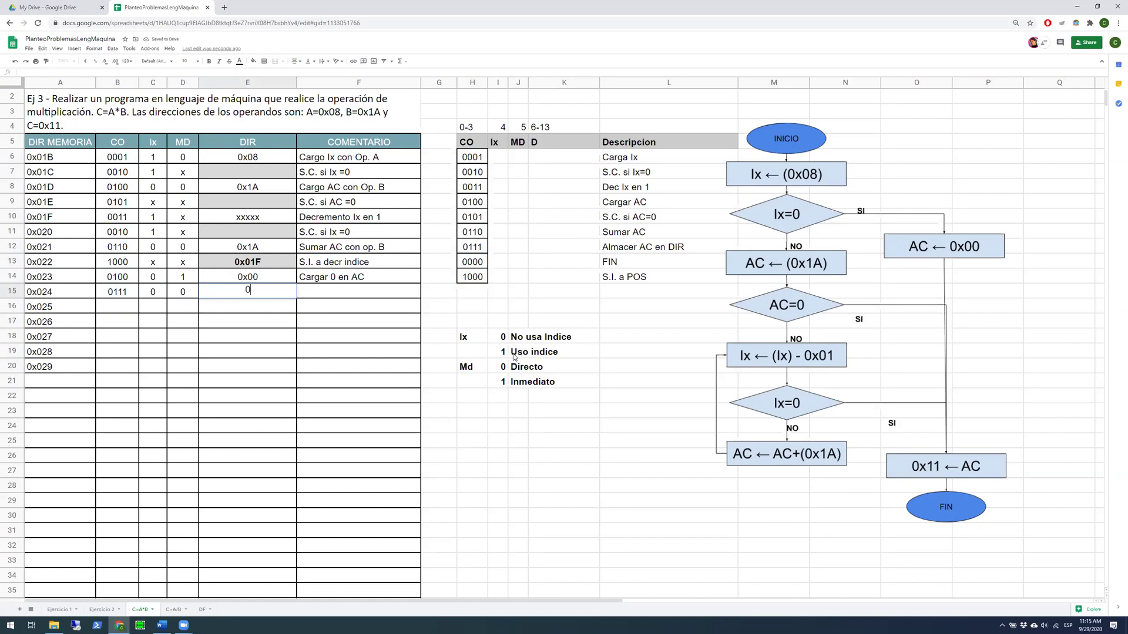
type("x011")
Edit the flowchart drawing so its addresses read 0x011 and, in both AC boxes, 0x01A, widen the addition box and save the drawing
left_click(933, 476)
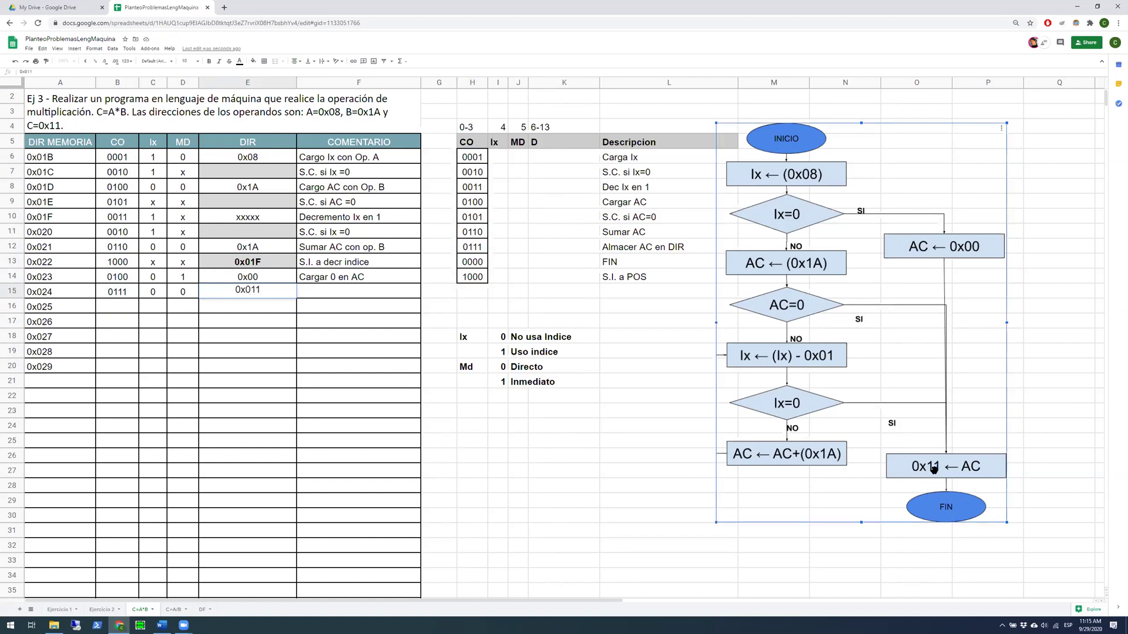
double_click(908, 449)
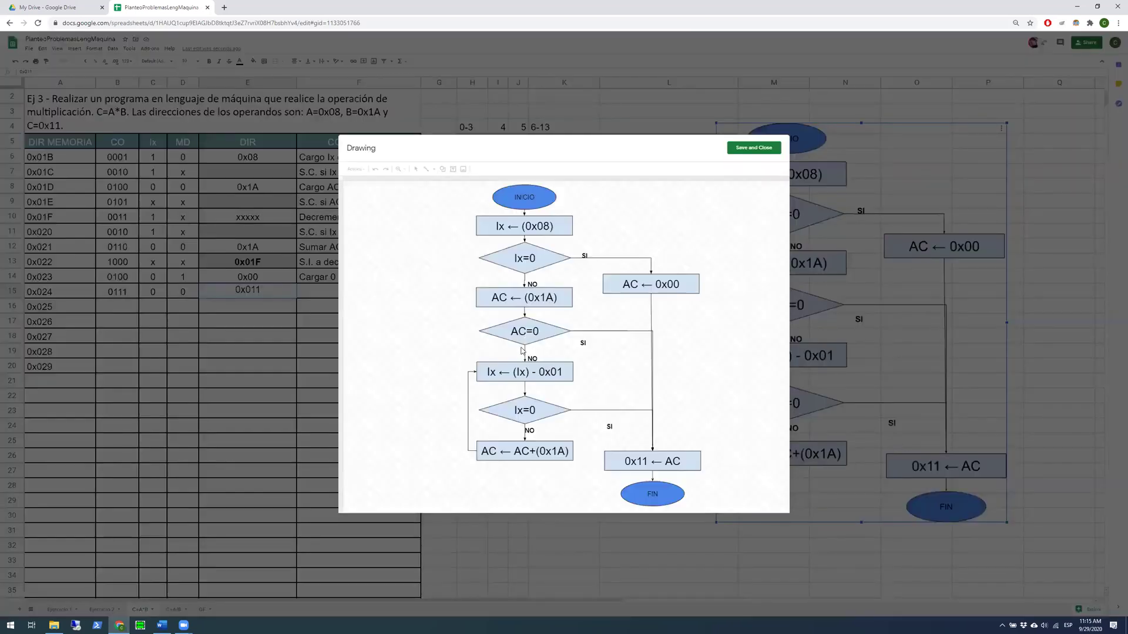
left_click(641, 463)
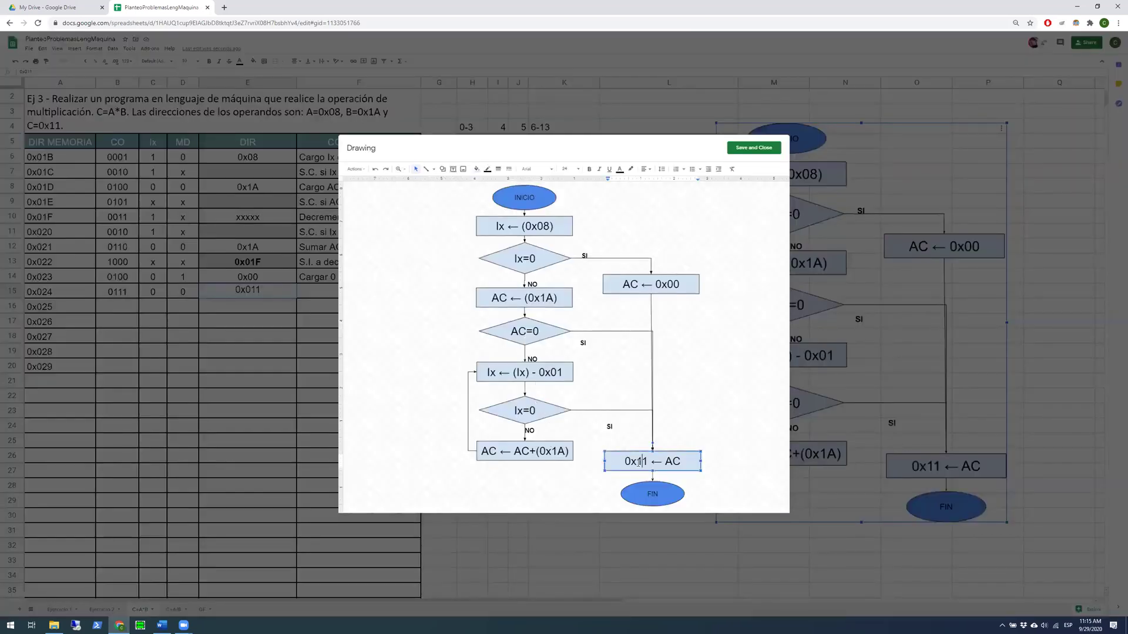
type("0")
left_click(554, 452)
type("0")
left_click_drag(574, 452, 580, 451)
left_click(541, 300)
type("0")
left_click(580, 307)
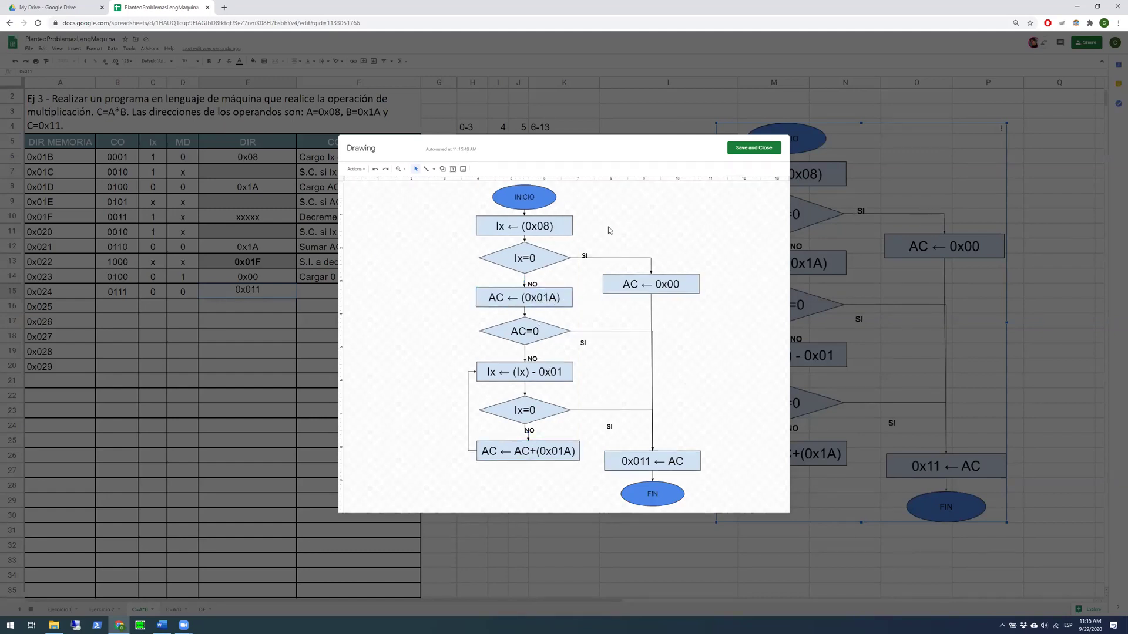
left_click(754, 147)
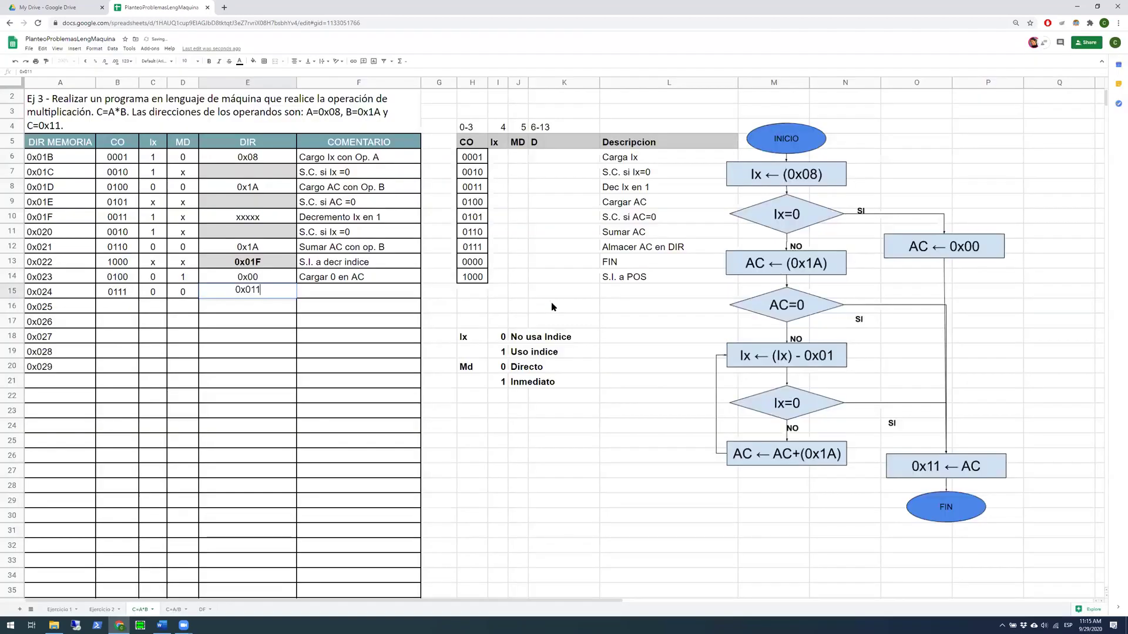
Shrink the flowchart slightly and position it beside the legend, starting near row 5
left_click(756, 206)
mouse_move(717, 125)
left_mouse_down()
mouse_move(835, 288)
mouse_move(931, 478)
mouse_move(969, 511)
left_mouse_up()
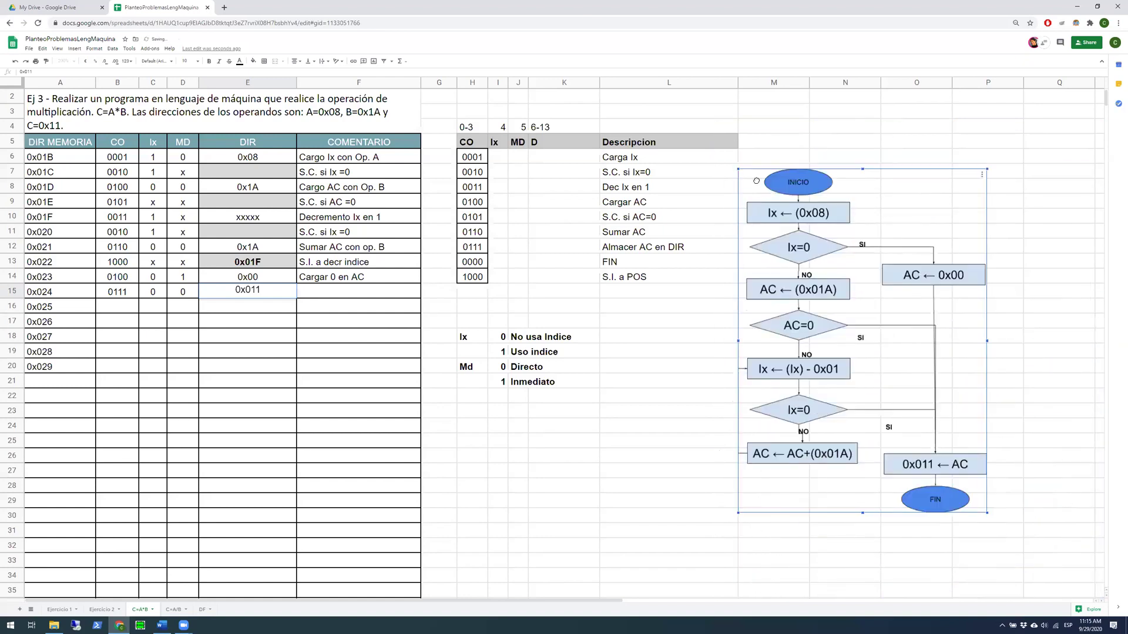
left_click(246, 344)
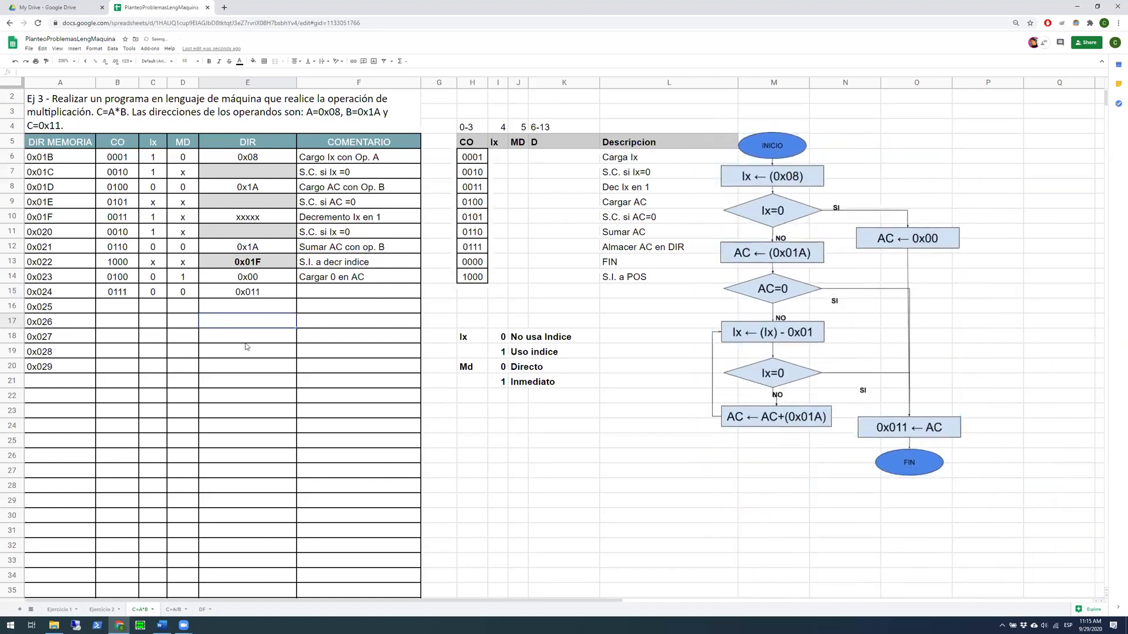
Comment the instruction at address 0x024 with "Almacenar AC en C"
left_click(321, 293)
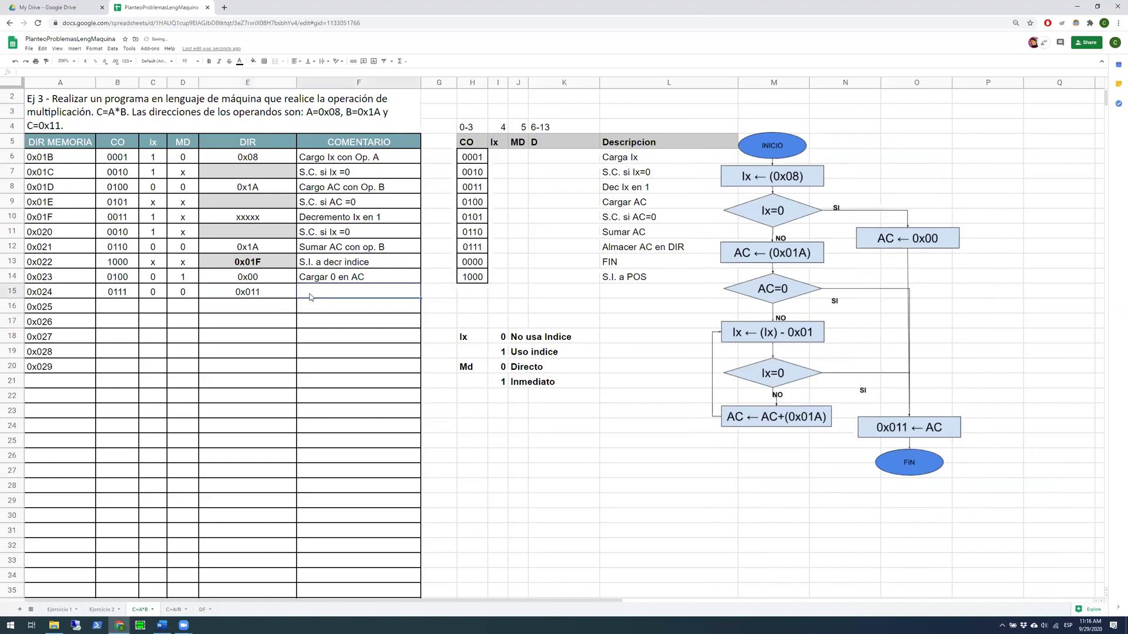
type("Almacern")
type("a")
key("BackSpace")
key("BackSpace")
key("BackSpace")
key("BackSpace")
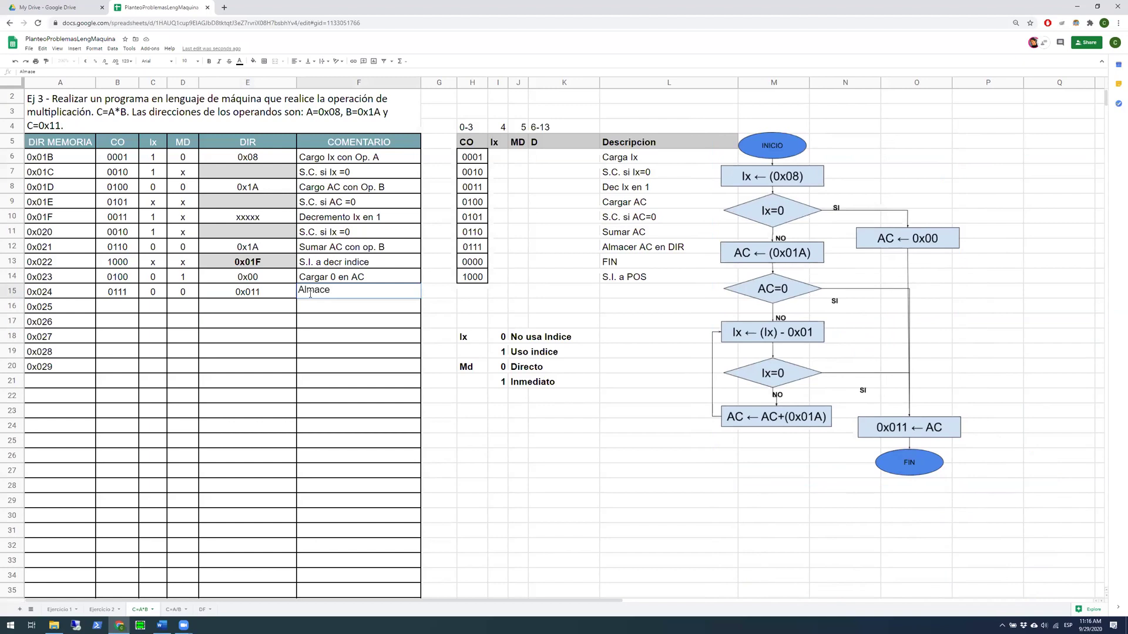
type("nar A C en C")
key("Return")
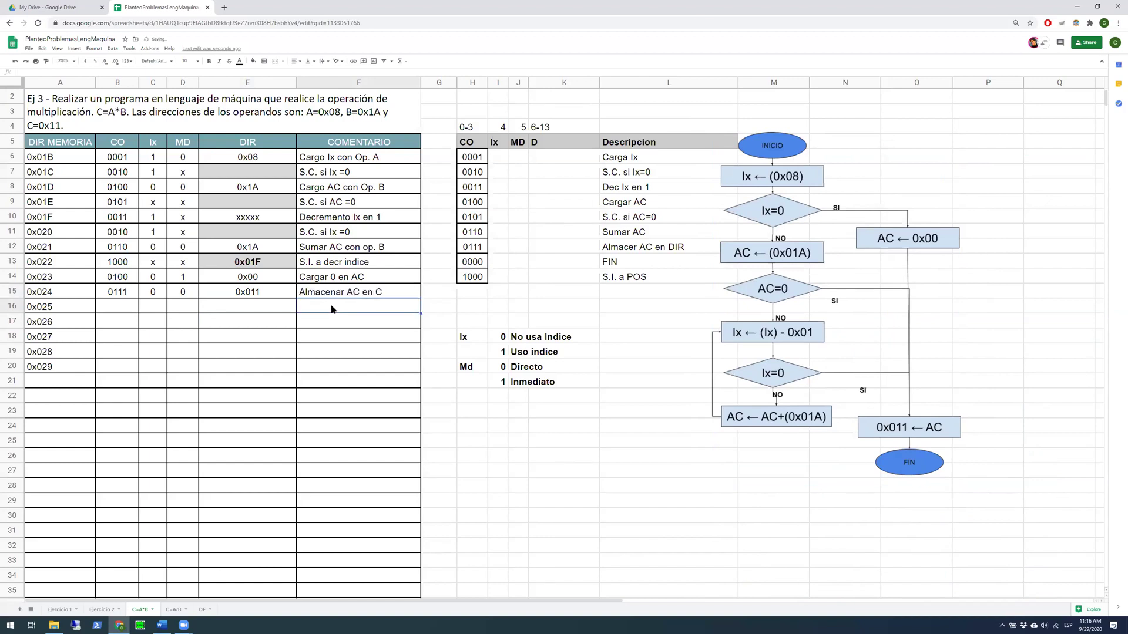
left_click(257, 296)
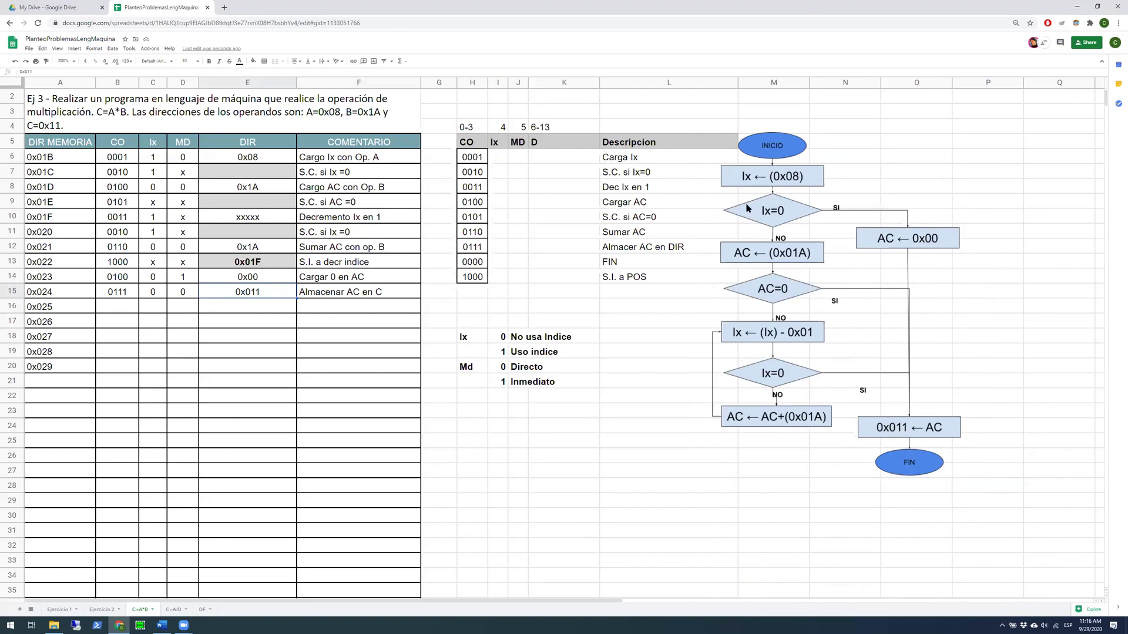
Copy address 0x023 from the memory column into the DIR field of the conditional jump at 0x01C
left_click(255, 175)
left_click(61, 174)
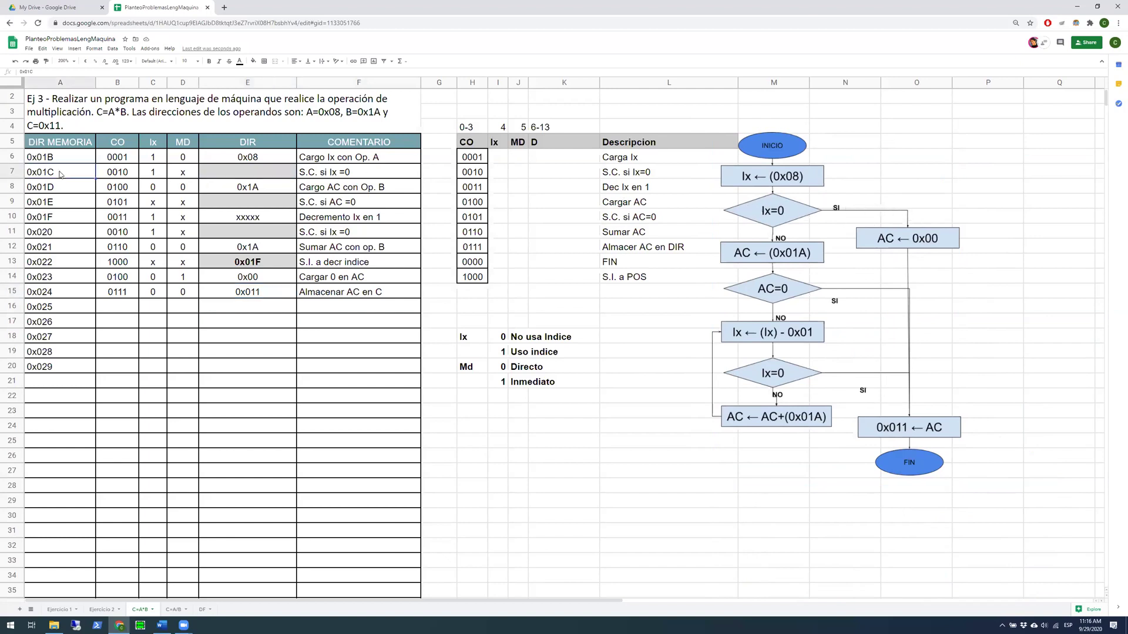
left_click(224, 173)
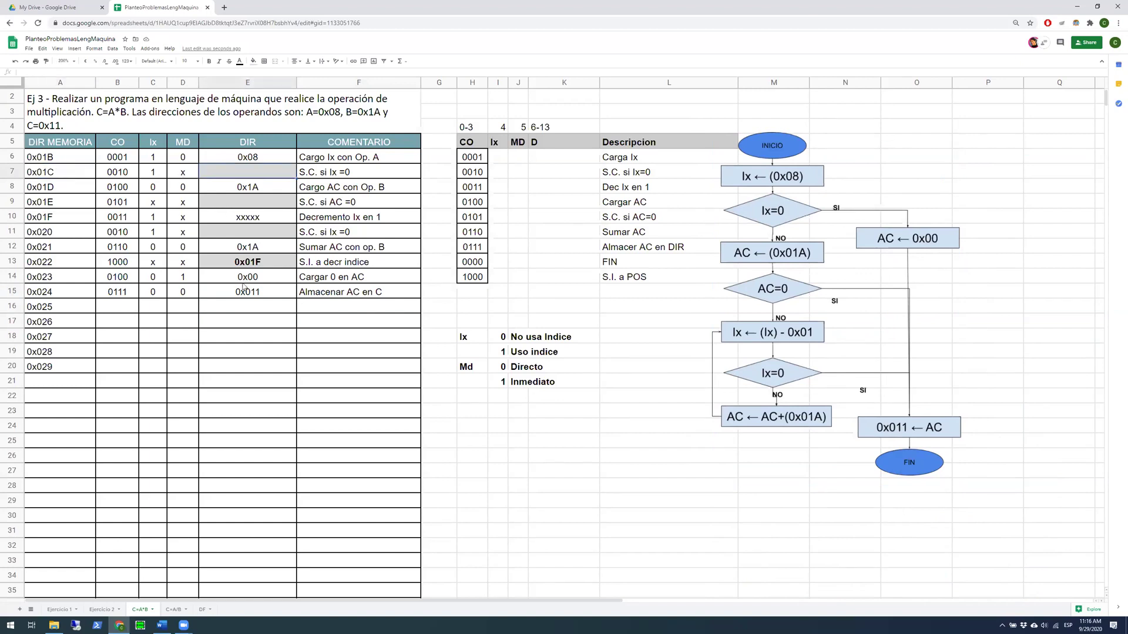
left_click(60, 295)
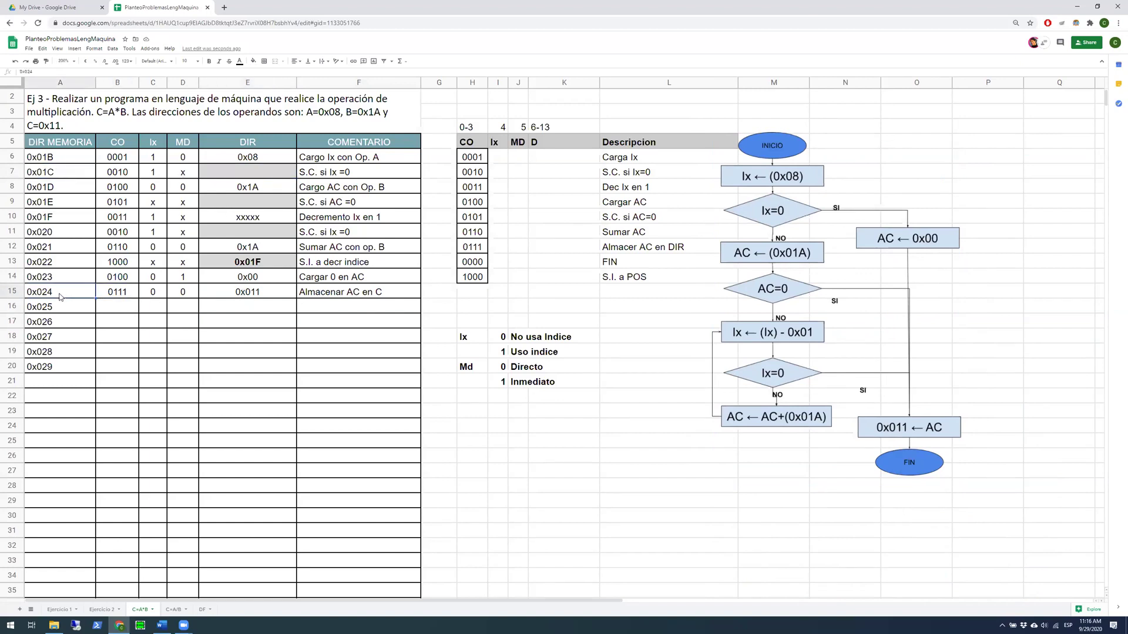
double_click(57, 275)
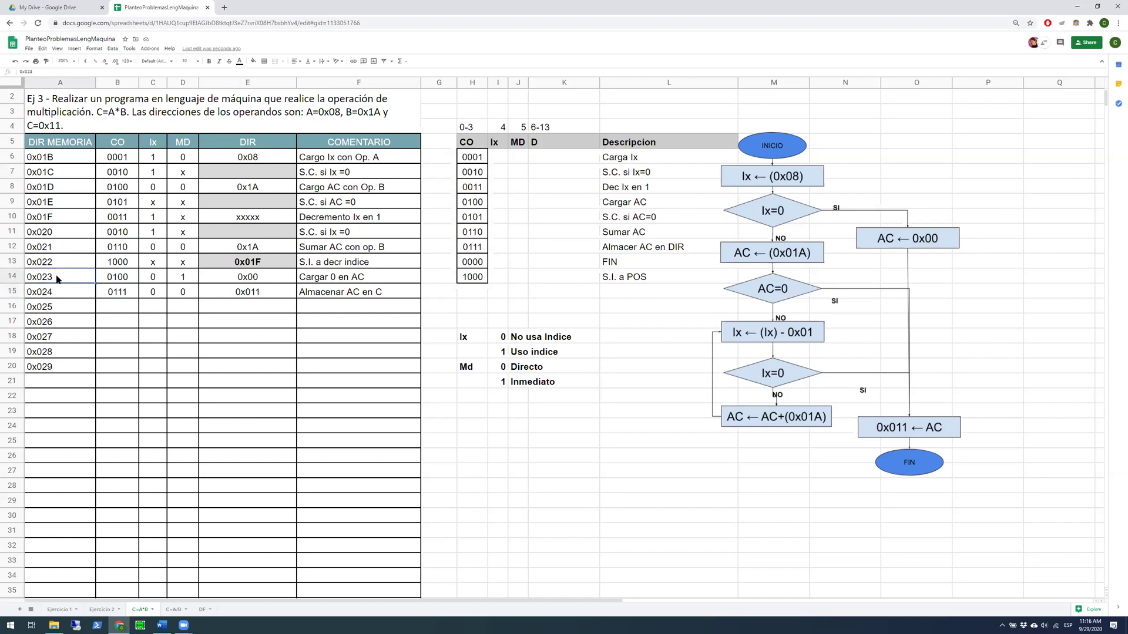
left_click_drag(57, 275, 26, 275)
key("ctrl+c")
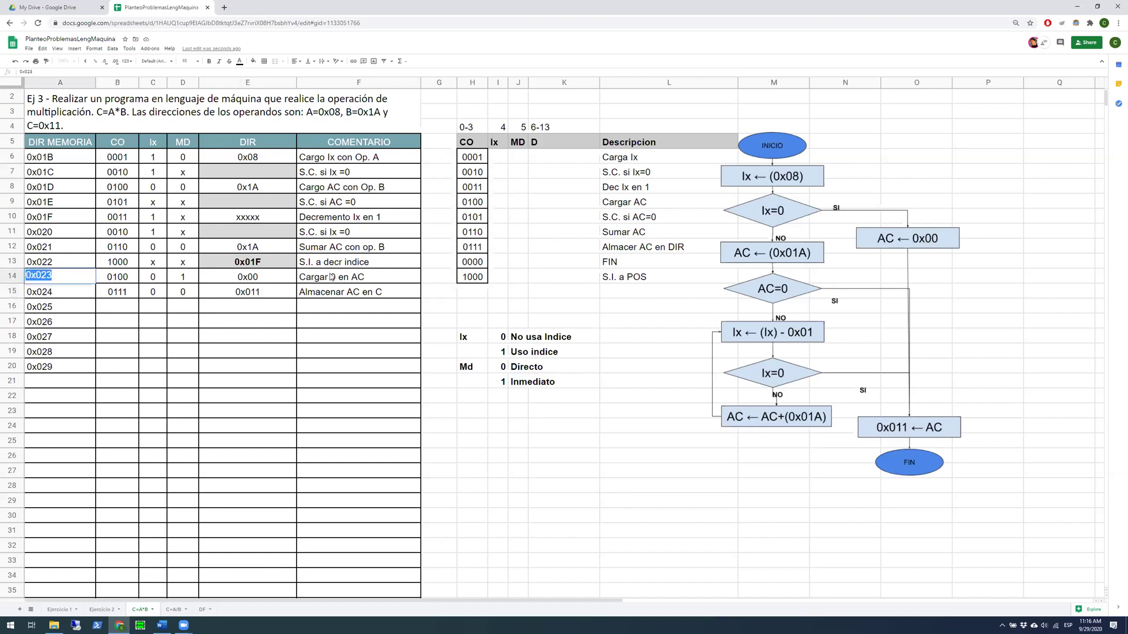
double_click(275, 175)
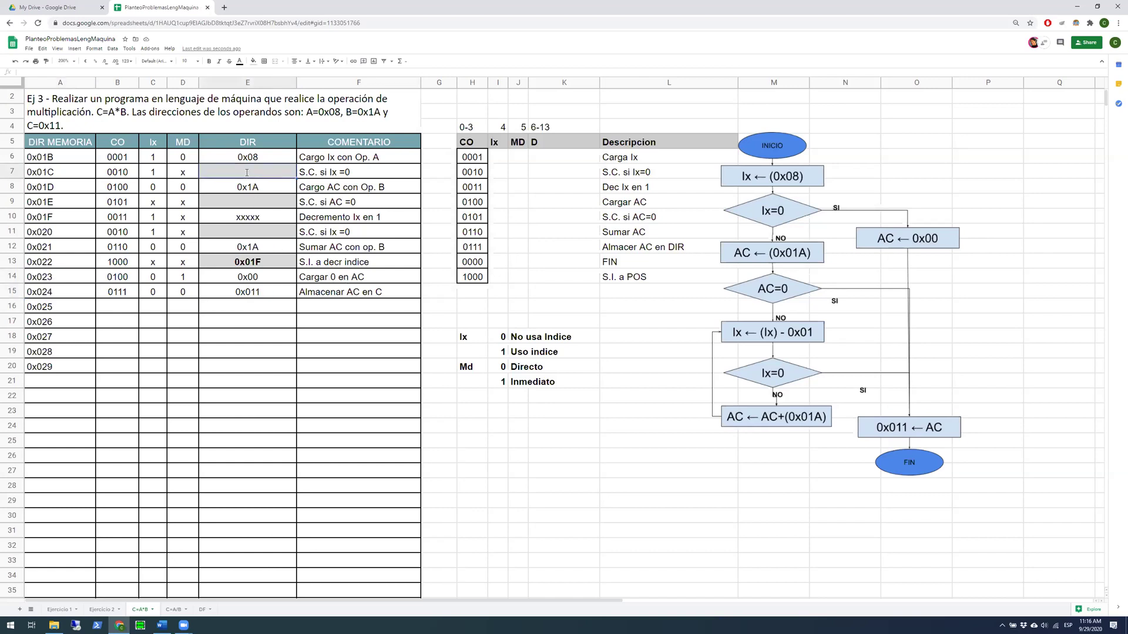
key("ctrl+v")
Make the DIR cells of the conditional jumps at 0x01C, 0x01E and 0x020 bold
left_click(255, 203, "ctrl")
left_click(251, 231, "ctrl")
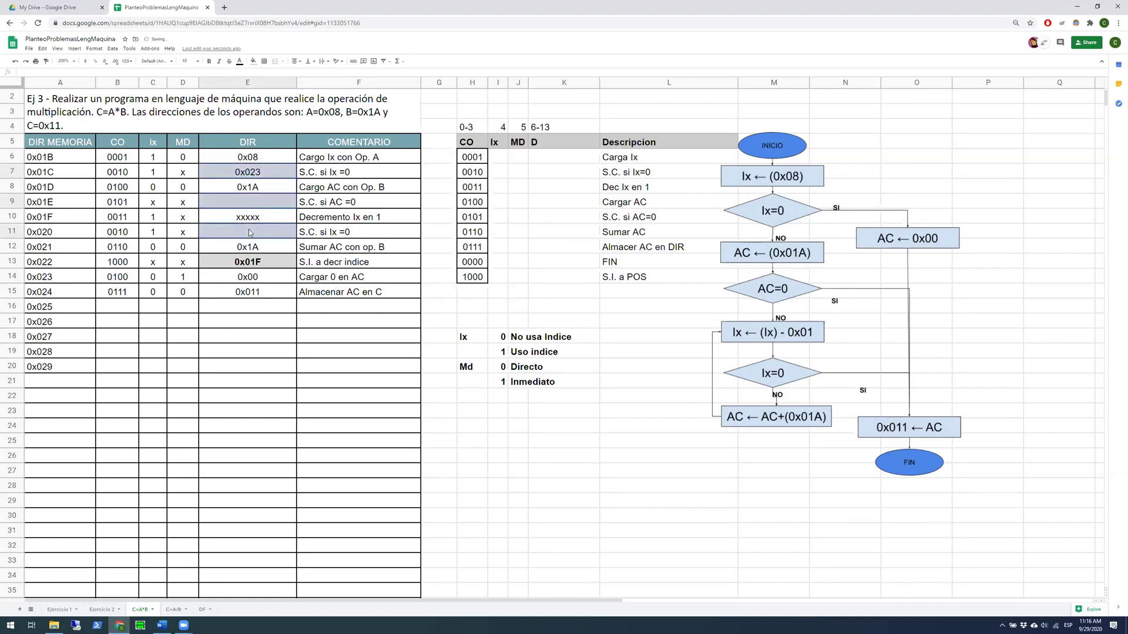
left_click(209, 61)
left_click(304, 253)
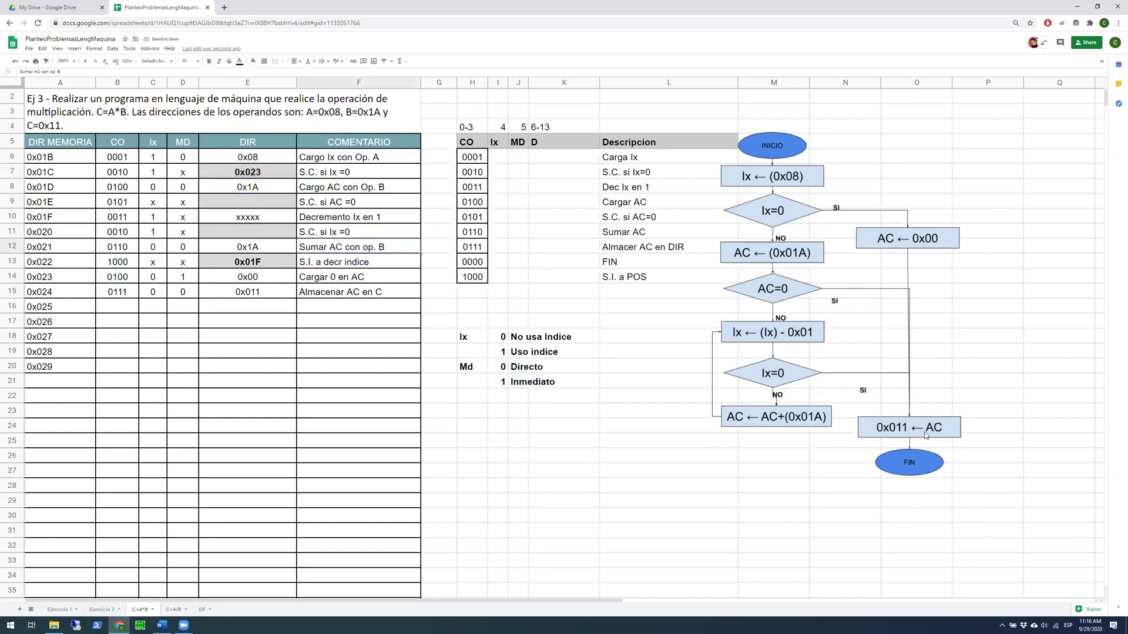
Copy address 0x024 from the memory column into the DIR field of the AC=0 jump at 0x01E
left_click(302, 203)
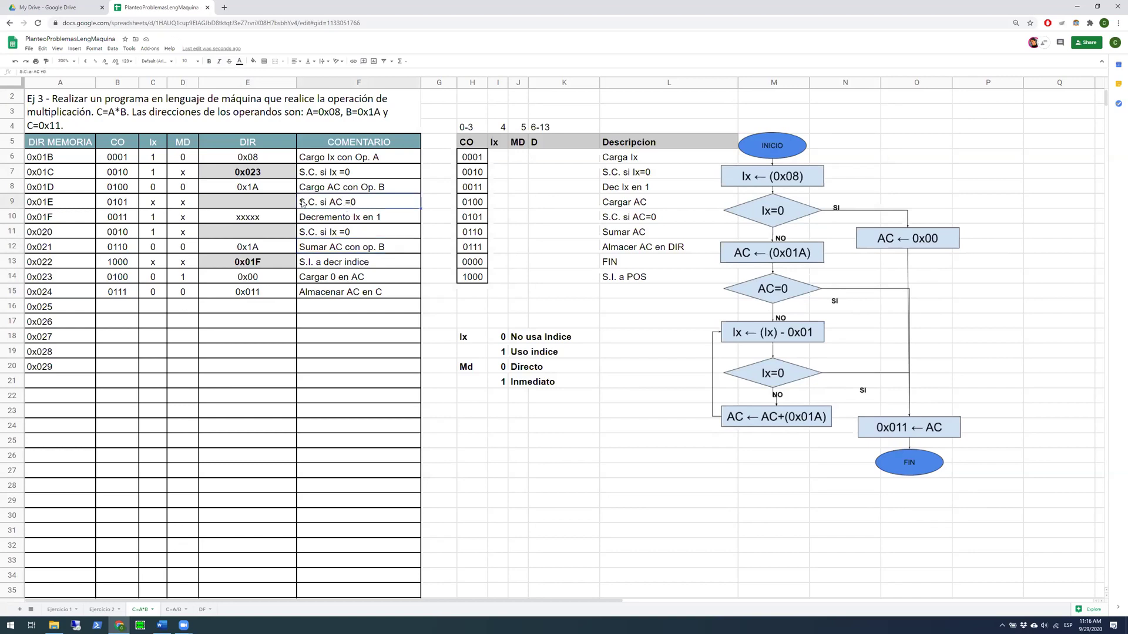
left_click(256, 205)
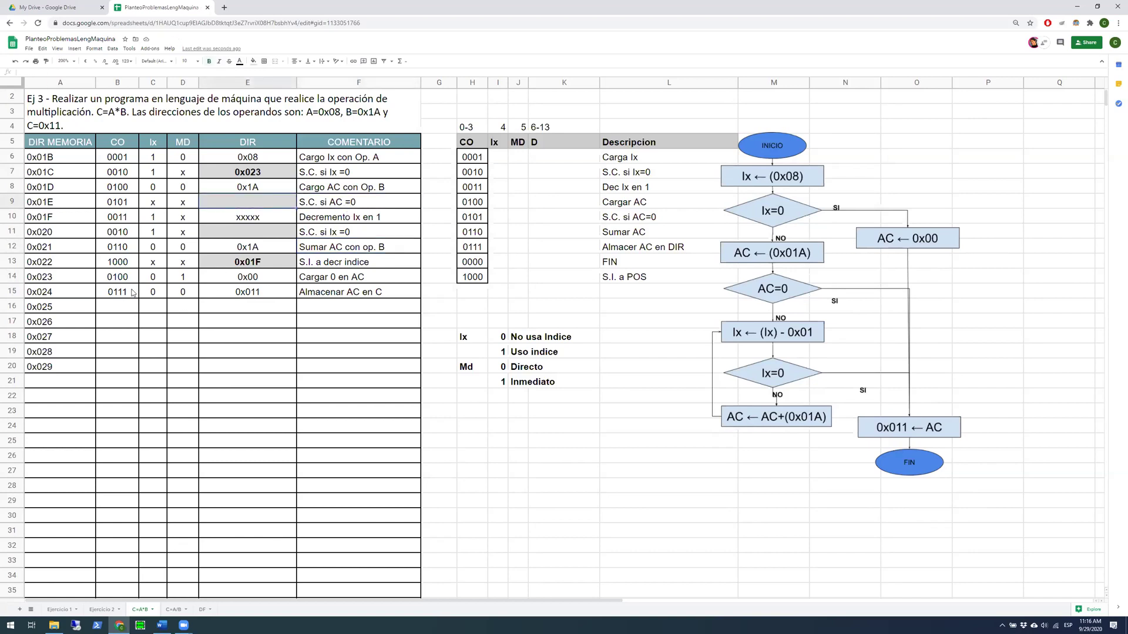
double_click(57, 293)
left_click_drag(57, 291, 24, 290)
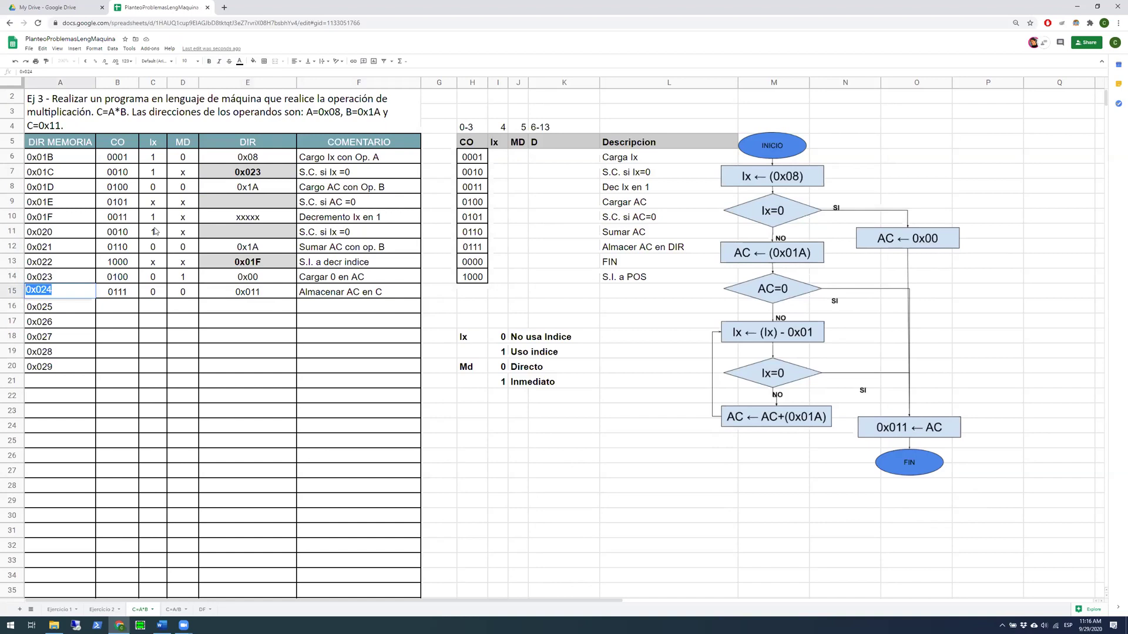
key("ctrl+c")
left_click(257, 206)
key("ctrl+v")
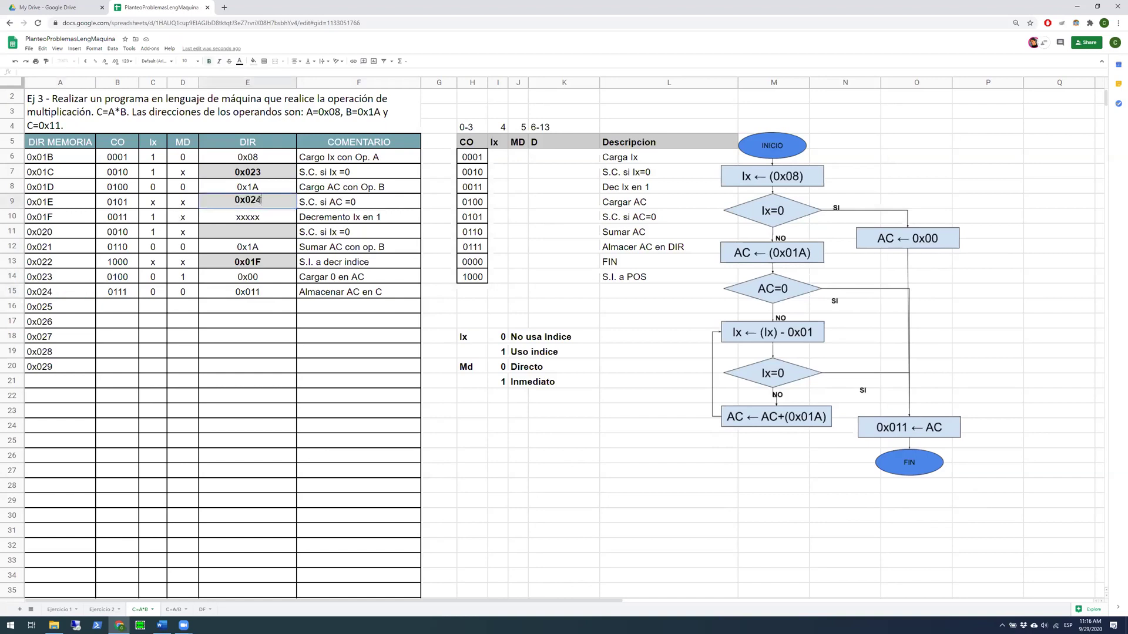
Paste the copied address 0x024 into the DIR field of the Ix=0 jump at 0x020
left_click(246, 233)
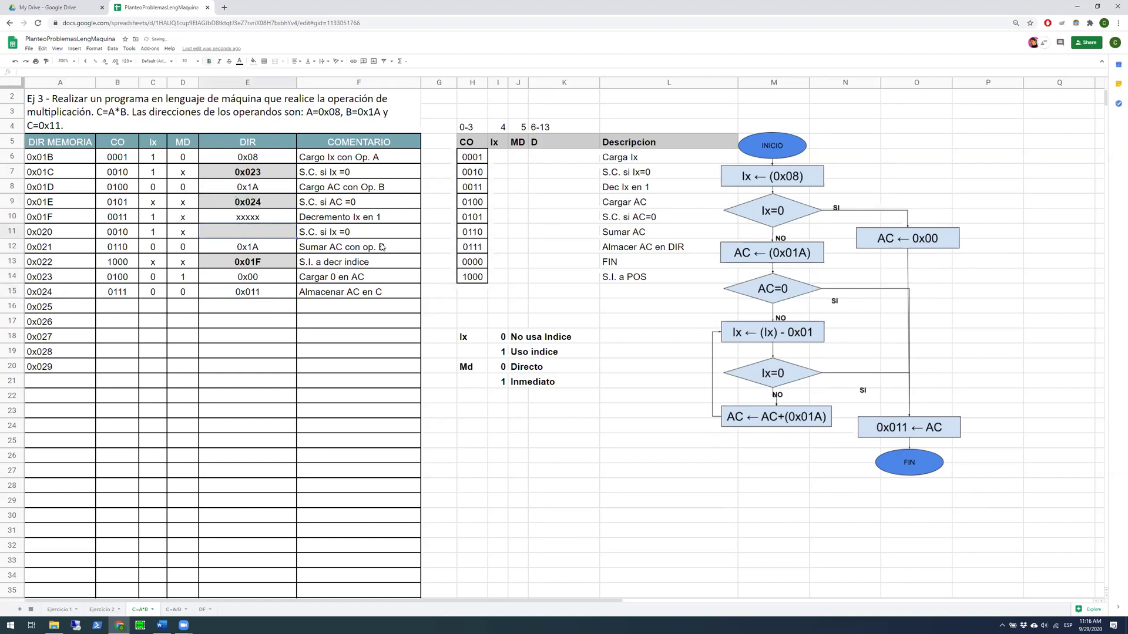
left_click(751, 368)
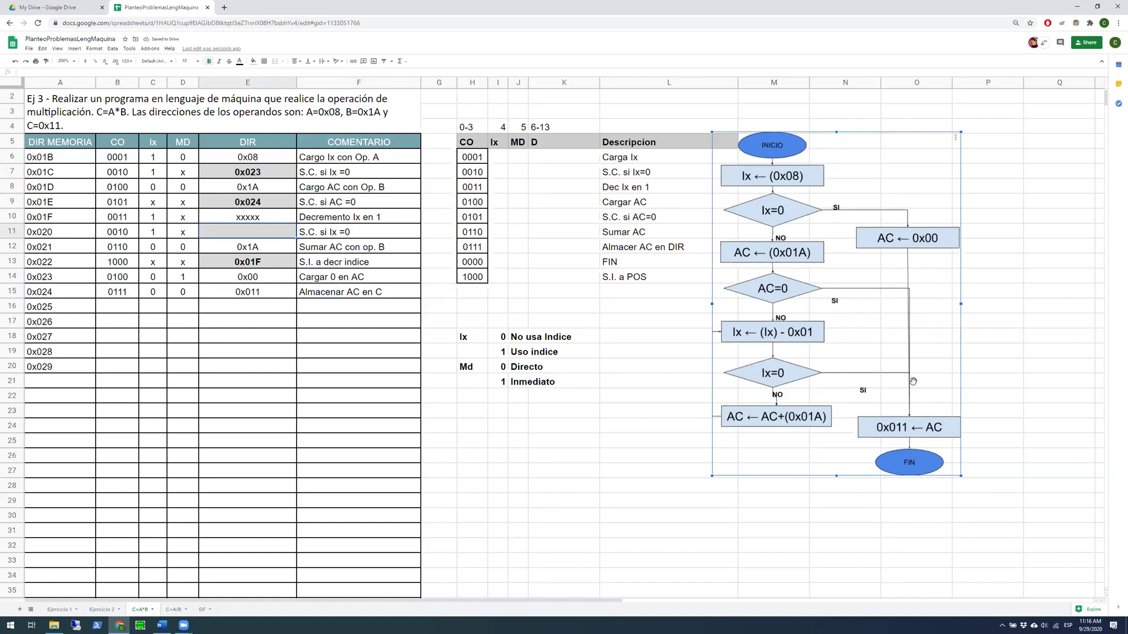
left_click(256, 238)
key("ctrl+v")
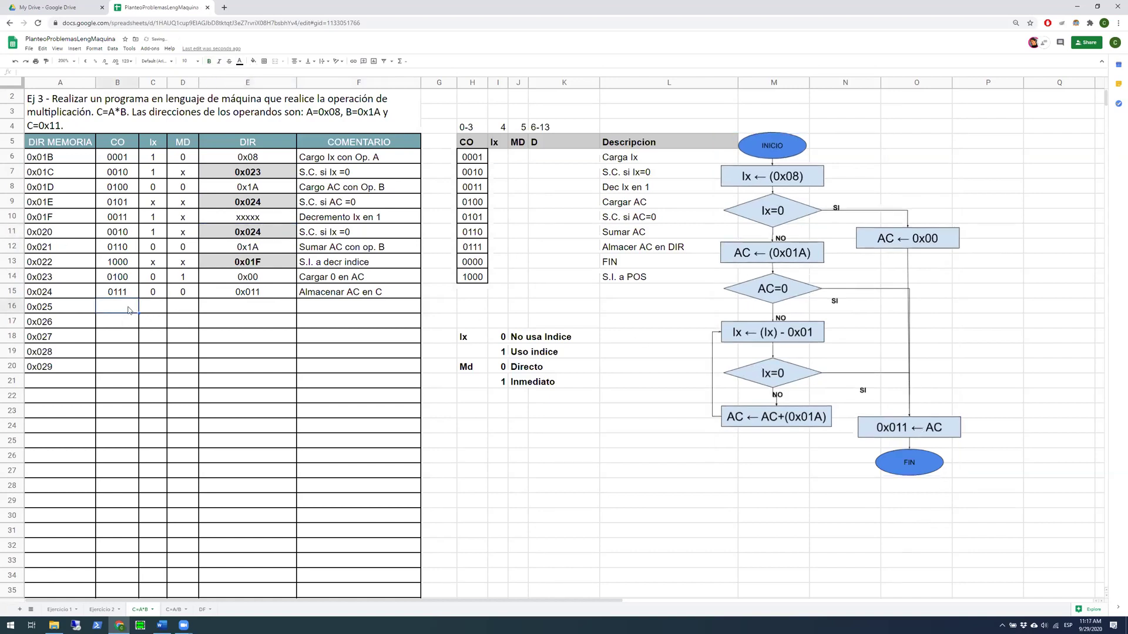
For address 0x025, enter CO 0000 as text, Ix x, MD x and DIR xxxxx
type("000")
key("BackSpace")
key("BackSpace")
key("BackSpace")
type("'000")
type("0")
key("Tab")
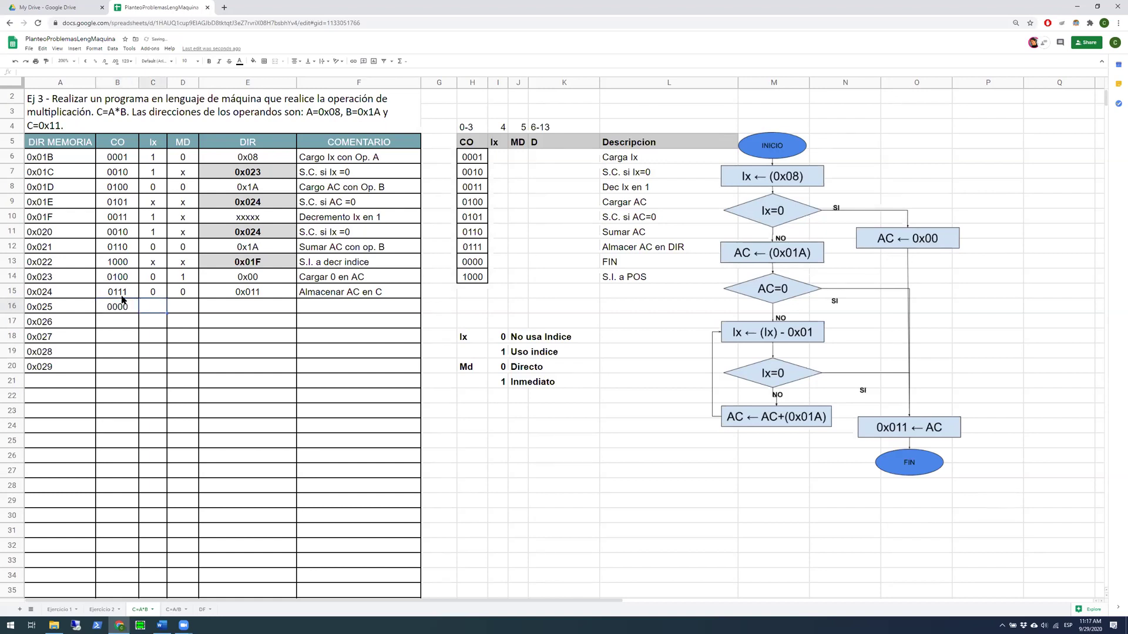
type("x")
key("Tab")
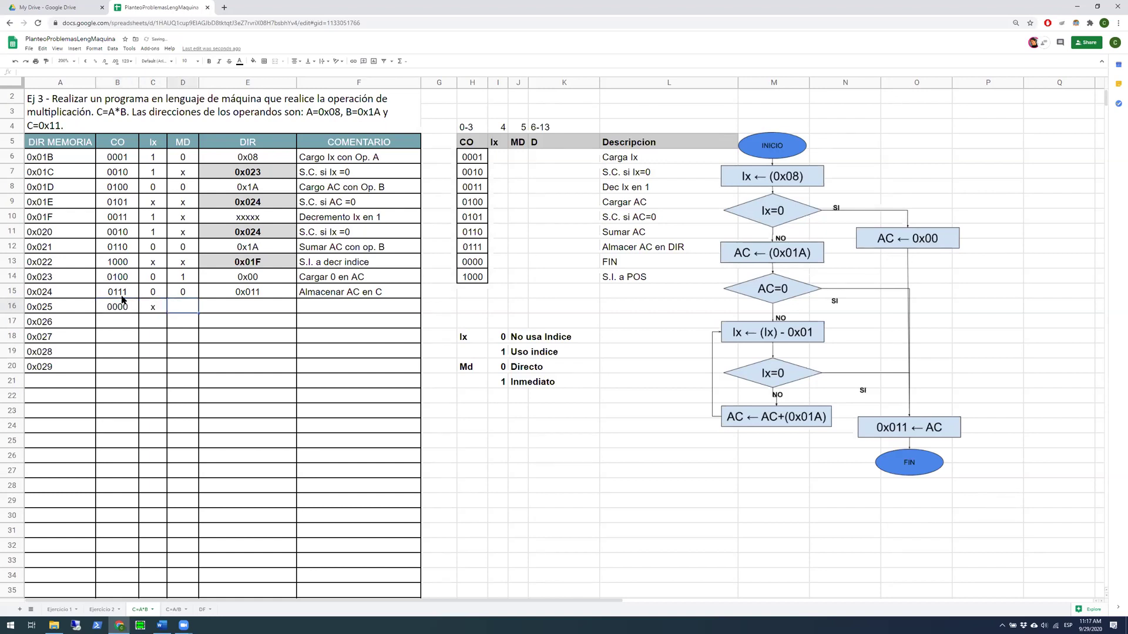
type("x")
key("Tab")
type("xxxxx")
key("Return")
Comment the instruction at address 0x025 with "Fin del Programa"
key("Up")
key("Up")
key("Right")
key("Right")
key("Right")
key("Right")
key("Down")
key("Left")
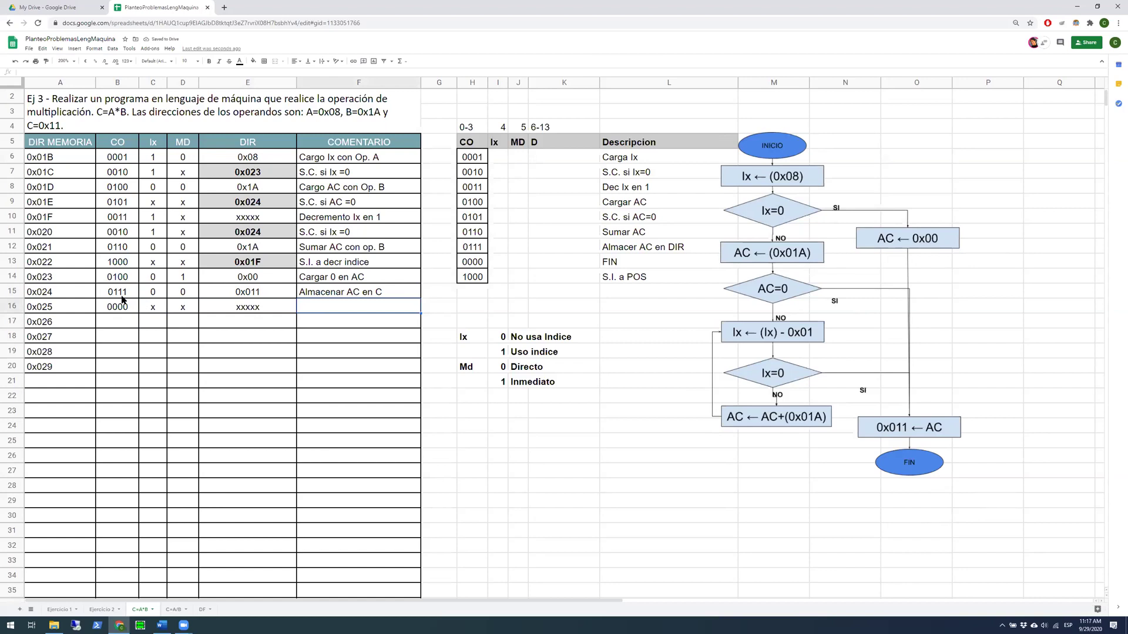
type("Fin del ")
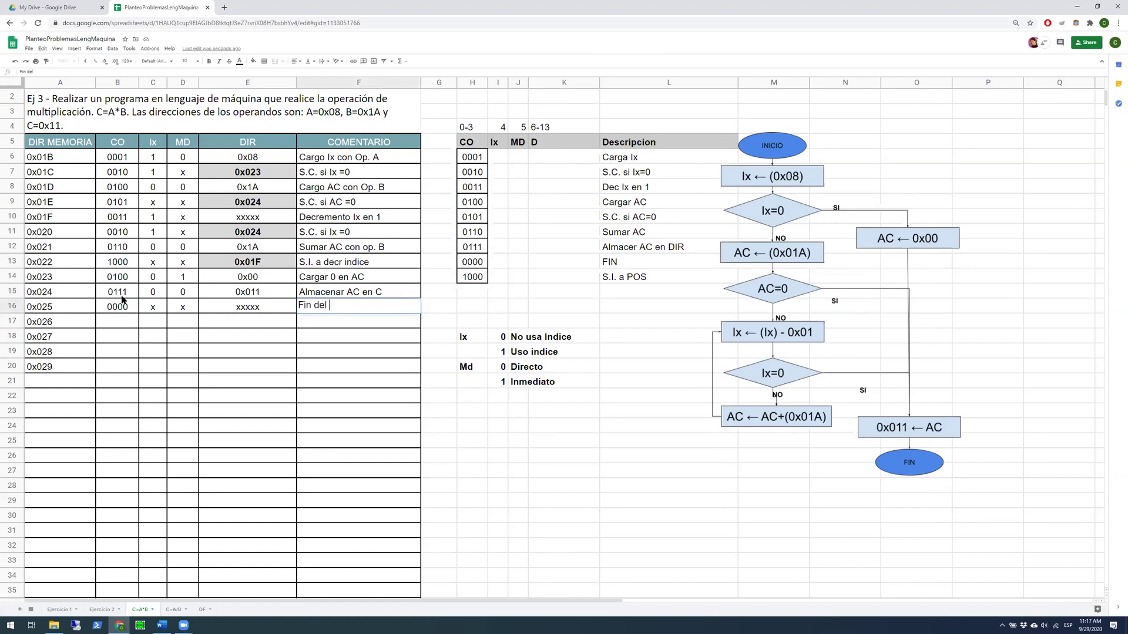
type("Programa")
key("Return")
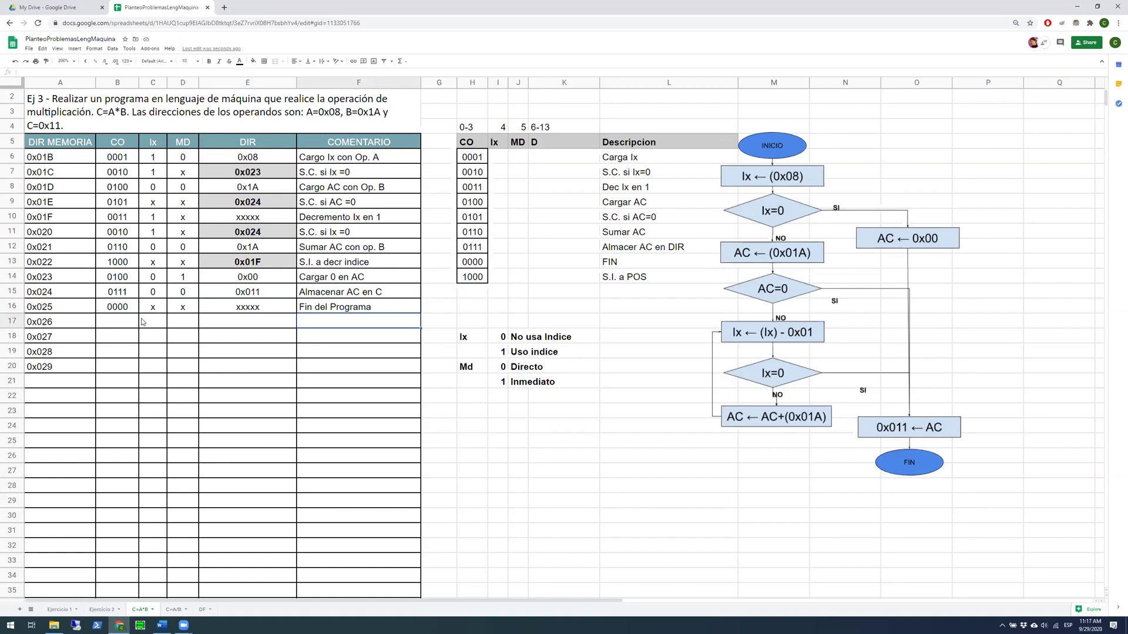
Move the flowchart closer to the code legend so that it starts in row 4
left_click(163, 328)
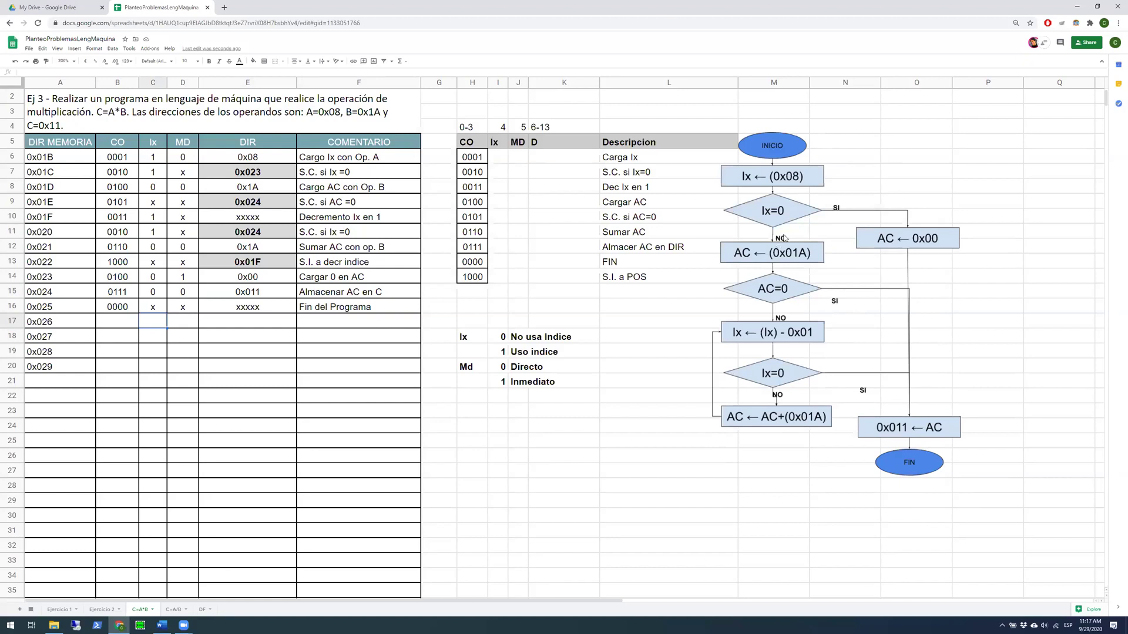
left_click_drag(784, 238, 752, 220)
left_click(652, 273)
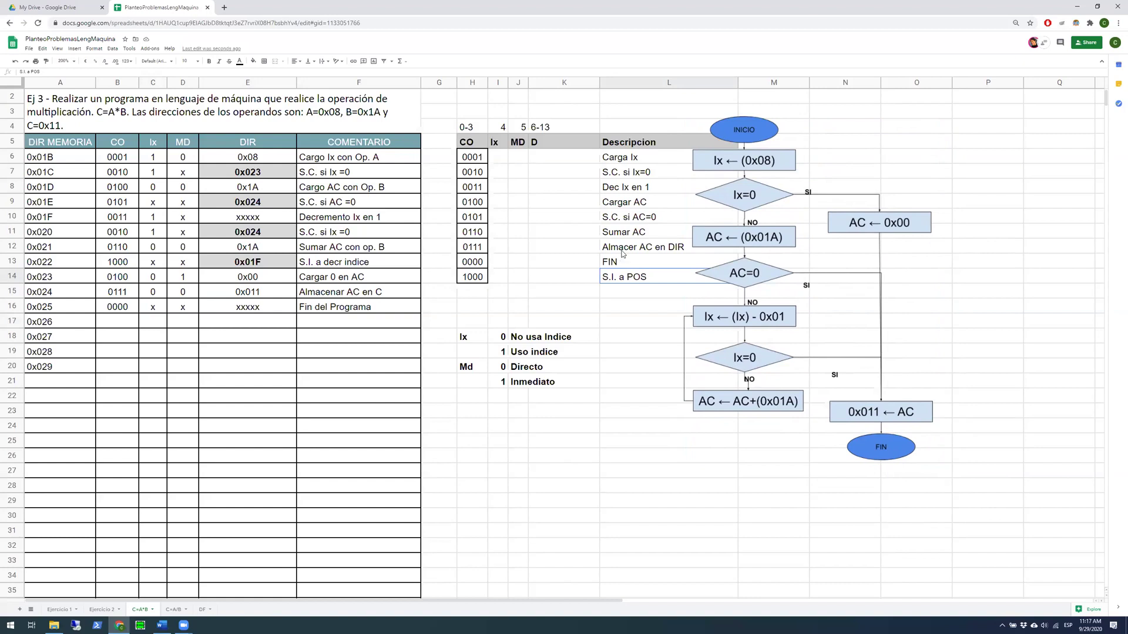
In the flowchart drawing, align the AC+(0x01A) box under the lower Ix=0 decision, nudge the AC ← (0x01A) box up and save
double_click(749, 266)
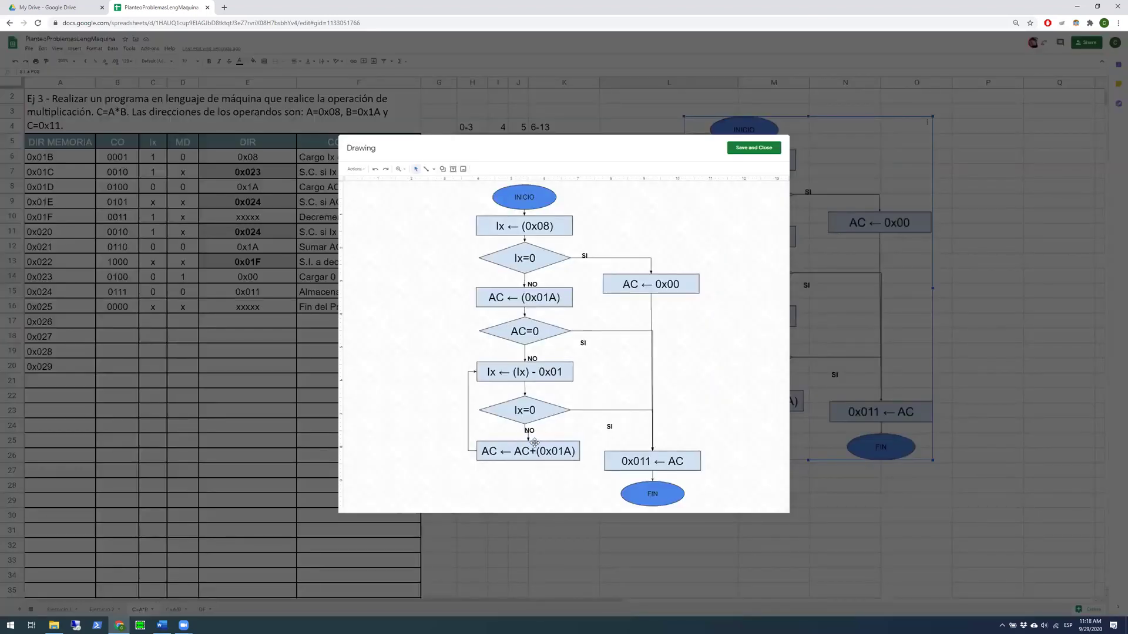
left_click_drag(534, 442, 532, 443)
left_click(440, 417)
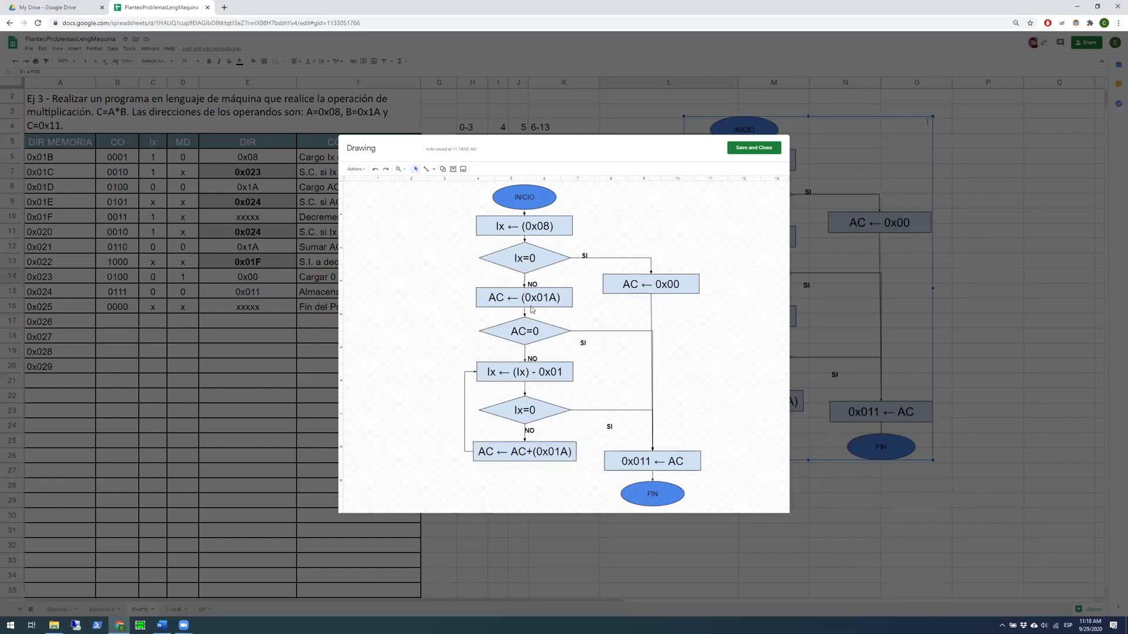
left_click_drag(548, 289, 548, 288)
left_click(449, 286)
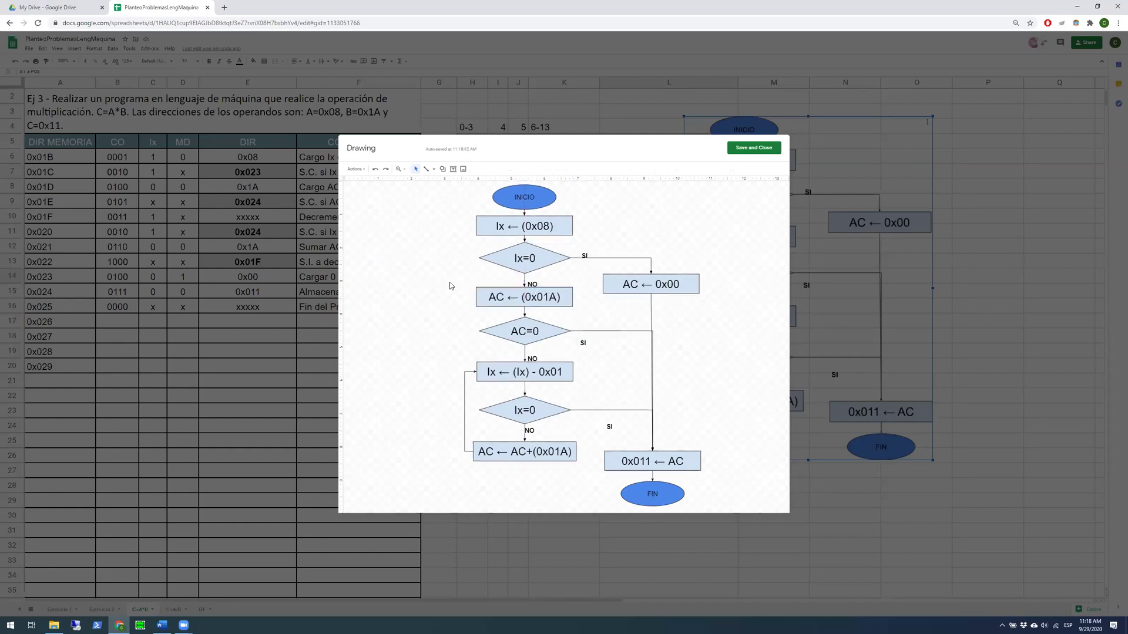
left_click(753, 148)
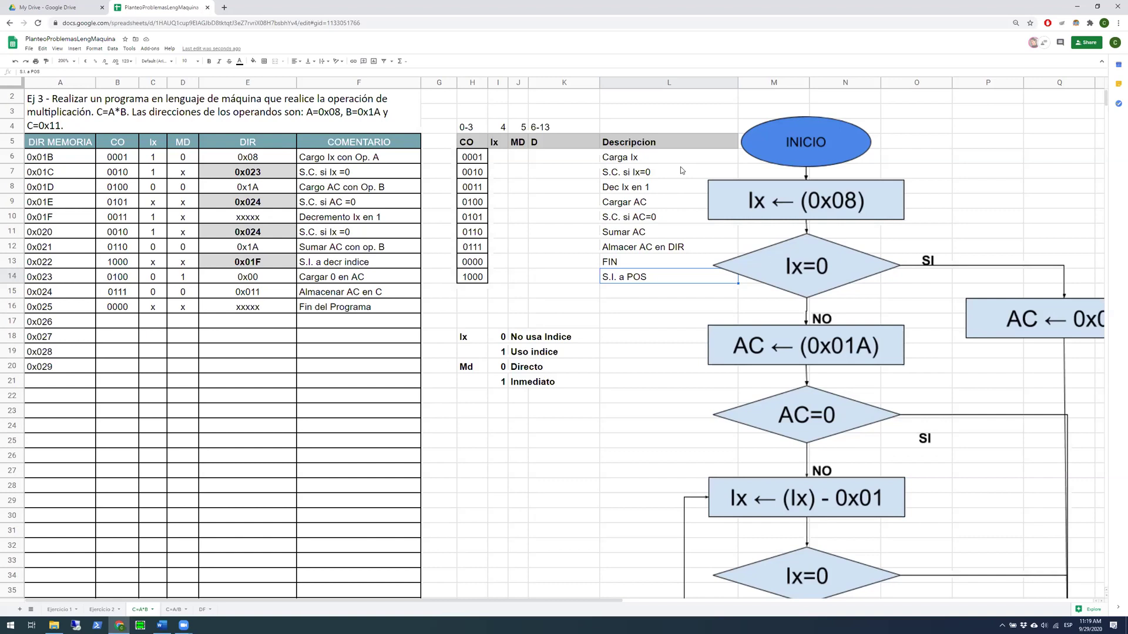
In the flowchart drawing, shift the AC ← 0x00, 0x011 ← AC and FIN shapes together closer to the main column and save
left_click(235, 405)
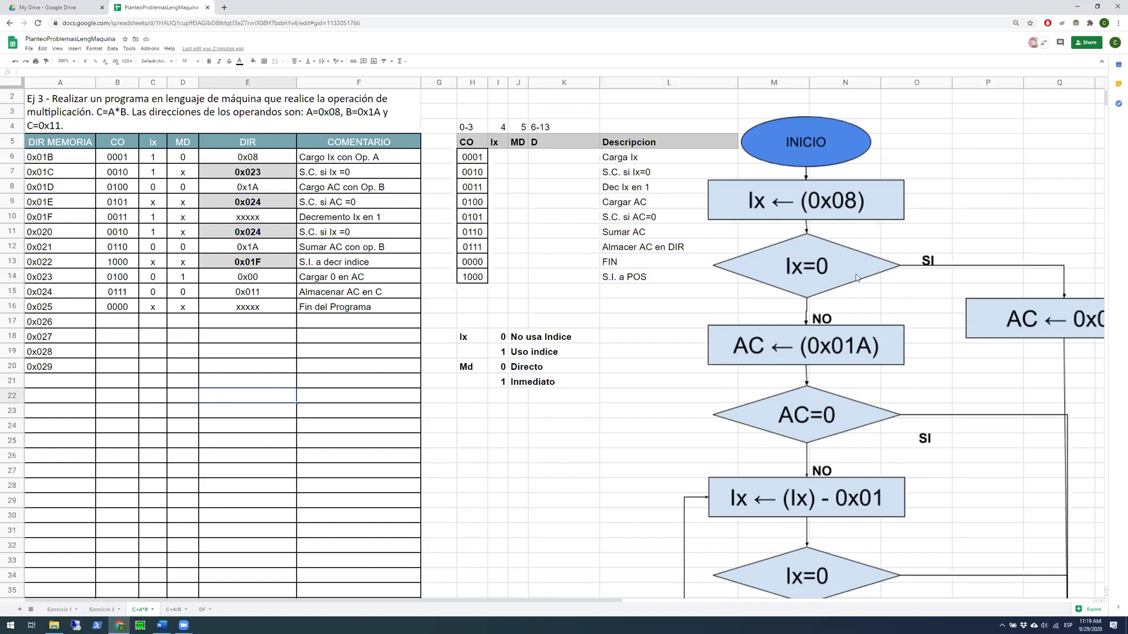
double_click(912, 301)
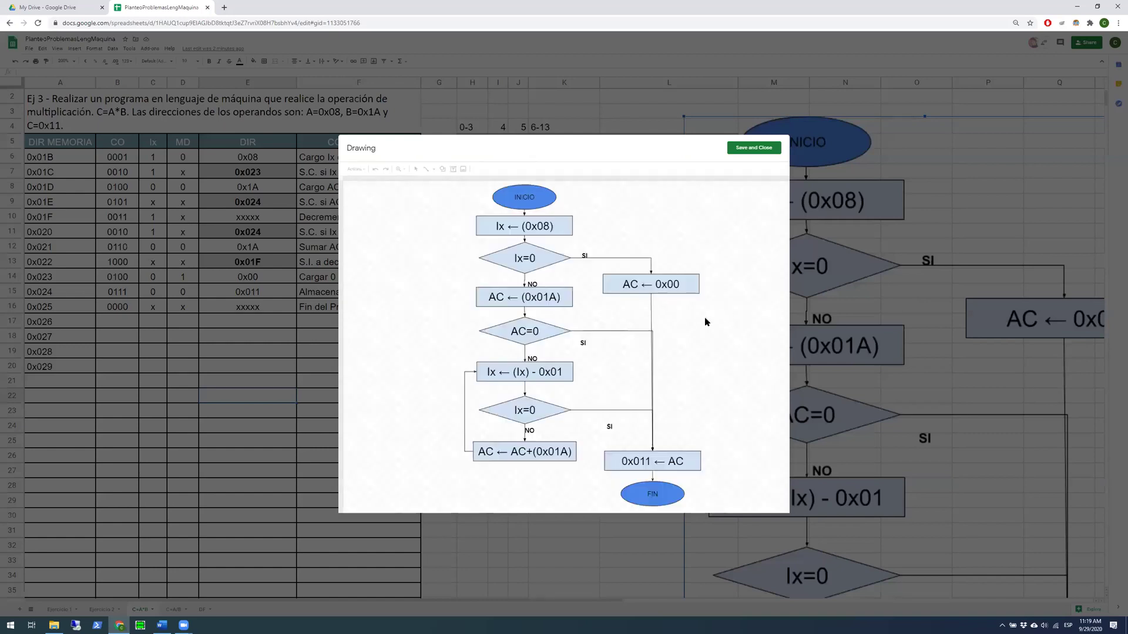
left_click_drag(691, 485, 671, 274)
key("Left")
key("Left")
key("Left")
key("Left")
key("Left")
key("Left")
key("Left")
key("Left")
key("Left")
key("Left")
key("Right")
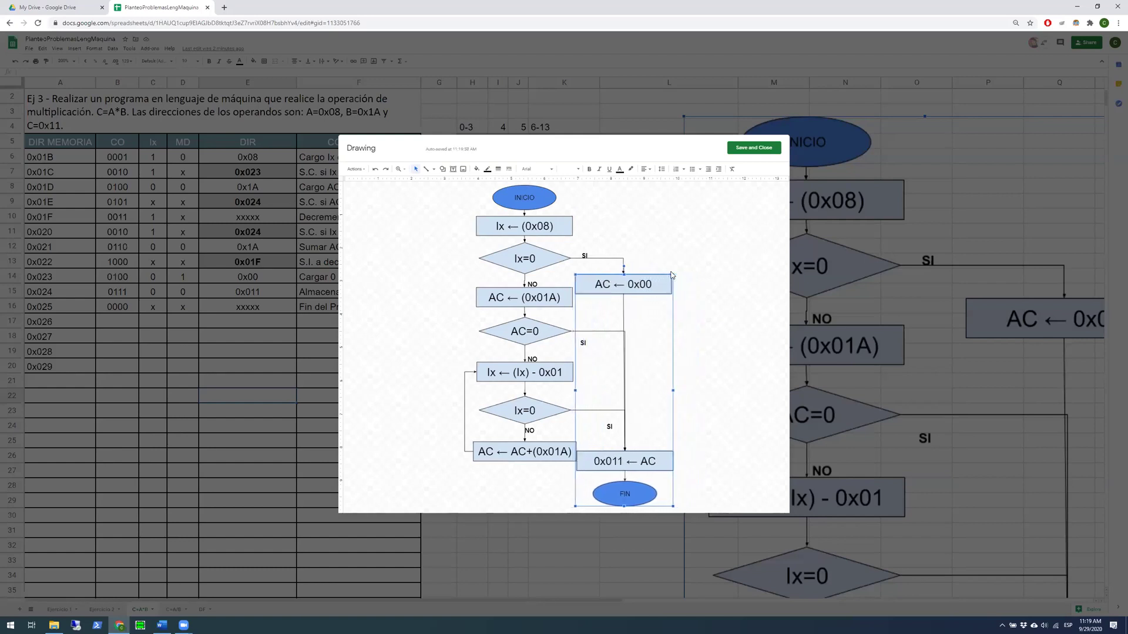
left_click(713, 295)
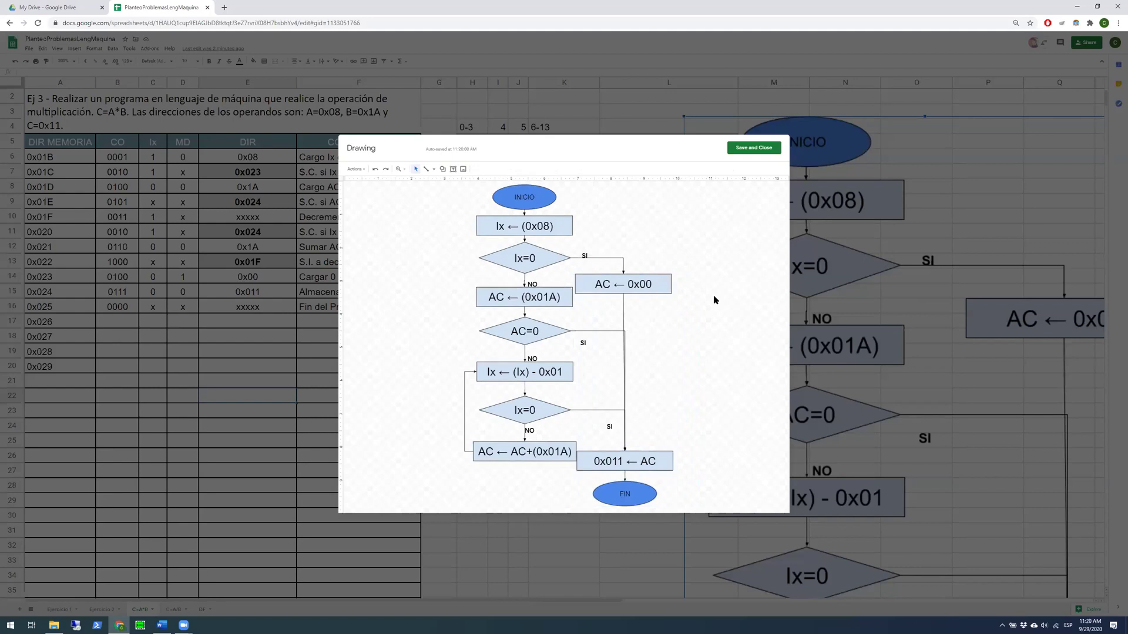
left_click(746, 154)
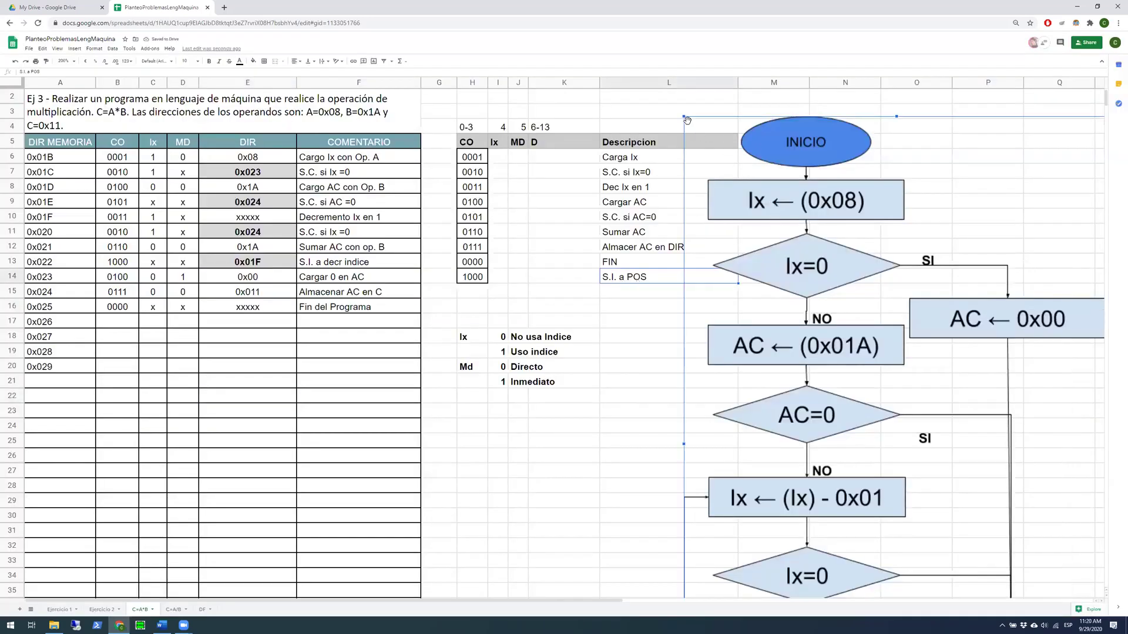
Shrink the flowchart to fit the visible sheet and position it beside the legend, starting near row 5
left_click_drag(683, 116, 831, 323)
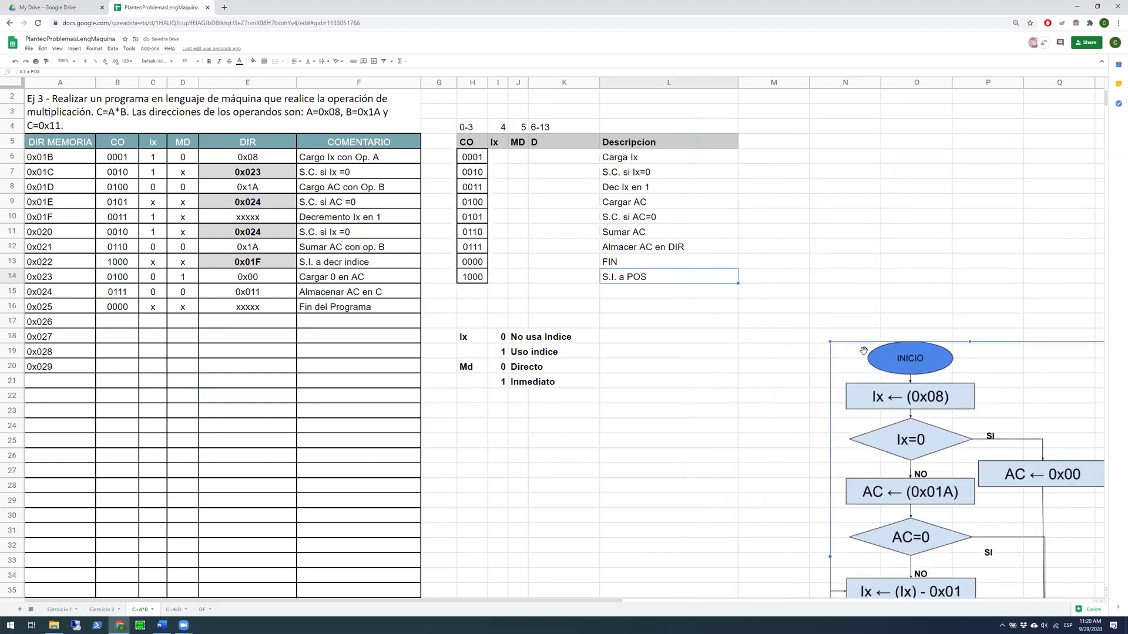
left_click_drag(880, 362, 734, 173)
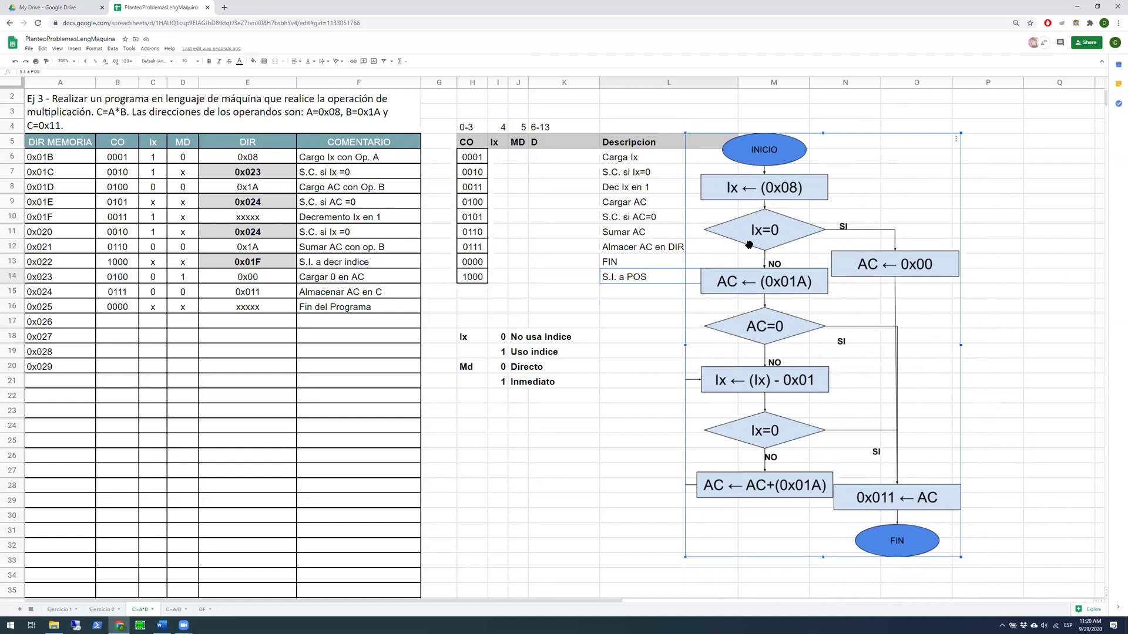
left_click(1020, 424)
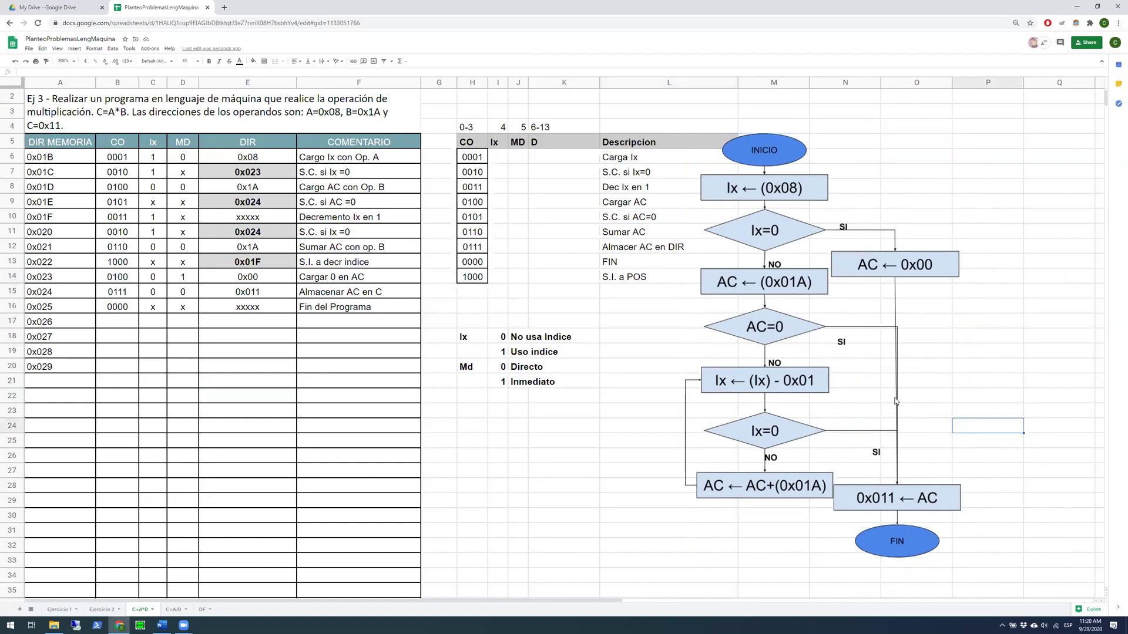
left_click(580, 353)
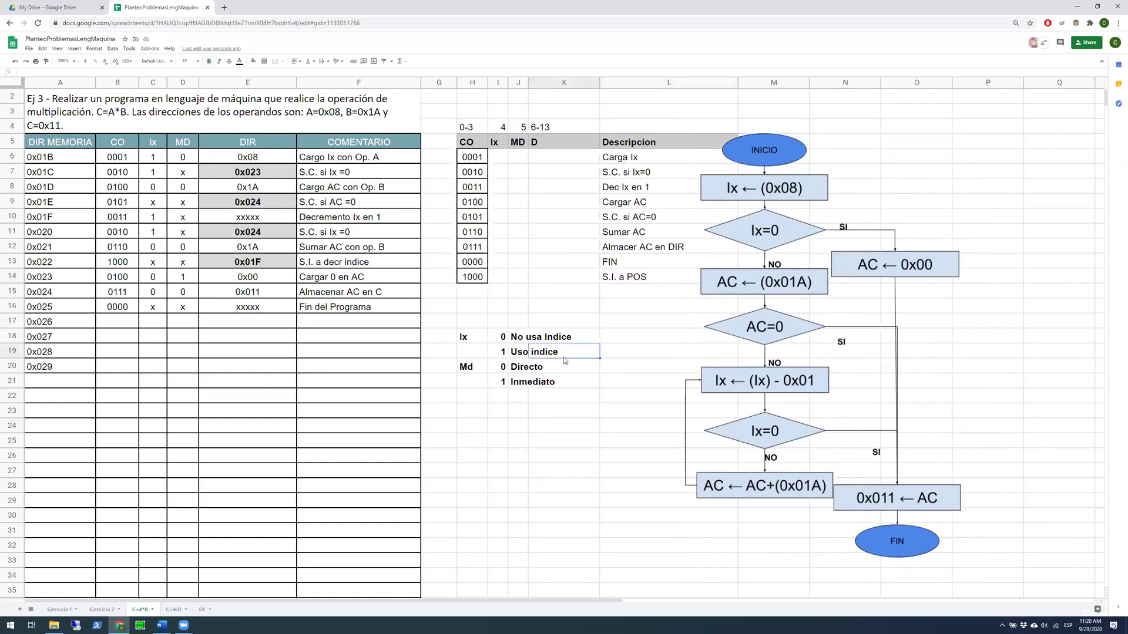
left_click(480, 340)
left_click_drag(481, 339, 588, 383)
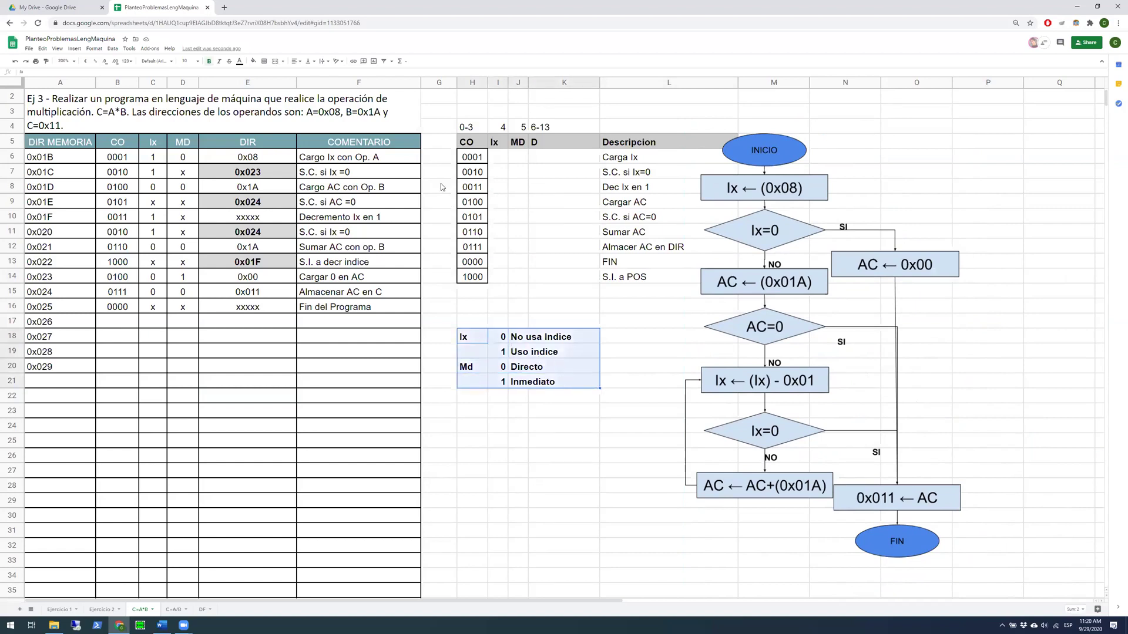
left_click(338, 174)
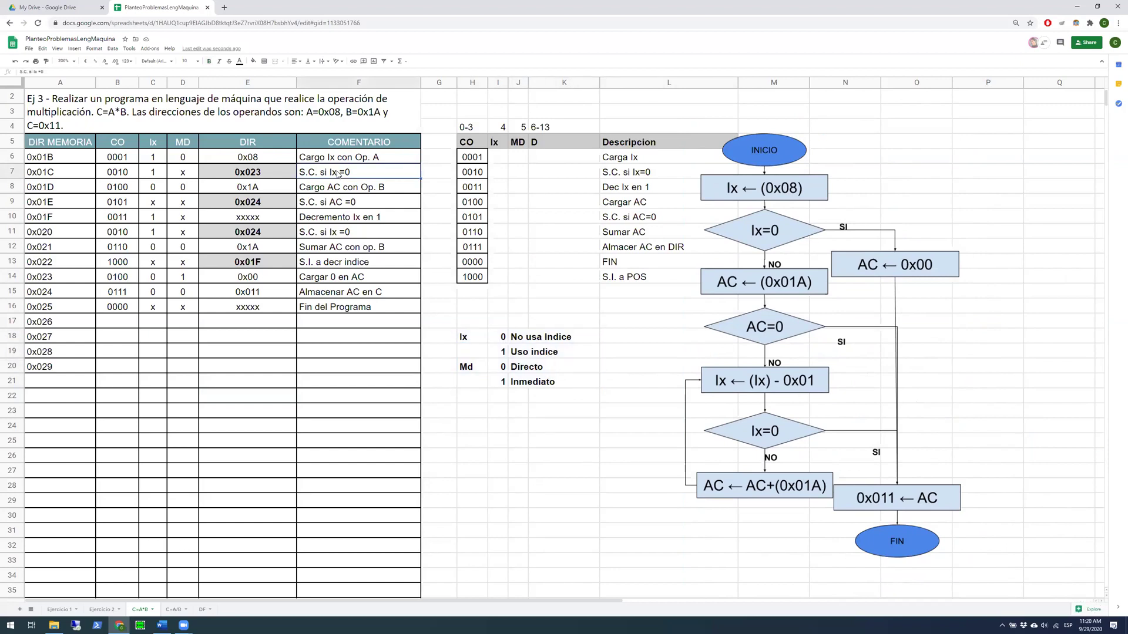
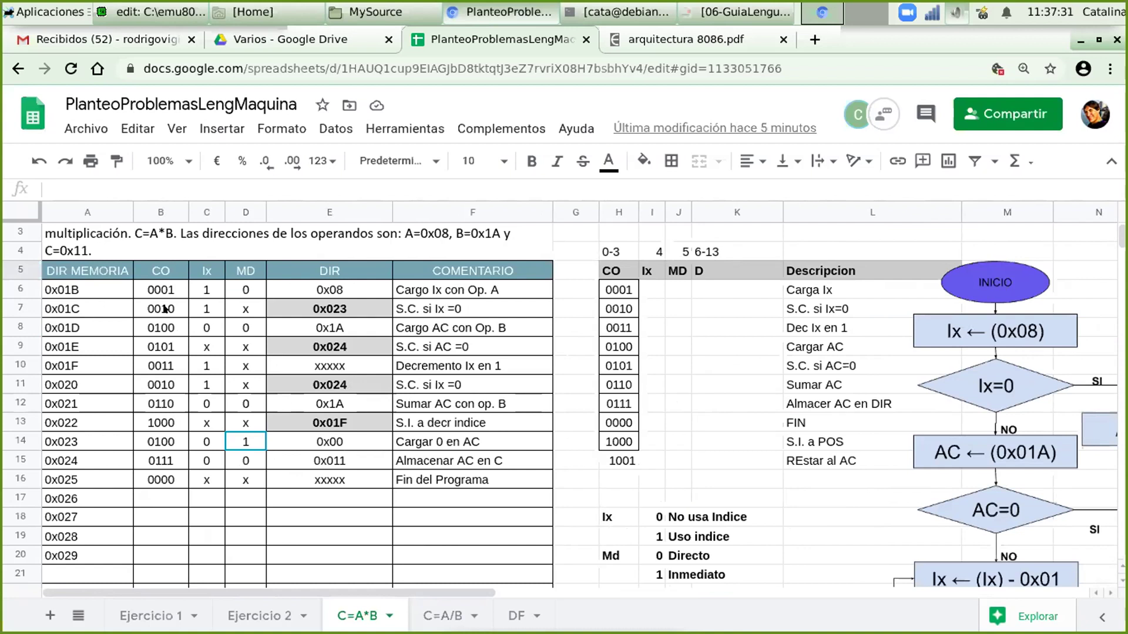
left_click(164, 308)
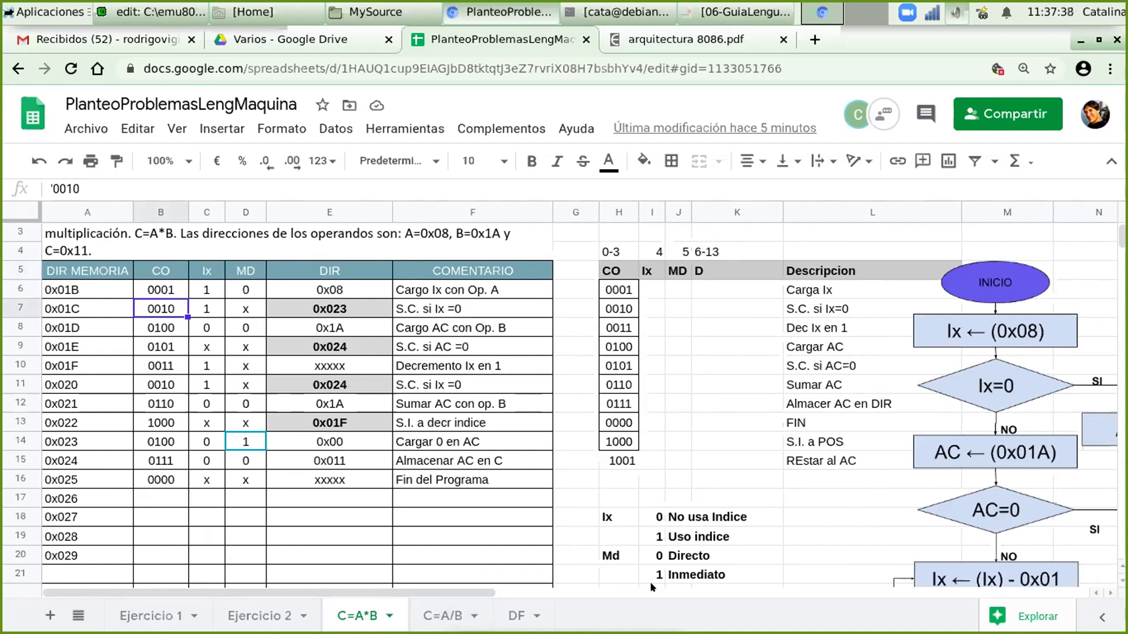
Clear the CO, CD and DIR labels from the green header cells Q8:S8 of the C=A*B sheet
left_click(820, 592)
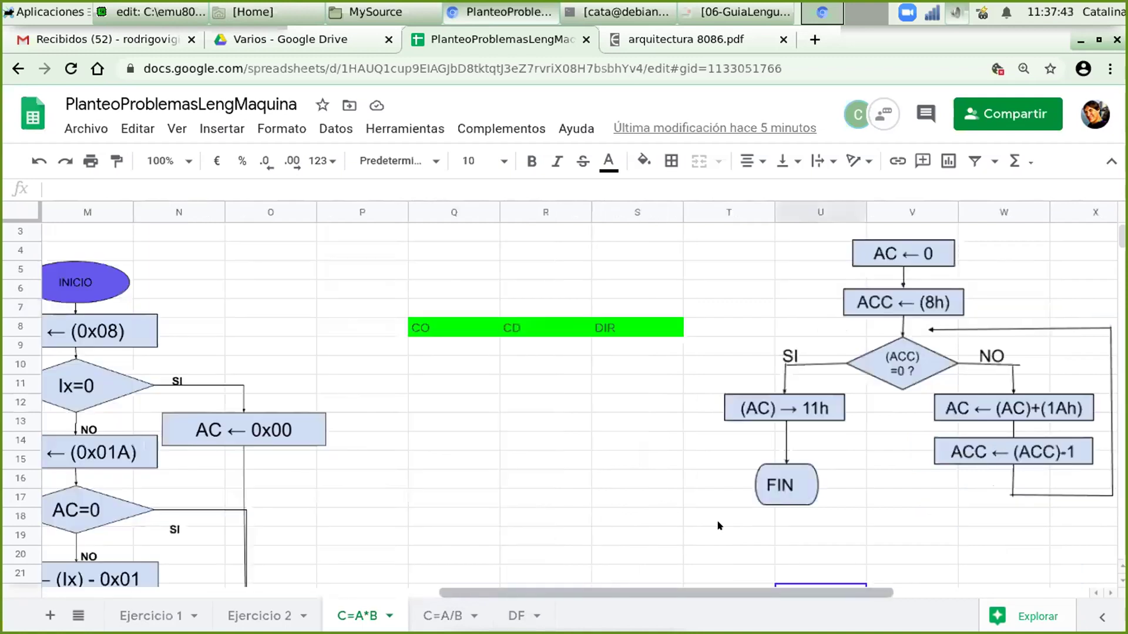
left_click(431, 323)
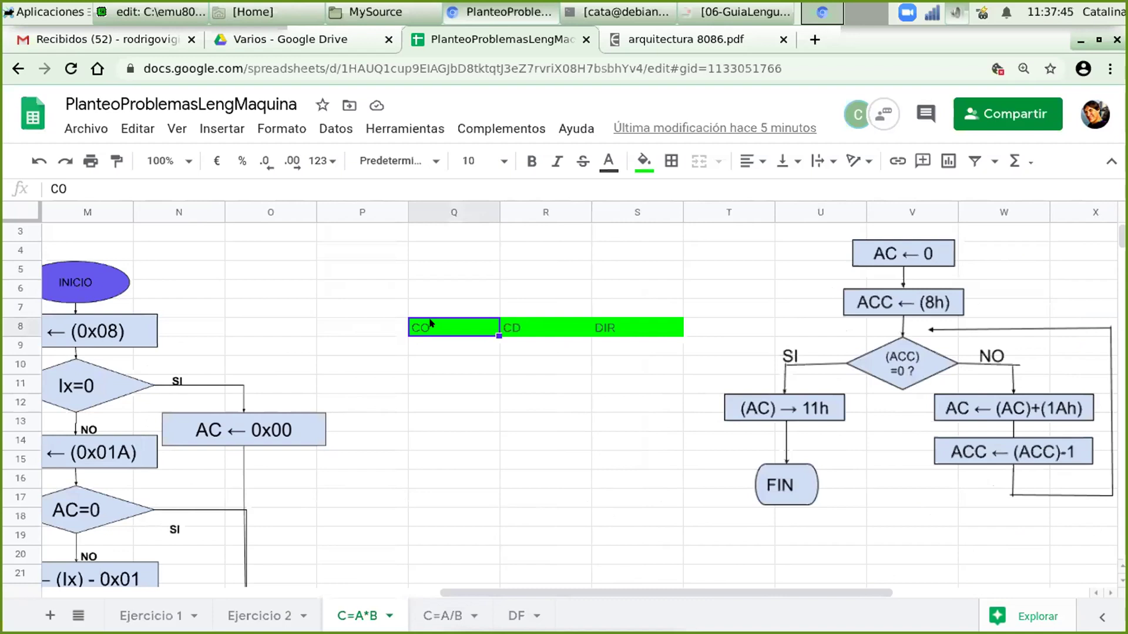
key("shift+Right")
key("shift+Right")
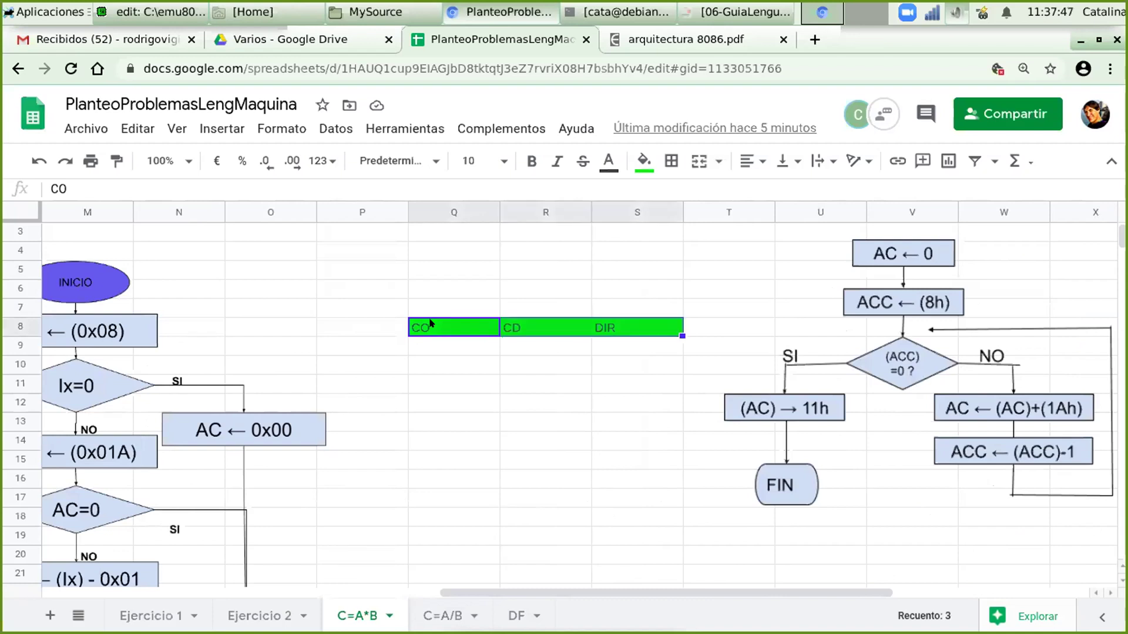
key("Delete")
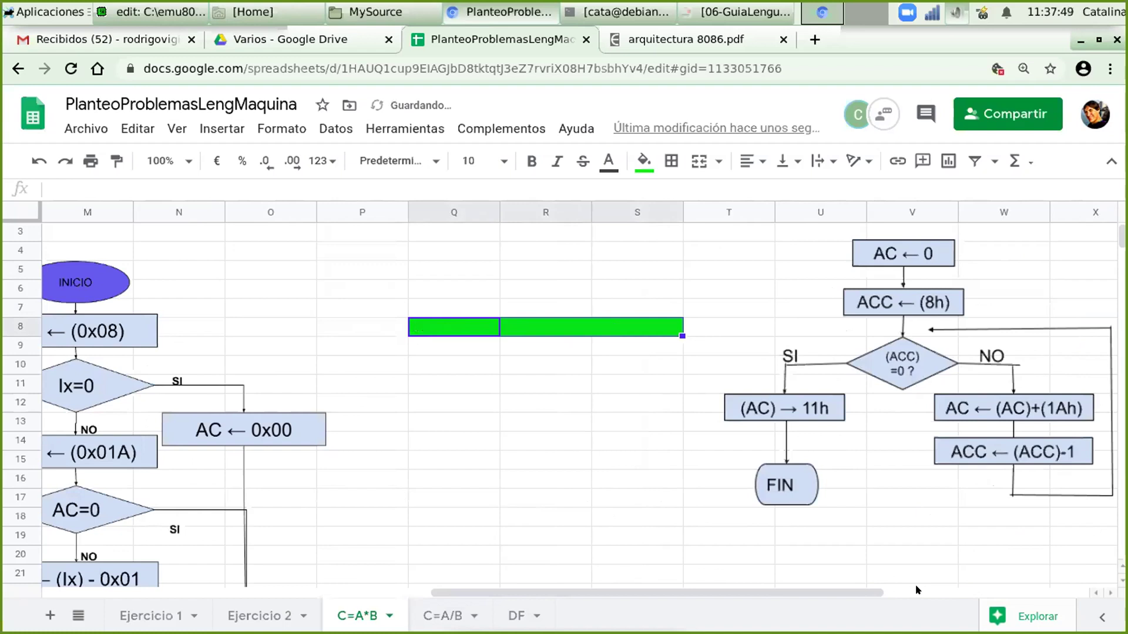
Open the C=A/B sheet and select the Ej 4 problem statement above the table
scroll(915, 590, "right", 5)
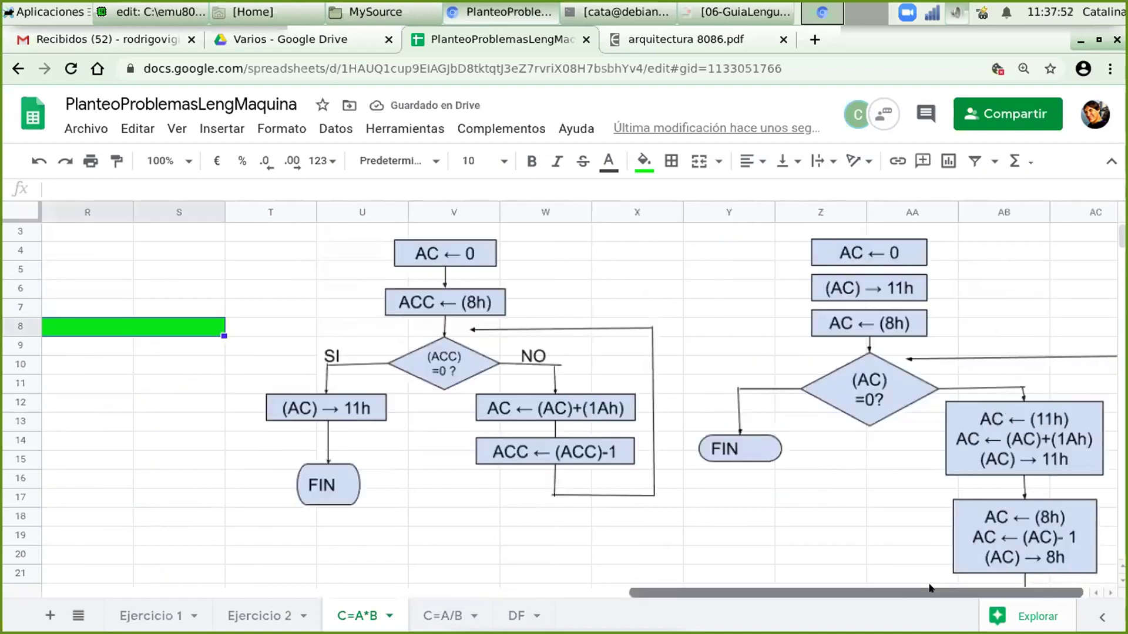
scroll(929, 588, "left", 5)
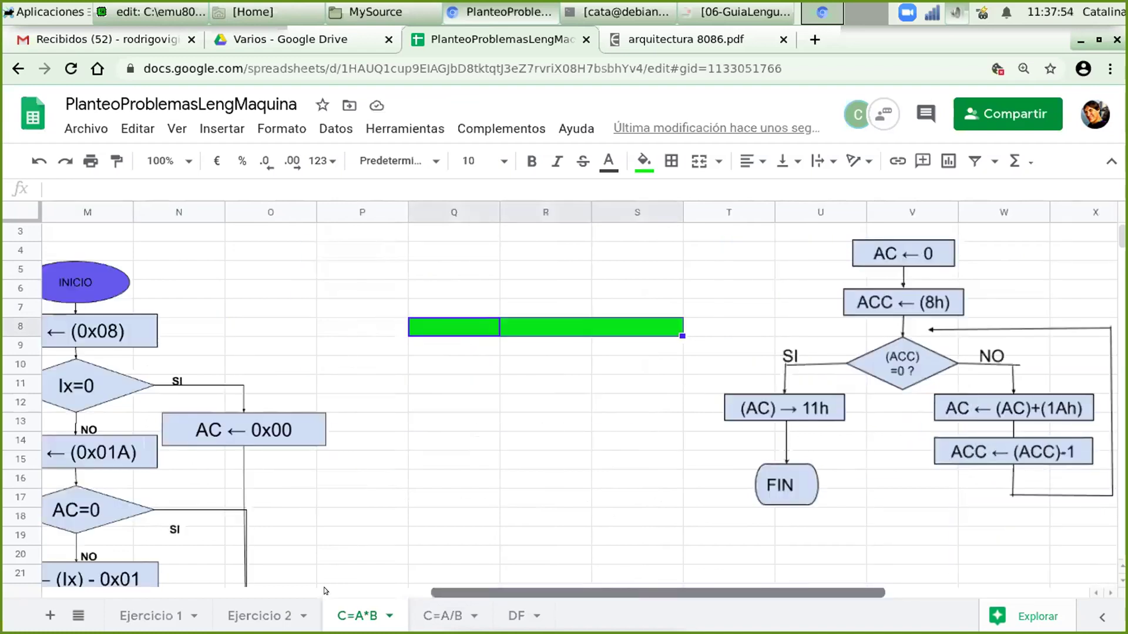
scroll(594, 453, "left", 10)
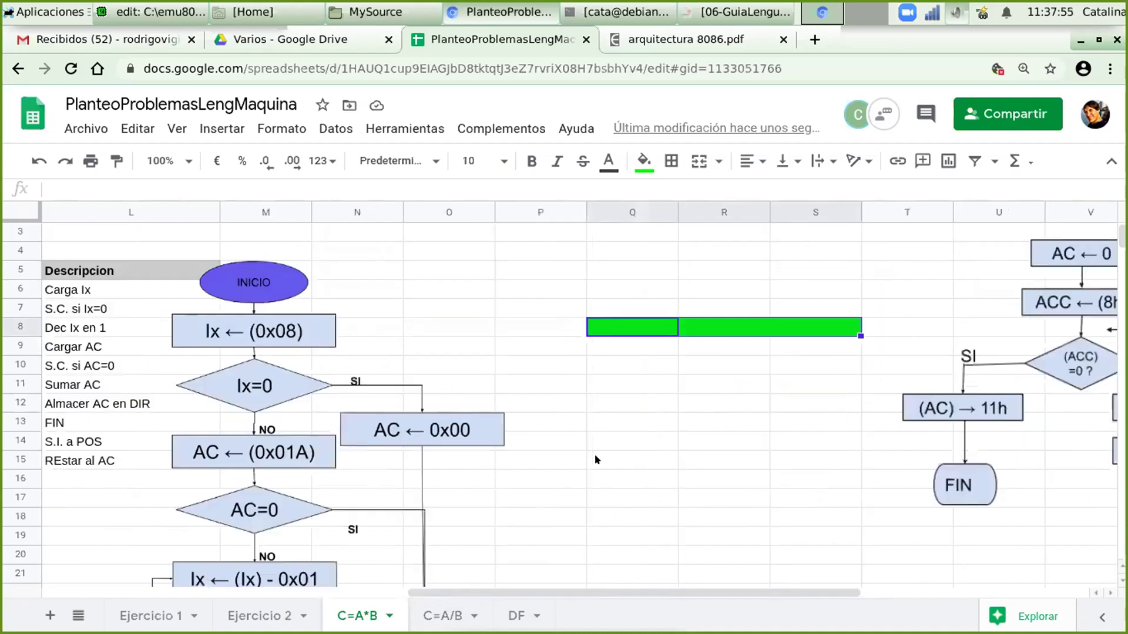
left_click(432, 615)
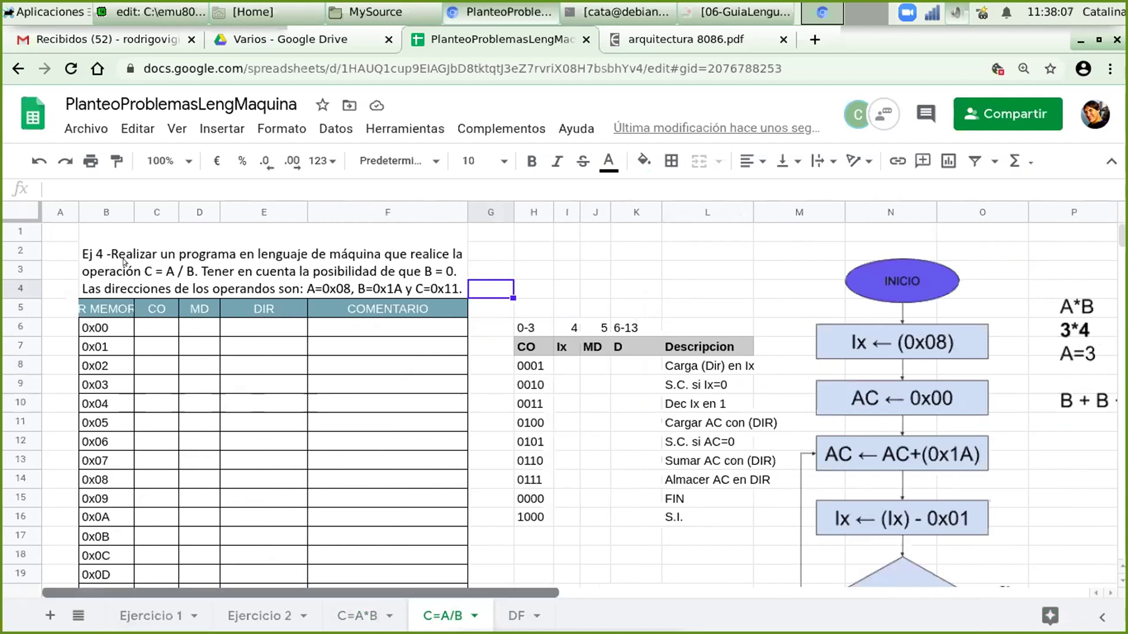
left_click(373, 258)
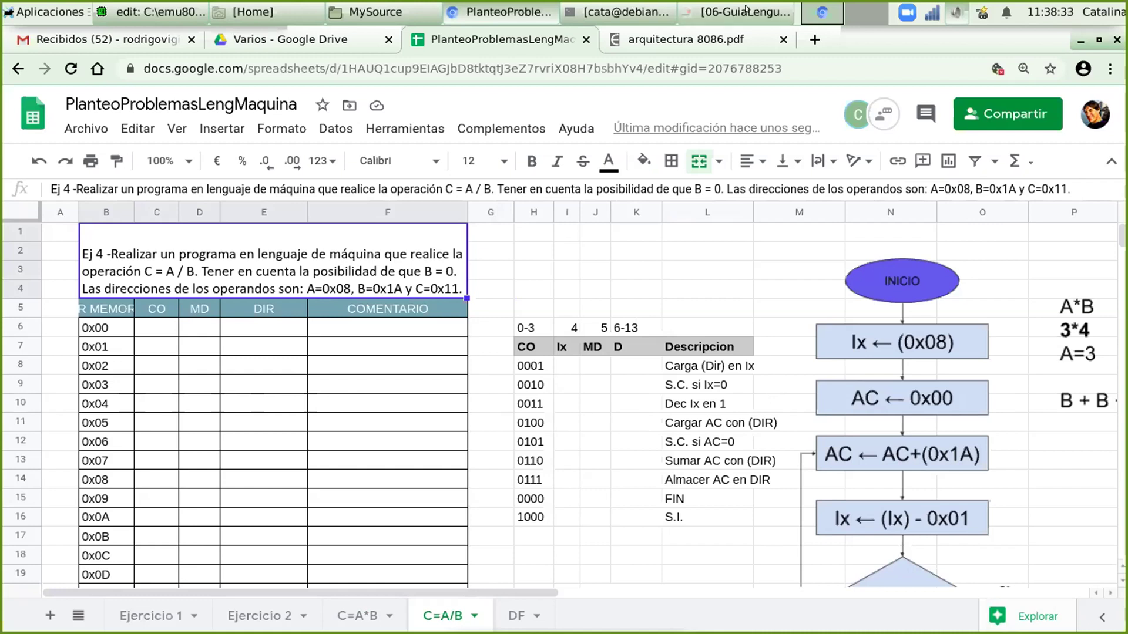
Switch to 06-GuiaLenguajeMaquina.pdf, examine the operand addresses of exercise 4, and return to the spreadsheet
key("alt+Tab")
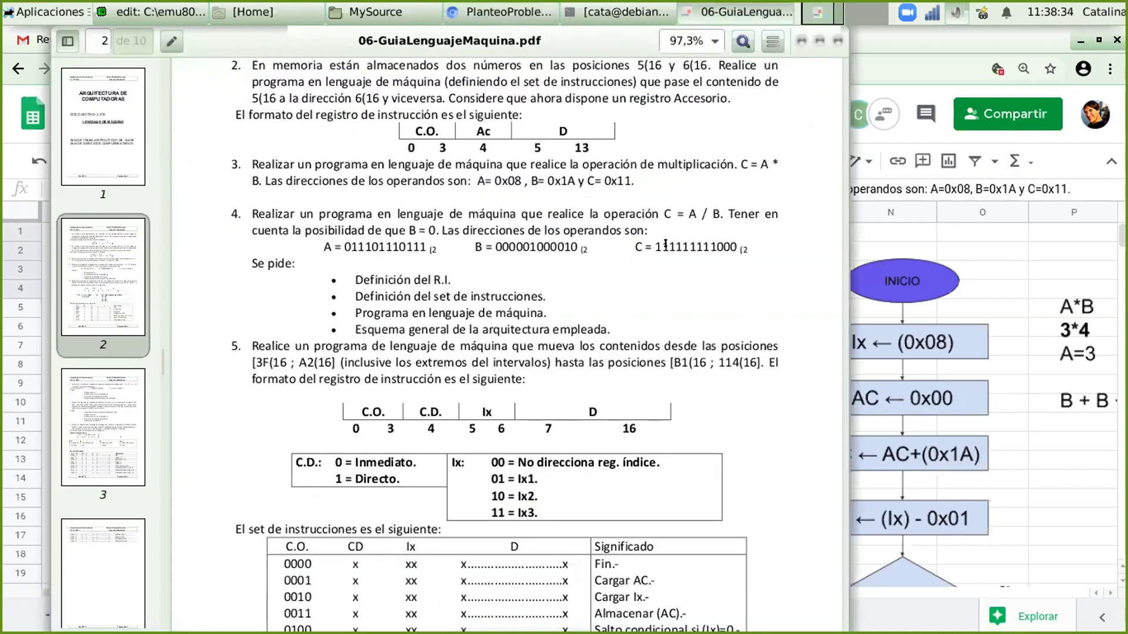
left_click_drag(673, 247, 341, 247)
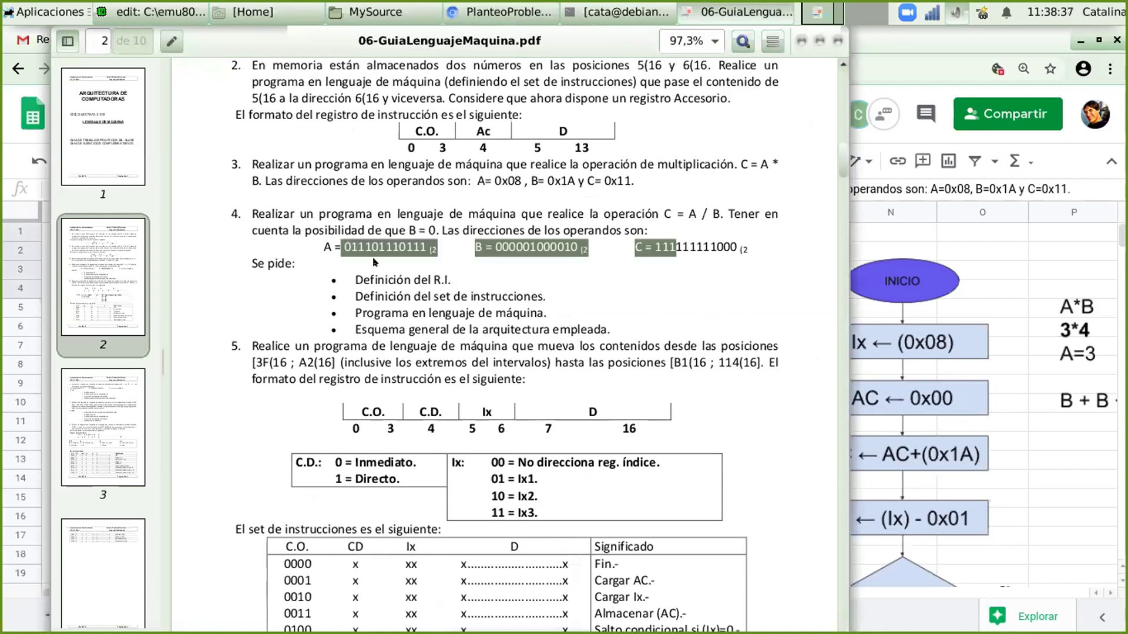
key("alt+Tab")
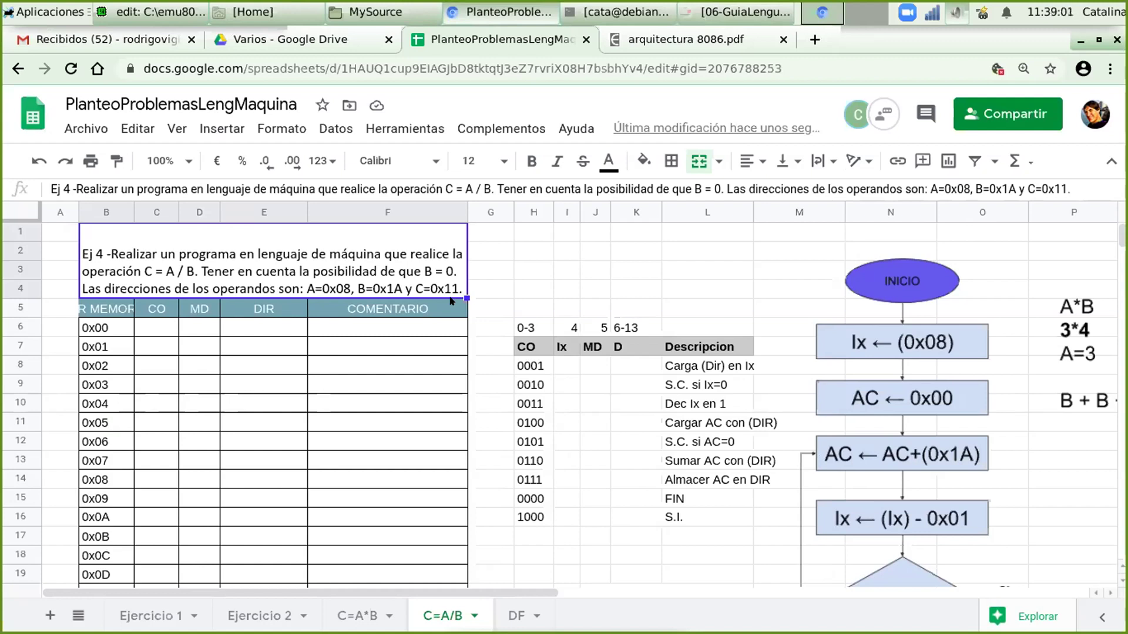
Open the flowchart drawing for editing and change the first line of its notes text box to "C=A/B"
left_click(930, 325)
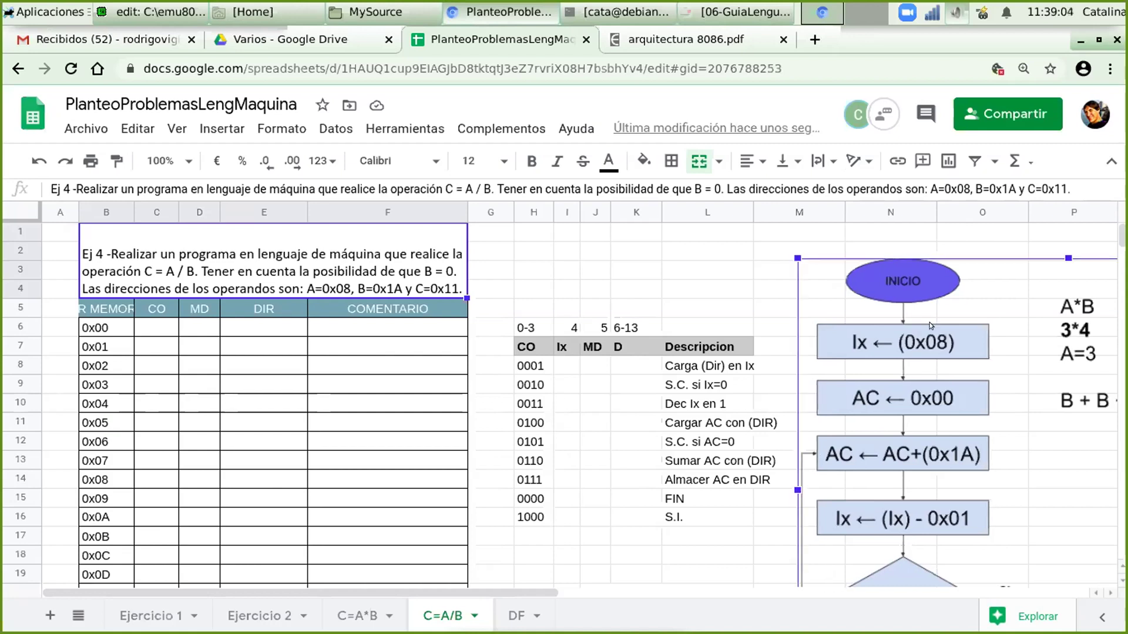
double_click(929, 325)
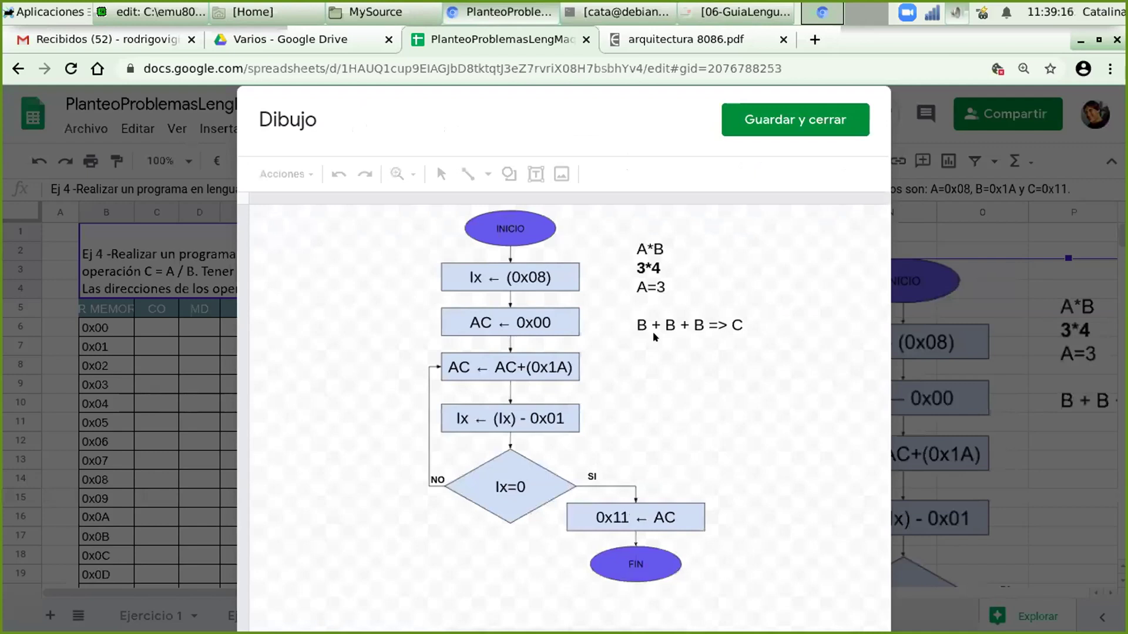
left_click(653, 285)
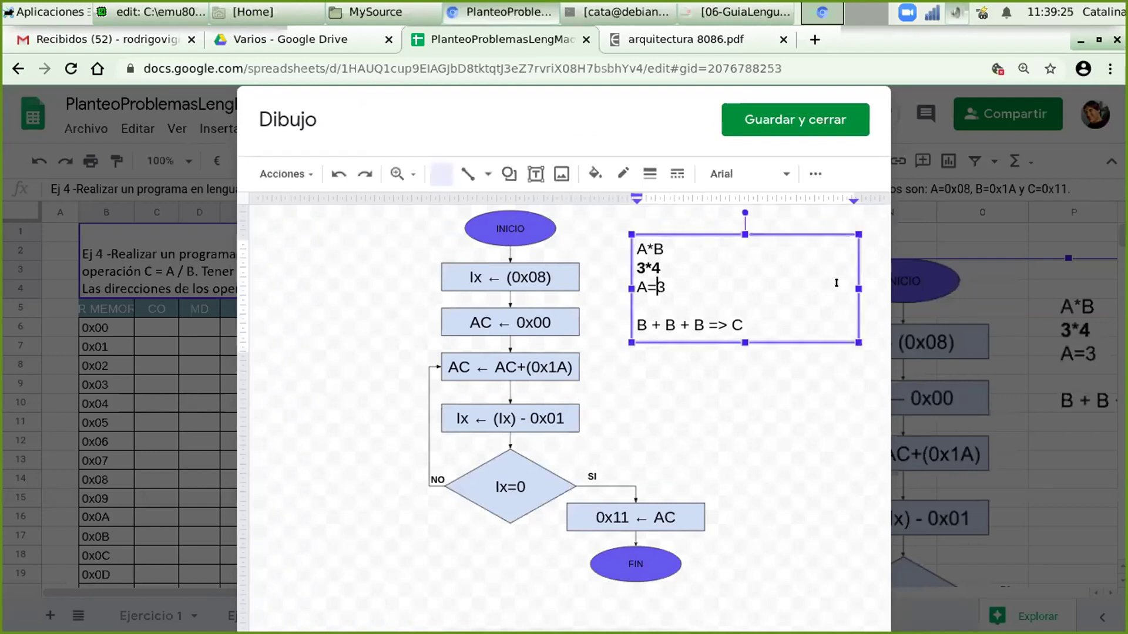
key("Up")
key("Up")
key("BackSpace")
type("/")
key("Home")
type("C=")
Replace the bold example on the second line of the notes with "5/2"
key("Down")
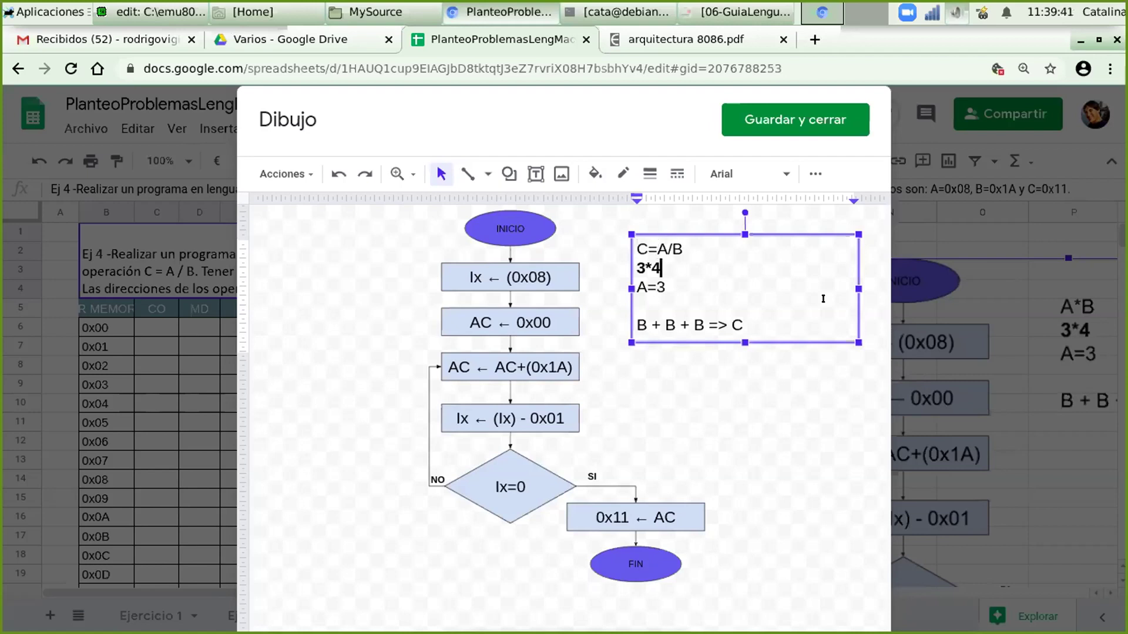
key("Home")
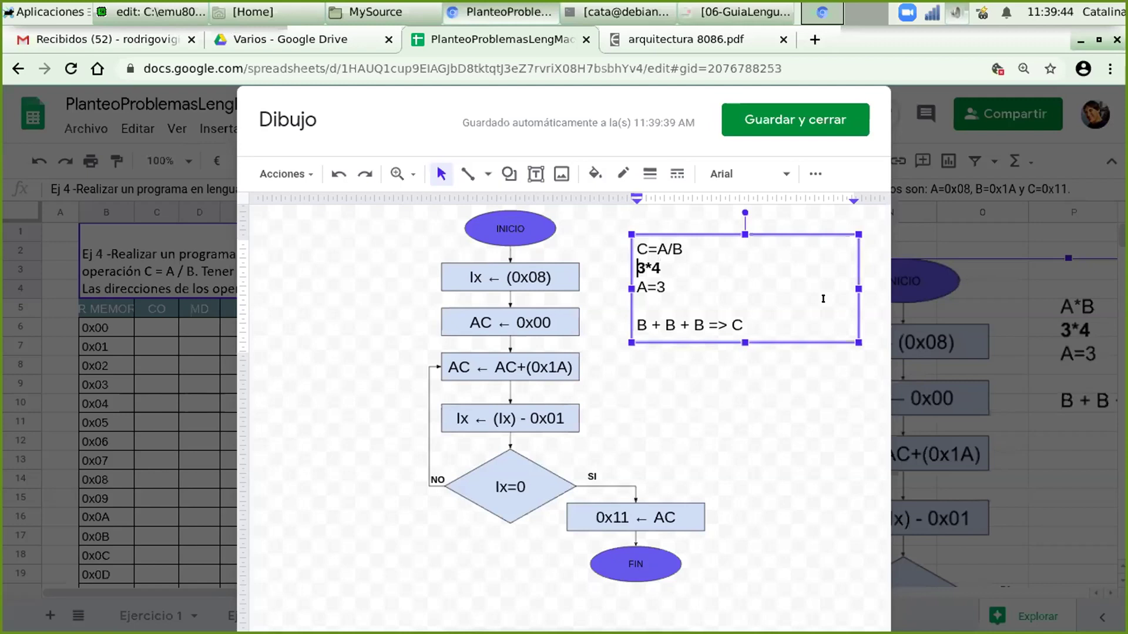
type("5/2")
key("Delete")
key("Delete")
key("Delete")
Add the lines "5-2 INC 1" and "3-2 INC 2" below the 5/2 example
key("Return")
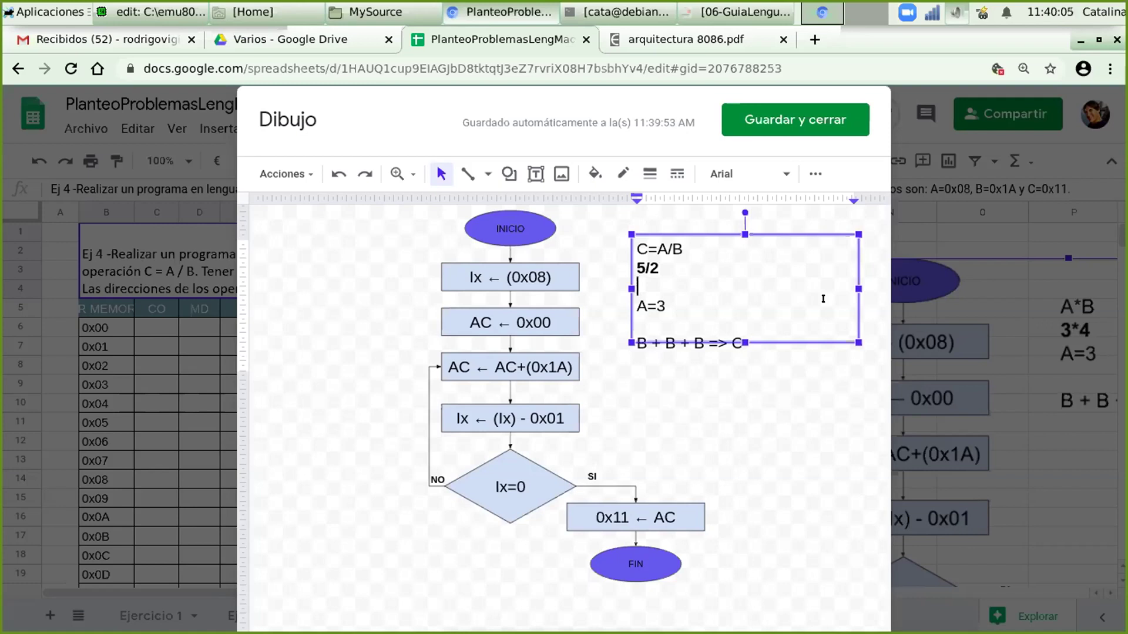
type("5-2  INC 1")
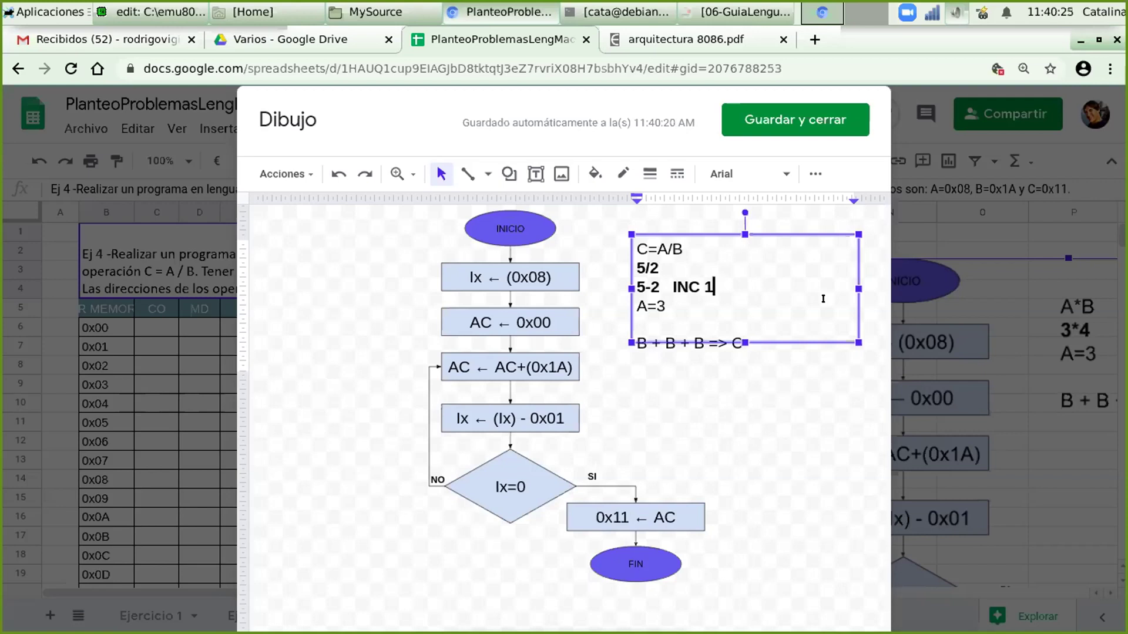
key("Return")
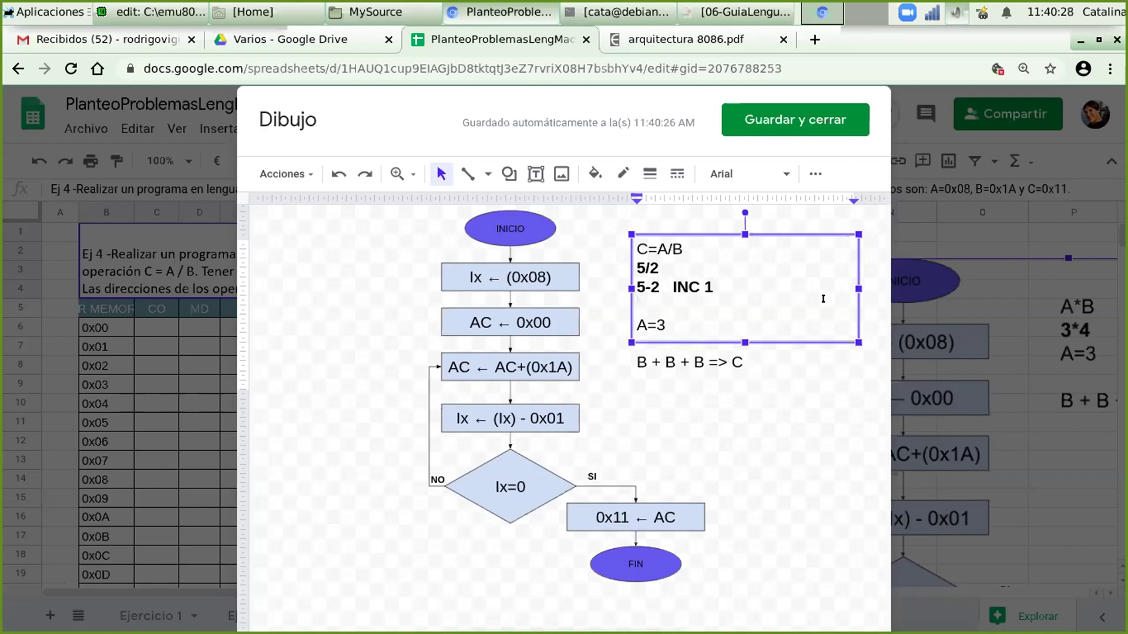
type("3")
type("-2")
type("INC 2")
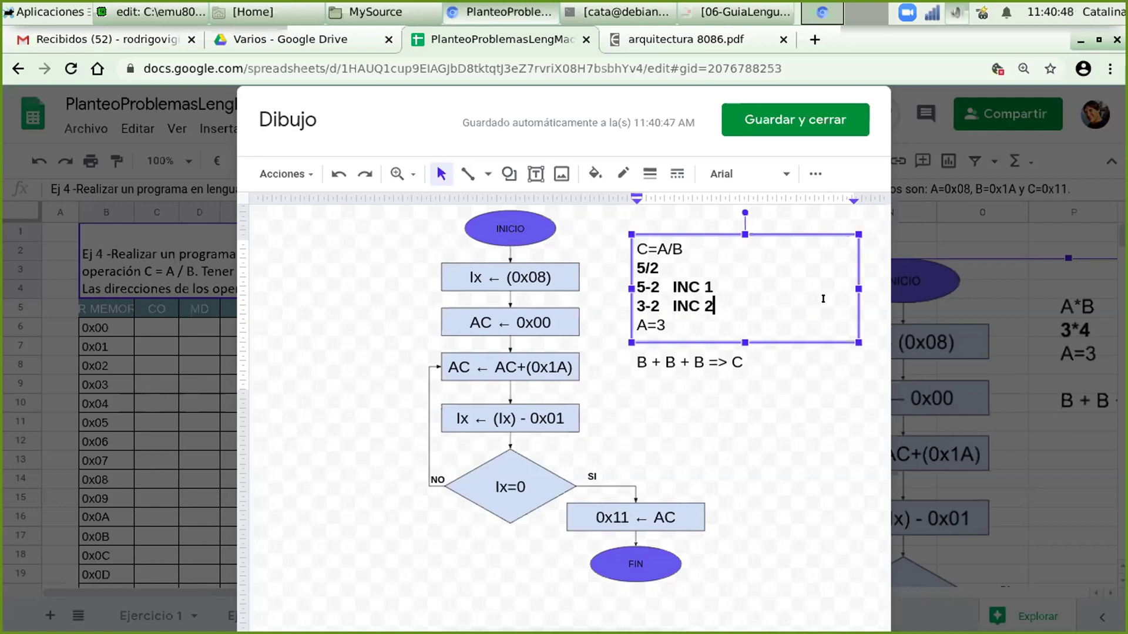
Add a third line "1-2 INC 3" and space its INC text to line up with the lines above
key("Return")
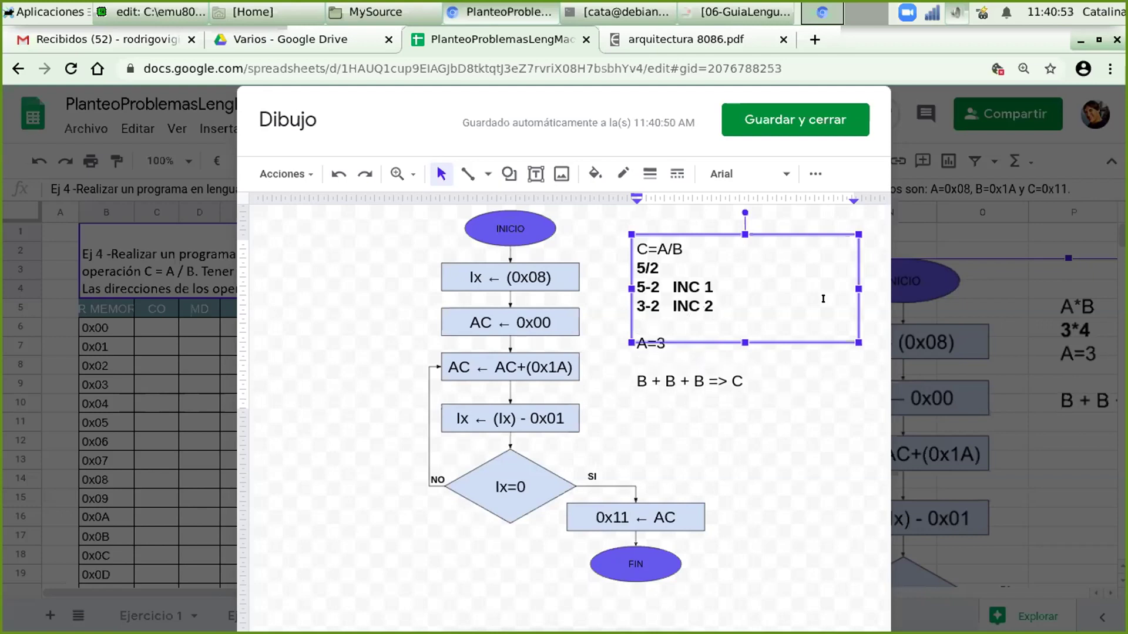
type("3")
key("BackSpace")
type("1-2  INC 3")
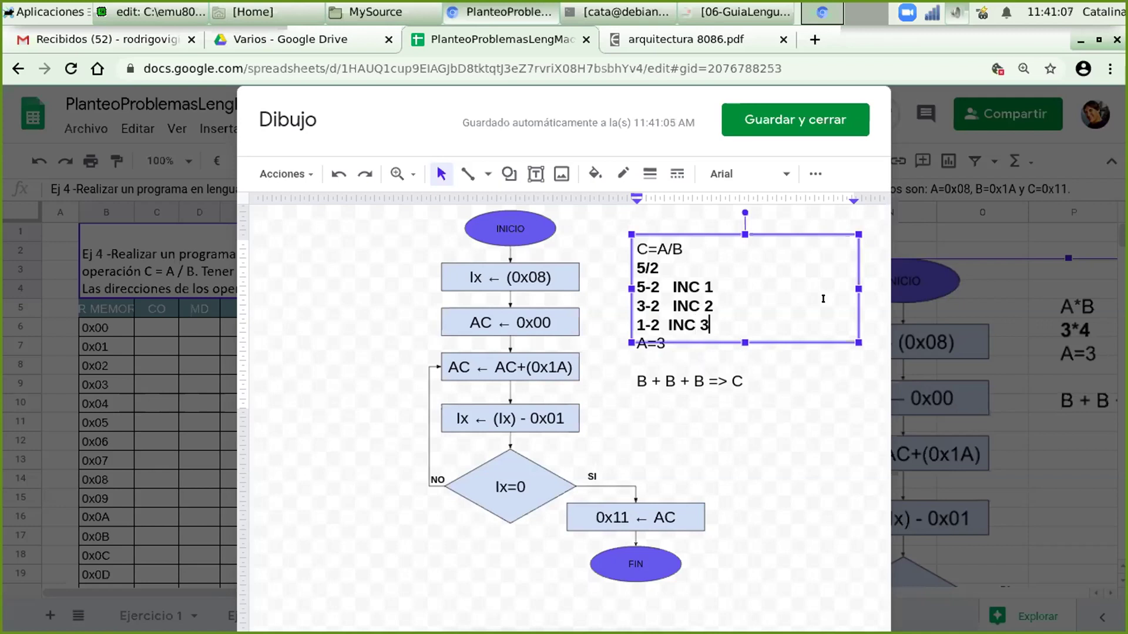
key("Left")
key("Left")
key("Left")
key("Left")
key("Left")
key("End")
key("Right")
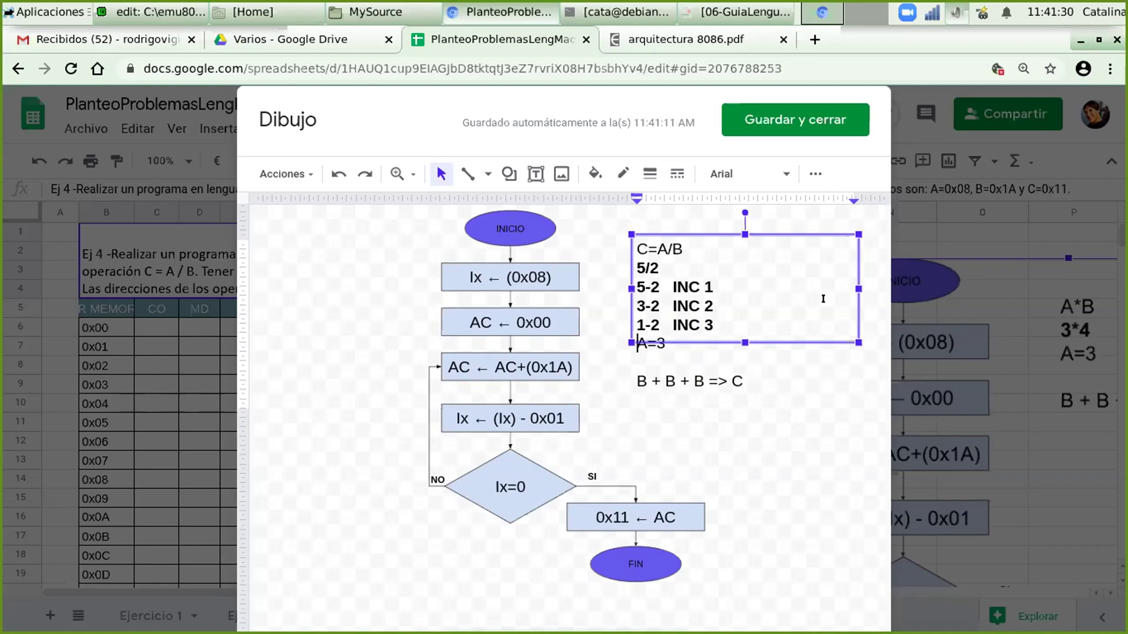
Add the result "=3" after the 5-2 subtraction in the notes
key("Up")
key("shift+Right")
key("Up")
key("Up")
key("Right")
type("=")
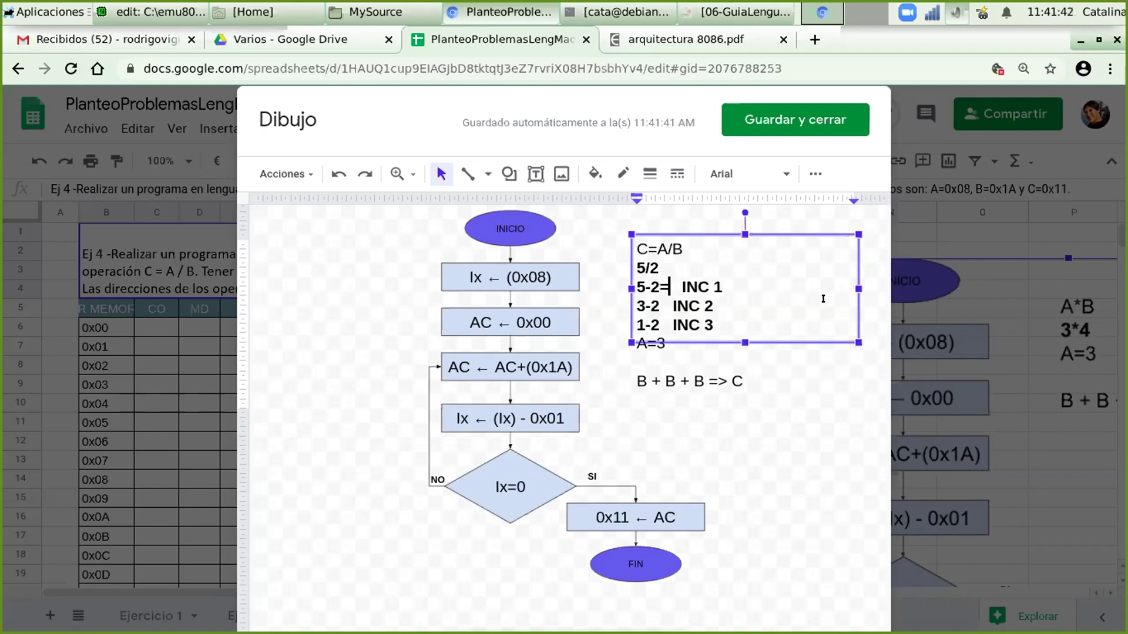
type("3")
Add the result "=1" after the 3-2 subtraction and "=-1" after the 1-2 subtraction
key("Left")
key("Left")
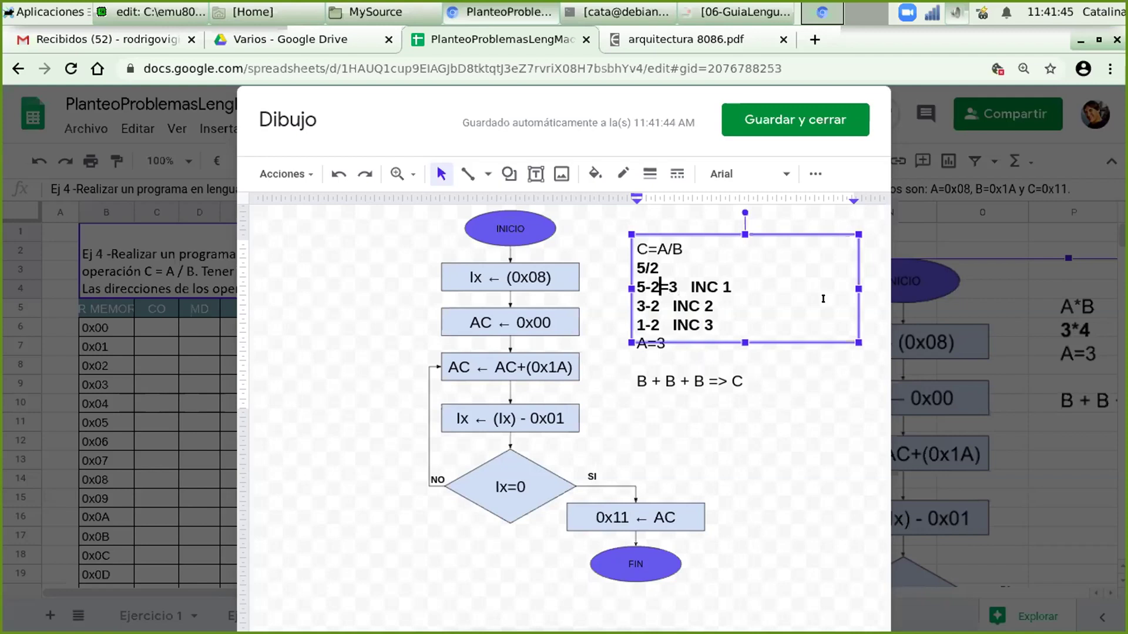
key("Down")
type("=")
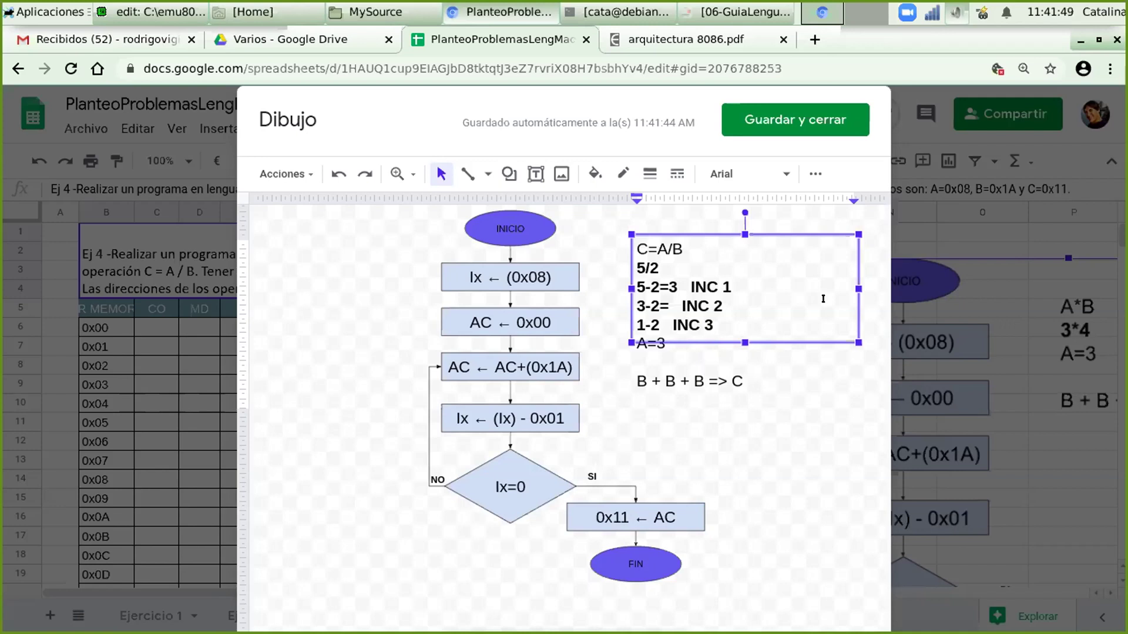
type("1")
key("Down")
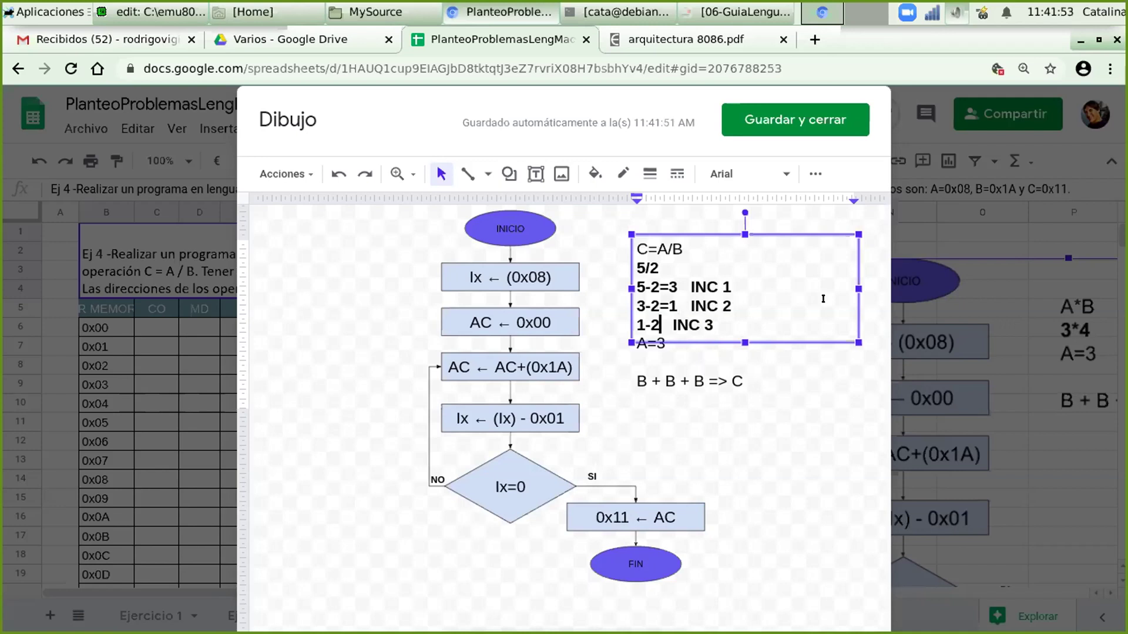
type("=")
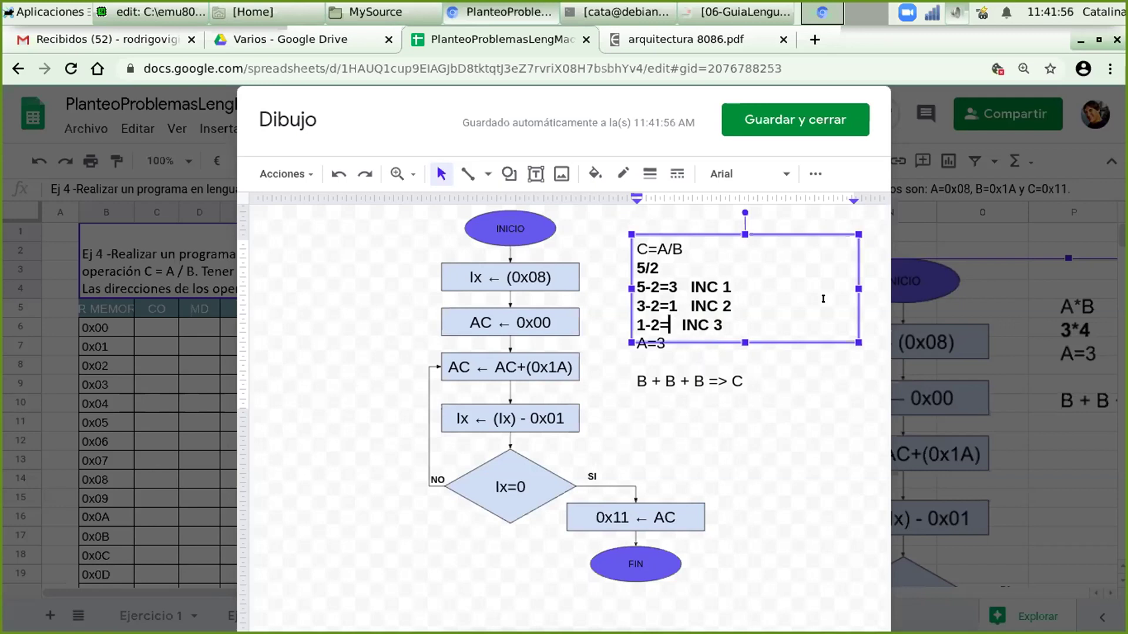
type("-1")
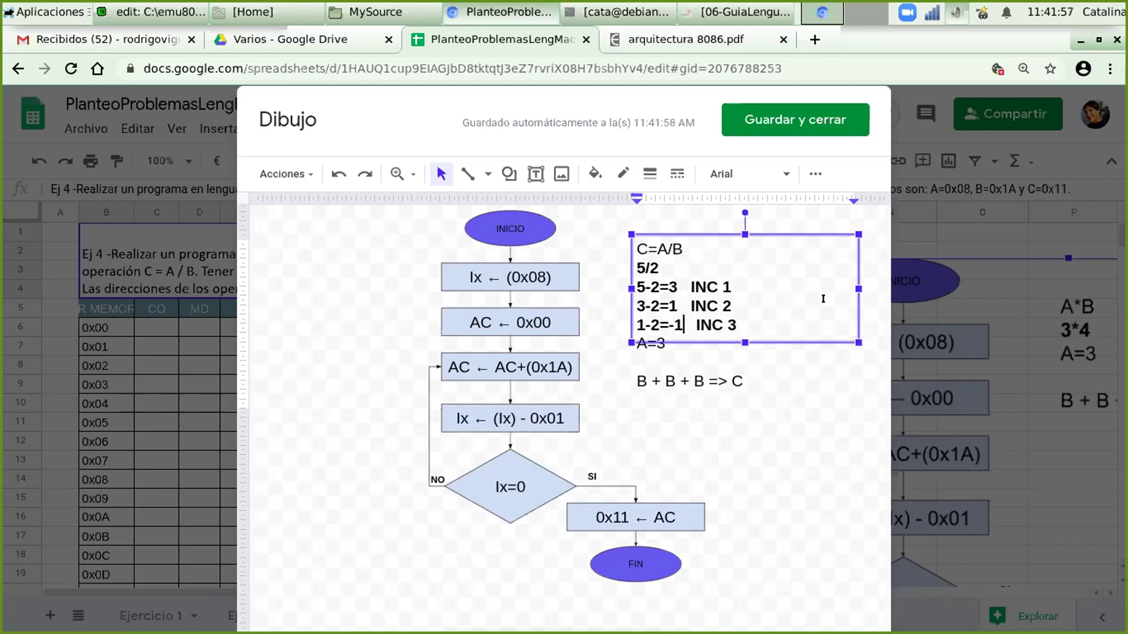
key("Return")
type("-")
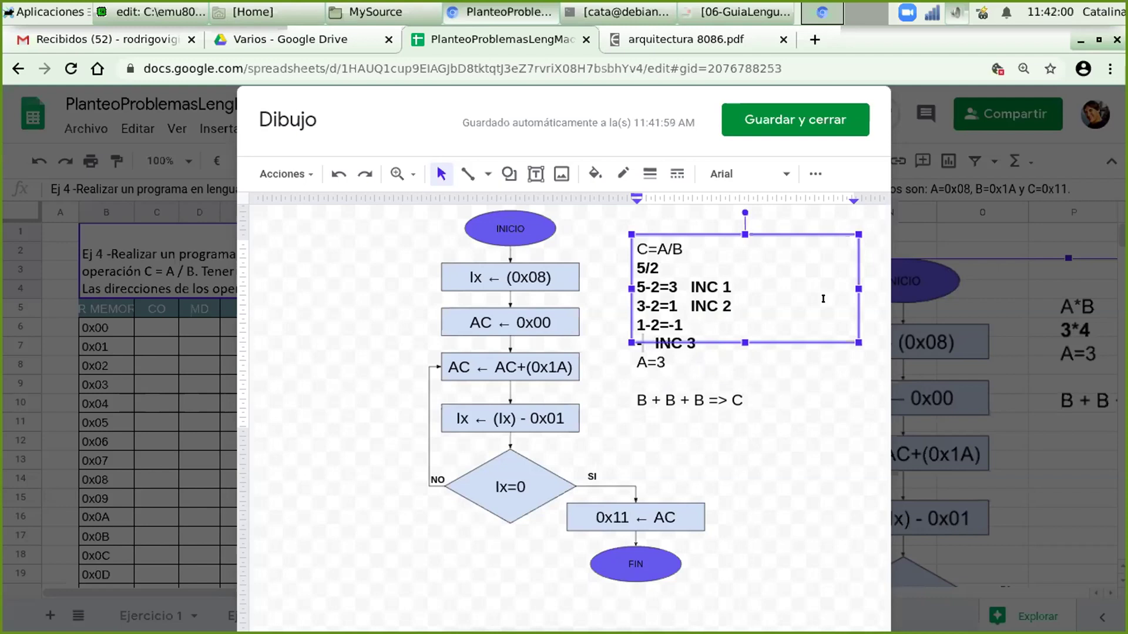
key("BackSpace")
key("BackSpace")
Remove the extra space before INC 3 and add the line "-1 NEGATIVO" below it
key("Delete")
key("Down")
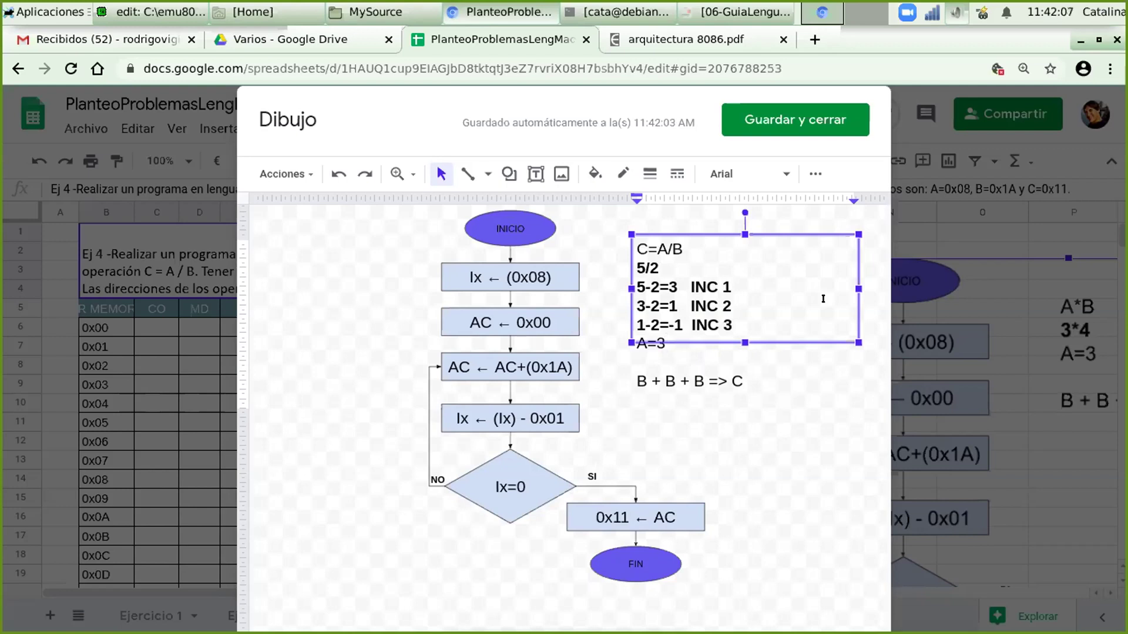
key("Return")
type("-1")
key("shift+Home")
key("End")
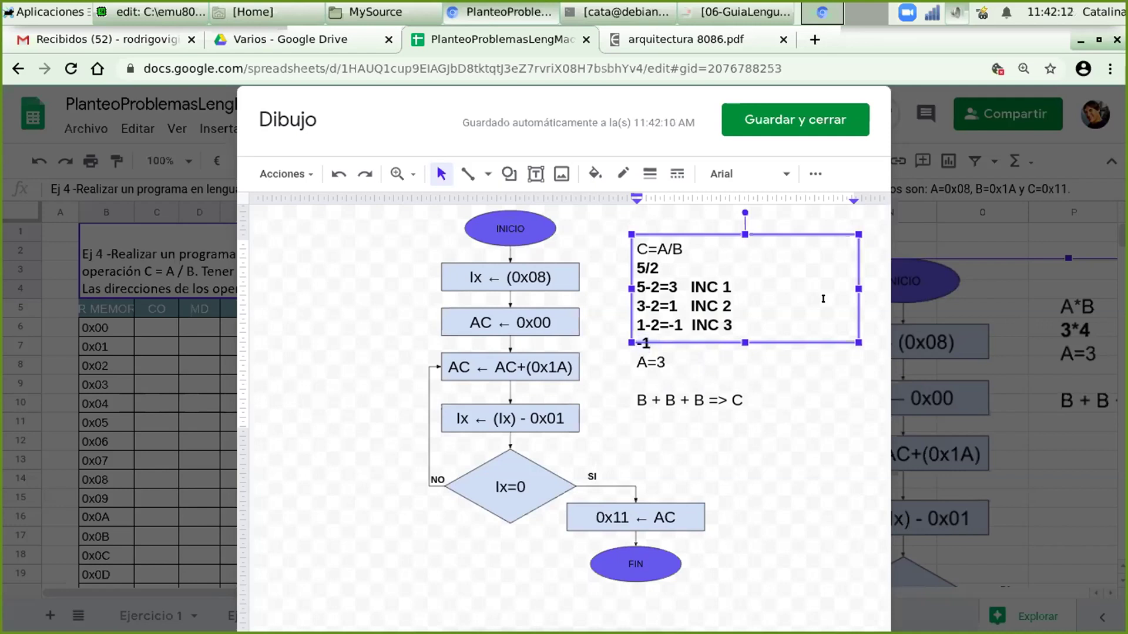
type("NEGATIVO")
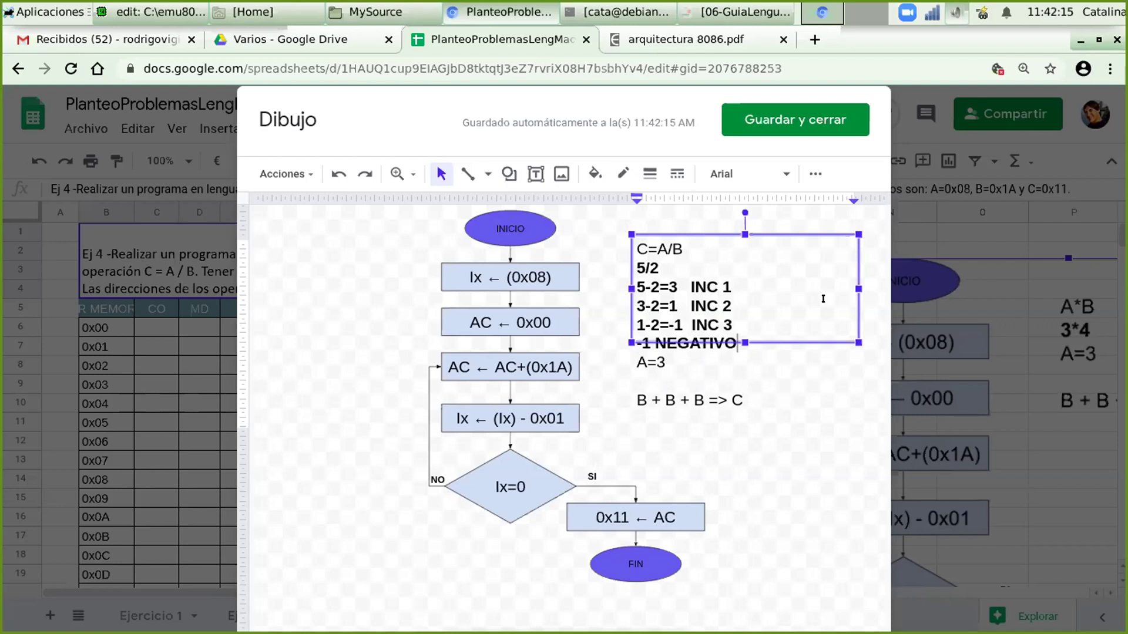
Add a "RESTAURAR:" heading followed by the line "-1+2=1 ; DEC 2" to the division notes
key("Return")
type("RESTA")
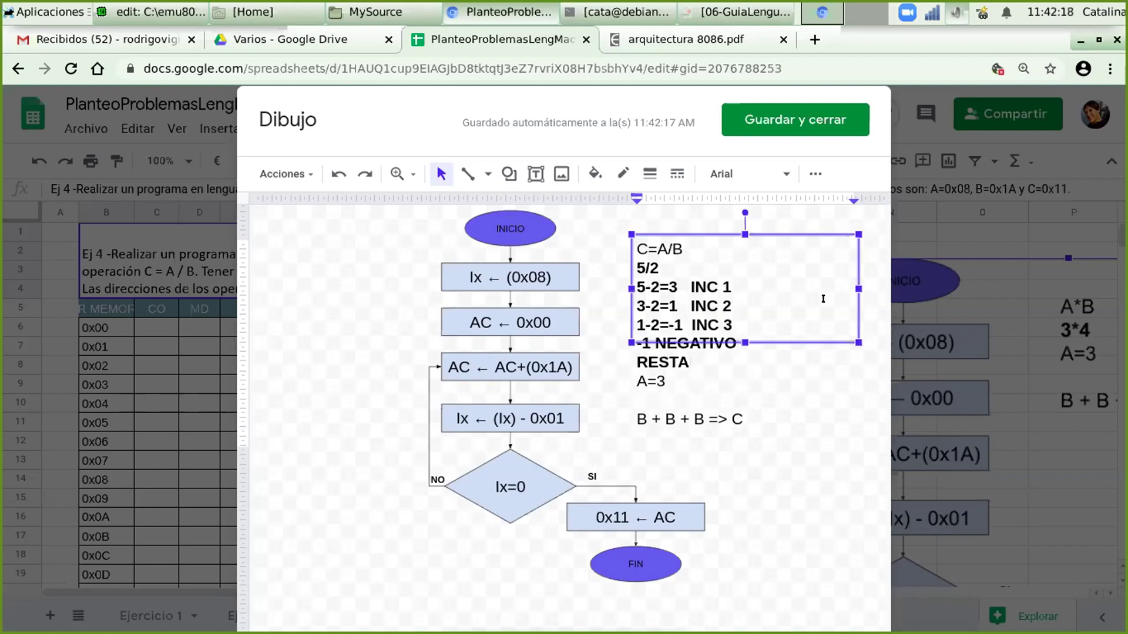
type("URAR:")
key("Return")
type("-1+2")
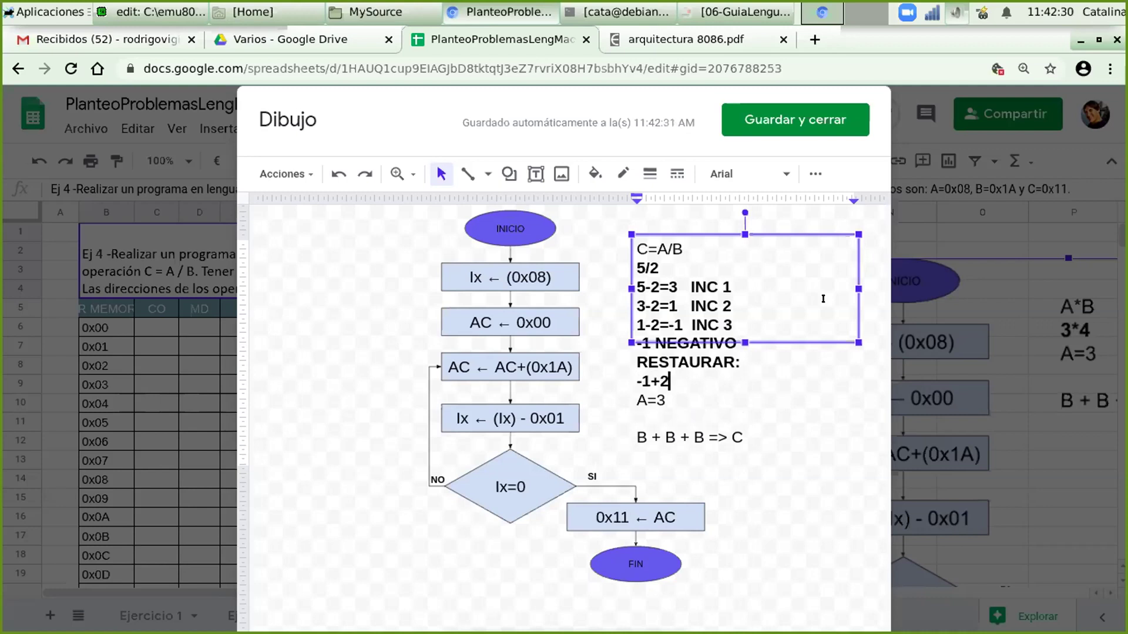
type("=1 ; DEC 2")
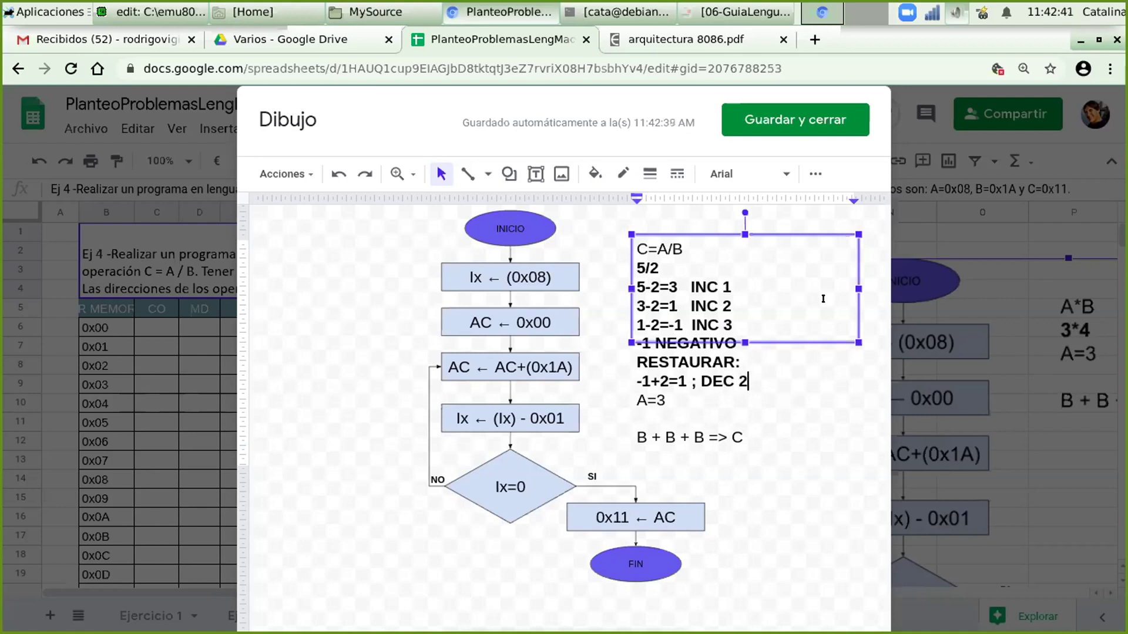
Add the line "COCIENTE:2 RESTO =1" below the restore calculation
key("Return")
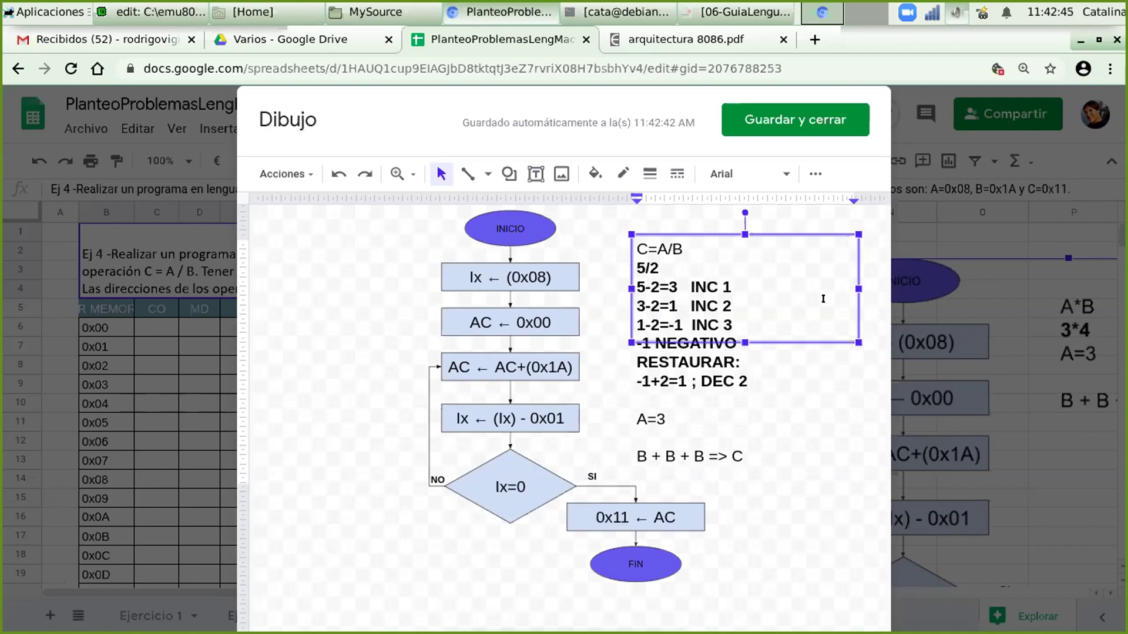
type("COCIENTE:2")
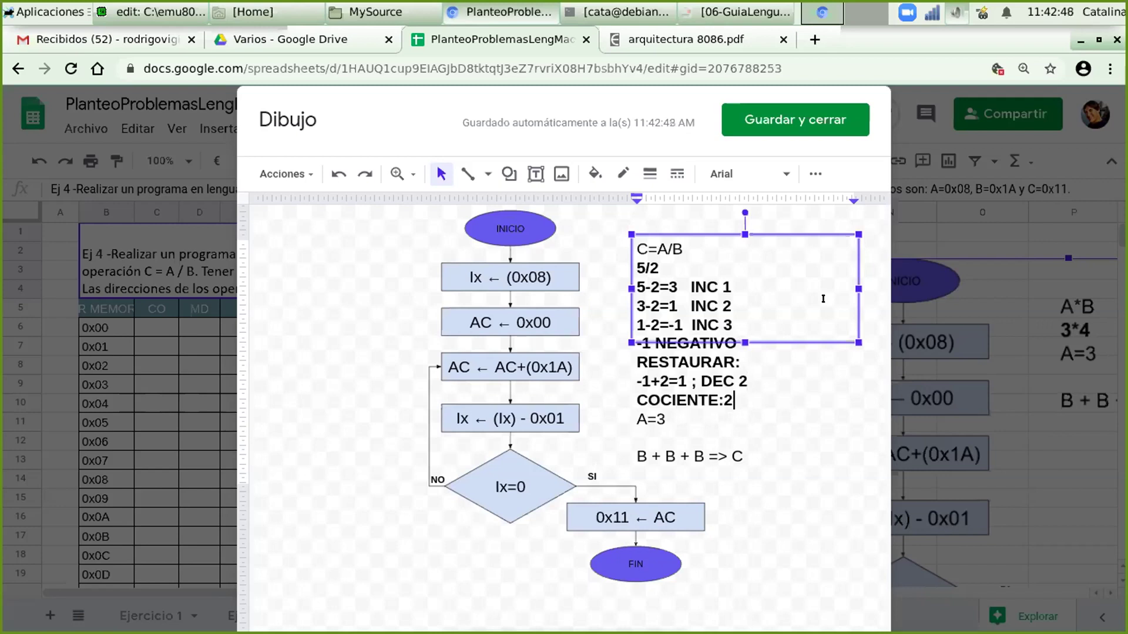
type("  RESTO ")
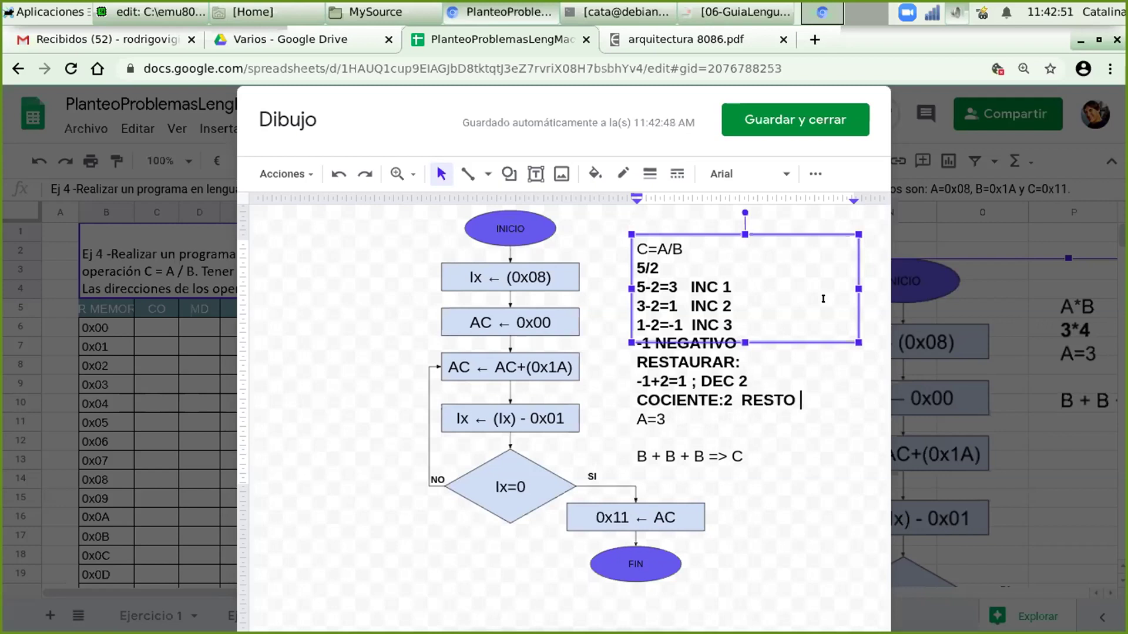
type("=1")
Delete the leftover multiplication lines "A=3" and "B + B + B => C" and finish editing the notes text
key("Return")
key("shift+Up")
key("shift+Up")
key("shift+Up")
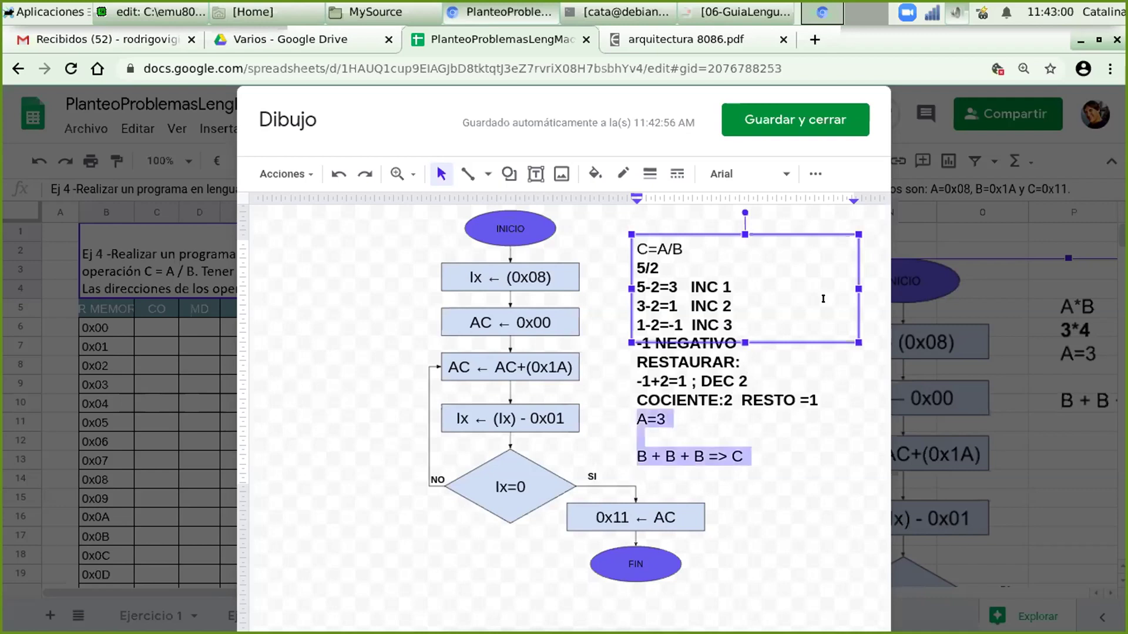
key("BackSpace")
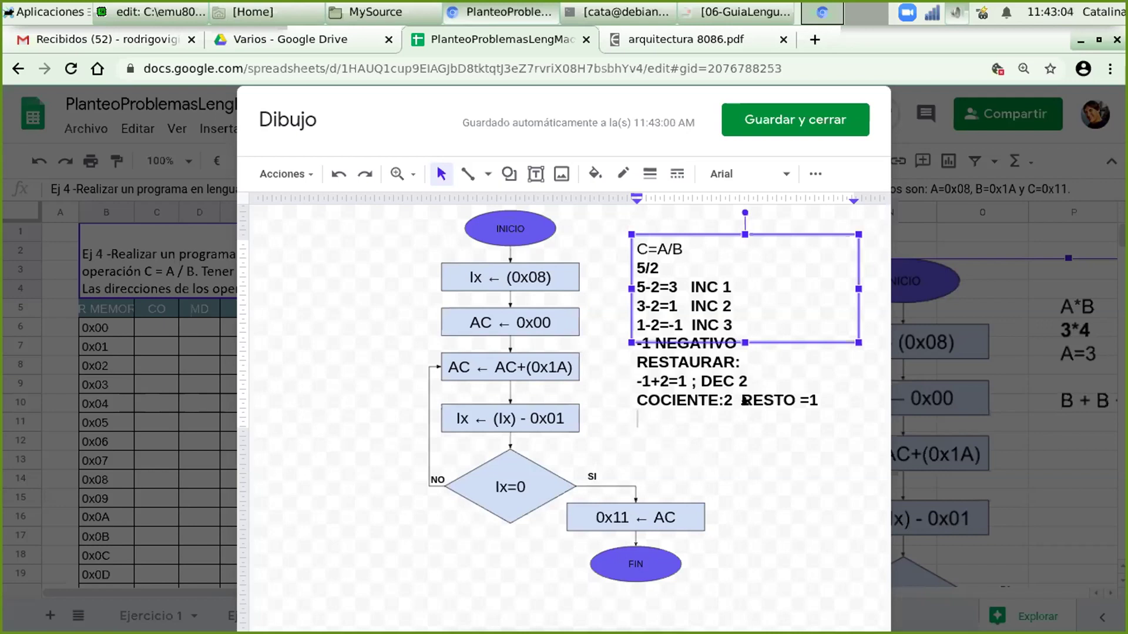
key("Escape")
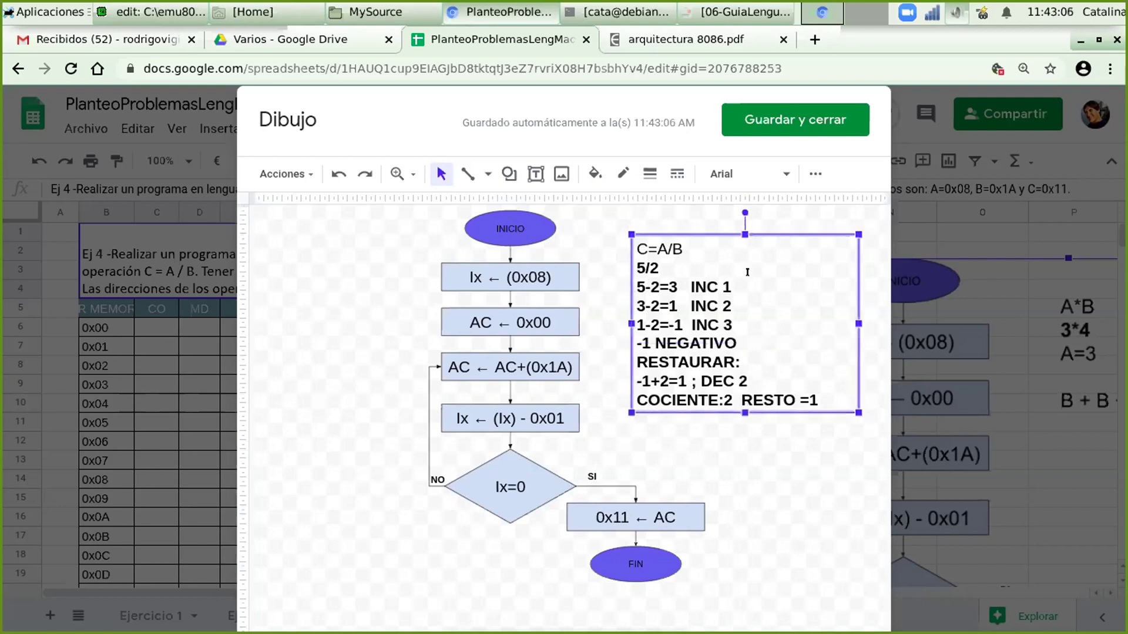
Review the third subtraction and its INC 3 entry in the worked division example
left_click(842, 297)
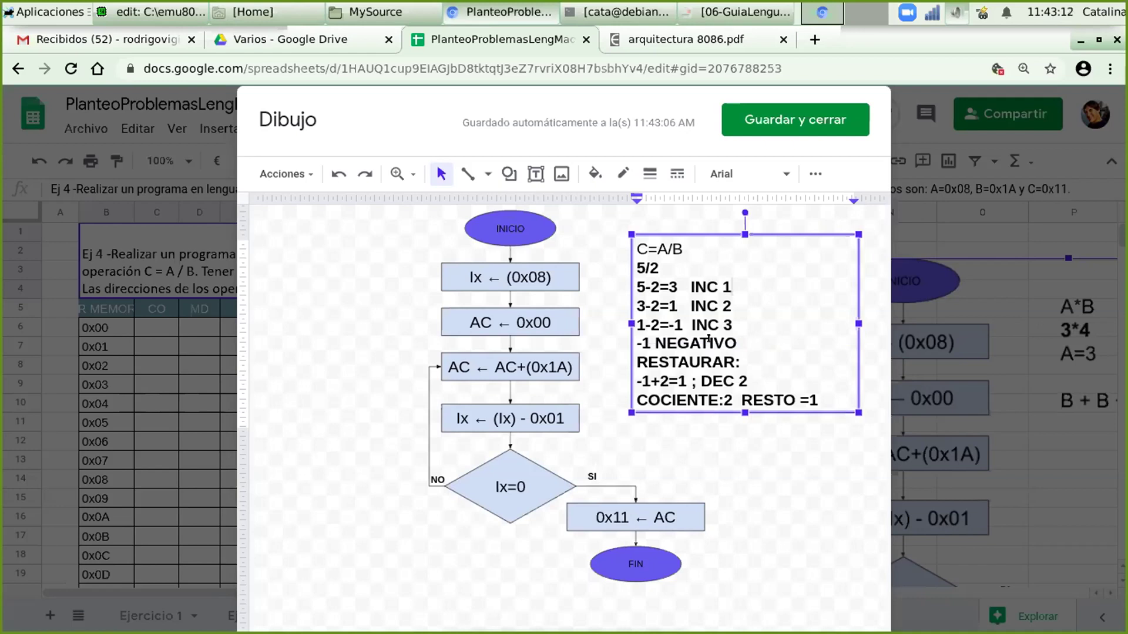
left_click_drag(630, 314, 654, 325)
triple_click(638, 325)
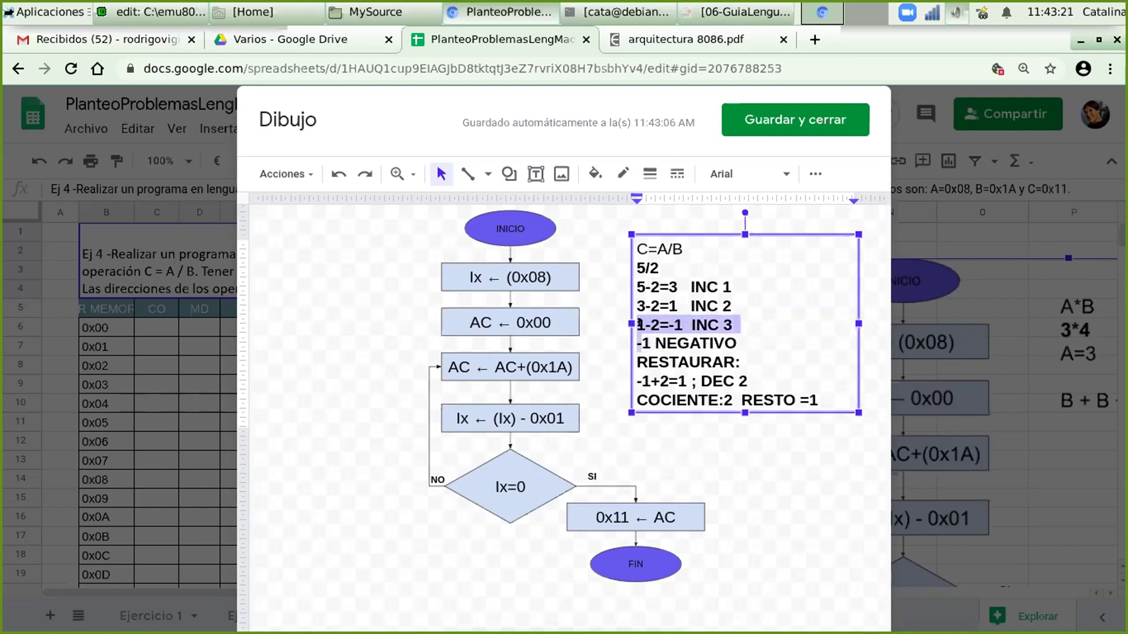
left_click(638, 325)
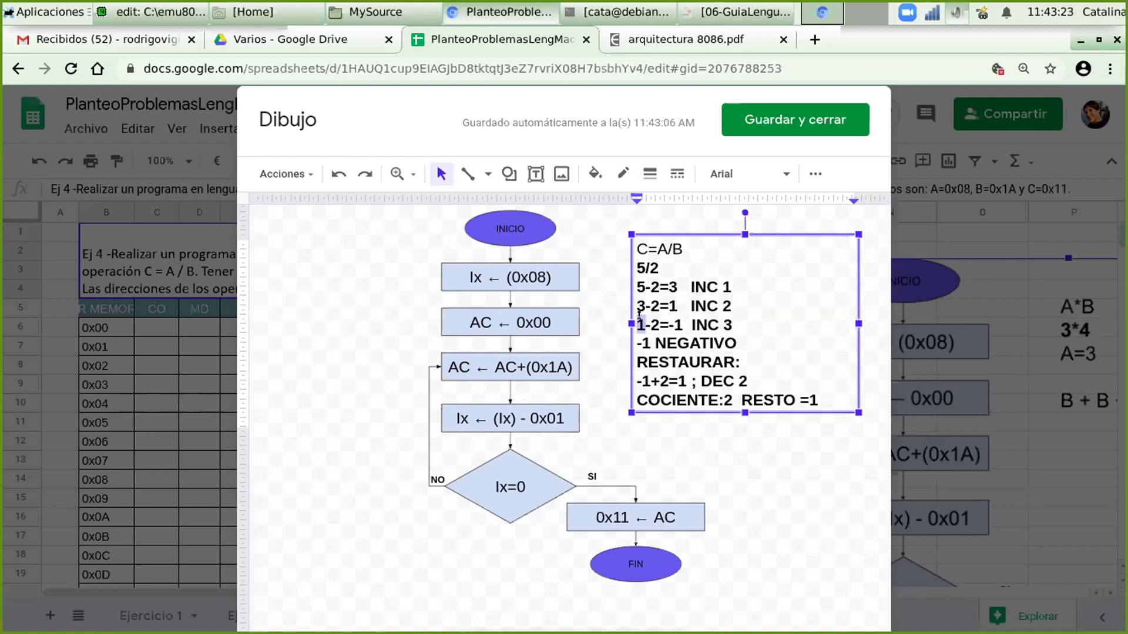
left_click_drag(638, 316, 655, 314)
left_click_drag(694, 325, 723, 314)
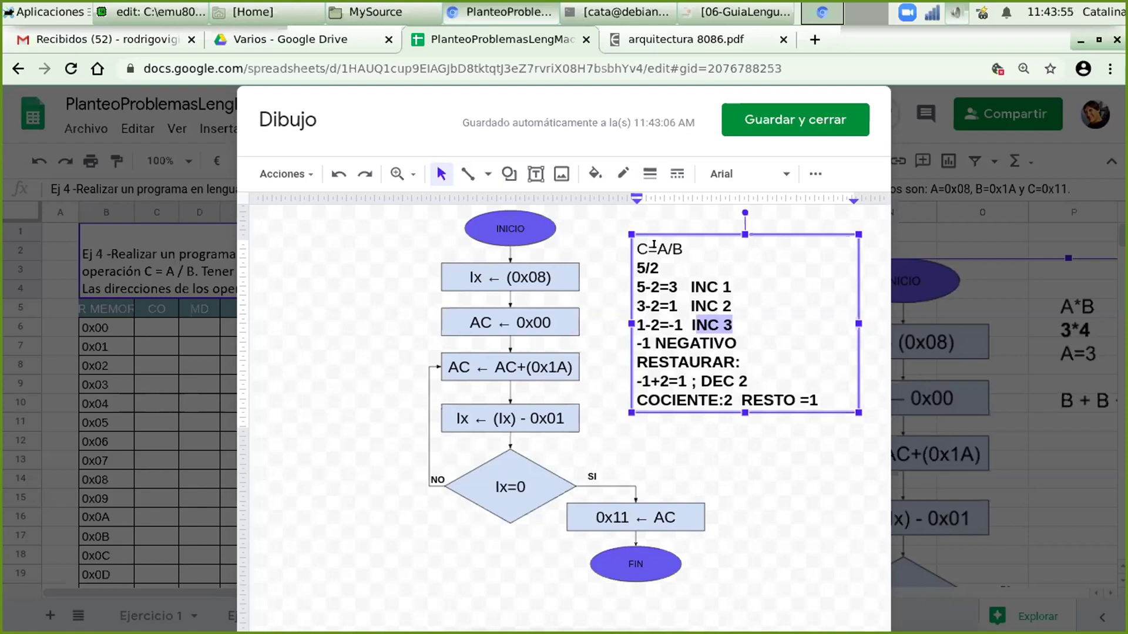
left_click(786, 322)
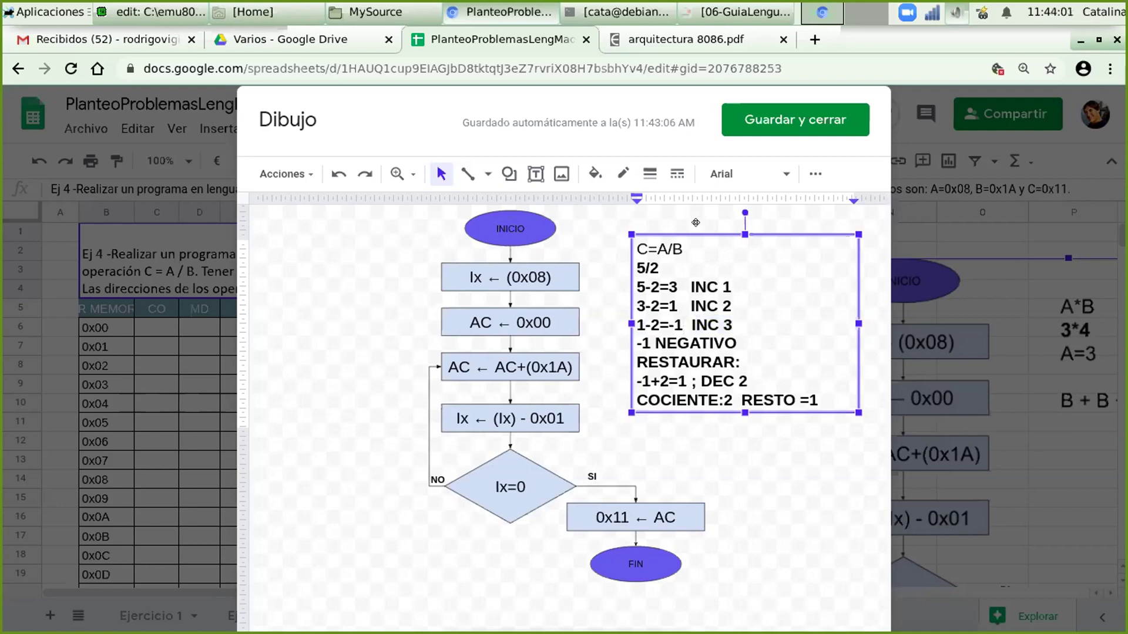
Move the division notes text box slightly farther right from the flowchart and deselect it
left_click_drag(709, 221, 720, 219)
left_click_drag(720, 219, 721, 221)
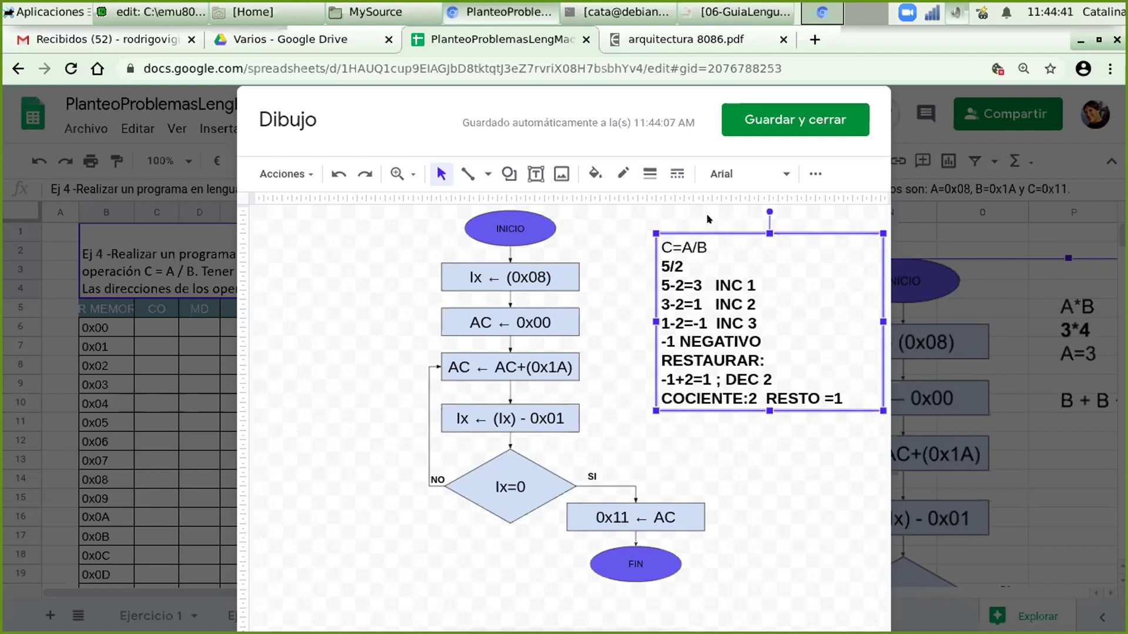
left_click(707, 219)
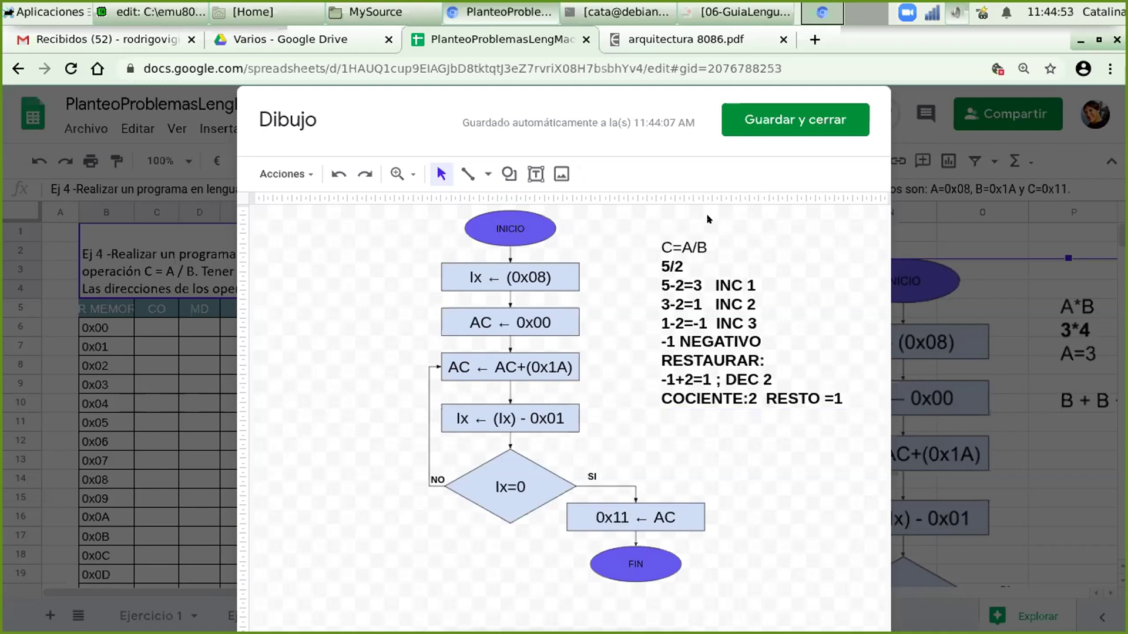
Delete the loop-back connector of the Ix=0 decision and its "NO" label
left_click(425, 445)
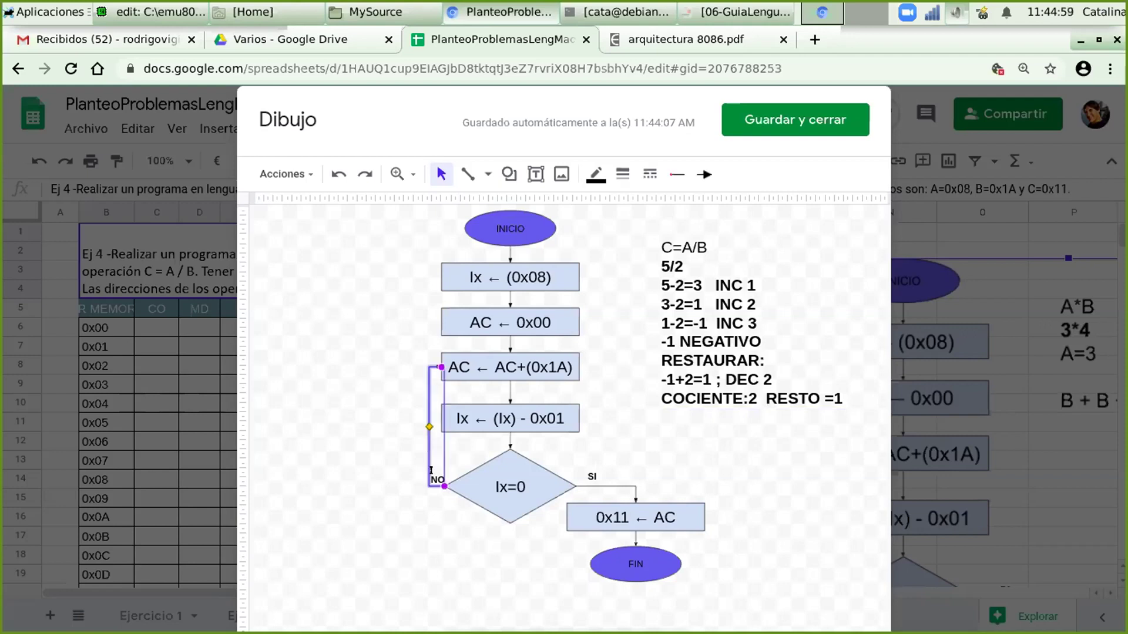
key("Delete")
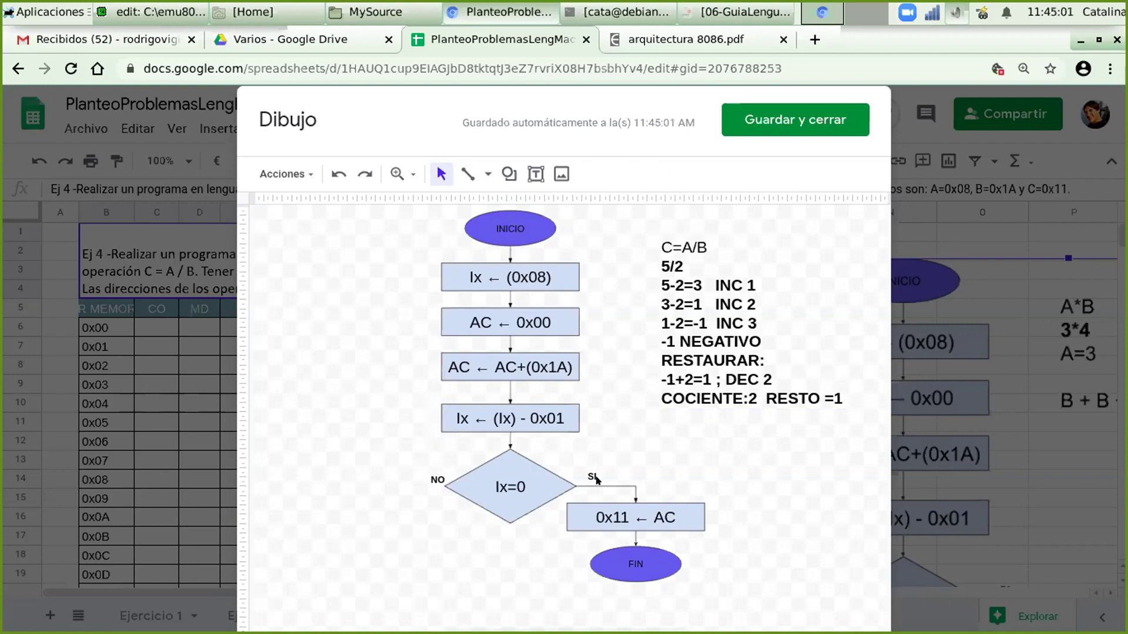
left_click(442, 478)
key("BackSpace")
key("Escape")
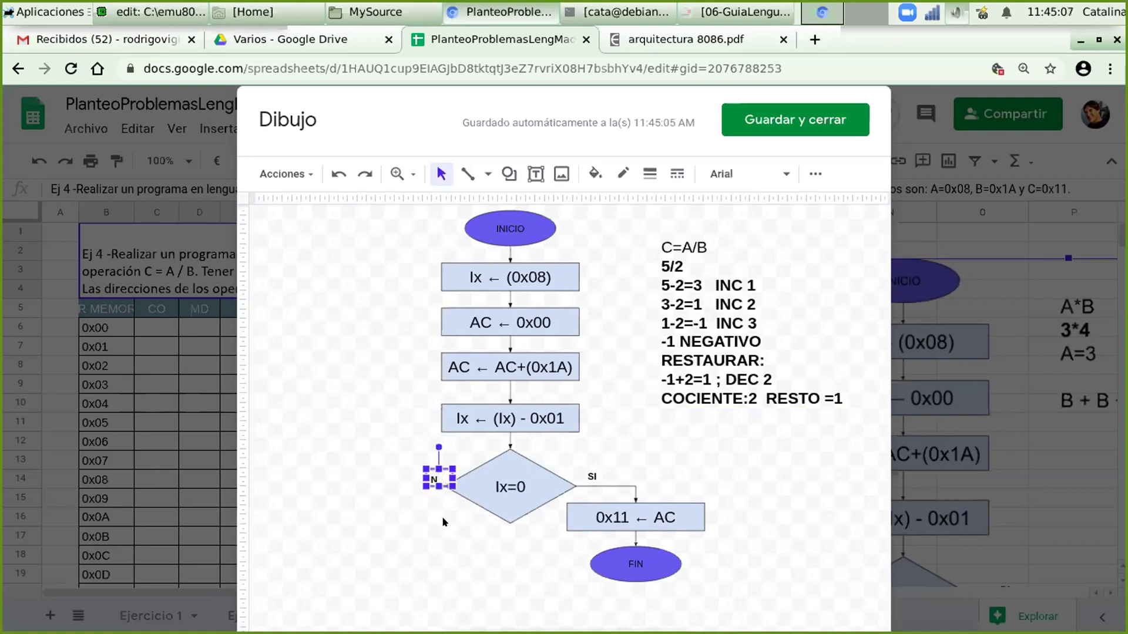
key("Delete")
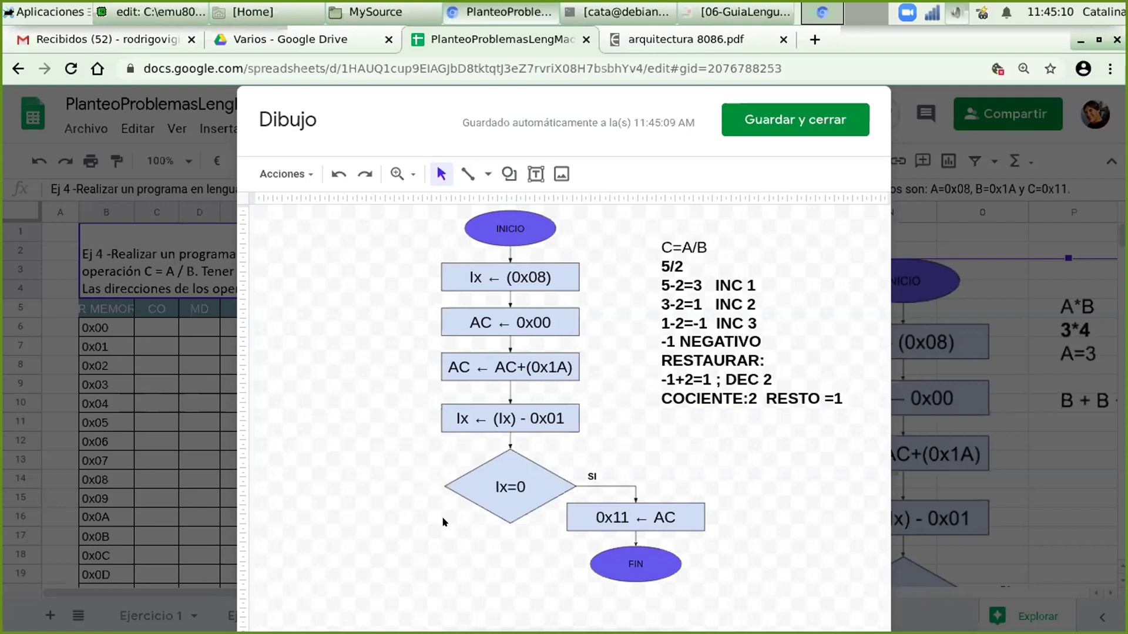
Review the INC counts in the division notes and the Ix decrement box in the flowchart
left_click(748, 312)
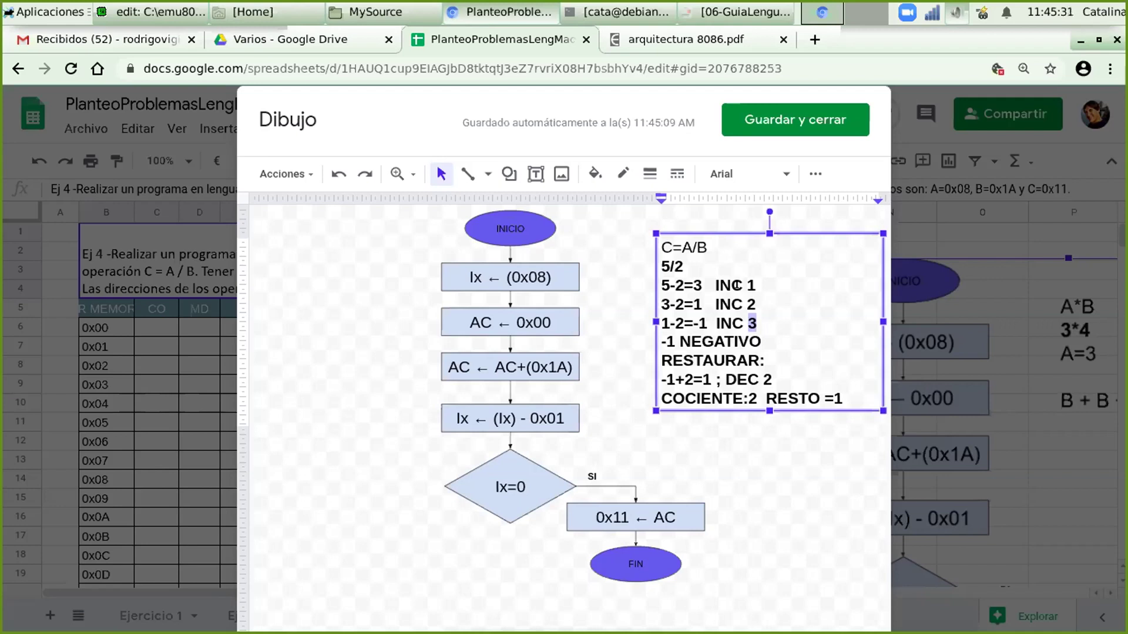
double_click(748, 286)
key("Down")
key("shift+End")
left_click(519, 403)
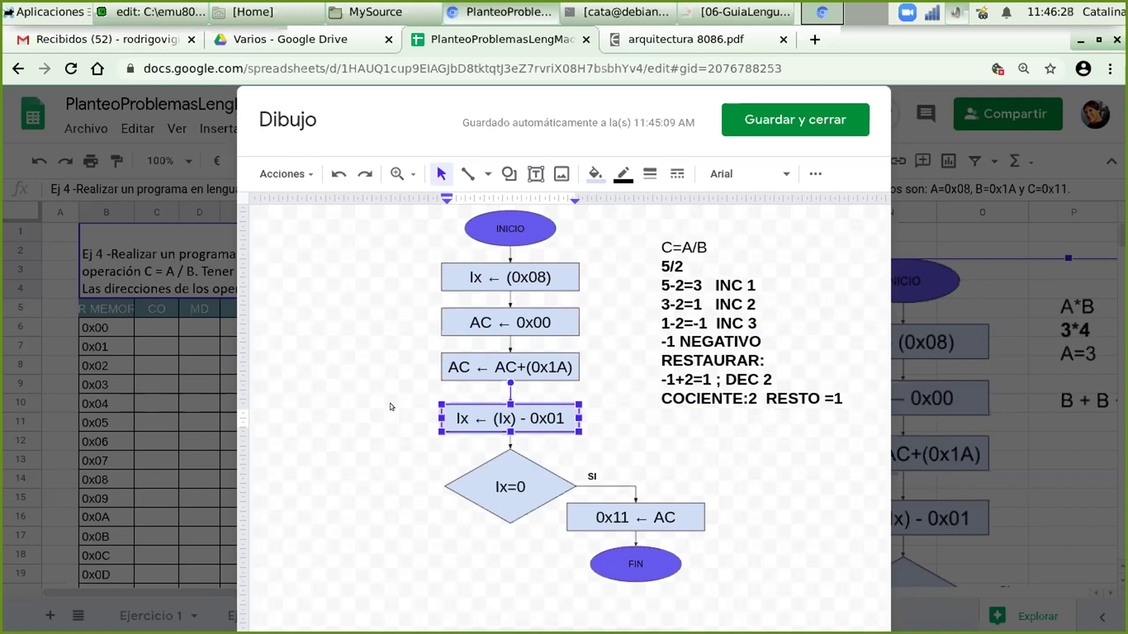
left_click(388, 407)
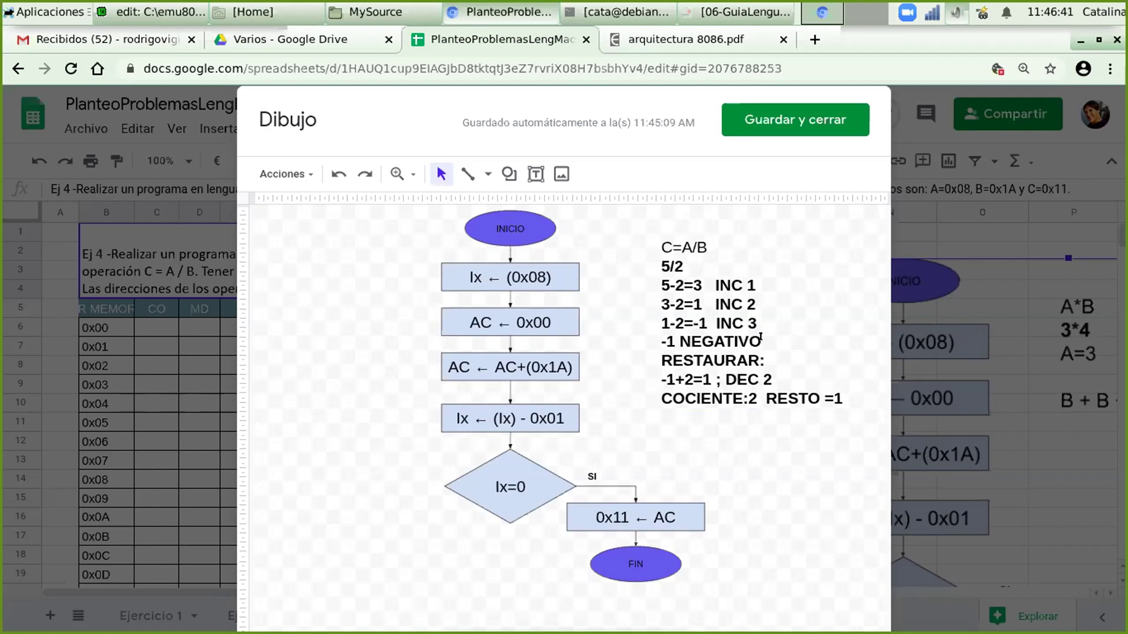
Change the first process box below INICIO to "AC ← (B)"
key("Tab")
key("Home")
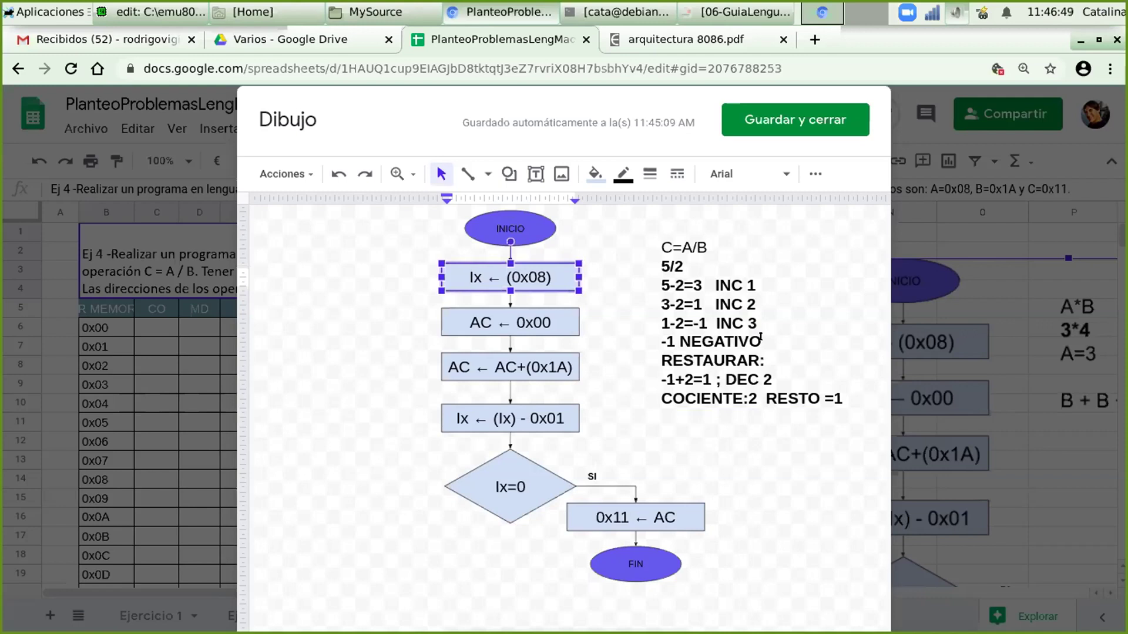
type("AC")
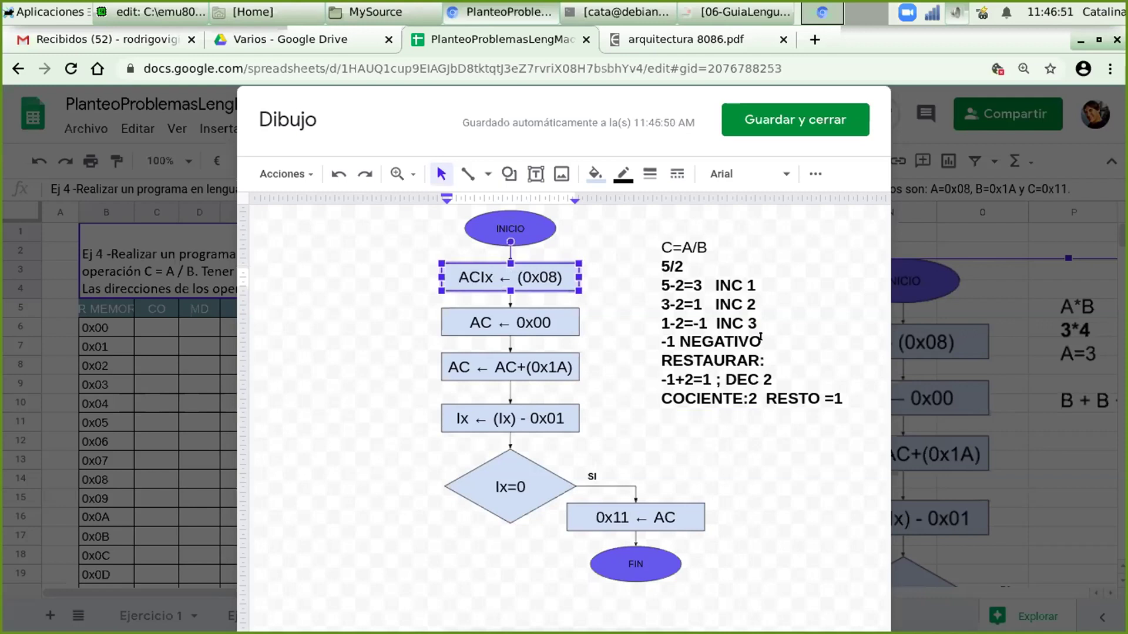
key("Delete")
key("Delete")
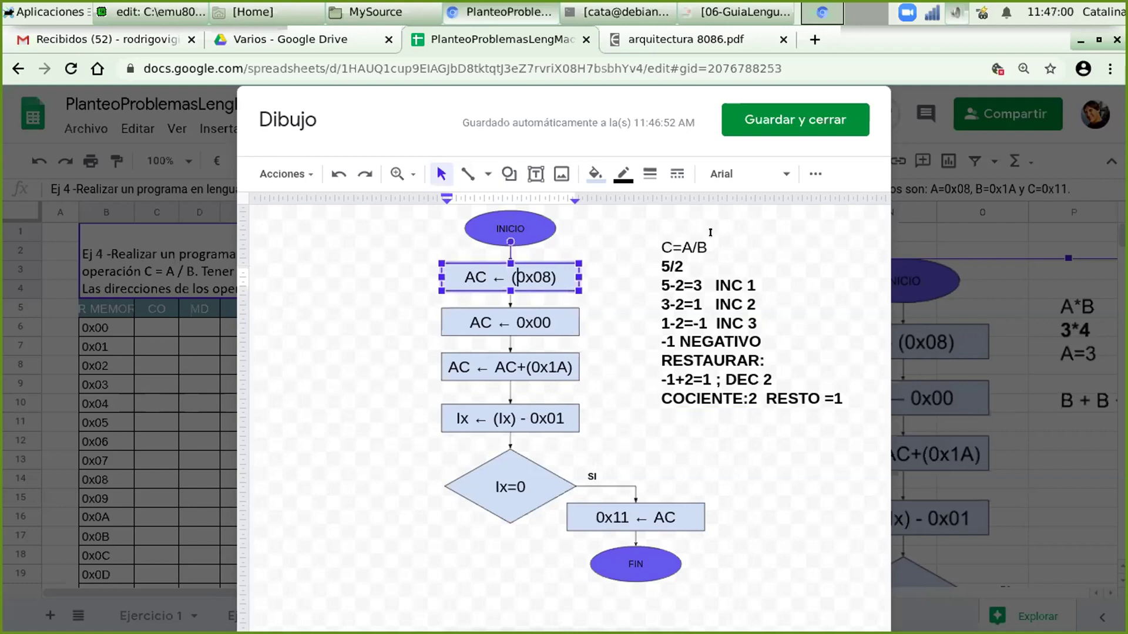
key("ctrl+shift+Right")
type("B")
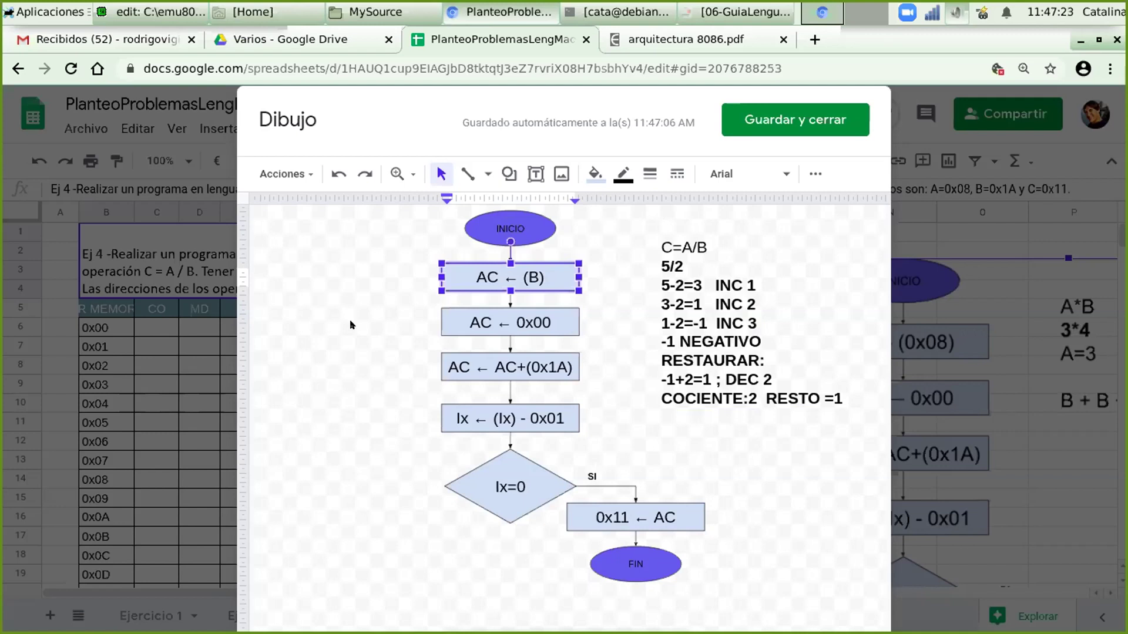
Move the AC ← 0x00, AC ← AC+(0x1A) and Ix ← (Ix) - 0x01 boxes with their arrows to the left of the decision diamond
key("Tab")
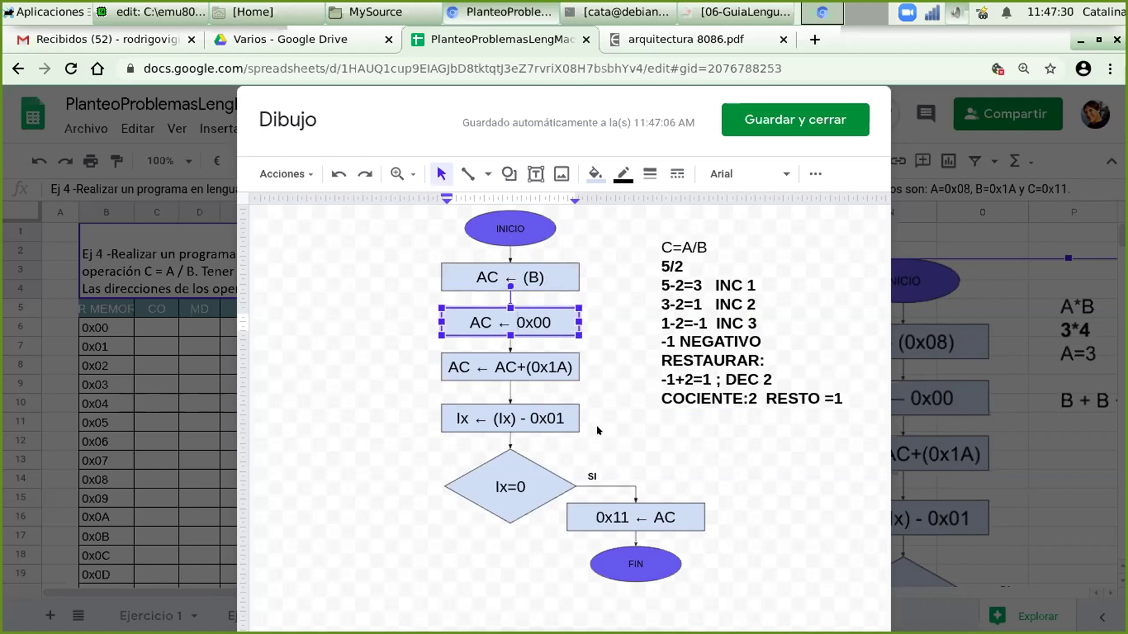
left_click(519, 418, "shift")
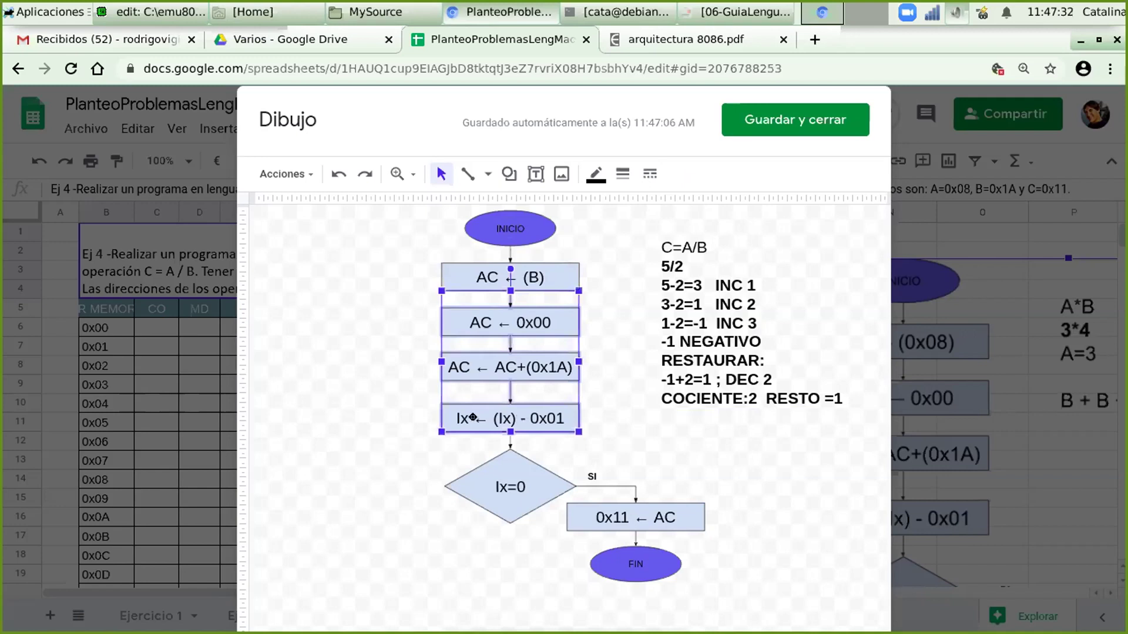
left_click_drag(339, 527, 569, 349)
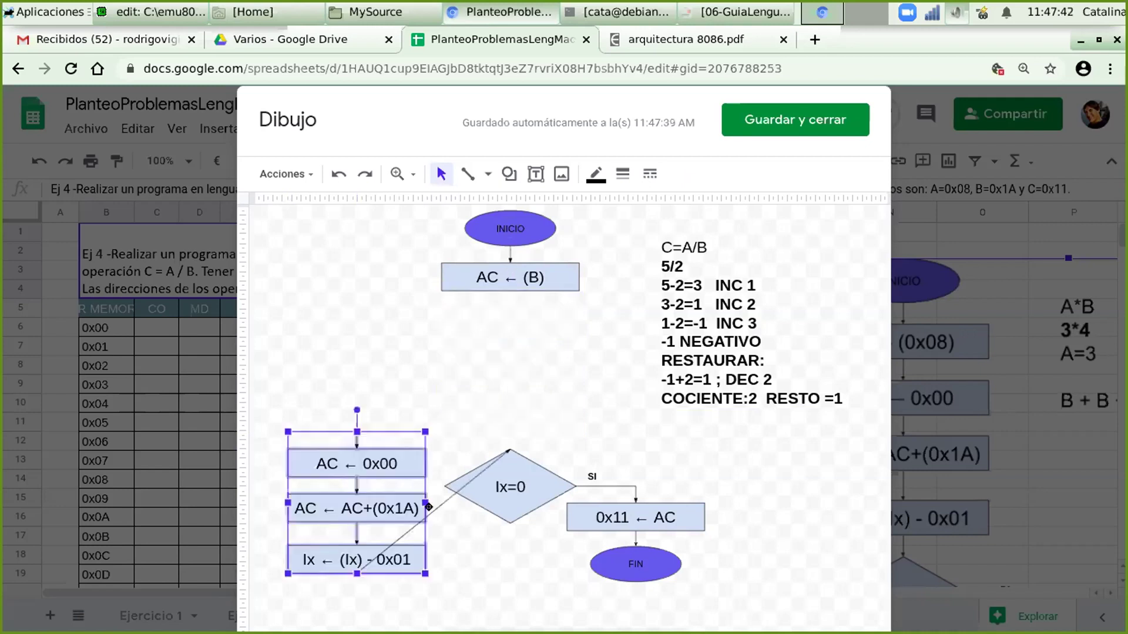
Move the Ix=0 decision directly below the AC ← (B) box and delete its connectors to the Ix decrement and 0x11 ← AC boxes
key("Tab")
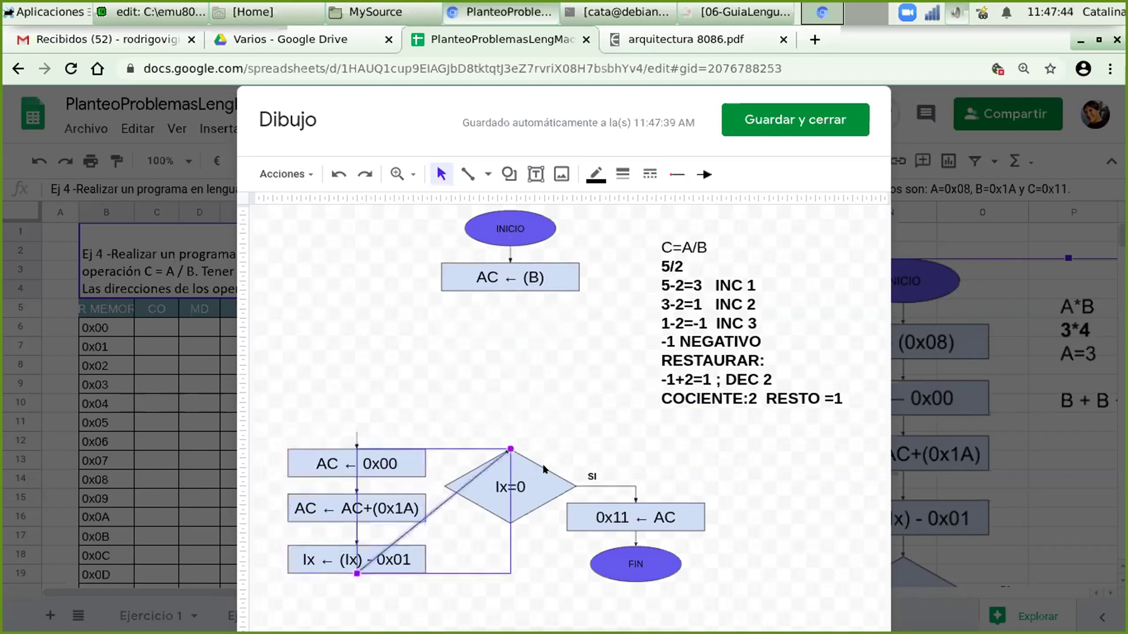
key("Delete")
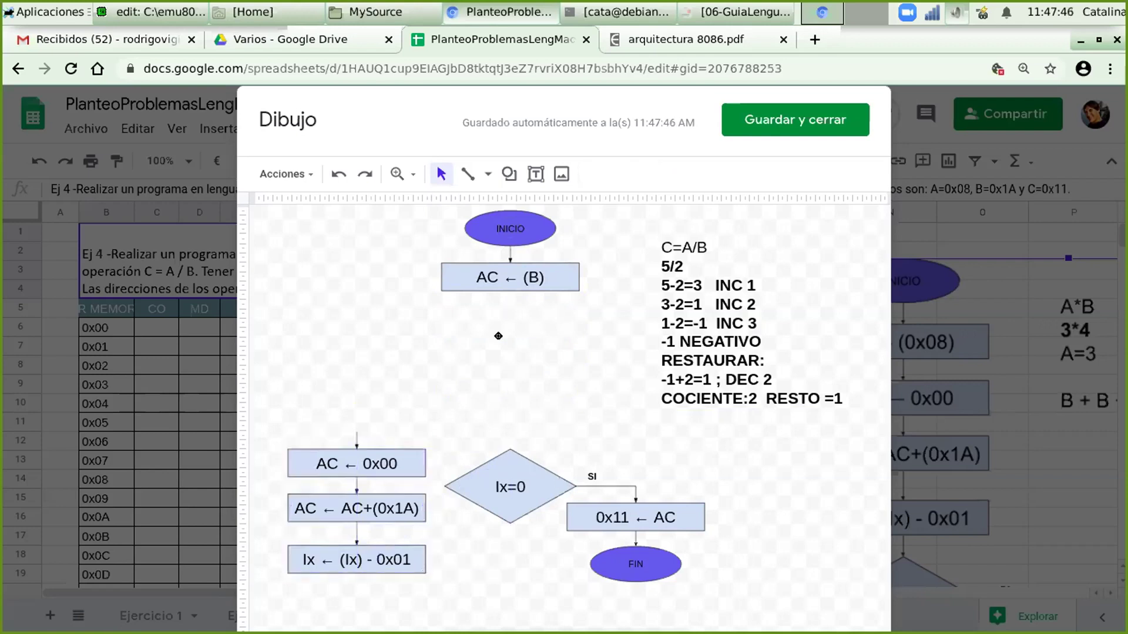
left_click_drag(498, 336, 604, 341)
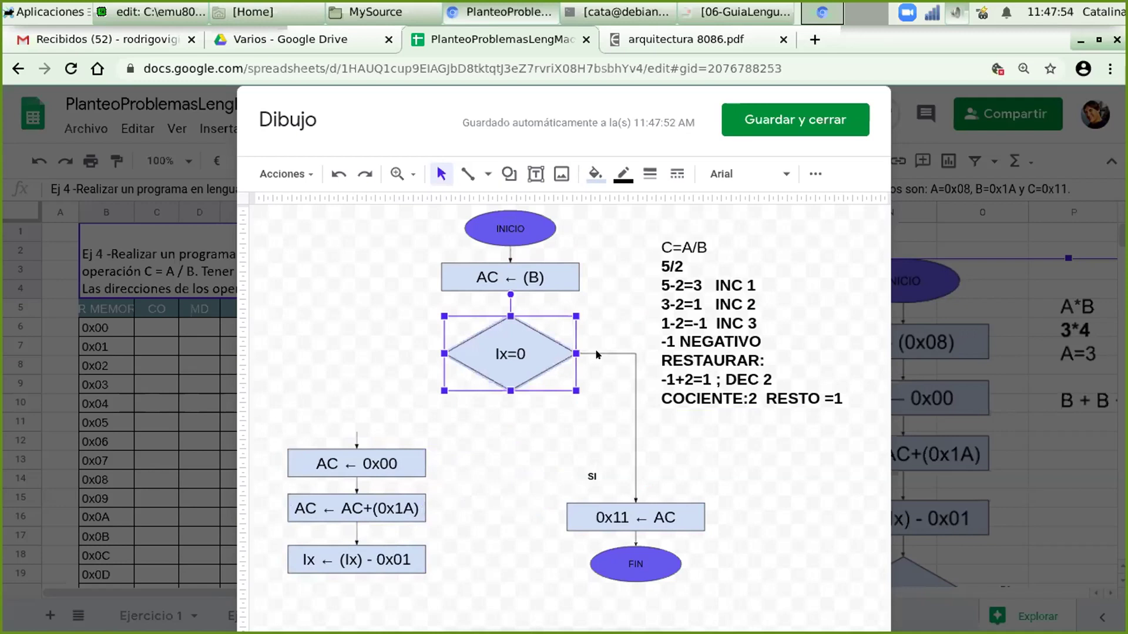
left_click(597, 354)
key("Delete")
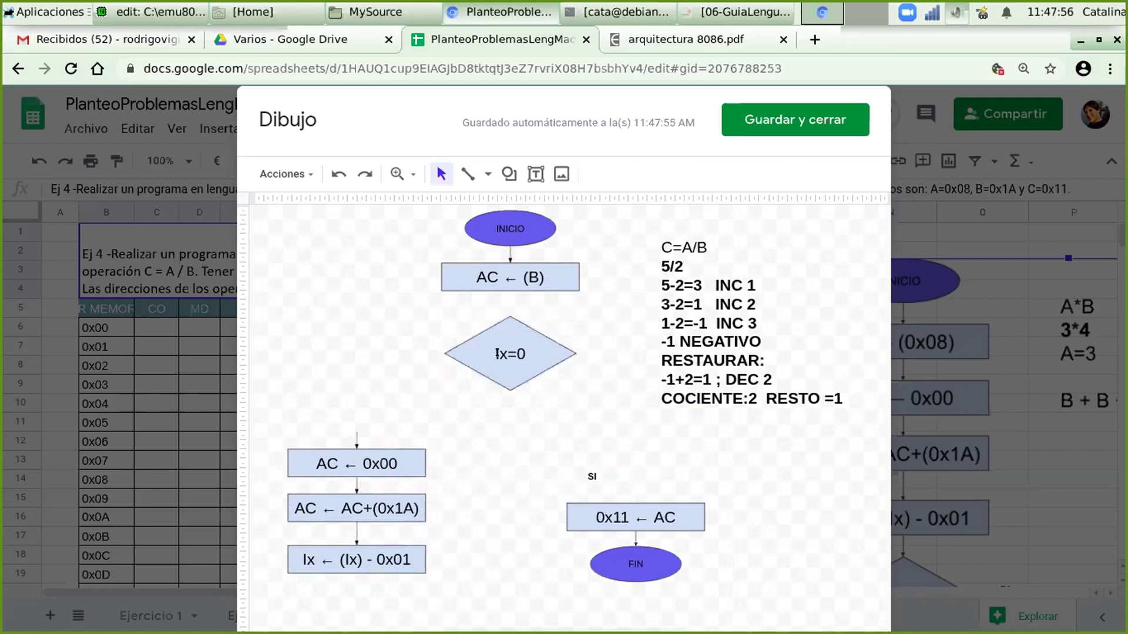
Change the condition in the decision diamond to "(AC)=0"
left_click(497, 354)
key("shift+Left")
type("AC")
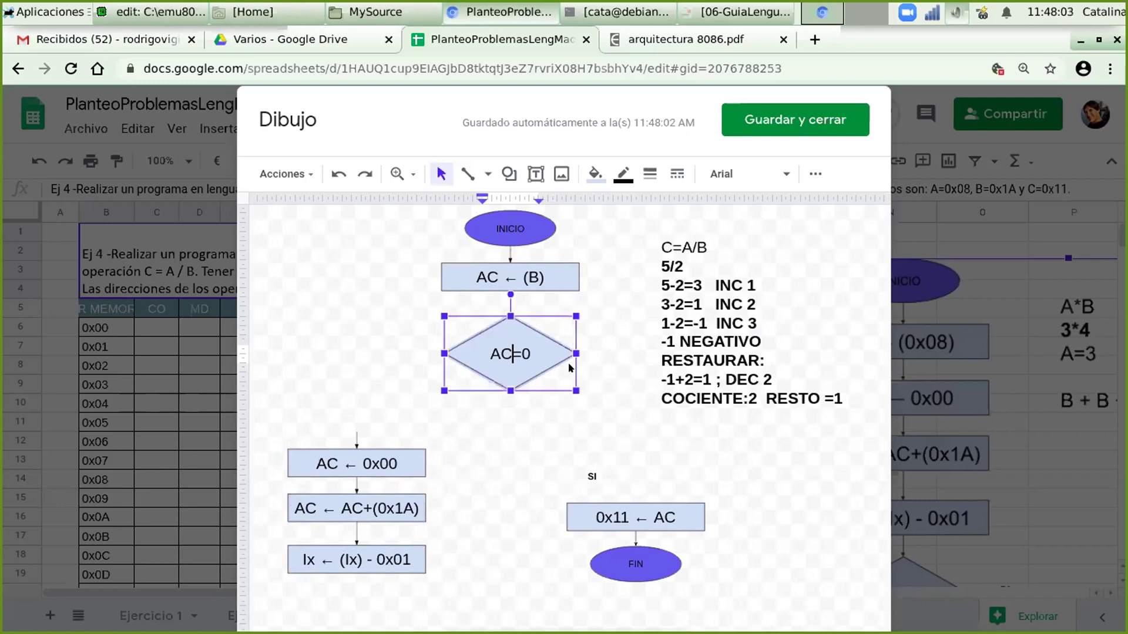
type(")")
key("Home")
type("(")
key("End")
left_click(573, 351)
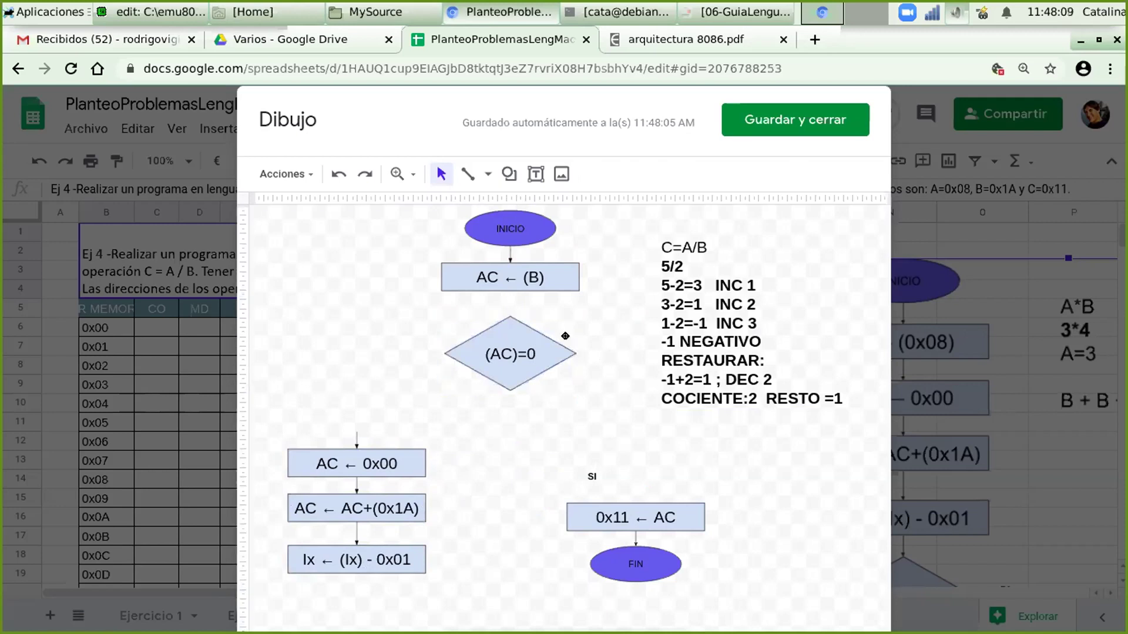
Move the C=A/B division notes farther to the right, away from the flowchart
left_click(670, 404)
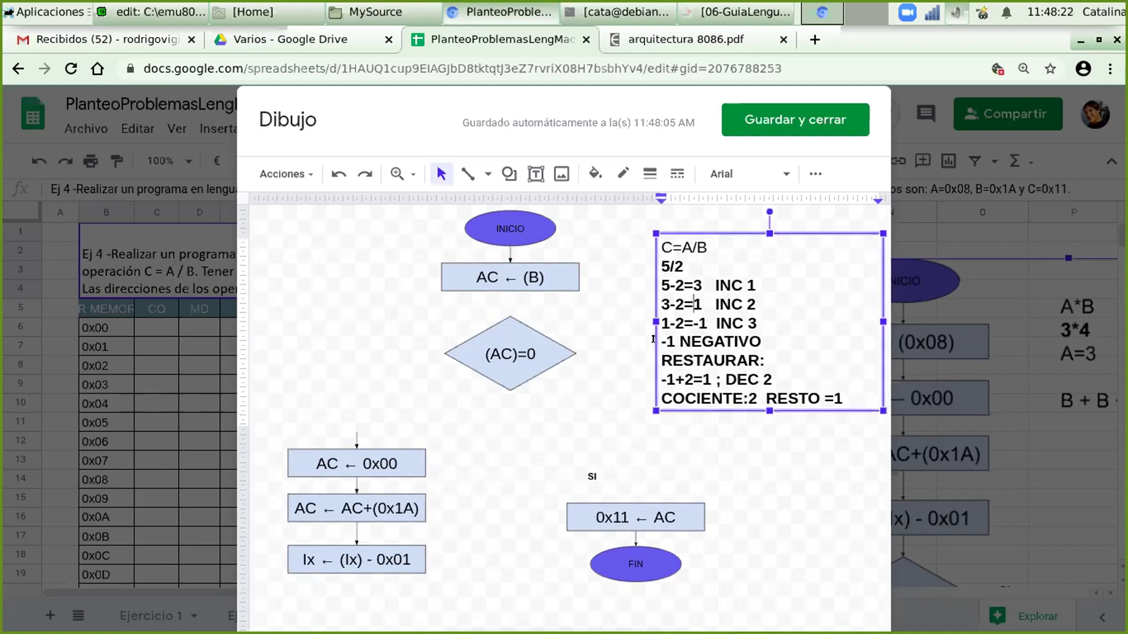
key("Escape")
left_click_drag(705, 336, 761, 329)
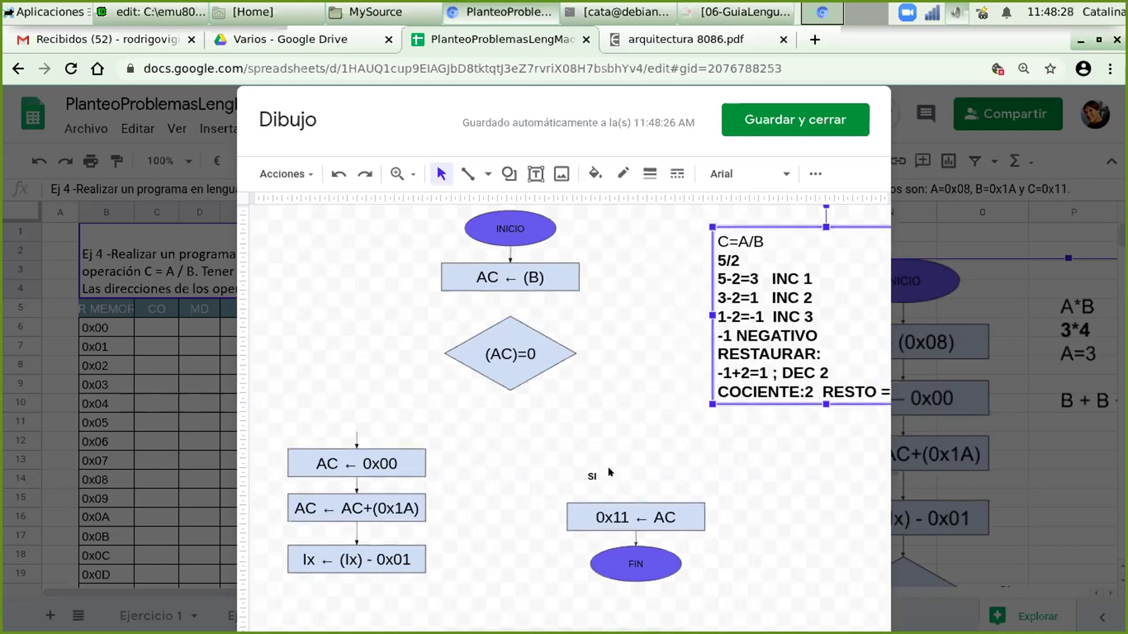
Move the "SI" label next to the right corner of the (AC)=0 decision and change it to "NO"
left_click(592, 476)
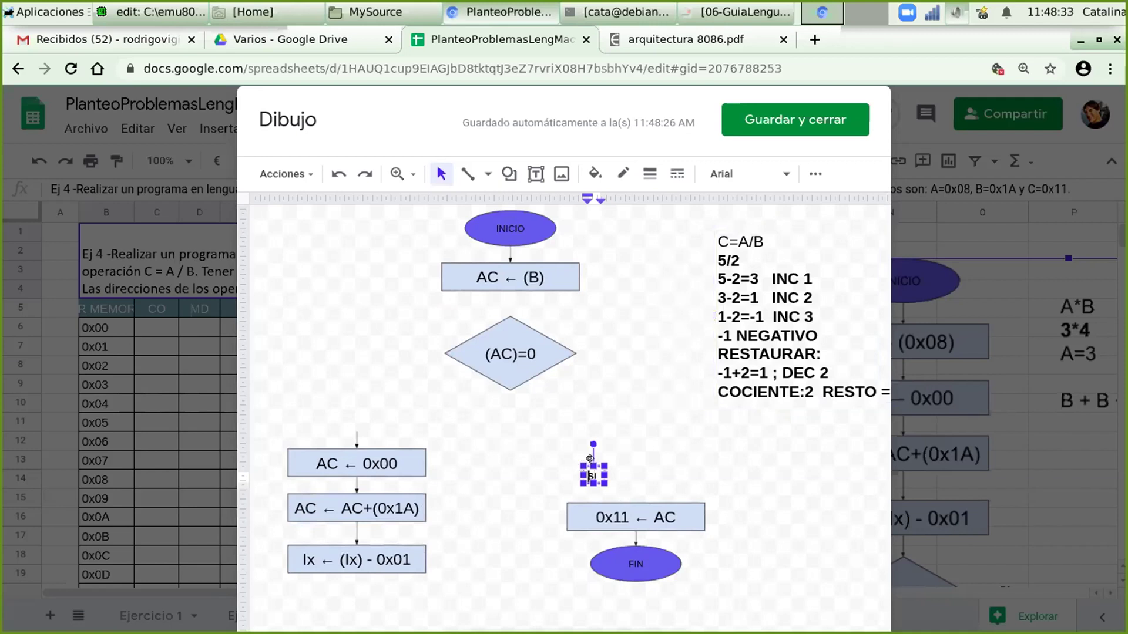
left_click_drag(586, 327, 568, 304)
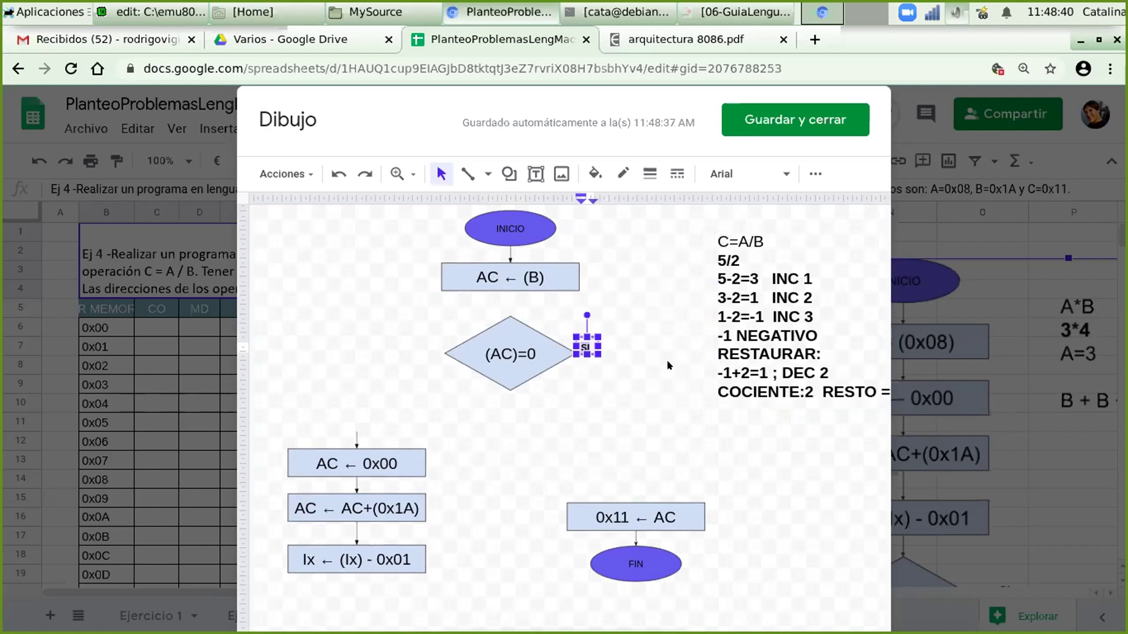
type("NO")
left_click_drag(589, 338, 599, 339)
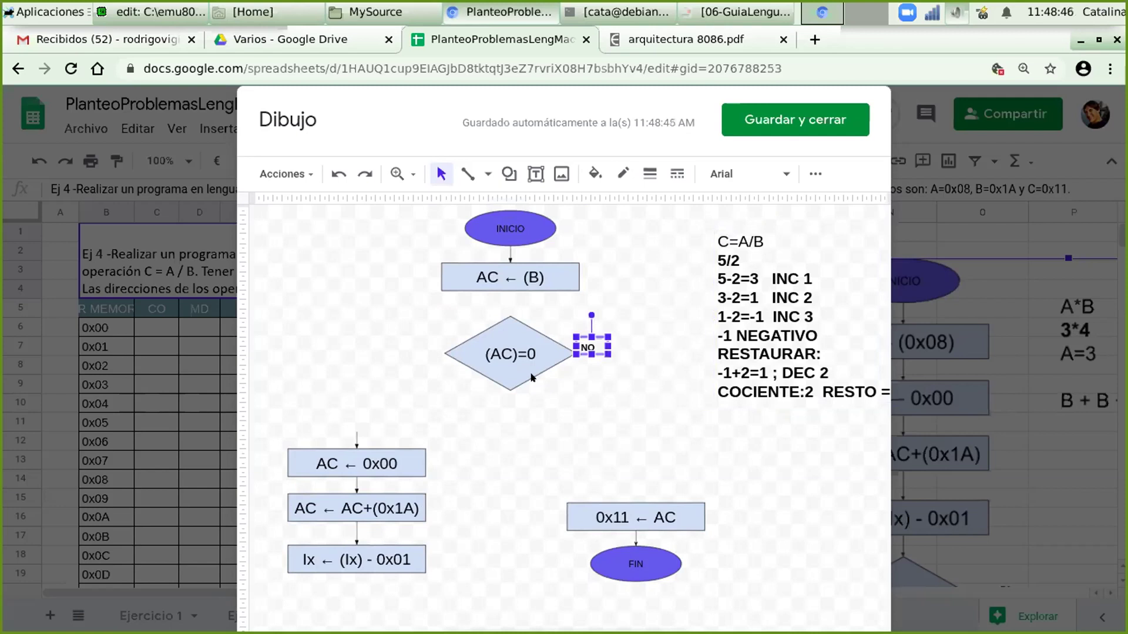
left_click(429, 326)
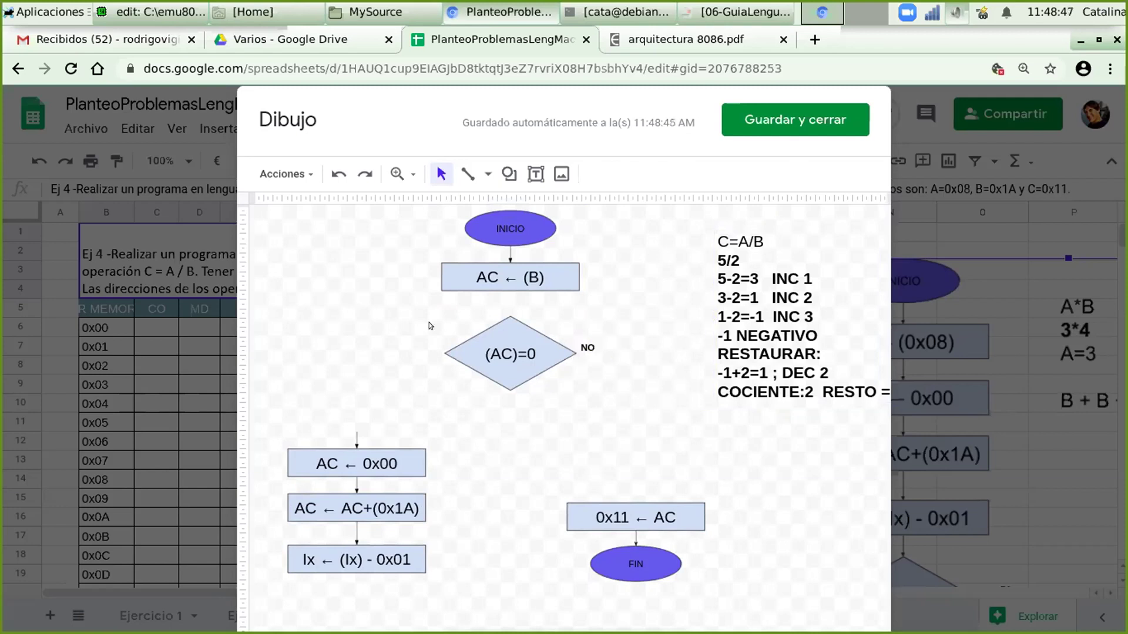
left_click(362, 443)
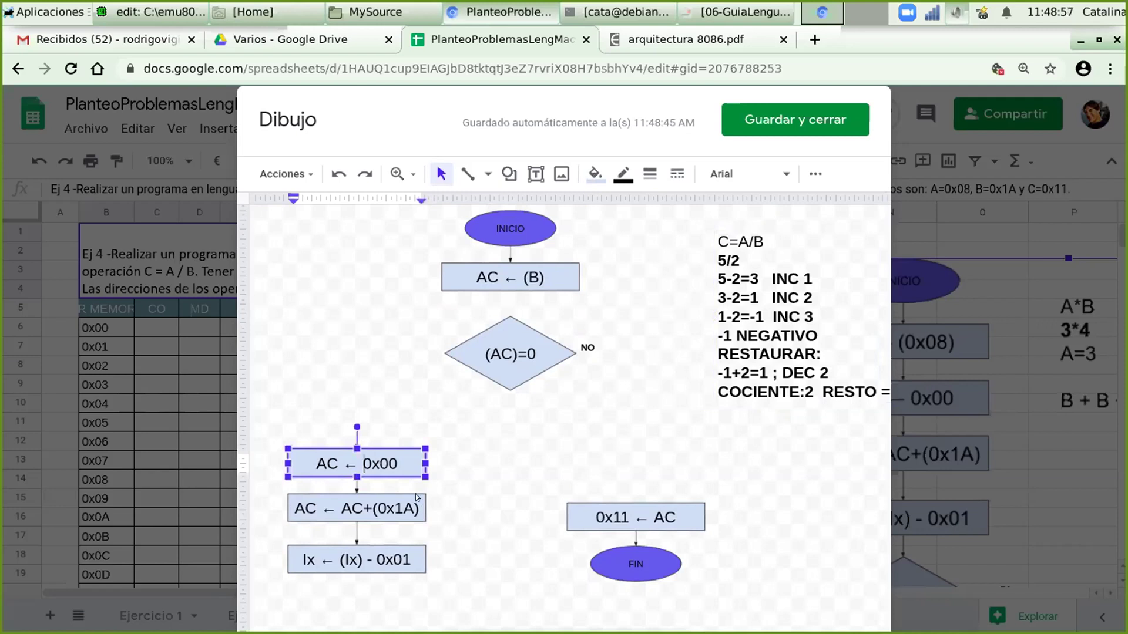
type("cociente db 0")
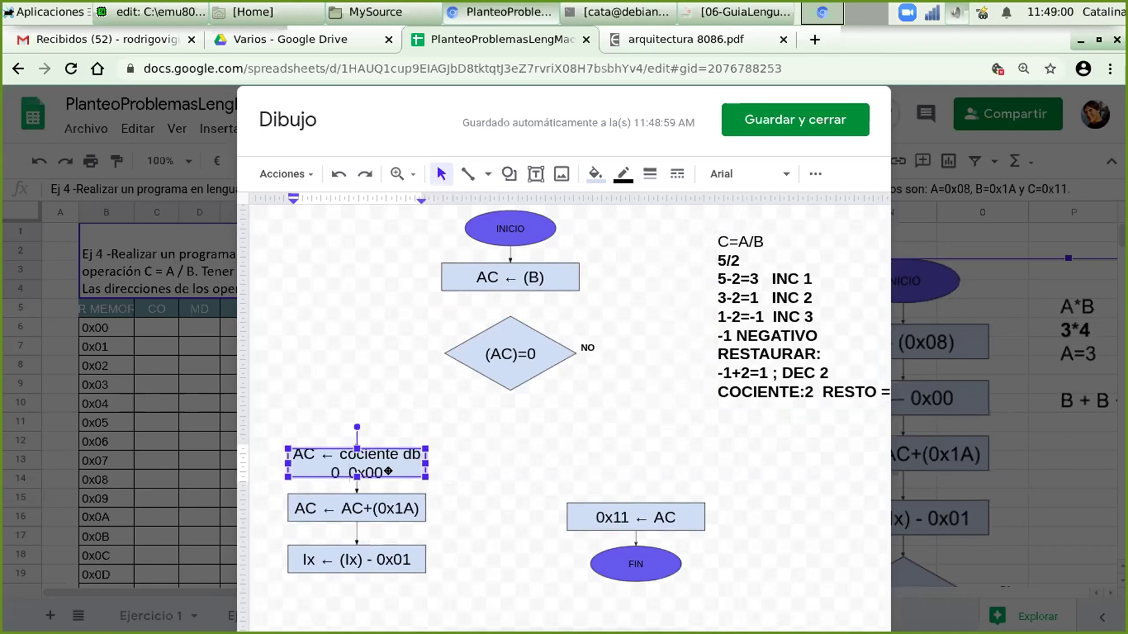
key("ctrl+z")
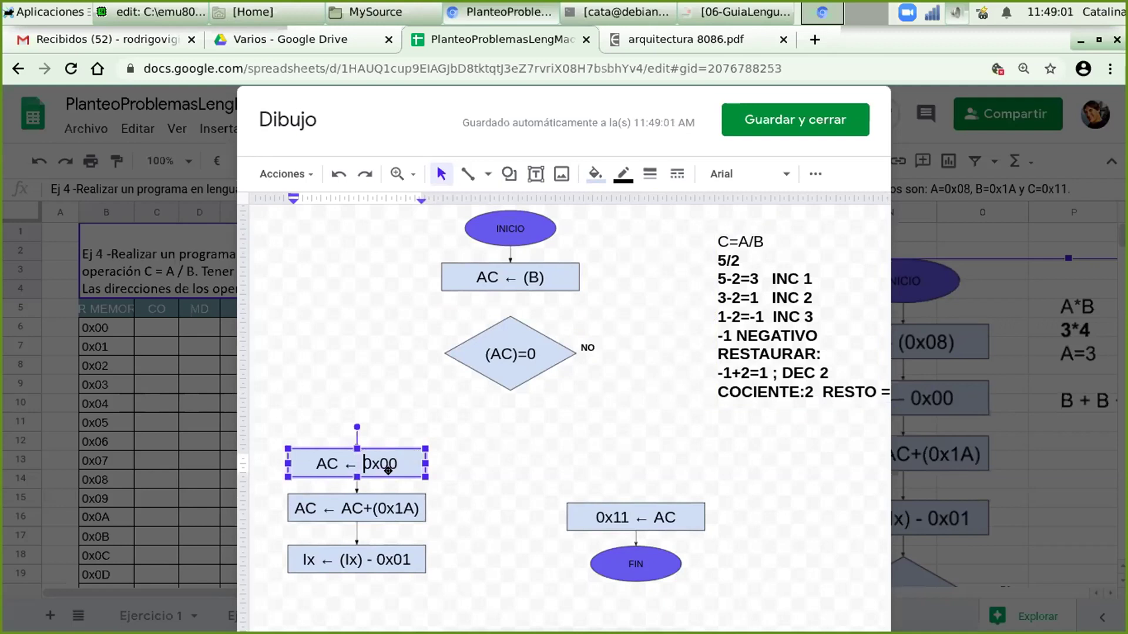
Duplicate the AC ← (B) box and place the copy just below the NO label of the decision
left_click(493, 283)
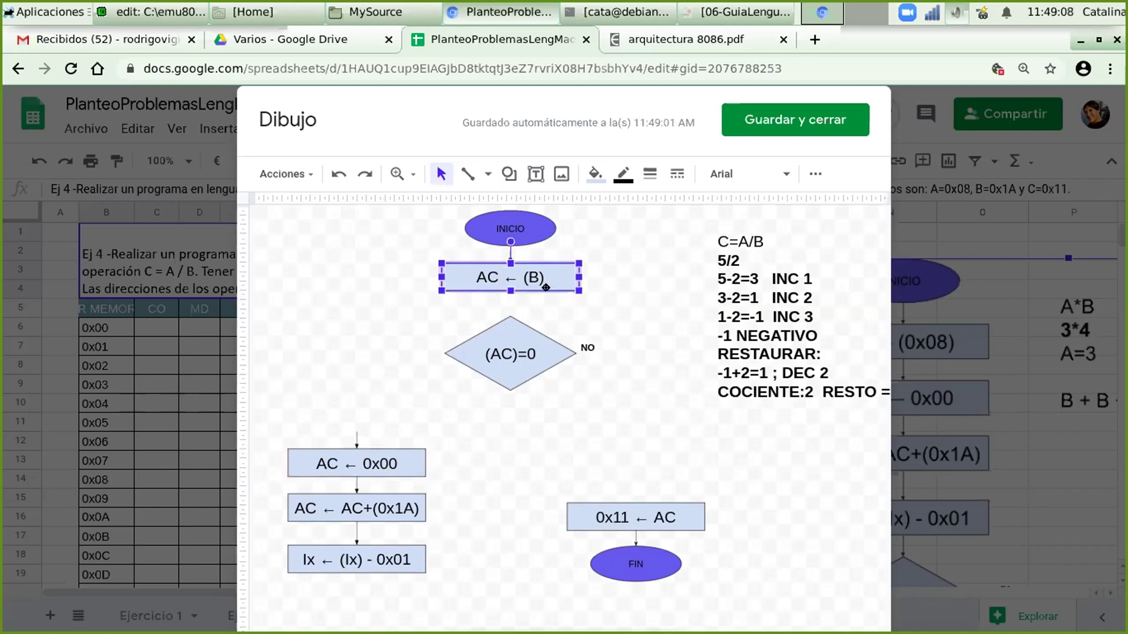
left_click_drag(546, 287, 599, 366)
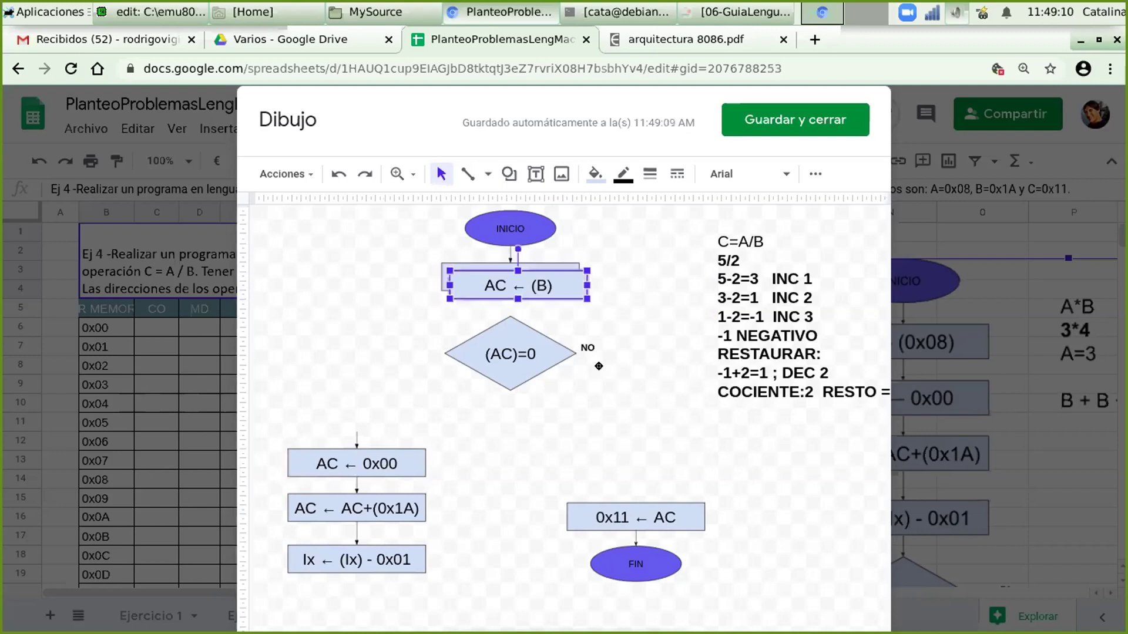
left_click_drag(652, 402, 616, 368)
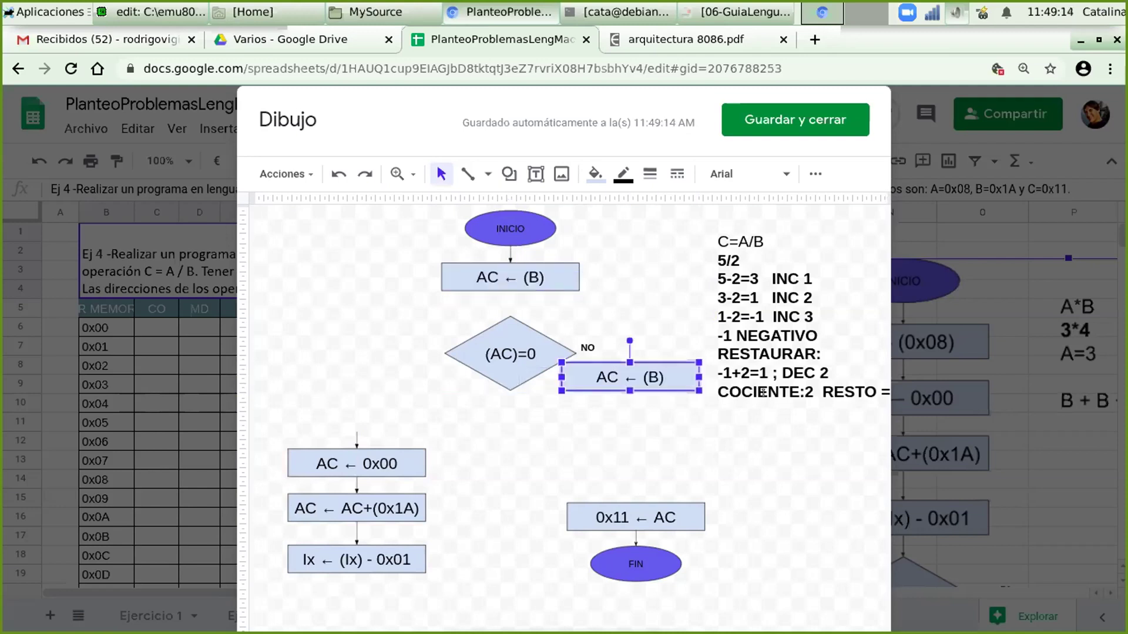
Change the text of the box below the NO label to "AC ← (A)"
key("Return")
key("End")
key("Left")
key("Left")
key("Delete")
type("A")
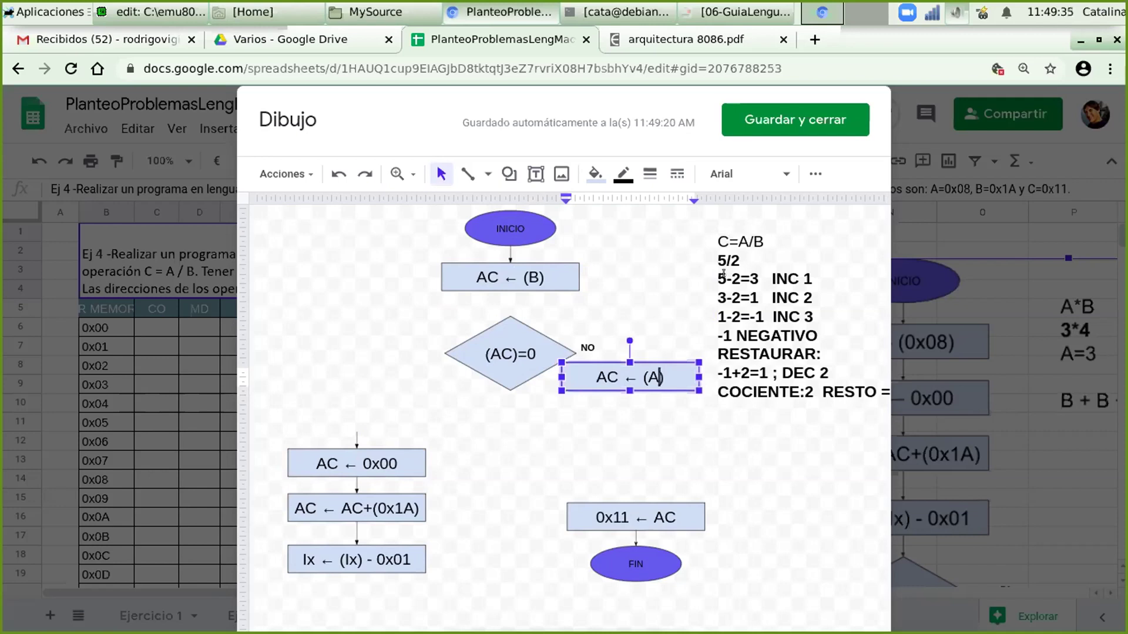
left_click(706, 274)
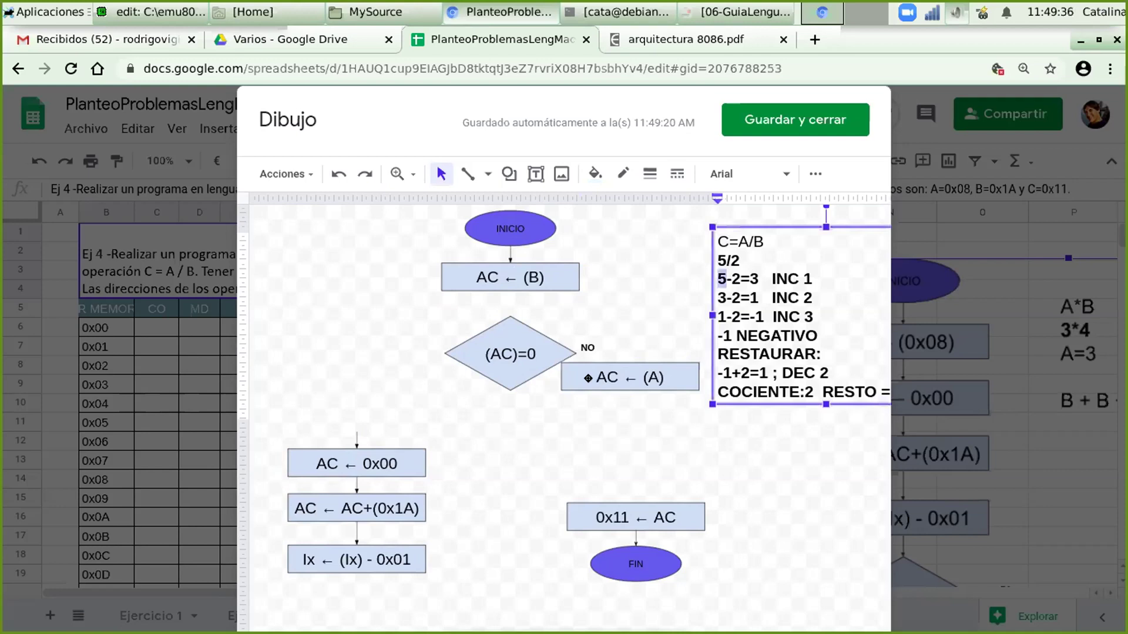
Duplicate the (AC)=0 decision diamond and place the copy centred below the AC ← (A) box
left_click(478, 374)
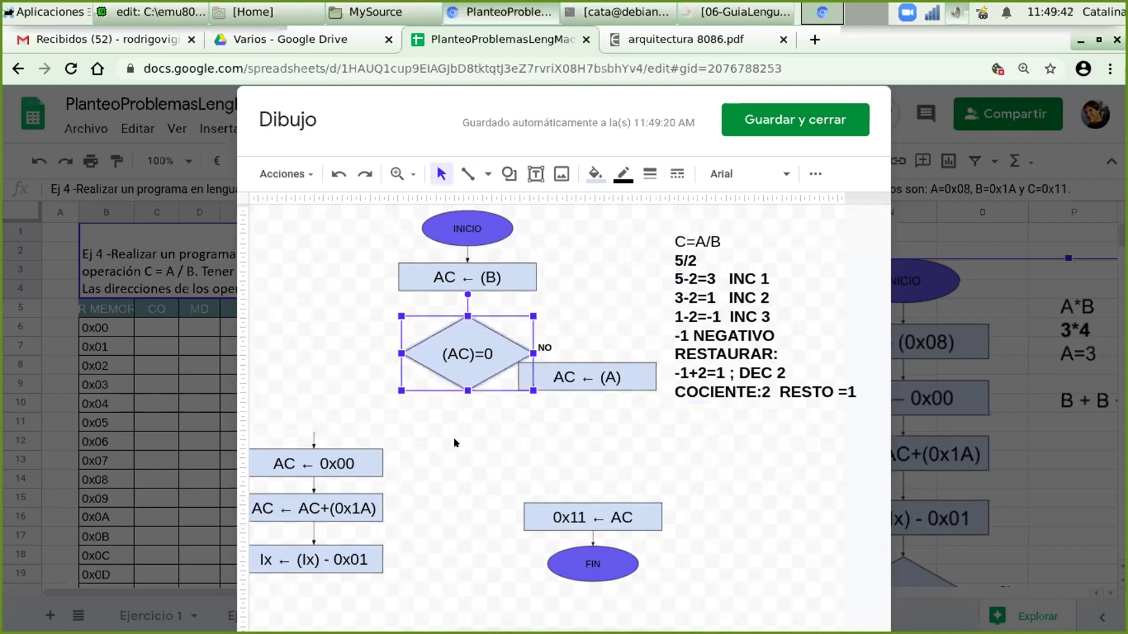
left_click(480, 416)
left_click_drag(477, 370, 505, 405)
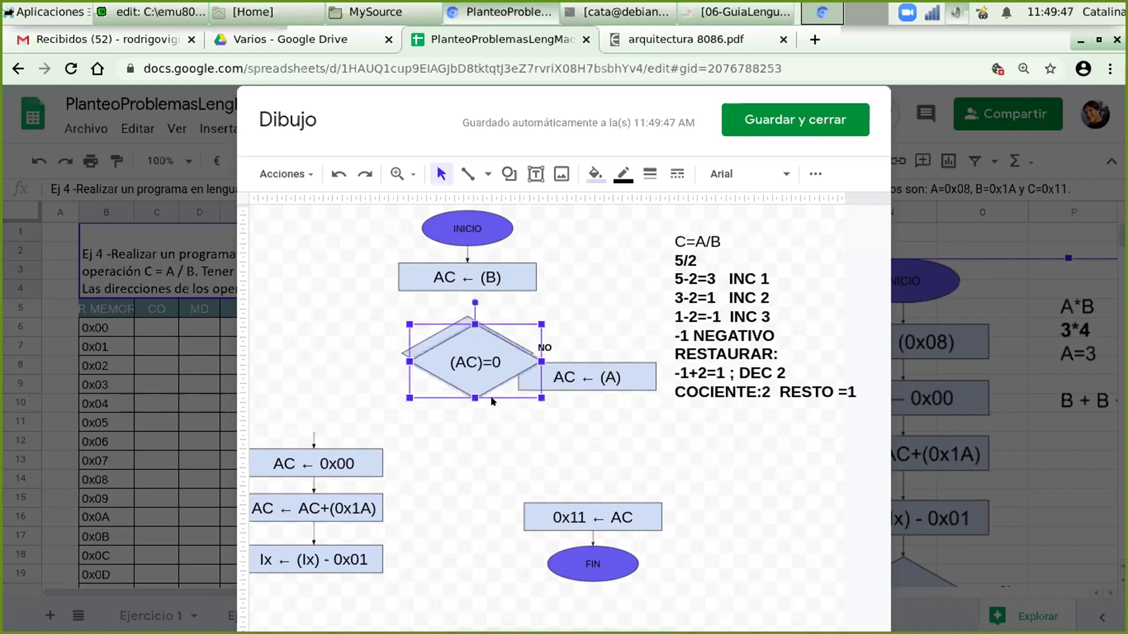
double_click(494, 402)
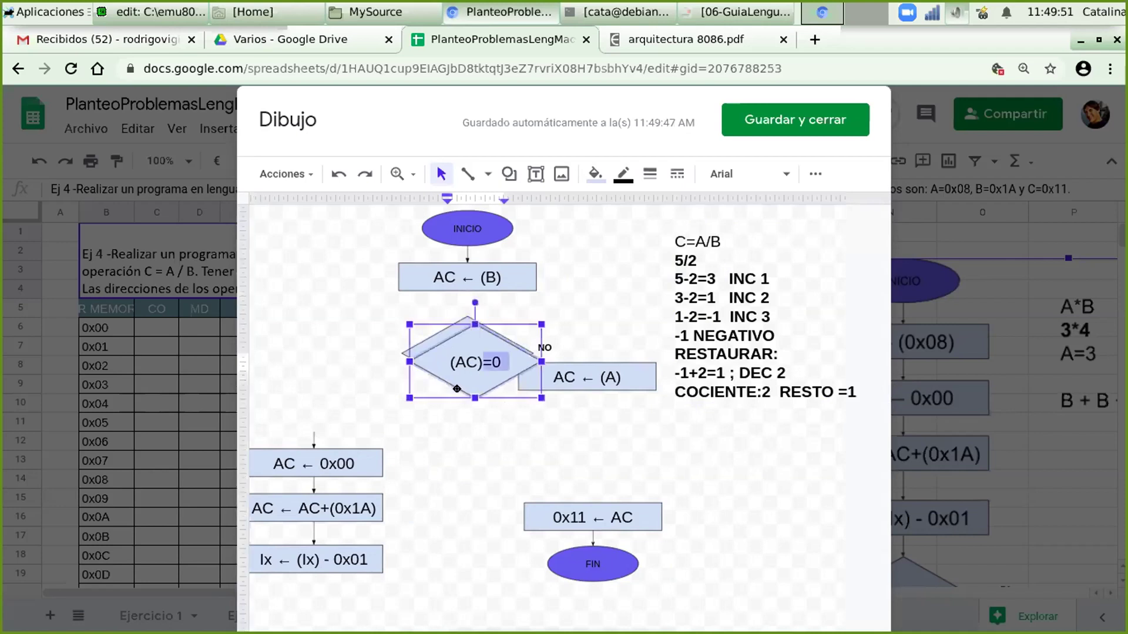
left_click_drag(457, 389, 574, 460)
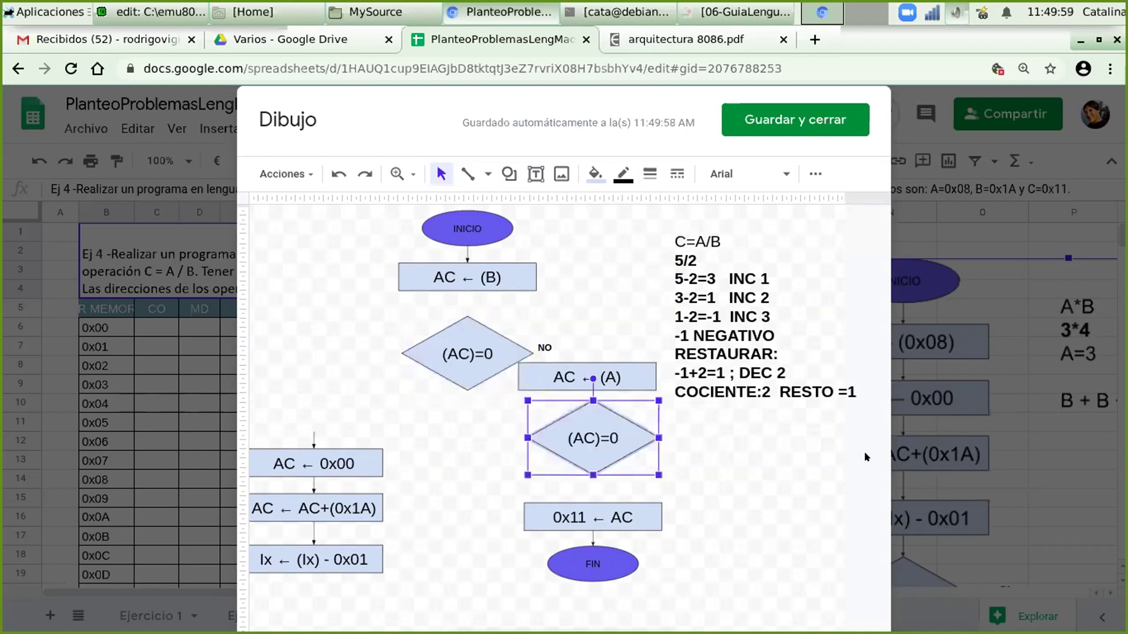
key("Left")
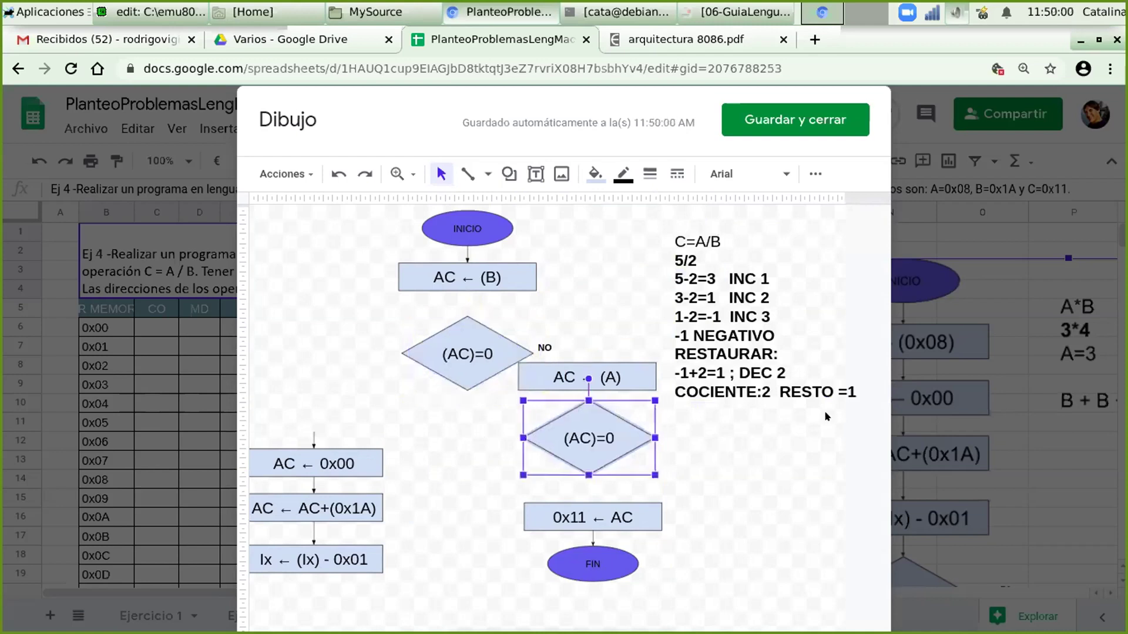
Change the condition in the decision diamond below AC ← (A) to "(AC)>0"
double_click(601, 430)
key("Left")
key("BackSpace")
type(">")
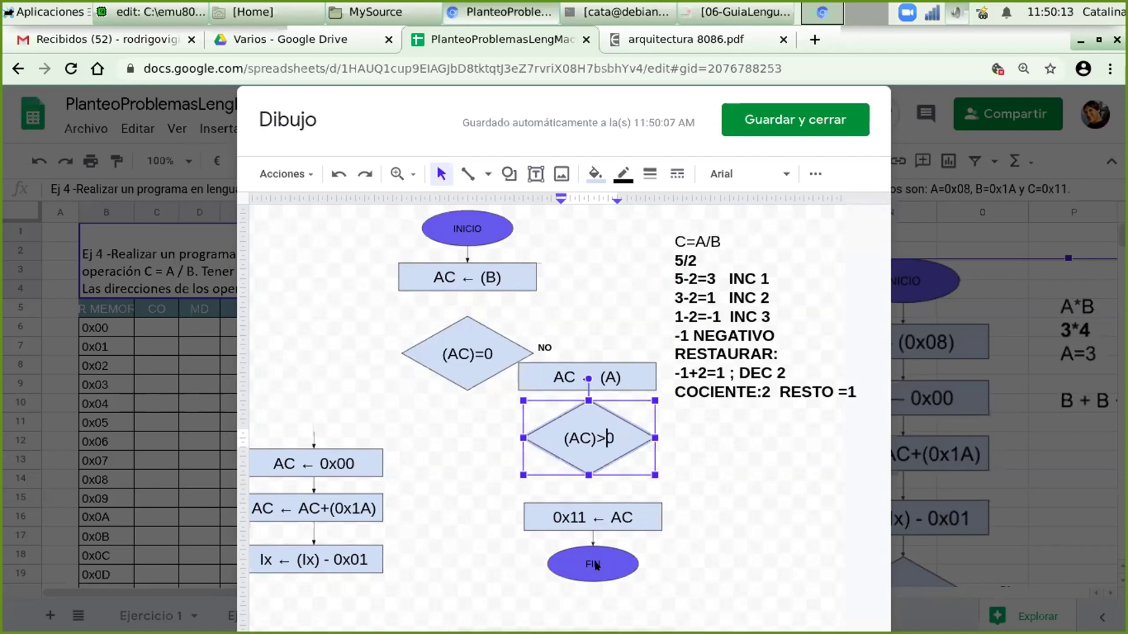
key("Escape")
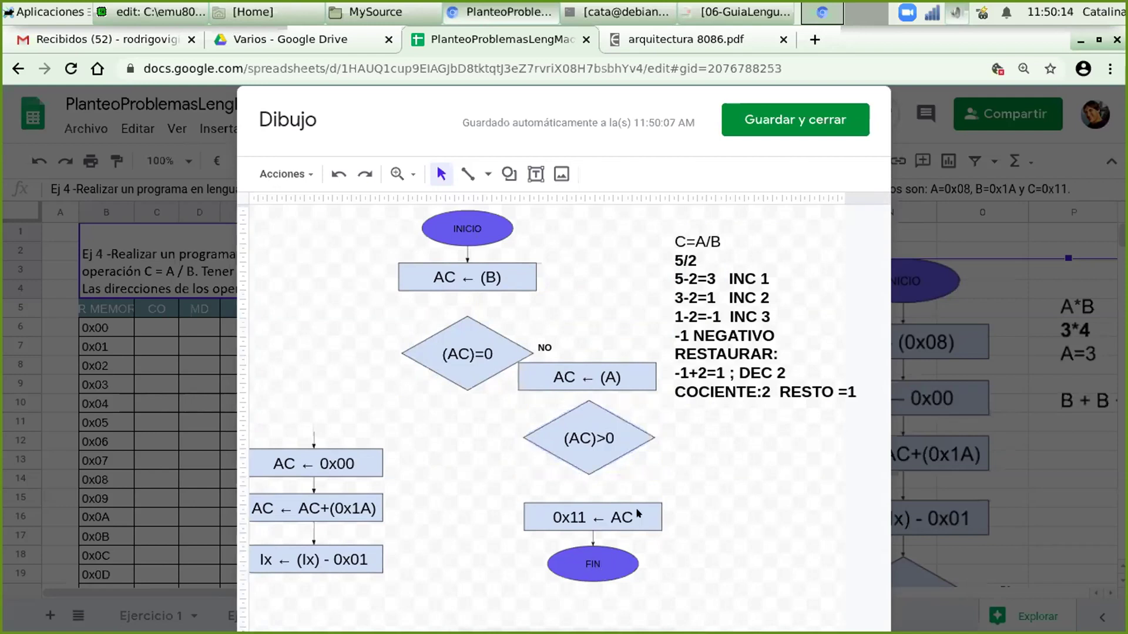
Duplicate the AC ← (B) box and place the copy to the lower right of the (AC)>0 decision
left_click(590, 498)
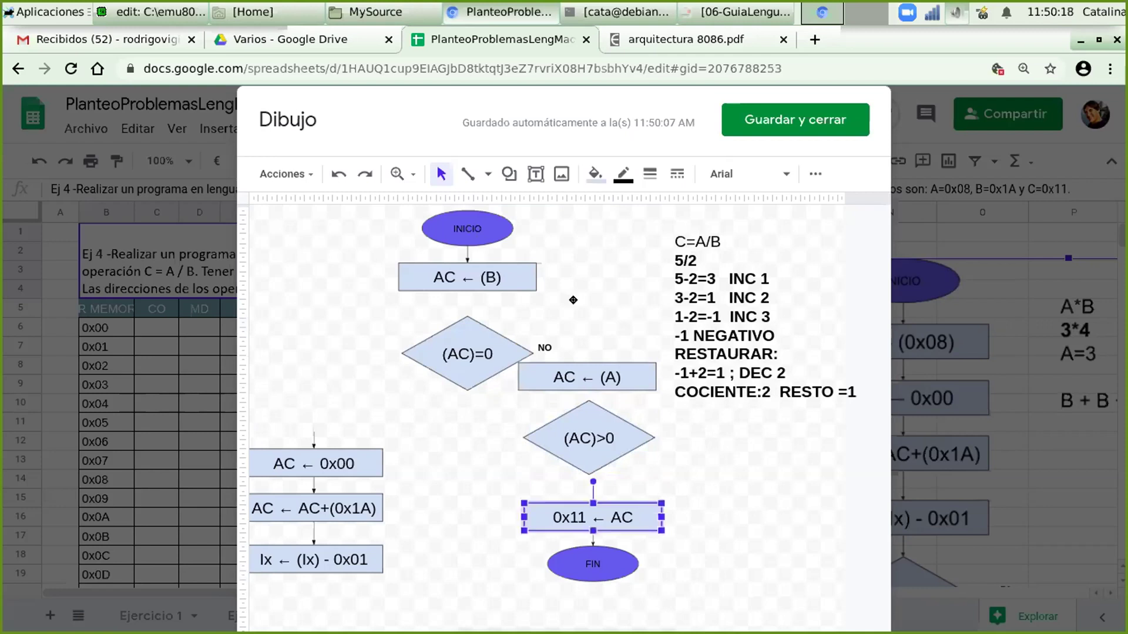
left_click(483, 285)
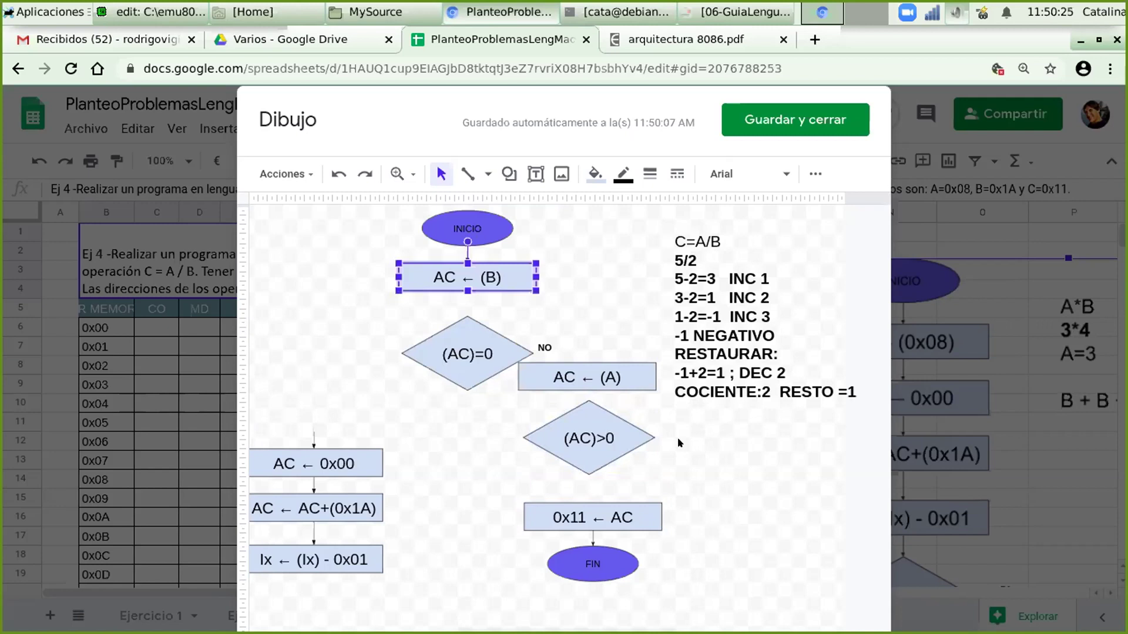
left_click(679, 463)
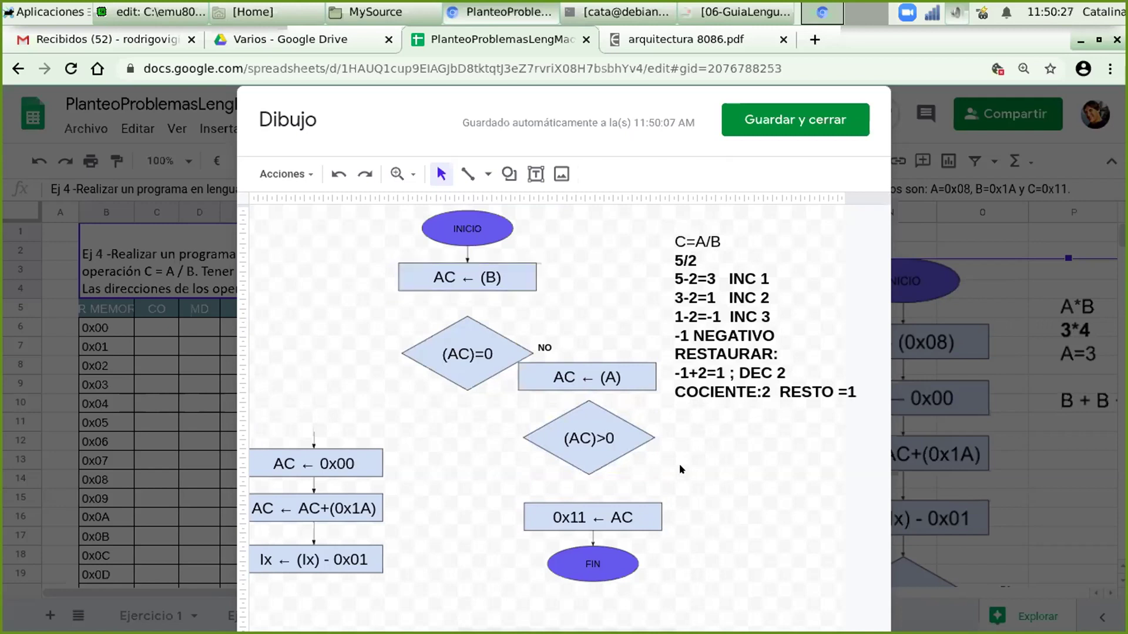
left_click_drag(485, 289, 733, 482)
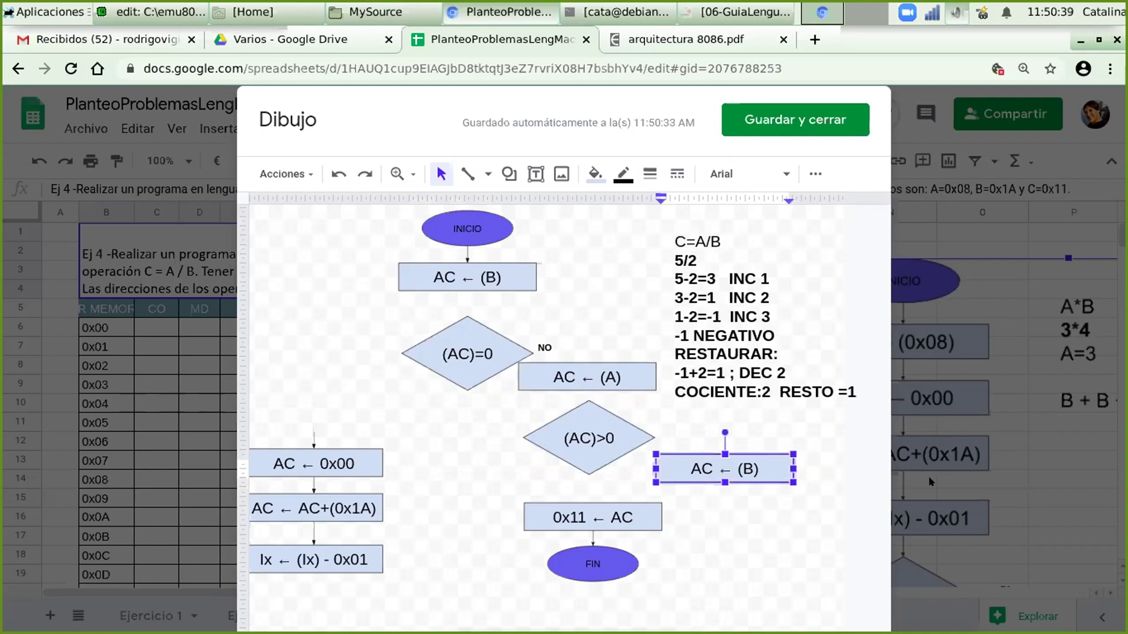
Change the text of the box beside the (AC)>0 decision to "AC ← (AC)-(B)"
type("AC")
key("Delete")
key("End")
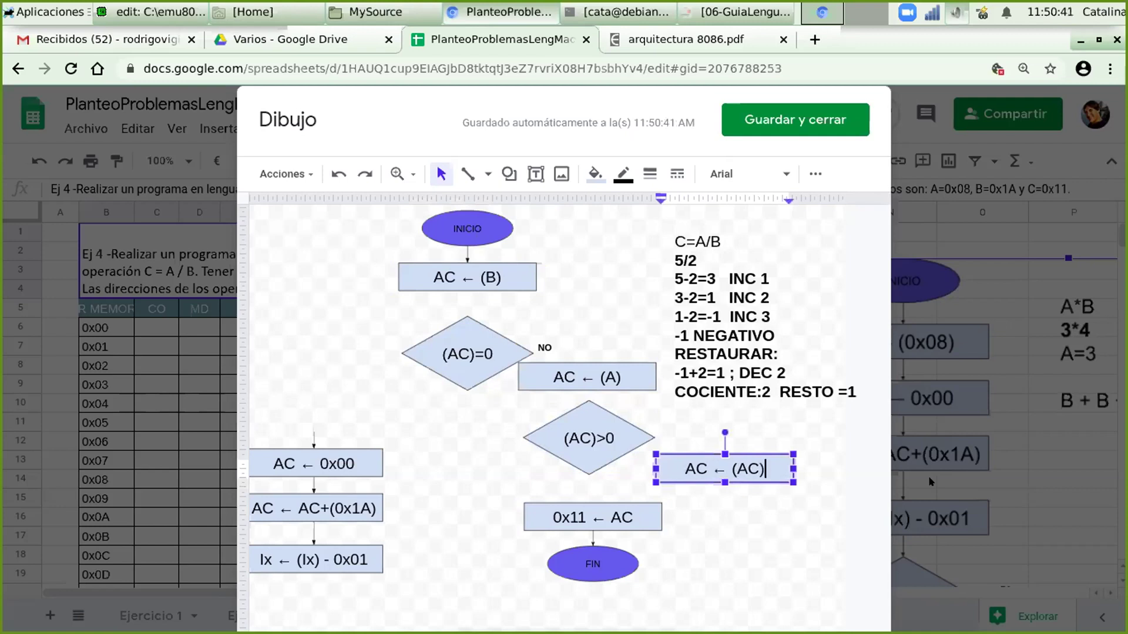
type("-")
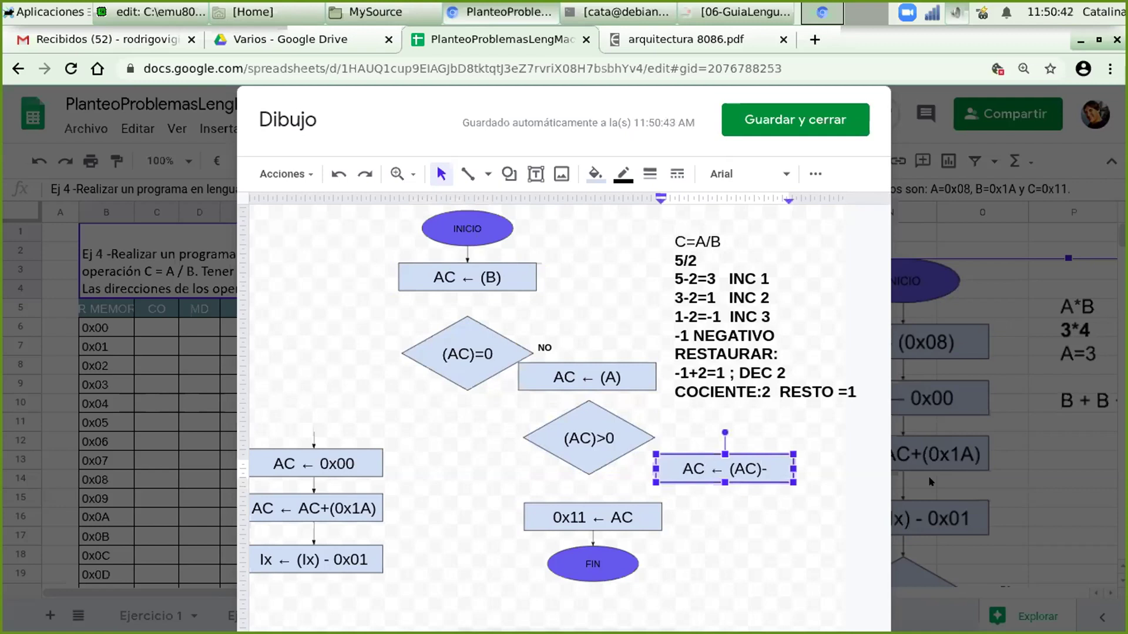
type("(")
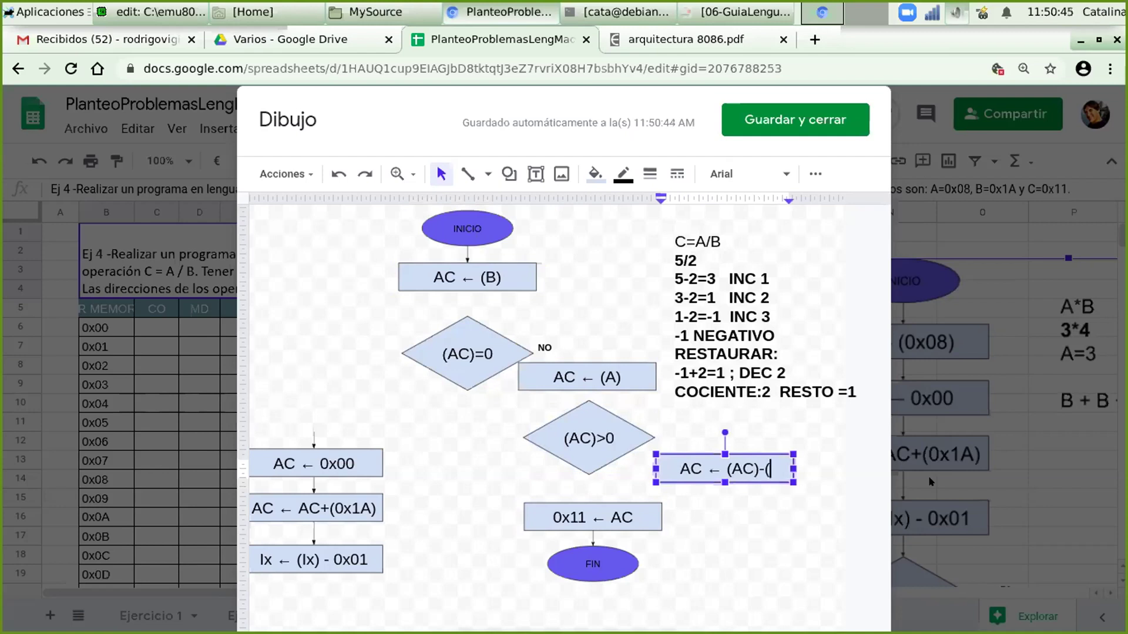
type("B)")
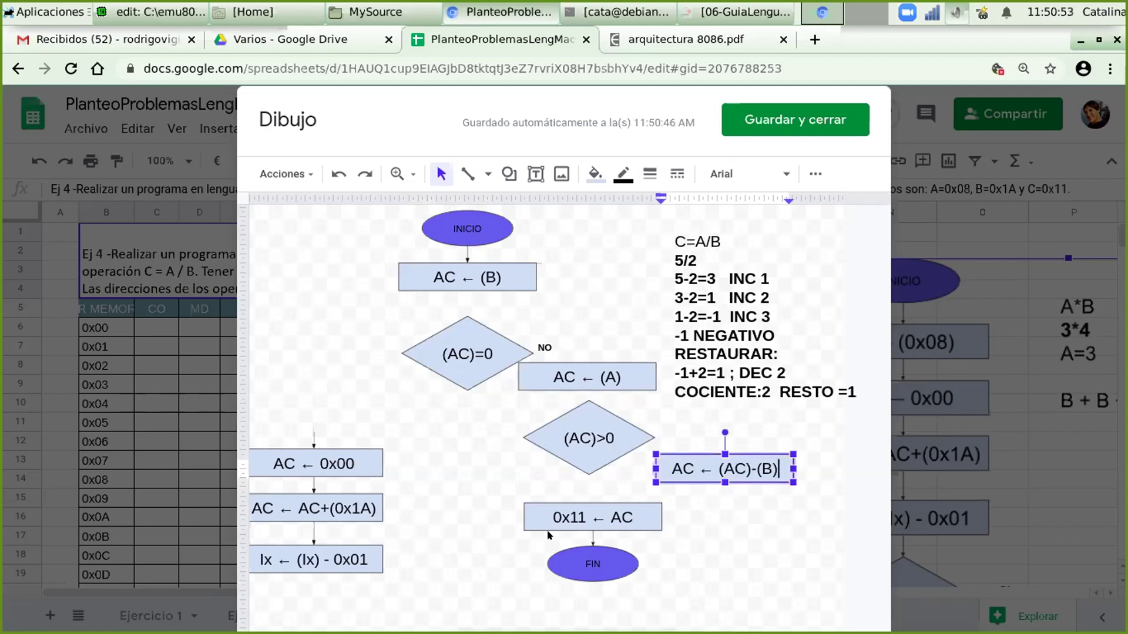
Paste another copy of the AC ← (B) box and place it directly below the AC ← (AC)-(B) box
left_click(820, 533)
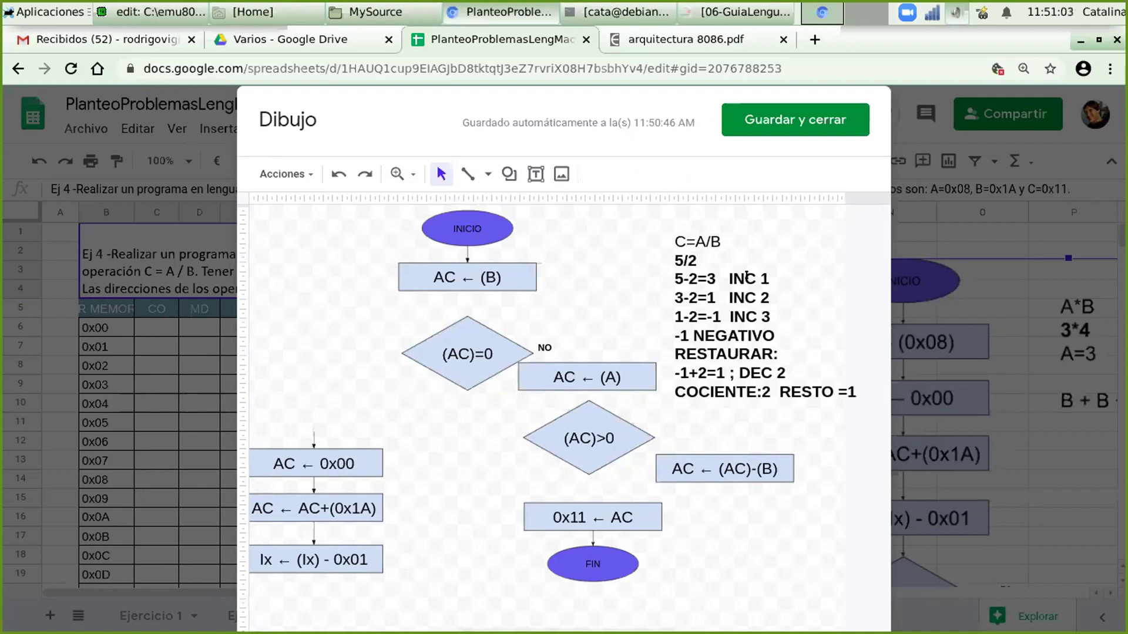
key("ctrl+v")
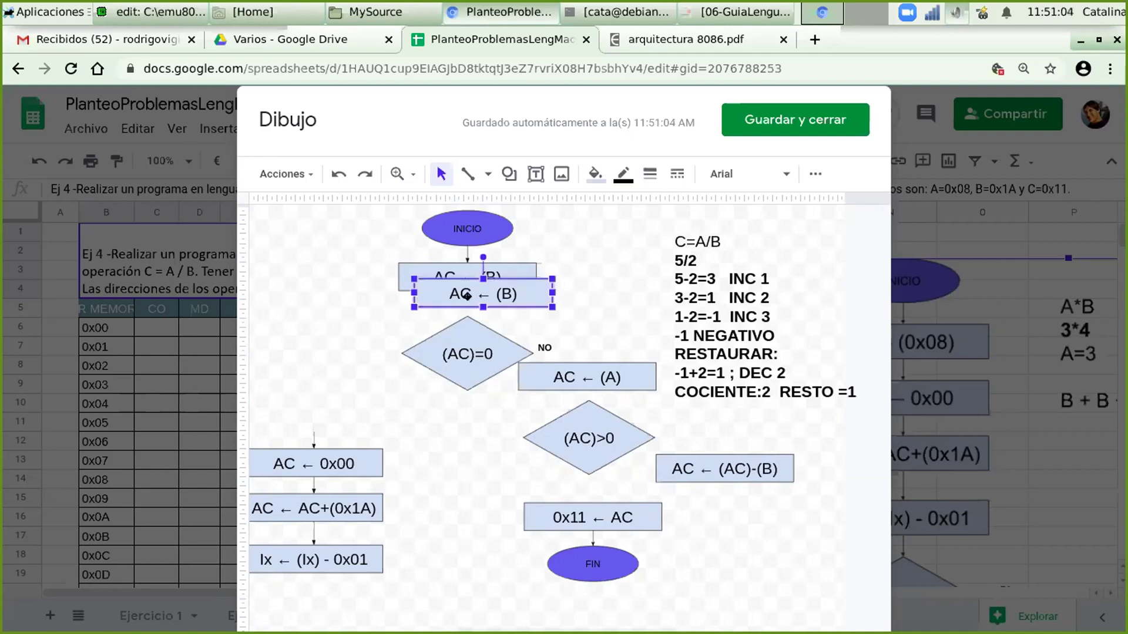
left_click(471, 296)
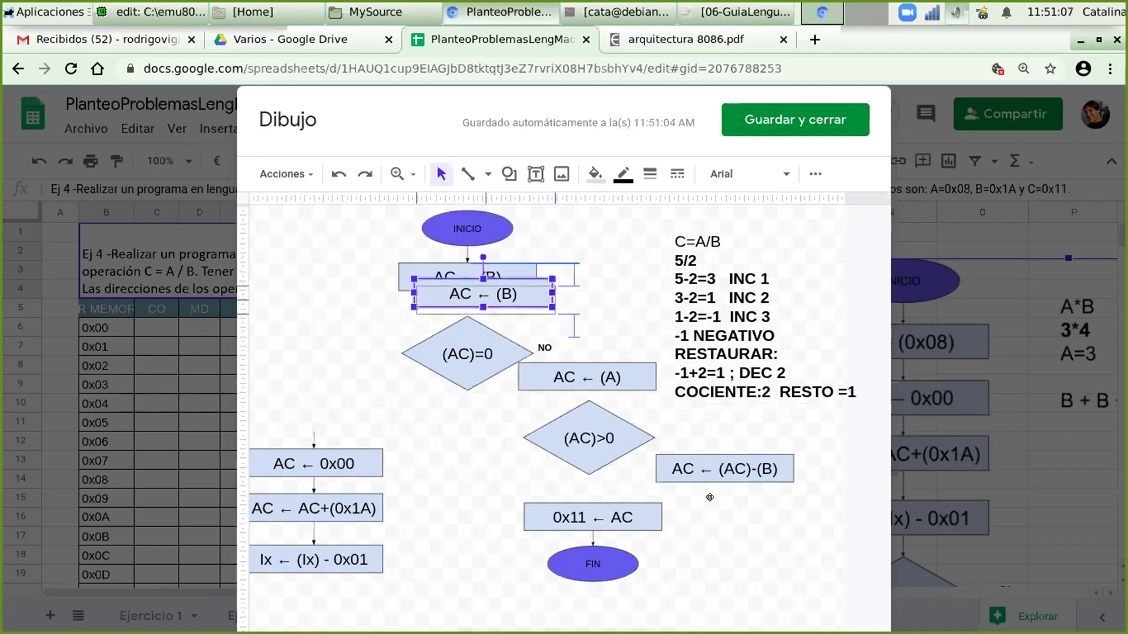
left_click_drag(709, 498, 704, 487)
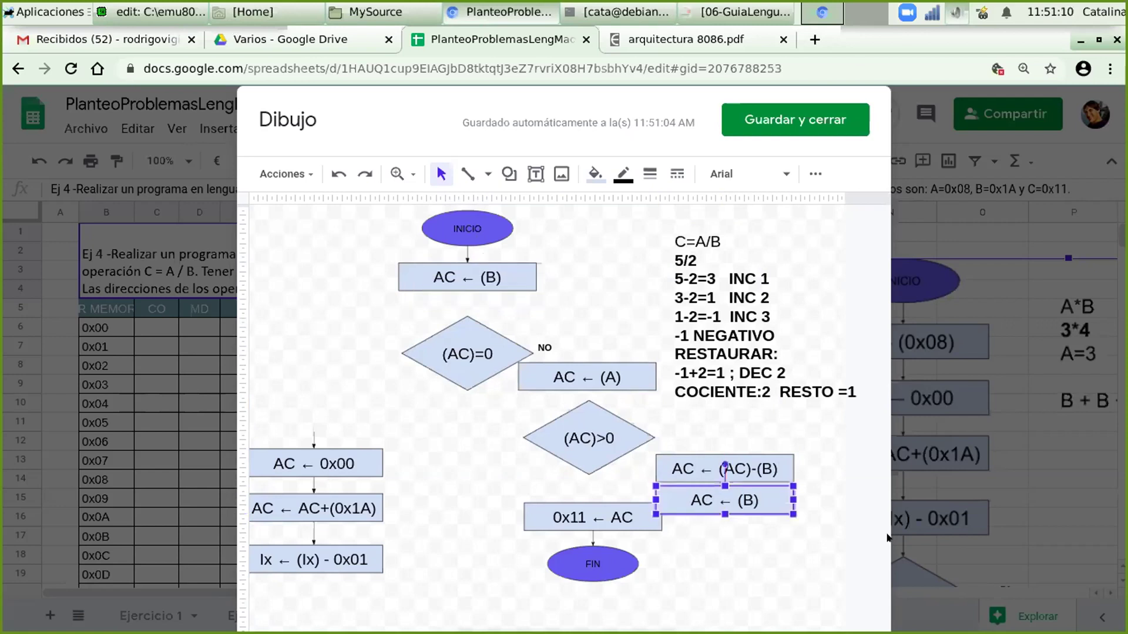
Change the text of the box below AC ← (AC)-(B) to "ACC ← (ACC)+1"
key("Return")
type("C")
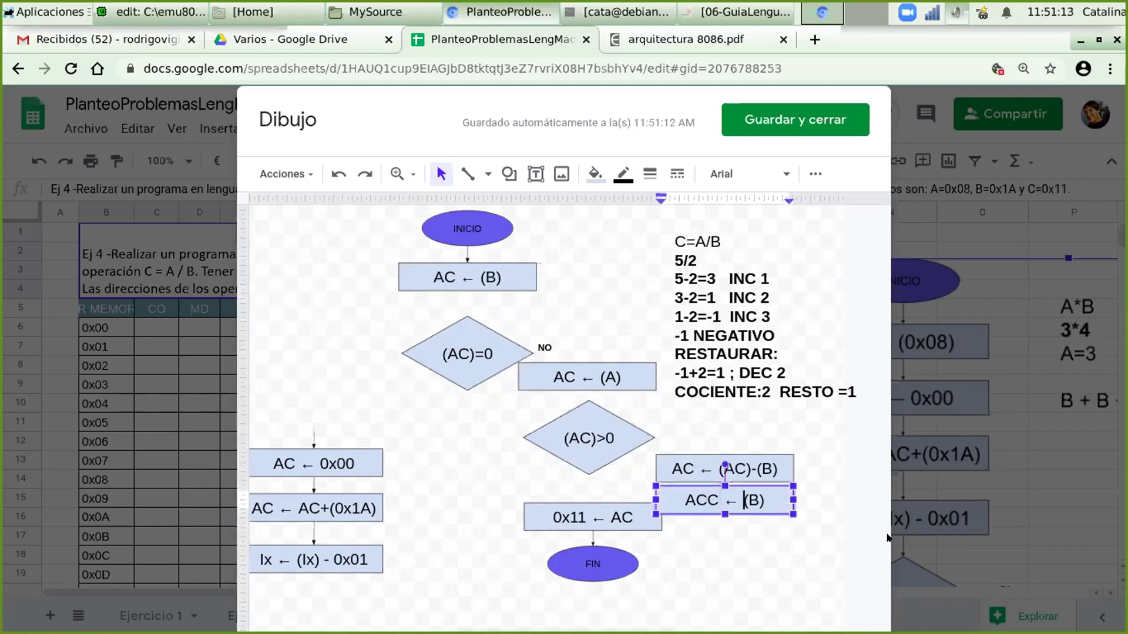
key("Right")
key("Delete")
type("ACC")
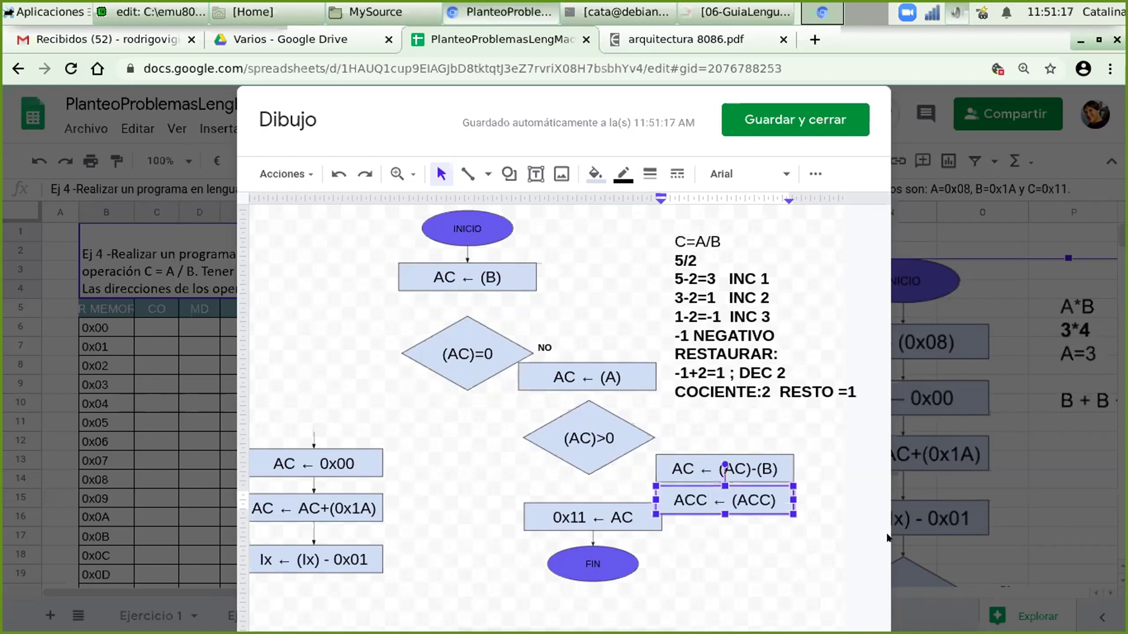
key("End")
type("+1")
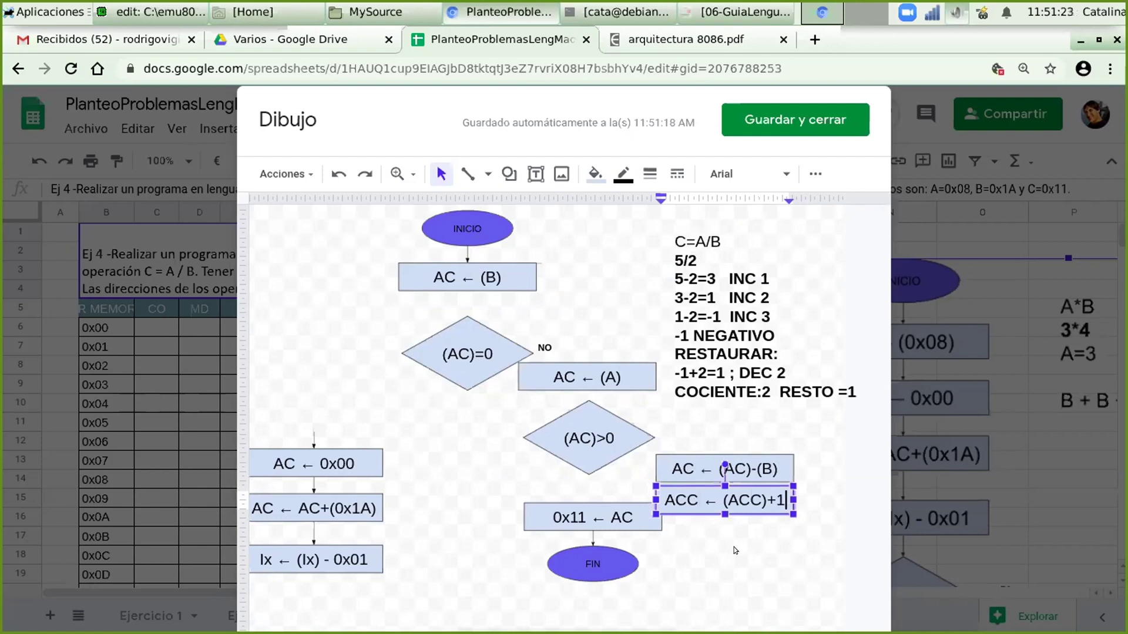
left_click(746, 568)
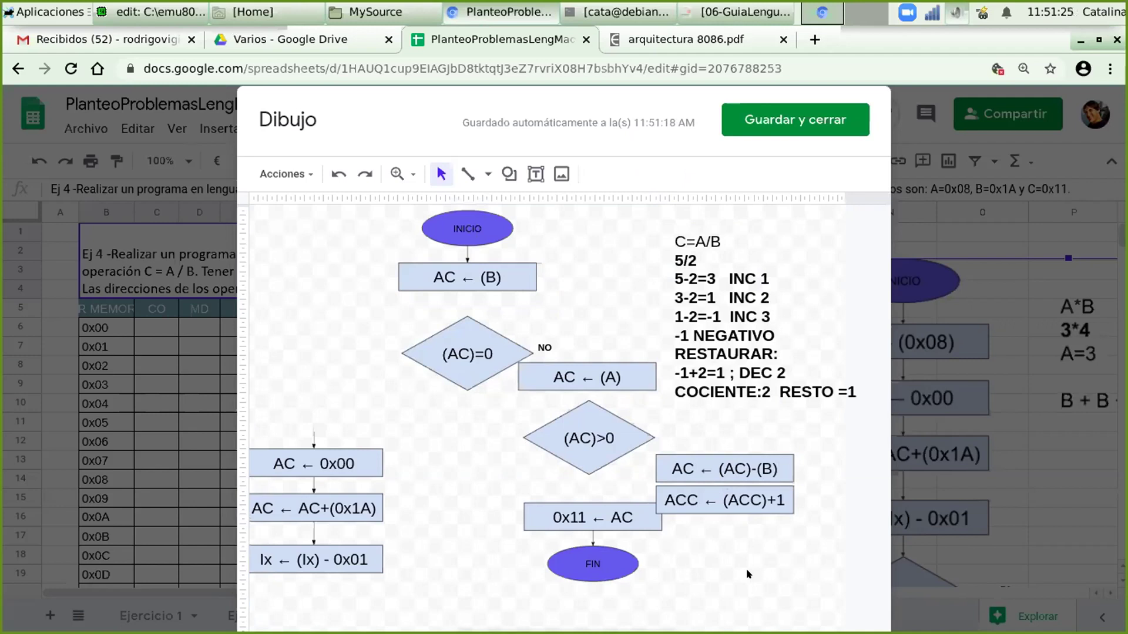
Paste one more AC ← (B) box and shift the original AC ← (B) box slightly down from INICIO
key("ctrl+v")
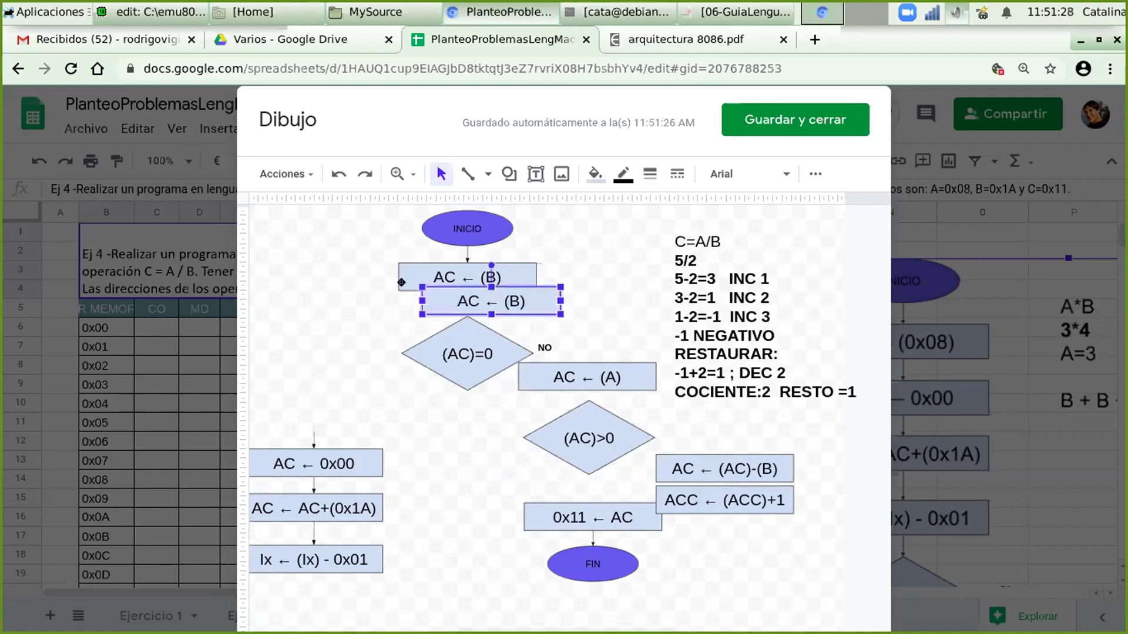
left_click(392, 293)
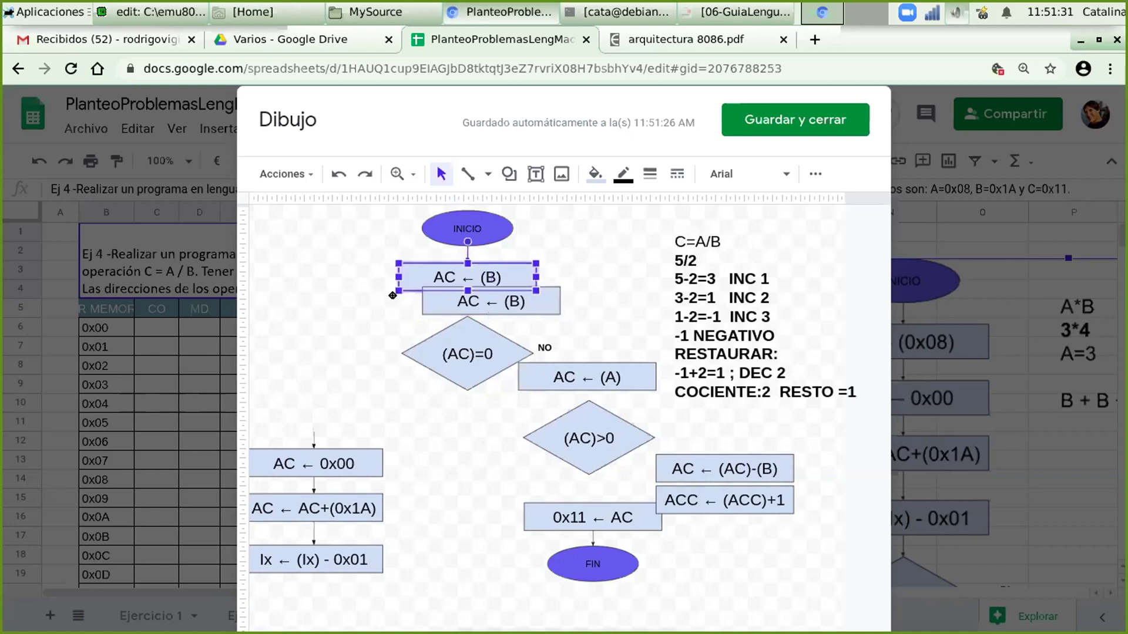
left_click_drag(392, 295, 380, 366)
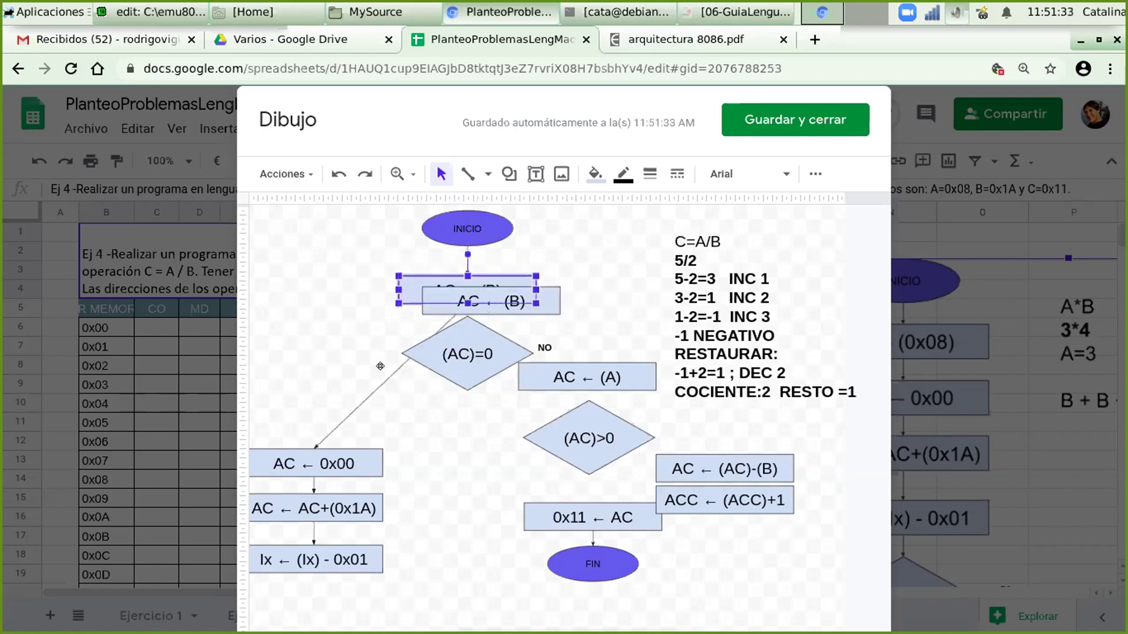
Delete the connector from AC ← (B) to AC ← 0x00 and the arrow between INICIO and AC ← (B)
left_click(387, 376)
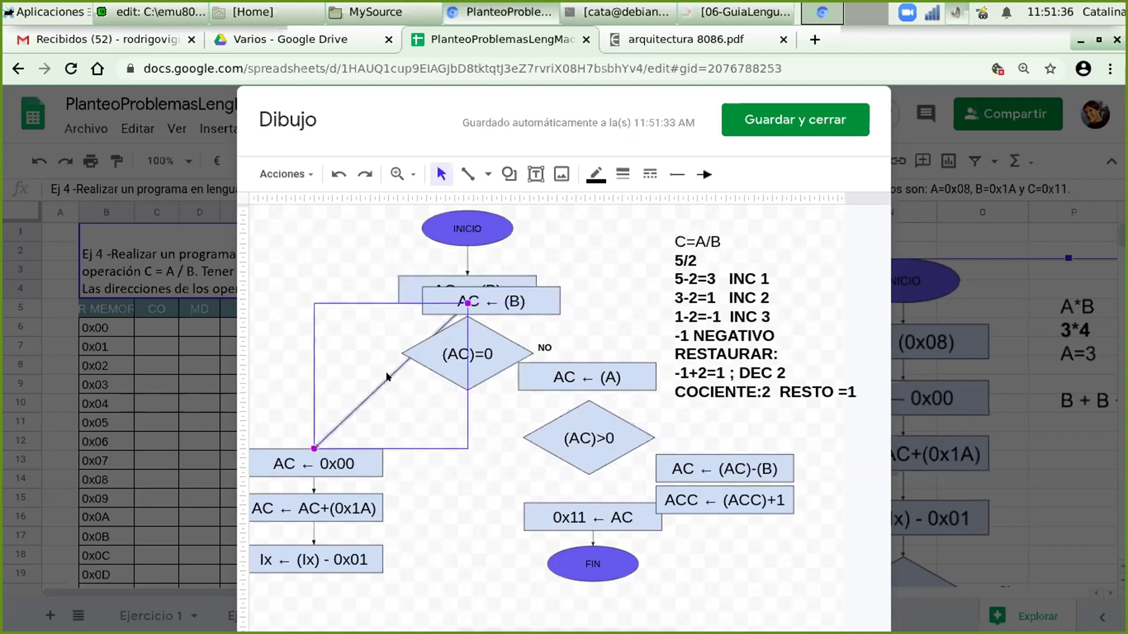
key("Delete")
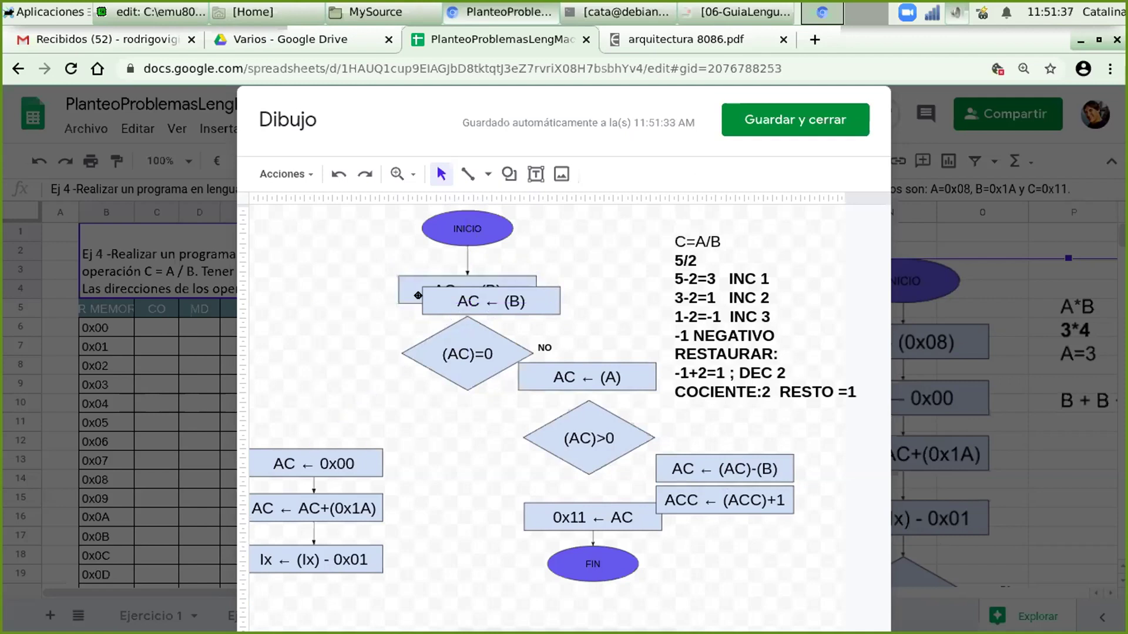
left_click(465, 259)
key("Delete")
Place the pasted box between INICIO and AC ← (B) and change its text to "ACC ←0"
left_click(468, 291)
left_click_drag(468, 287, 441, 247)
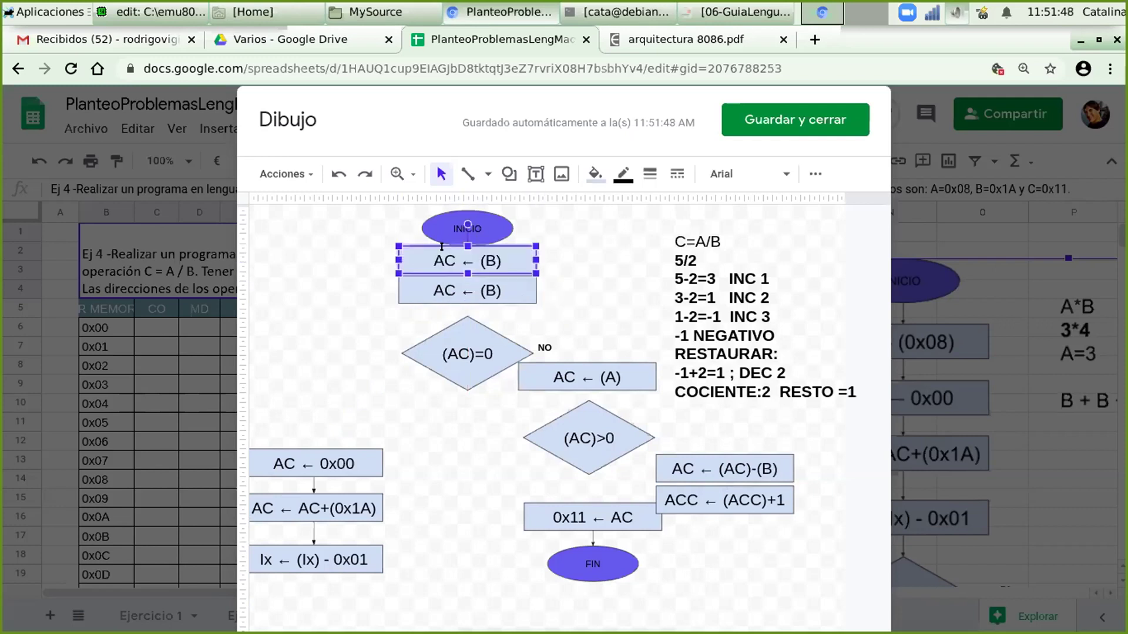
double_click(468, 261)
type("C")
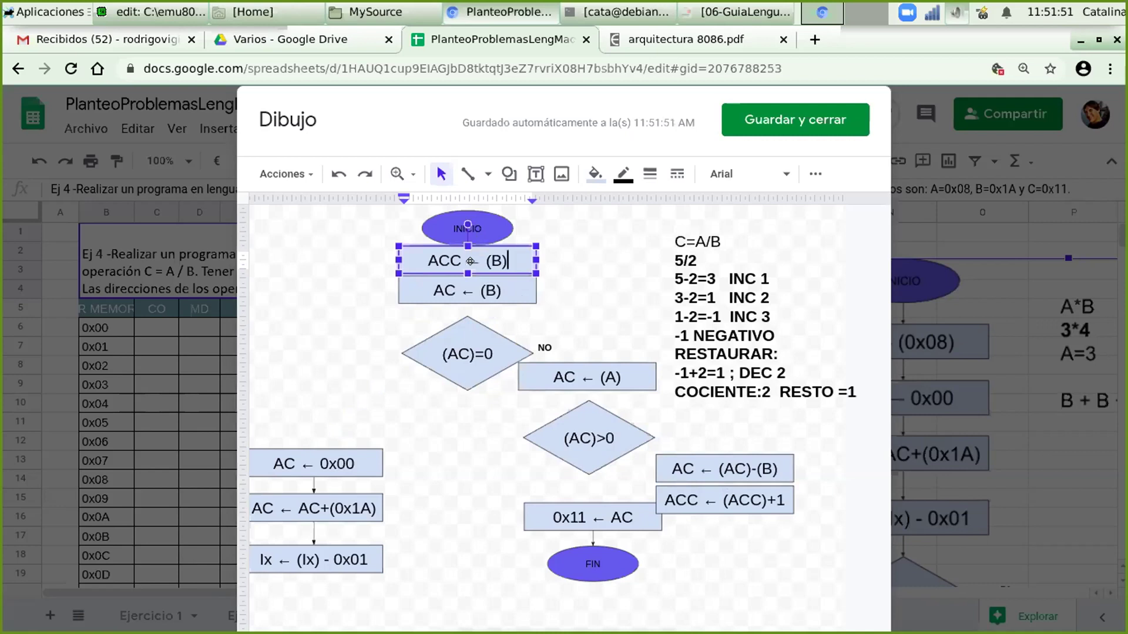
key("BackSpace")
key("BackSpace")
key("BackSpace")
key("BackSpace")
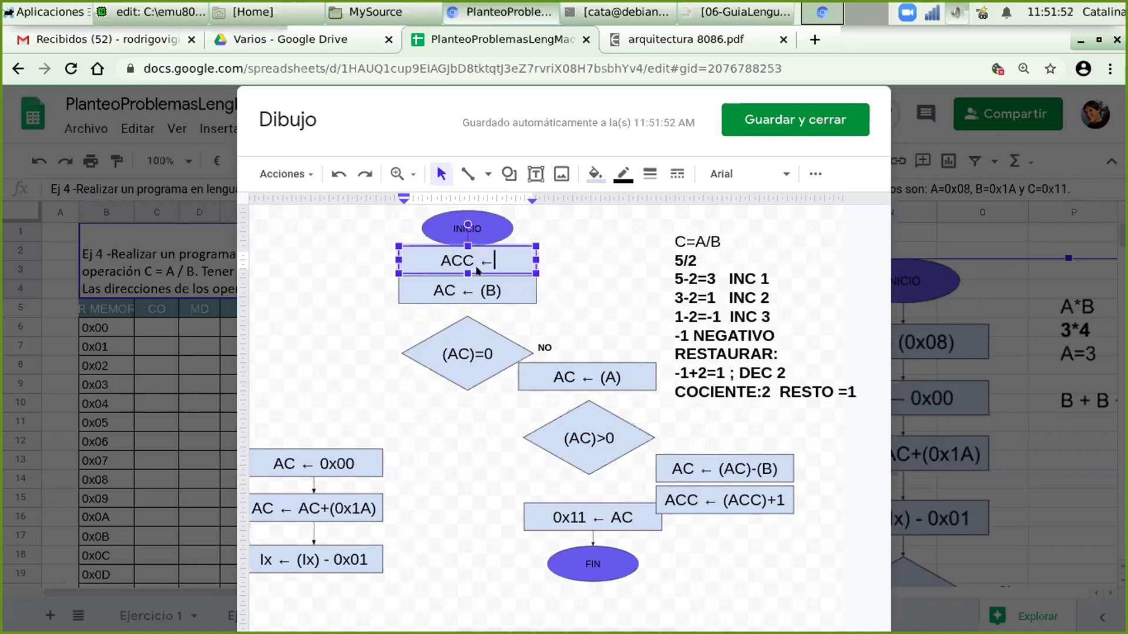
type("0")
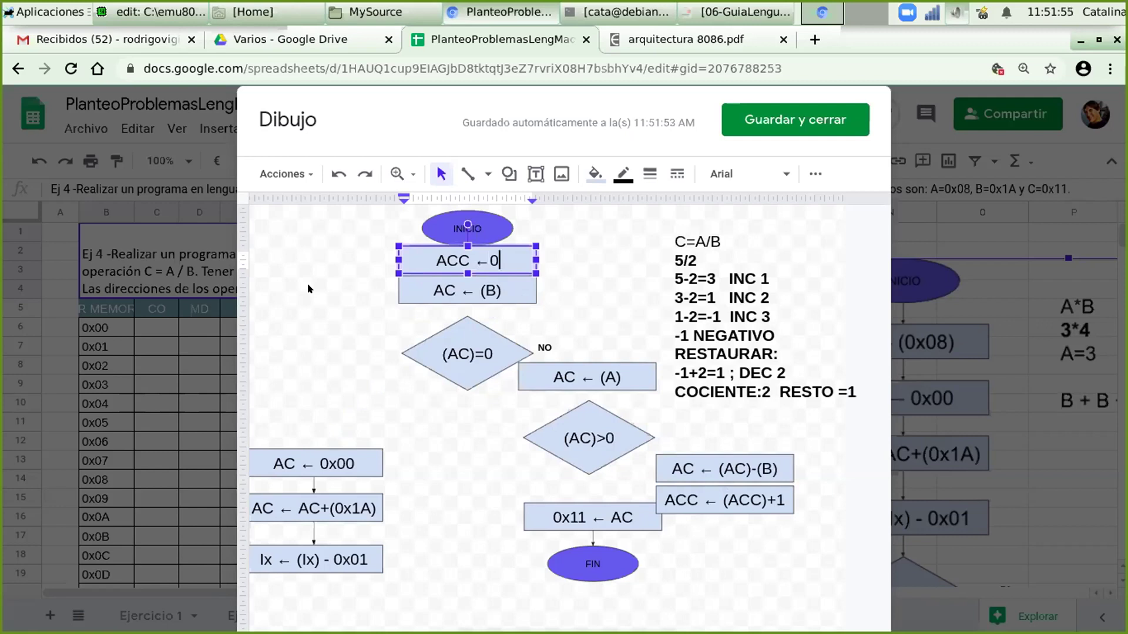
left_click(308, 283)
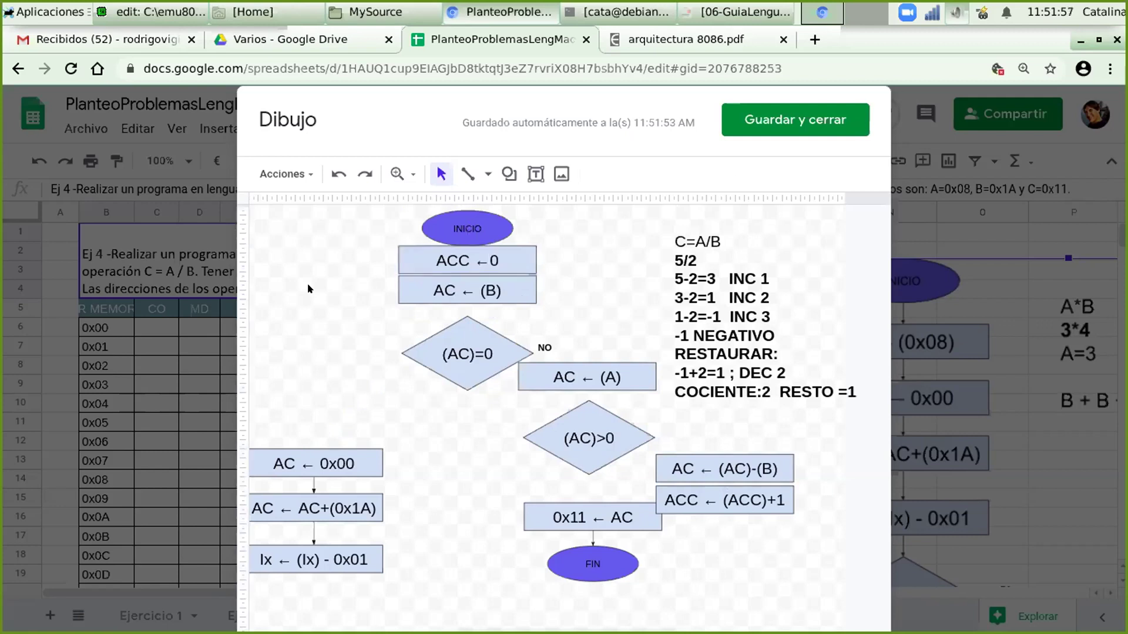
Duplicate the NO label of the (AC)=0 decision and place the copy beside the right corner of the (AC)>0 decision
left_click(562, 339)
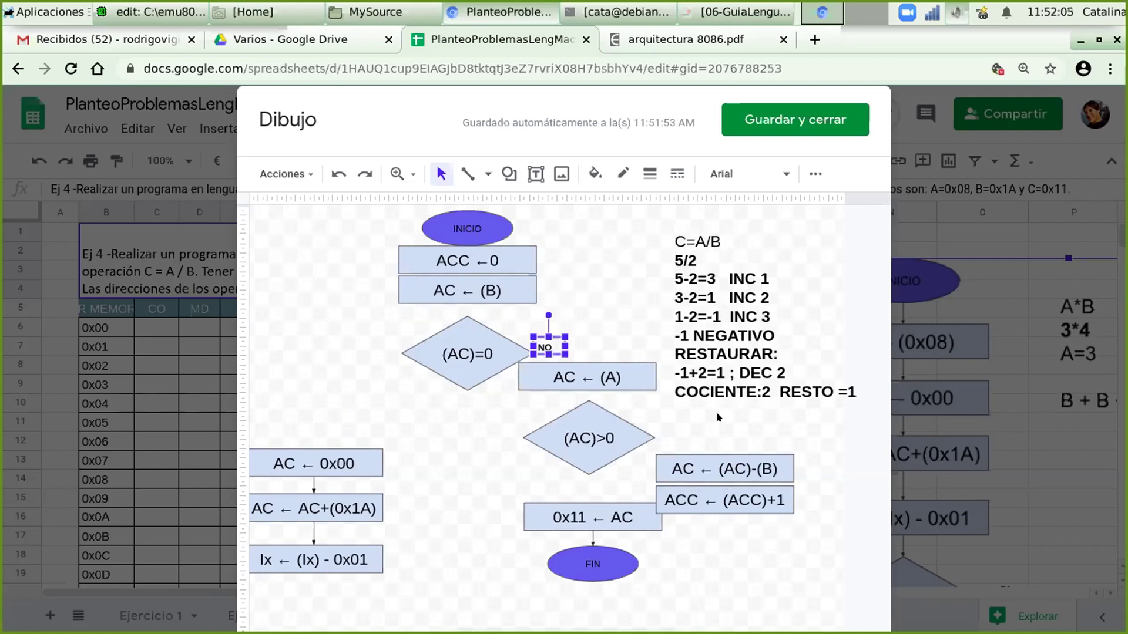
key("Escape")
left_click_drag(546, 342, 559, 366)
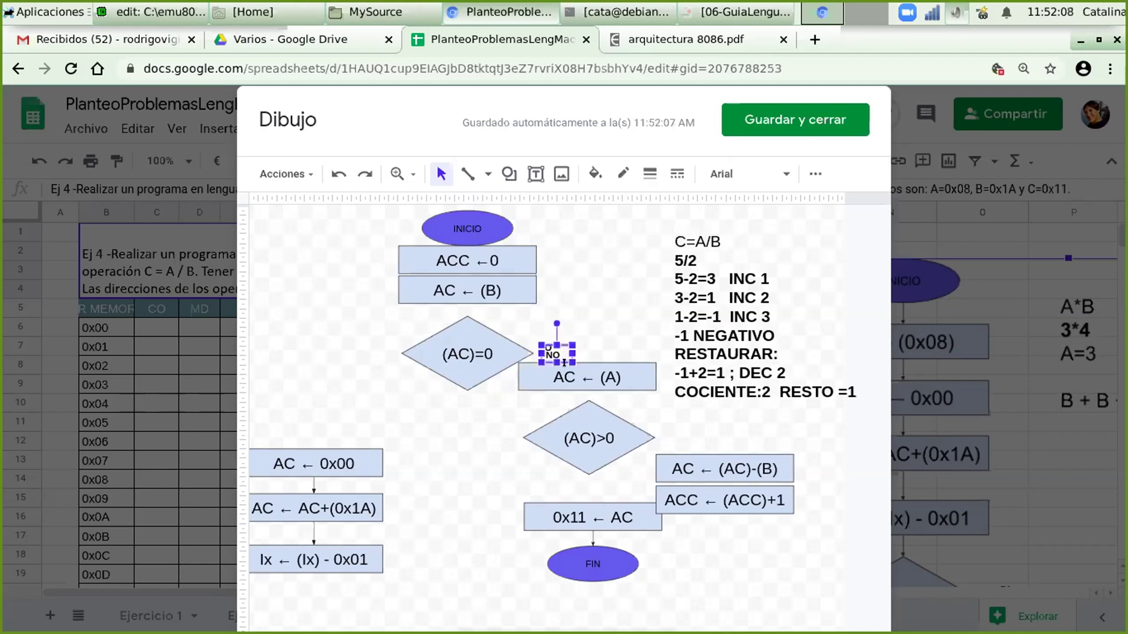
left_click_drag(552, 345, 552, 381)
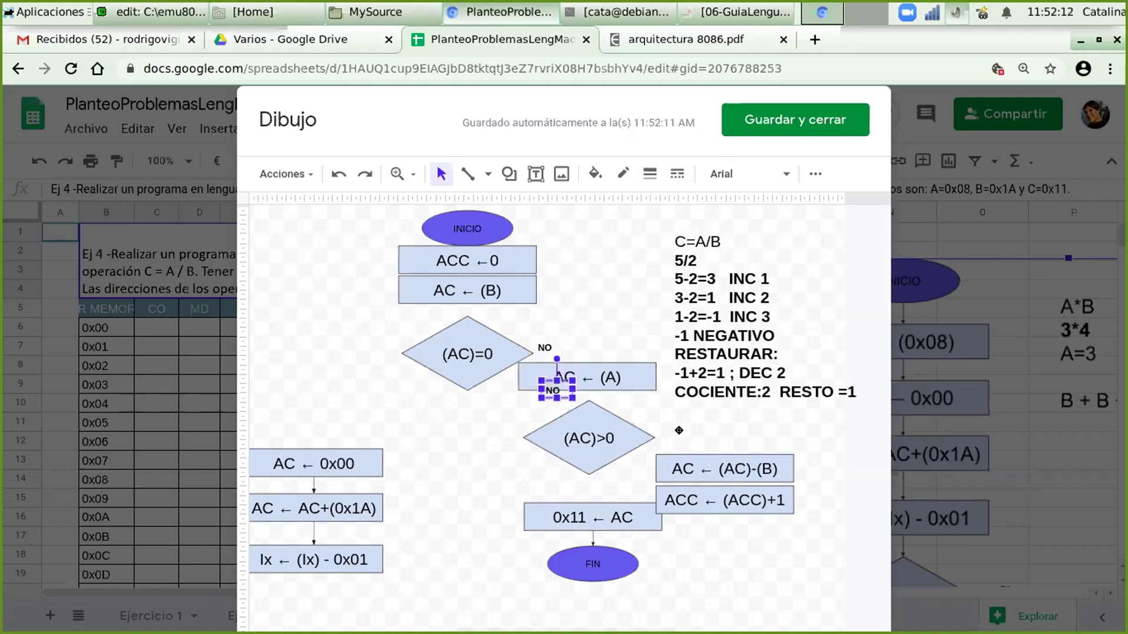
left_click_drag(678, 431, 682, 424)
key("Down")
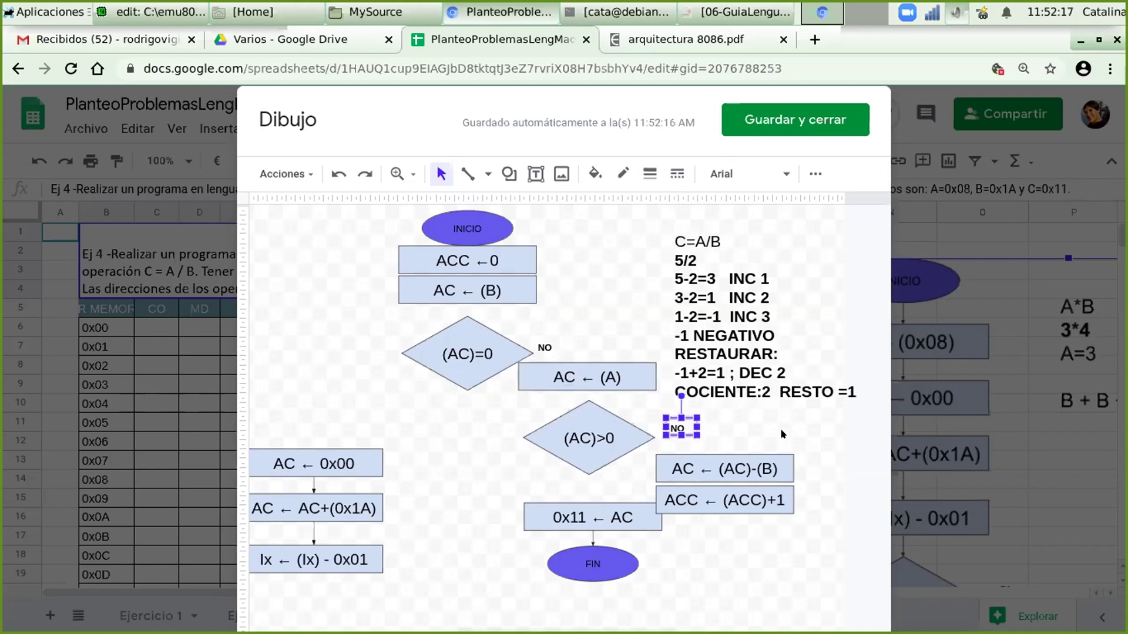
key("Left")
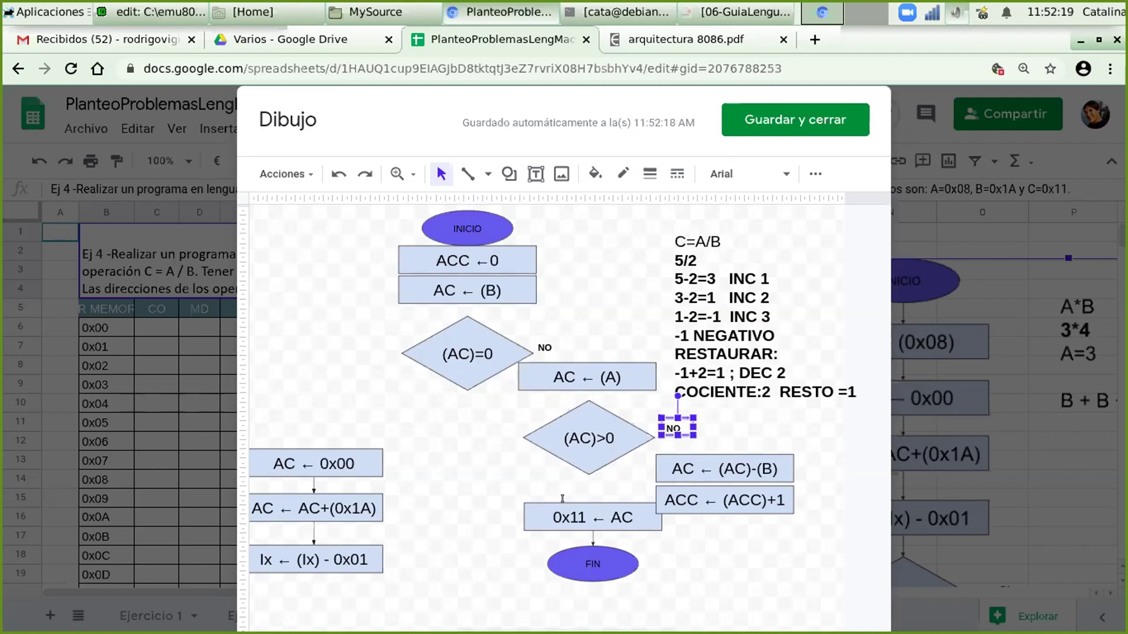
Delete the 0x11 ← AC box and the leftover arrow above the FIN ellipse
left_click(570, 517)
key("Delete")
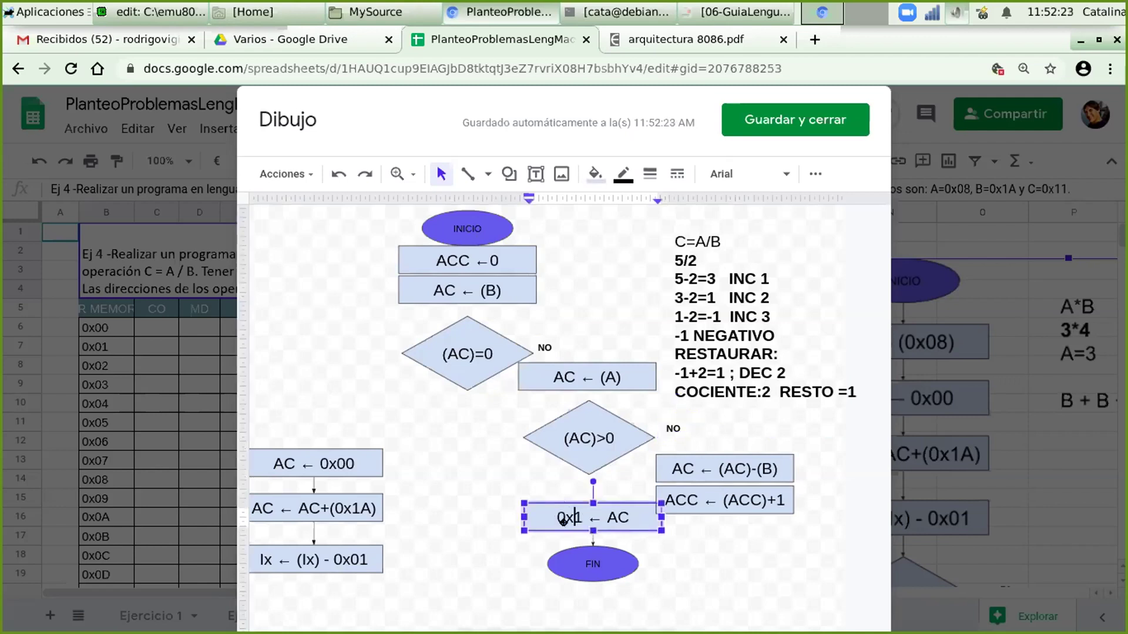
key("Escape")
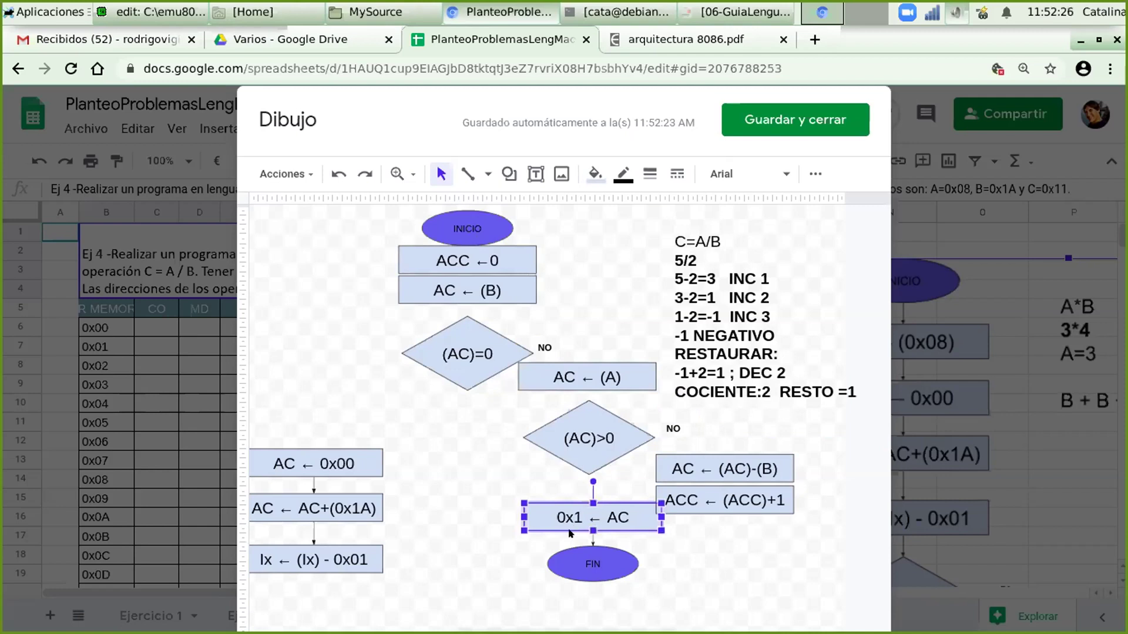
key("Delete")
left_click(587, 534)
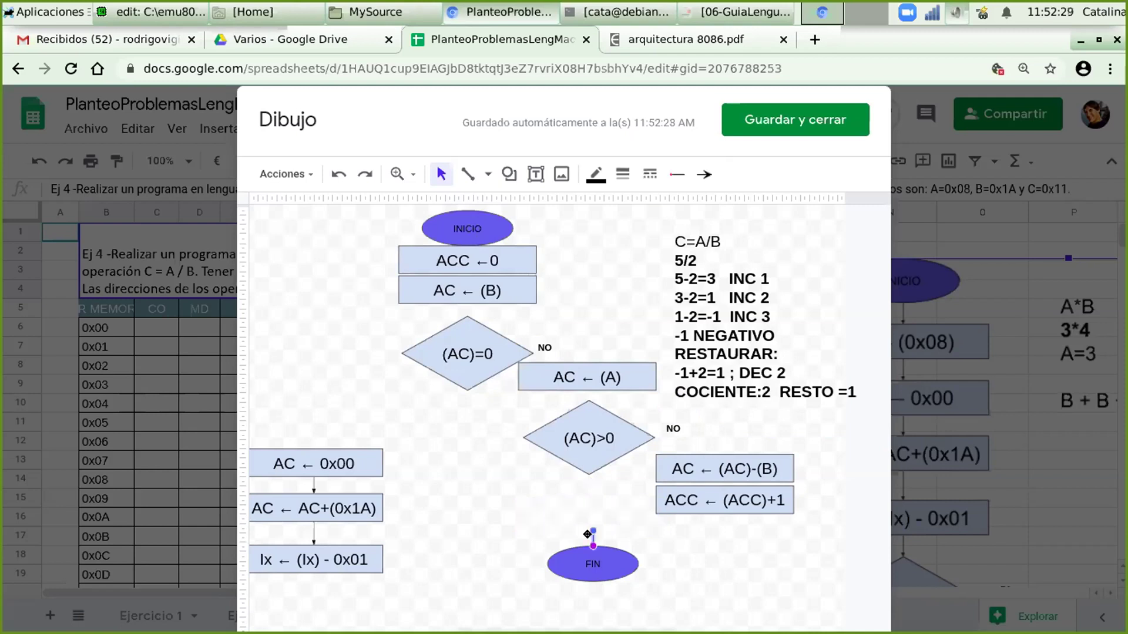
key("Delete")
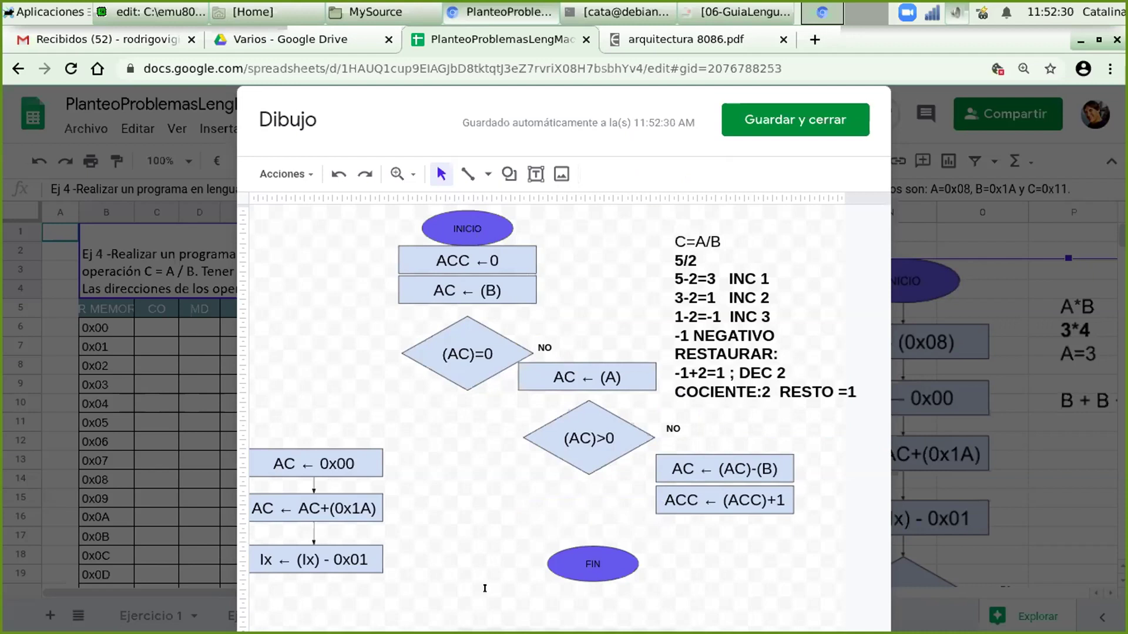
Move the FIN ellipse down and to the left, roughly beneath the (AC)=0 decision
left_click(602, 564)
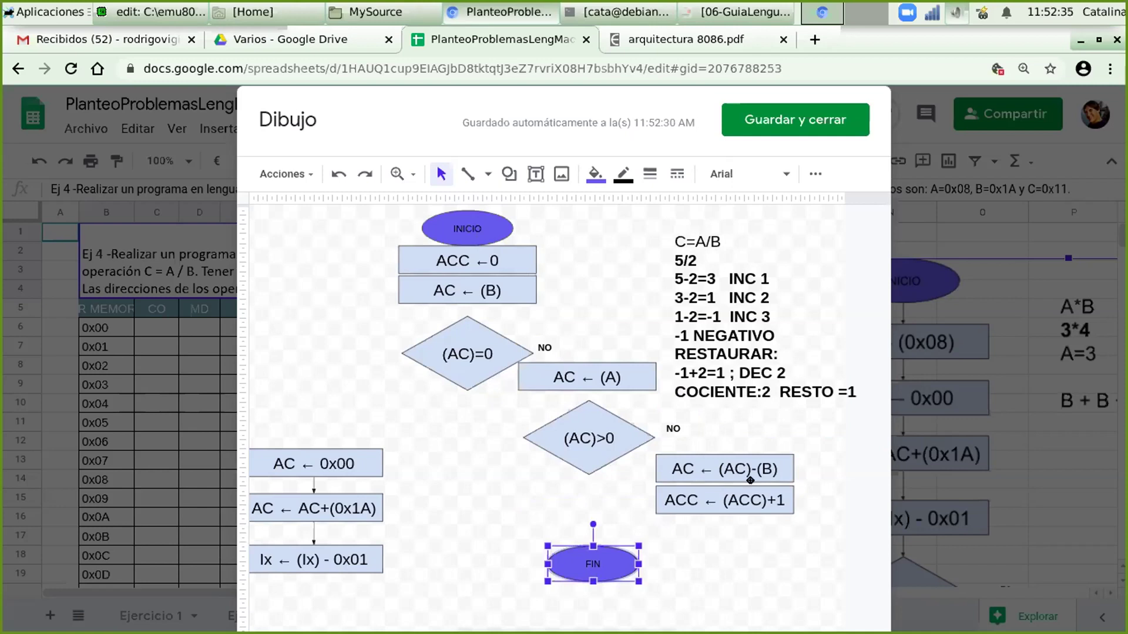
key("ctrl+z")
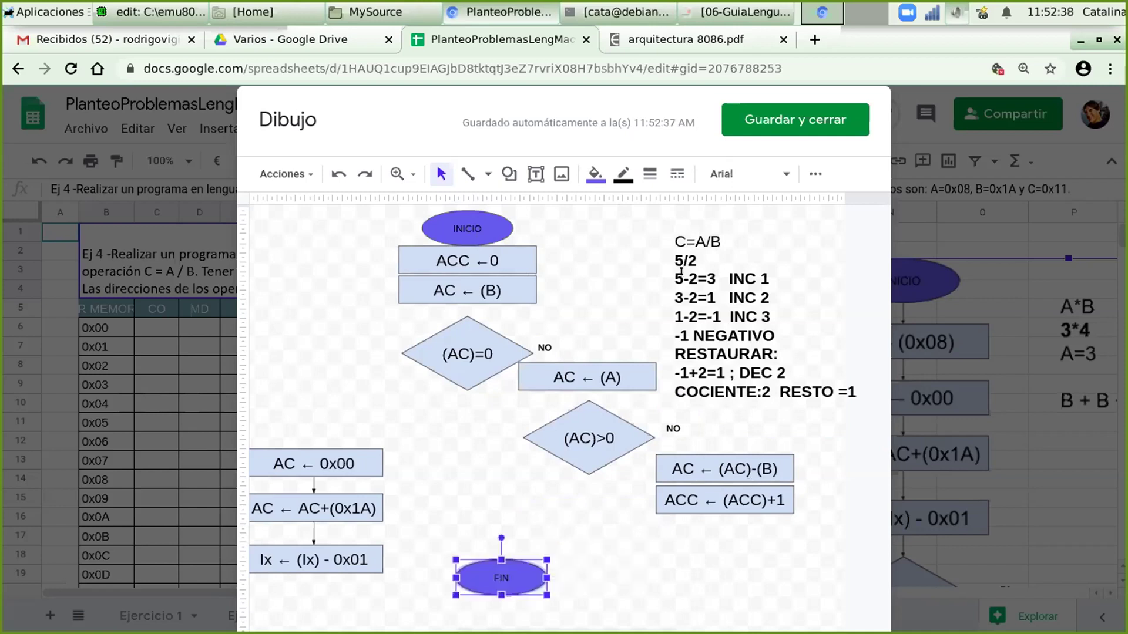
left_click(709, 276)
left_click(680, 496)
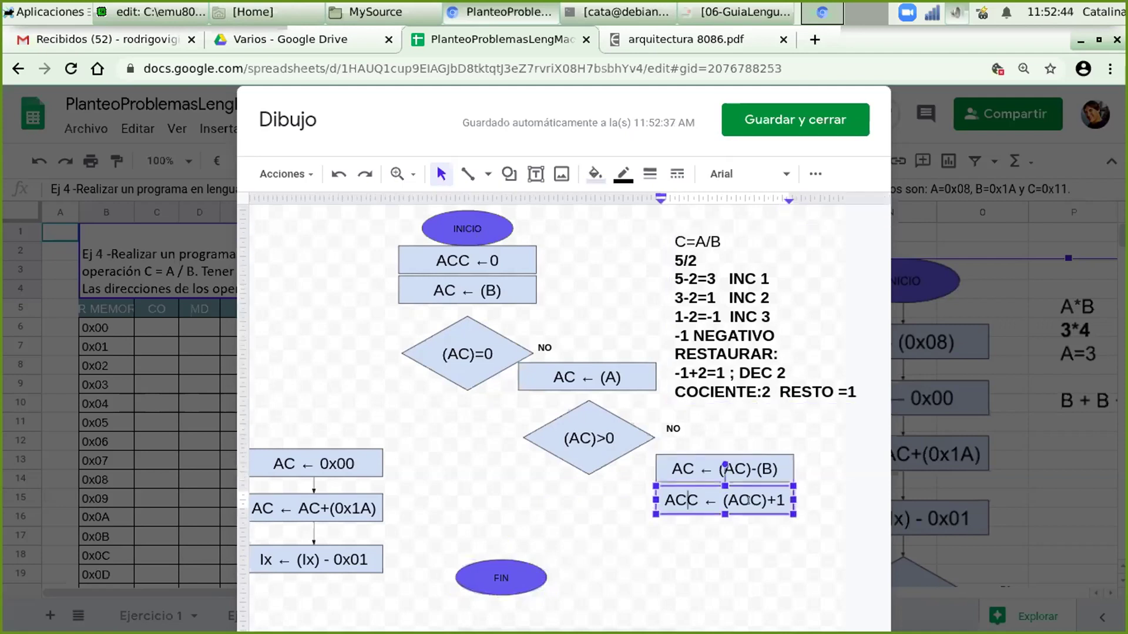
left_click(721, 536)
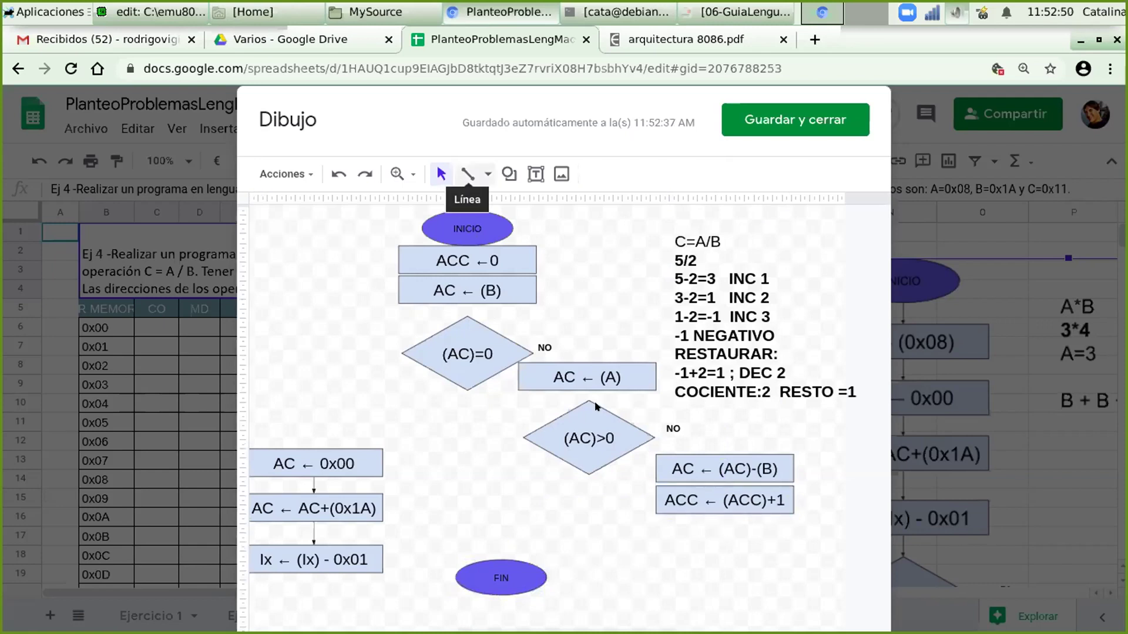
Try to draw a connecting line from the (AC)>0 decision to the AC ← (AC)-(B) box
left_click(467, 174)
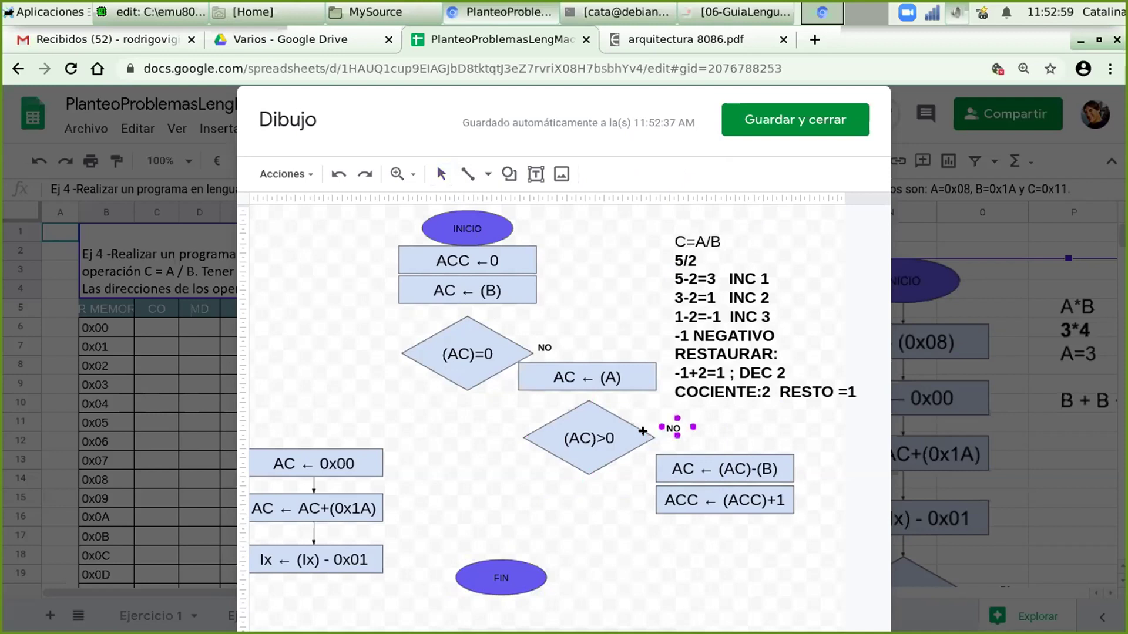
left_click_drag(643, 431, 652, 446)
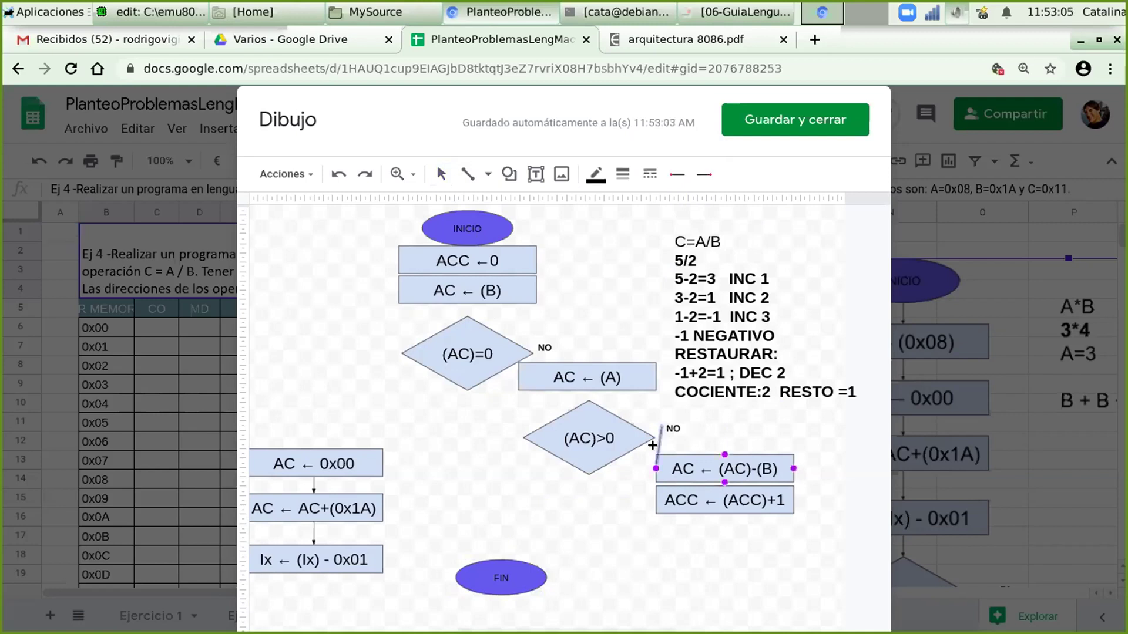
key("Delete")
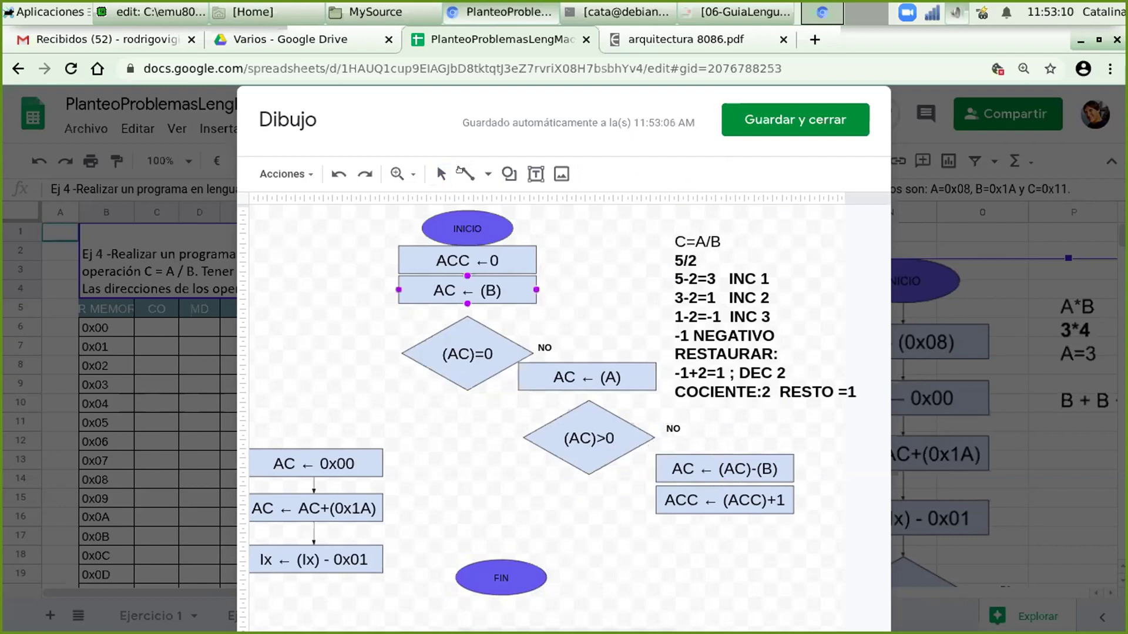
left_click(441, 174)
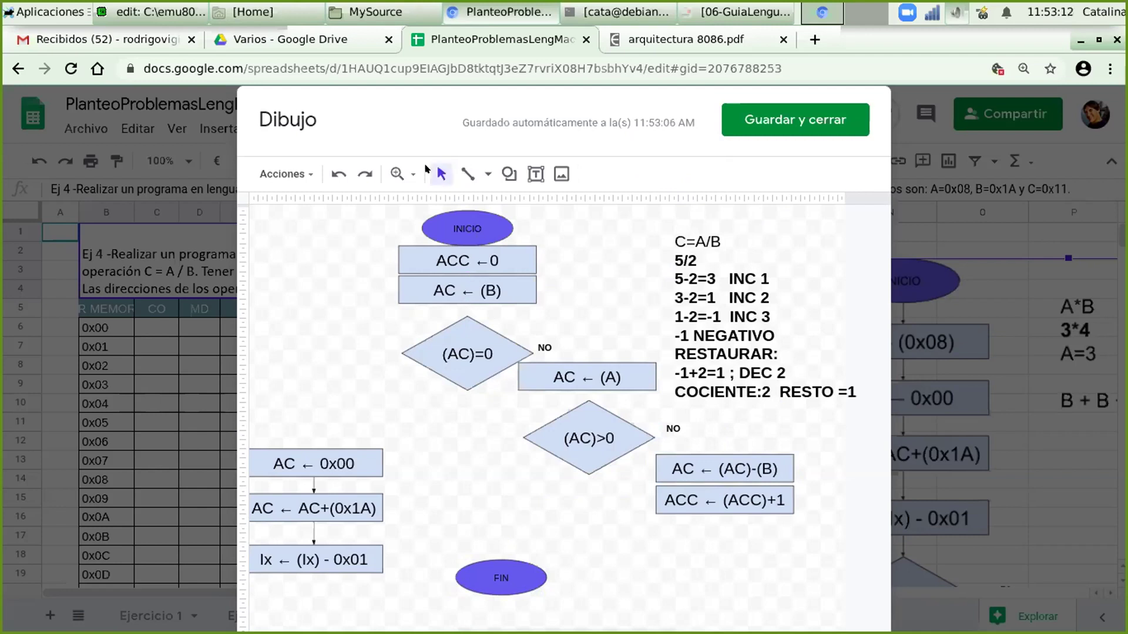
Draw a loop-back line from beneath the ACC ← (ACC)+1 box around to above the (AC)>0 decision, ending in an arrowhead
left_click(468, 174)
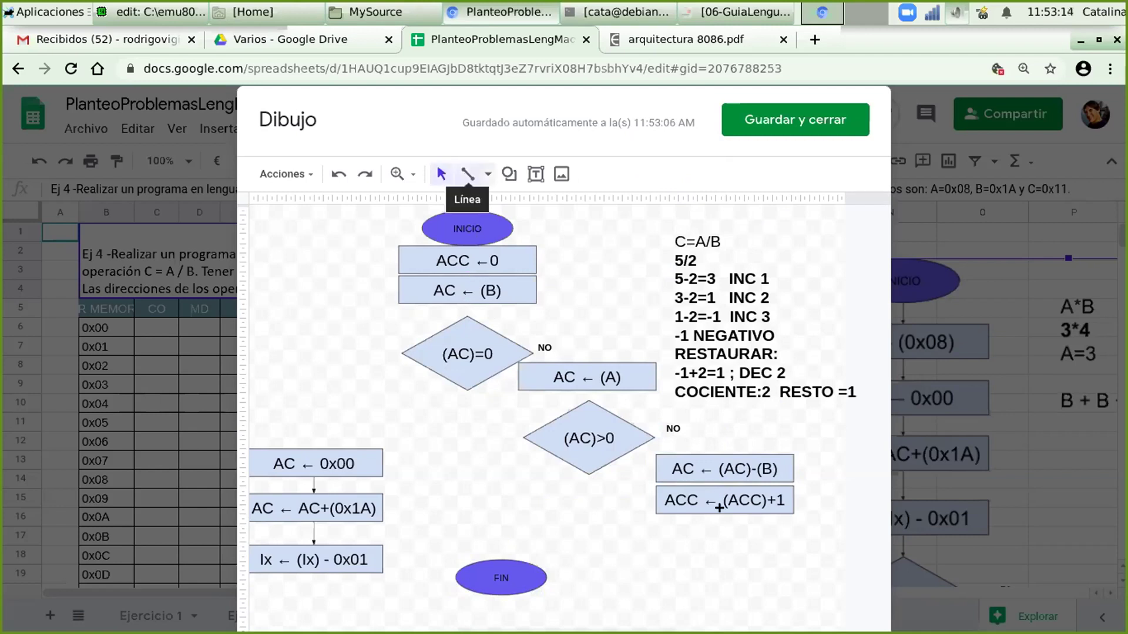
mouse_move(724, 515)
left_mouse_down()
mouse_move(717, 551)
mouse_move(718, 536)
mouse_move(719, 549)
mouse_move(719, 538)
mouse_move(815, 535)
left_mouse_up()
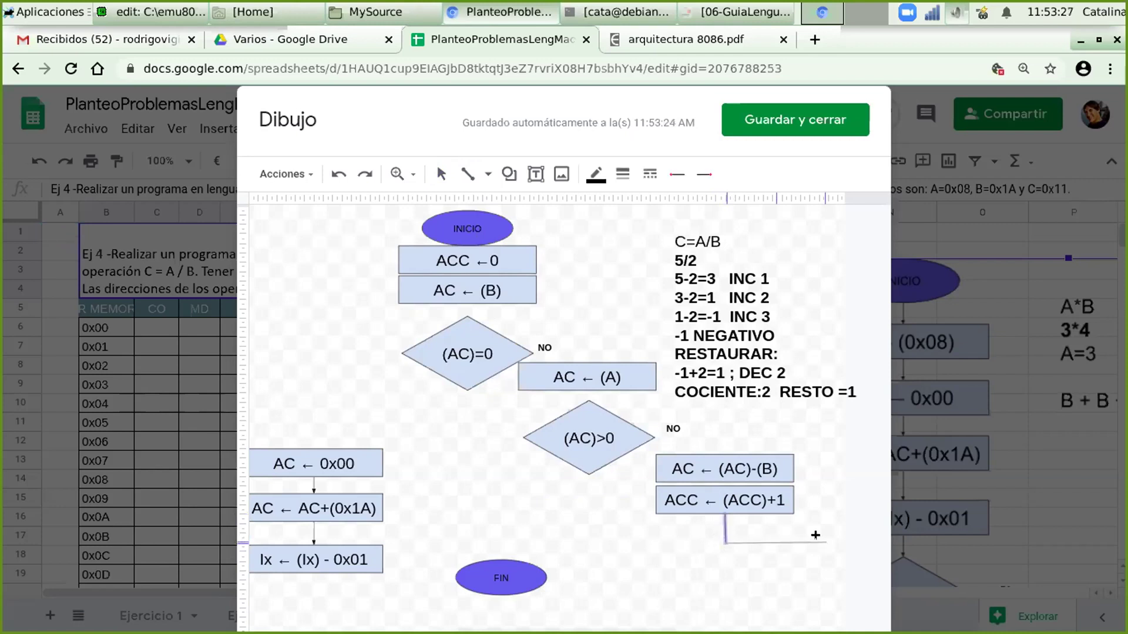
left_click(814, 535)
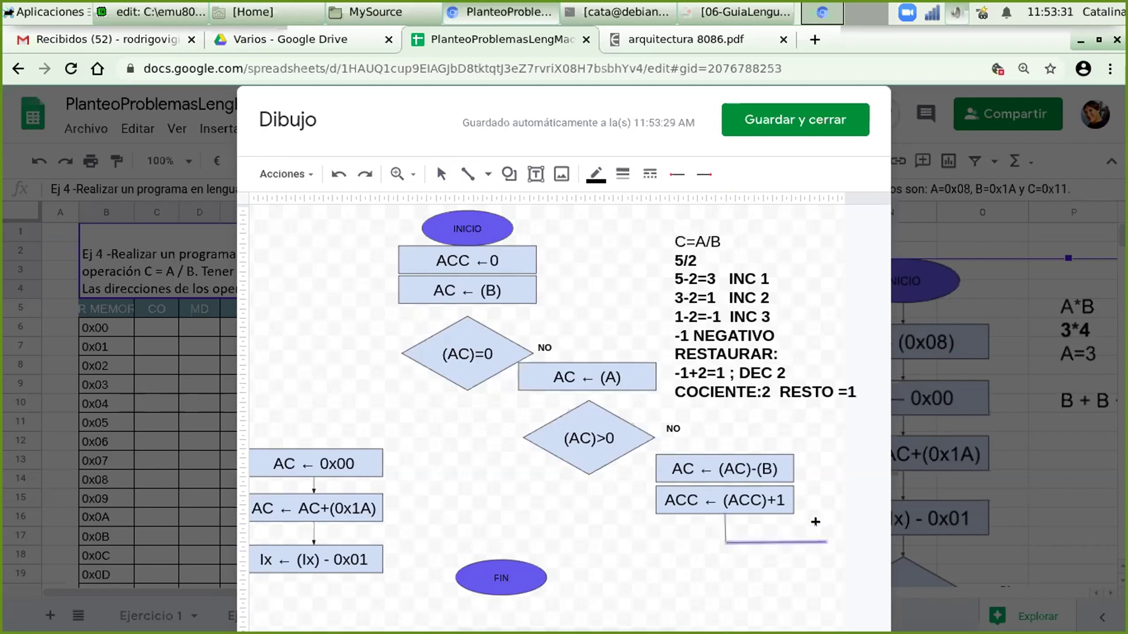
mouse_move(815, 521)
left_mouse_down()
mouse_move(793, 390)
mouse_move(816, 393)
left_mouse_up()
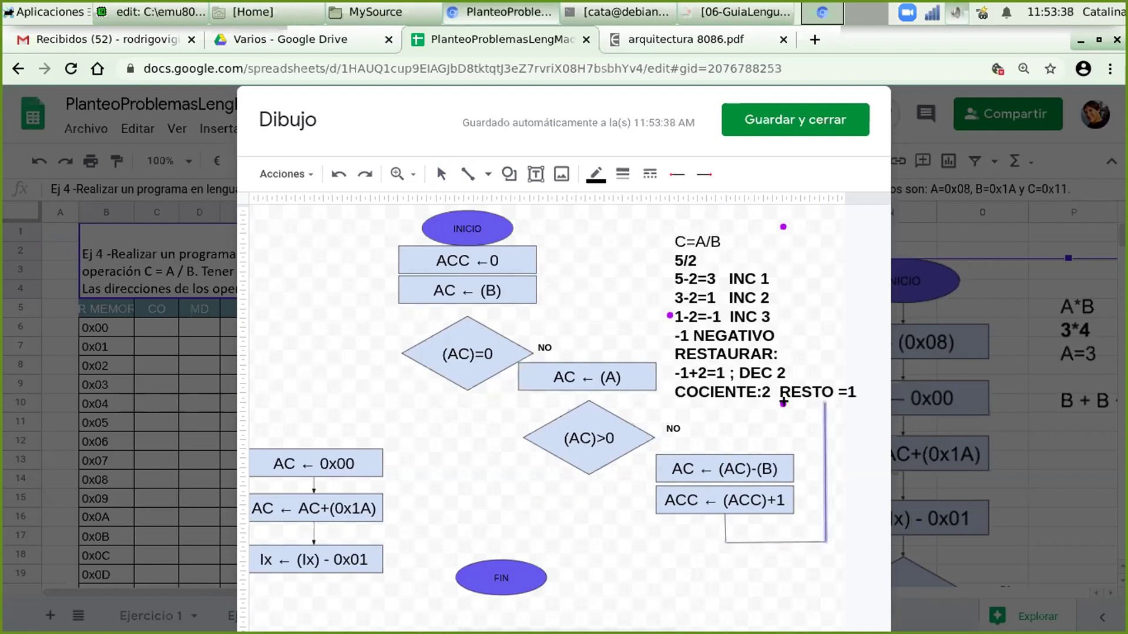
left_click_drag(625, 390, 618, 395)
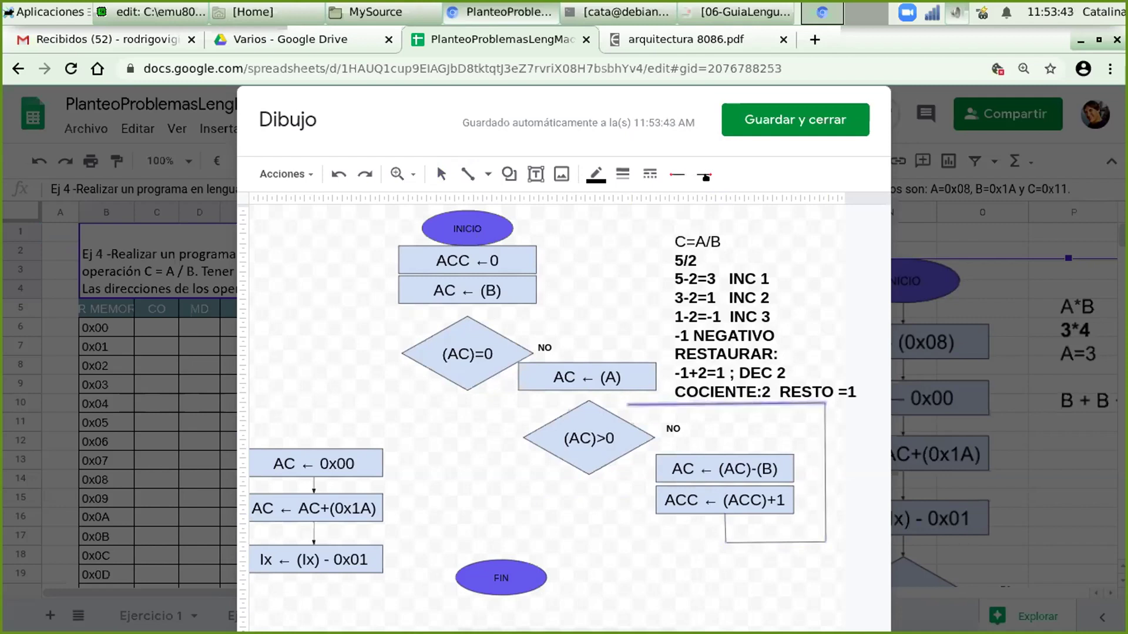
left_click(704, 174)
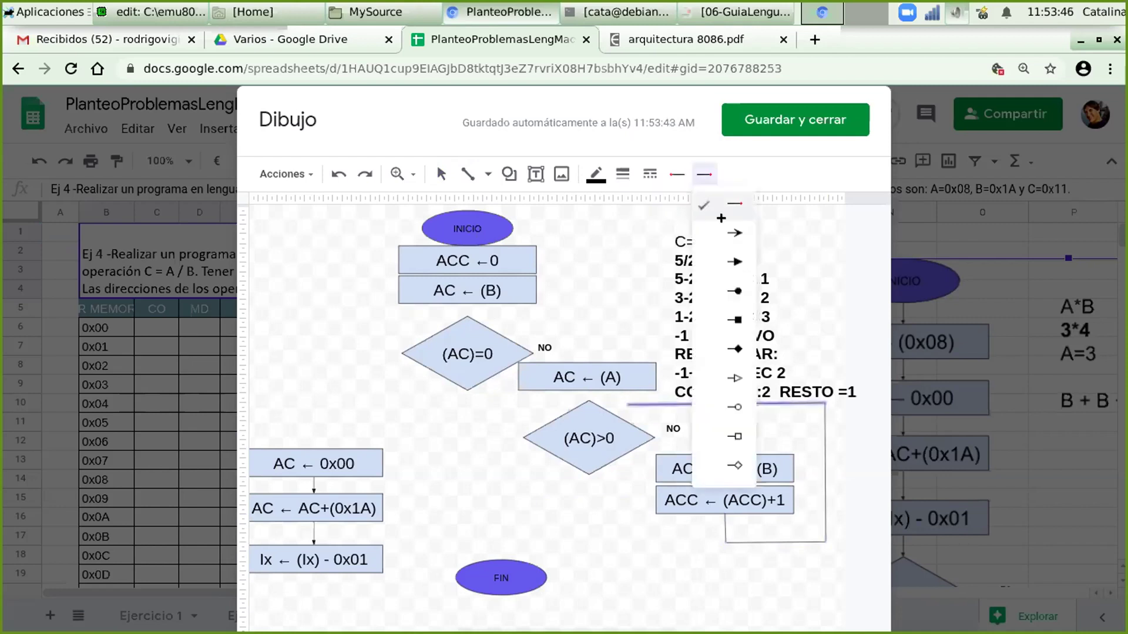
left_click(720, 219)
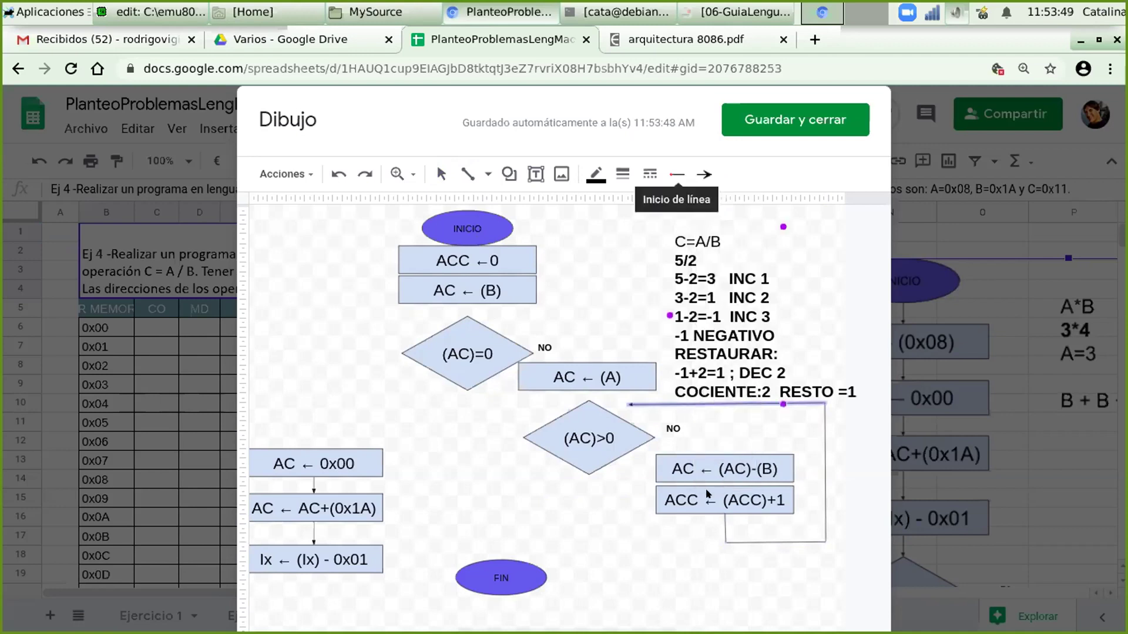
Connect the (AC)>0 decision's right corner to the top of the AC ← (AC)-(B) box with arrow segments, removing the stray diagonal line
left_click(666, 550)
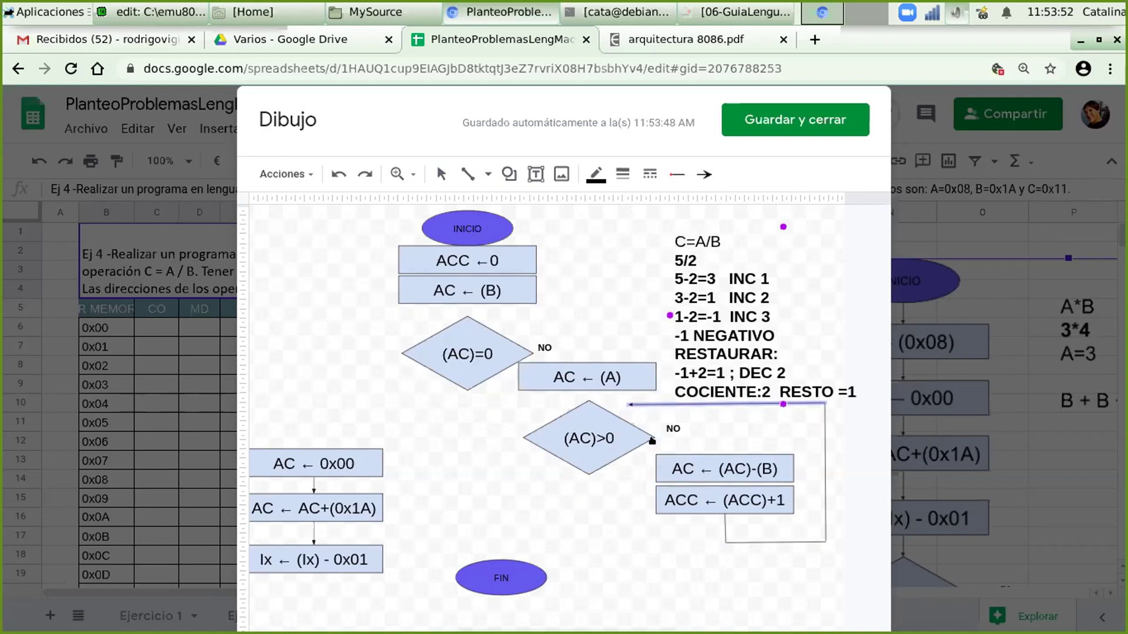
key("ctrl+z")
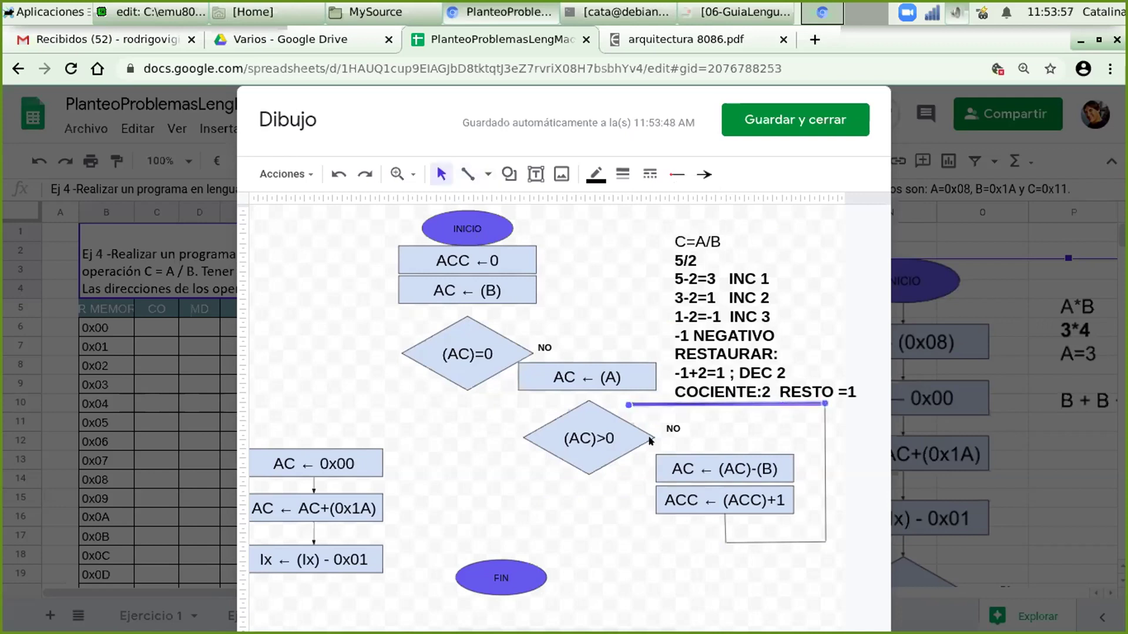
left_click(467, 174)
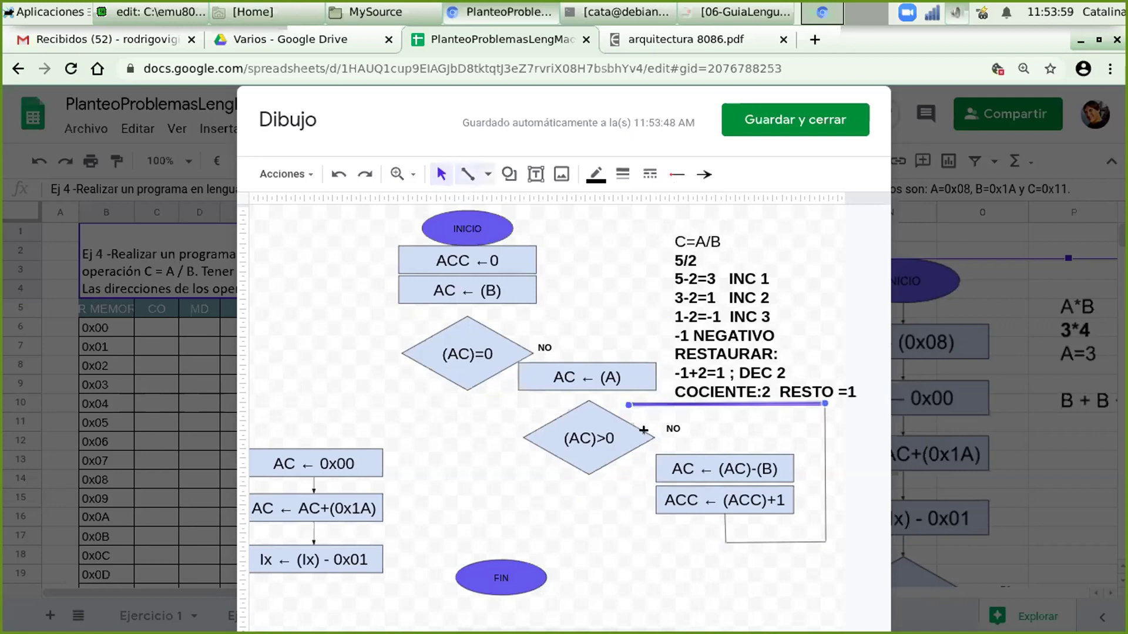
key("Escape")
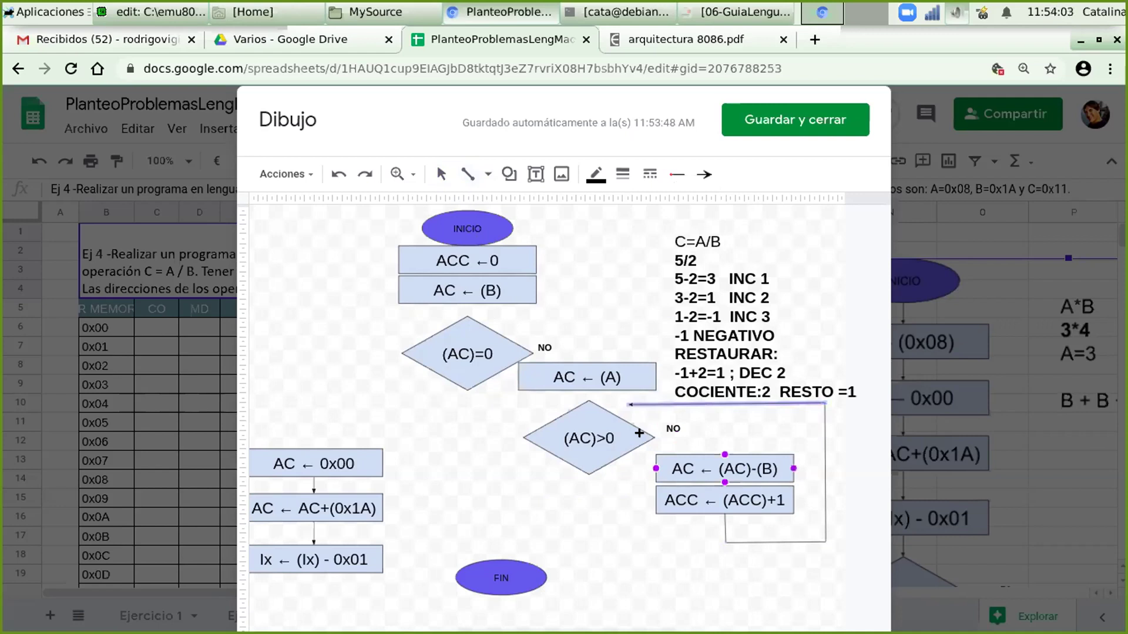
left_click_drag(655, 438, 722, 436)
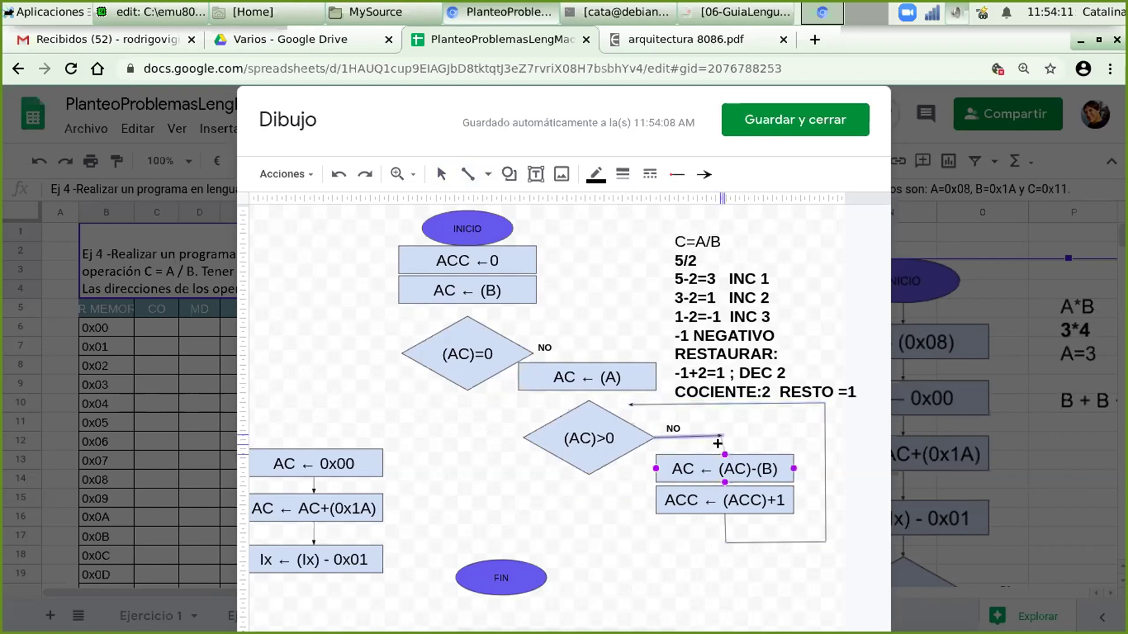
left_click_drag(717, 443, 725, 455)
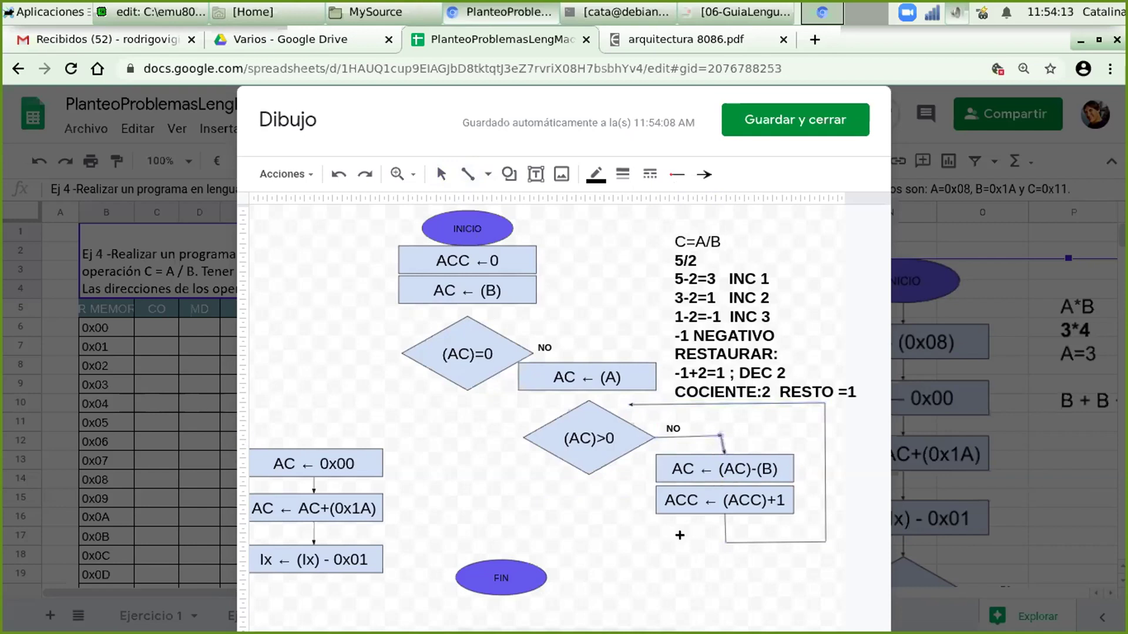
left_click(687, 542)
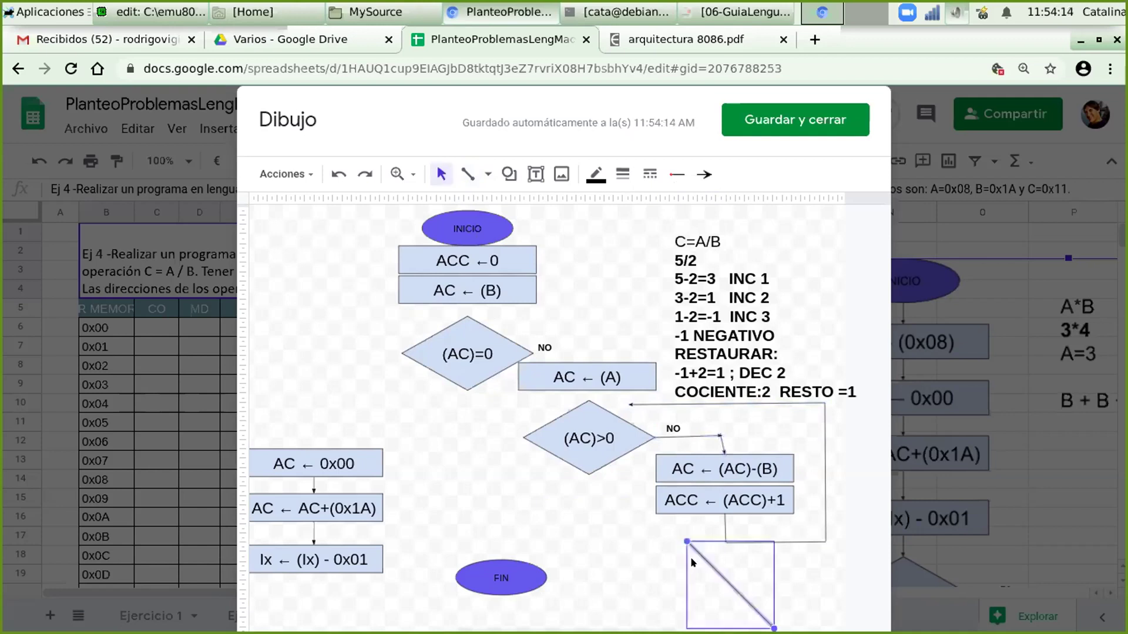
key("Delete")
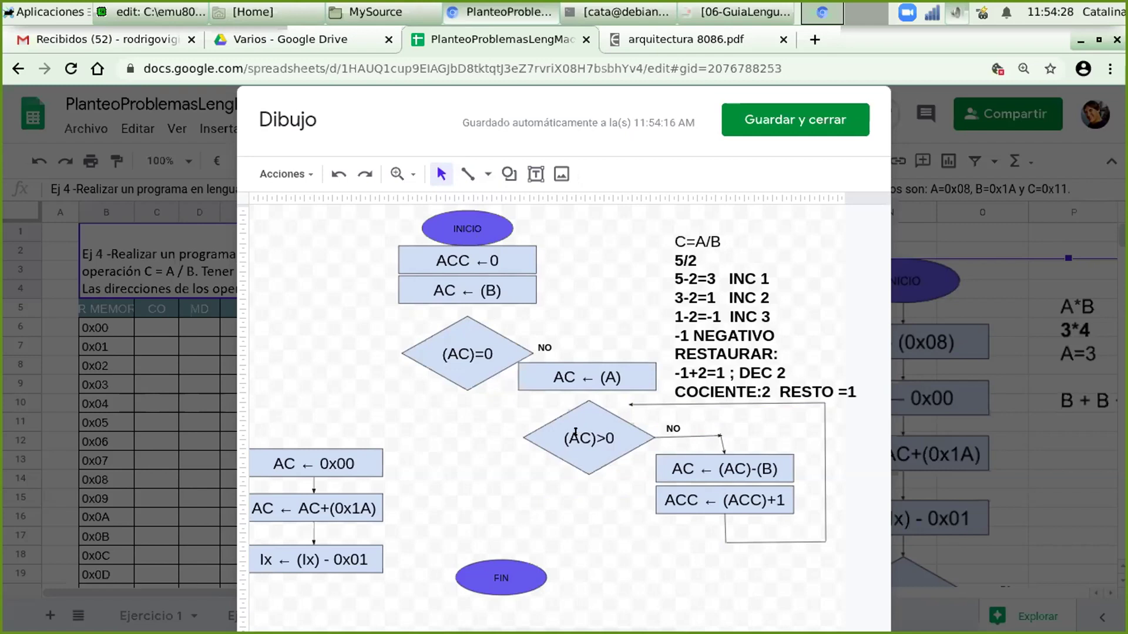
Change the label beside the (AC)>0 decision's right corner from NO to SI
left_click(668, 421)
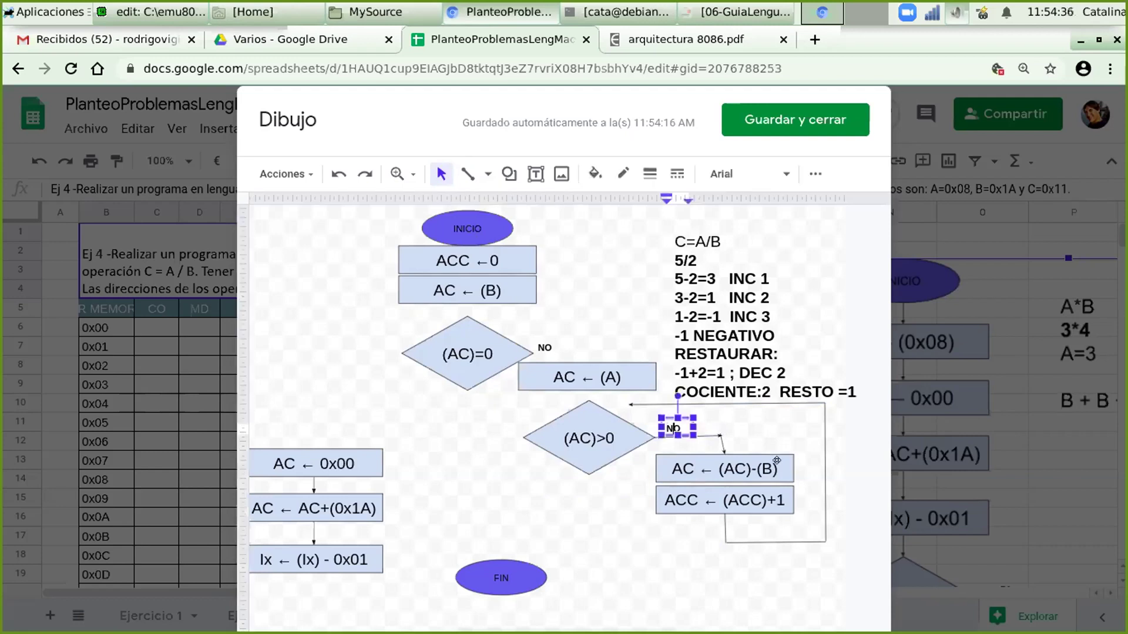
key("BackSpace")
key("BackSpace")
type("SI")
left_click(708, 431)
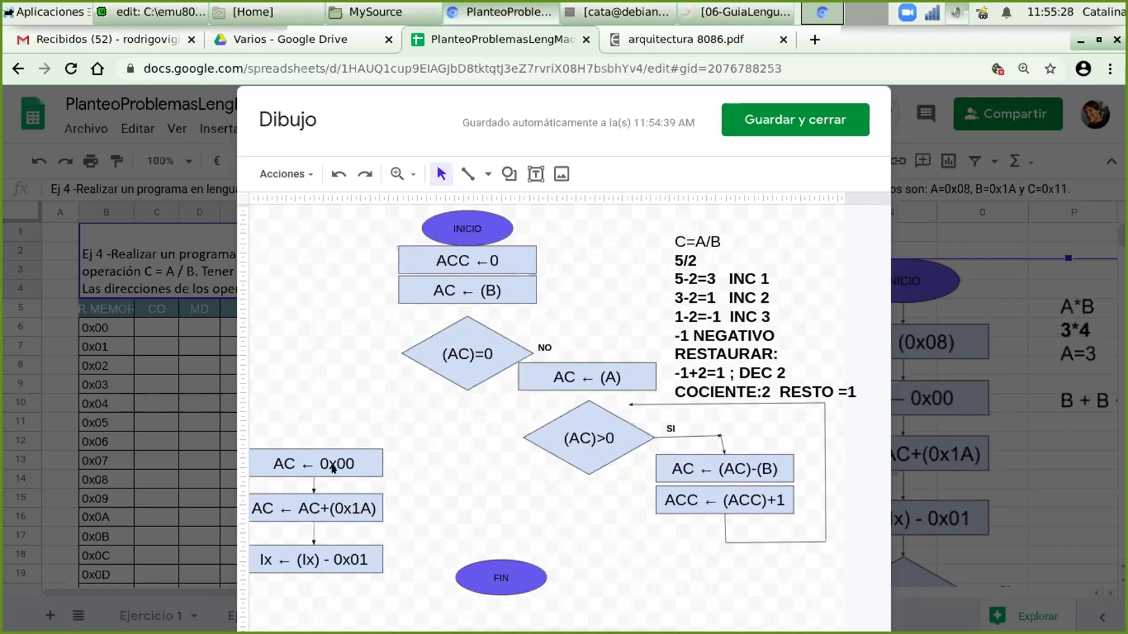
Move the three leftover boxes, AC ← 0x00 through Ix ← (Ix) - 0x01, below the (AC)=0 decision and place the FIN ellipse beneath them
left_click_drag(389, 597, 250, 410)
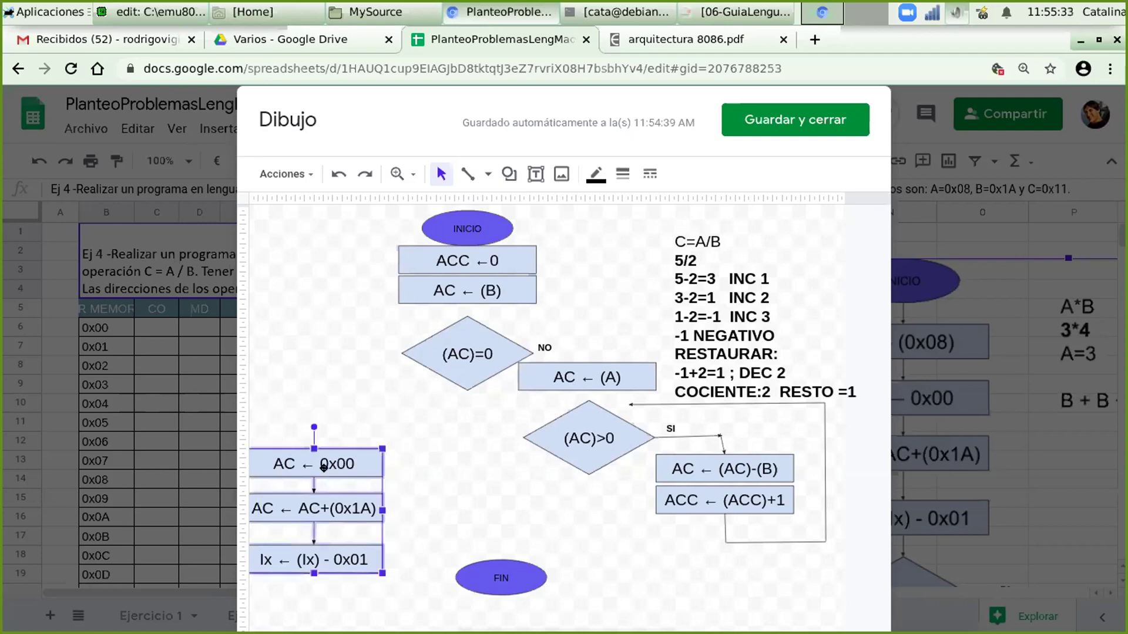
left_click_drag(324, 460, 496, 574)
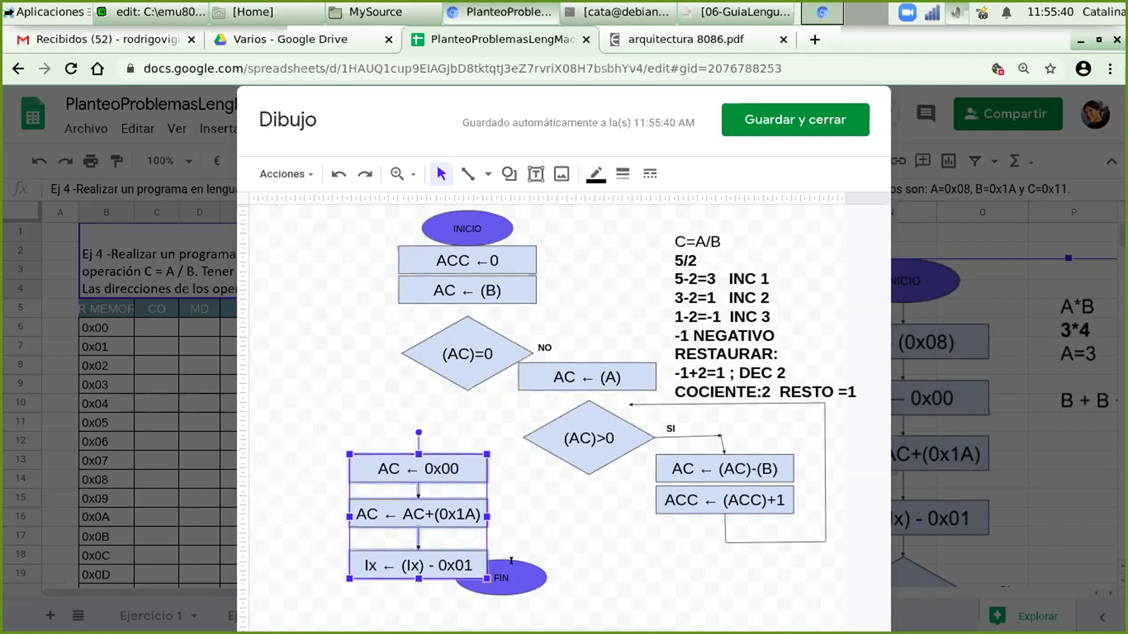
left_click(511, 575)
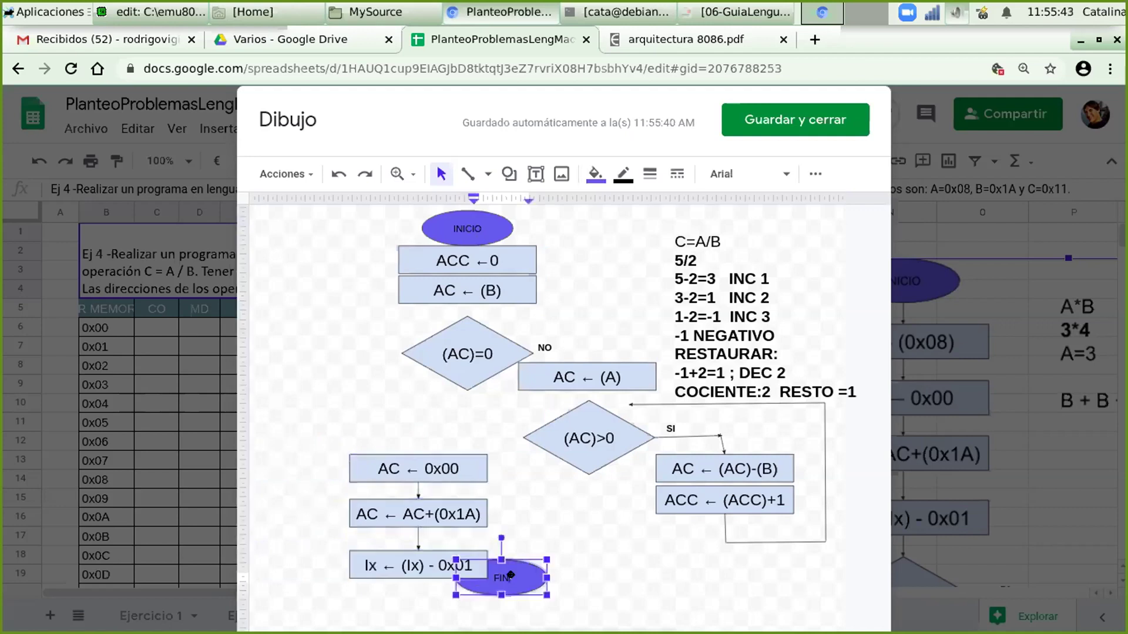
left_click(511, 575)
left_click_drag(447, 604, 347, 622)
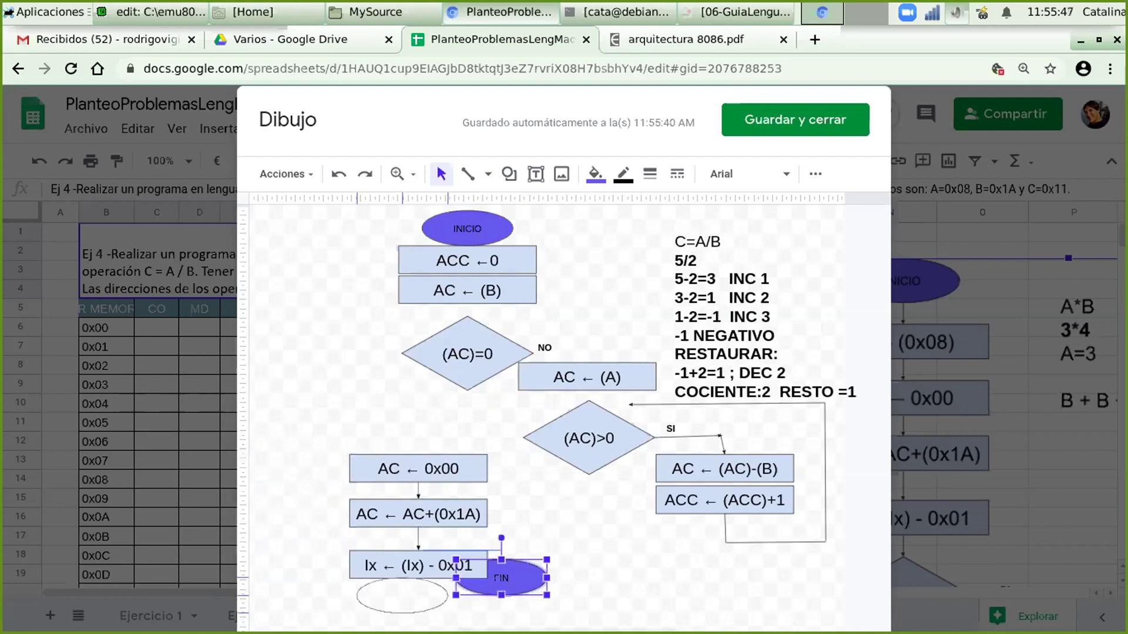
left_click_drag(402, 596, 412, 613)
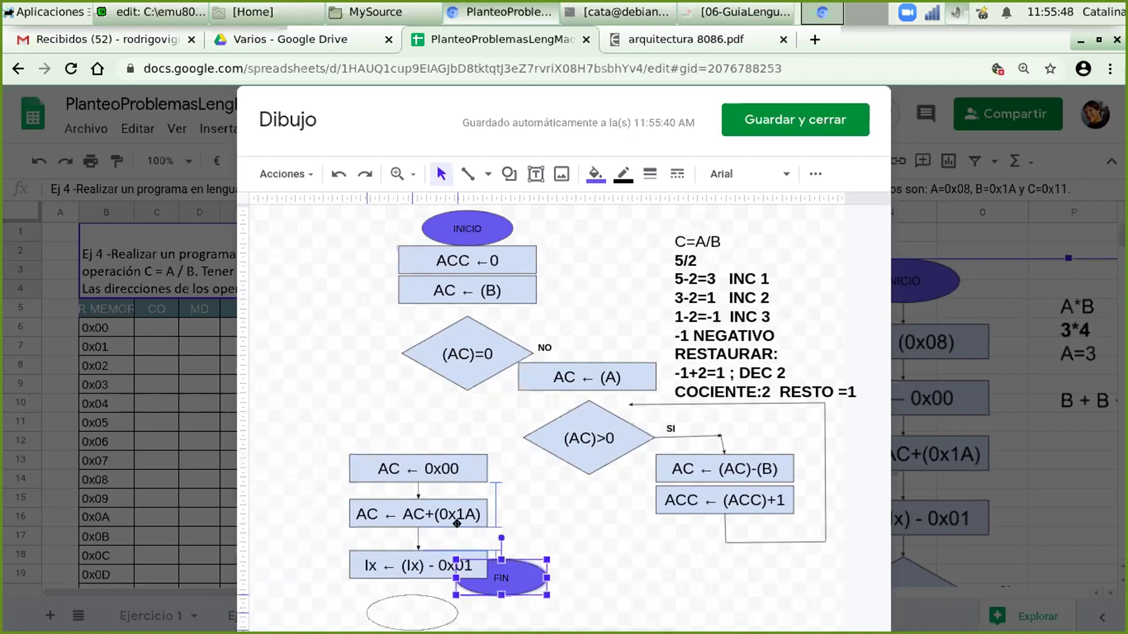
Change the AC ← 0x00 box to read AC ←(AC) +(B)
left_click(405, 457)
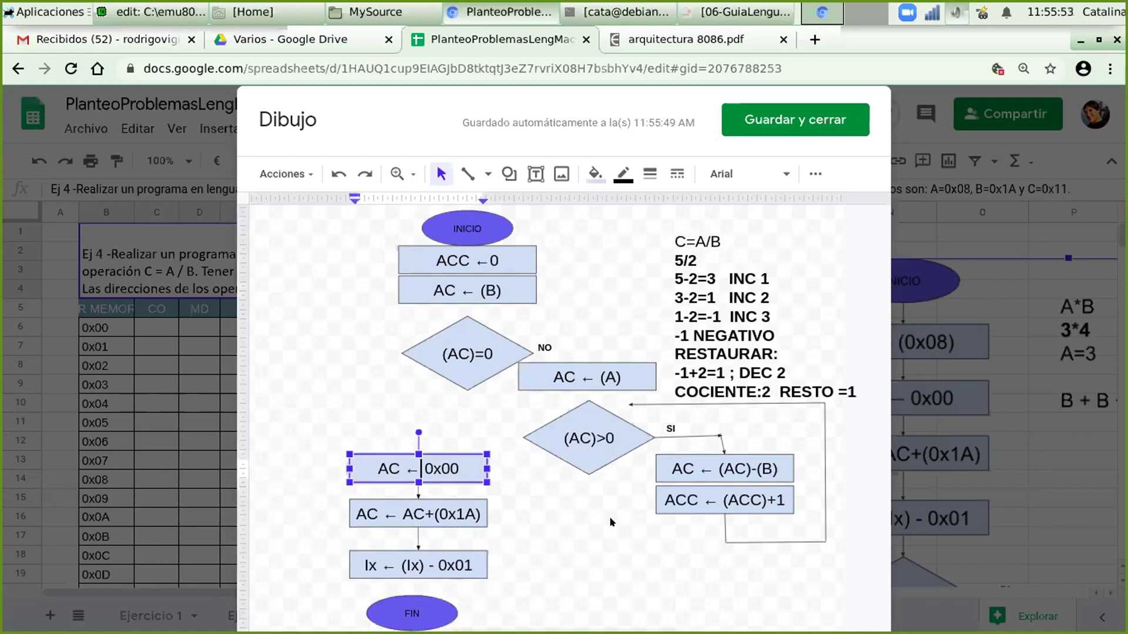
type("(AC")
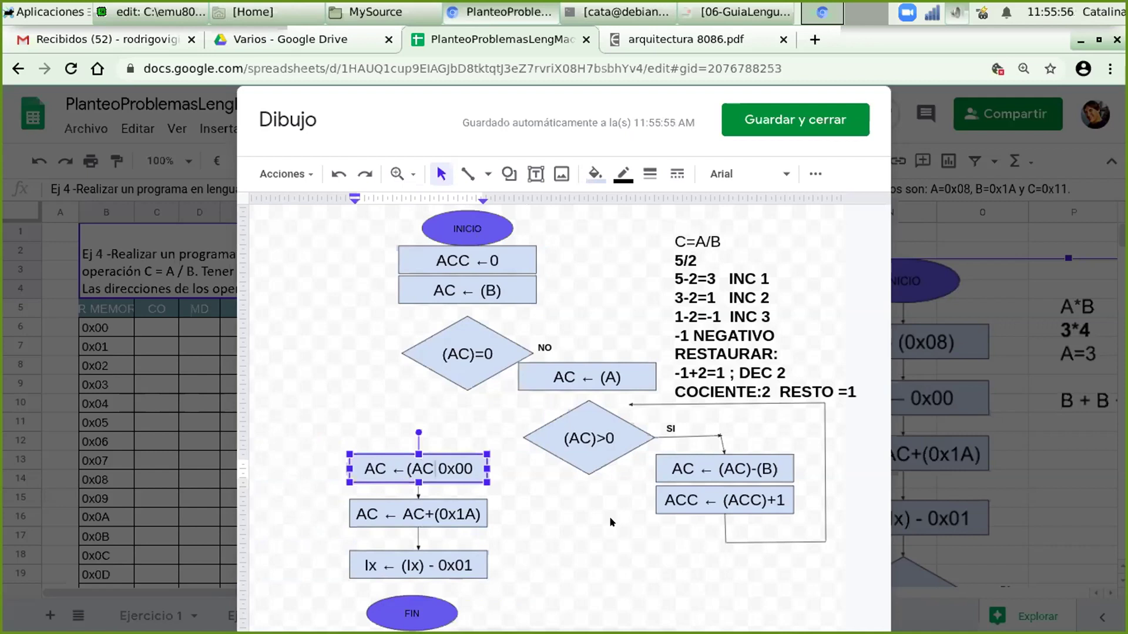
type(")")
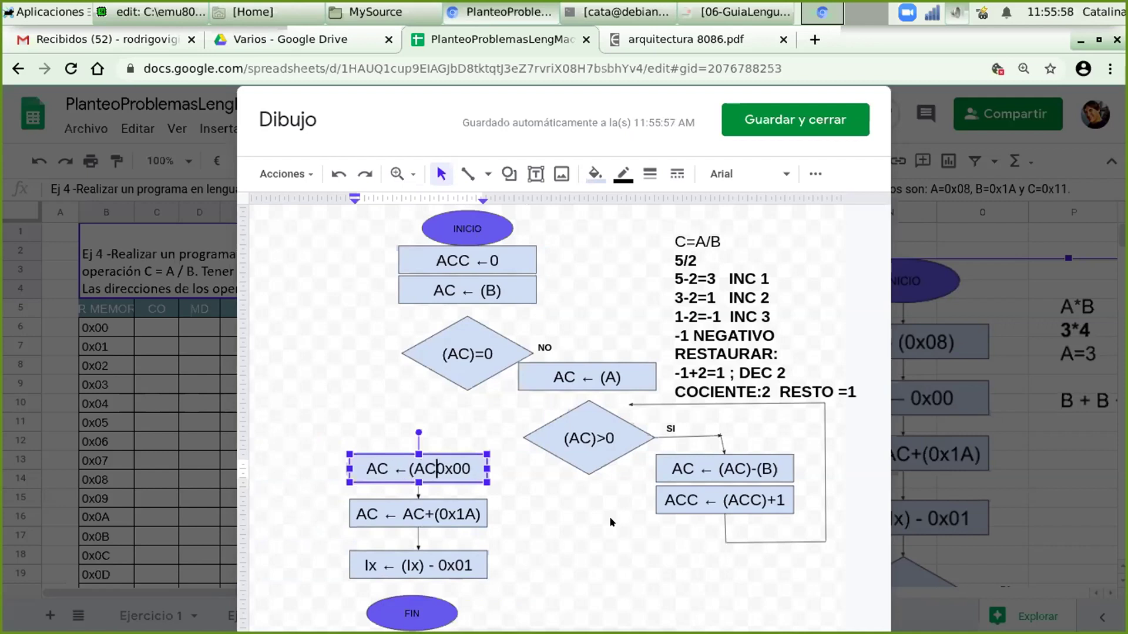
key("Right")
type("+")
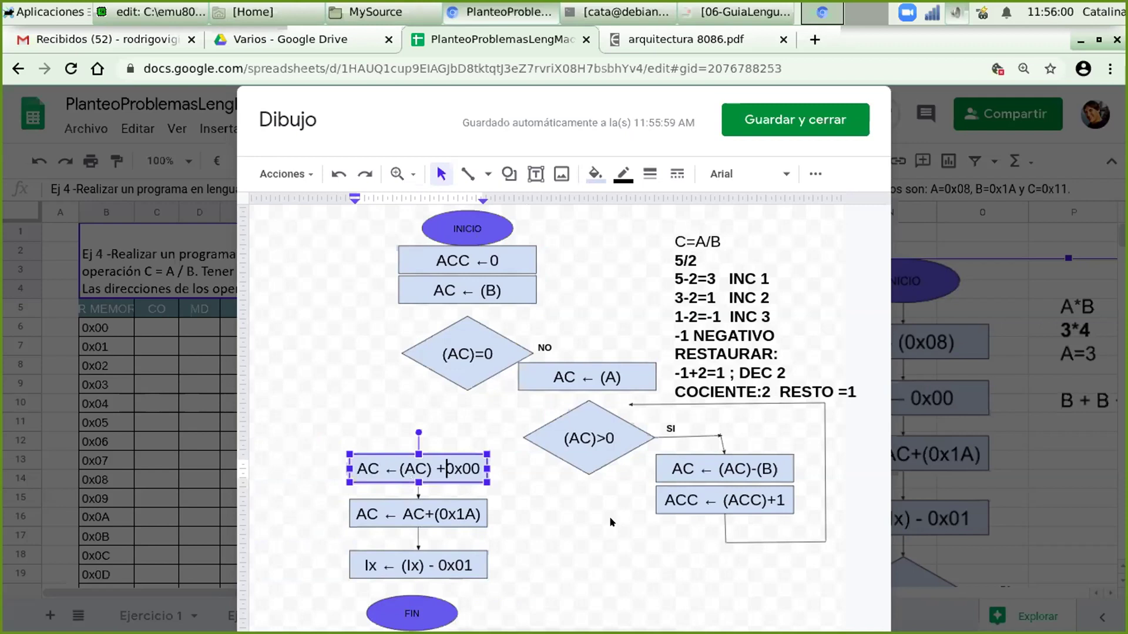
type("(b")
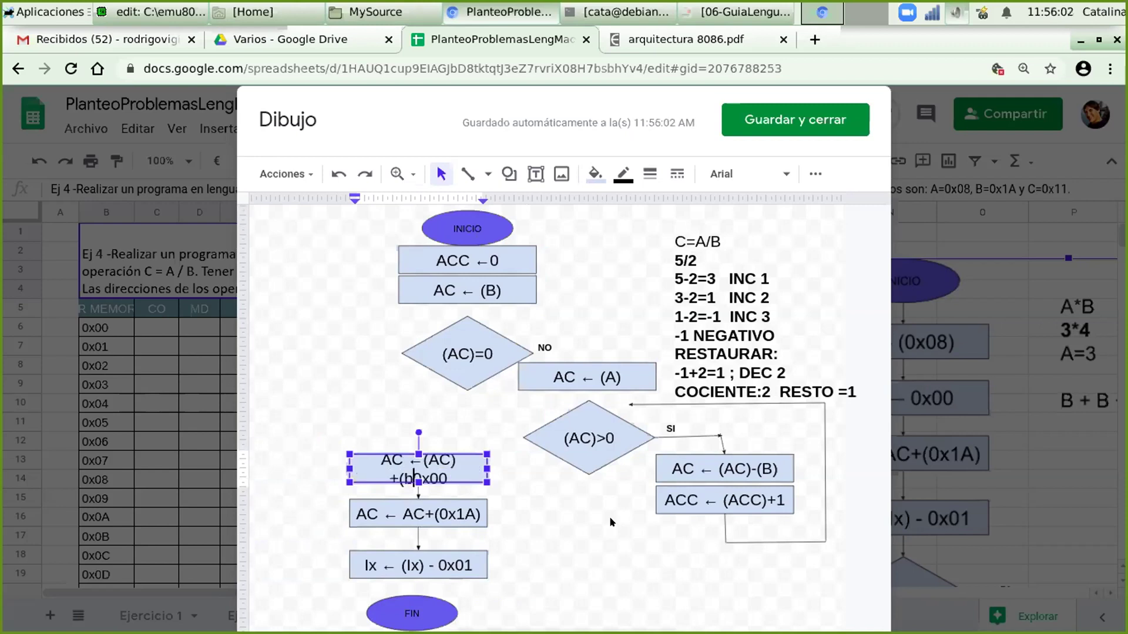
key("BackSpace")
type("B)")
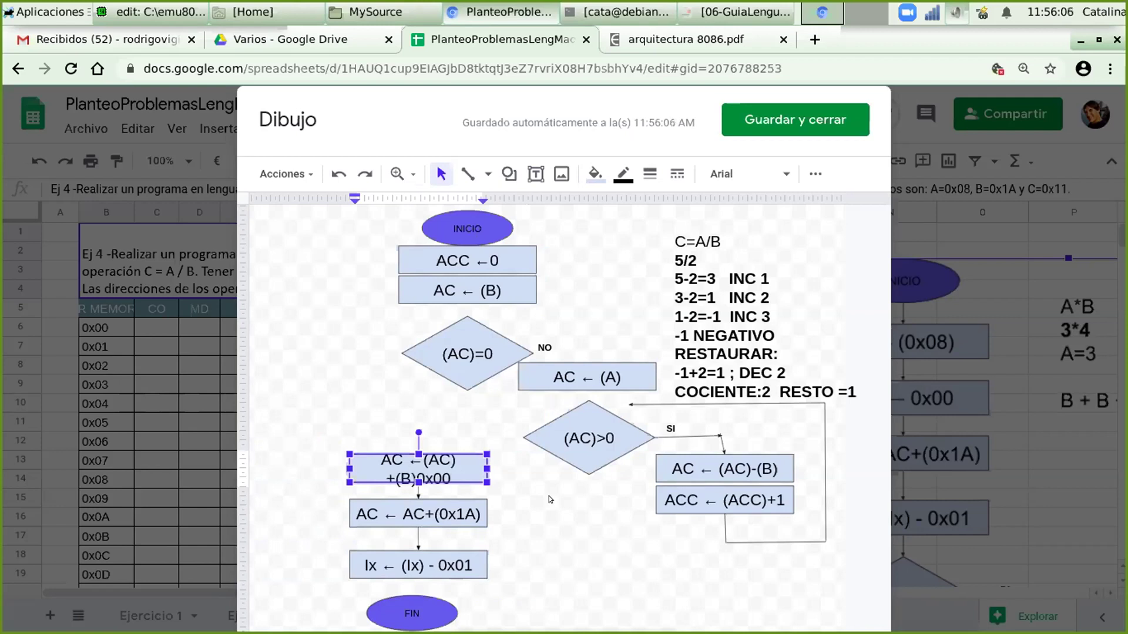
key("Delete")
key("Delete")
key("Delete")
key("Delete")
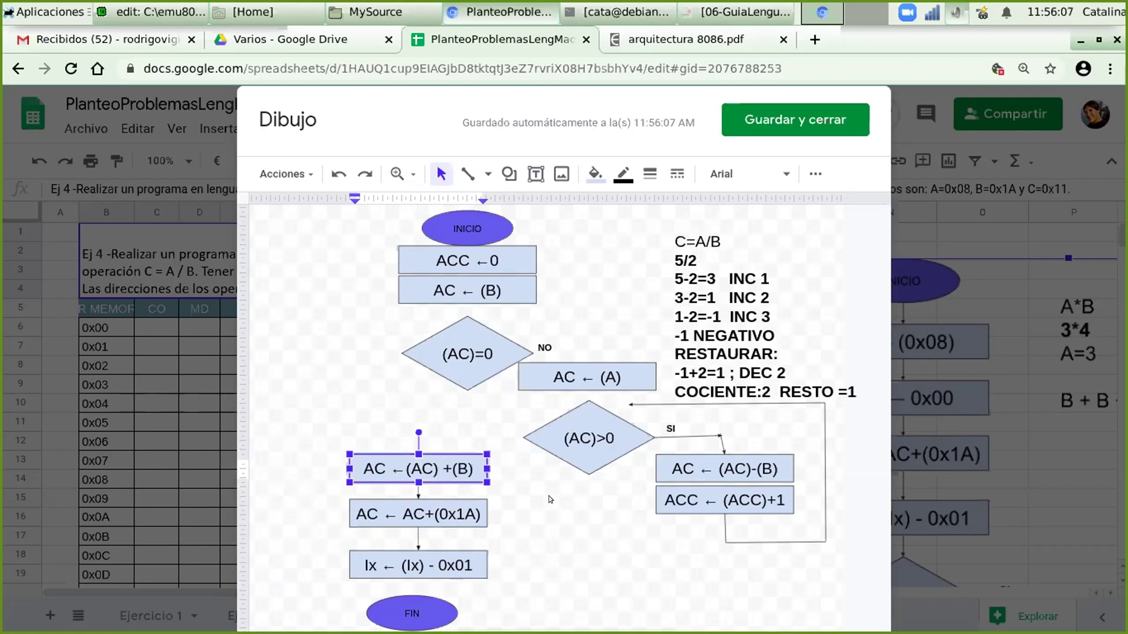
Change the destination in the AC ← AC+(0x1A) box to ACC and widen the box to fit its text on one line
left_click(359, 513)
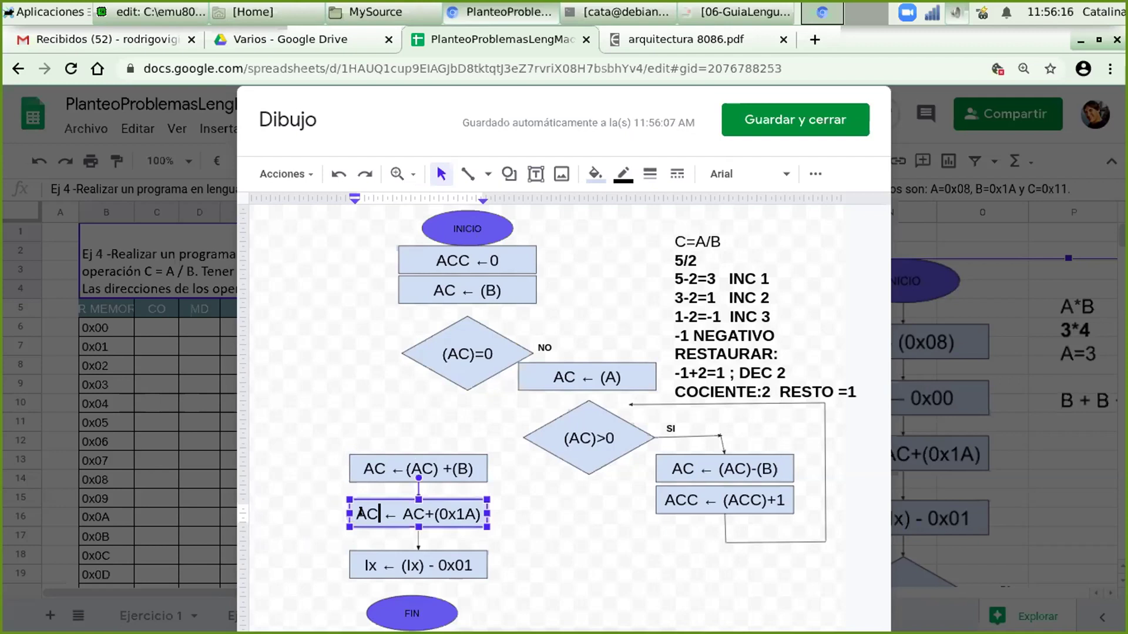
type("C")
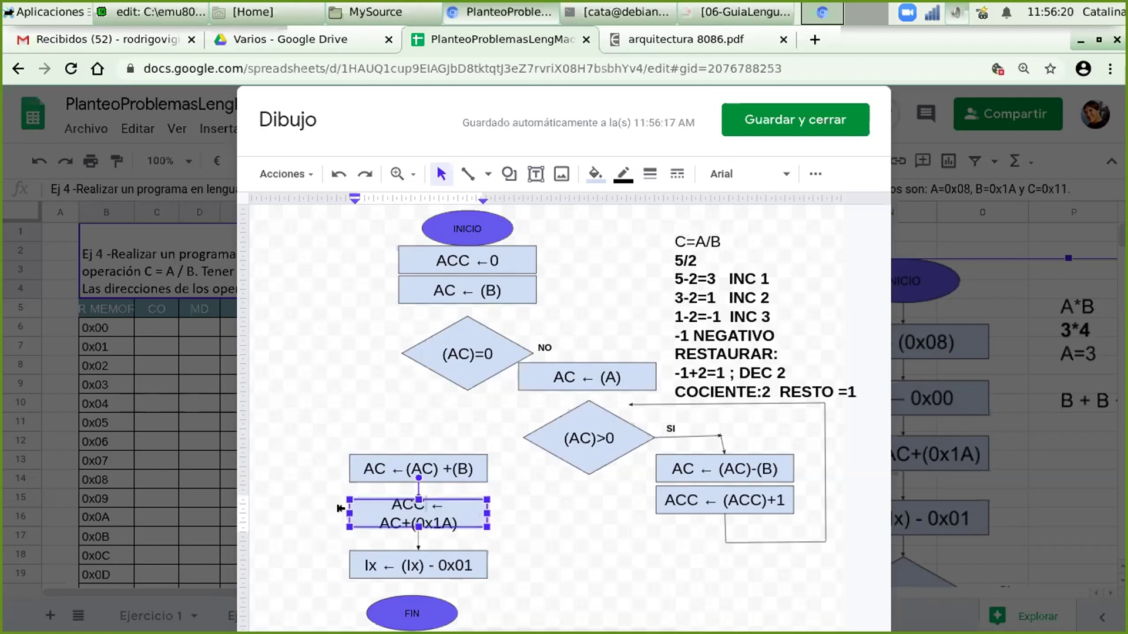
left_click_drag(327, 509, 332, 512)
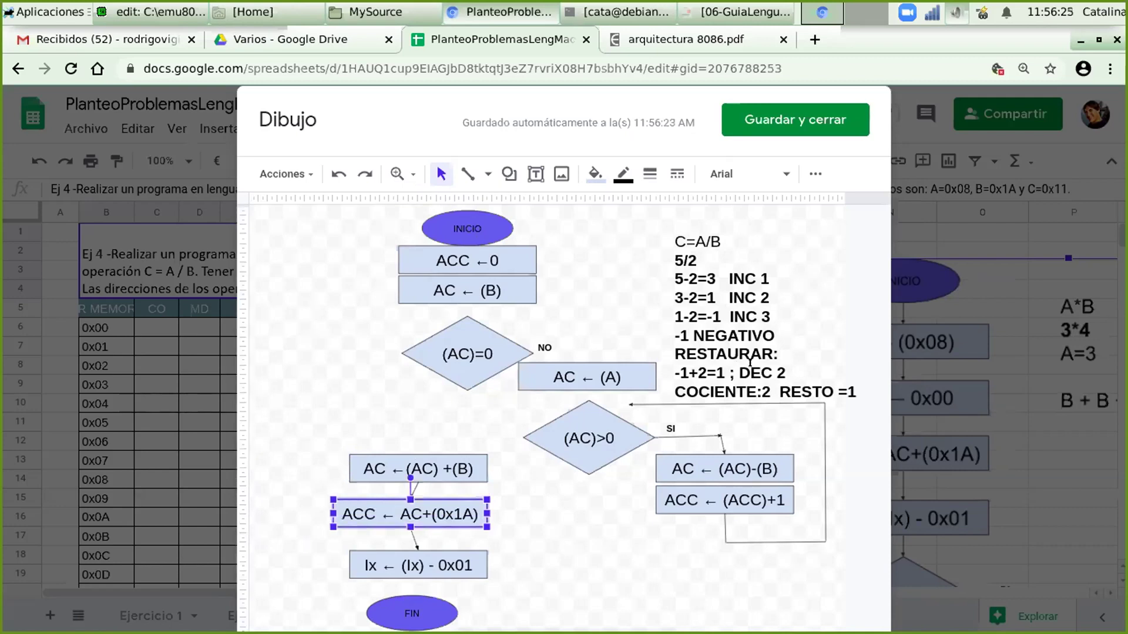
Rewrite the ACC ← AC+(0x1A) box so that it reads ACC ← (ACC)- 1
double_click(775, 370)
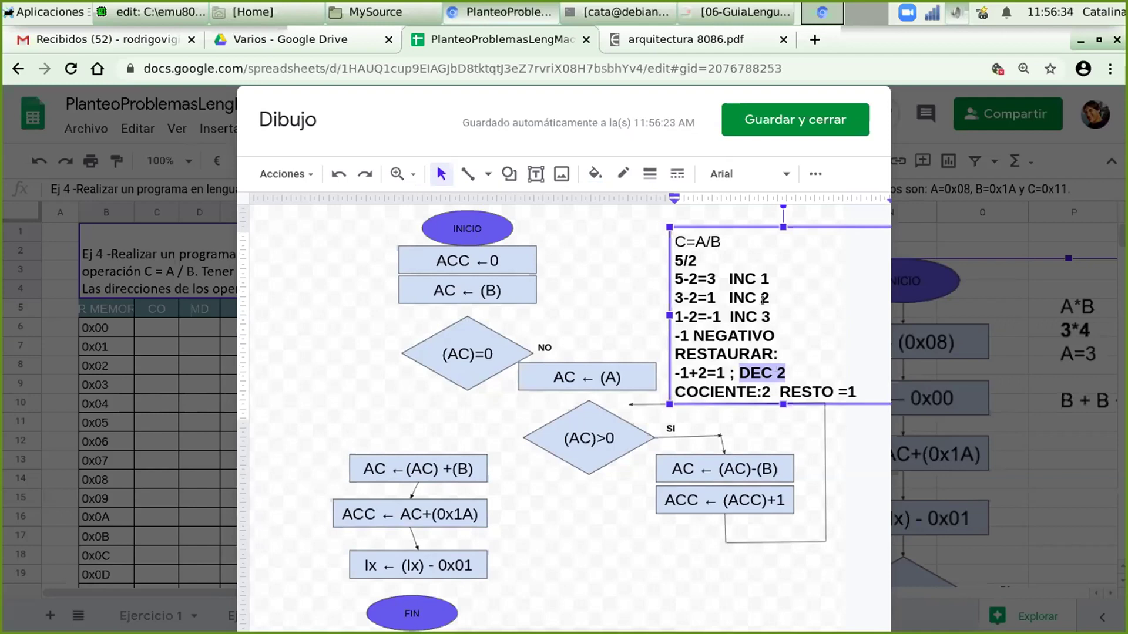
left_click(455, 512)
left_click(430, 514)
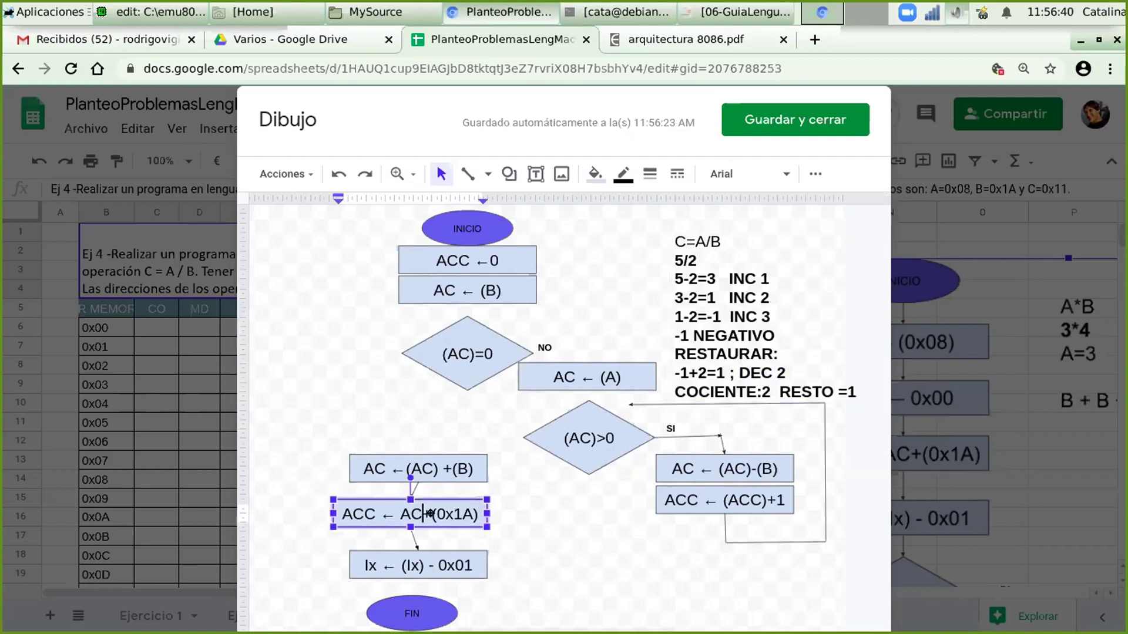
type("C)")
key("Left")
key("Left")
key("Left")
key("Left")
type("(")
key("Right")
key("Right")
key("Right")
key("Right")
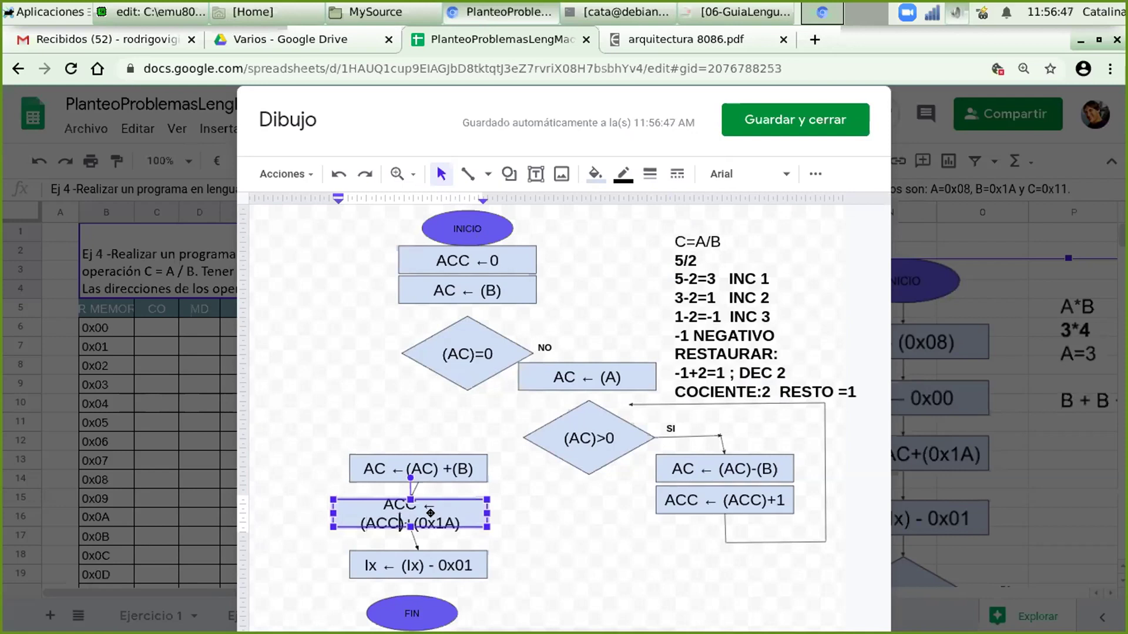
key("shift+End")
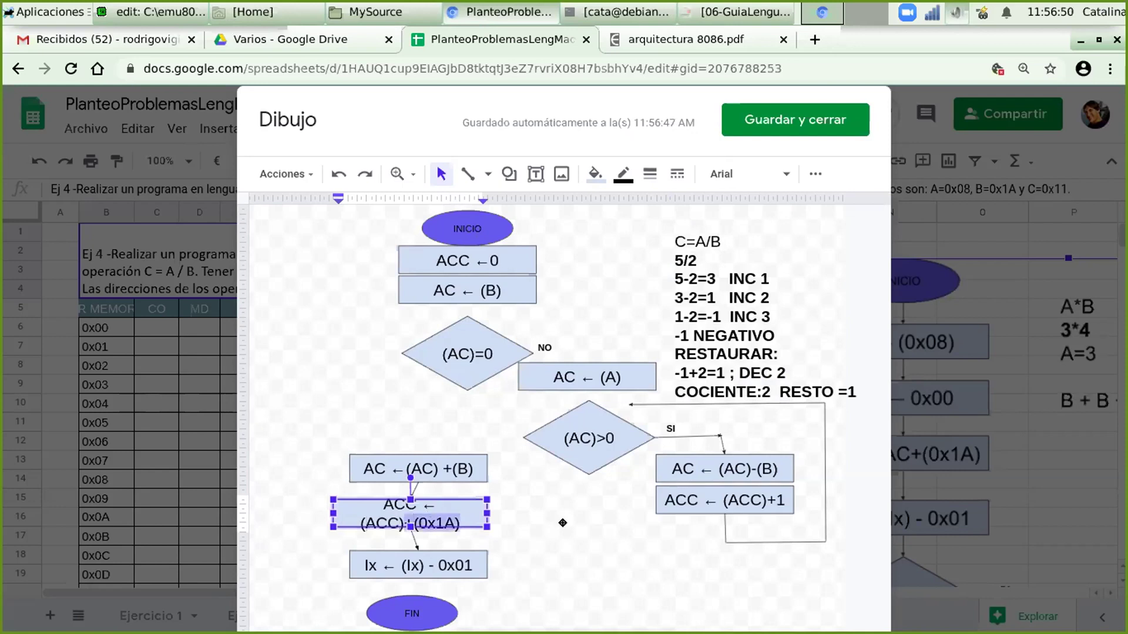
type("- 1")
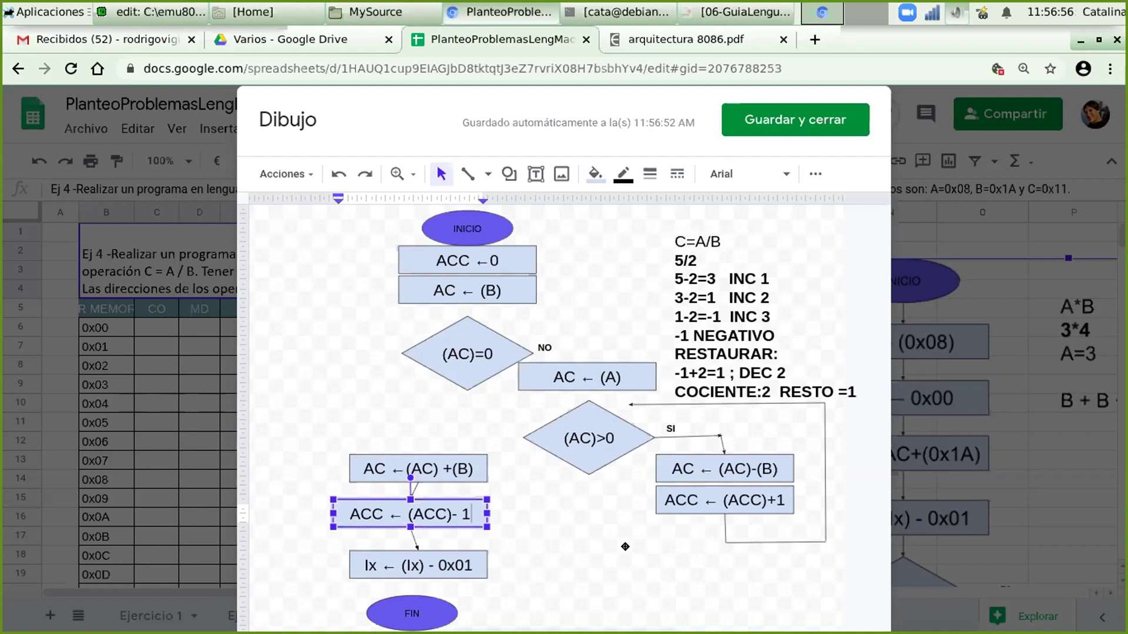
Replace the text of the Ix ← (Ix) - 0x01 box with two lines: AC → COCIENTE and ACC → RESTO
left_click(414, 539)
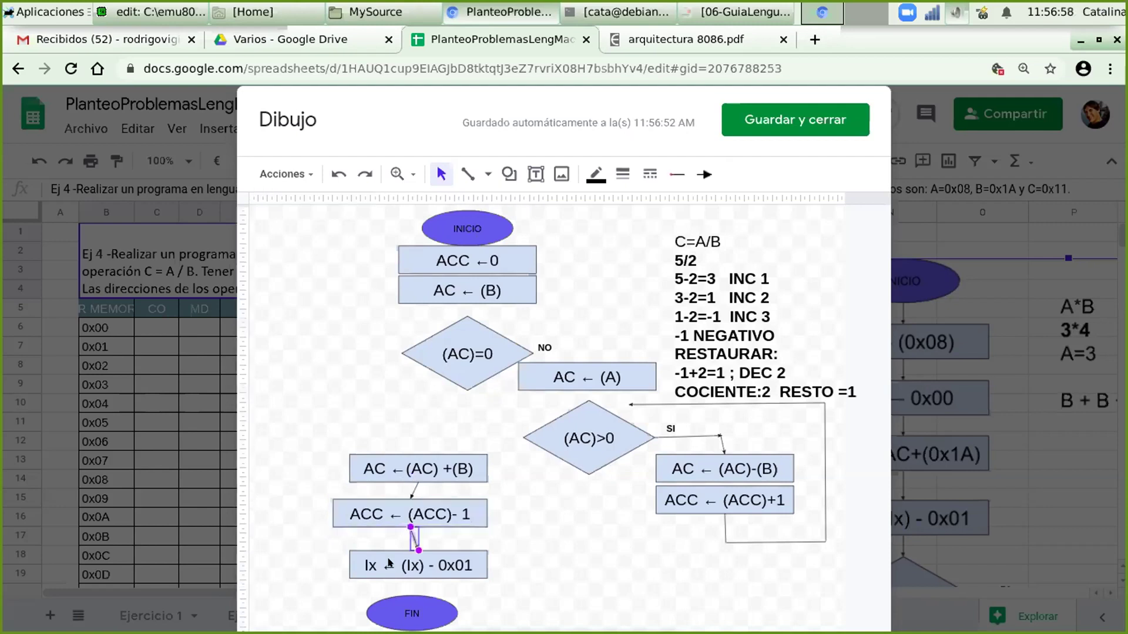
double_click(416, 560)
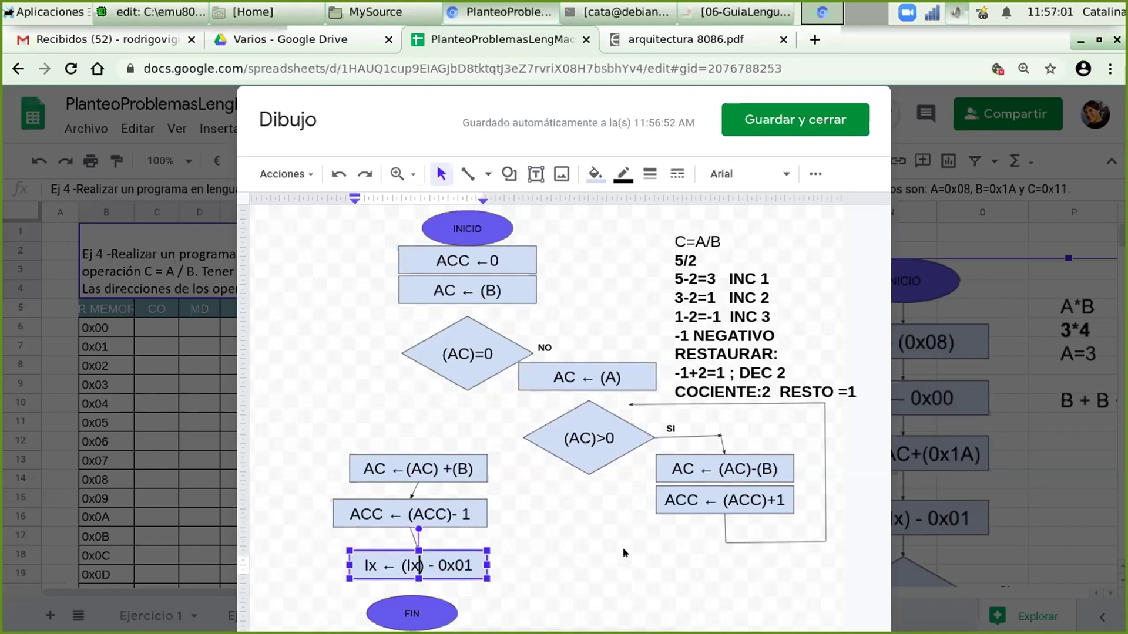
key("ctrl+a")
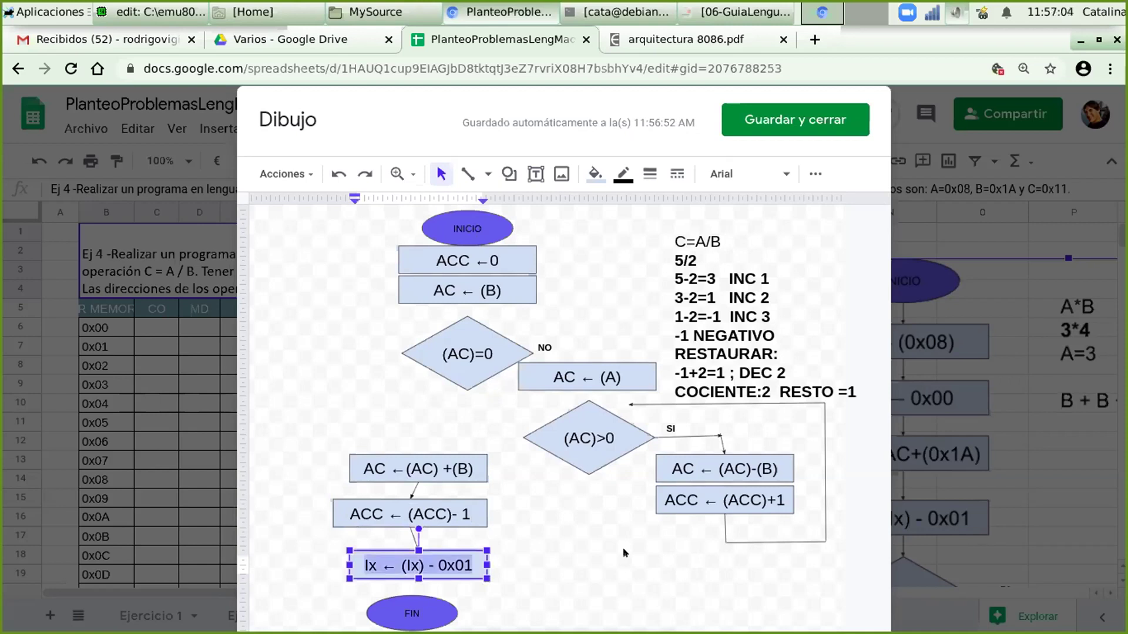
type("AC")
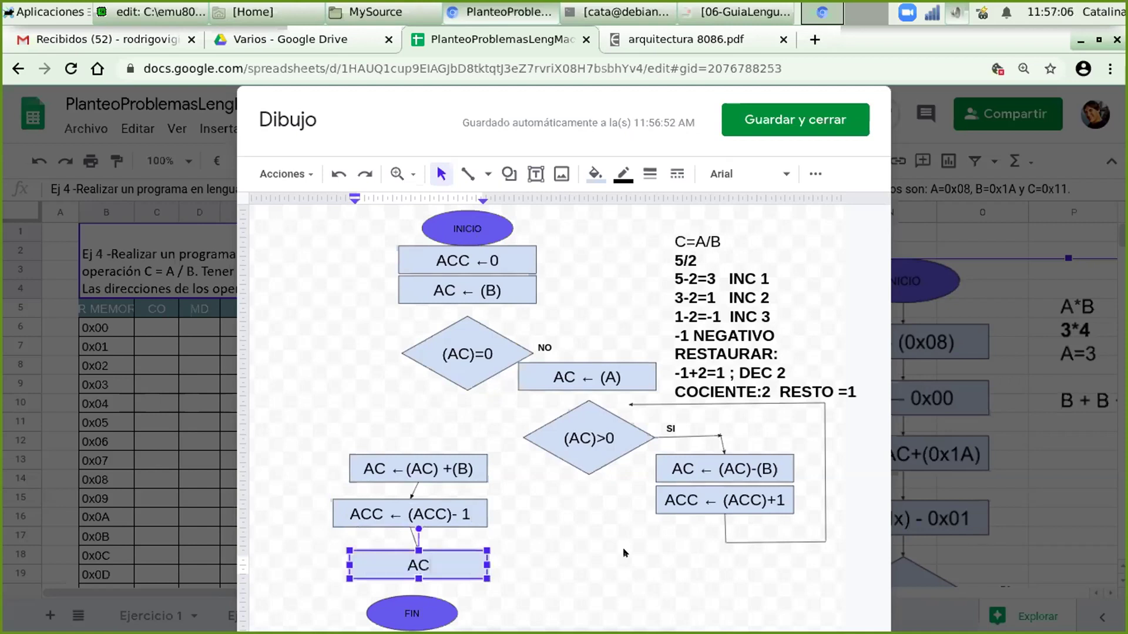
type(" → COCIENTE")
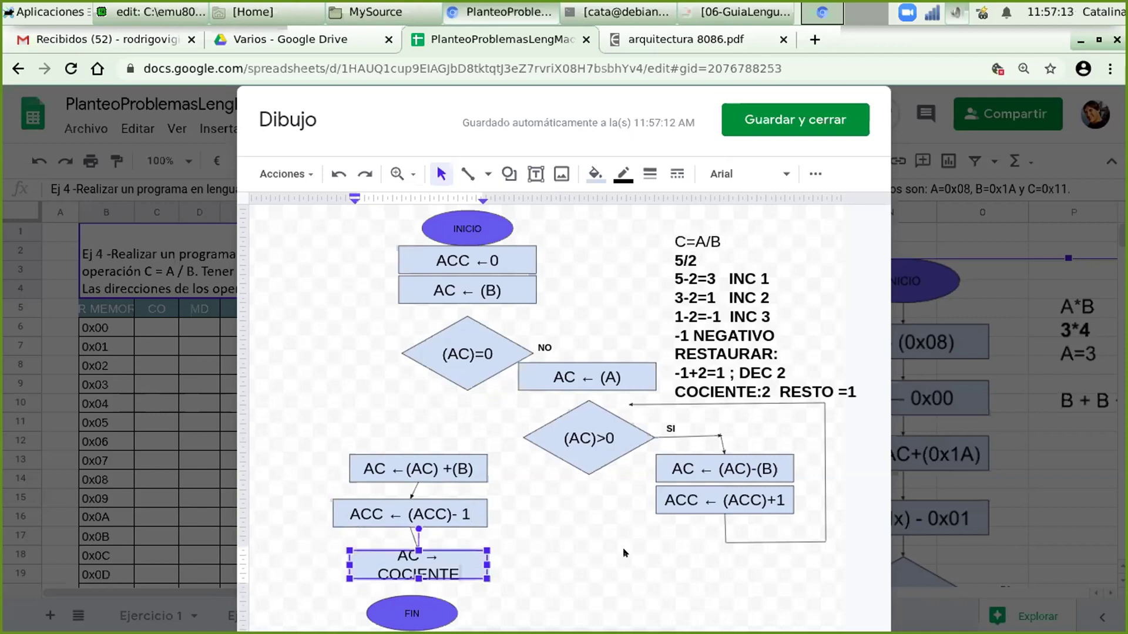
key("Return")
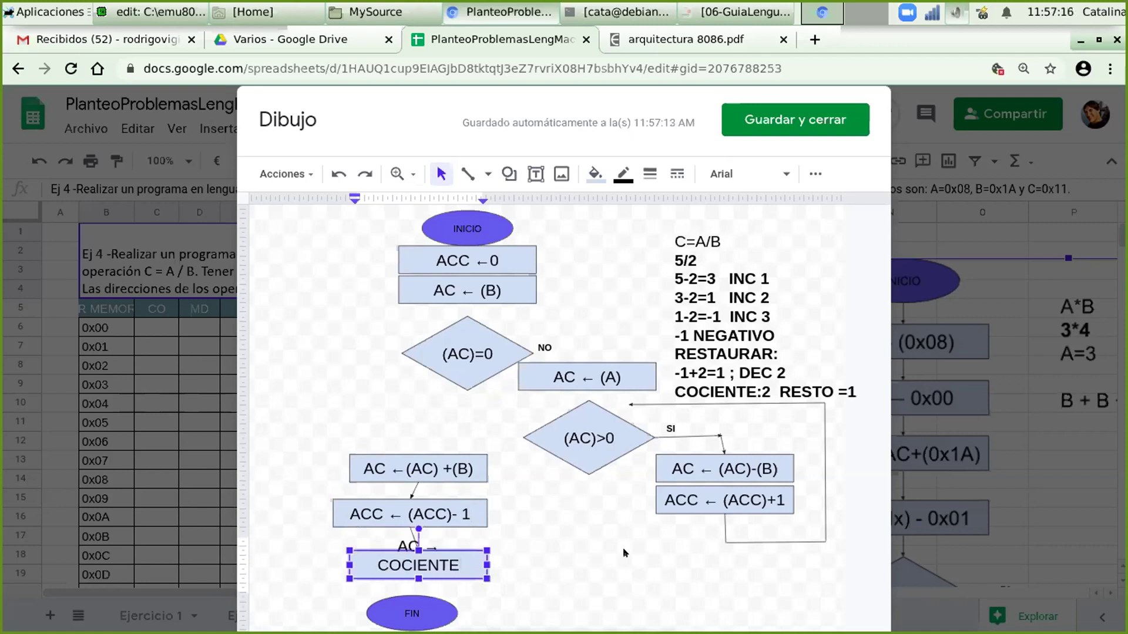
type("ACC -->")
type(" RESTO")
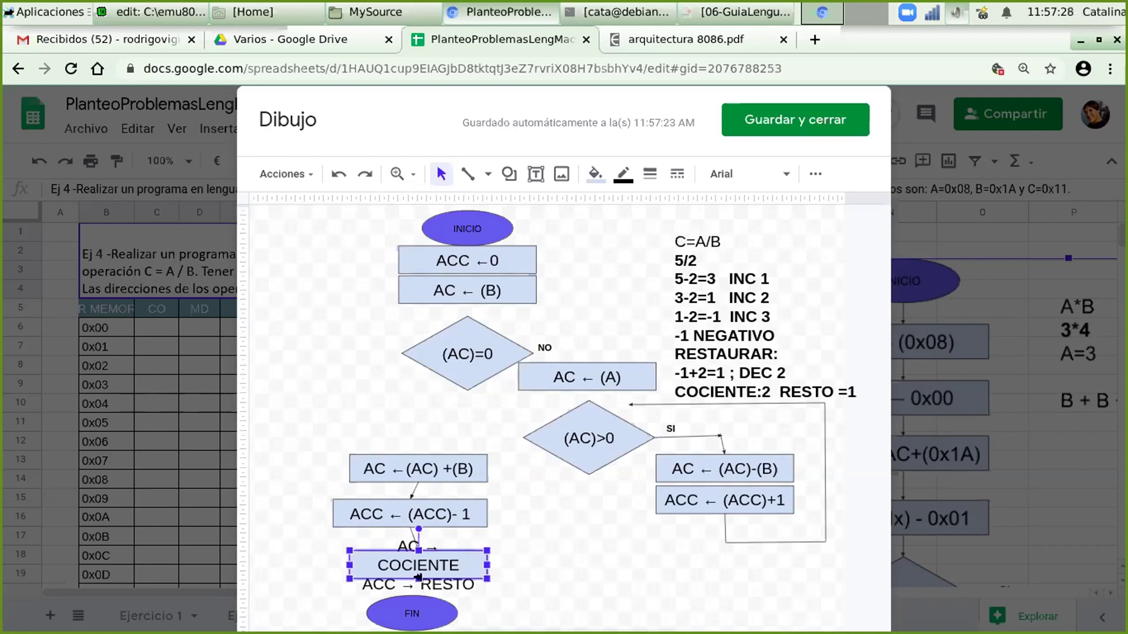
Widen the COCIENTE/RESTO box to fit each entry on one line and place it between the ACC ← (ACC)- 1 box and the FIN ellipse
left_click_drag(487, 565, 523, 565)
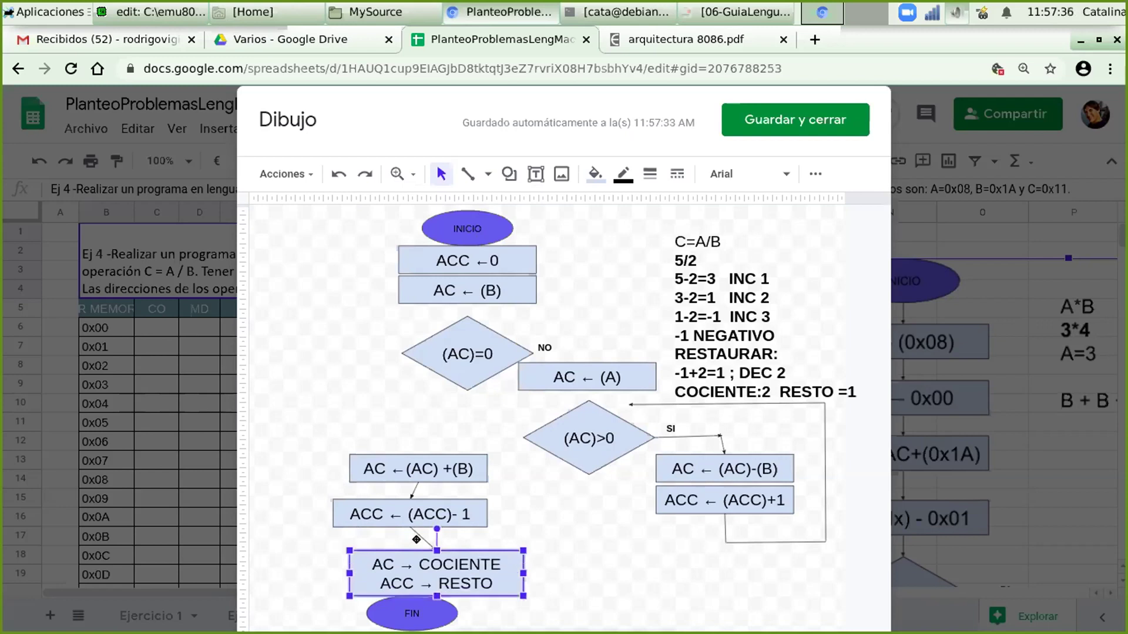
left_click_drag(417, 539, 374, 551)
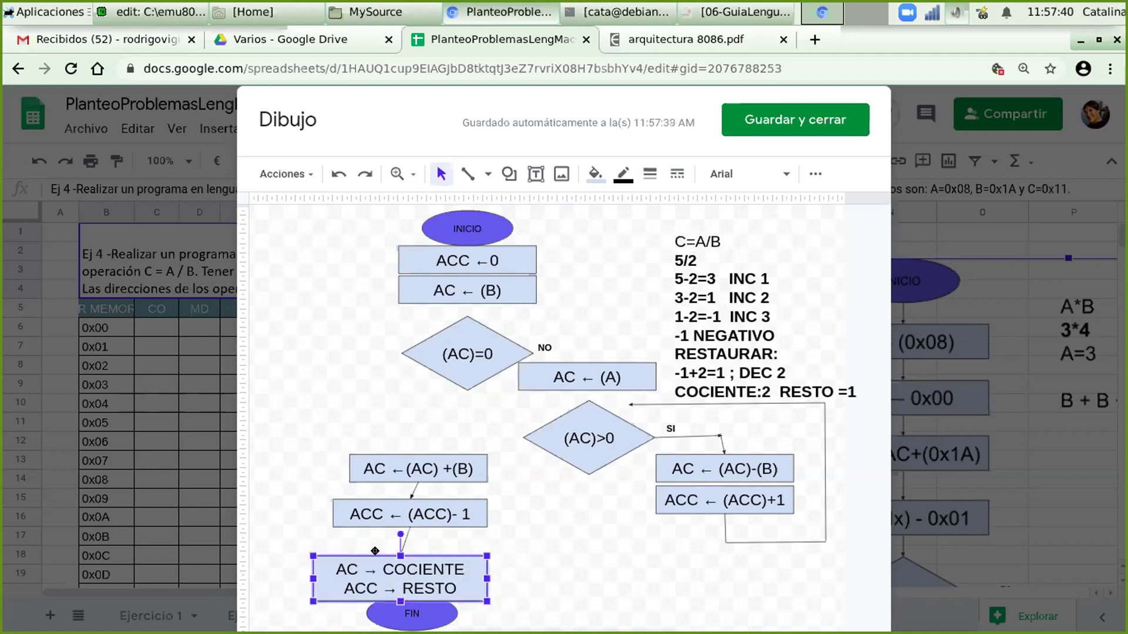
key("Up")
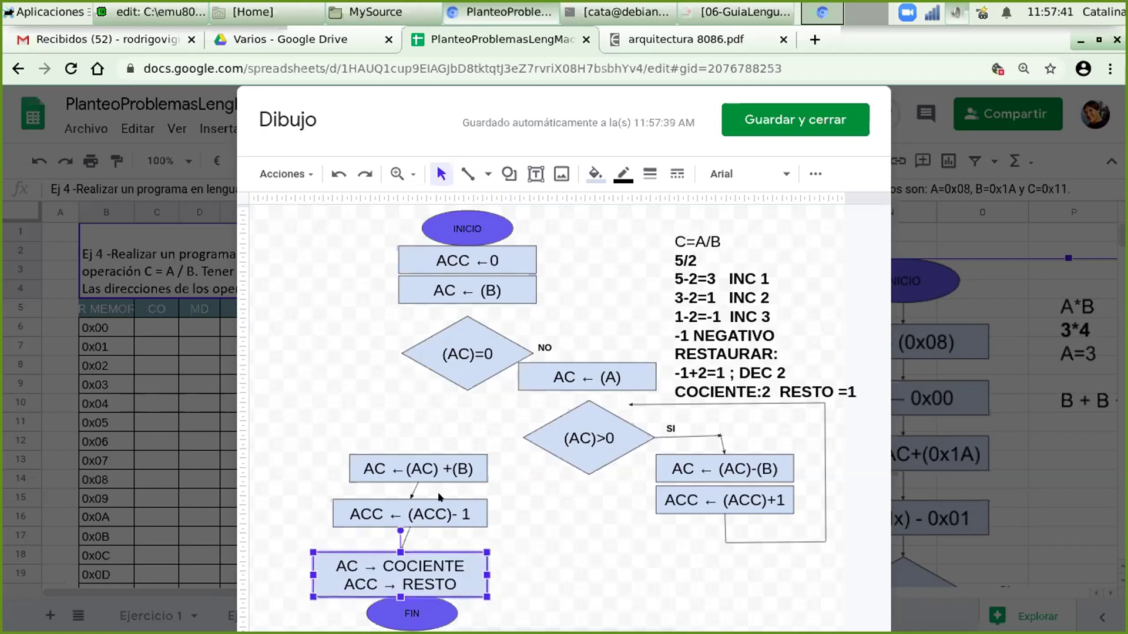
key("Right")
key("Right")
key("Right")
key("Right")
key("Right")
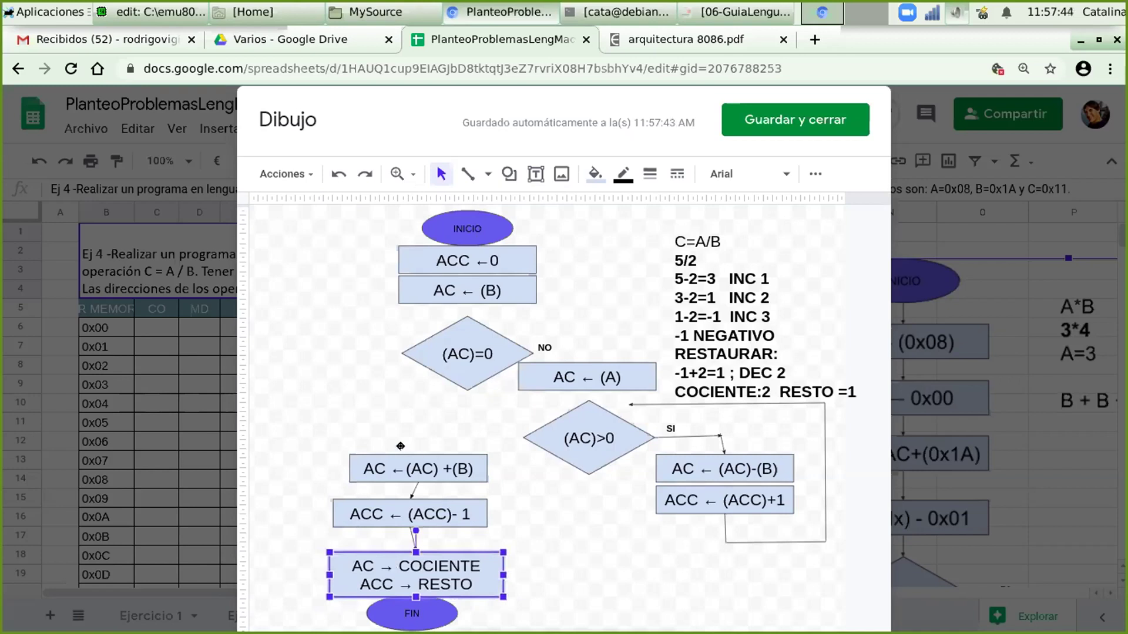
Nudge the AC ←(AC) +(B) box and the COCIENTE/RESTO box left to straighten their connecting arrows with the ACC ← (ACC)- 1 box
left_click(401, 456)
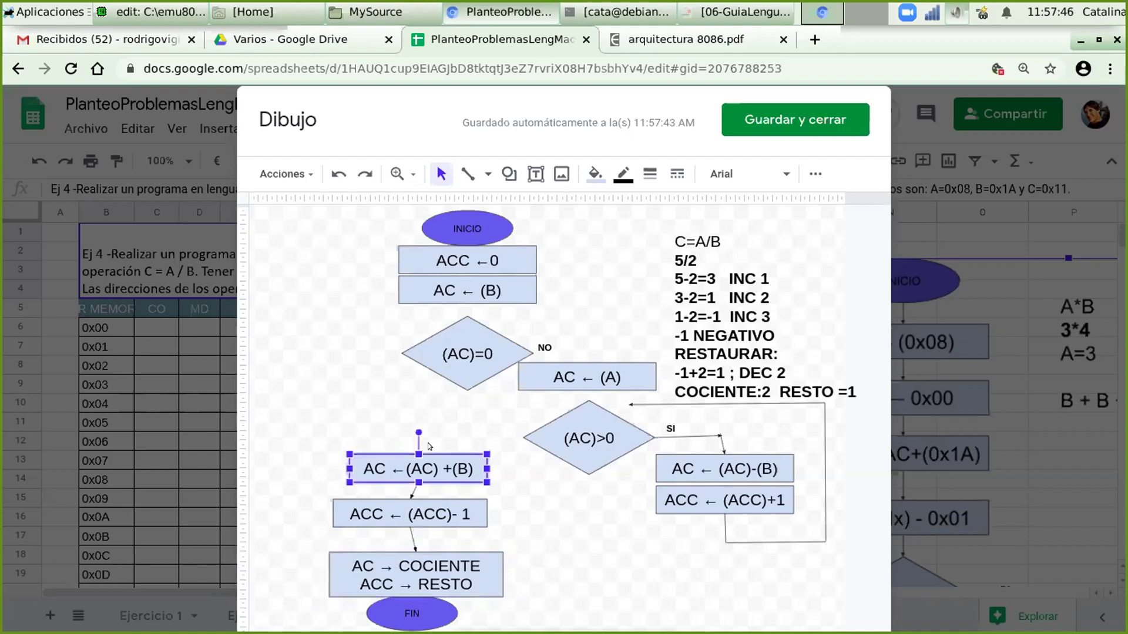
key("Left")
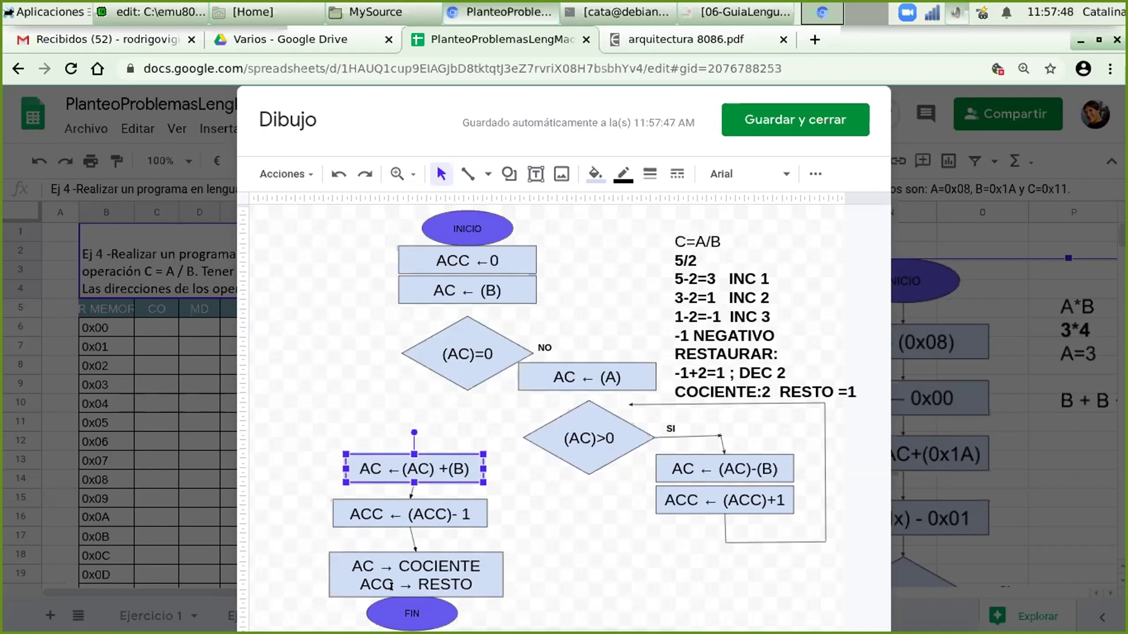
key("Left")
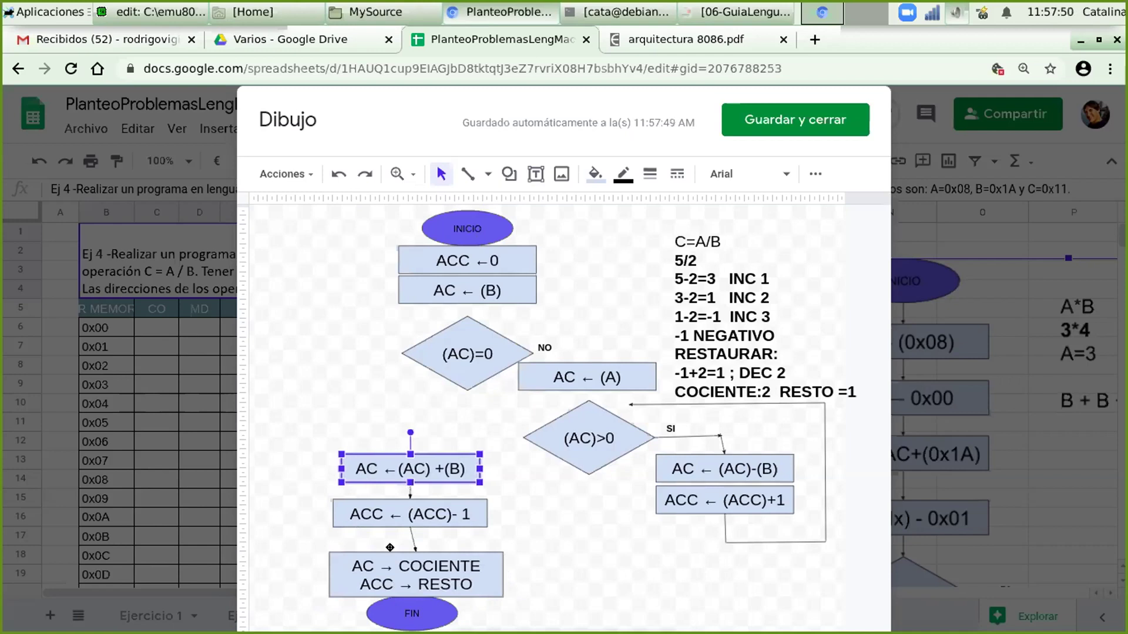
left_click(390, 547)
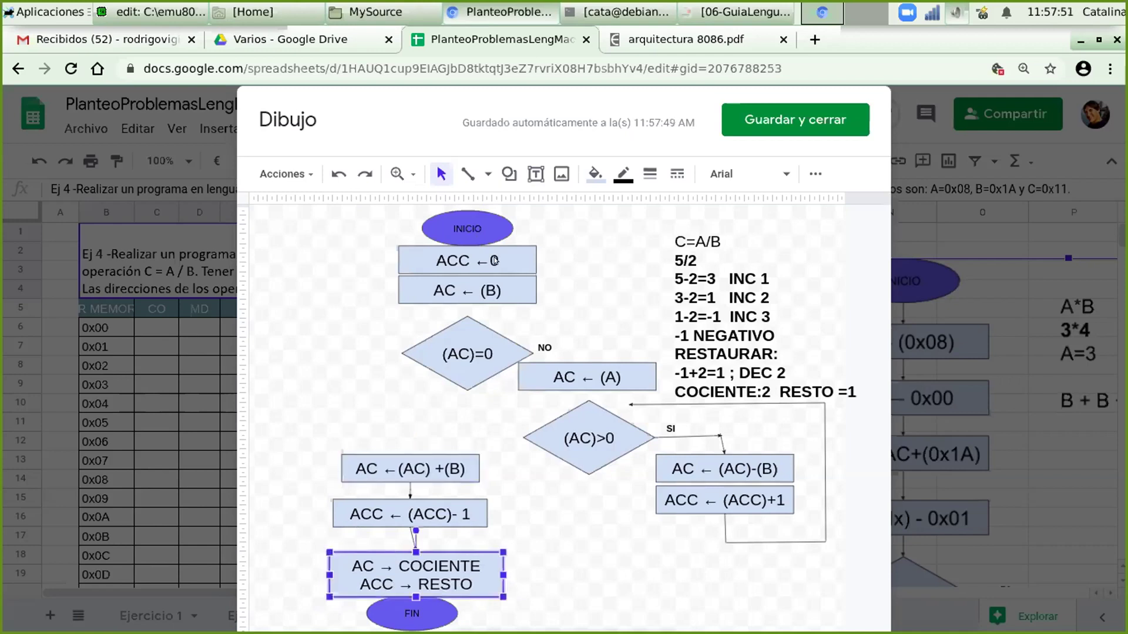
key("Left")
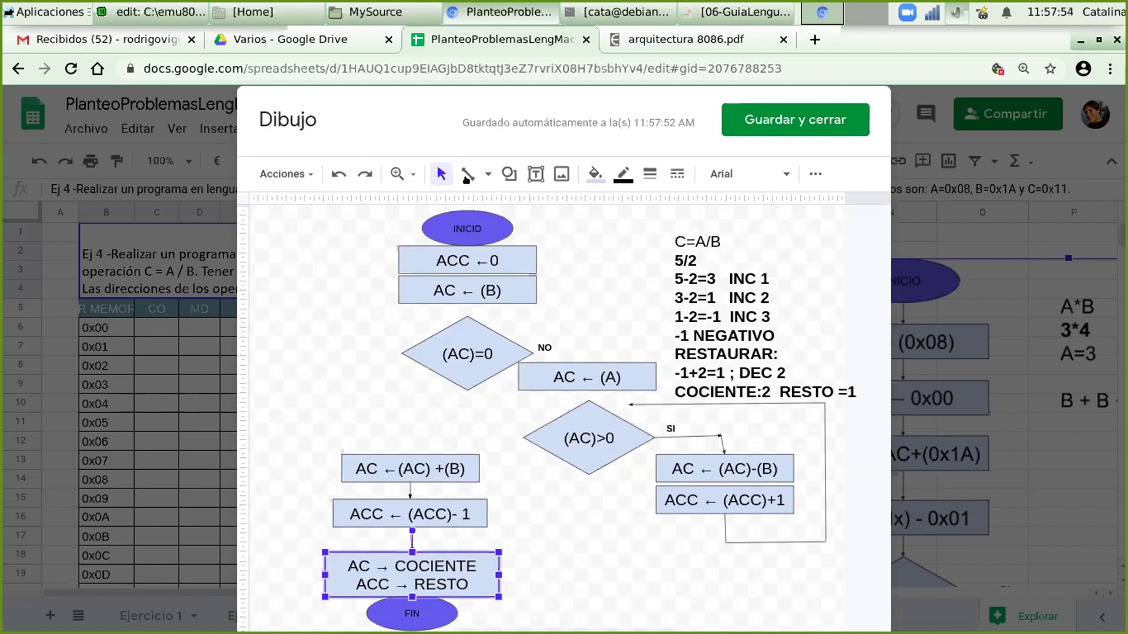
Draw an angled line from the (AC)=0 decision's NO corner to the top of the AC ← (A) box
left_click(467, 176)
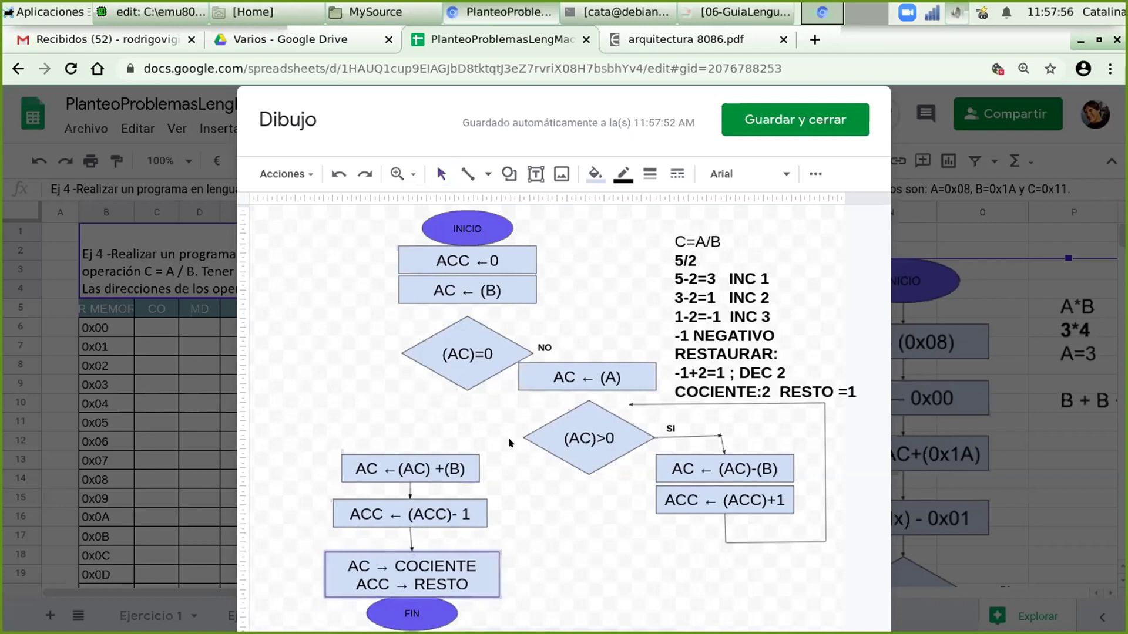
key("Escape")
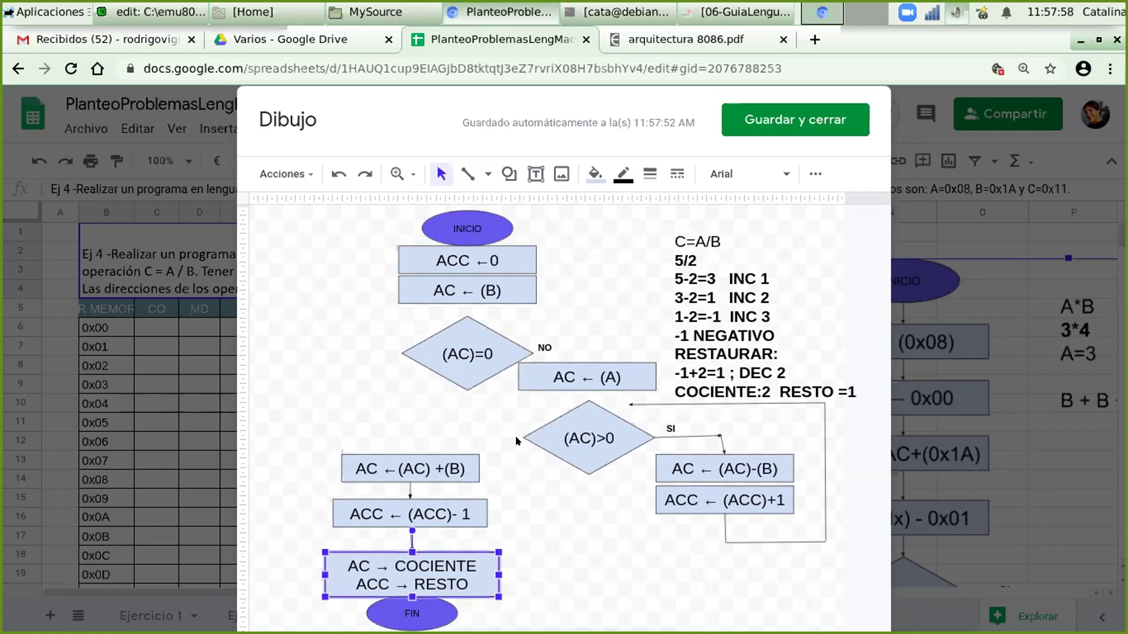
left_click(467, 167)
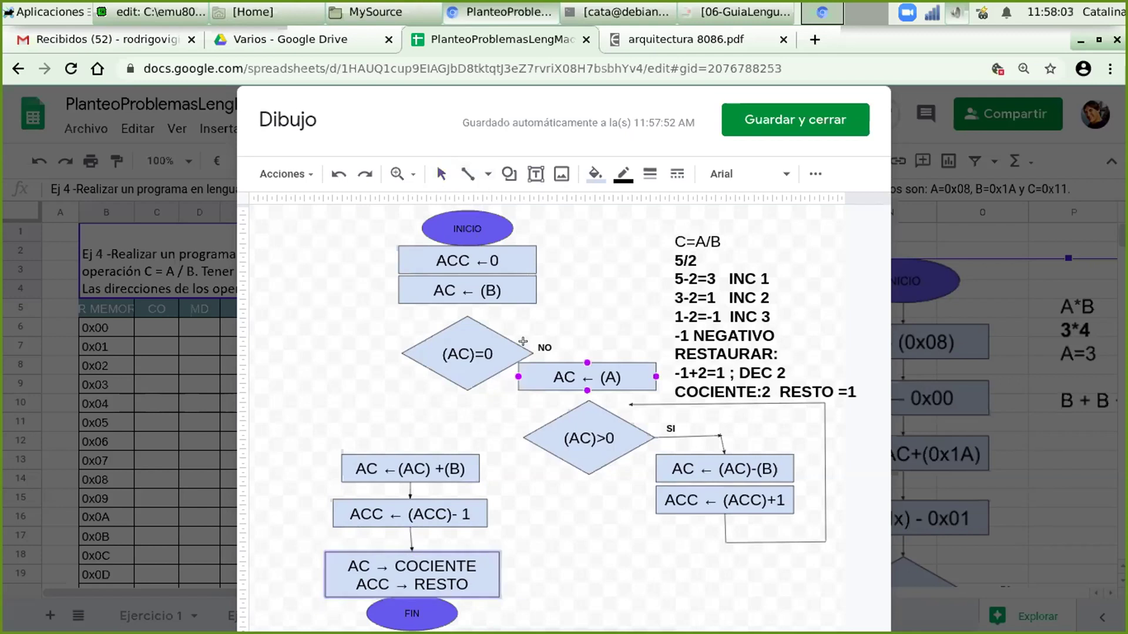
mouse_move(565, 346)
left_mouse_down()
mouse_move(535, 347)
mouse_move(586, 362)
mouse_move(586, 340)
left_mouse_up()
left_click_drag(585, 352, 587, 362)
Connect the (AC)>0 decision's left corner to the AC ←(AC) +(B) box, and the AC ← (B) box to the (AC)=0 decision
left_click(507, 433)
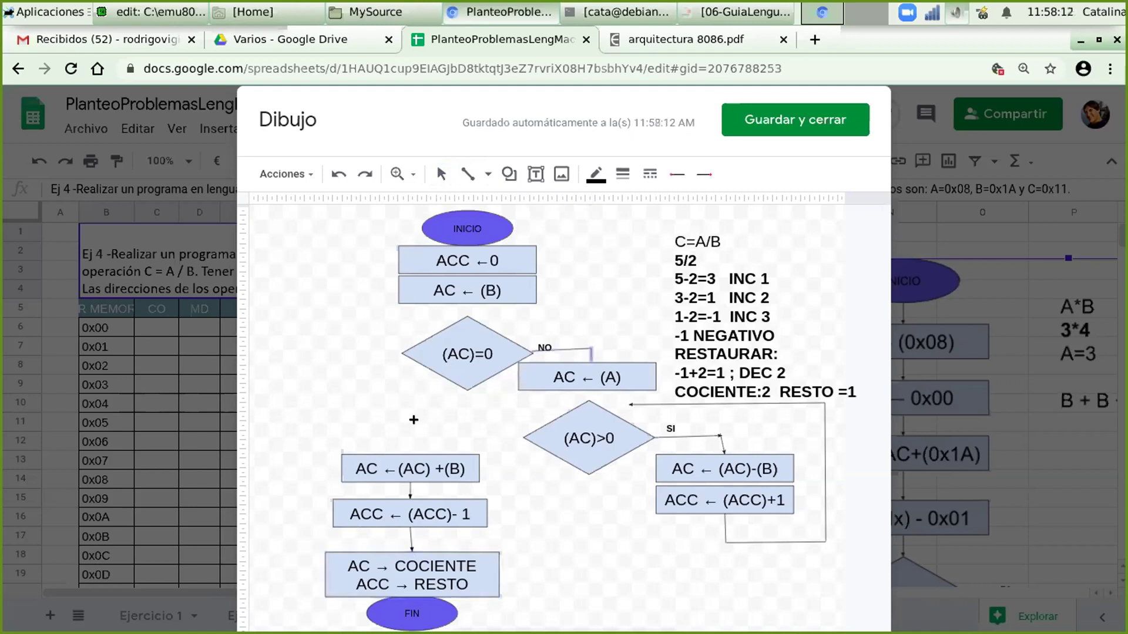
left_click_drag(404, 429, 410, 454)
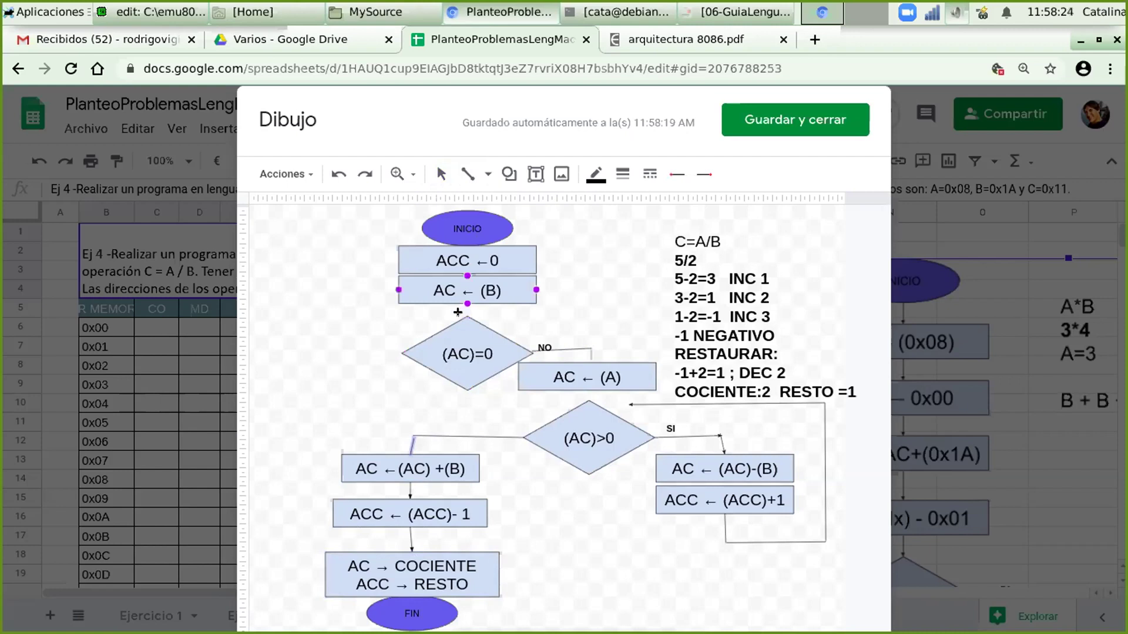
left_click_drag(467, 304, 467, 316)
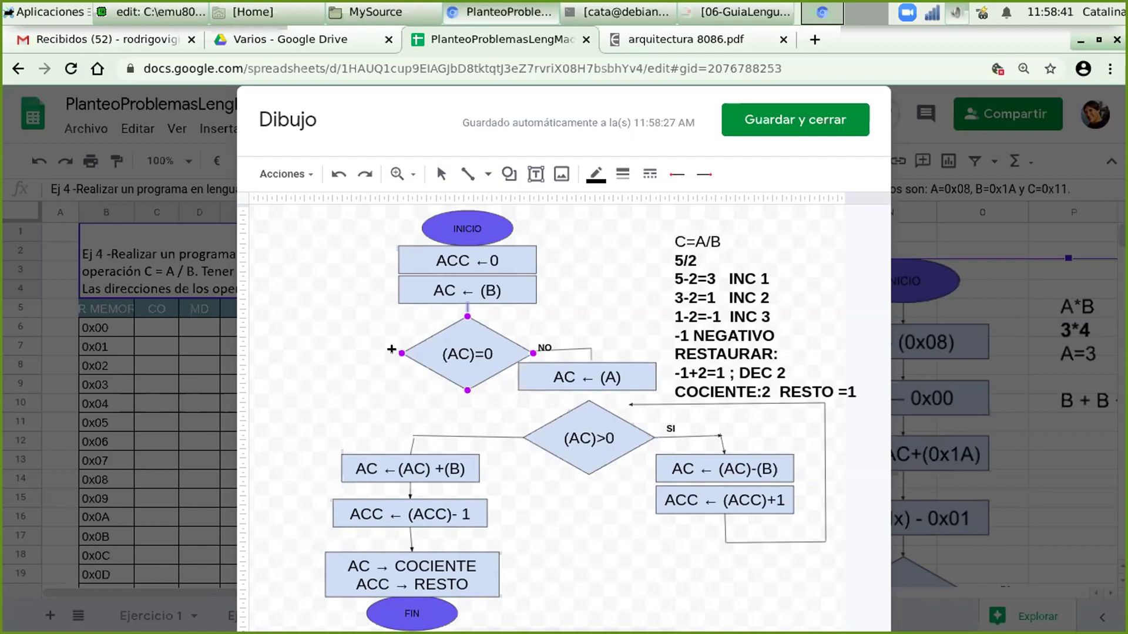
Route a line from the (AC)=0 decision's left corner down to FIN with an arrowhead, and link AC ← (A) to (AC)>0 with an arrow
left_click_drag(298, 349, 295, 350)
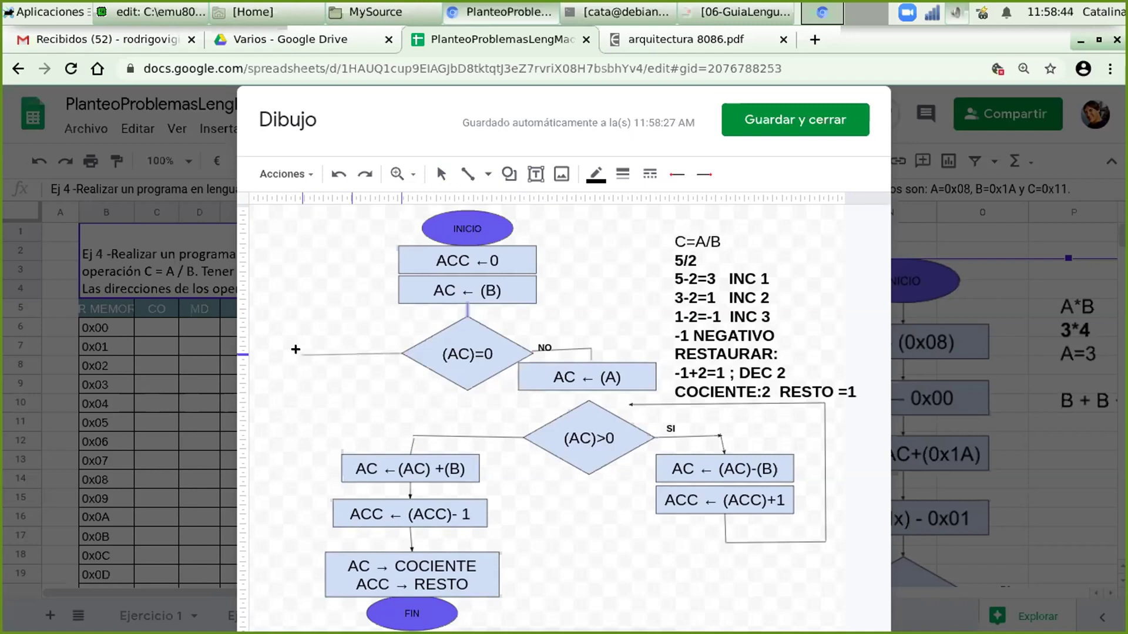
left_click_drag(301, 354, 299, 617)
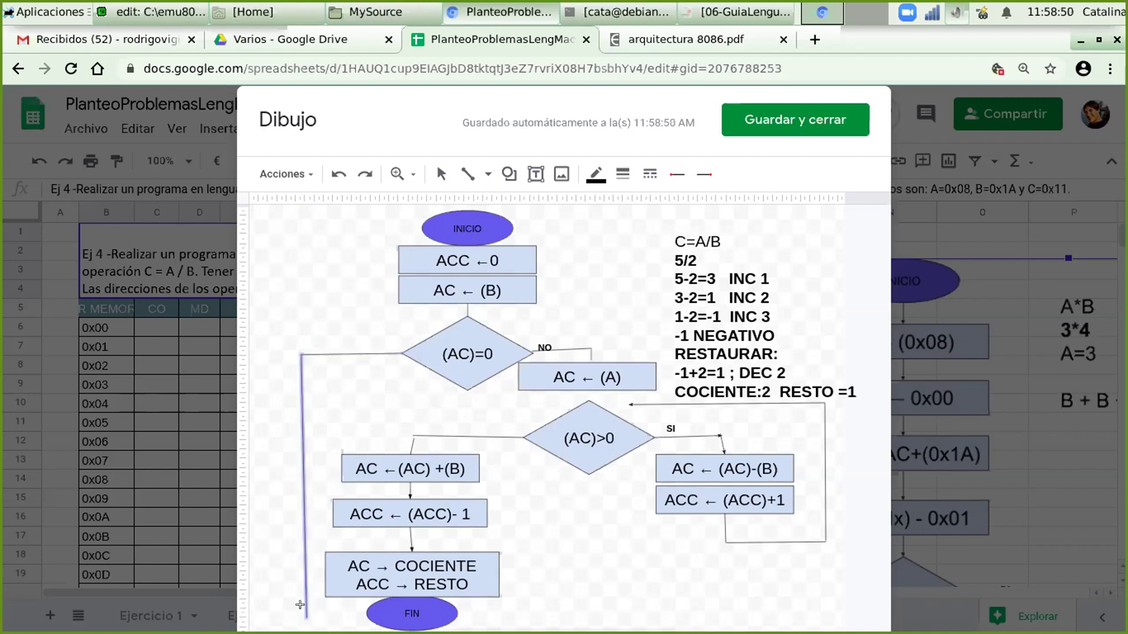
left_click_drag(305, 618, 365, 613)
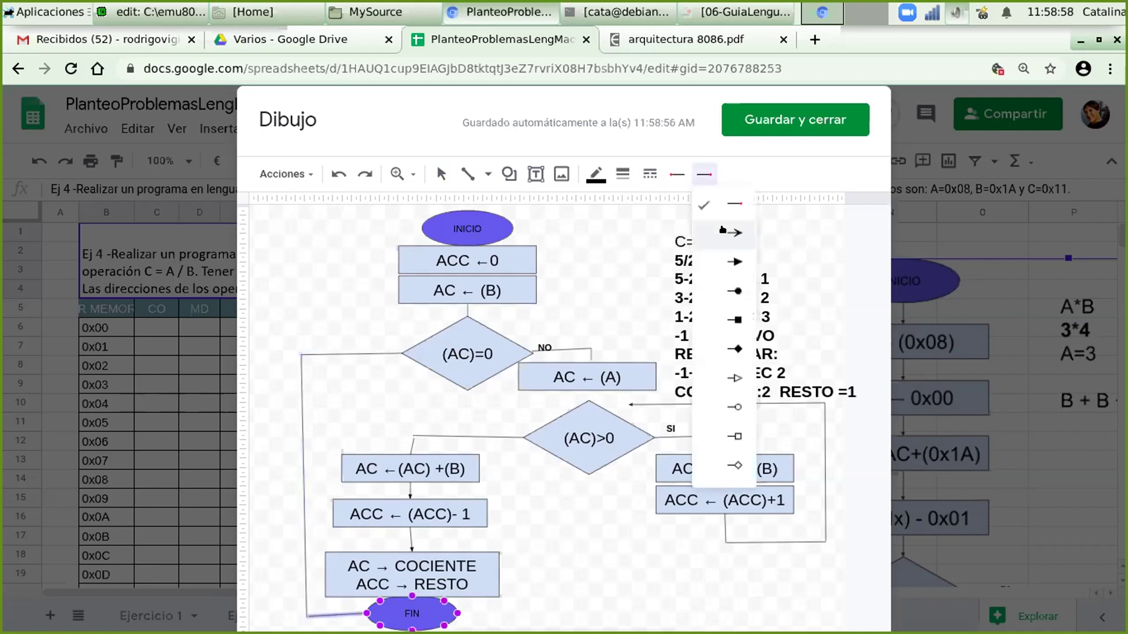
key("Return")
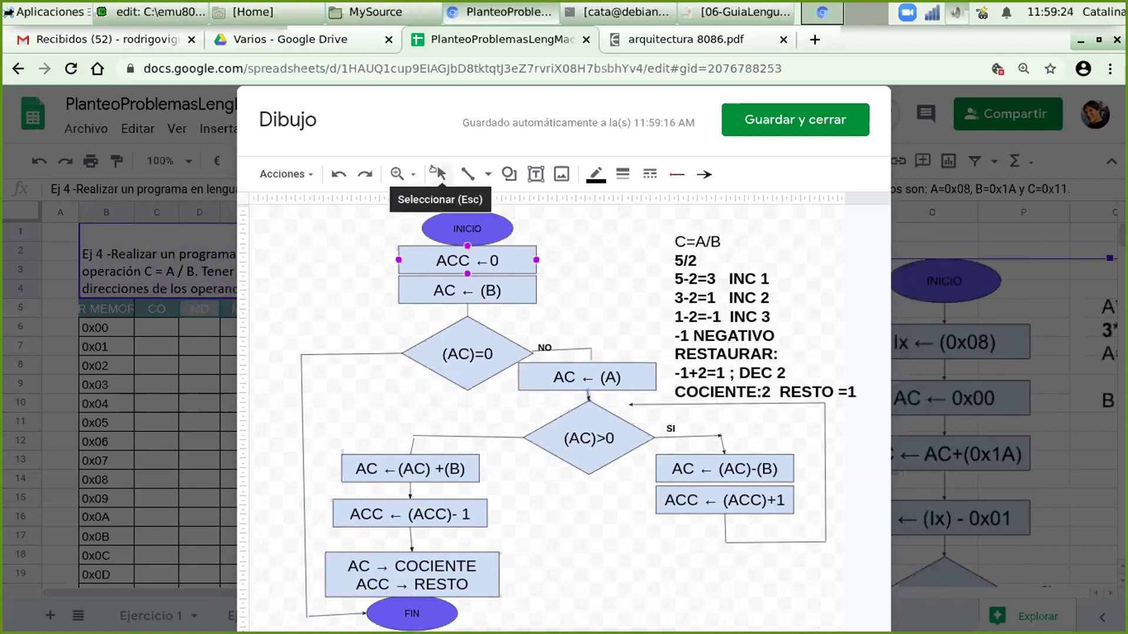
left_click(434, 174)
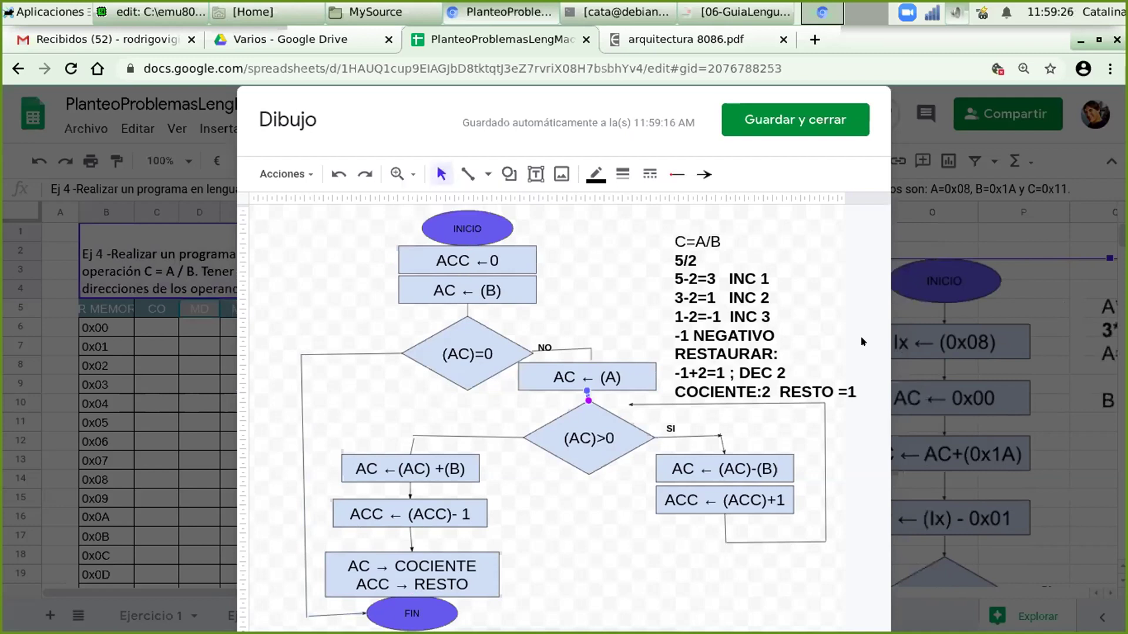
left_click(861, 341)
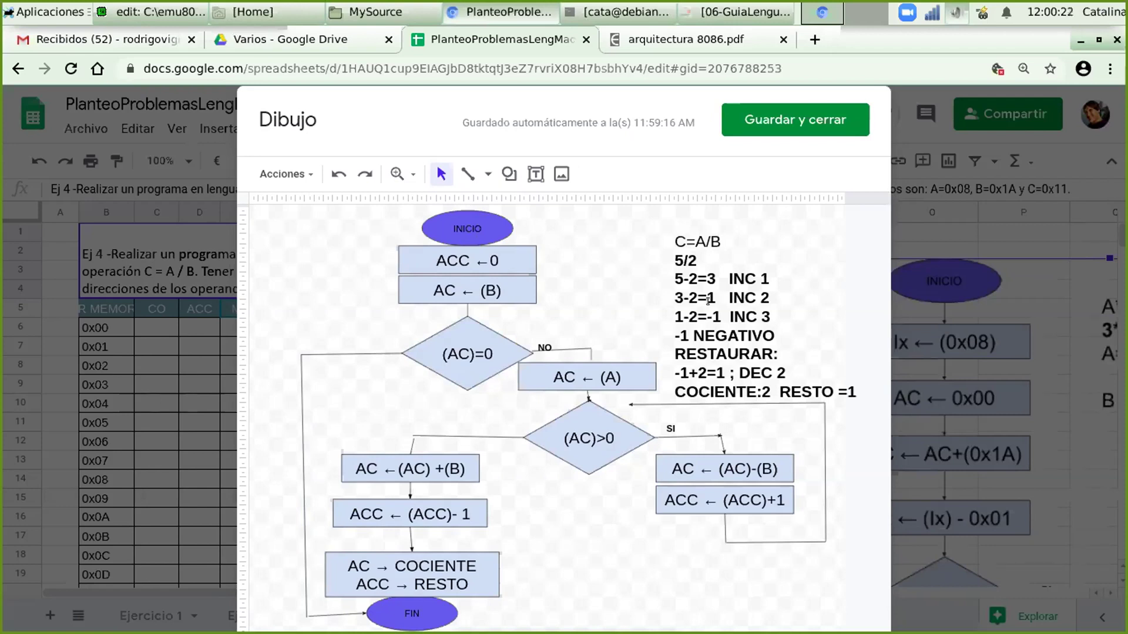
Review the third subtraction line in the worked division notes beside the flowchart
triple_click(762, 311)
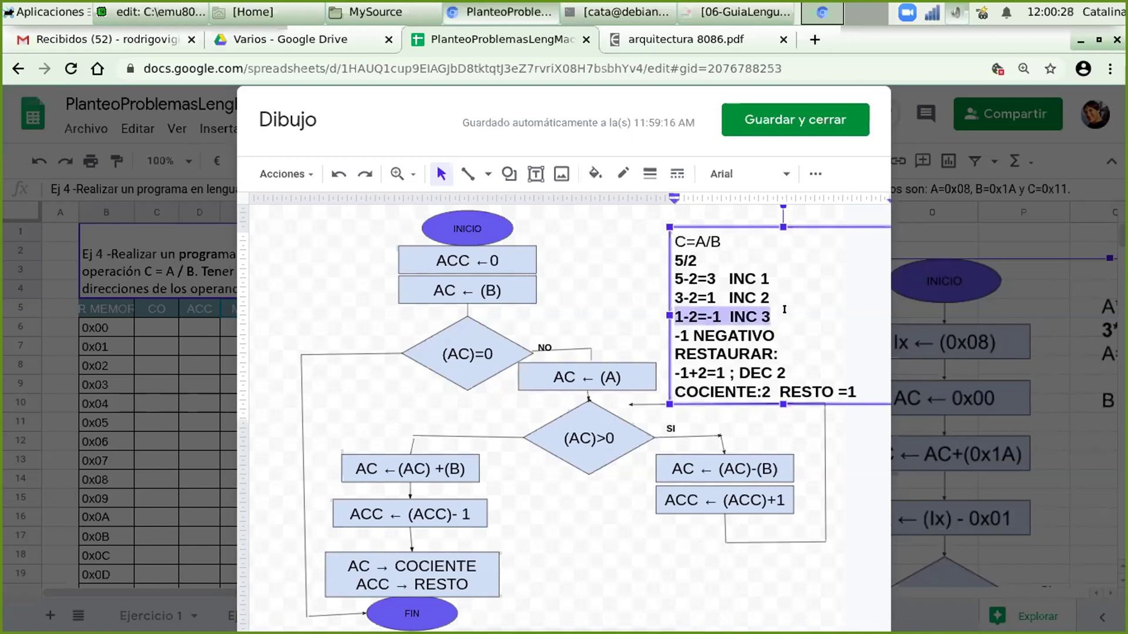
left_click(679, 317)
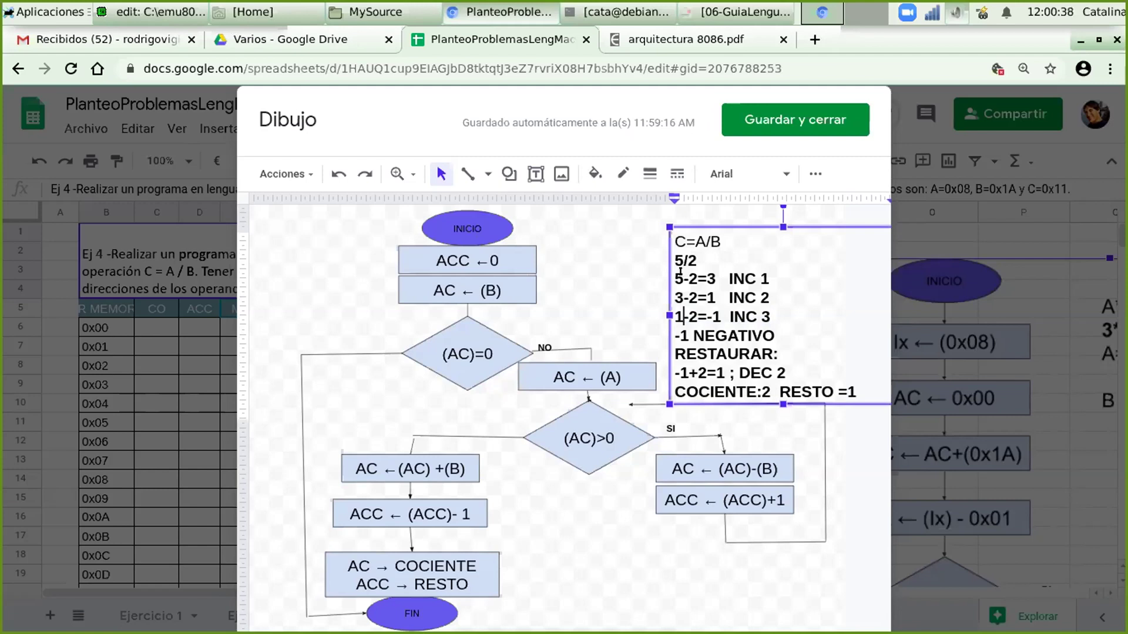
Review the first and second subtraction lines in the worked 5/2 division notes
left_click_drag(675, 278, 692, 273)
left_click_drag(676, 316, 683, 316)
key("shift+Right")
double_click(708, 288)
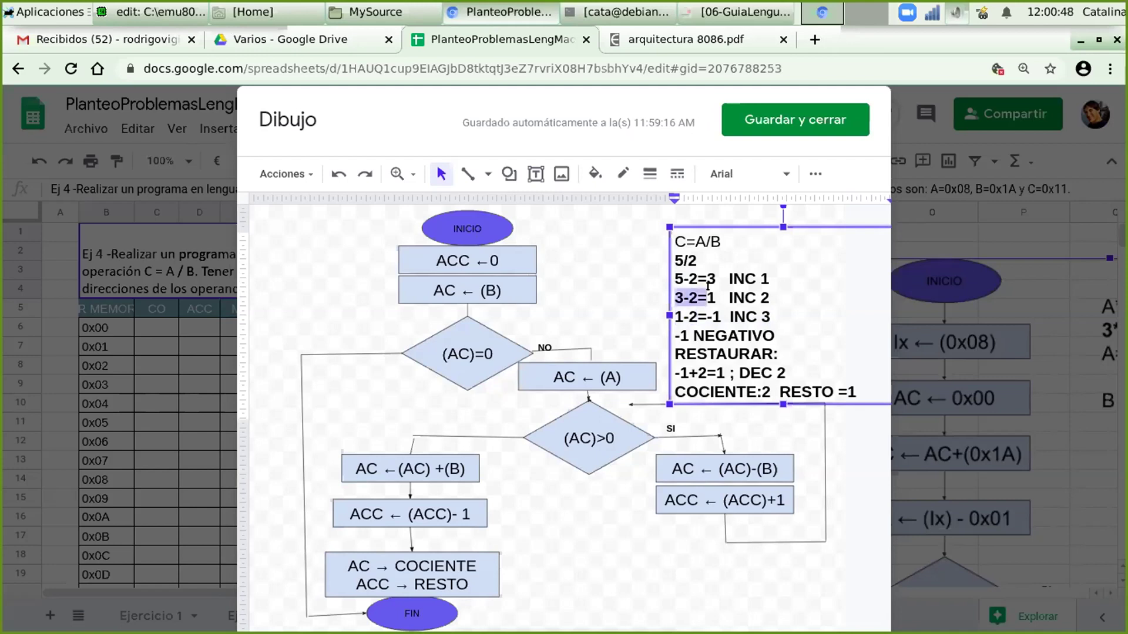
left_click(760, 288, "shift")
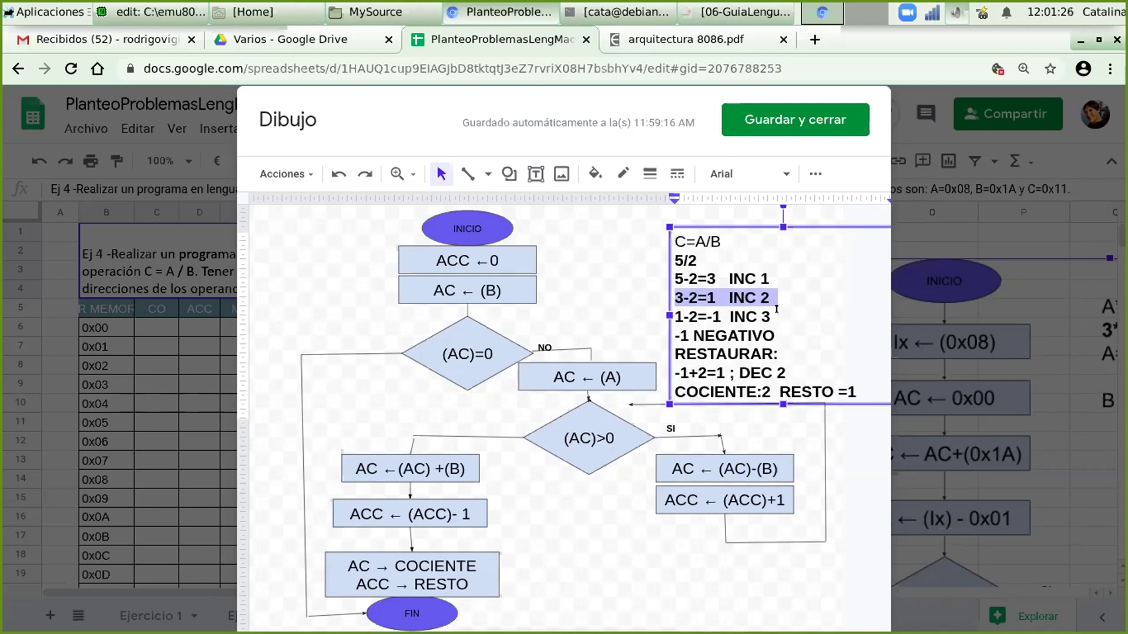
Change the worked division example to 6/2 and its first subtraction line to 6-2=4
key("Up")
key("Up")
key("BackSpace")
type("6")
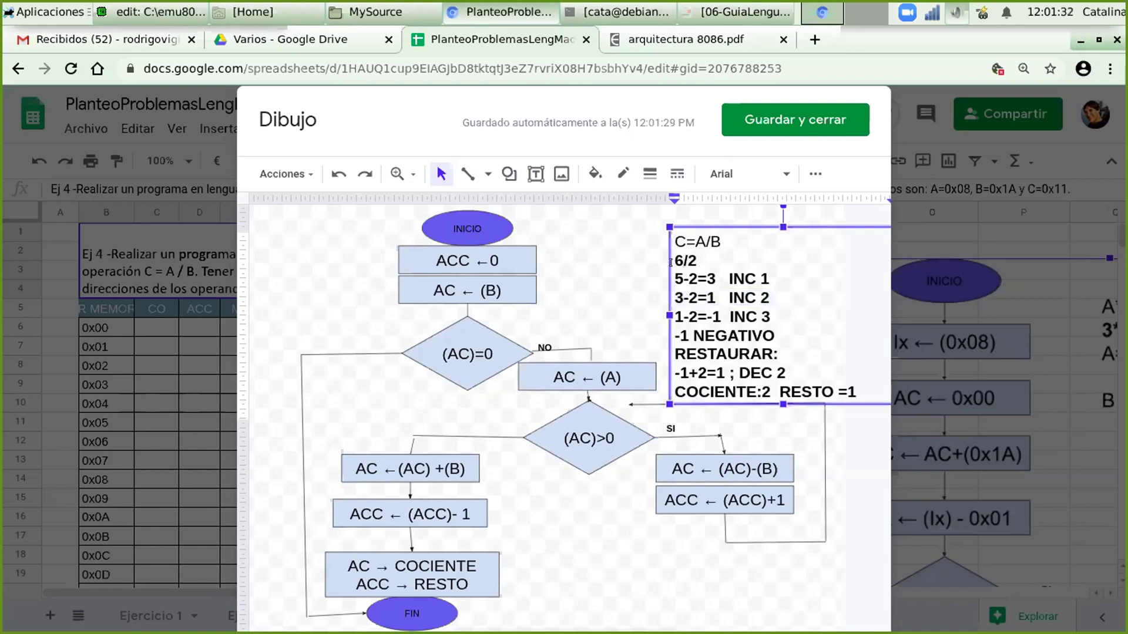
key("Down")
key("BackSpace")
type("6")
key("Right")
key("Right")
key("BackSpace")
type("4")
Change the second subtraction line of the worked division to 4-2=2
key("Down")
key("Home")
key("Delete")
type("4")
key("Delete")
type("2")
Change the third subtraction line of the worked division to 2-2=0, keeping INC 3
key("Home")
key("Down")
type("2")
key("Delete")
key("Right")
key("Right")
key("Right")
key("Delete")
type("-")
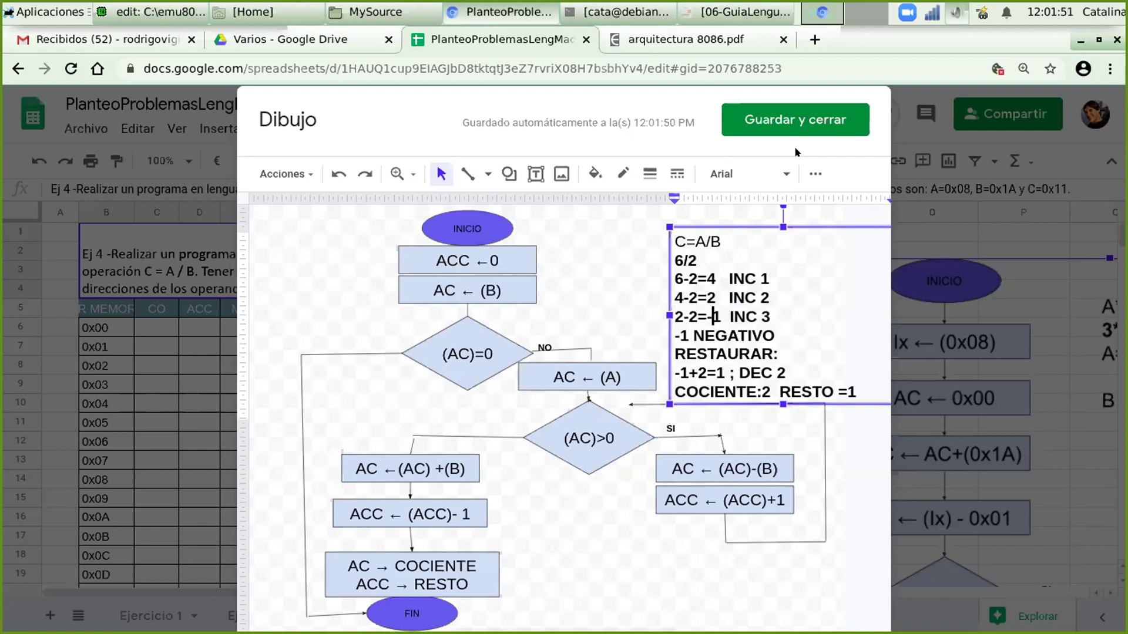
key("BackSpace")
key("Delete")
type("0")
key("End")
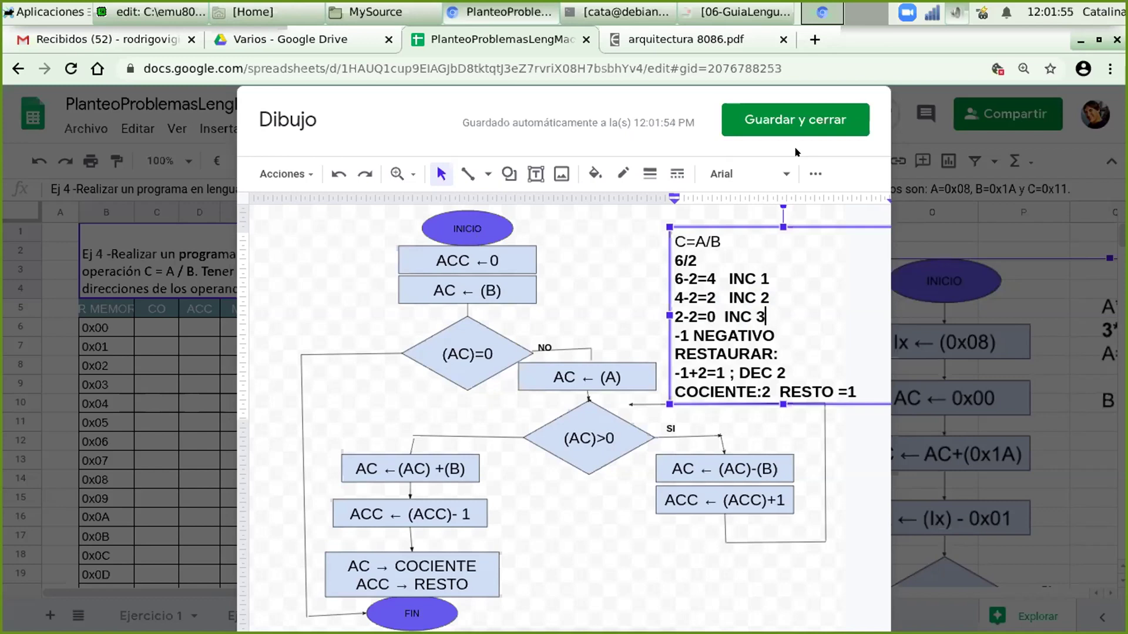
Add the line "0-2=-2 INC 4" after the third subtraction and change the negative note to "-2 NEGATIVO"
key("Return")
type("0")
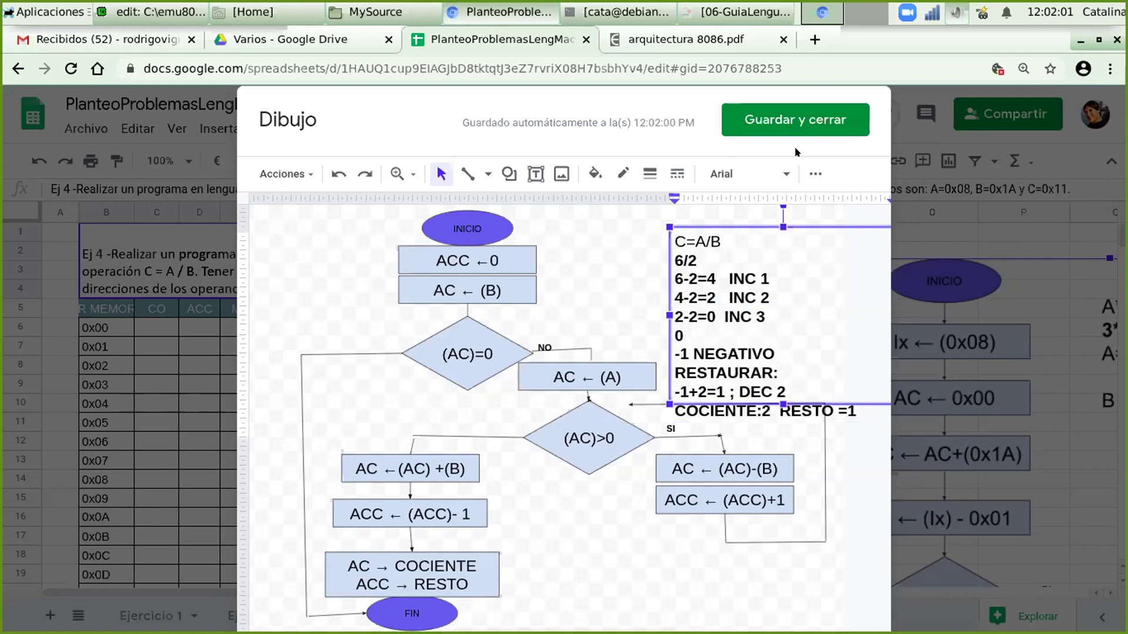
type("-2=-2 INC 4")
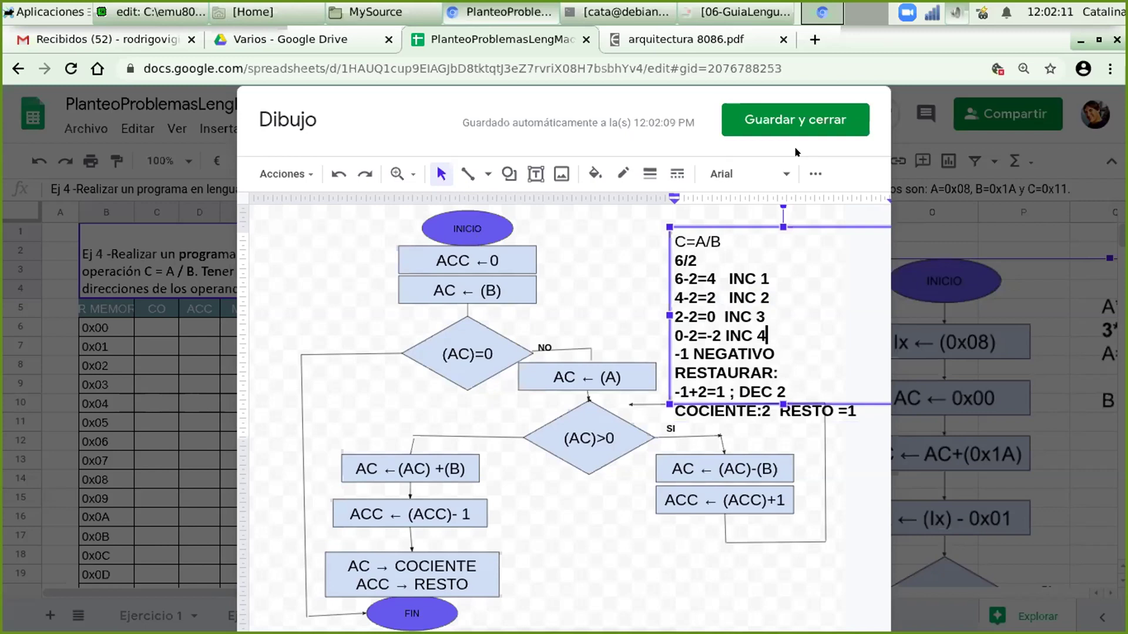
key("Right")
key("Right")
key("Delete")
type("2")
Examine the fourth subtraction's result and its INC 4 count against the flowchart's restore branch
key("Up")
key("Home")
key("shift+Right")
key("shift+Right")
key("shift+Right")
key("shift+Right")
key("shift+Right")
key("shift+Right")
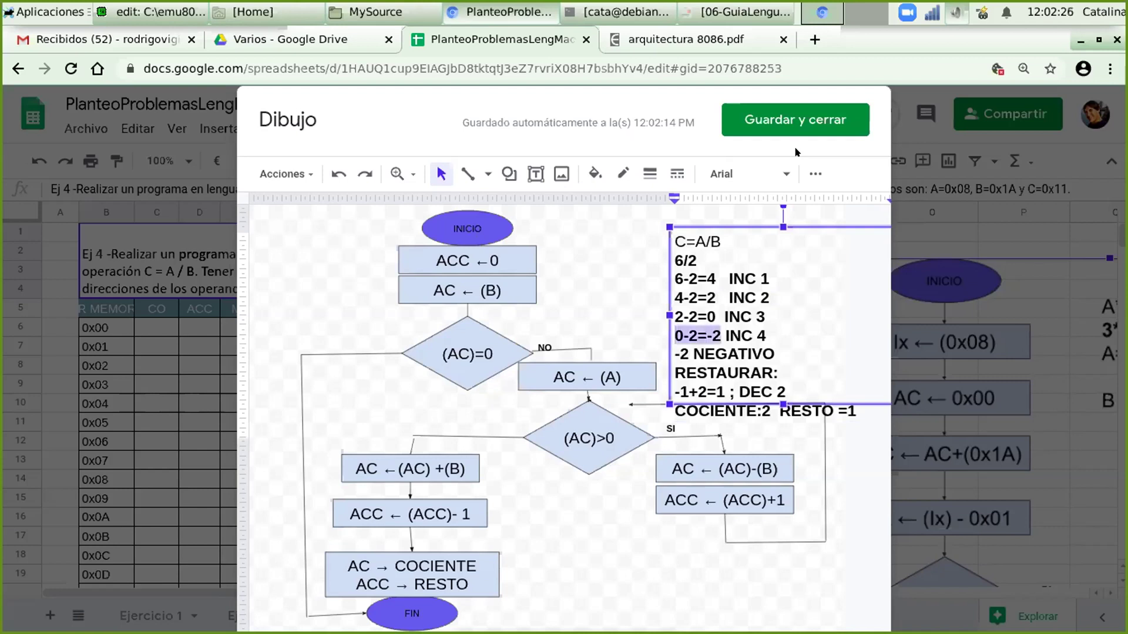
key("Right")
key("shift+End")
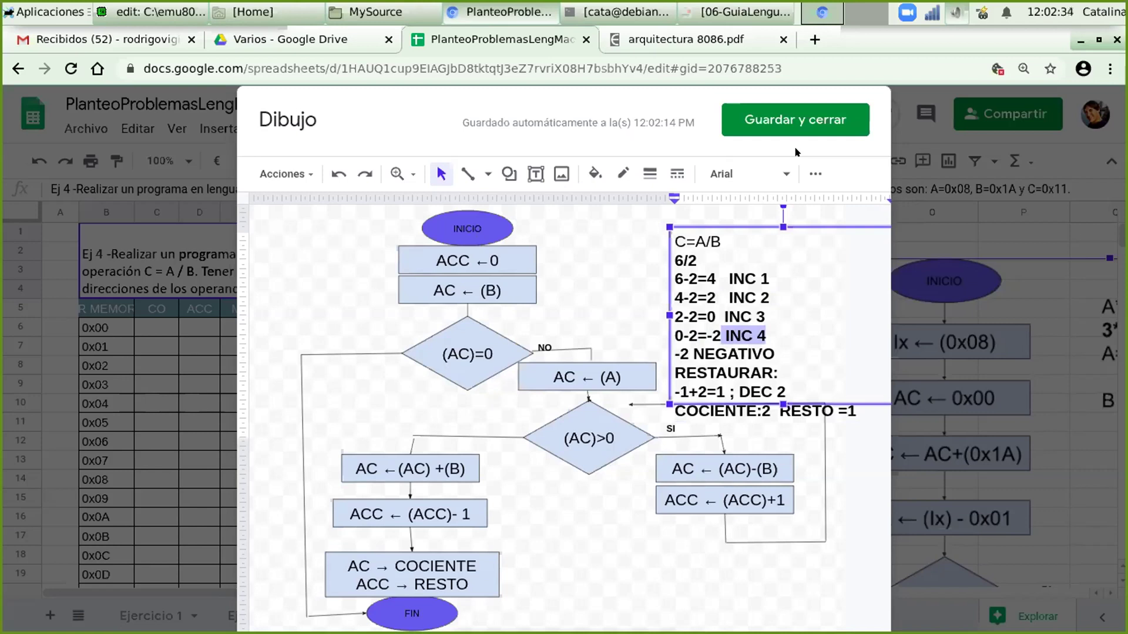
key("Home")
key("shift+Right")
key("shift+Right")
key("shift+Right")
key("shift+Right")
key("shift+Right")
key("shift+Right")
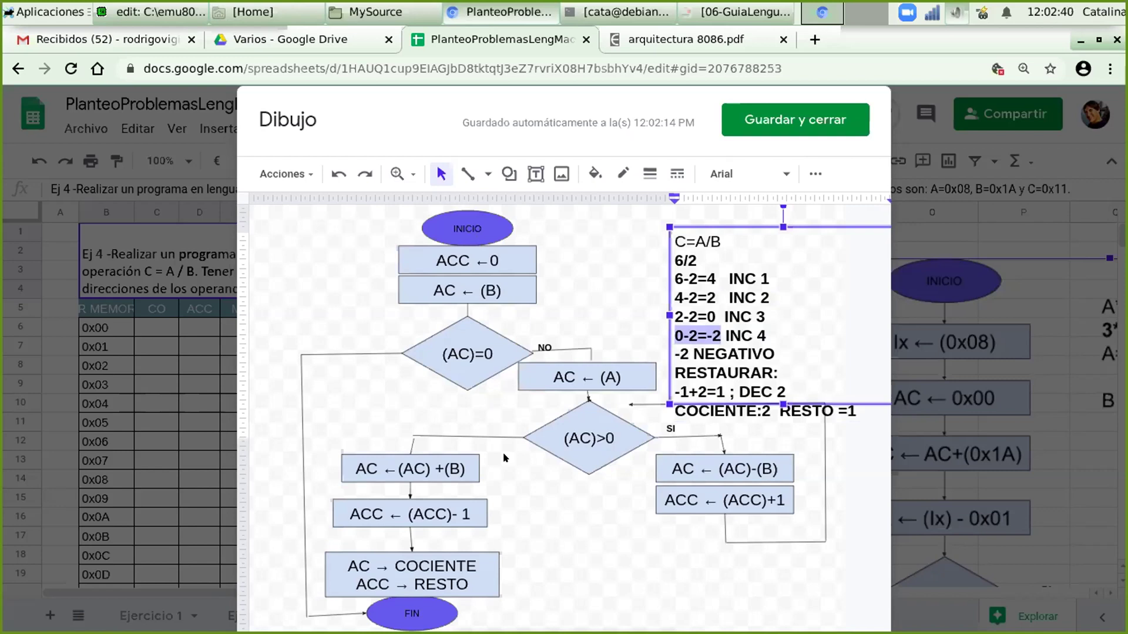
key("Right")
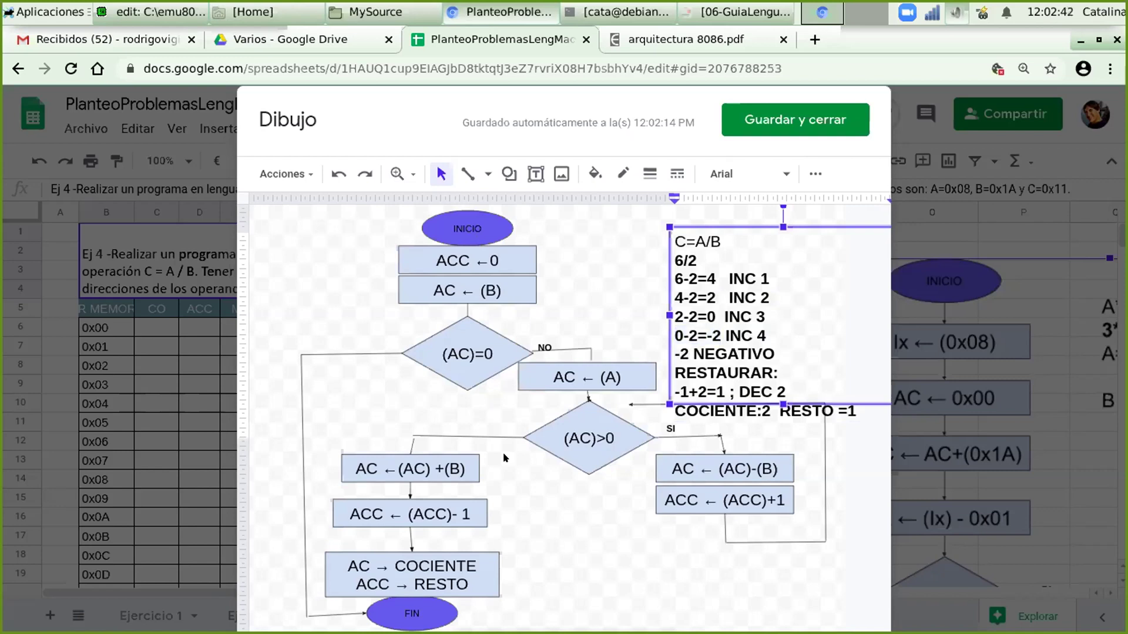
key("shift+End")
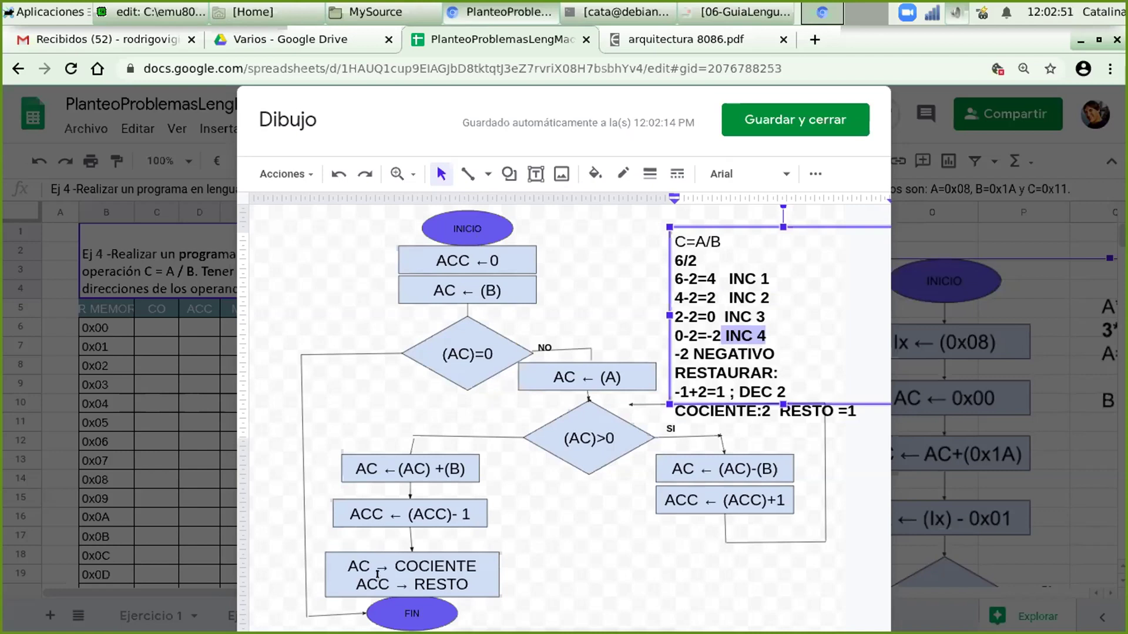
Correct the output box above FIN to read "ACC → COCIENTE" and "AC → RESTO"
left_click(323, 567)
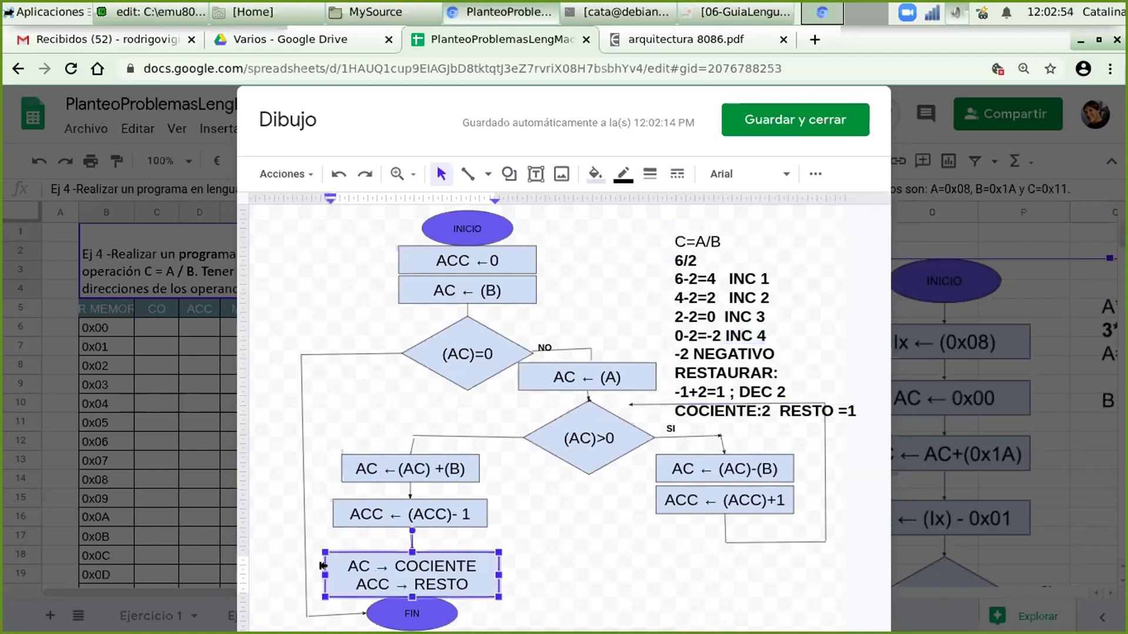
type("C")
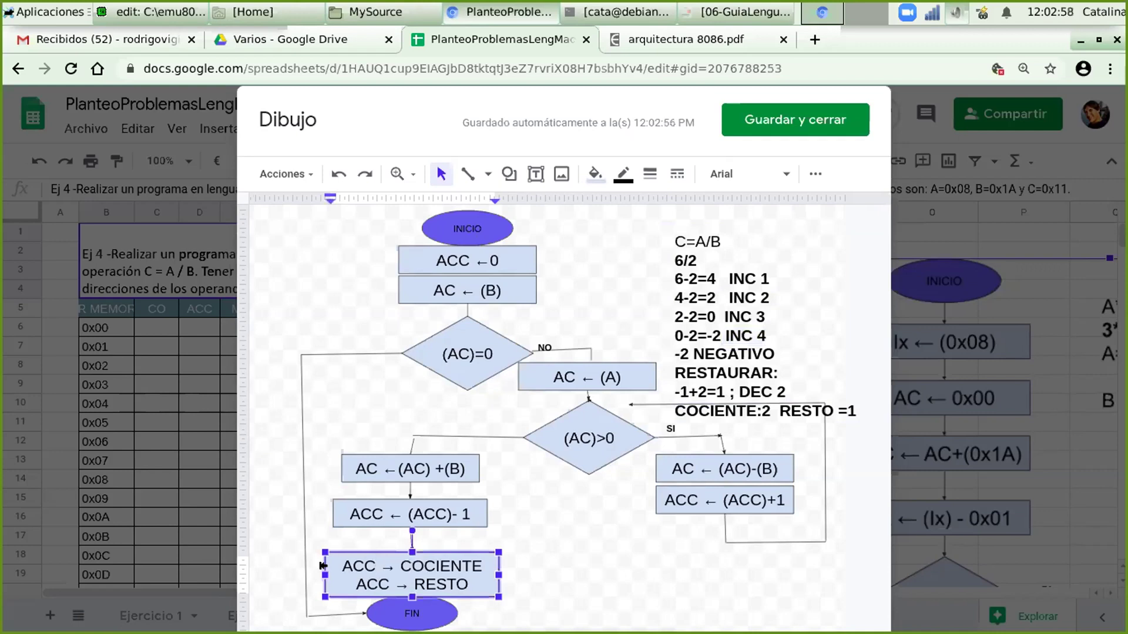
key("Down")
key("Delete")
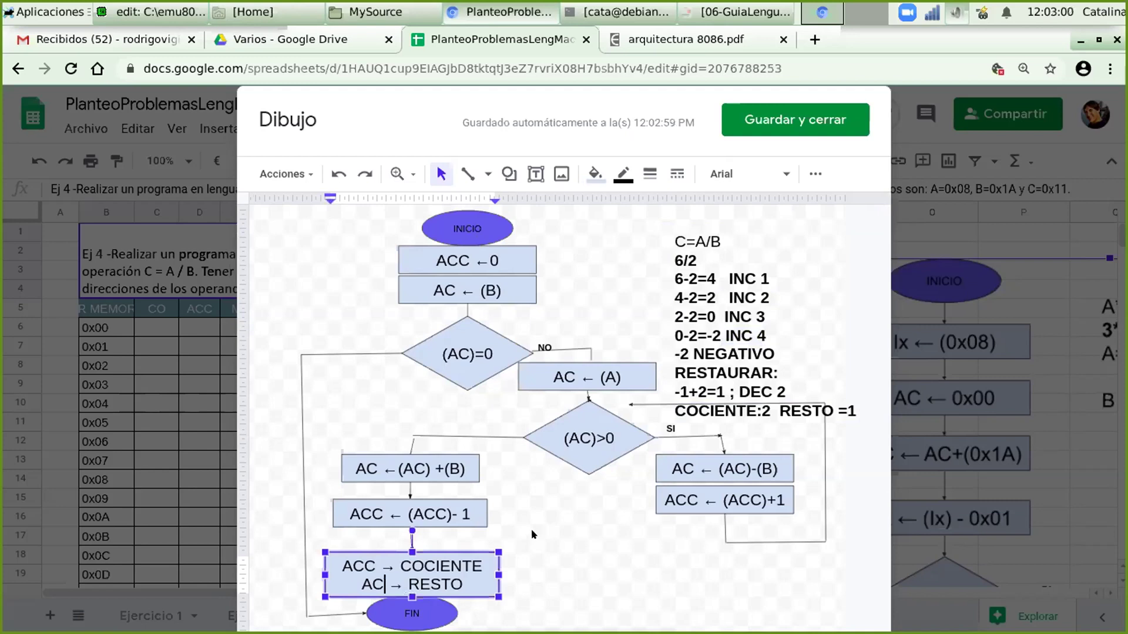
left_click(534, 535)
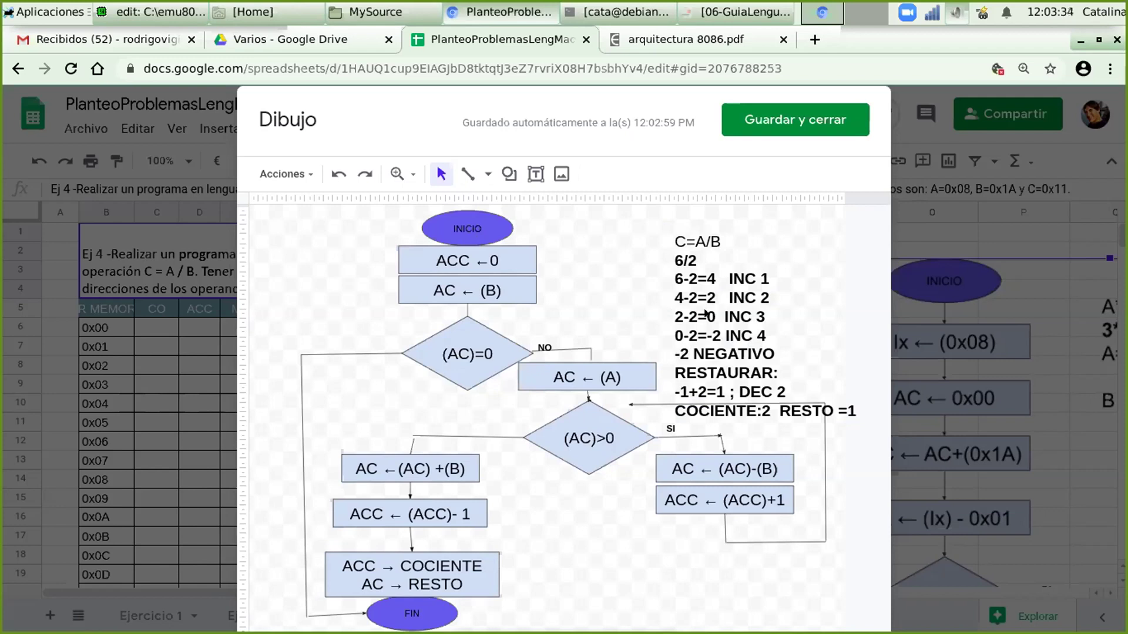
Check the "2-2=0 INC 3" line in the division notes, keeping the notes box in its original position
left_click_drag(704, 311, 742, 309)
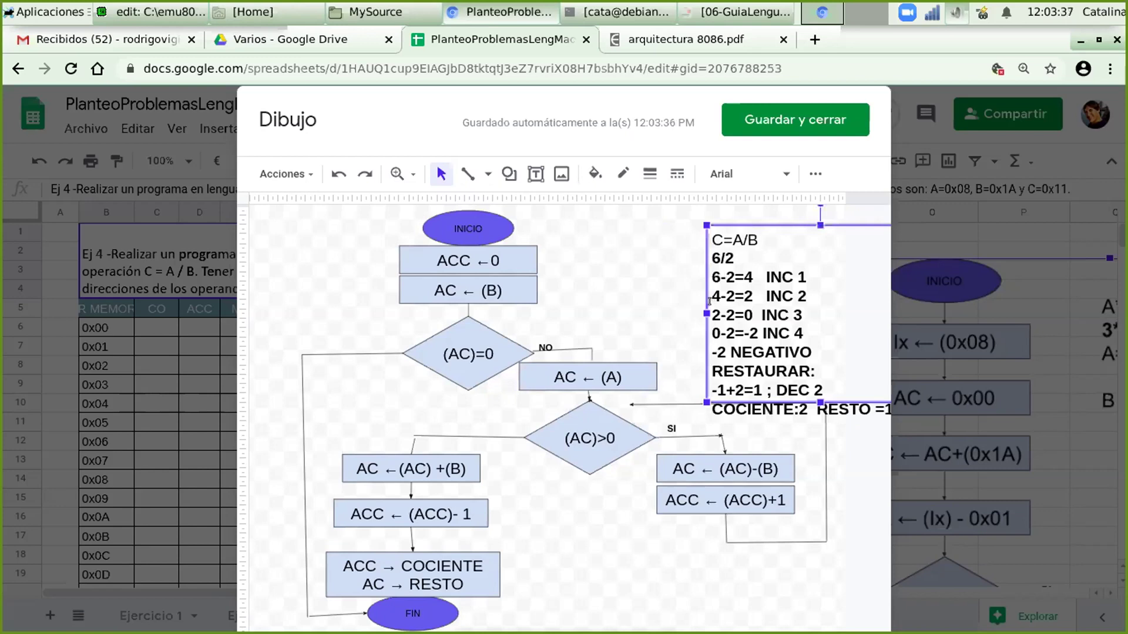
left_click_drag(706, 321, 668, 323)
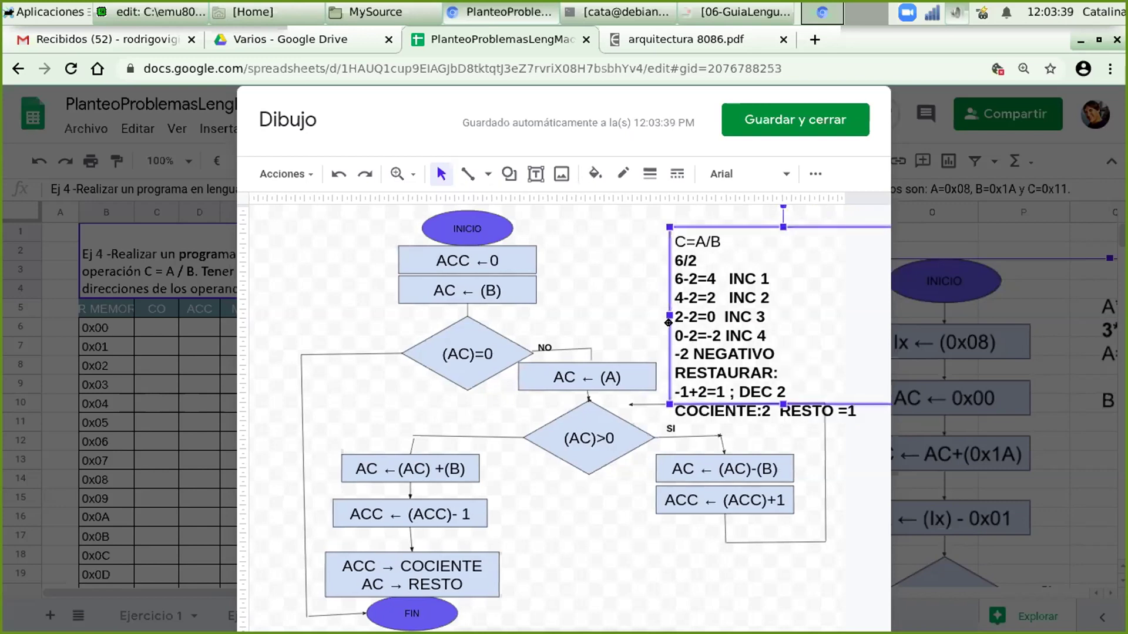
left_click(721, 301)
key("Right")
key("End")
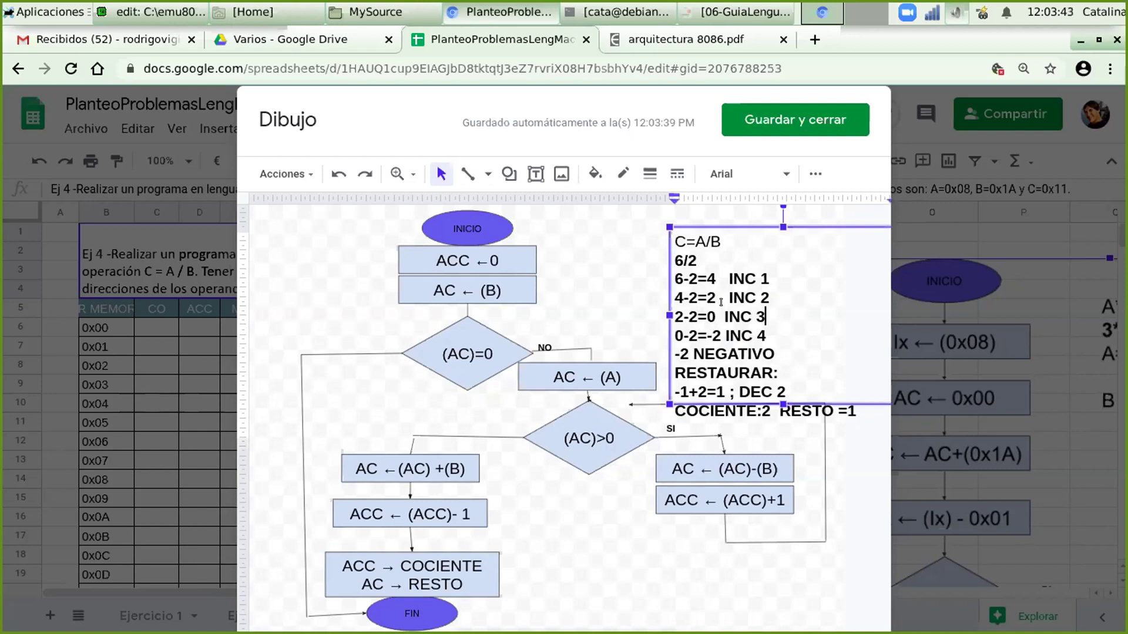
key("shift+Home")
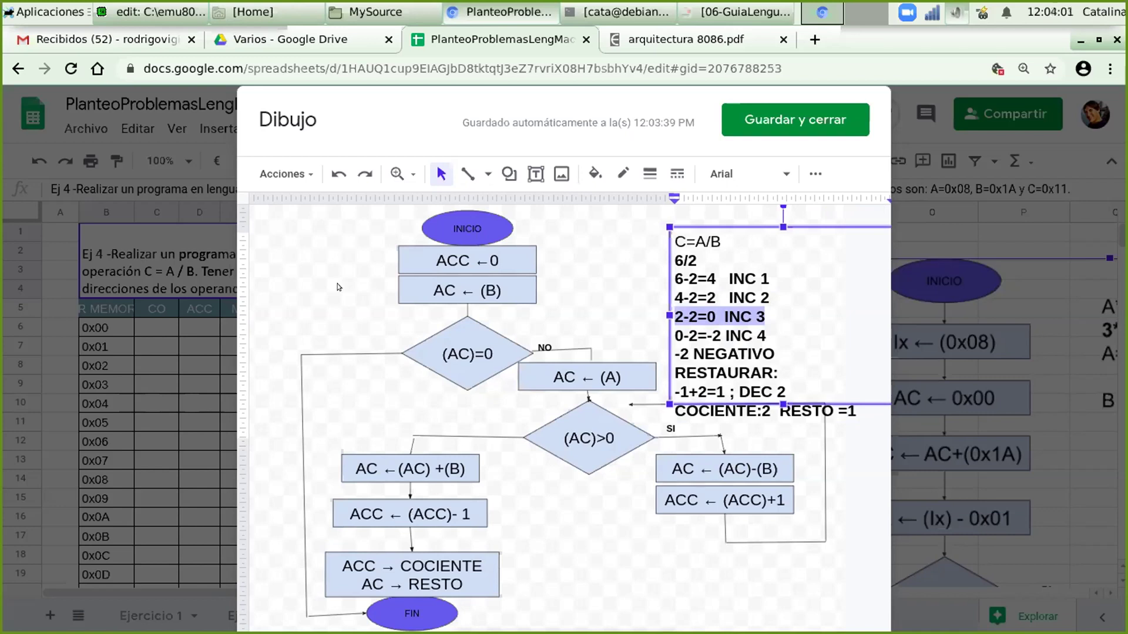
Save and close the division drawing, and delete the old flowchart in columns Y to AC of the C=A/B sheet
left_click(769, 204)
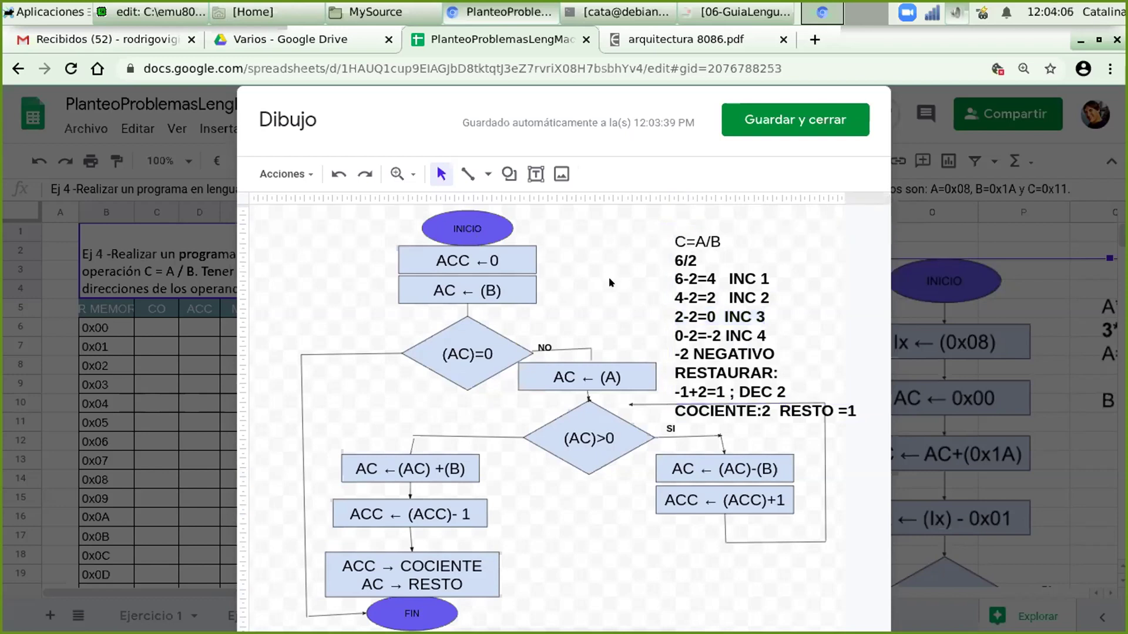
left_click(784, 116)
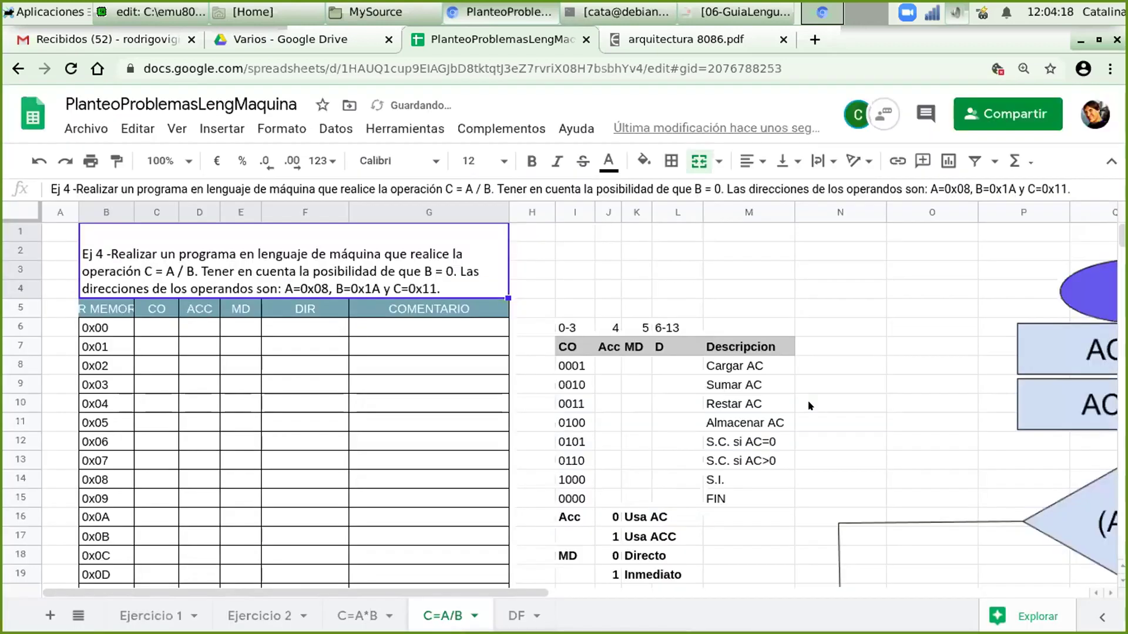
scroll(587, 573, "down", 1)
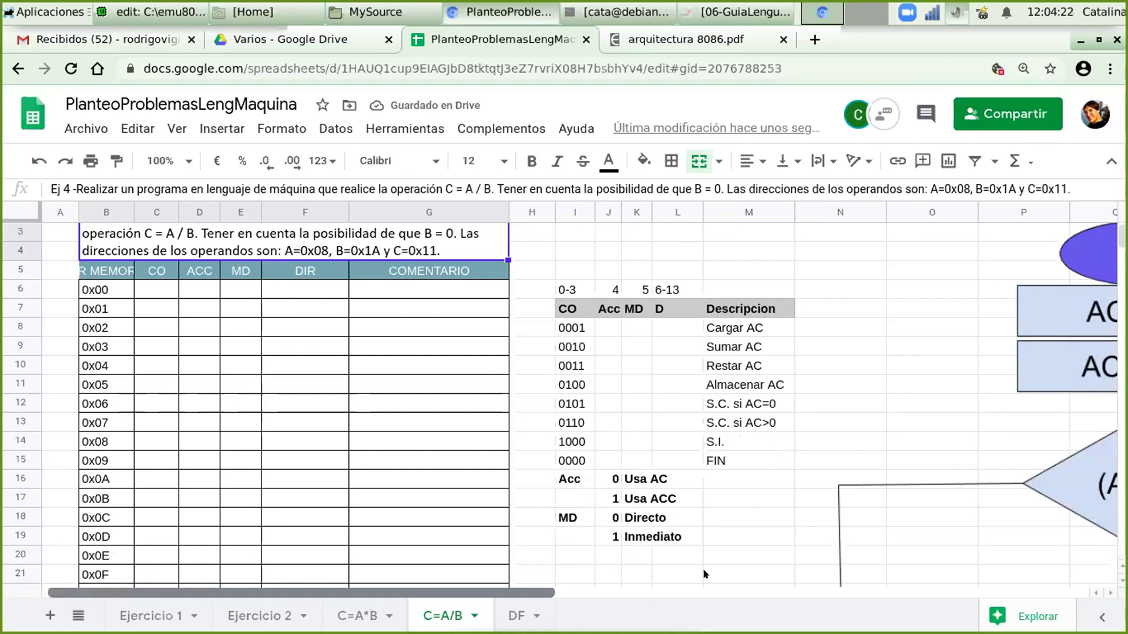
scroll(705, 574, "down", 2)
scroll(705, 574, "right", 3)
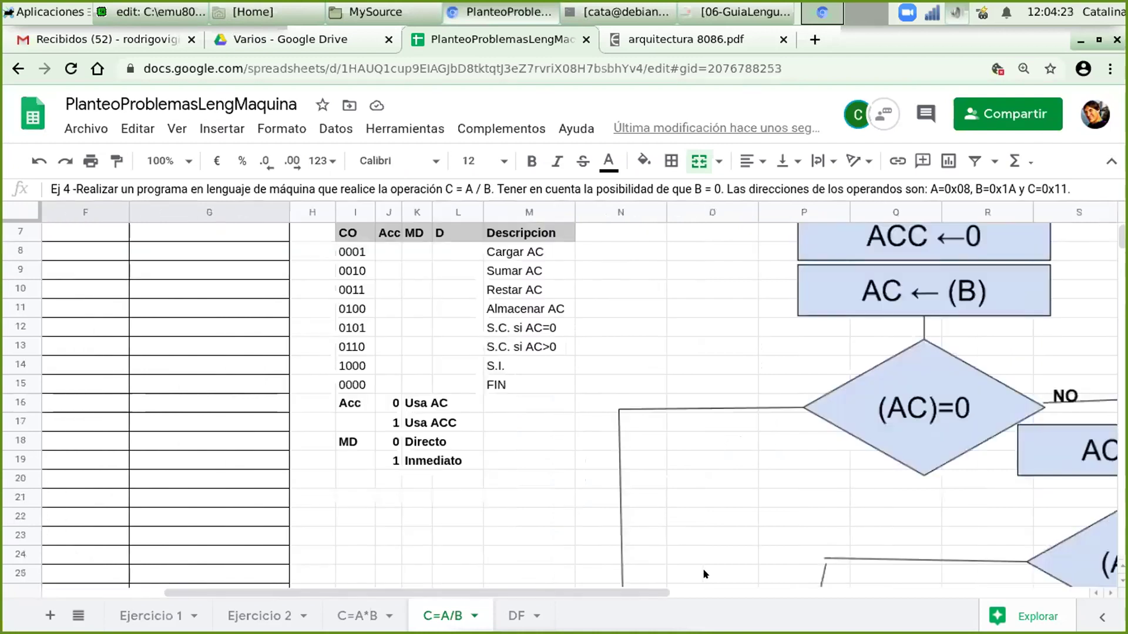
left_click(741, 590)
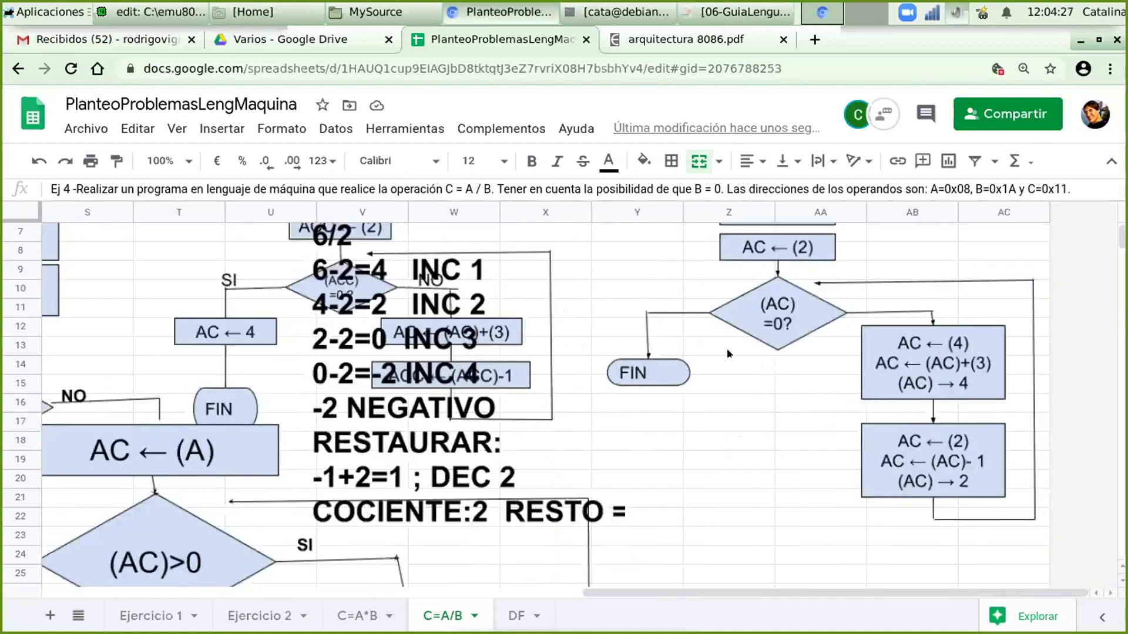
left_click(775, 275)
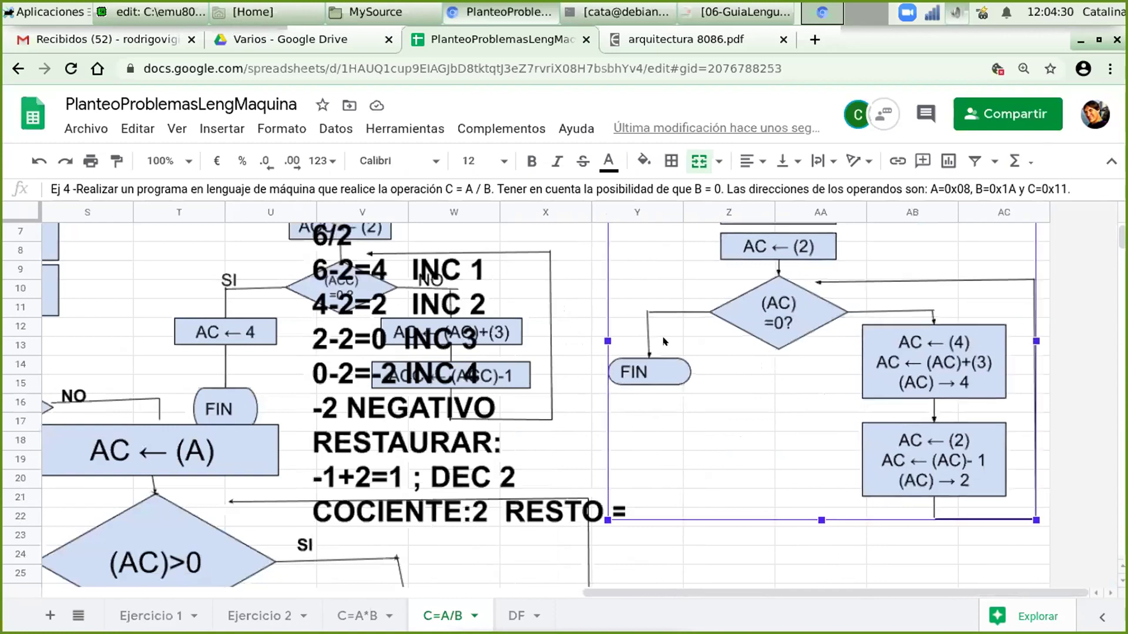
key("Delete")
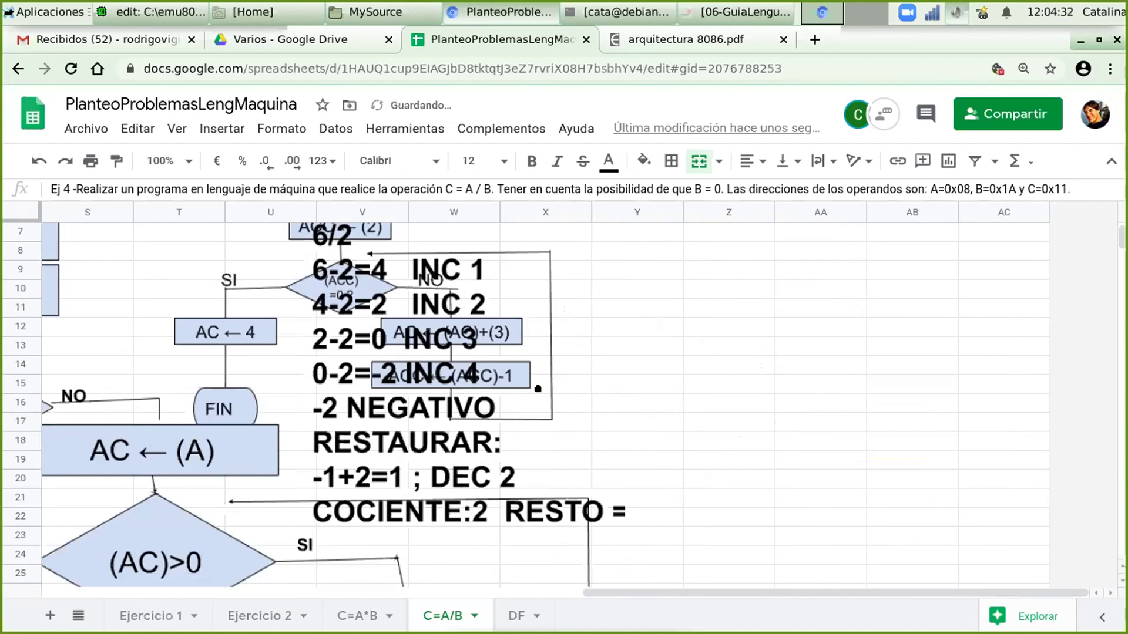
Shrink the division drawing from its upper corner and delete the old ACC flowchart overlapping it around columns T to X
left_click(538, 388)
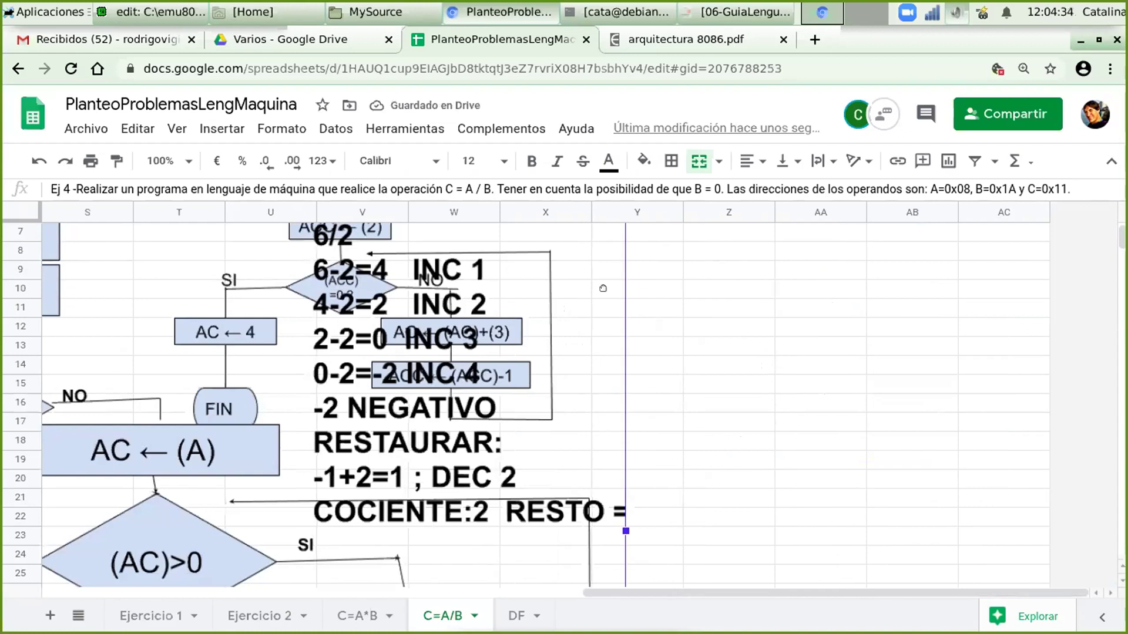
scroll(602, 289, "up", 2)
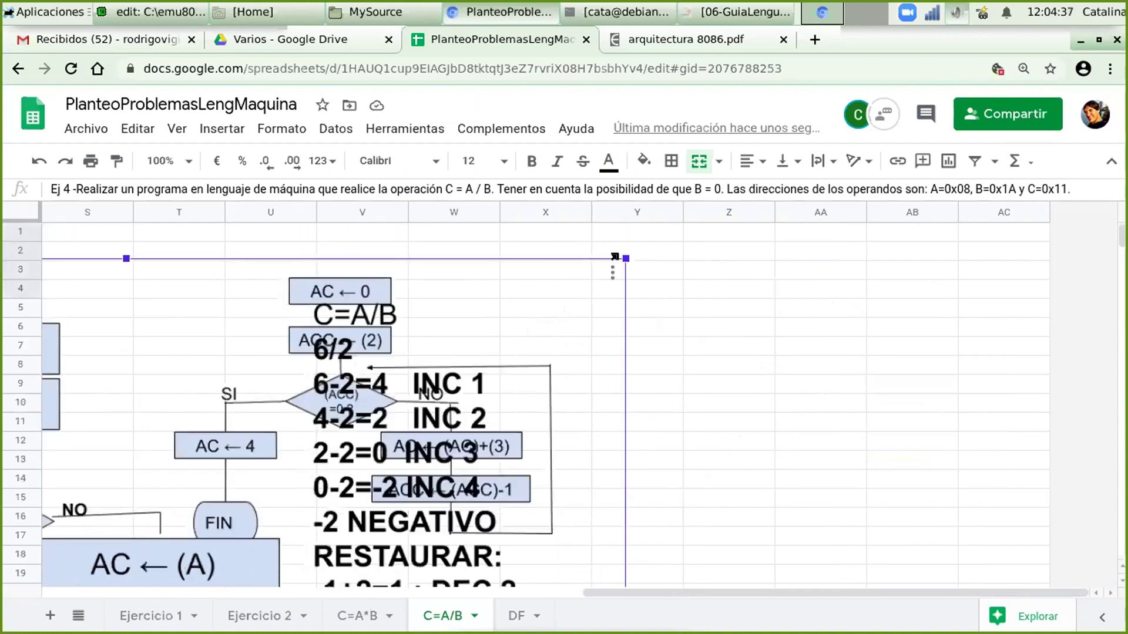
key("ctrl+z")
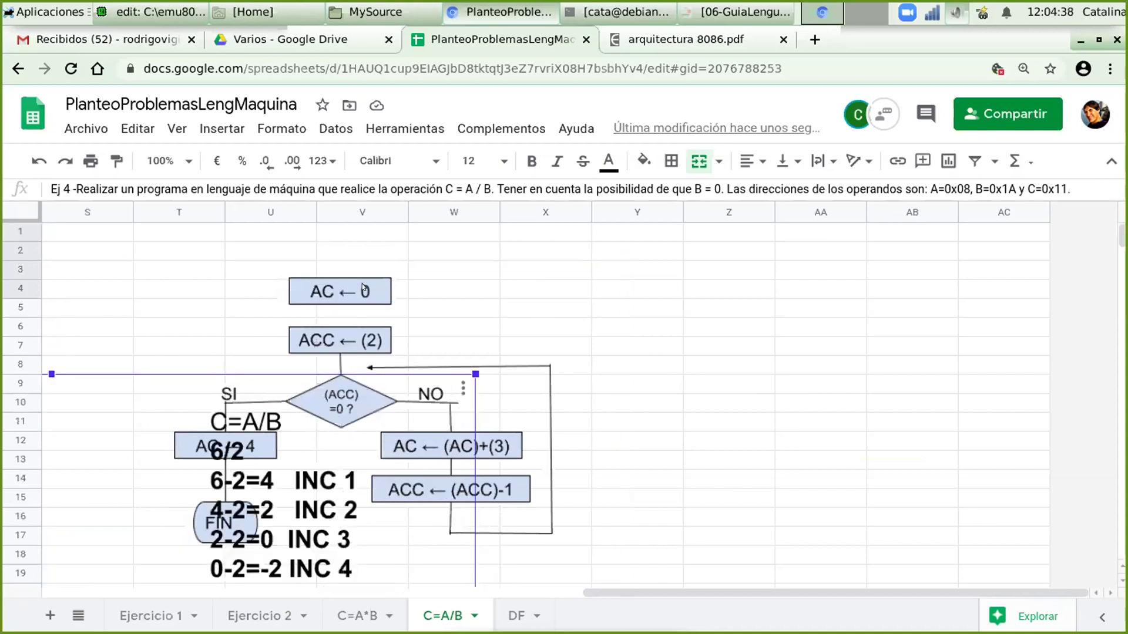
key("ctrl+z")
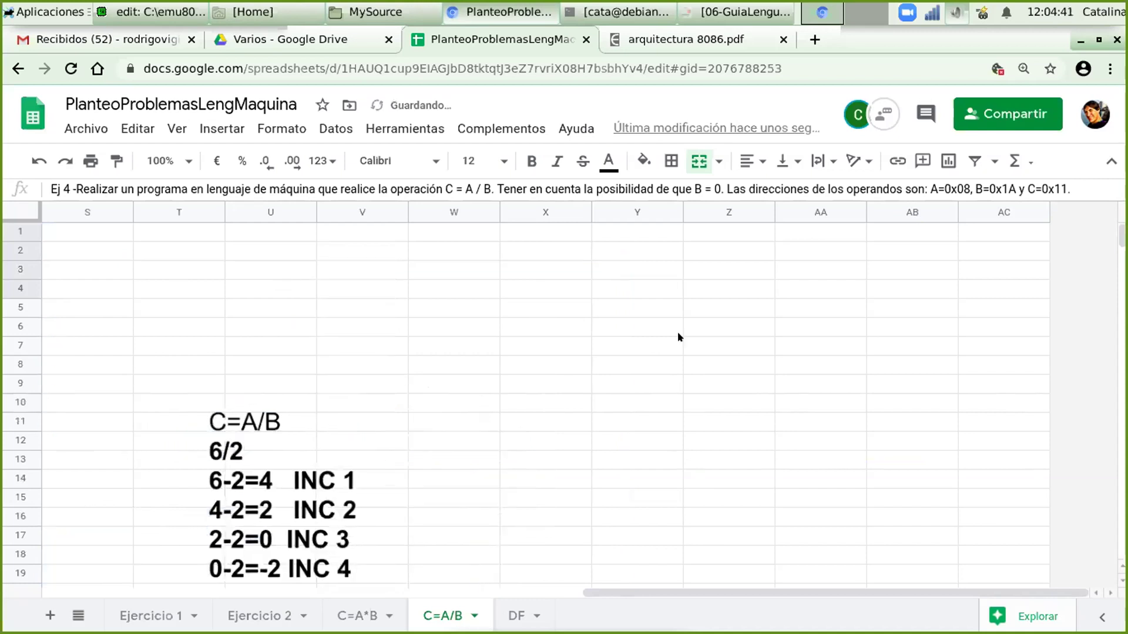
Shrink the division drawing further and place it beside the instruction-code table, starting near cell M11
scroll(298, 323, "down", 2)
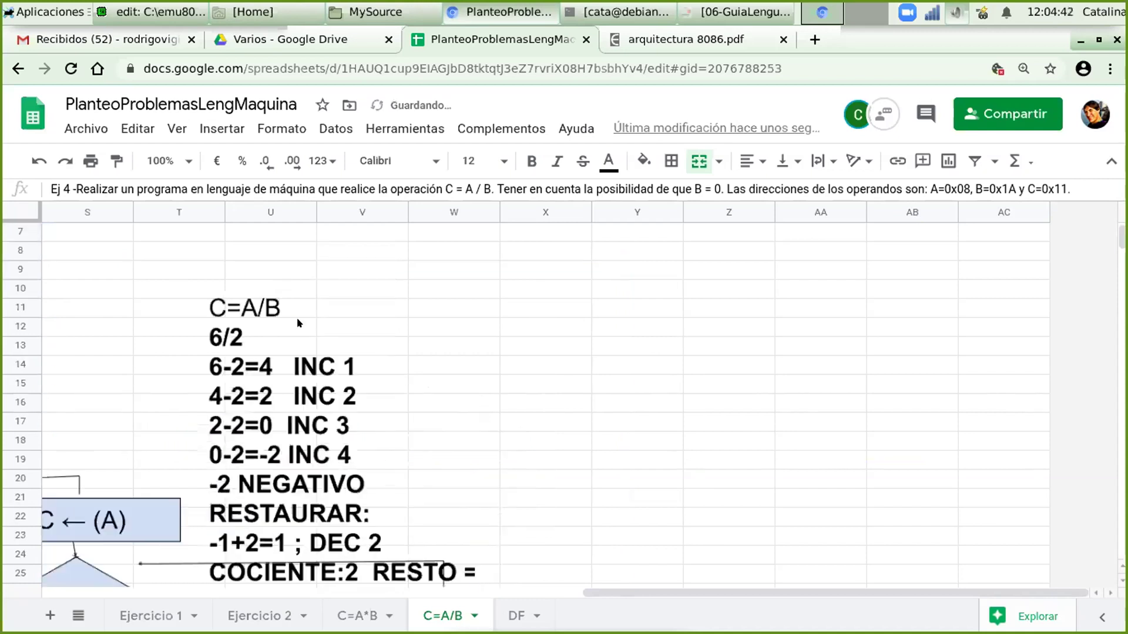
left_click(466, 259)
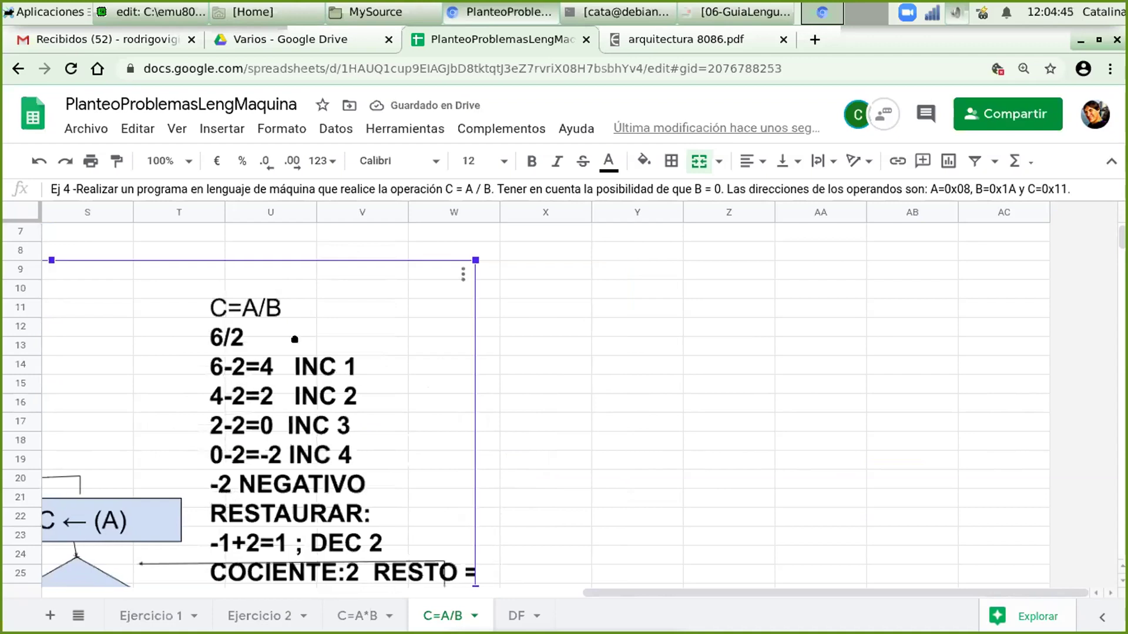
left_click_drag(294, 339, 191, 390)
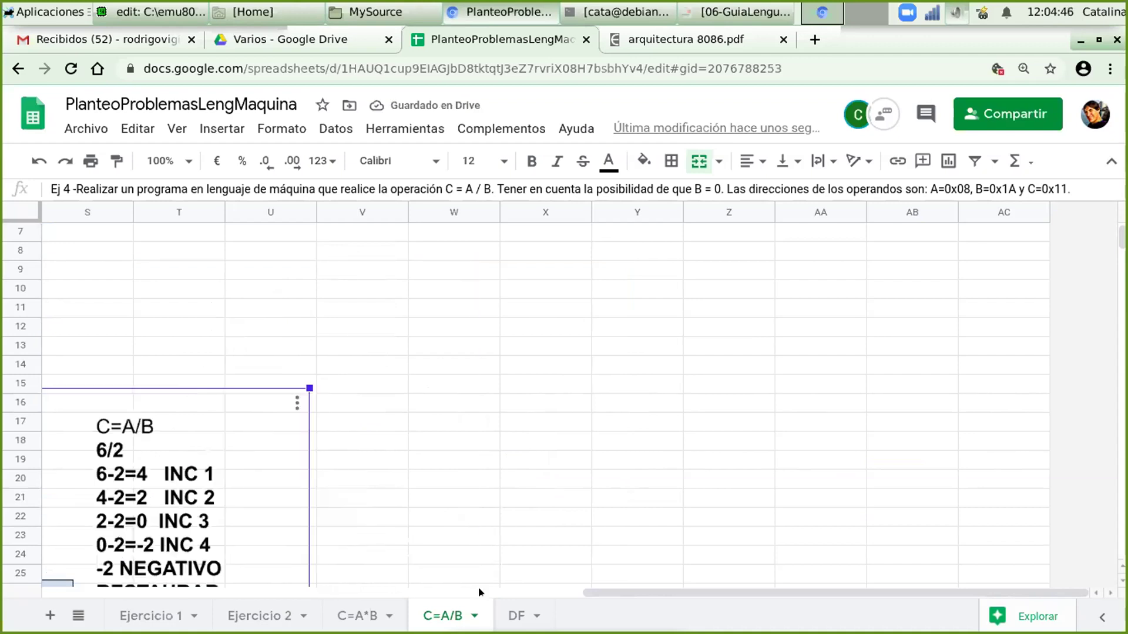
scroll(216, 474, "left", 10)
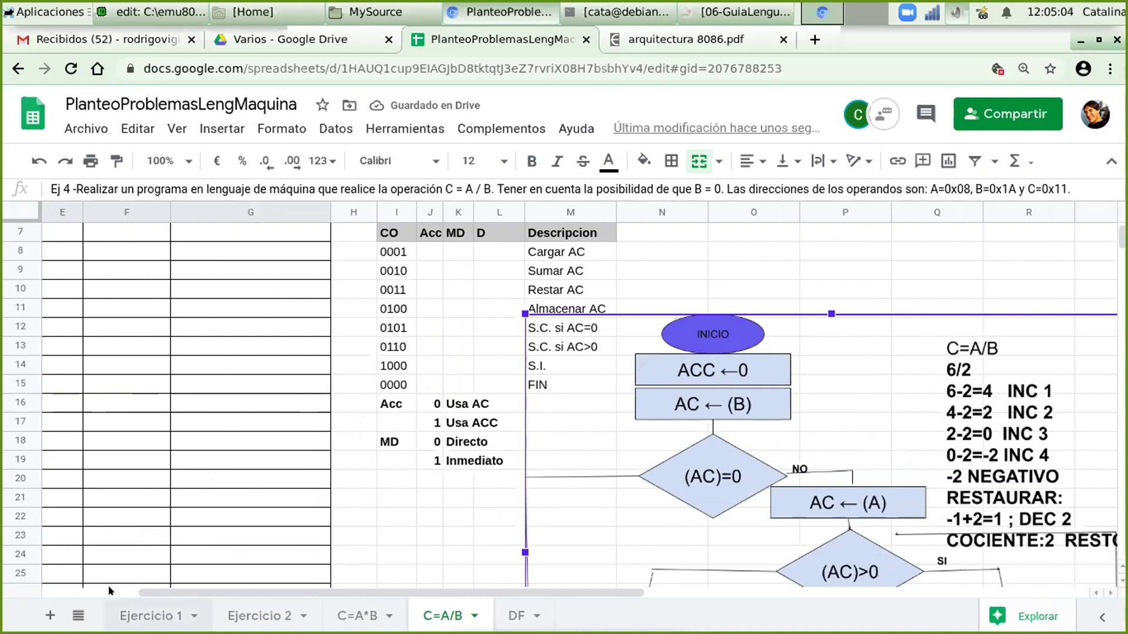
Shrink the division drawing and place it clear of the instruction-code table, starting at column N near row 7
scroll(109, 585, "left", 1)
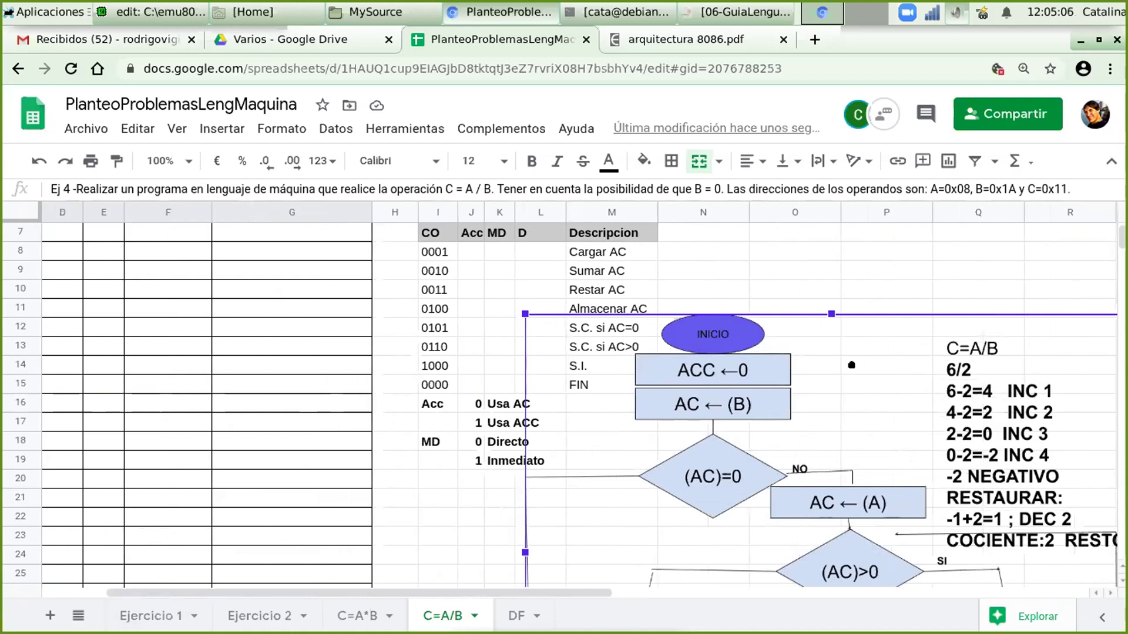
left_click_drag(758, 301, 759, 302)
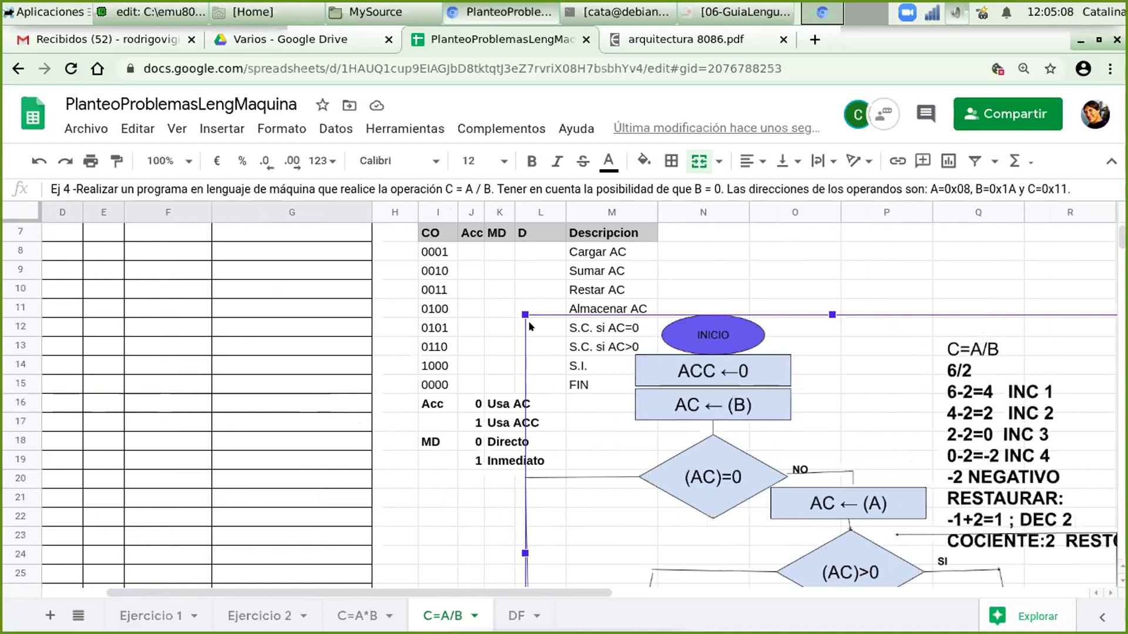
left_click_drag(537, 276, 624, 340)
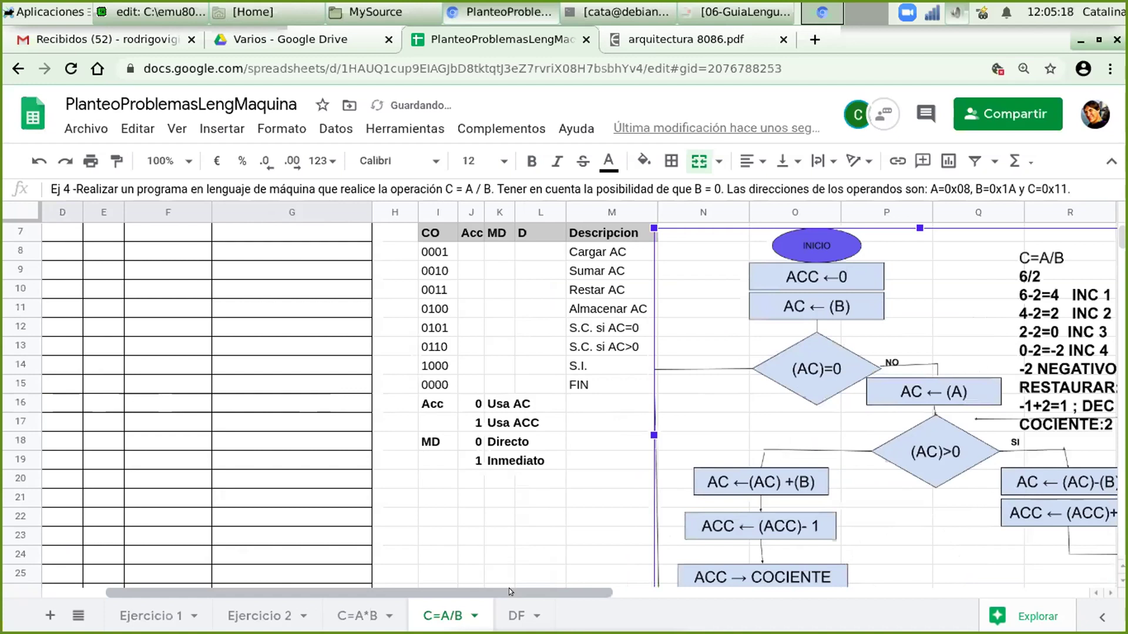
scroll(583, 591, "right", 2)
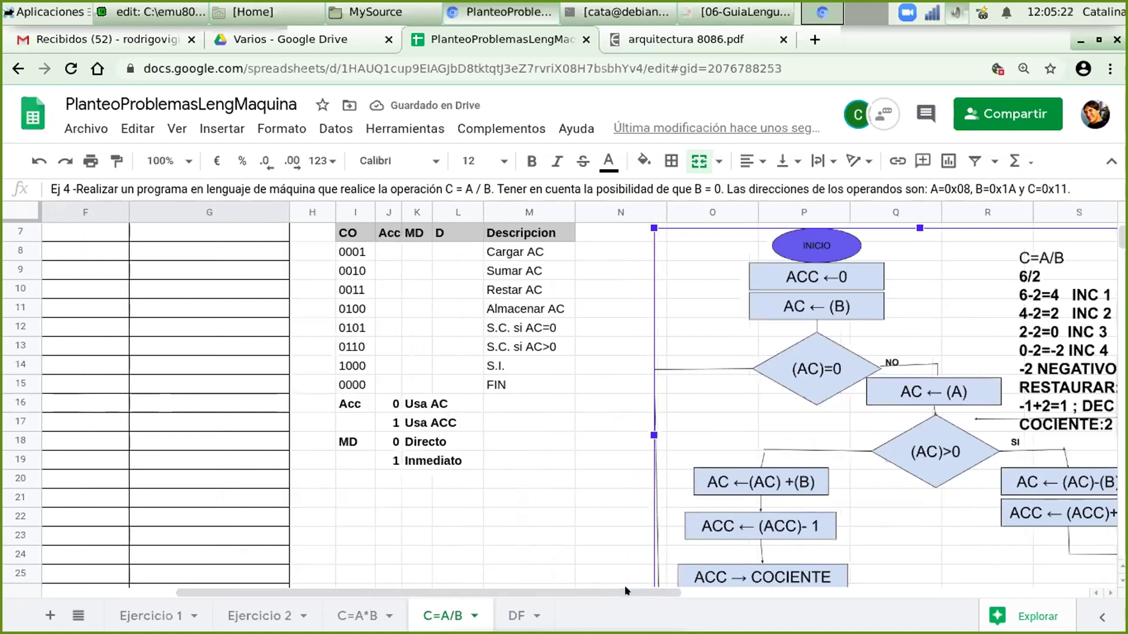
left_click(635, 457)
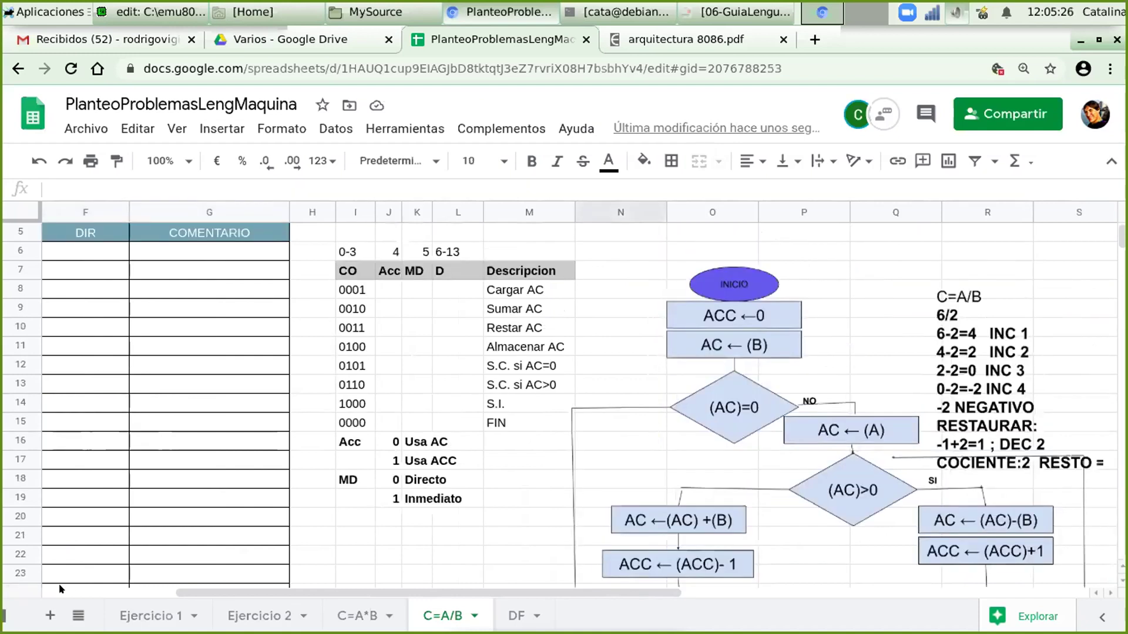
left_click(65, 591)
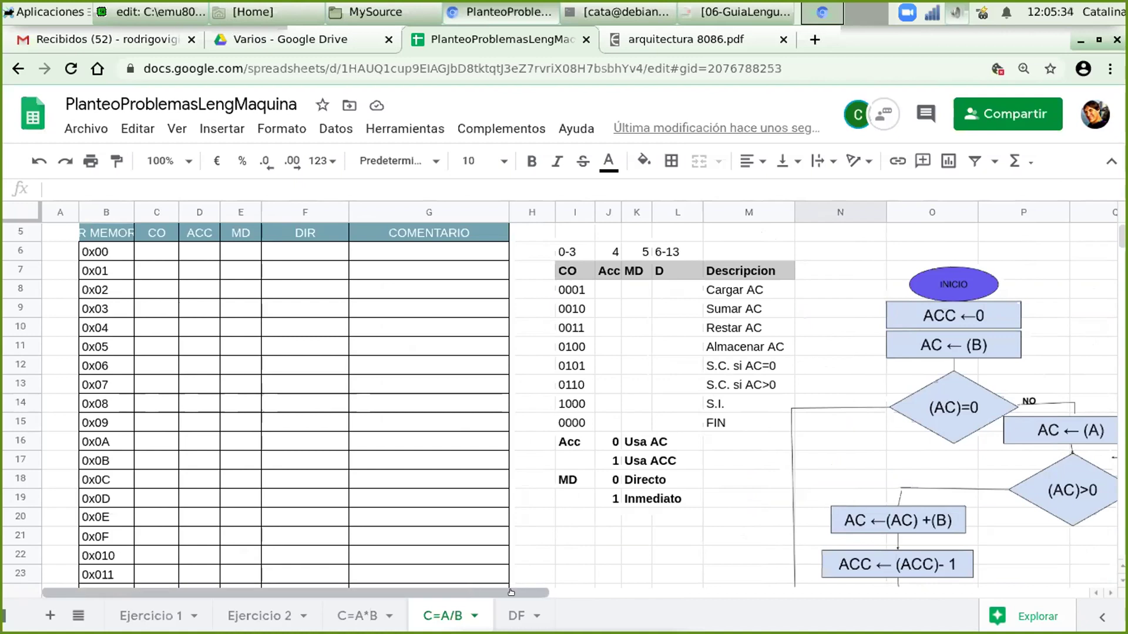
left_click_drag(511, 592, 550, 592)
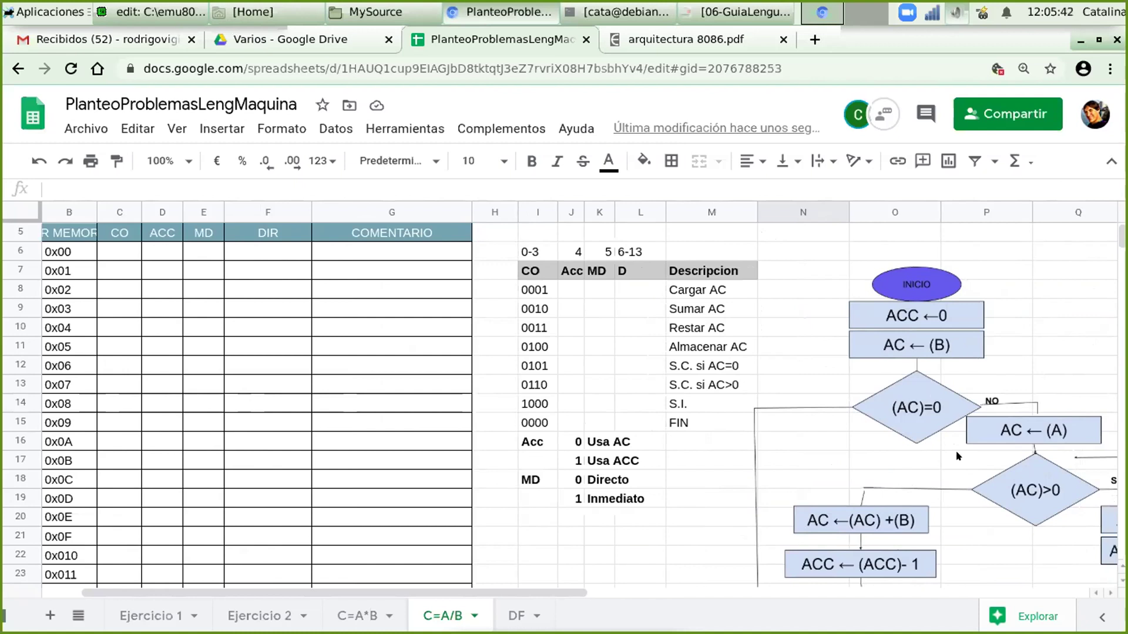
Check the "S.C. si AC>0" instruction, change the flowchart's lower decision to "(AC)>=0?", and save and close the drawing
left_click(705, 382)
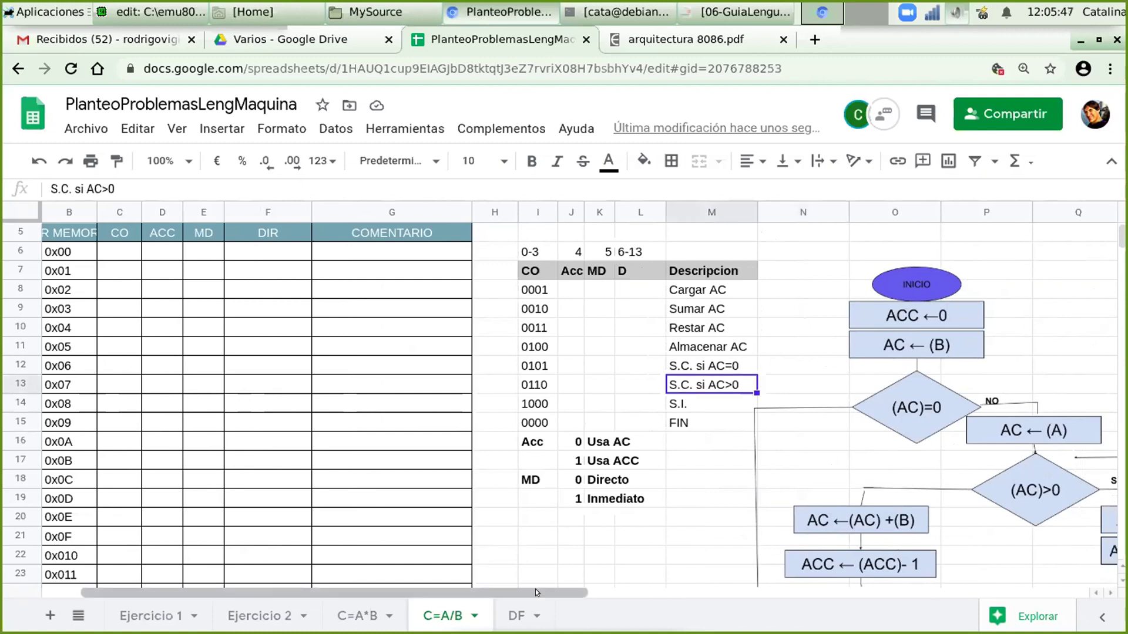
scroll(557, 592, "right", 2)
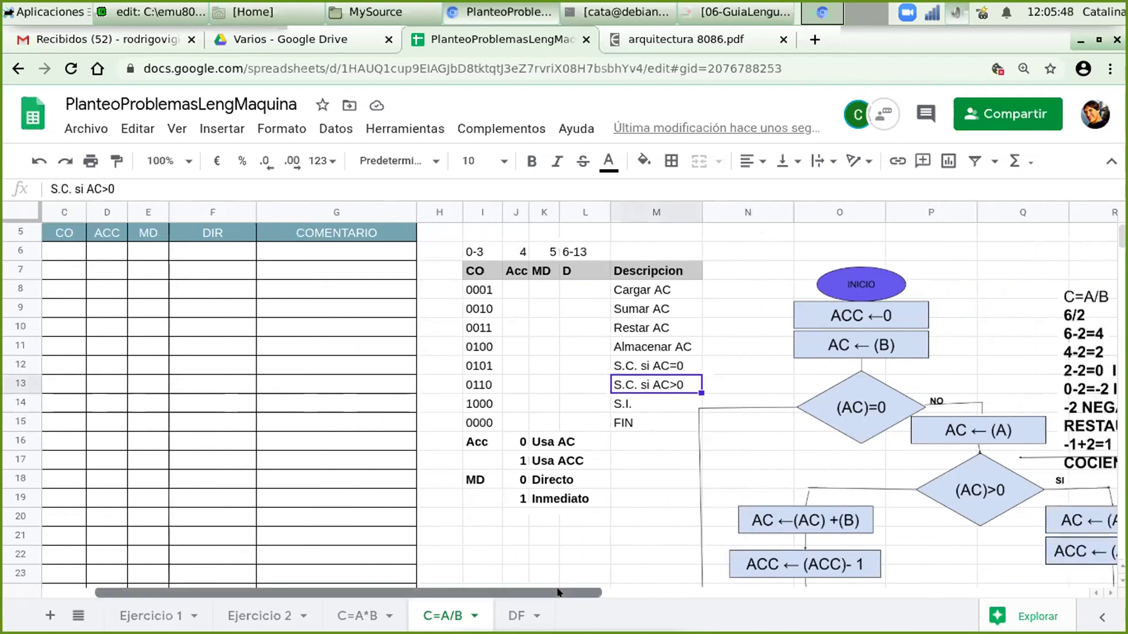
scroll(558, 592, "right", 2)
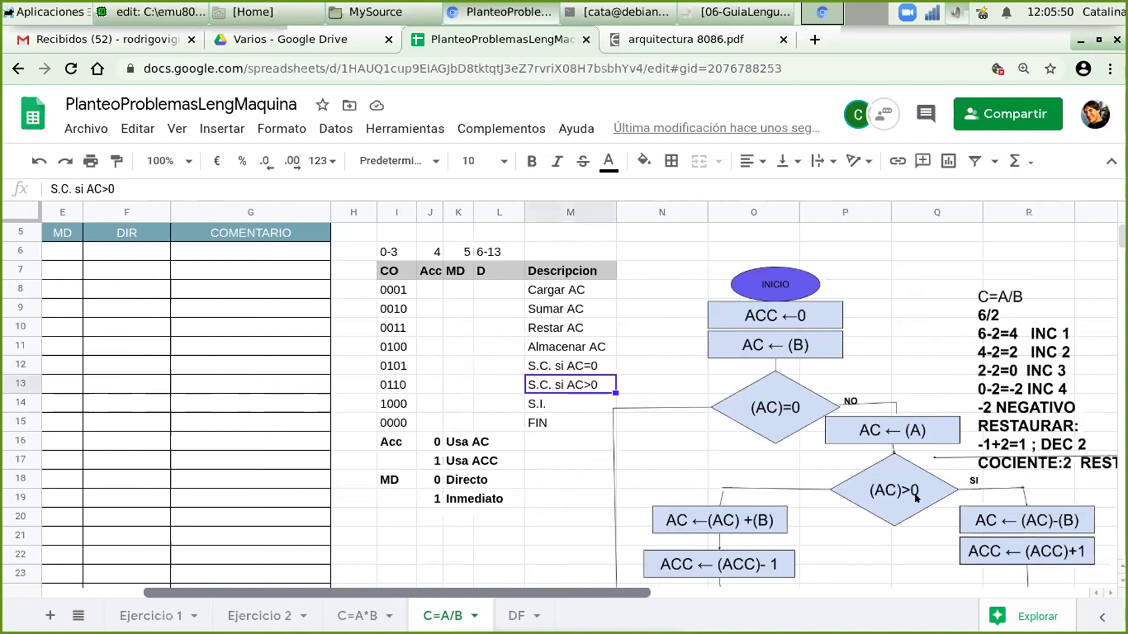
double_click(879, 487)
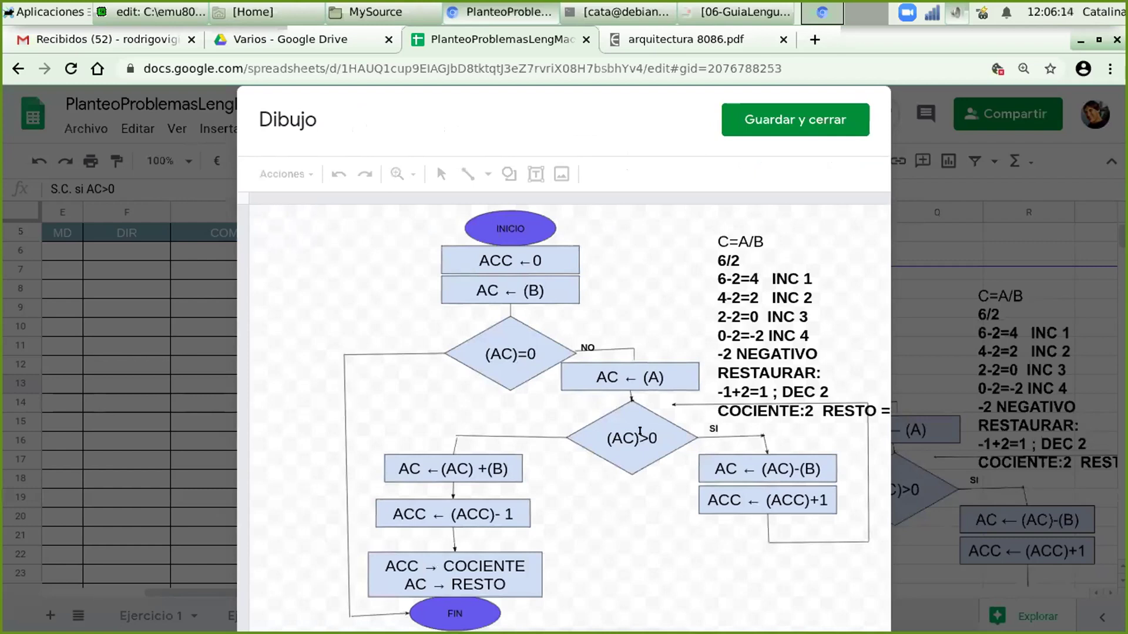
left_click(682, 472)
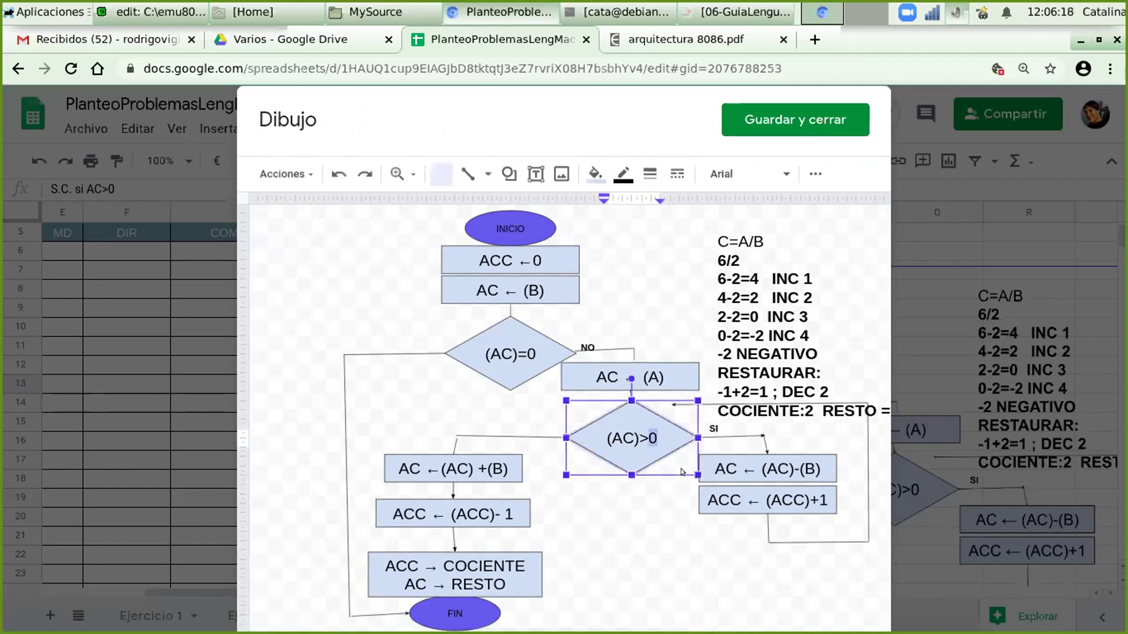
key("Left")
key("Left")
type("=")
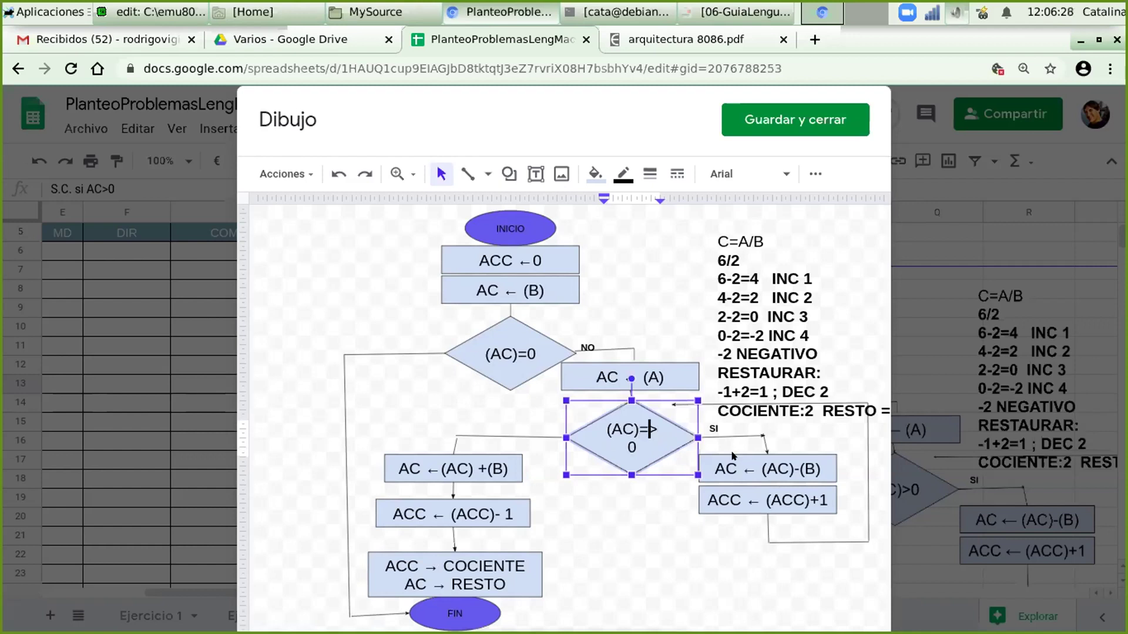
key("BackSpace")
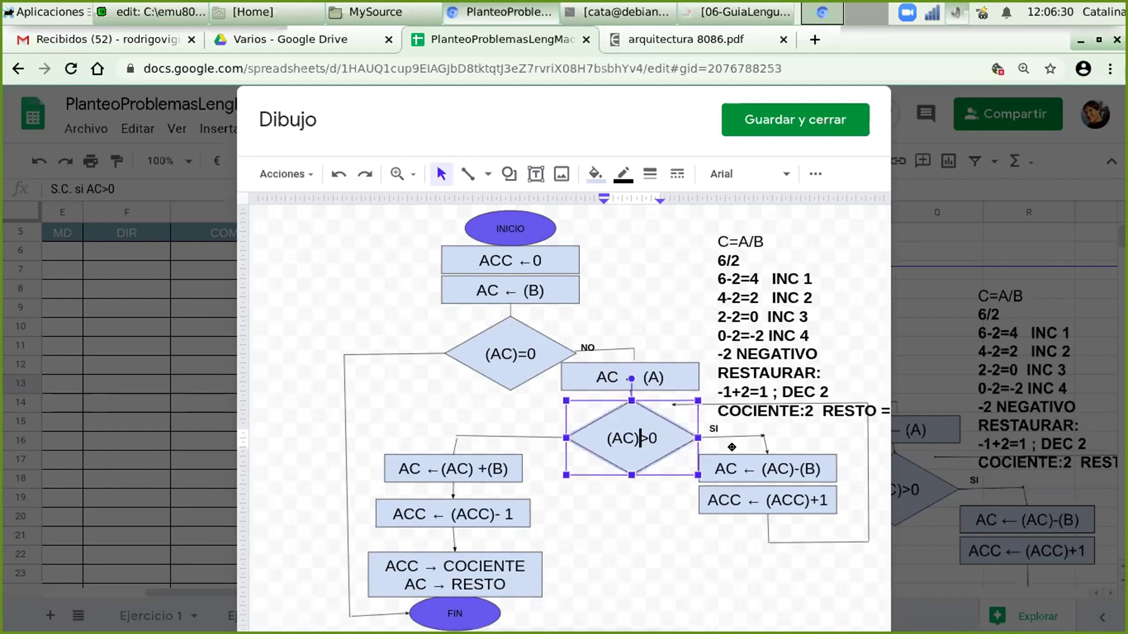
key("Right")
type("=")
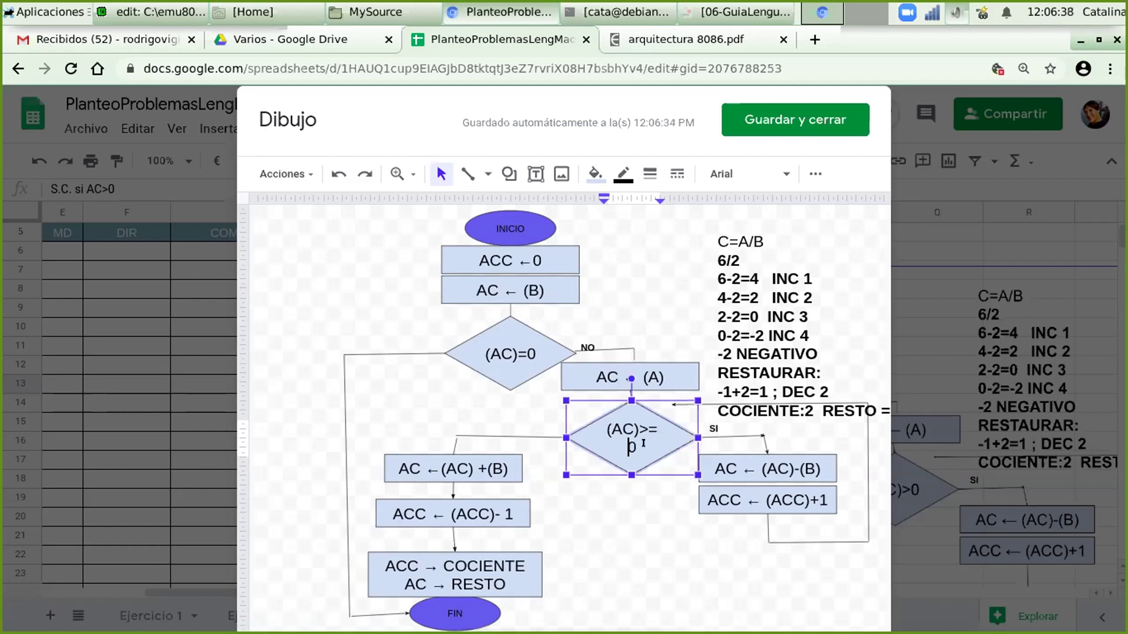
key("Right")
type("?")
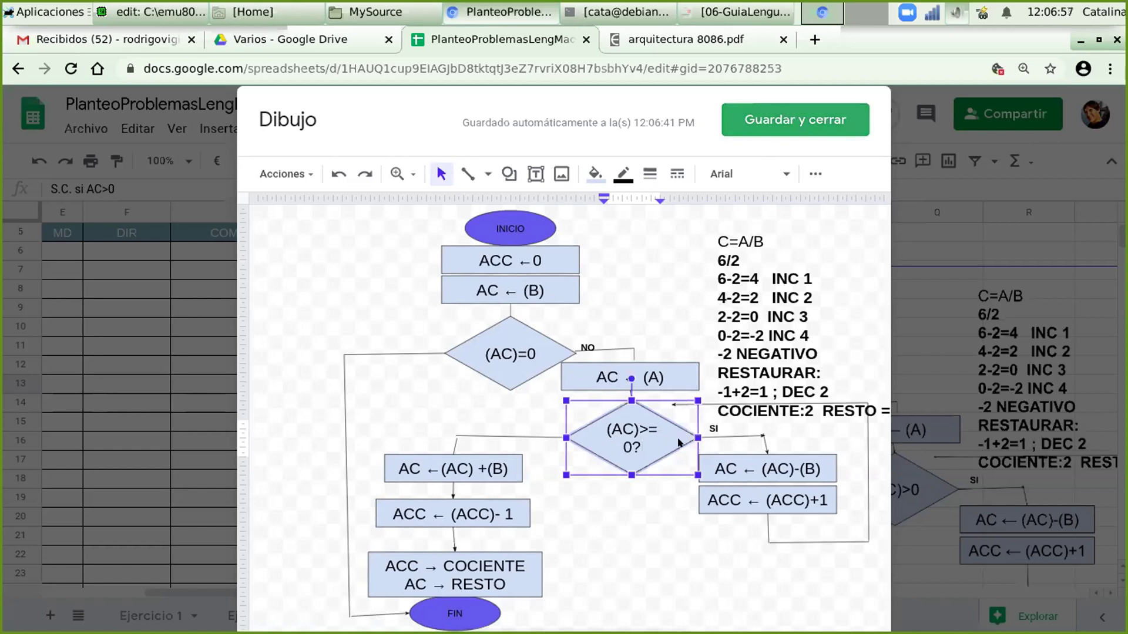
left_click(795, 119)
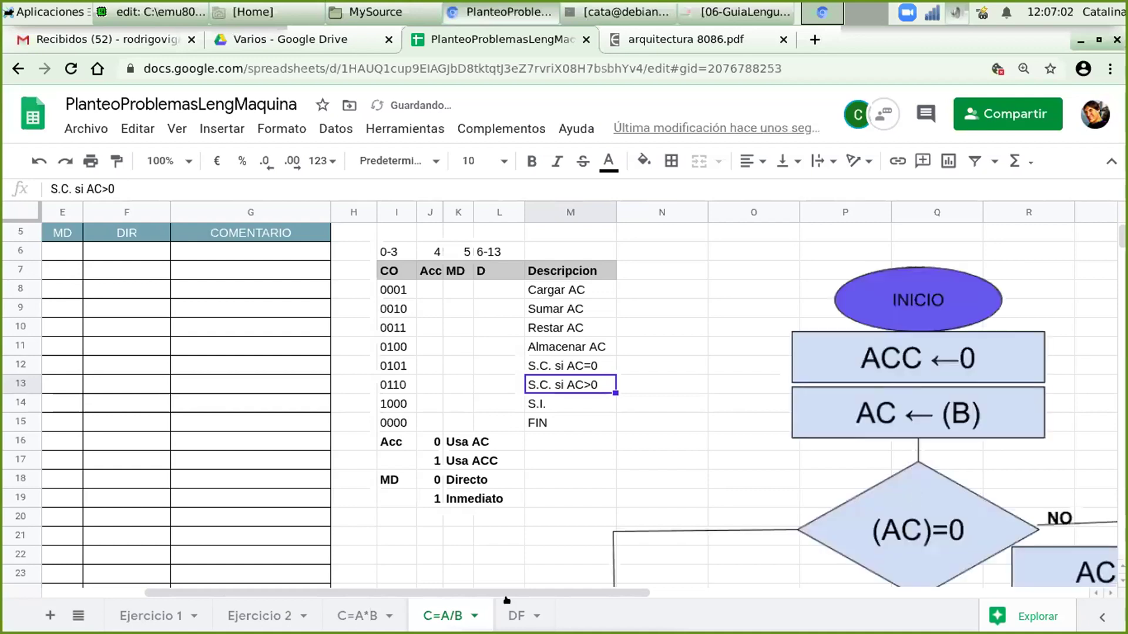
Reopen the division drawing and change the lower decision's condition to "(AC)<0?"
scroll(600, 587, "down", 1)
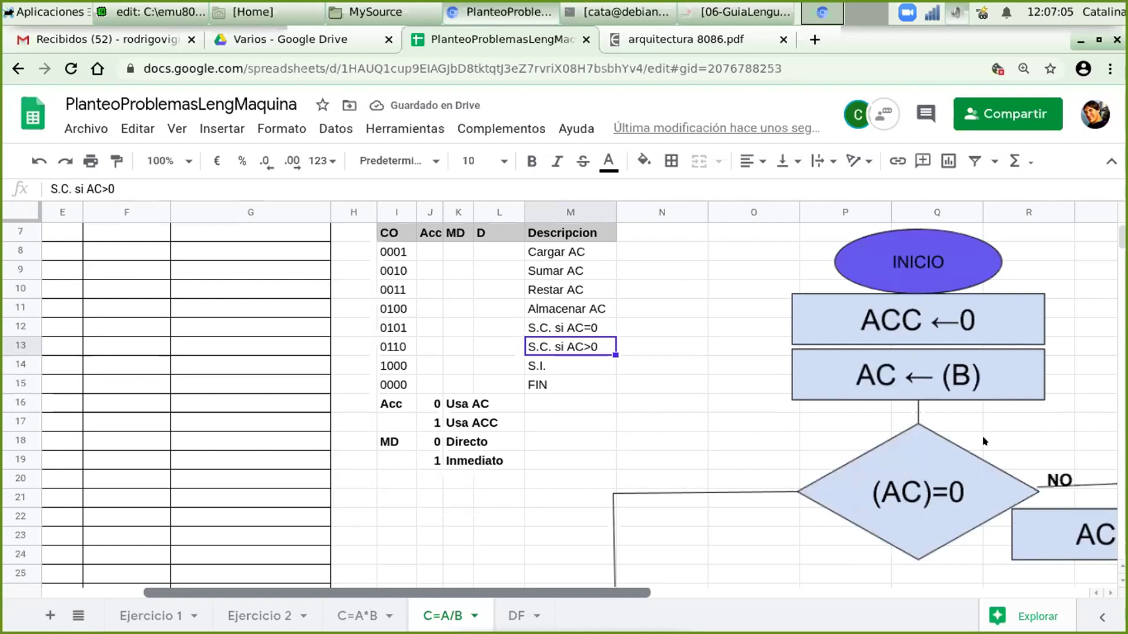
scroll(982, 435, "down", 4)
scroll(982, 435, "right", 2)
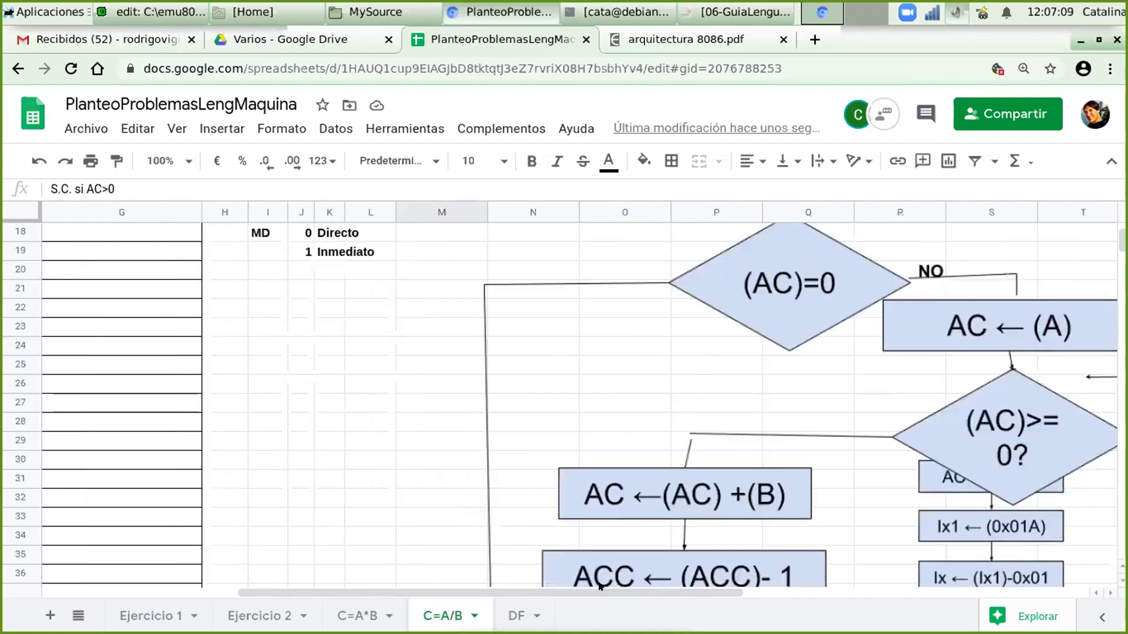
scroll(683, 549, "right", 4)
left_click(683, 550)
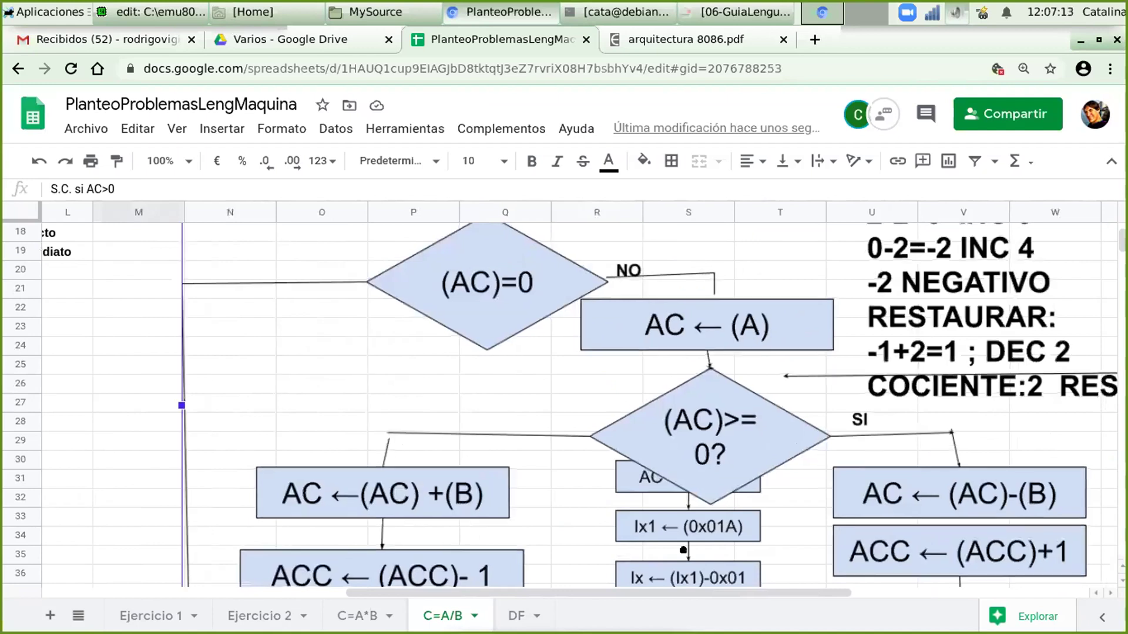
double_click(713, 418)
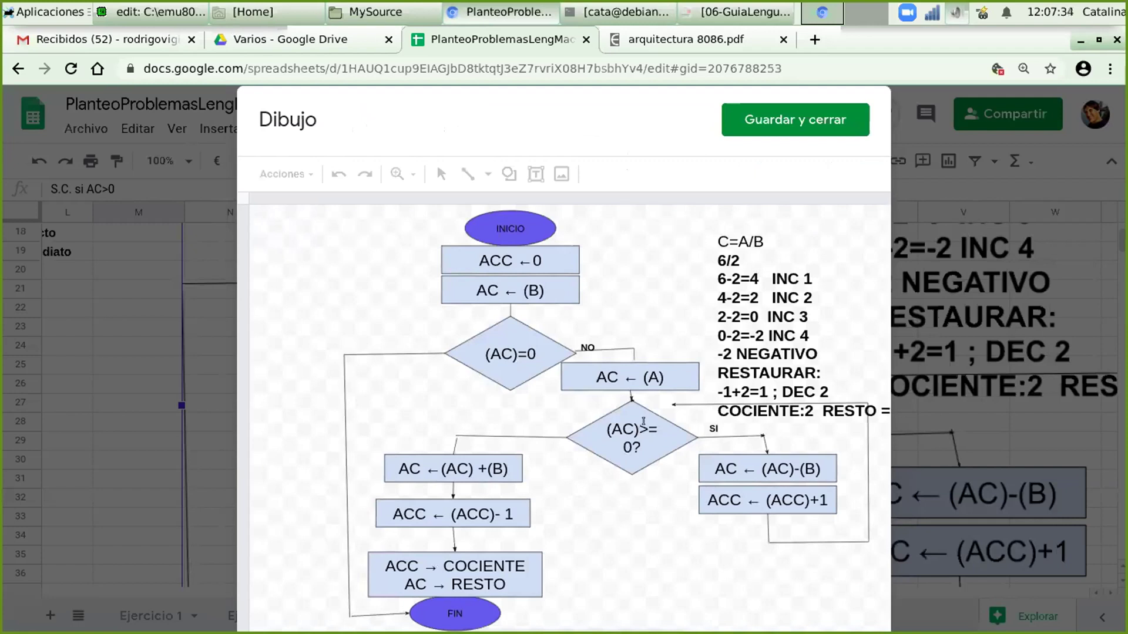
left_click(682, 441)
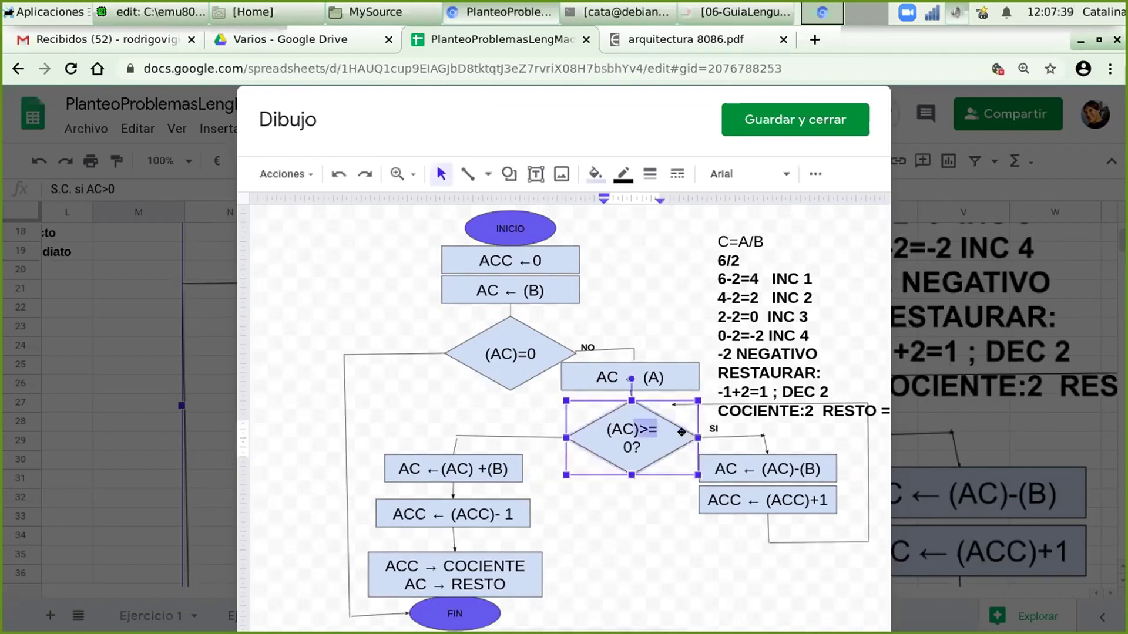
key("Right")
key("BackSpace")
key("BackSpace")
type("<")
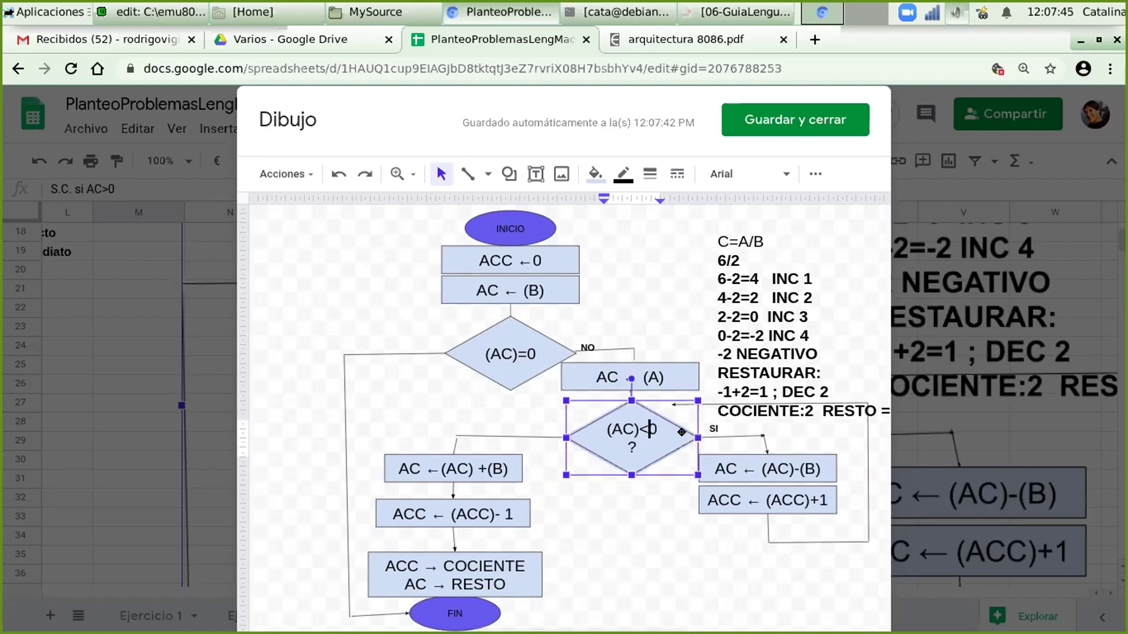
Move the SI label to the branch of the "(AC)<0?" decision that leads to AC ← (AC)+(B)
left_click(715, 429)
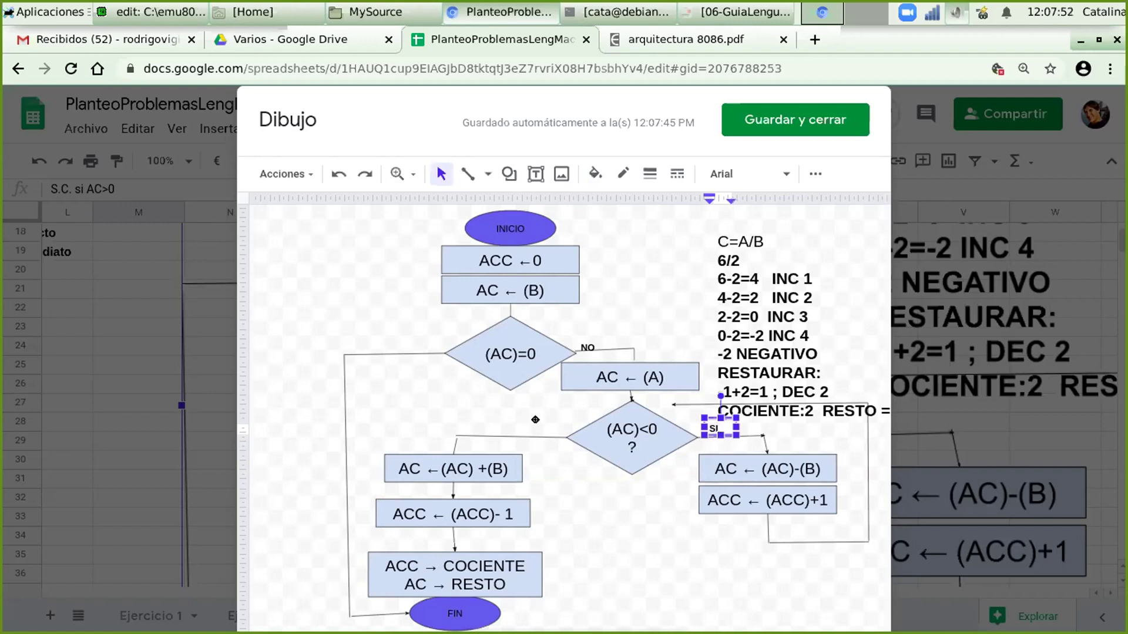
left_click_drag(699, 437, 535, 429)
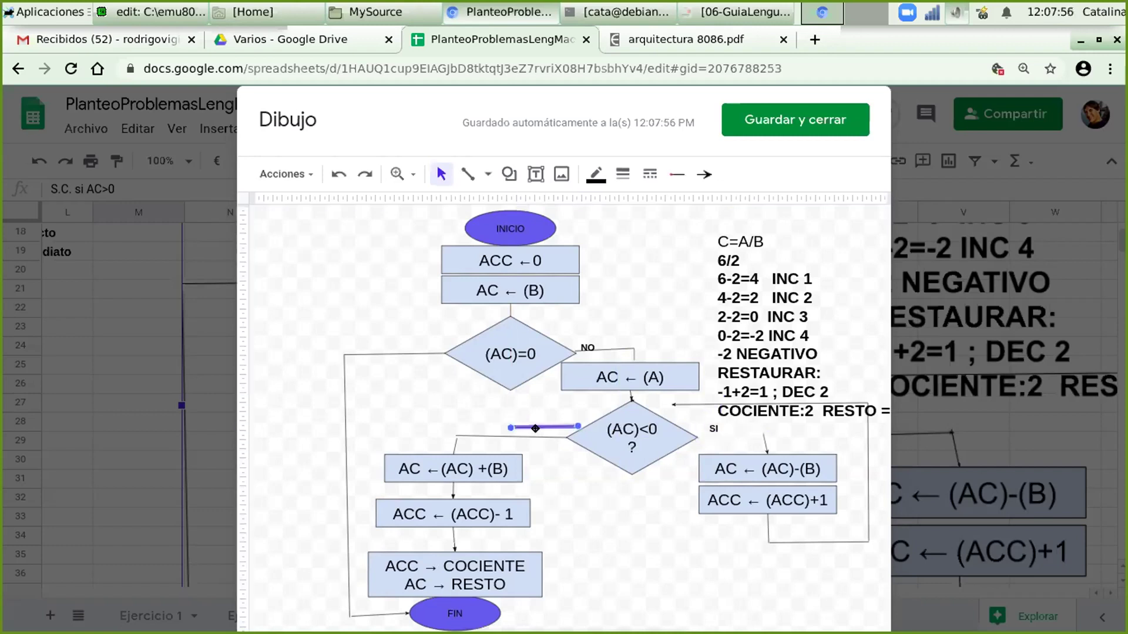
key("ctrl+z")
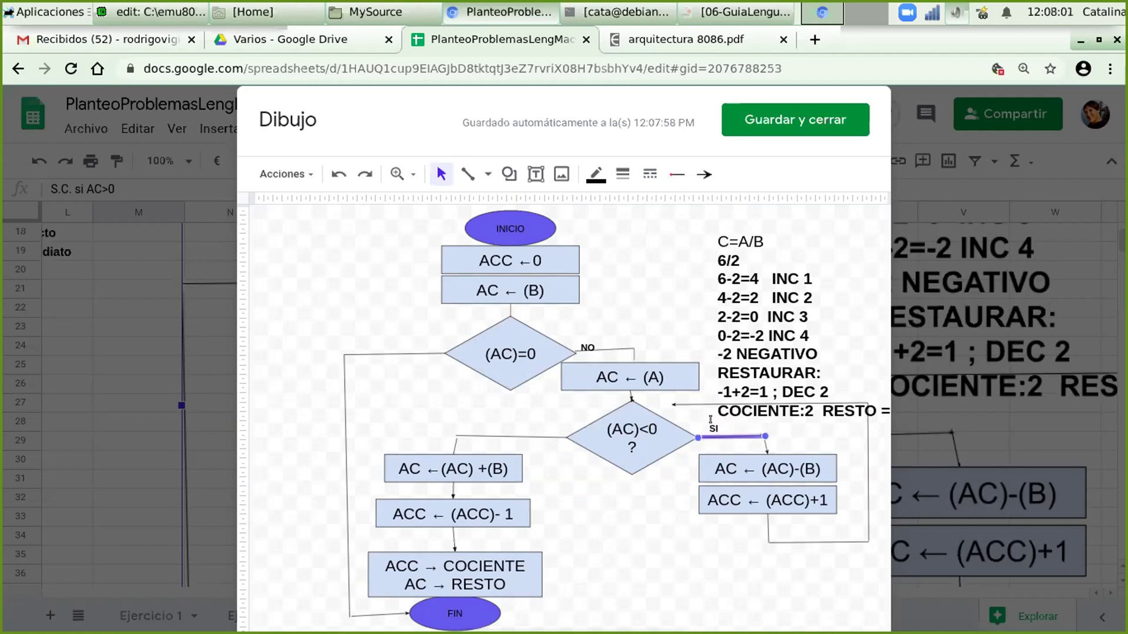
left_click(707, 415)
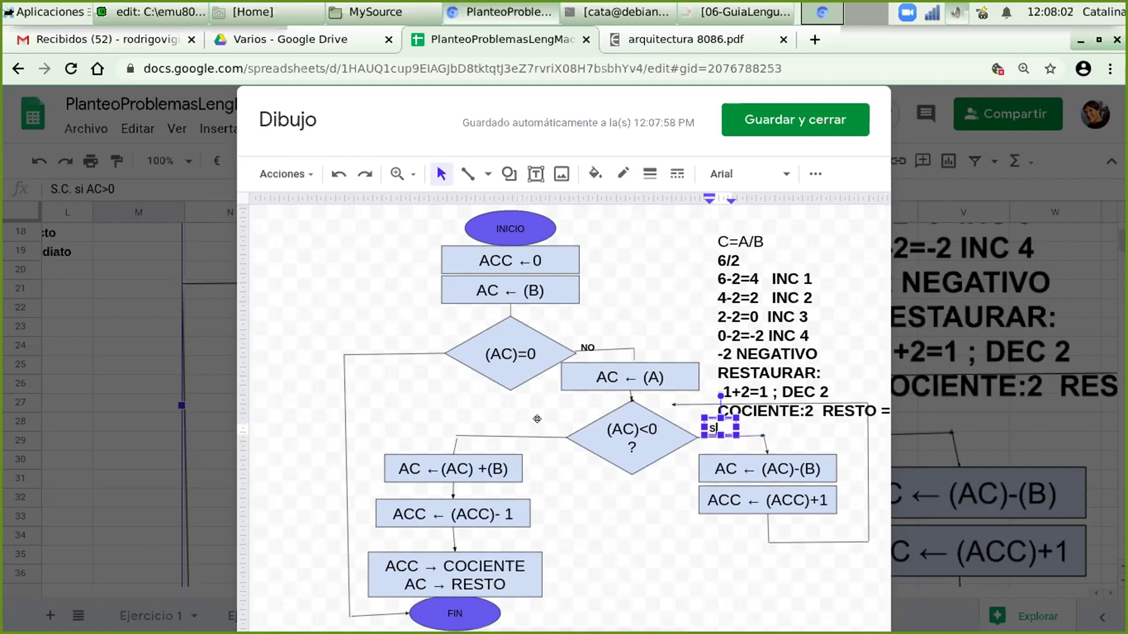
left_click_drag(536, 415, 677, 444)
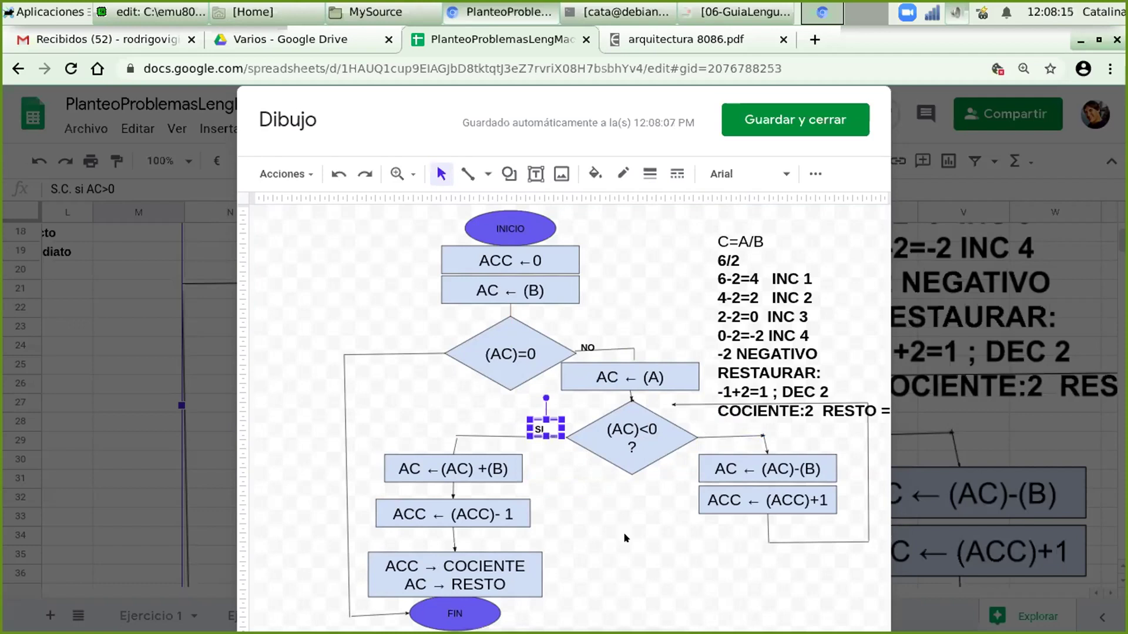
Nudge the NO label beside the (AC)=0 decision slightly upward
left_click(586, 349)
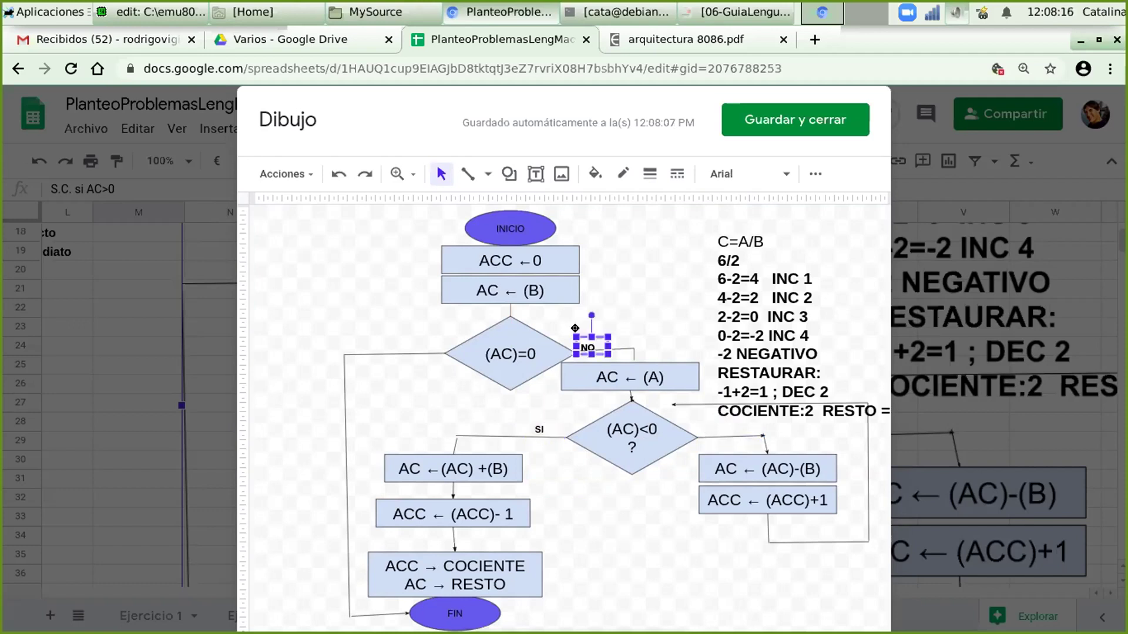
left_click_drag(575, 336, 576, 327)
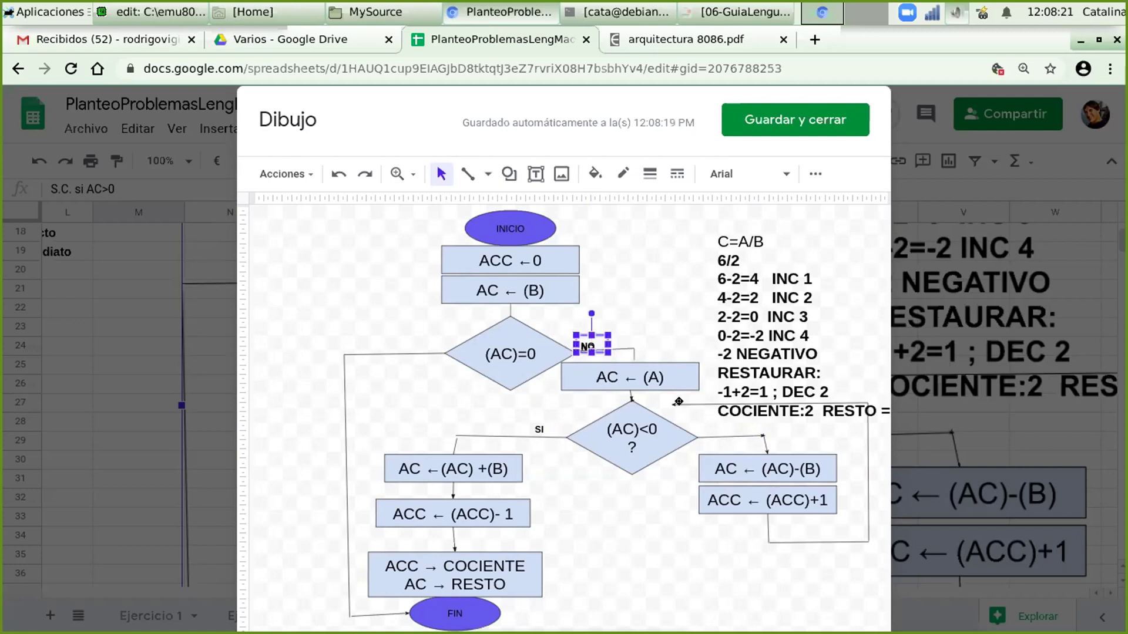